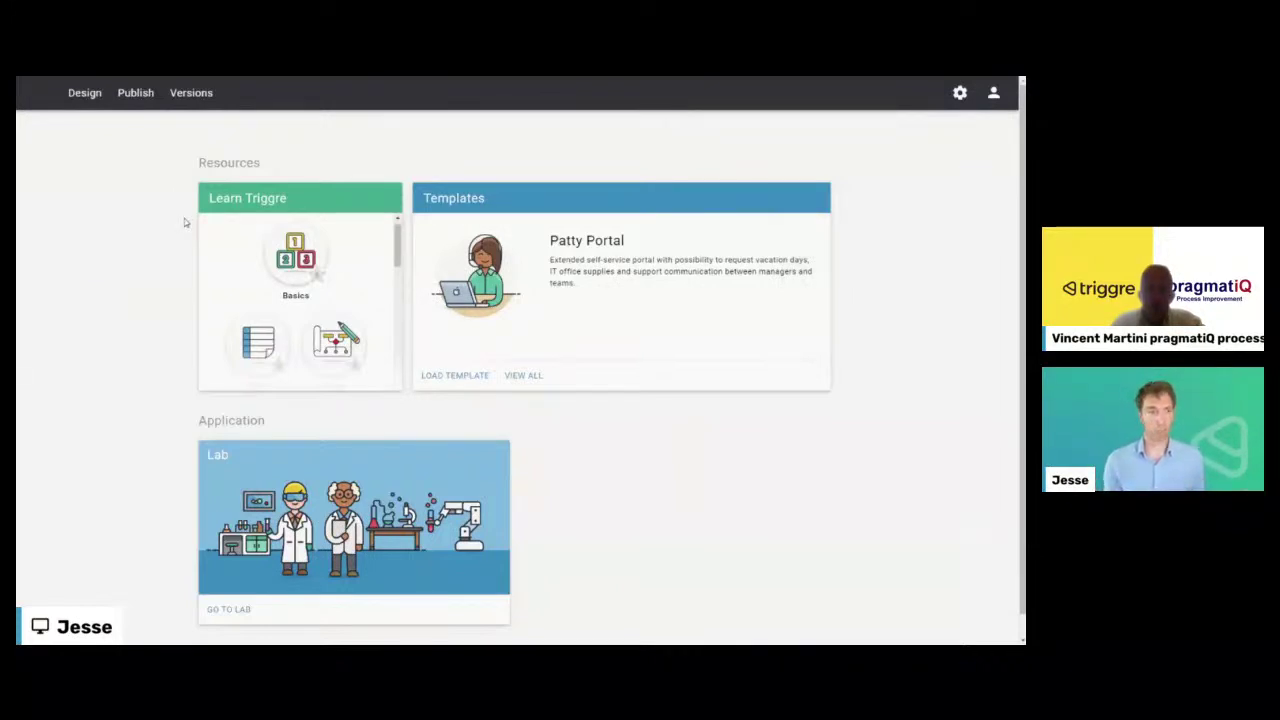
- Glance at the saved Versions and the Publish page, then enter the Design section
mouse_move(521, 80)
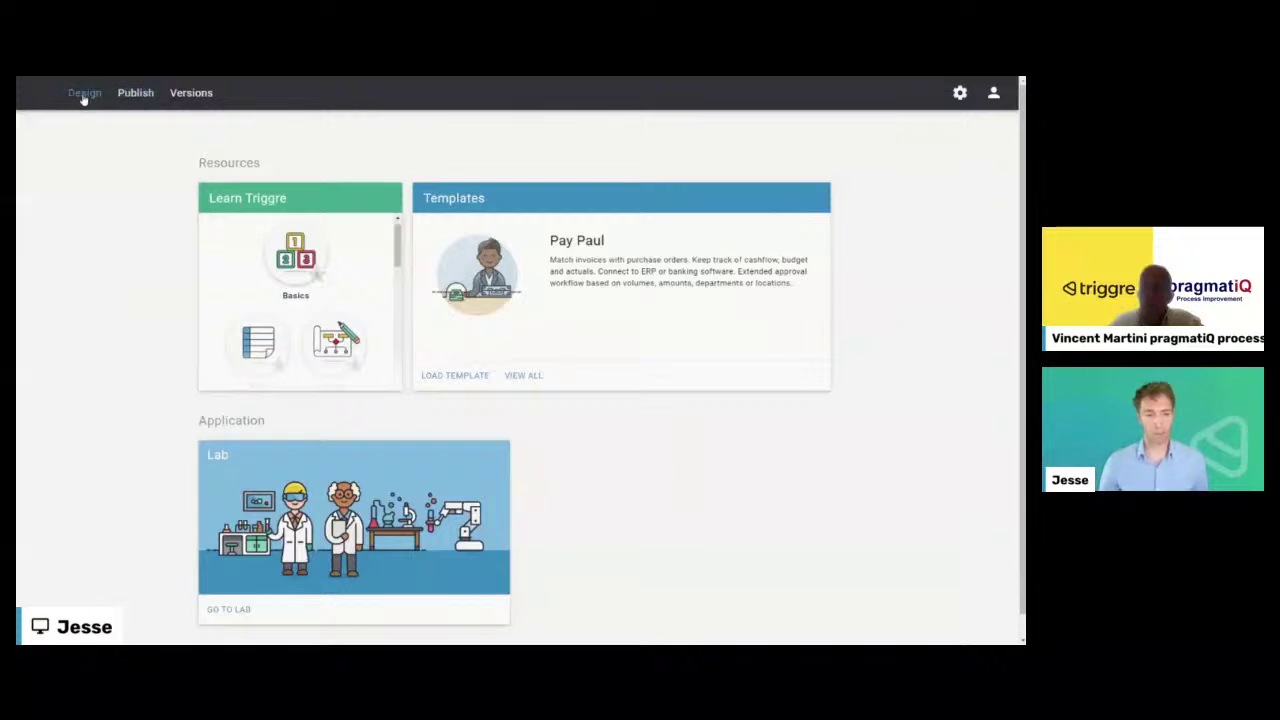
click(192, 93)
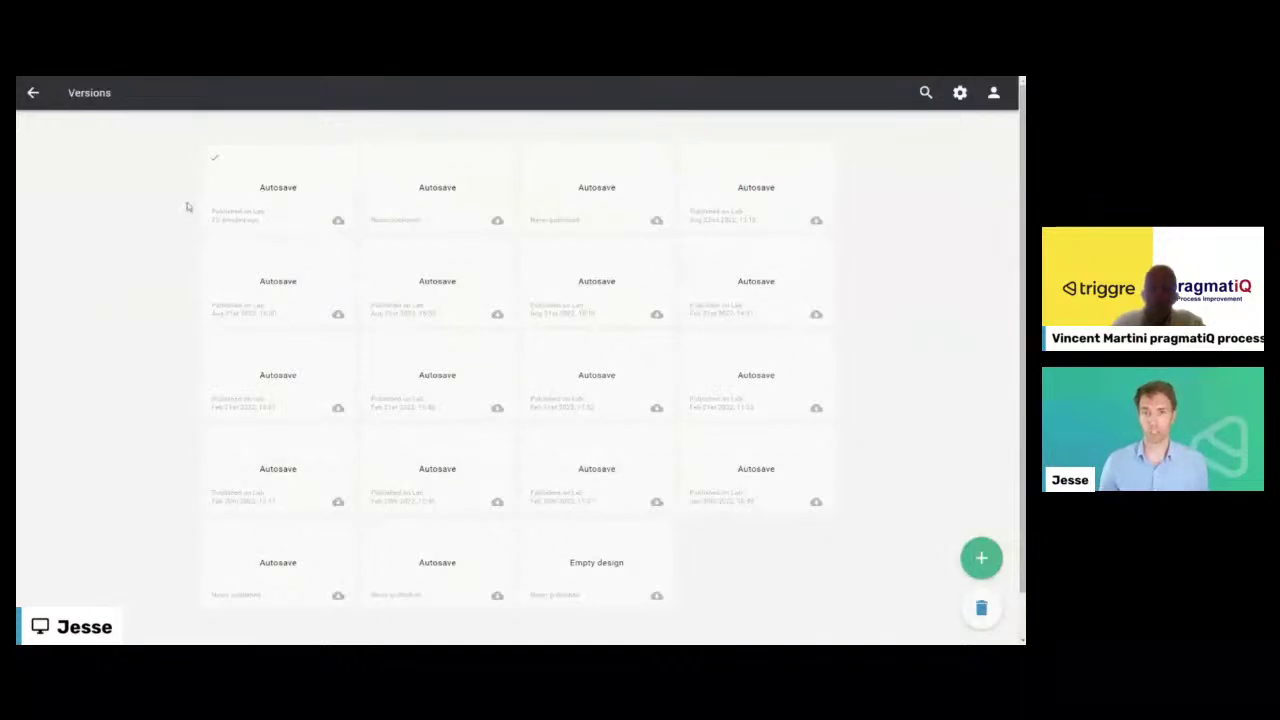
click(33, 92)
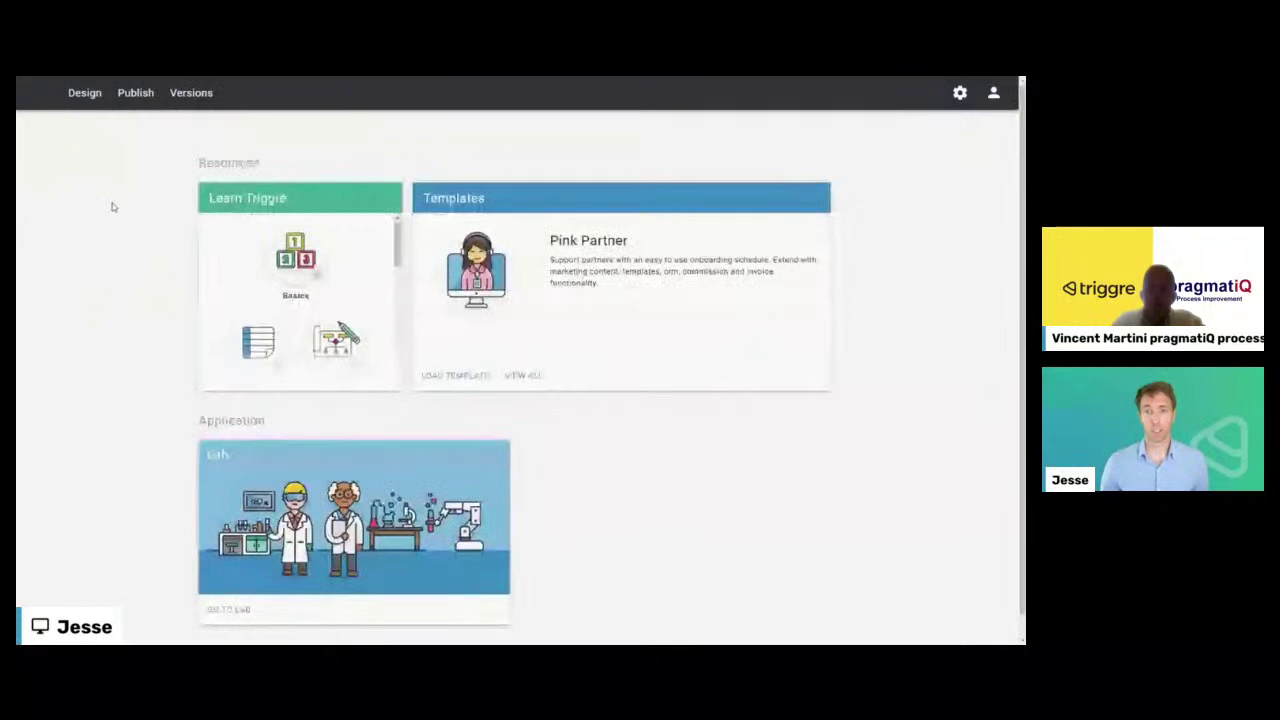
click(136, 93)
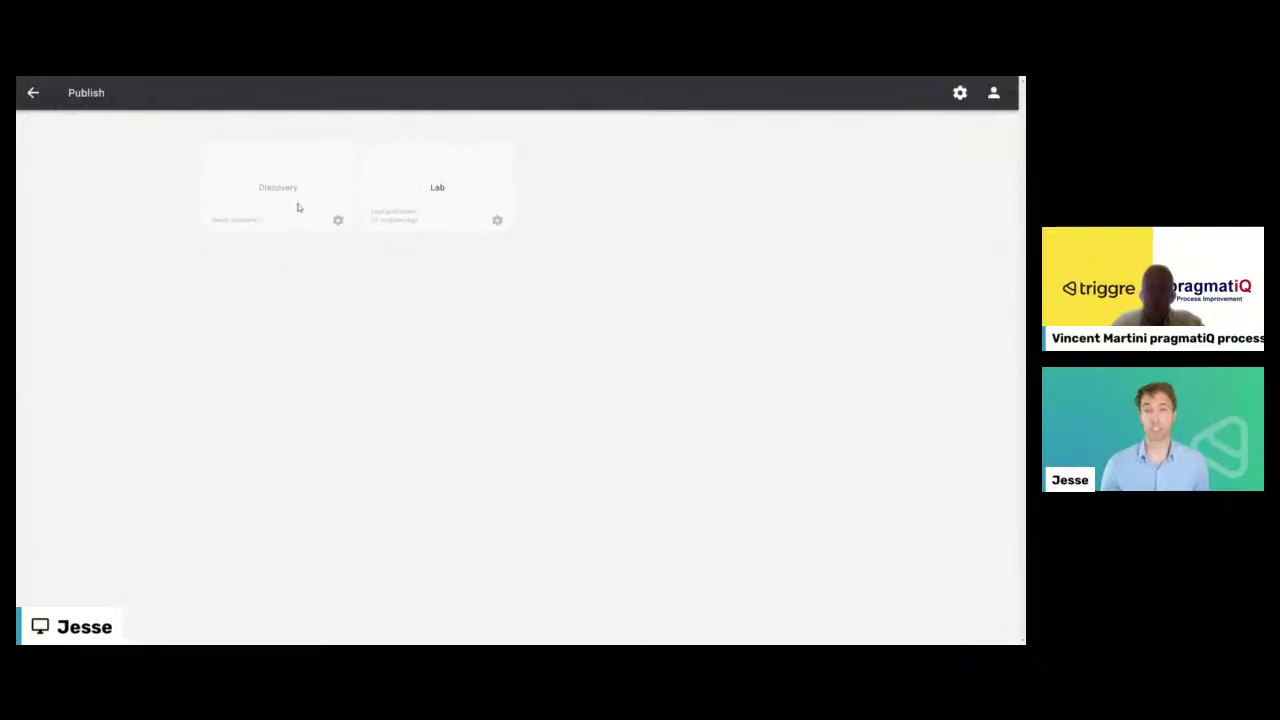
click(30, 96)
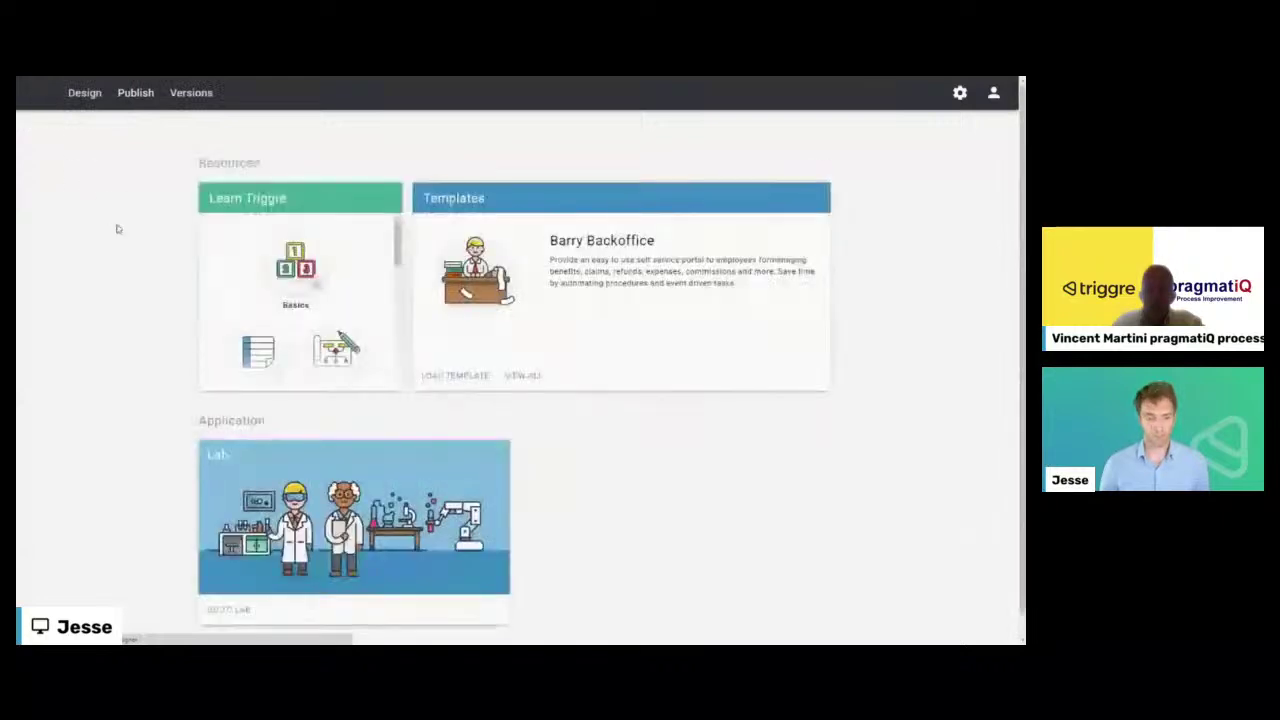
click(85, 97)
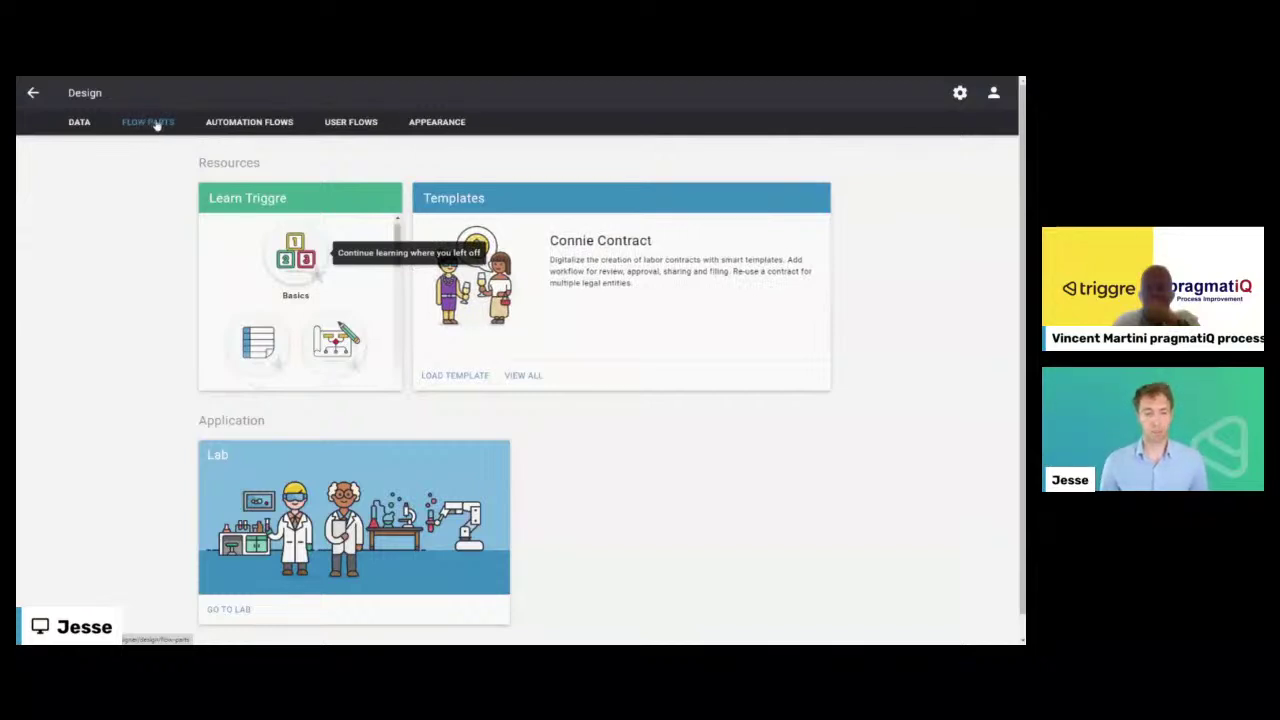
- Tour Flow parts, Automation flows and Appearance, then show the Data model with its User item
click(157, 124)
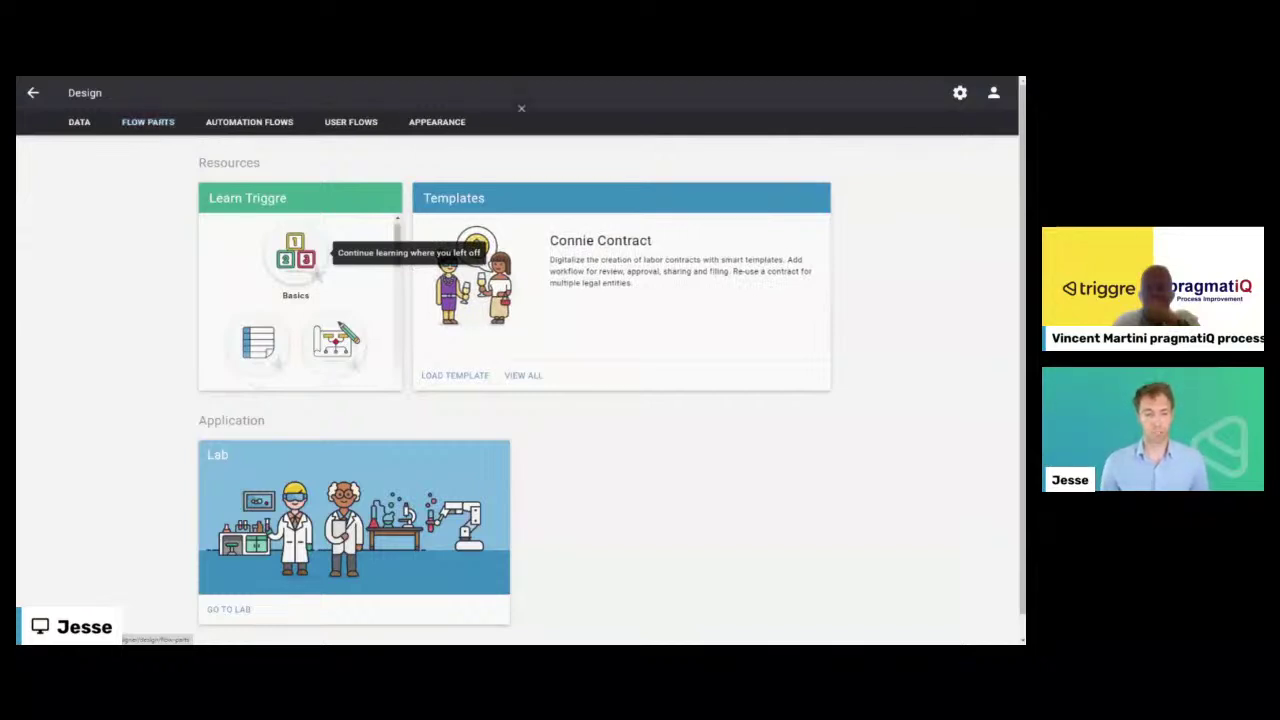
click(259, 121)
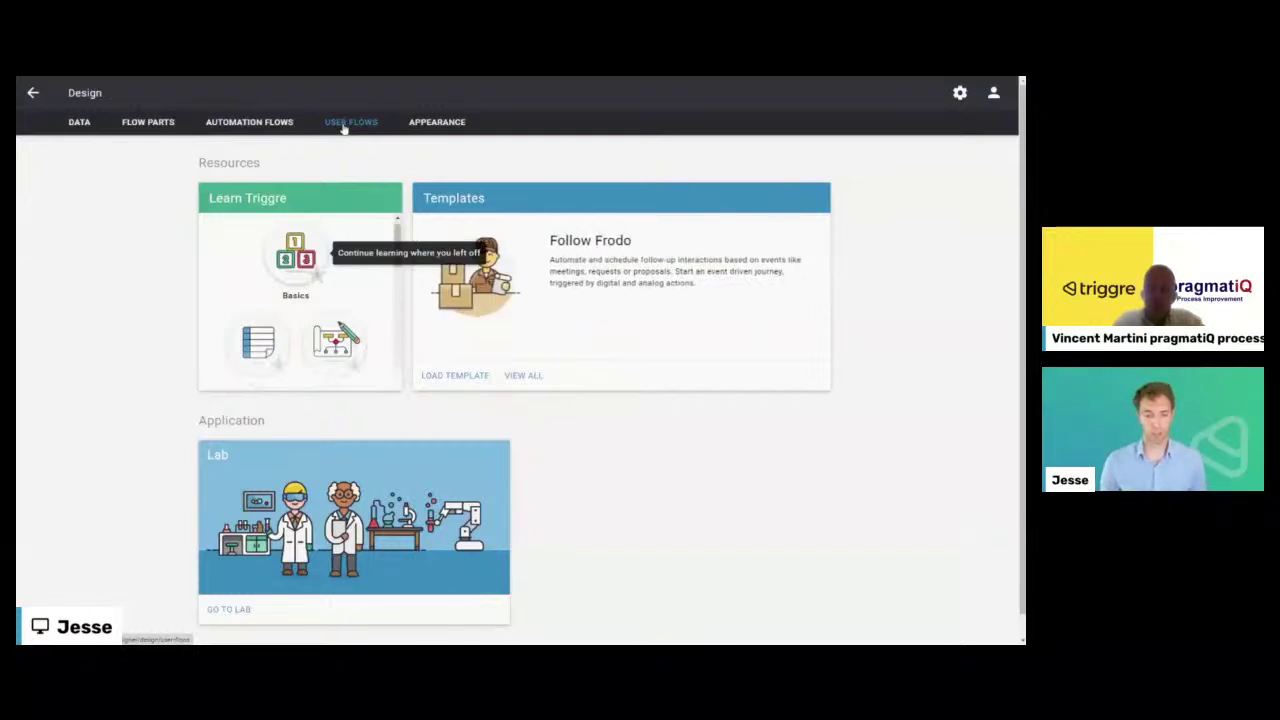
click(427, 124)
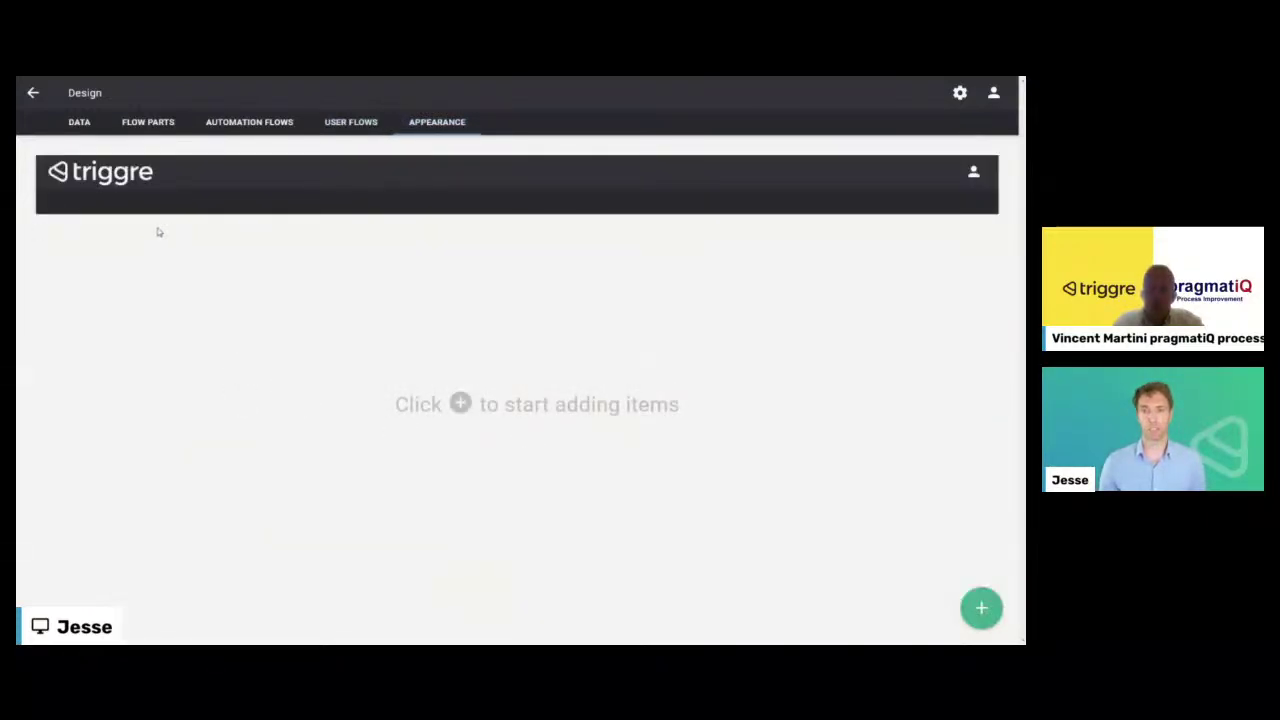
click(73, 125)
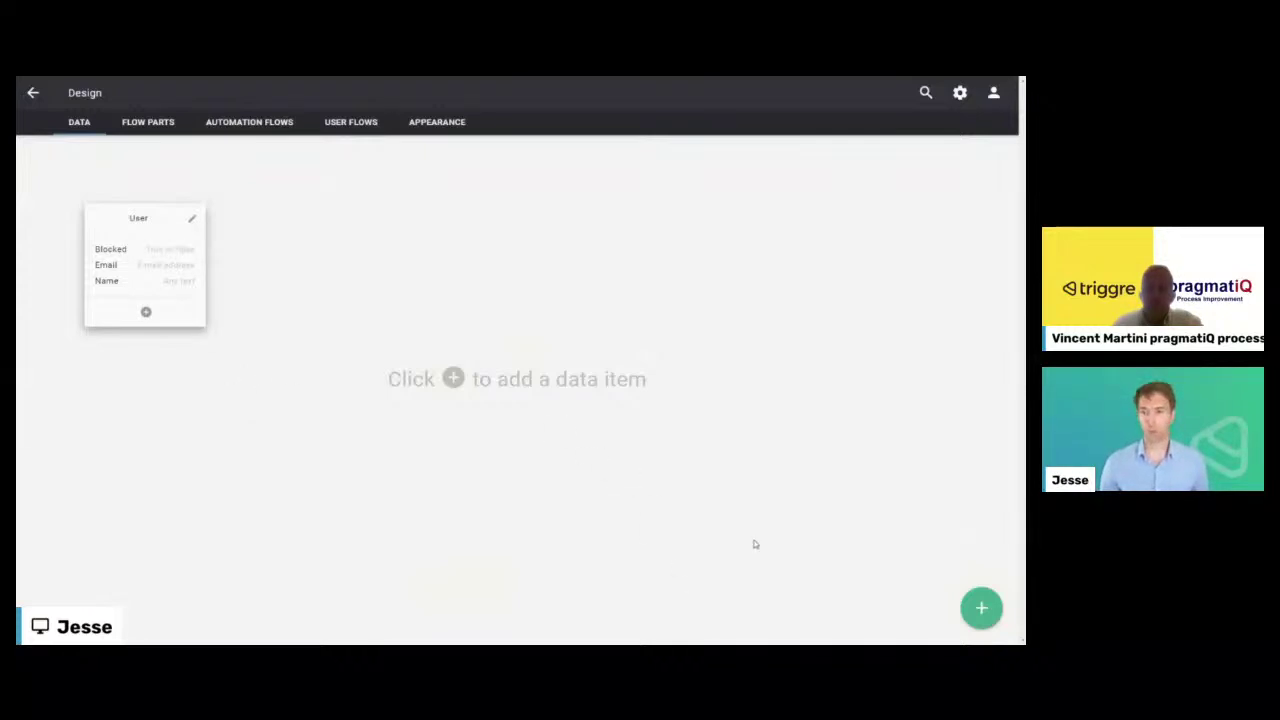
- Create a data item named 'Request' and place its card beside User
click(966, 610)
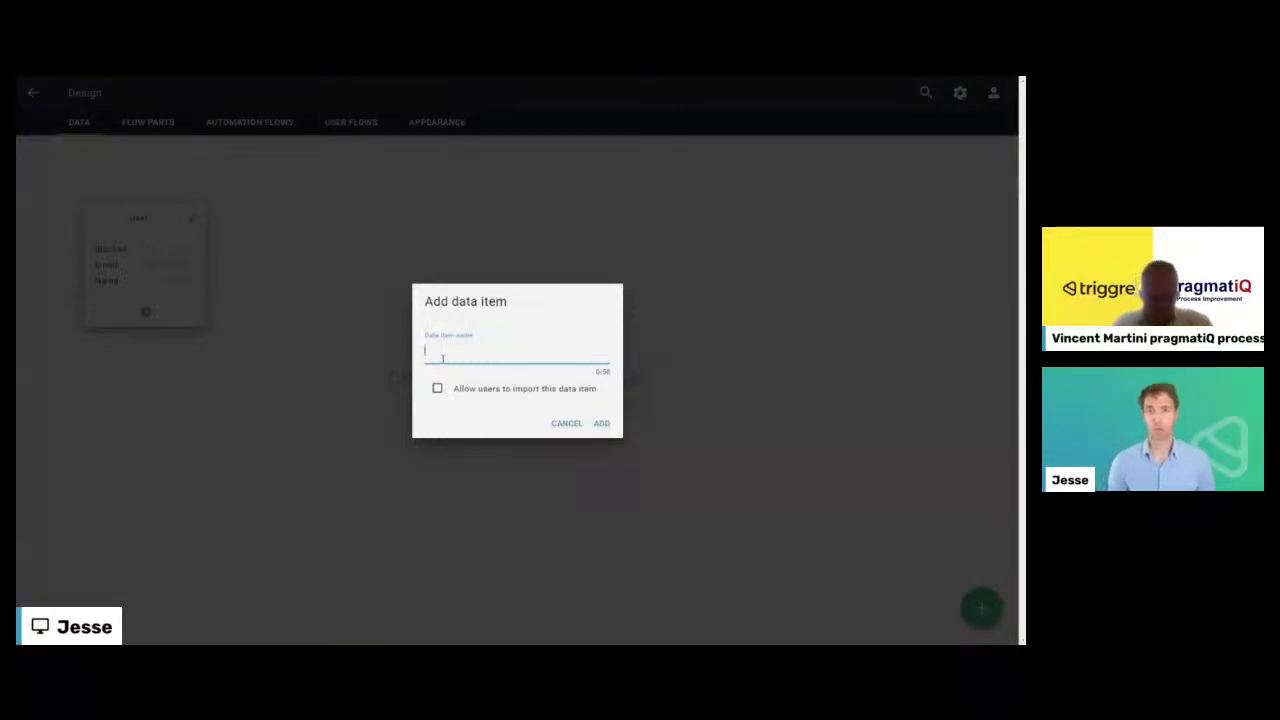
text(Request)
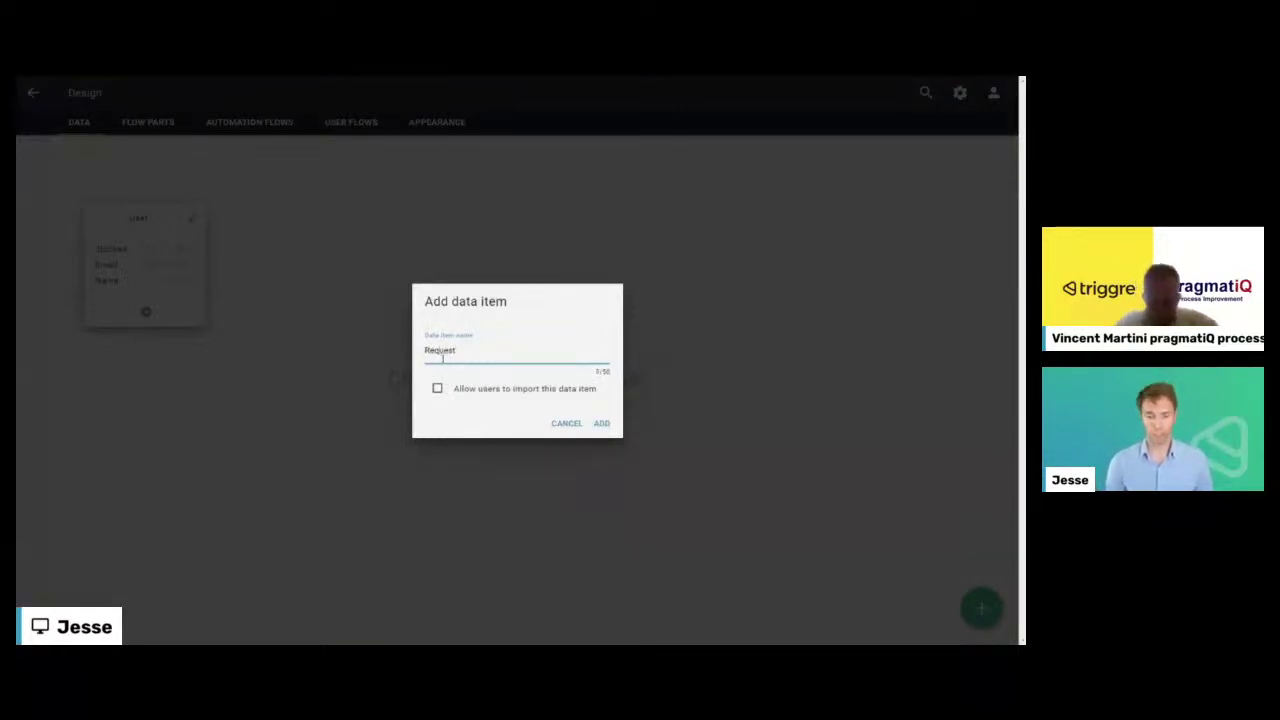
click(601, 424)
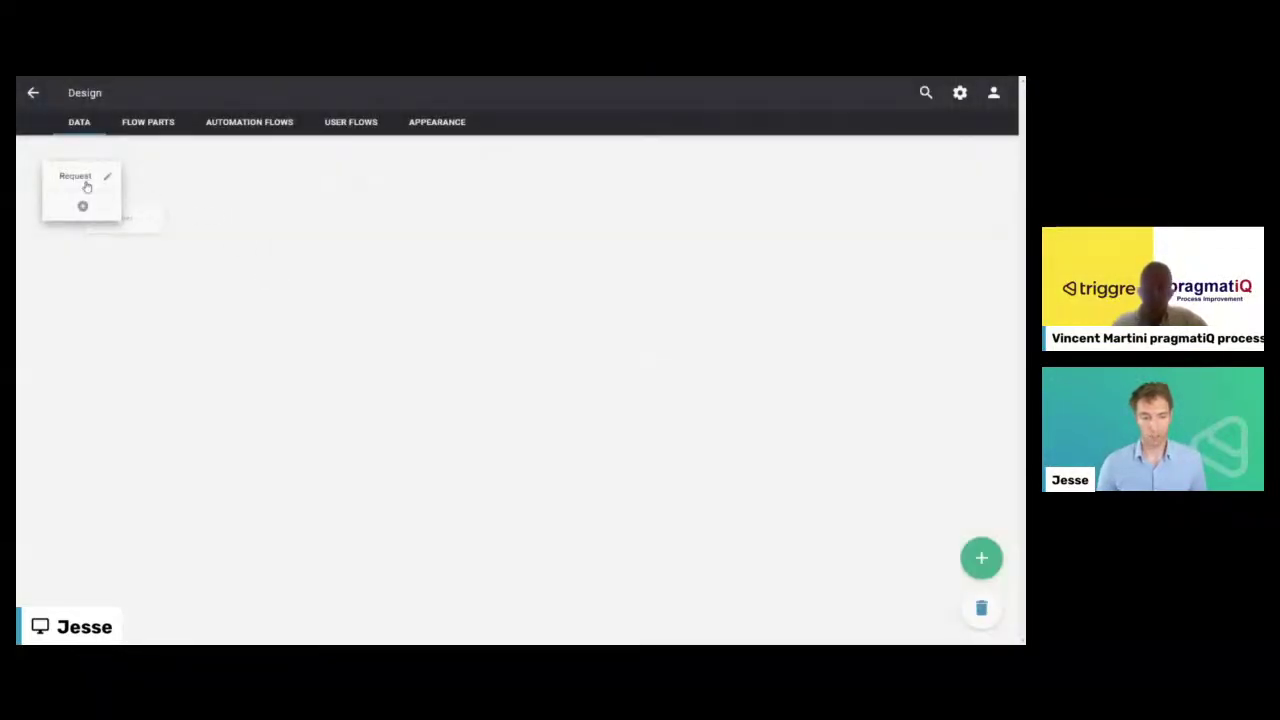
drag(103, 176, 390, 207)
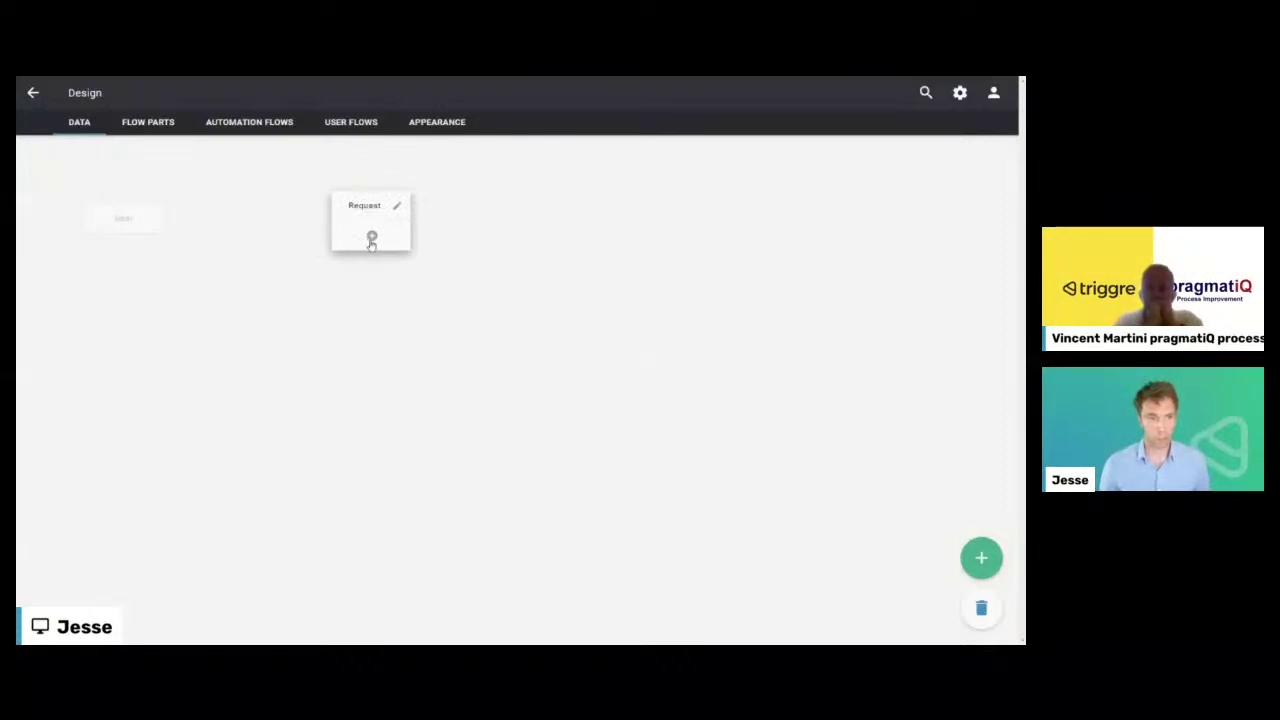
- Add an Any text property named 'Description' to Request
click(371, 237)
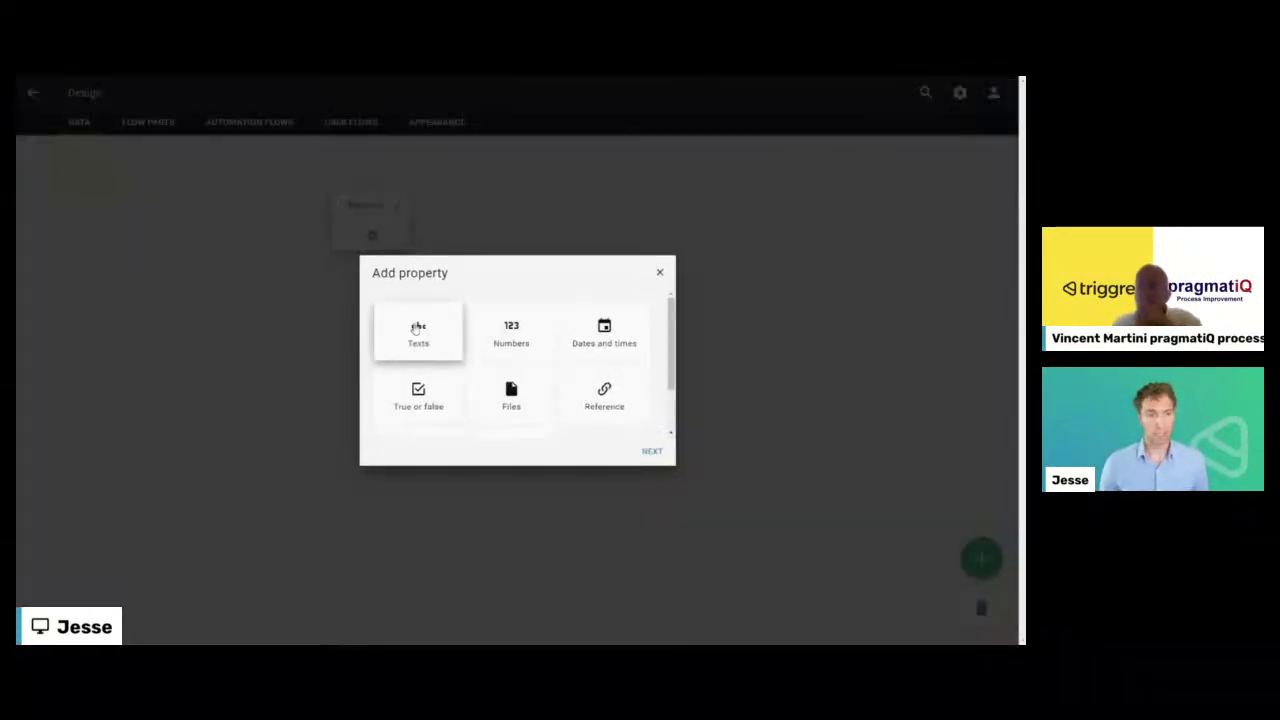
click(413, 328)
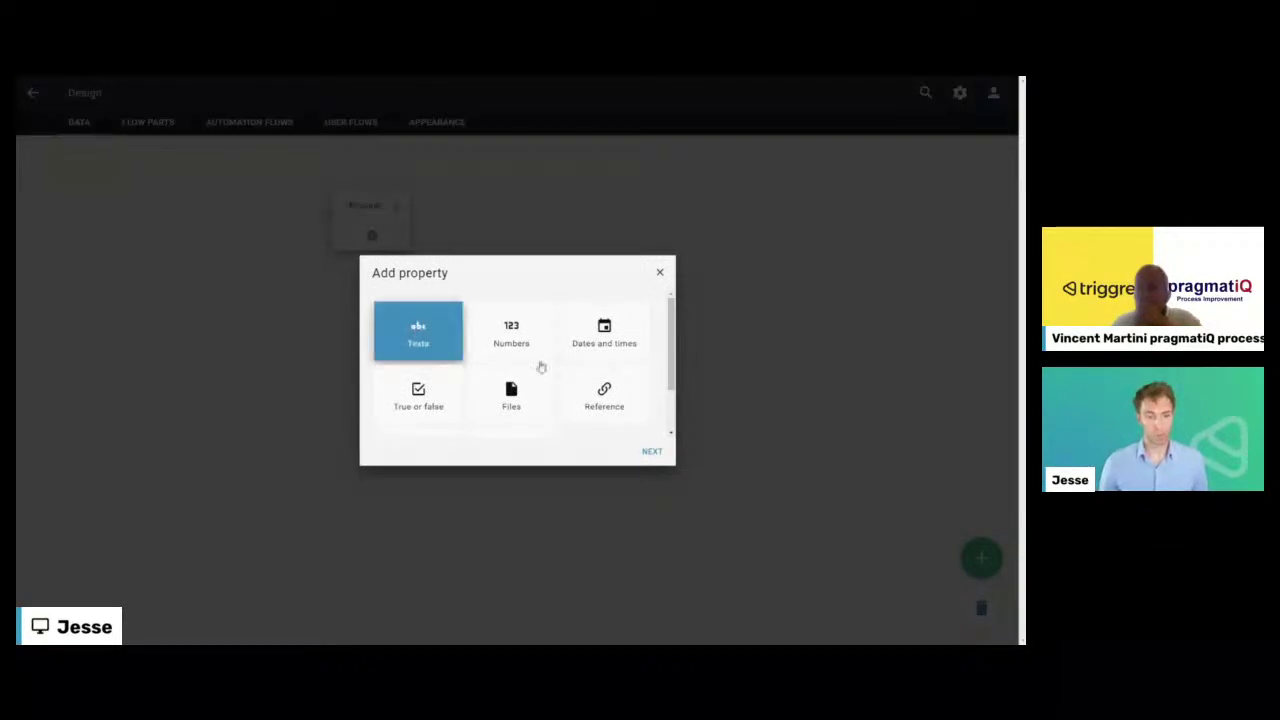
click(650, 453)
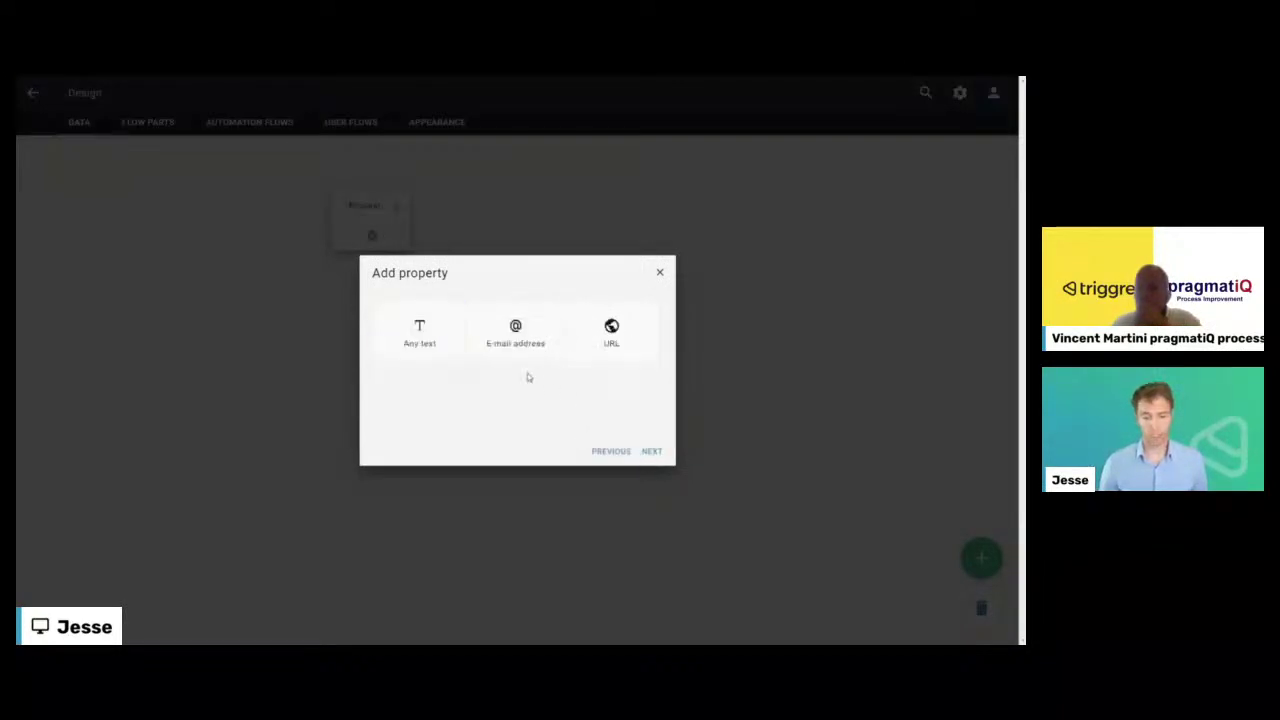
click(426, 336)
click(650, 453)
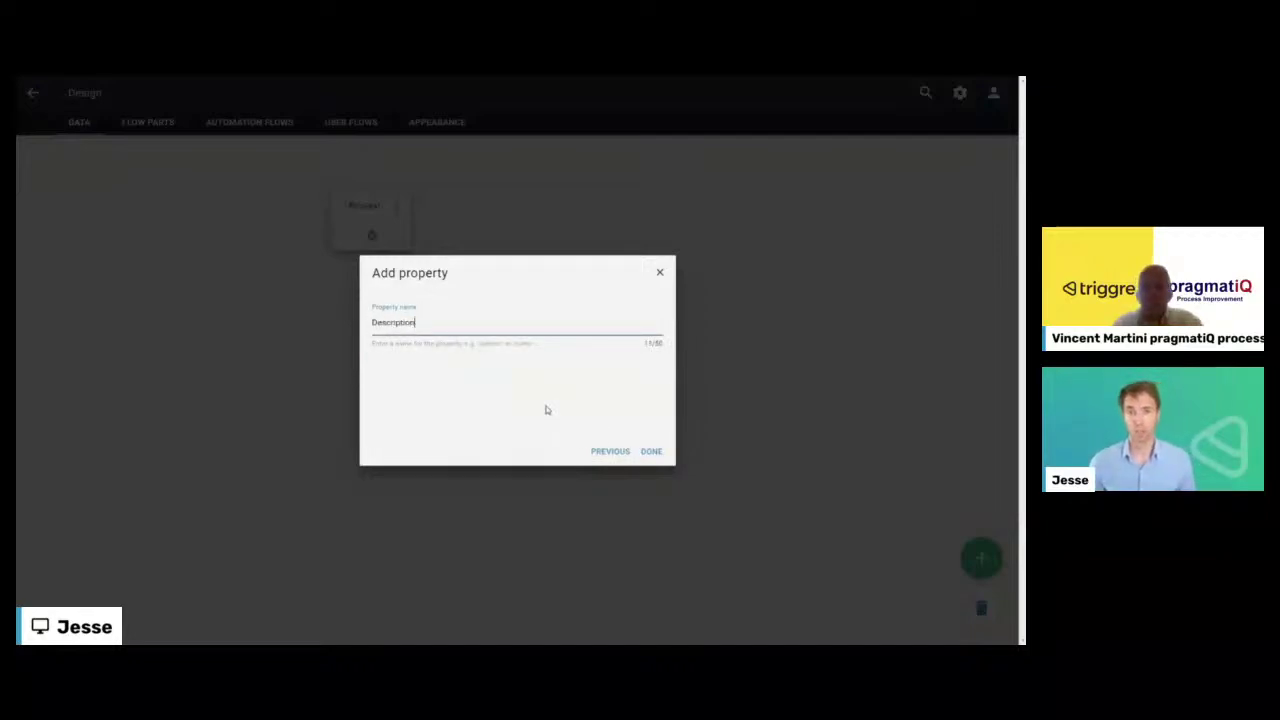
click(651, 451)
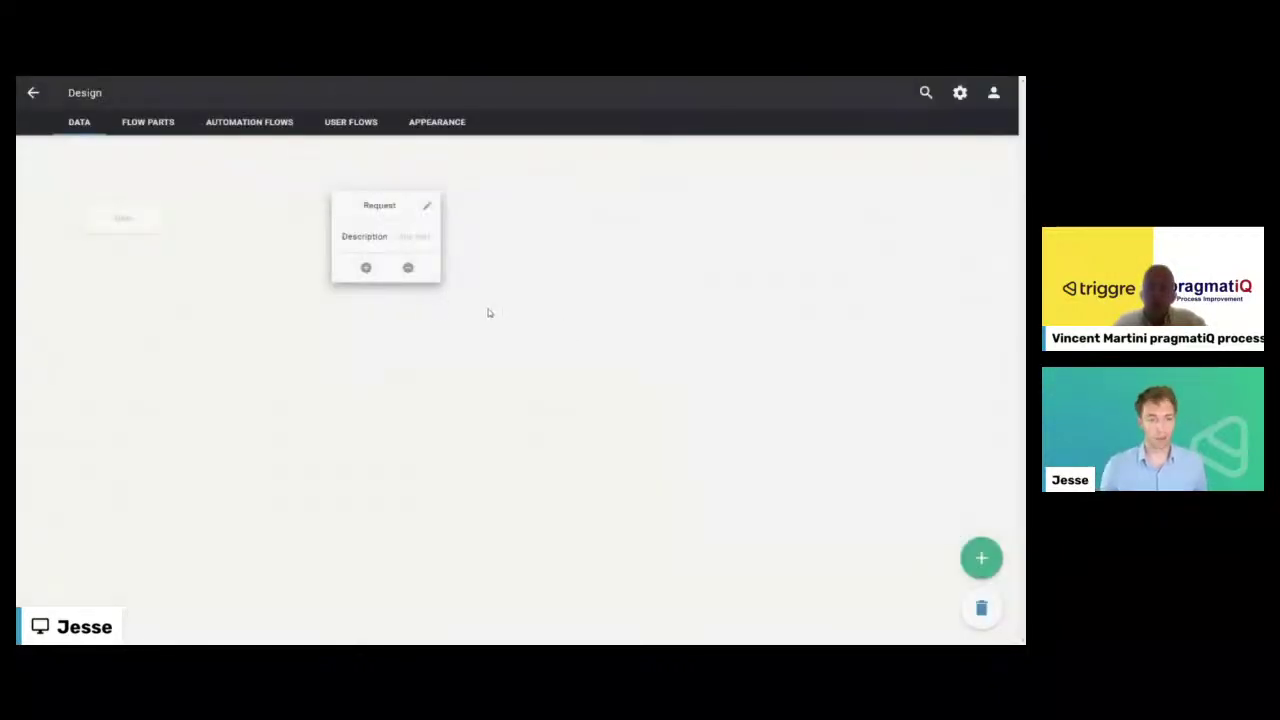
- Add a Date and time property named 'Created' to Request
click(367, 266)
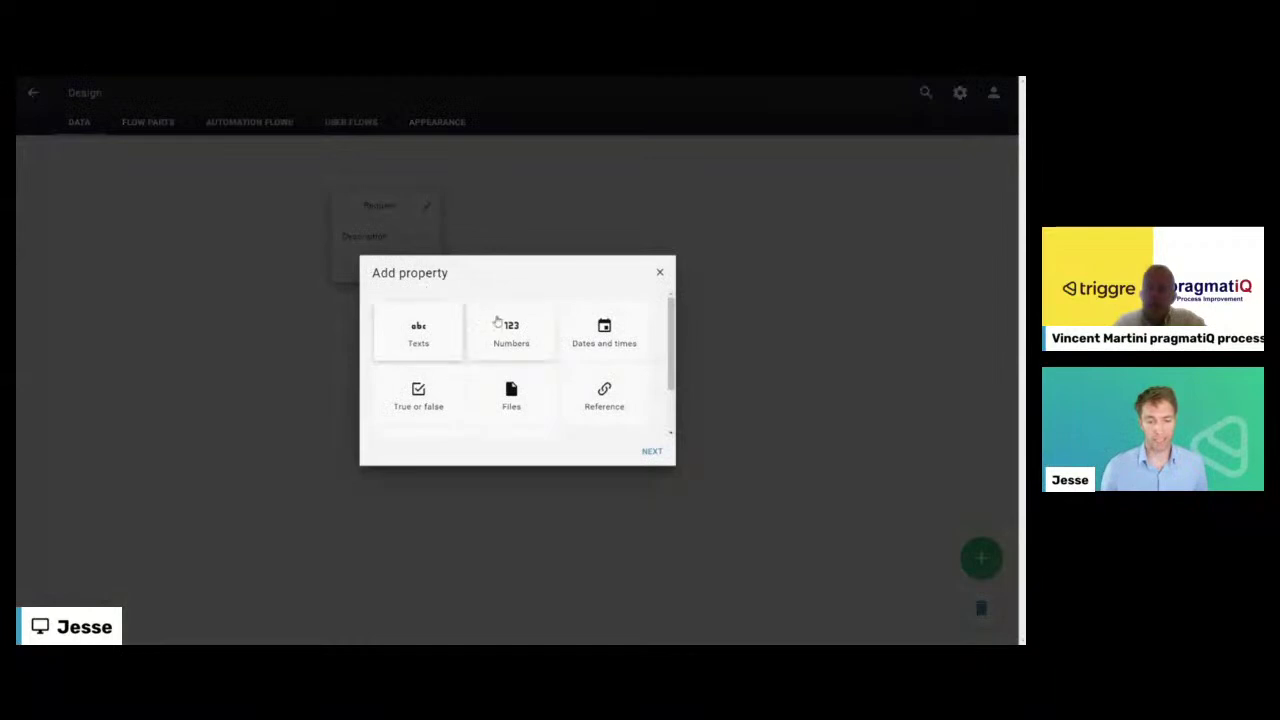
click(590, 337)
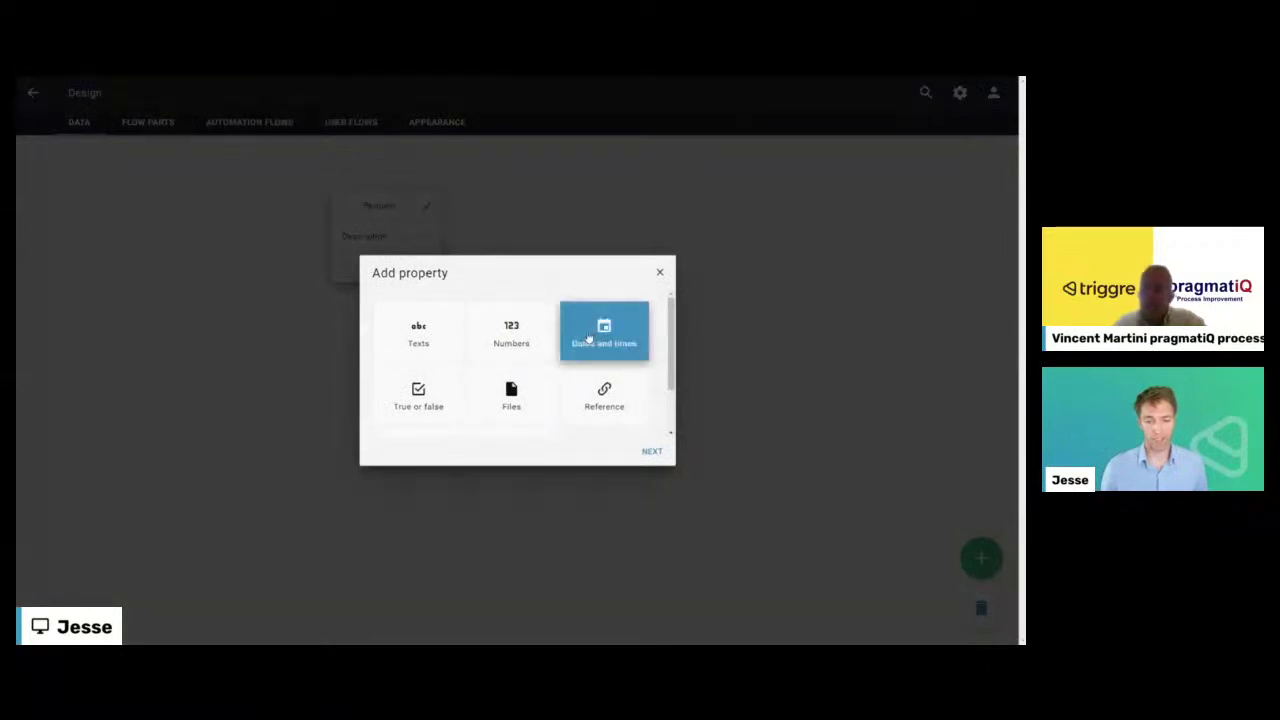
click(650, 451)
click(515, 350)
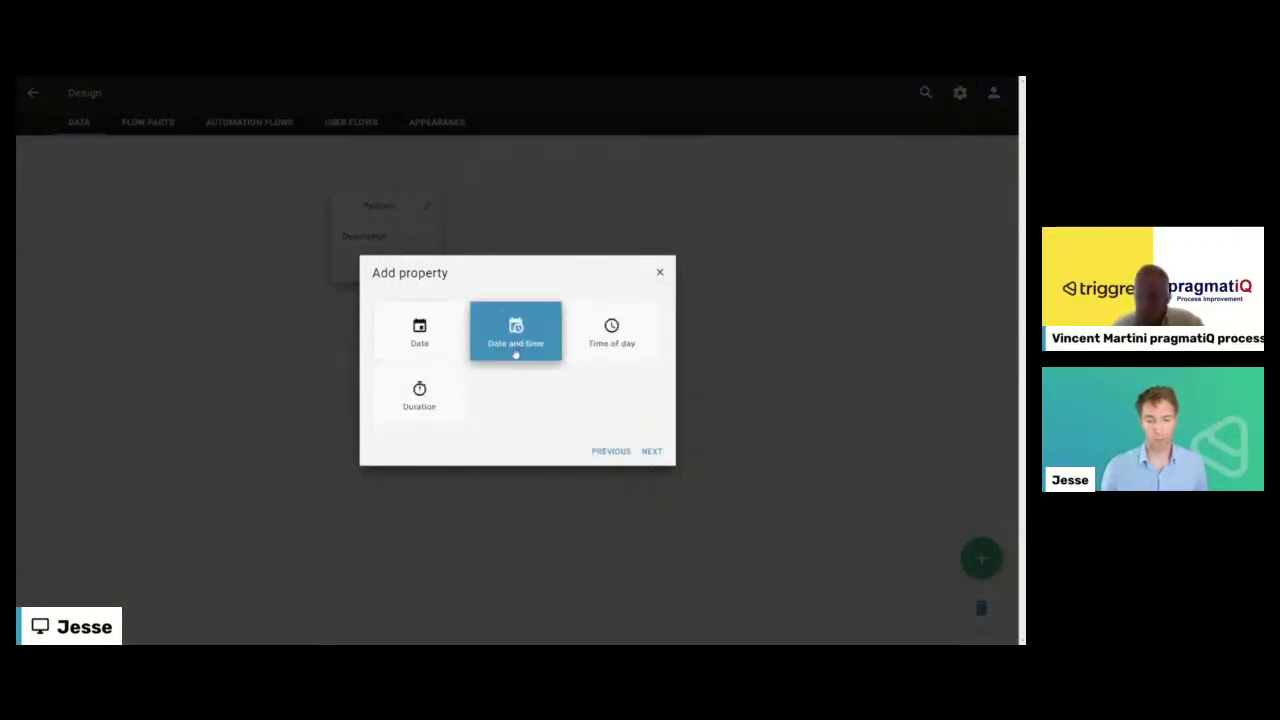
click(651, 451)
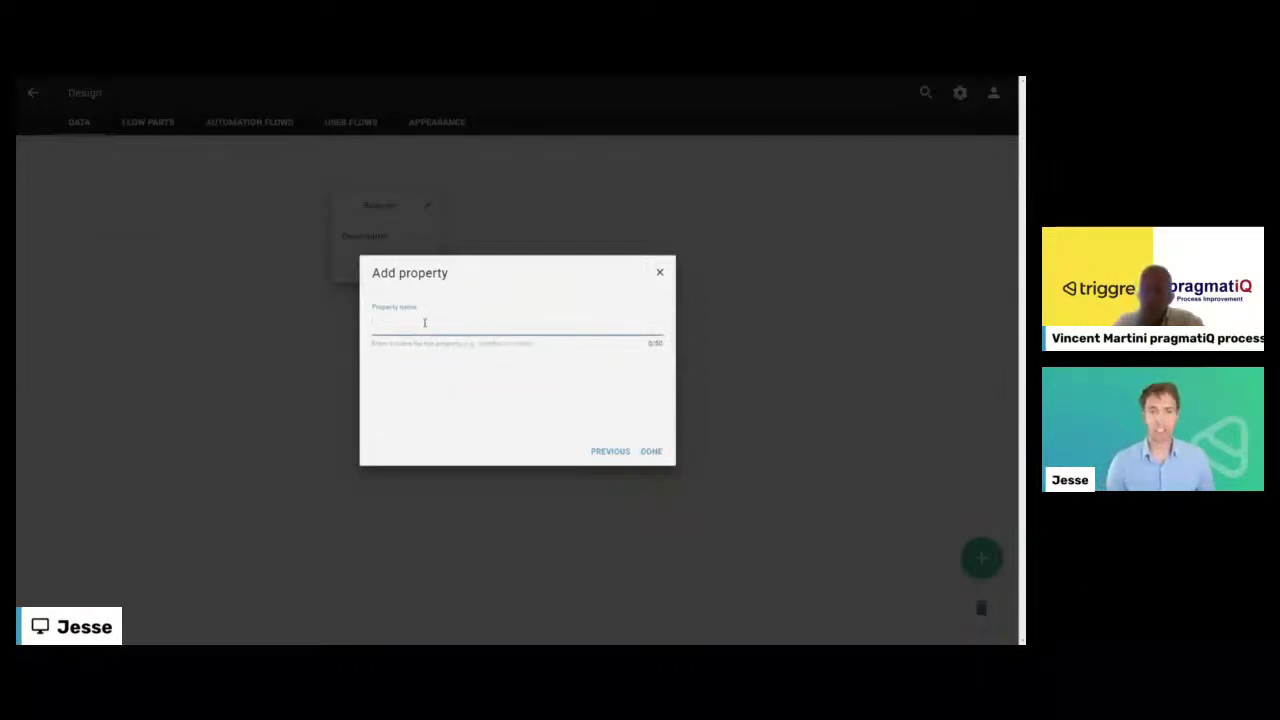
text(Created)
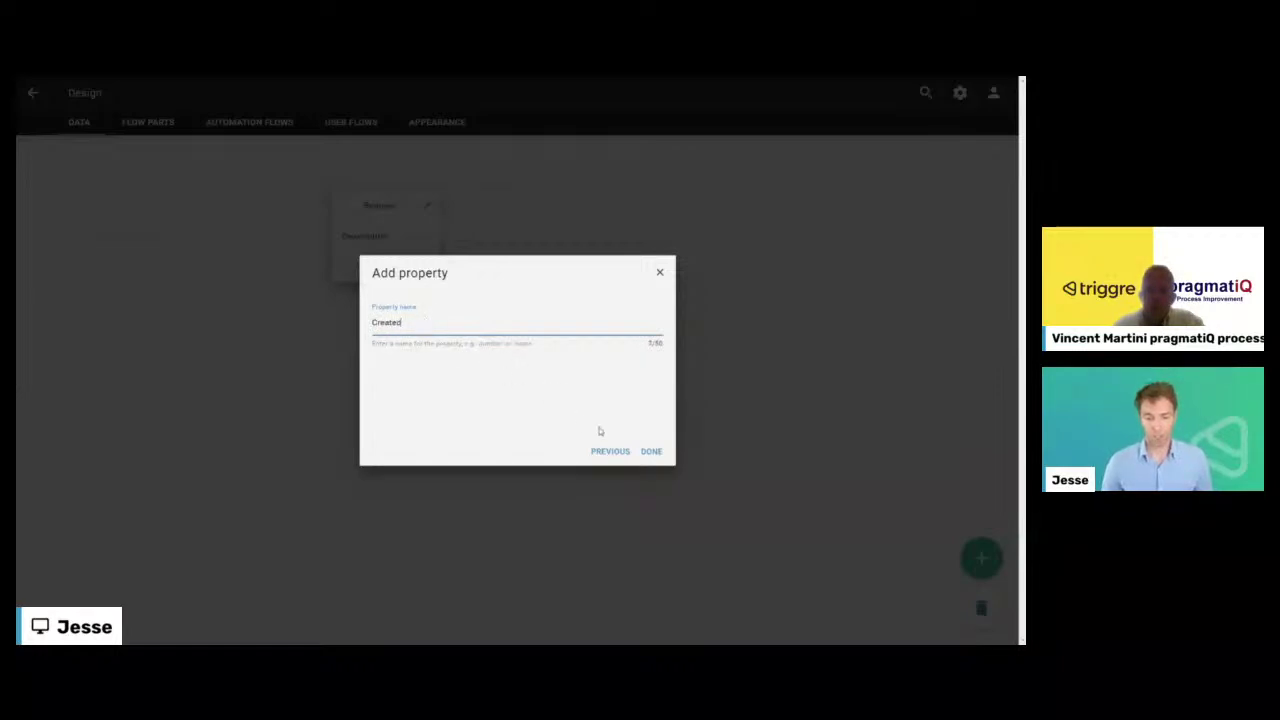
click(651, 451)
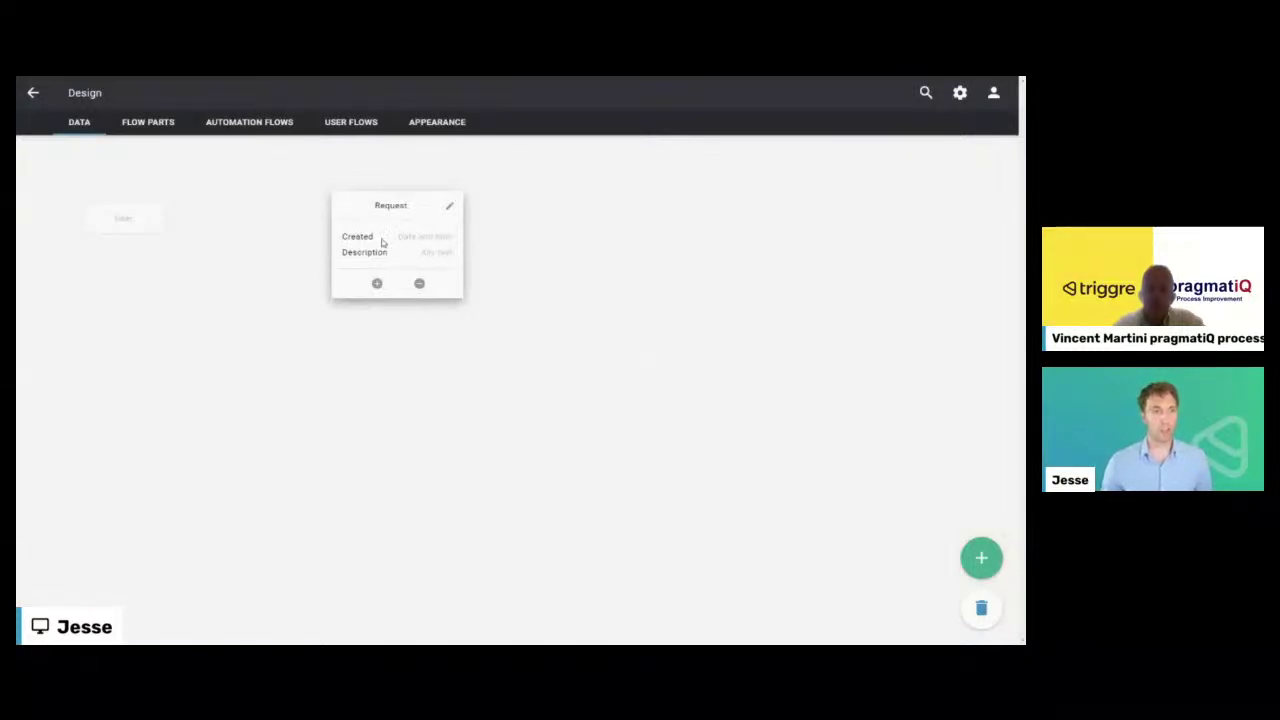
- Add a Picture file property named 'Photo' to Request
click(377, 283)
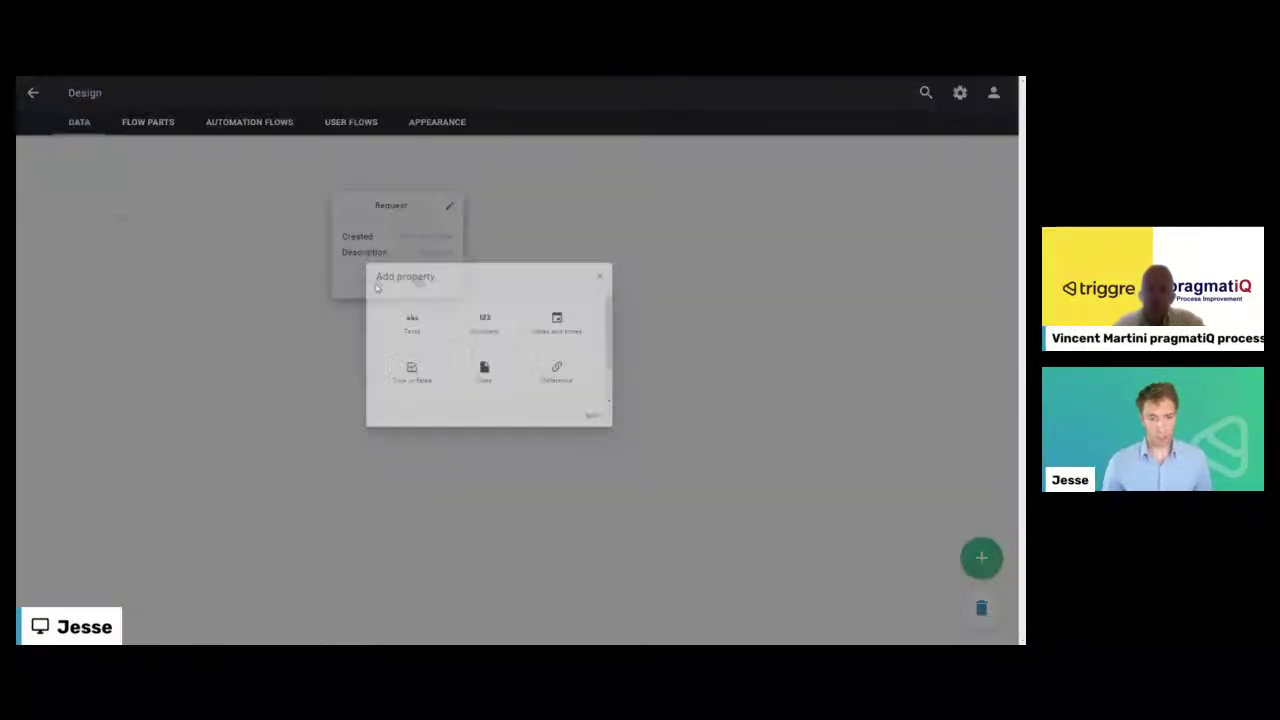
scroll(496, 400, down, 1)
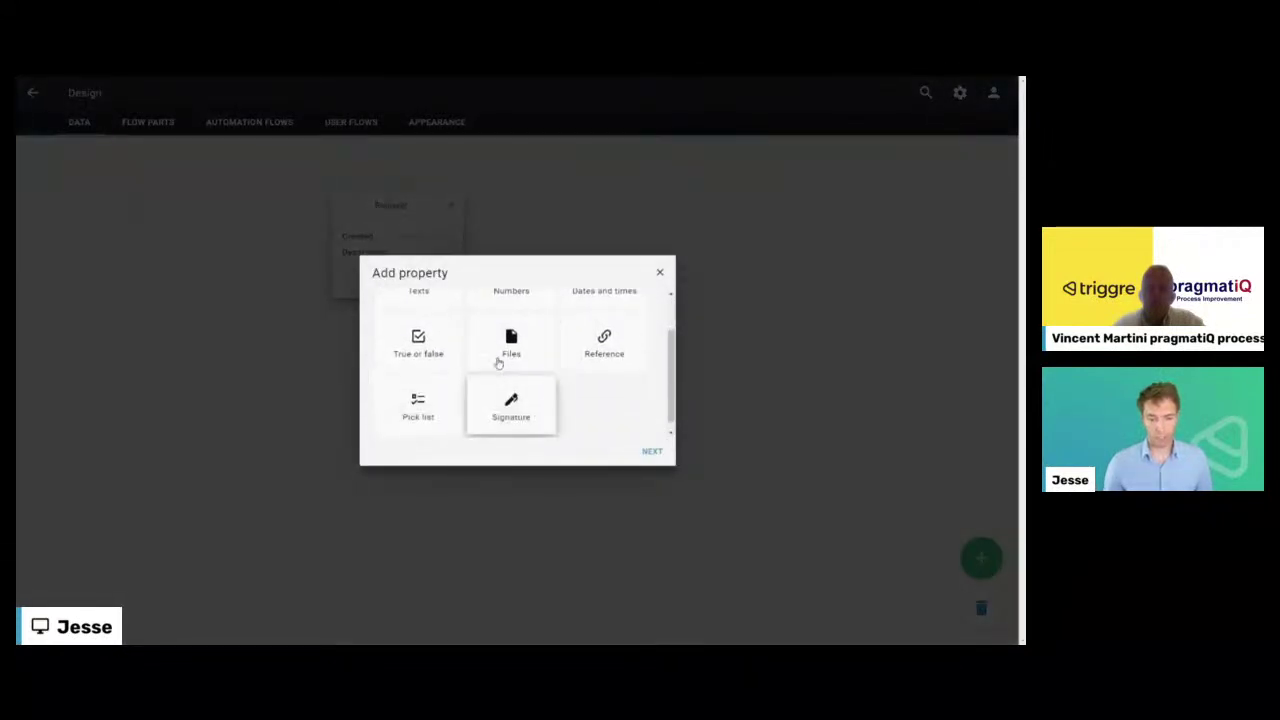
click(500, 362)
click(646, 452)
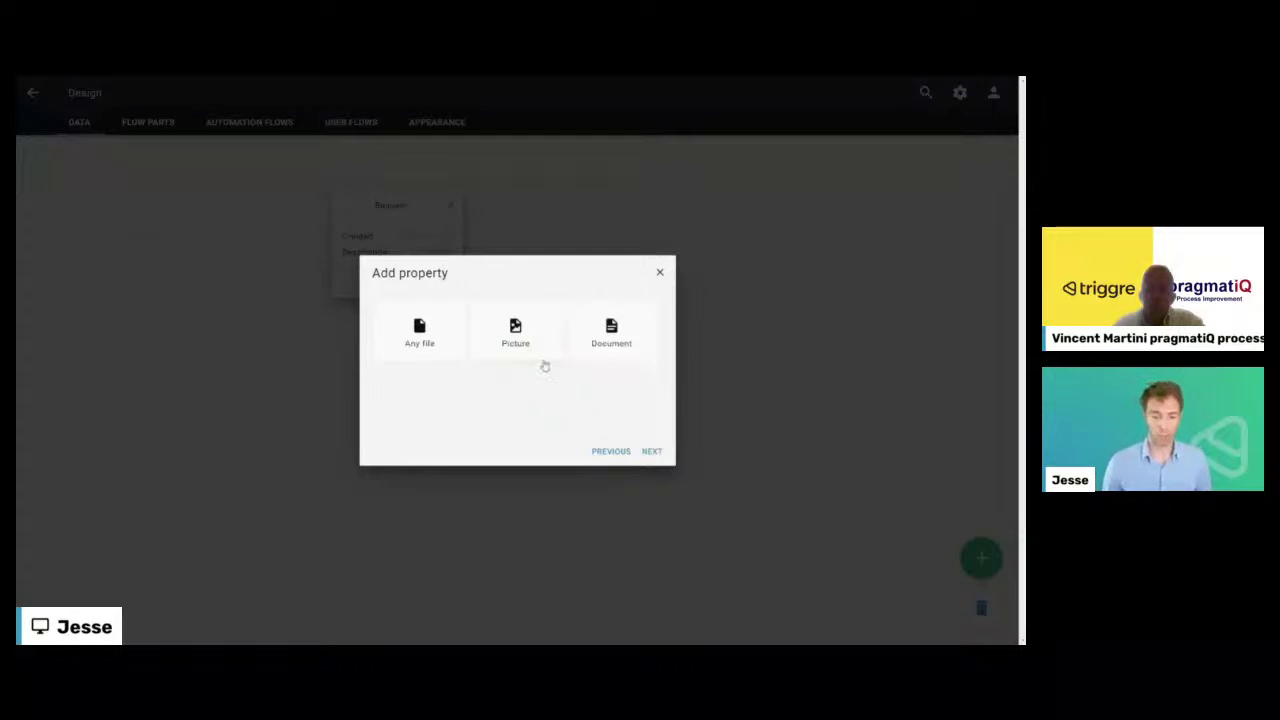
click(650, 451)
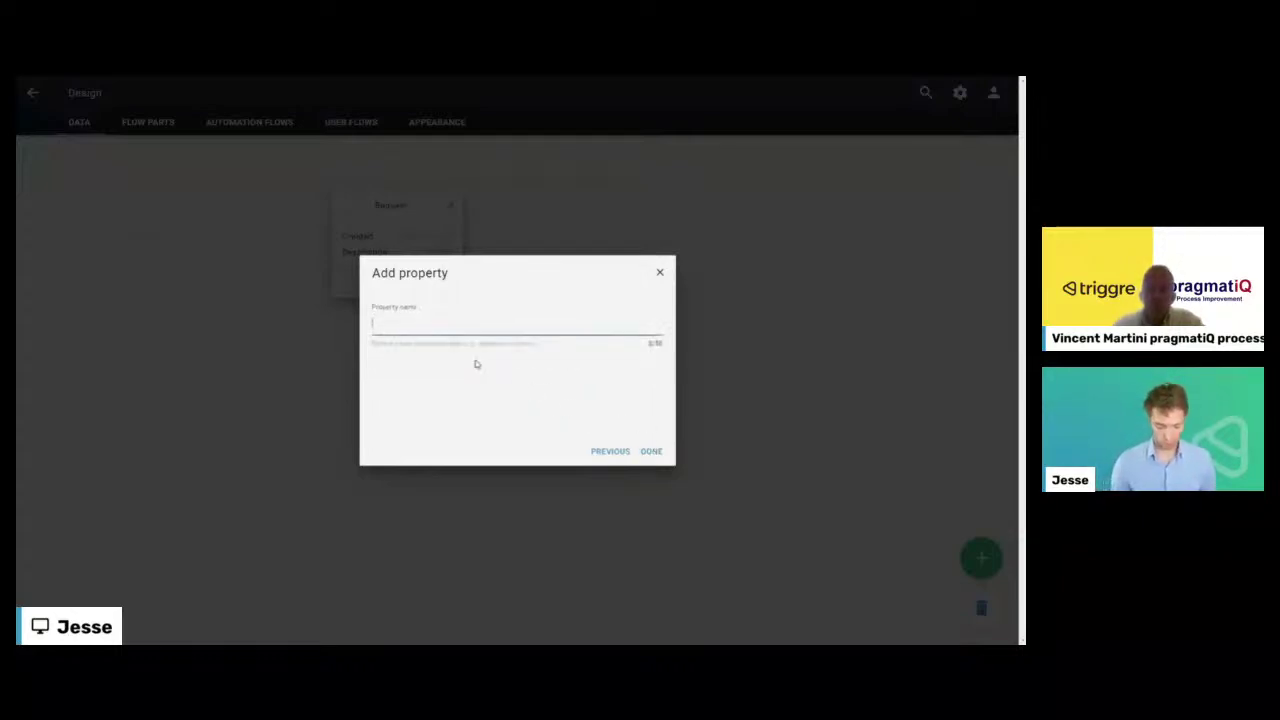
text(Photo)
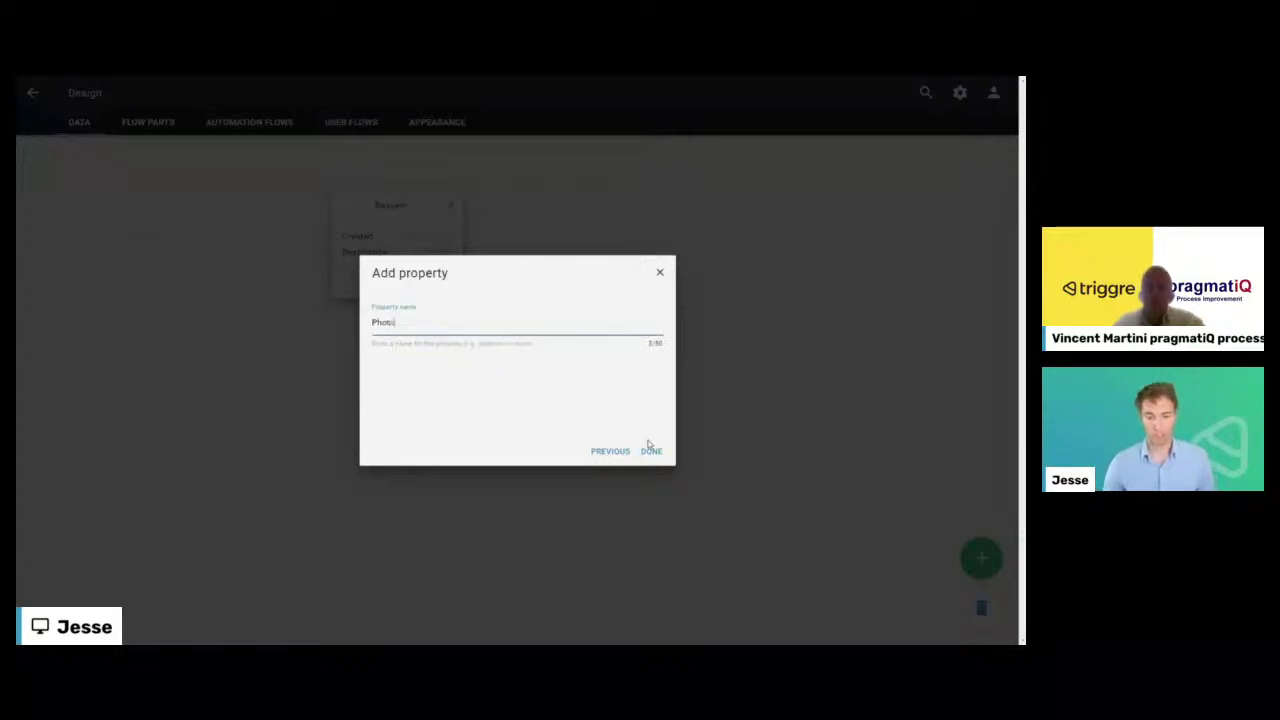
click(648, 451)
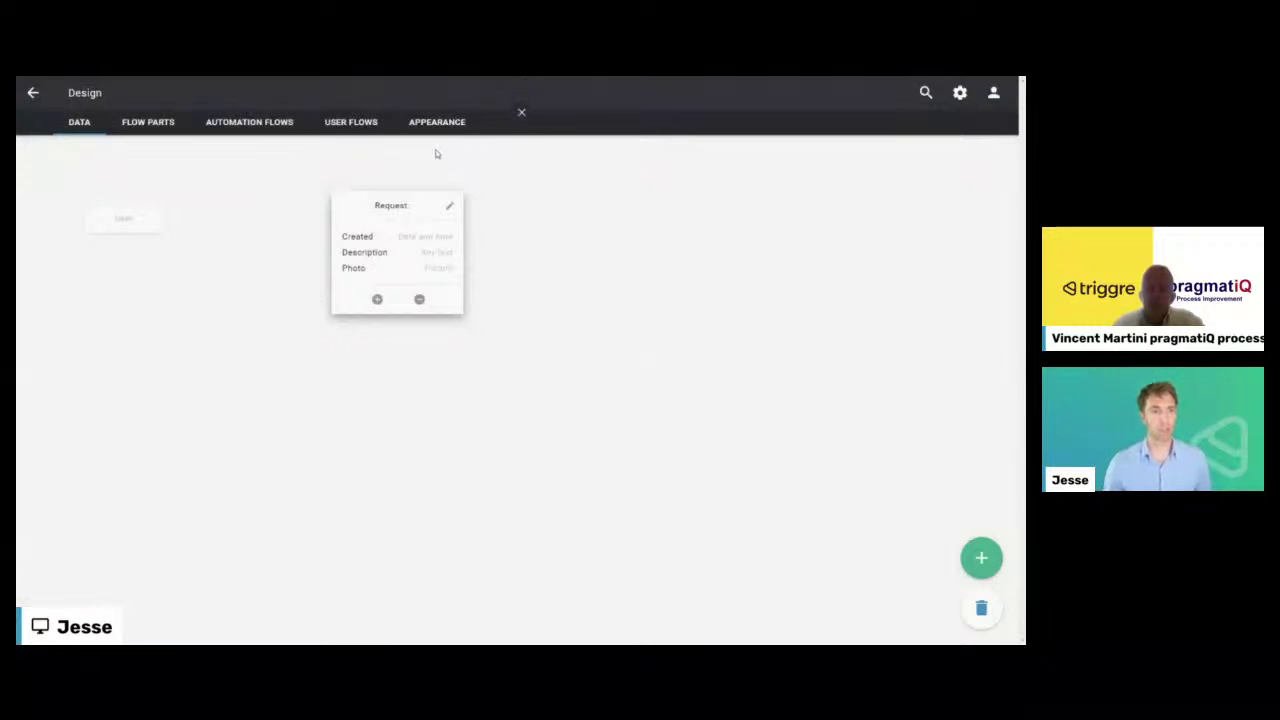
- Add an E-mail address property named 'Reply to' to Request
click(377, 302)
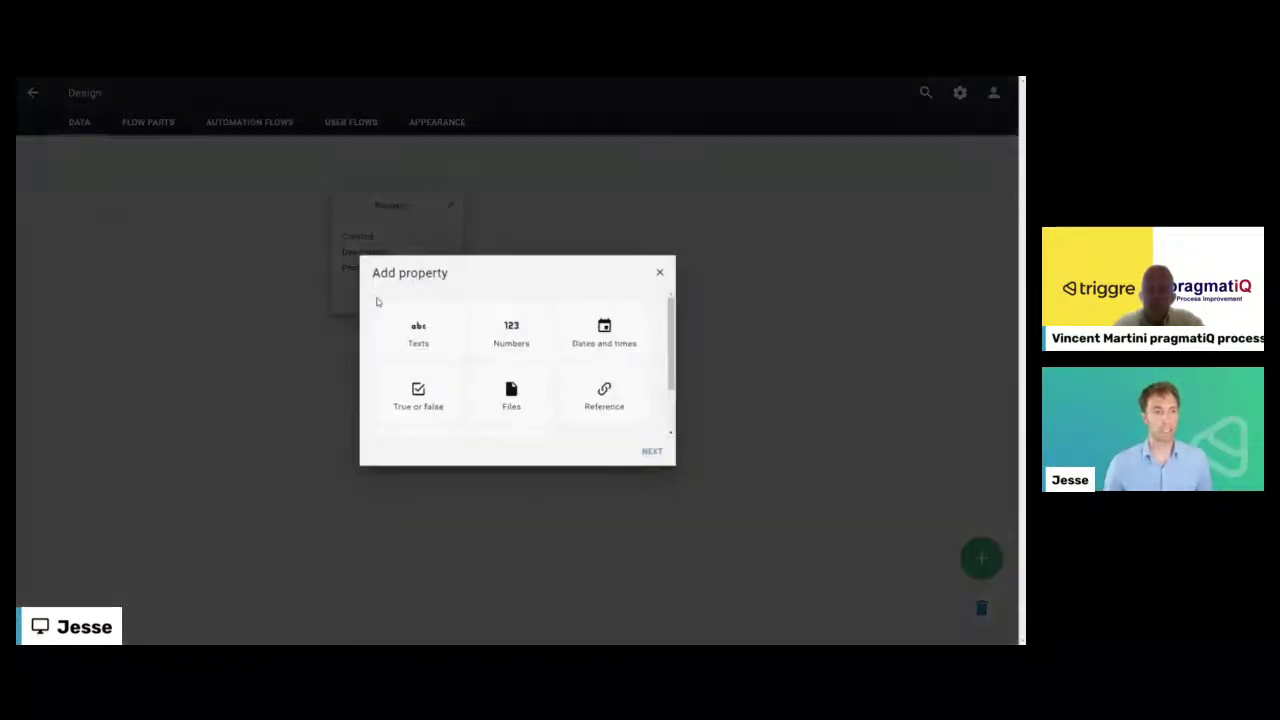
click(419, 338)
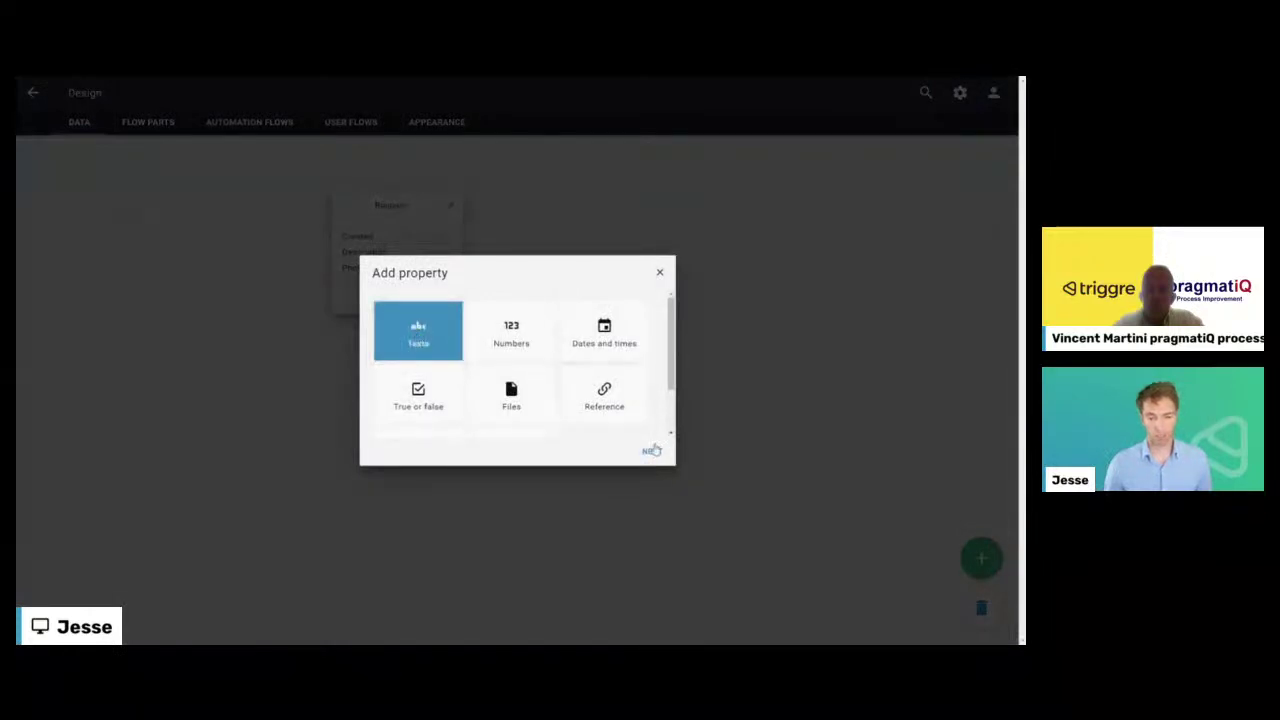
click(652, 451)
click(515, 333)
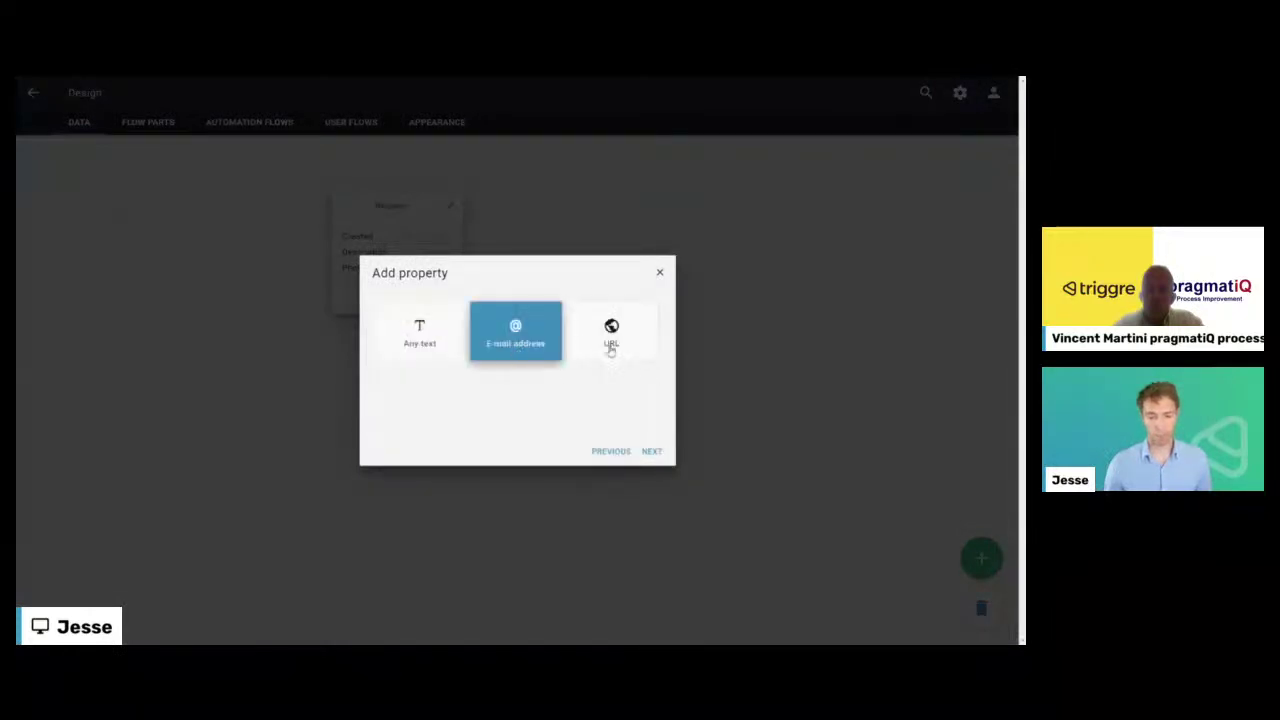
click(651, 451)
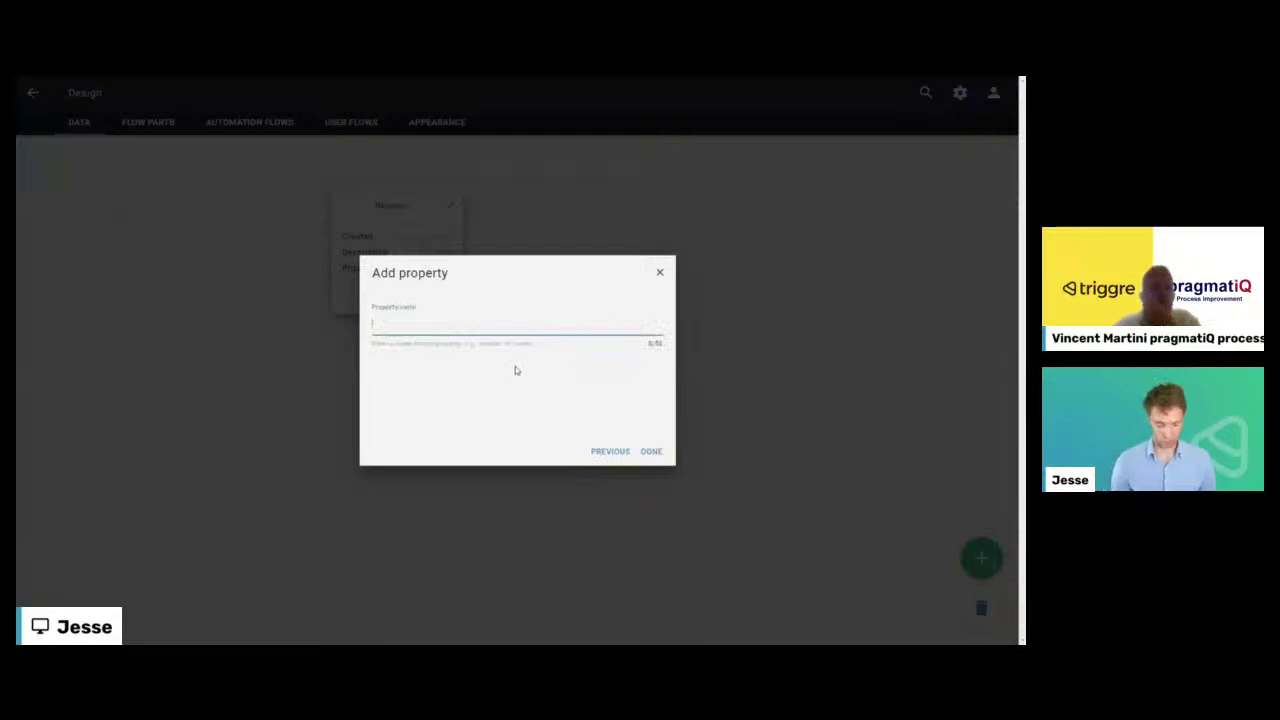
text(Reply to)
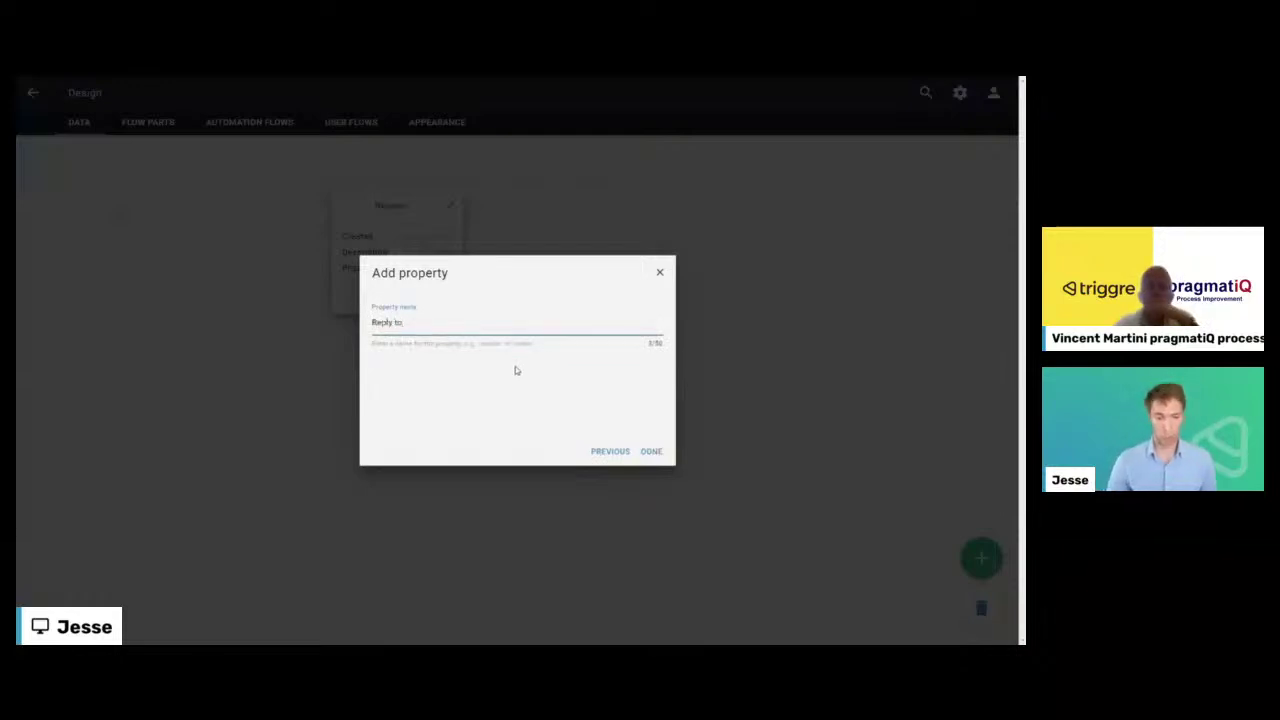
click(651, 451)
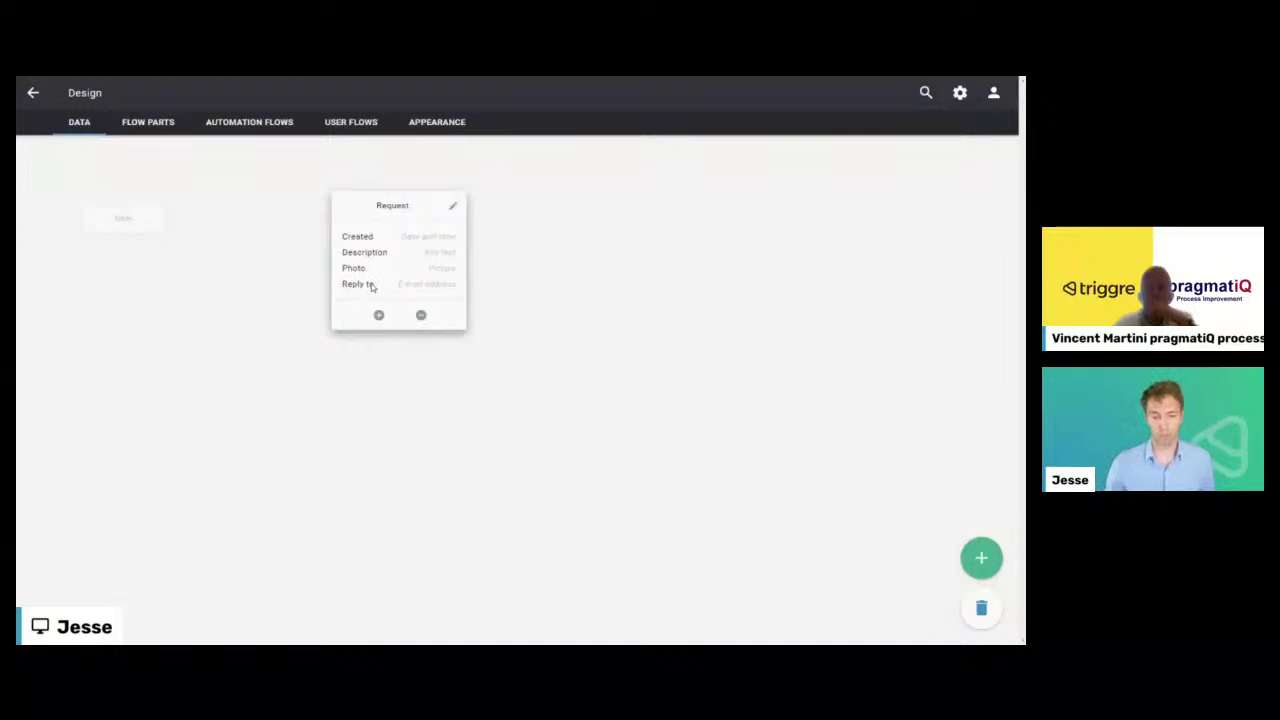
- Add an Any text property named 'Requested by:' to Request
click(379, 315)
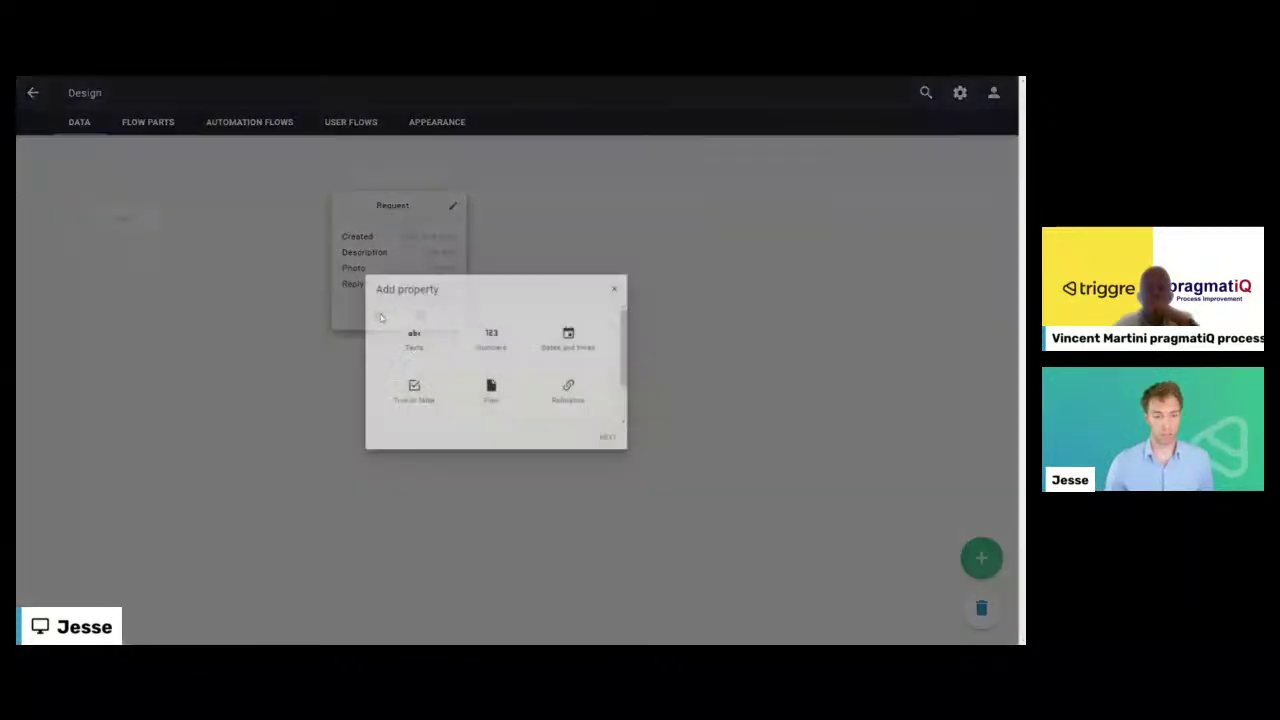
click(649, 451)
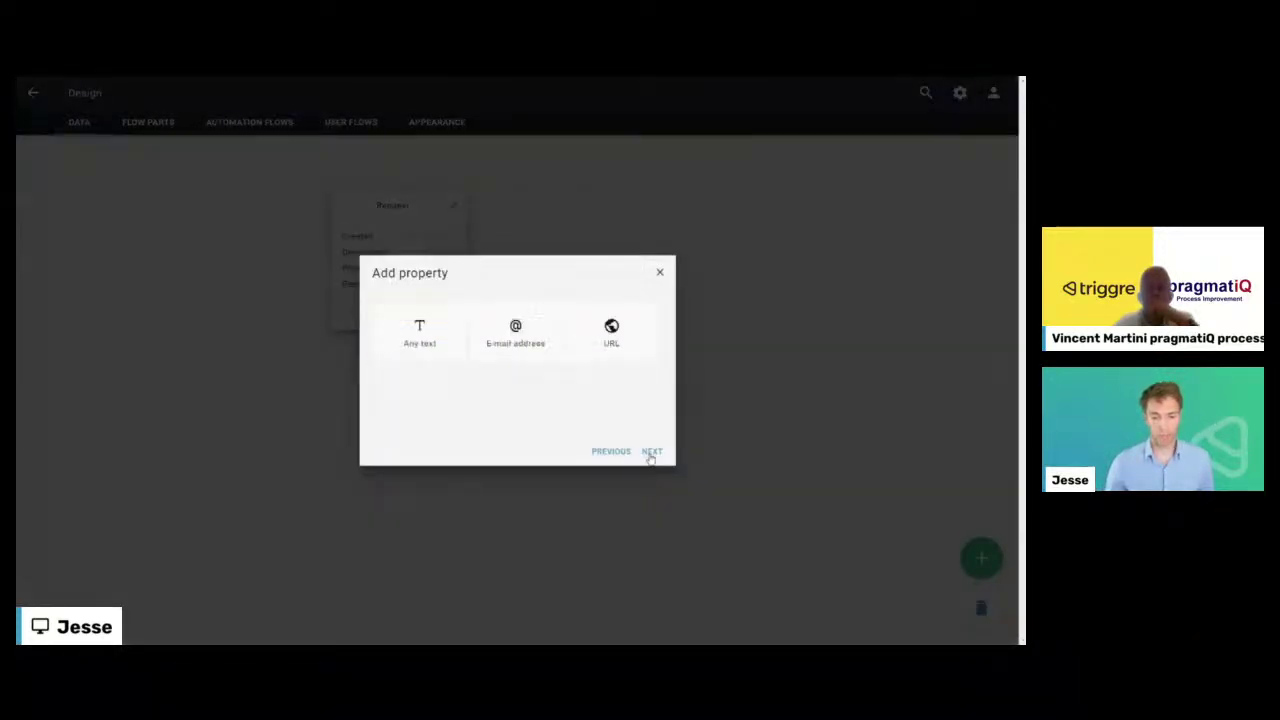
click(429, 345)
click(650, 451)
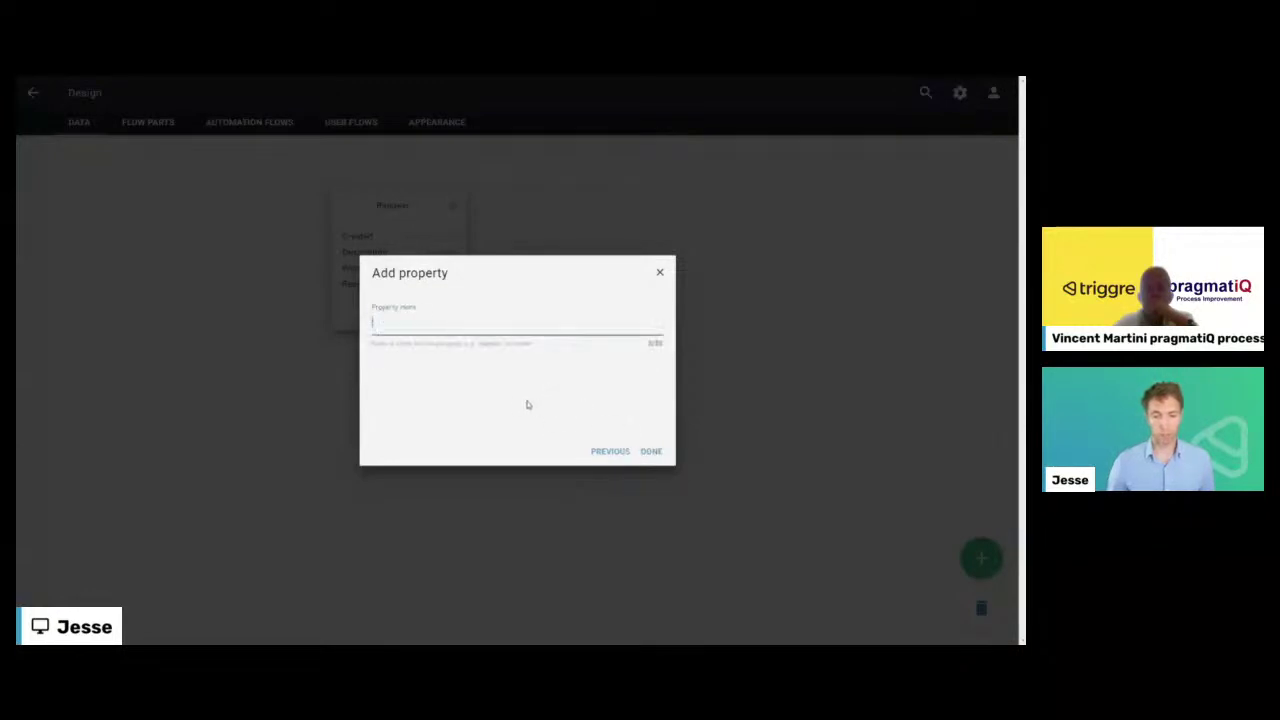
text(Requeste)
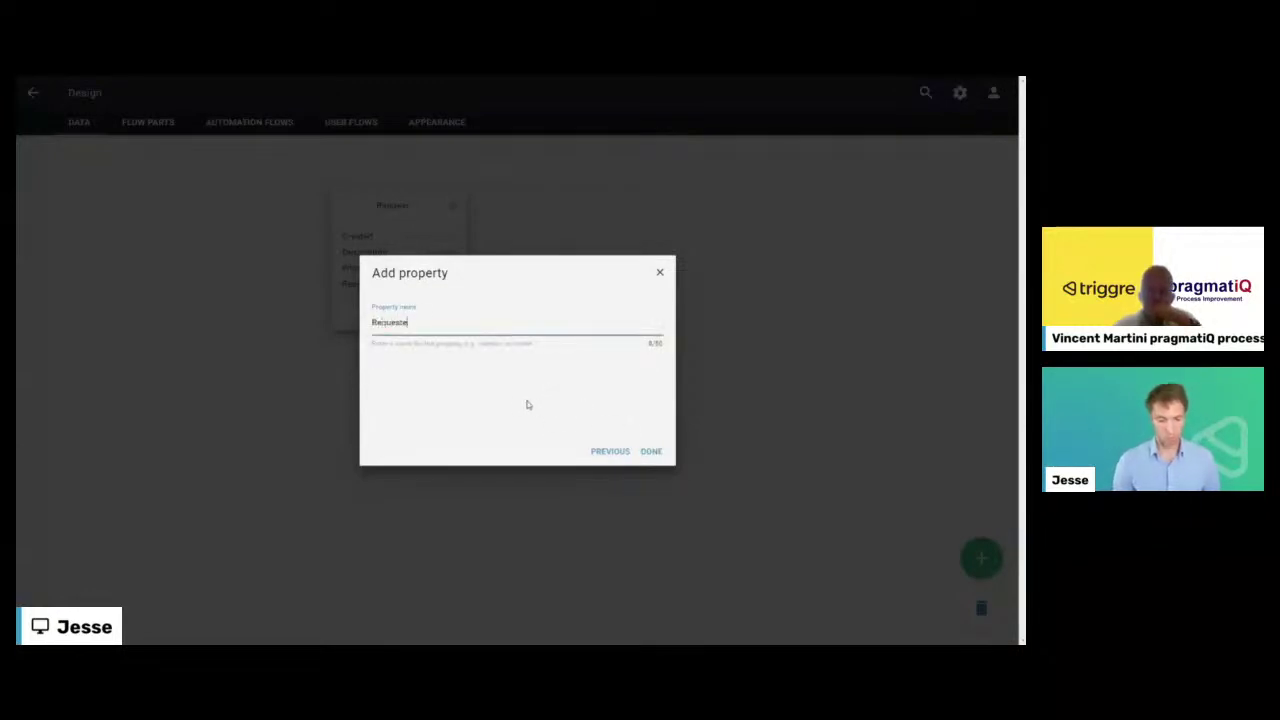
text(d by:)
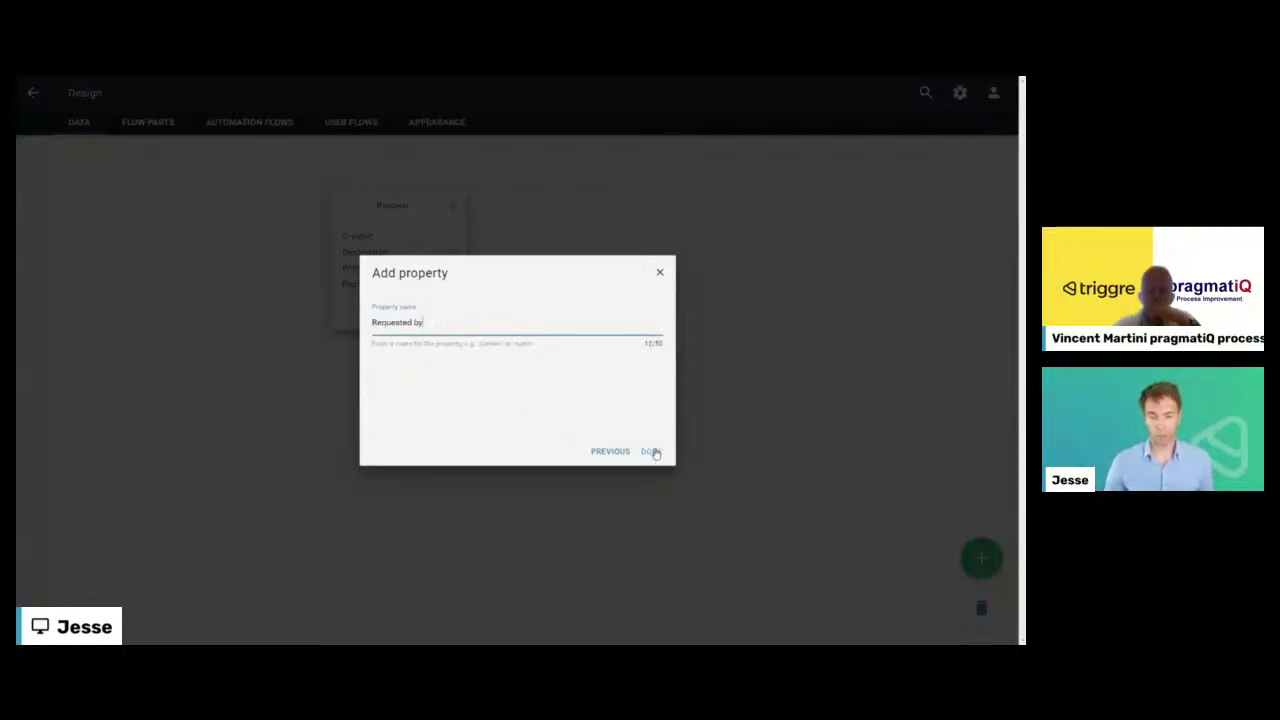
click(651, 451)
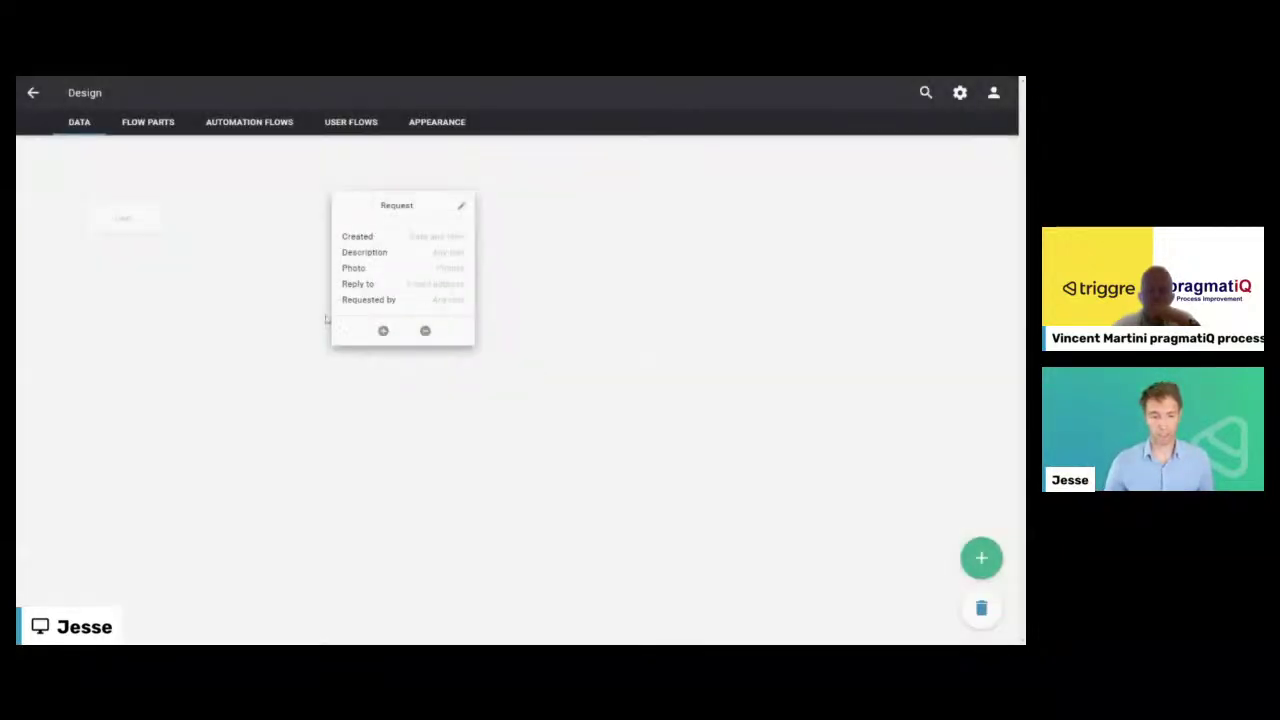
click(383, 335)
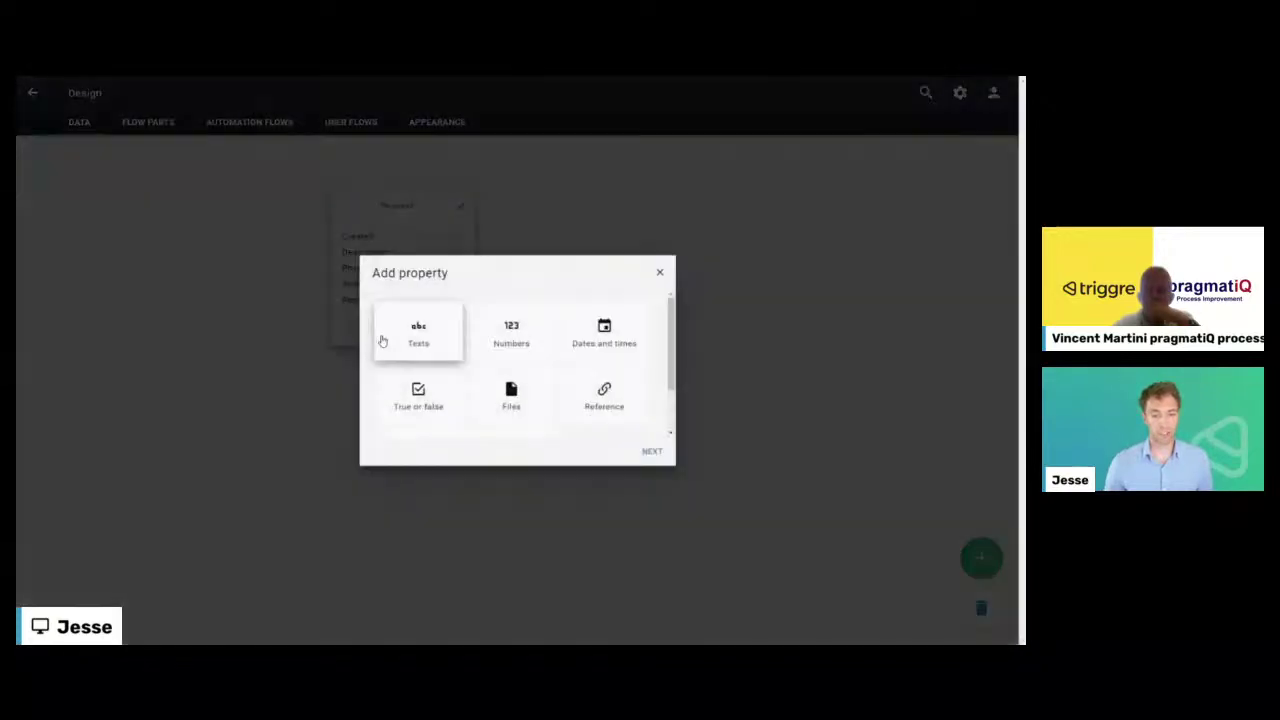
- Start a pick-list property on Request with items New, In progress and Closed
scroll(418, 402, down, 1)
click(416, 404)
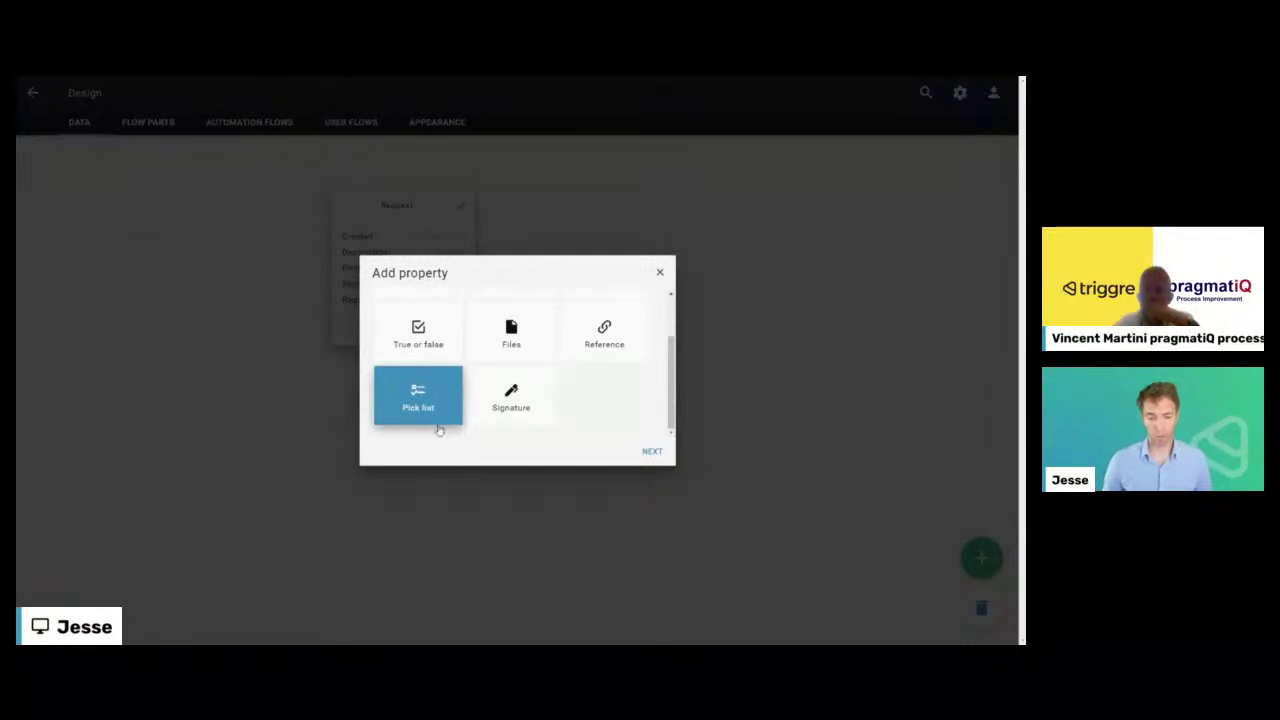
click(648, 451)
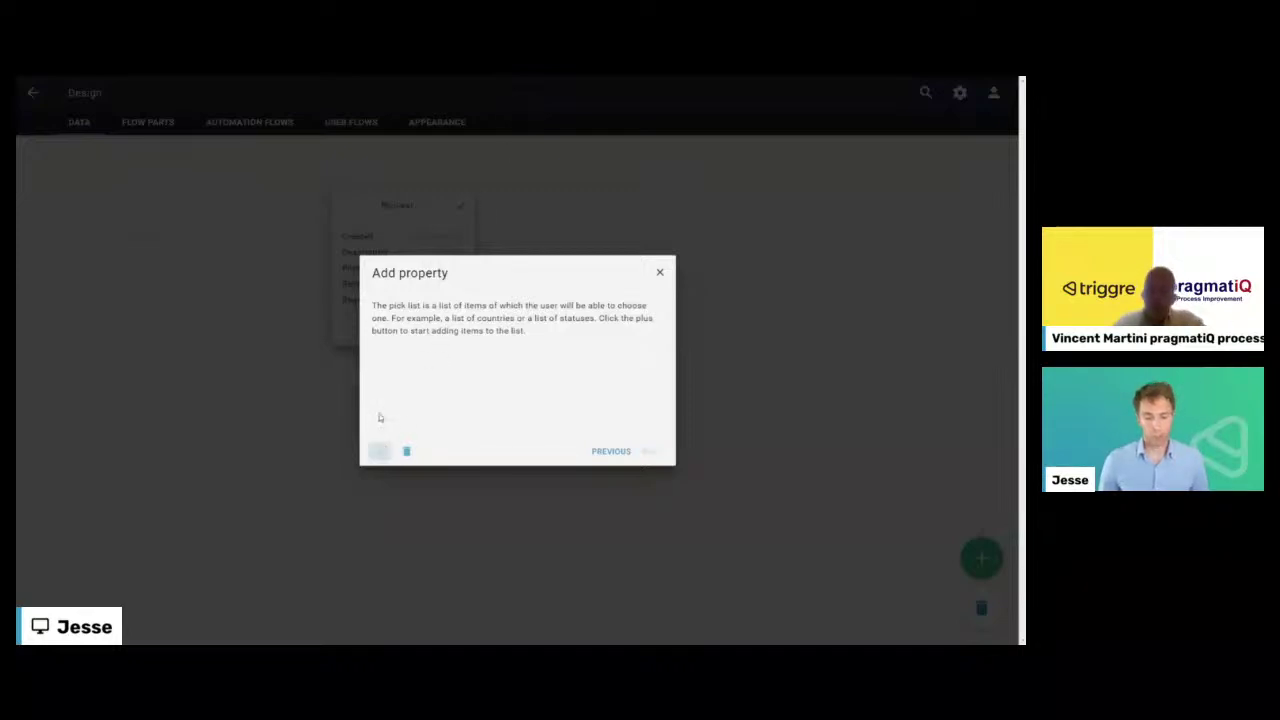
click(379, 451)
text(N)
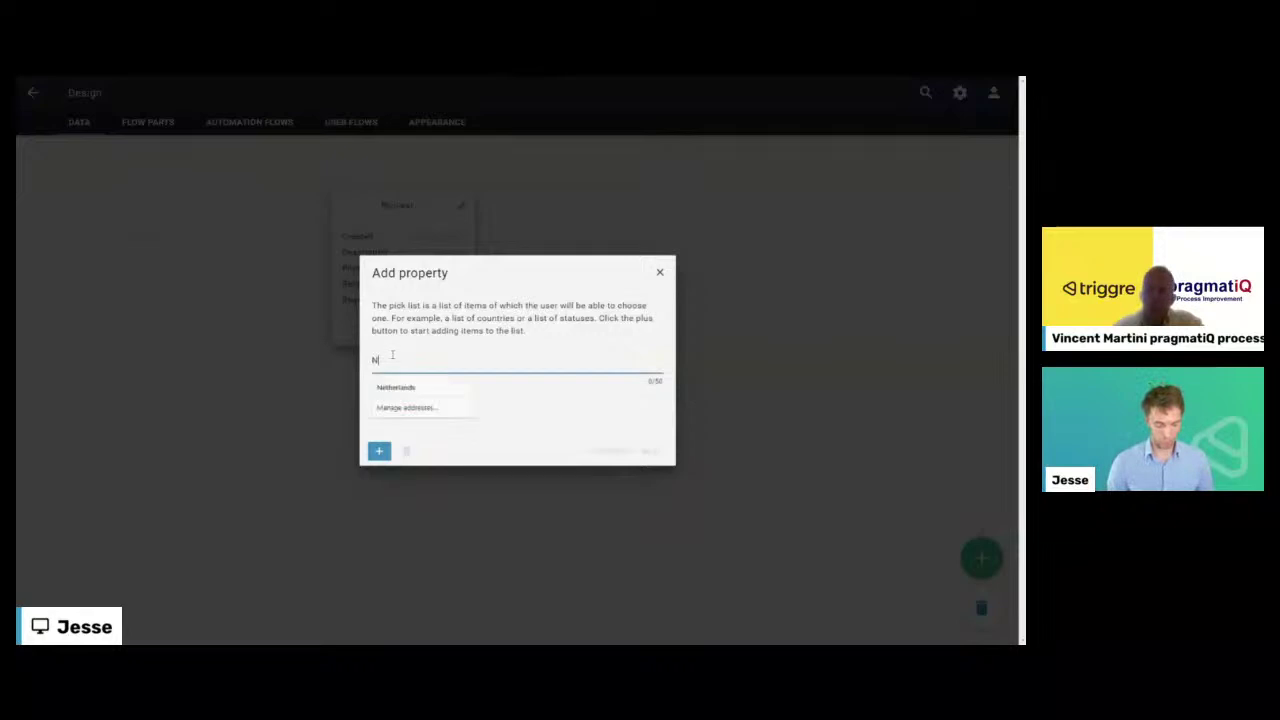
text(ewIn progress)
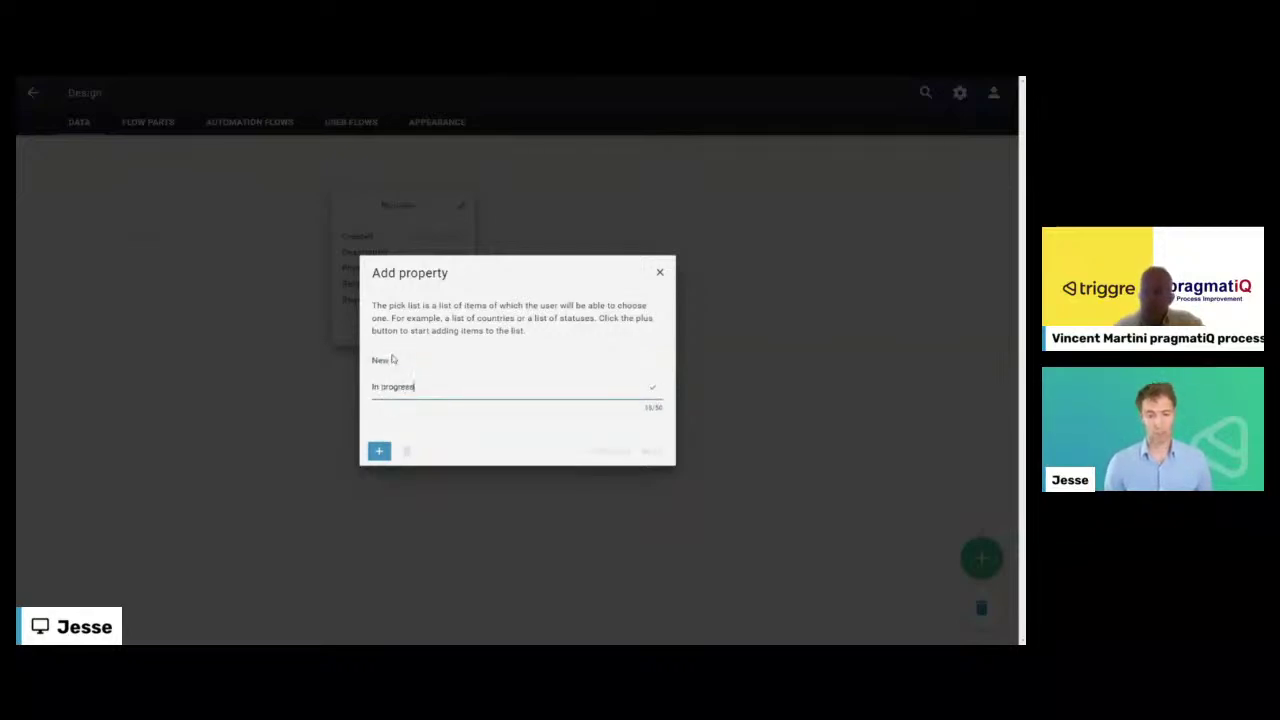
key(Return)
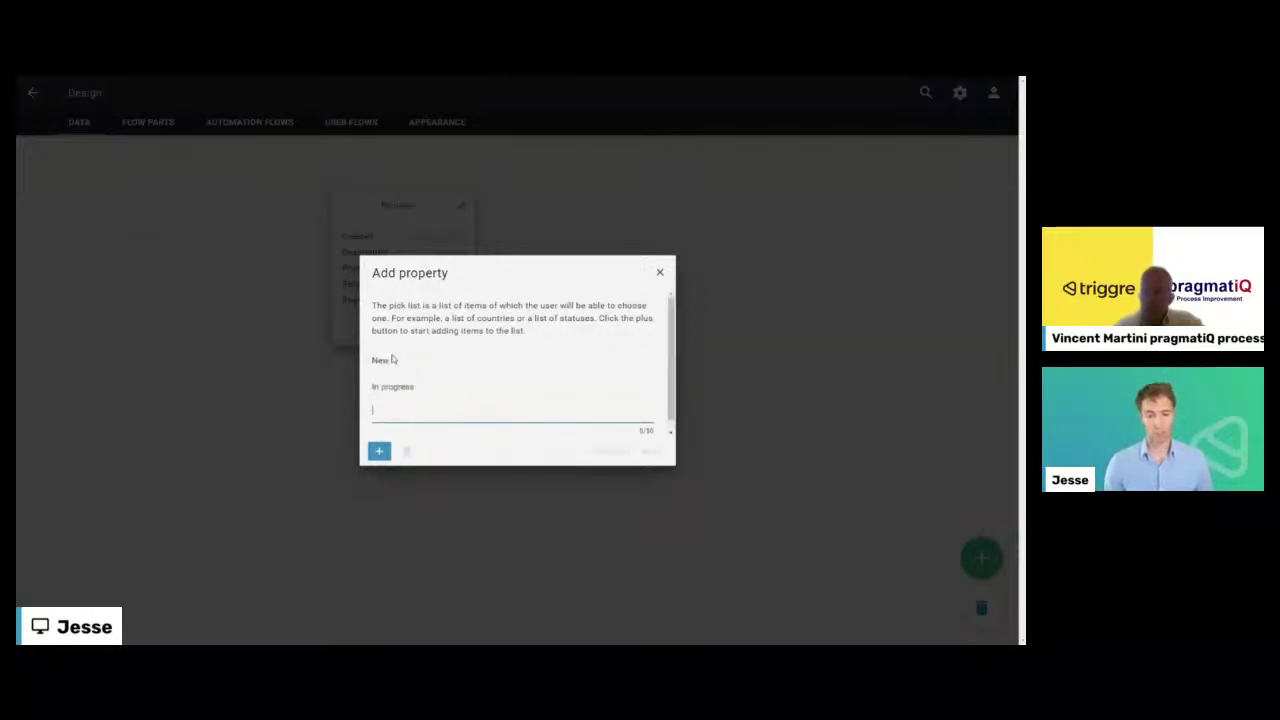
text(Closed)
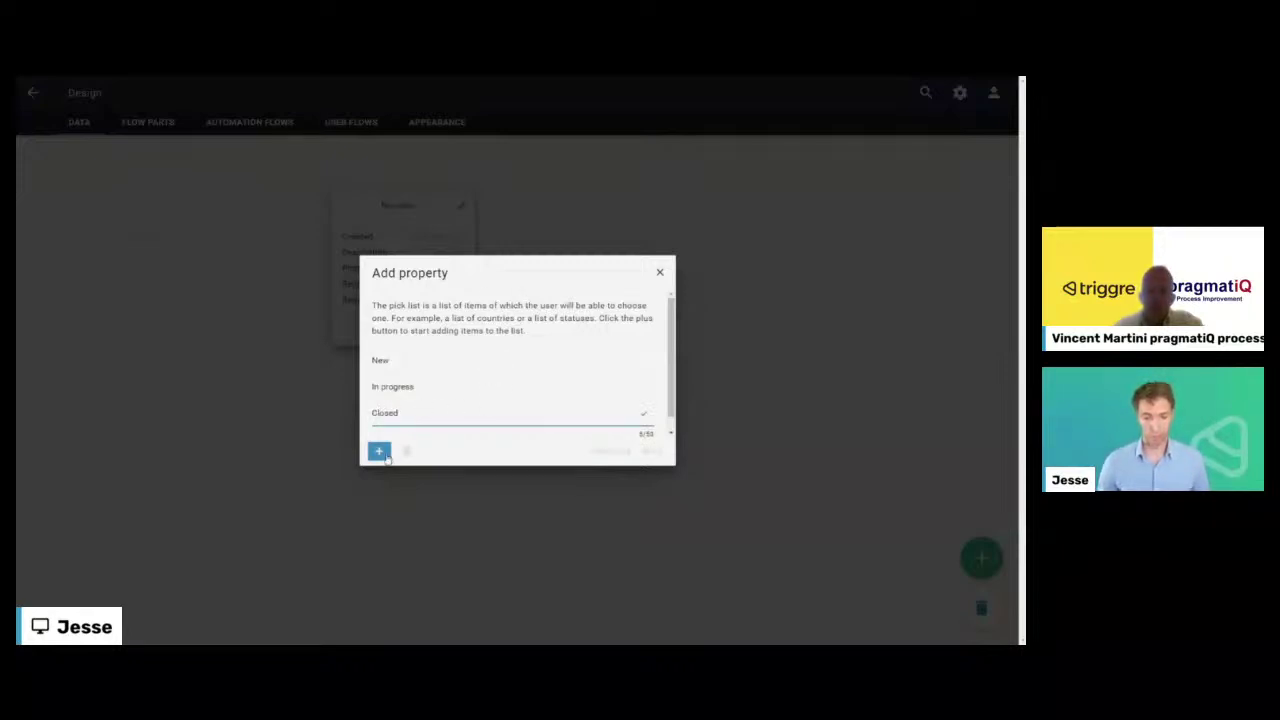
- Give the pick list custom sorting and name the property 'Status'
click(651, 451)
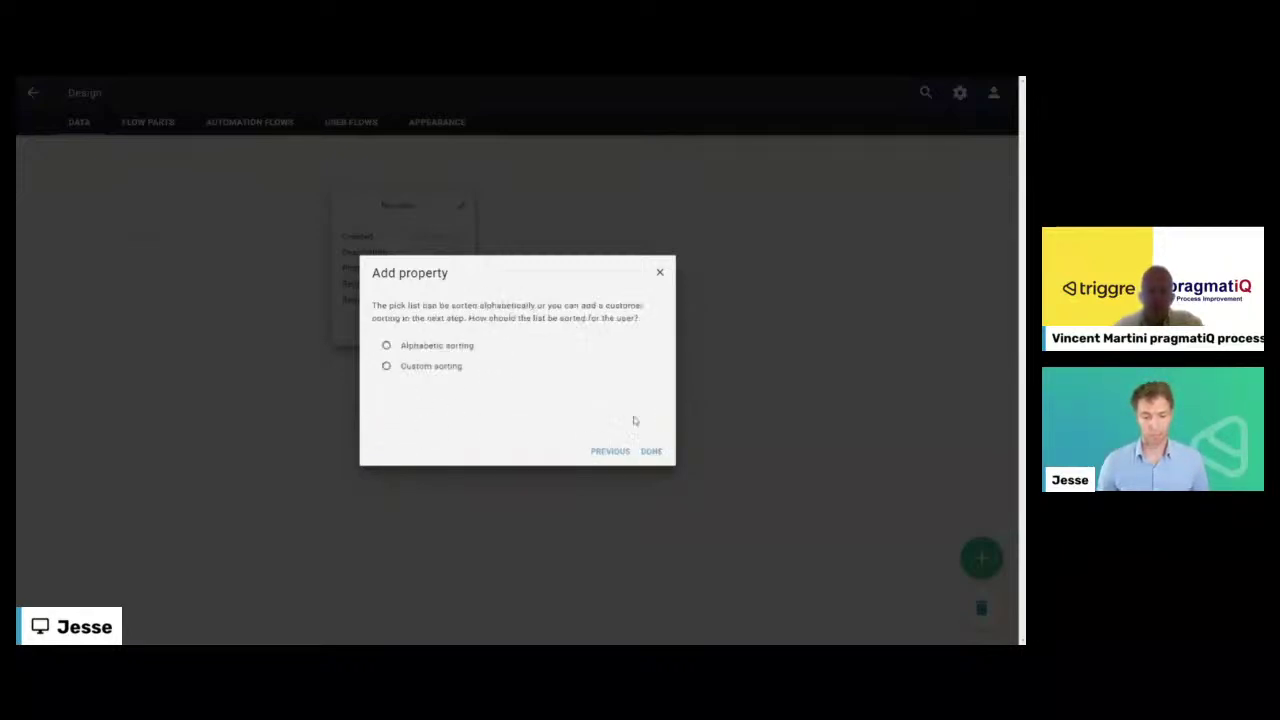
click(467, 366)
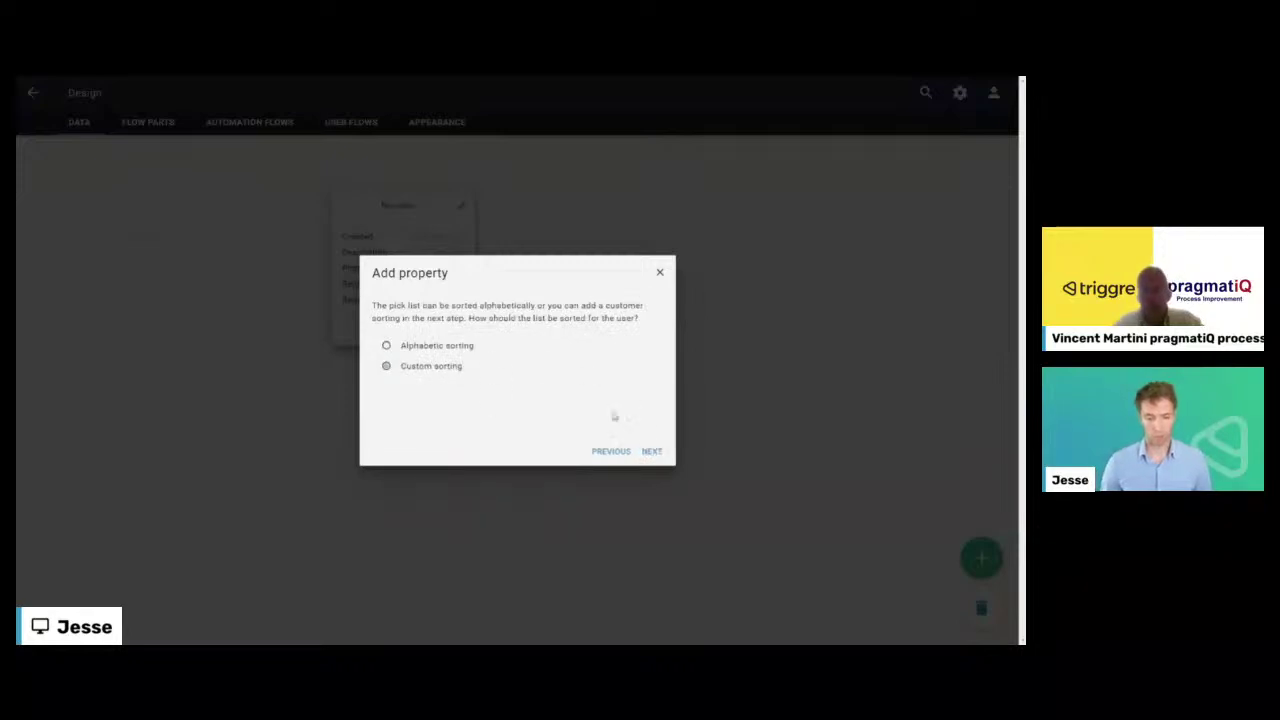
click(651, 451)
click(651, 451)
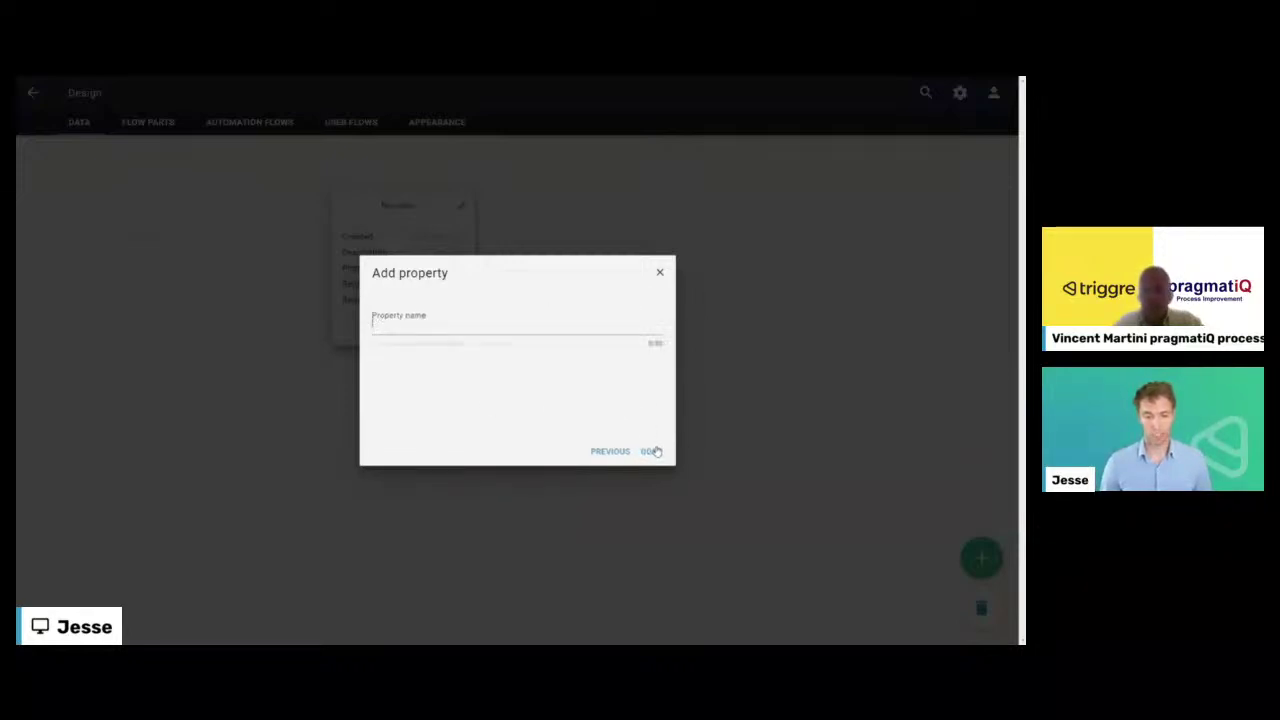
text(Status)
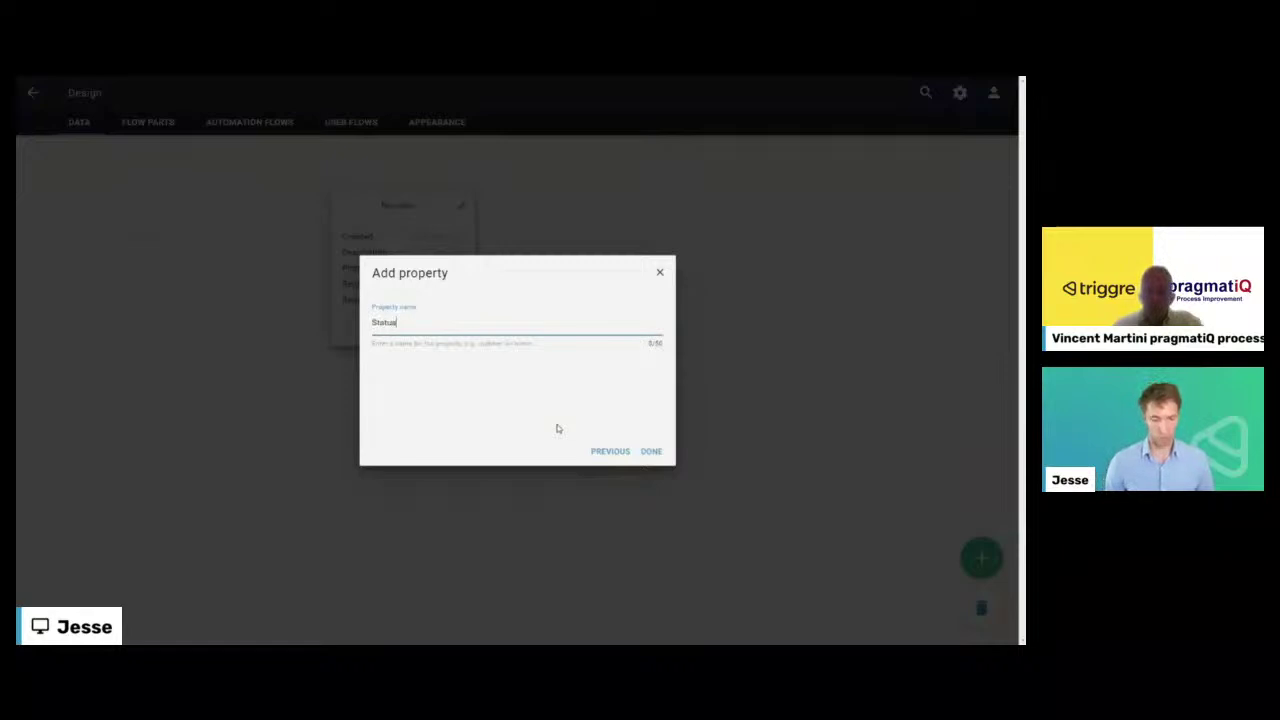
click(649, 451)
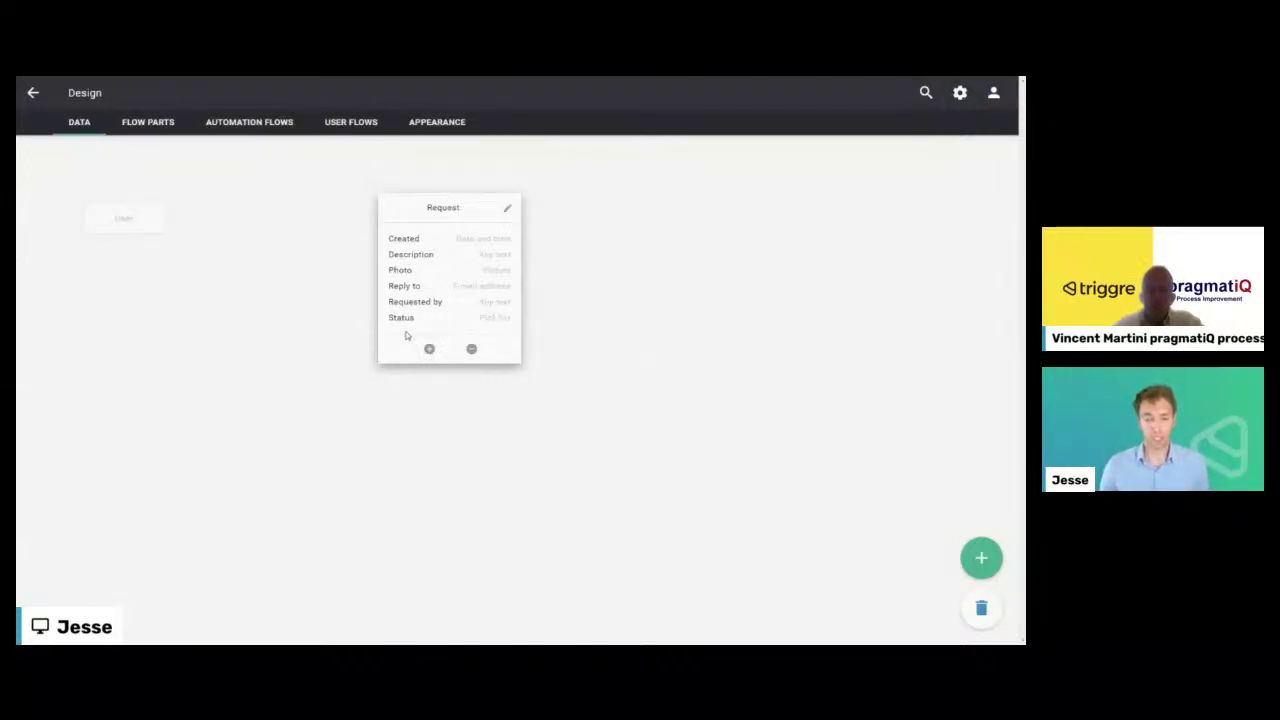
- Add a reference property 'Handled by' on Request pointing to User
click(428, 352)
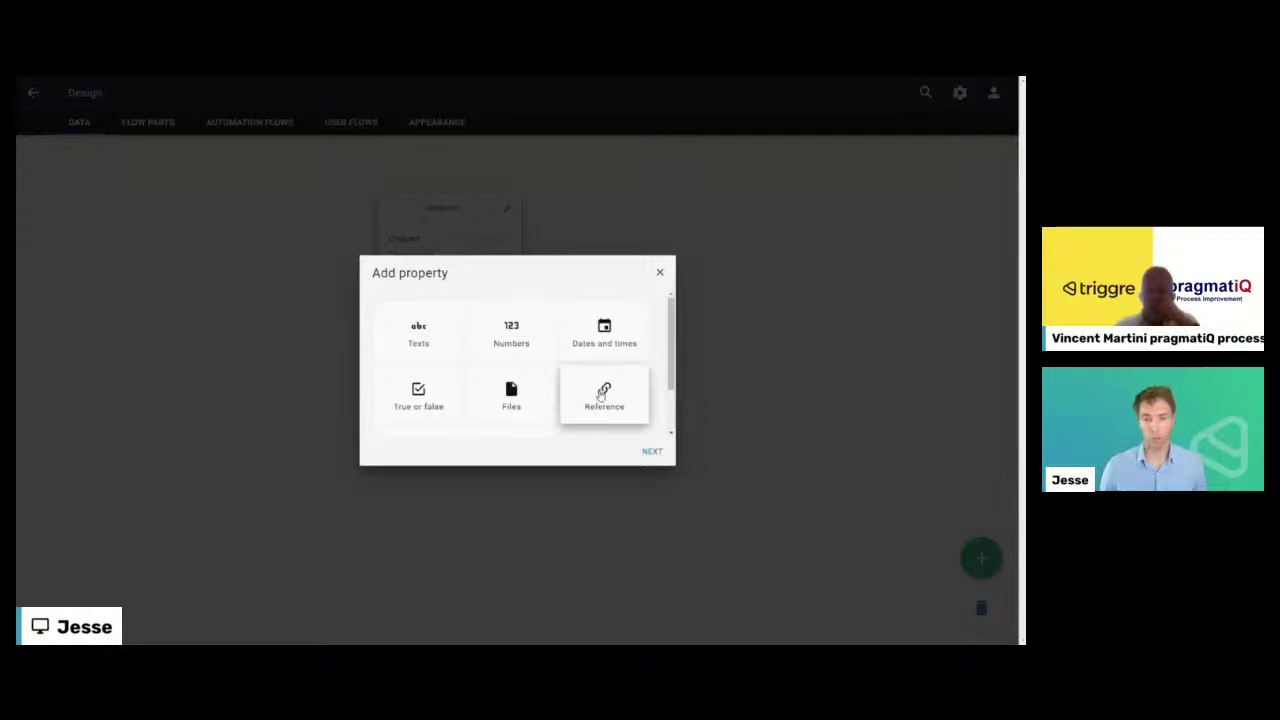
click(606, 397)
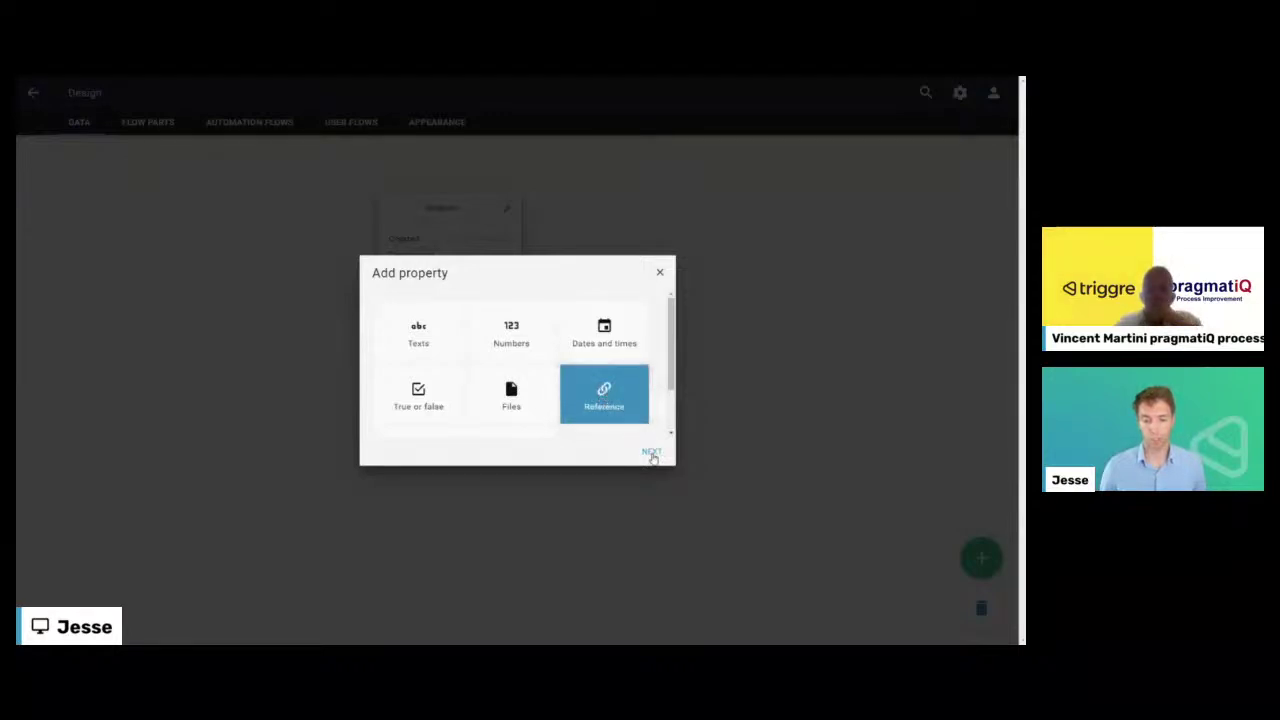
click(658, 454)
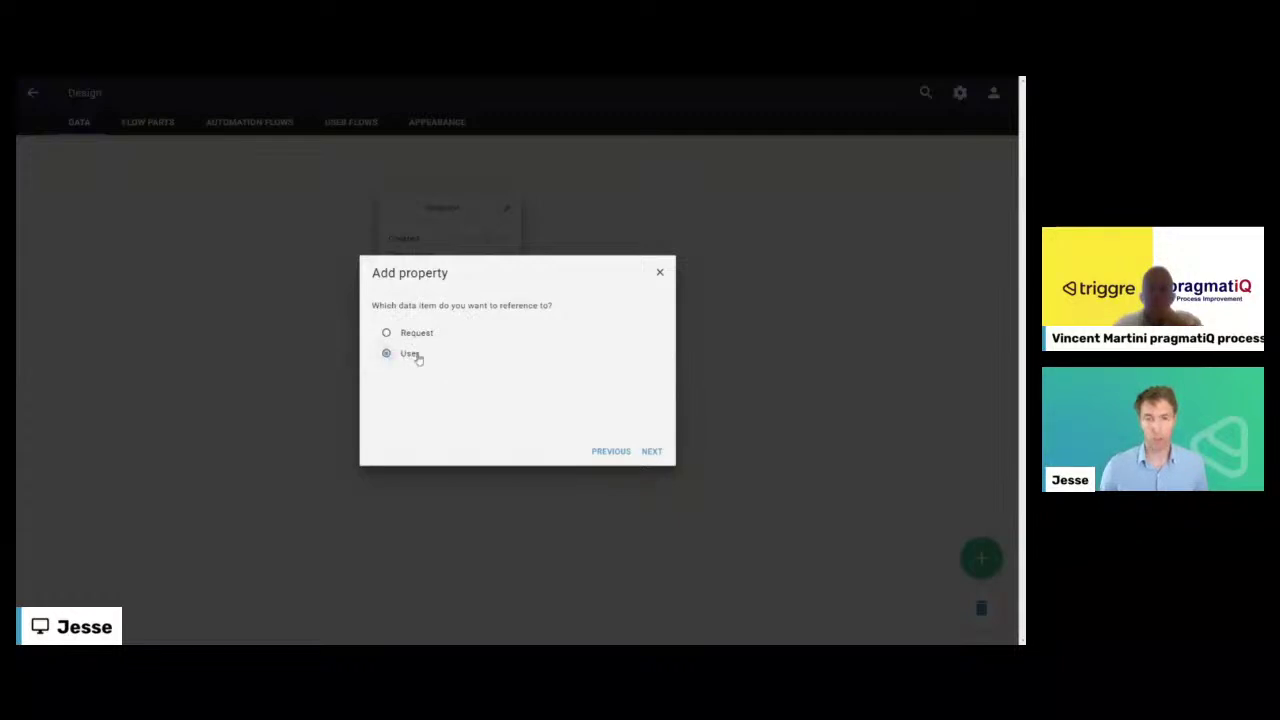
click(651, 451)
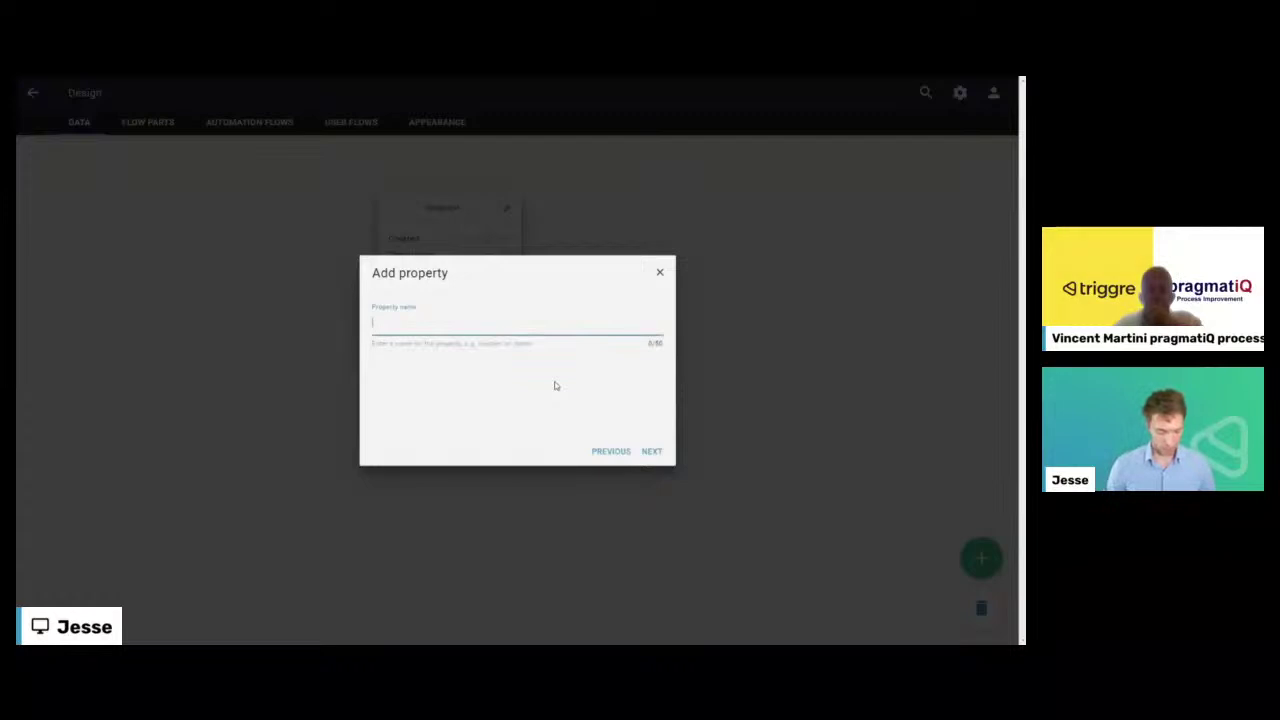
key(Return)
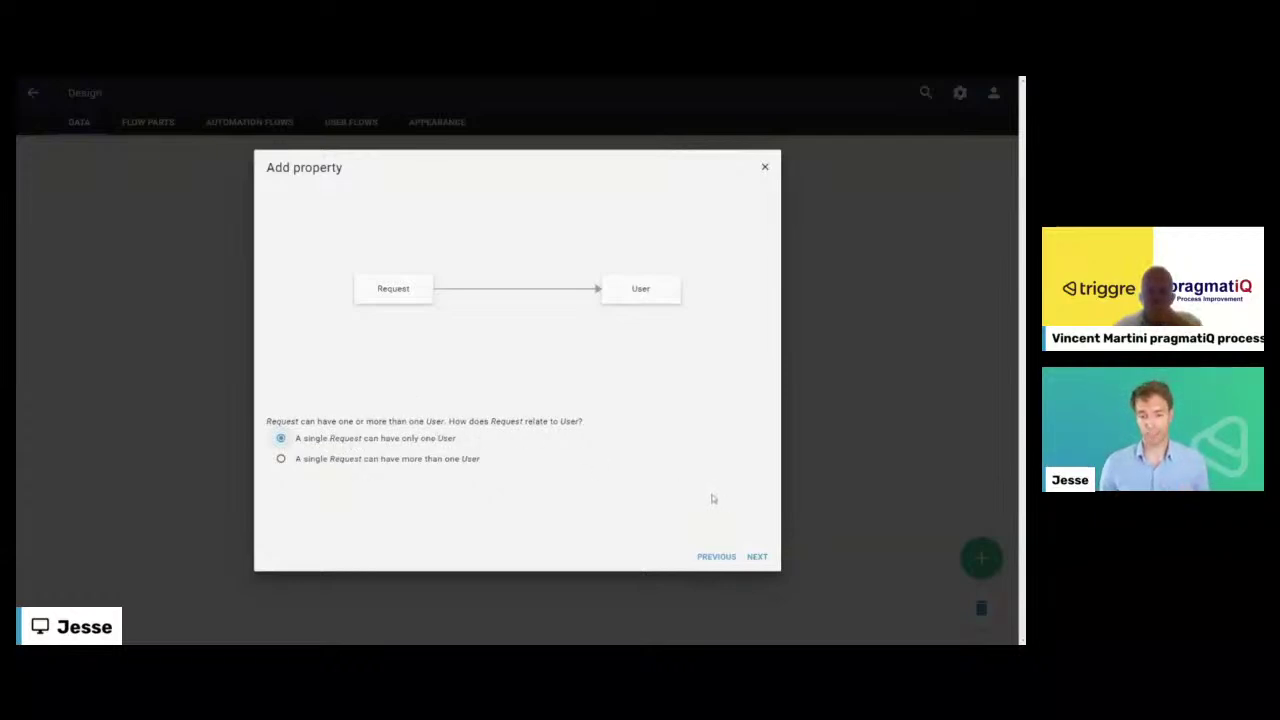
- Set each Request to one User, each User to many Requests, and name the reverse property
click(757, 557)
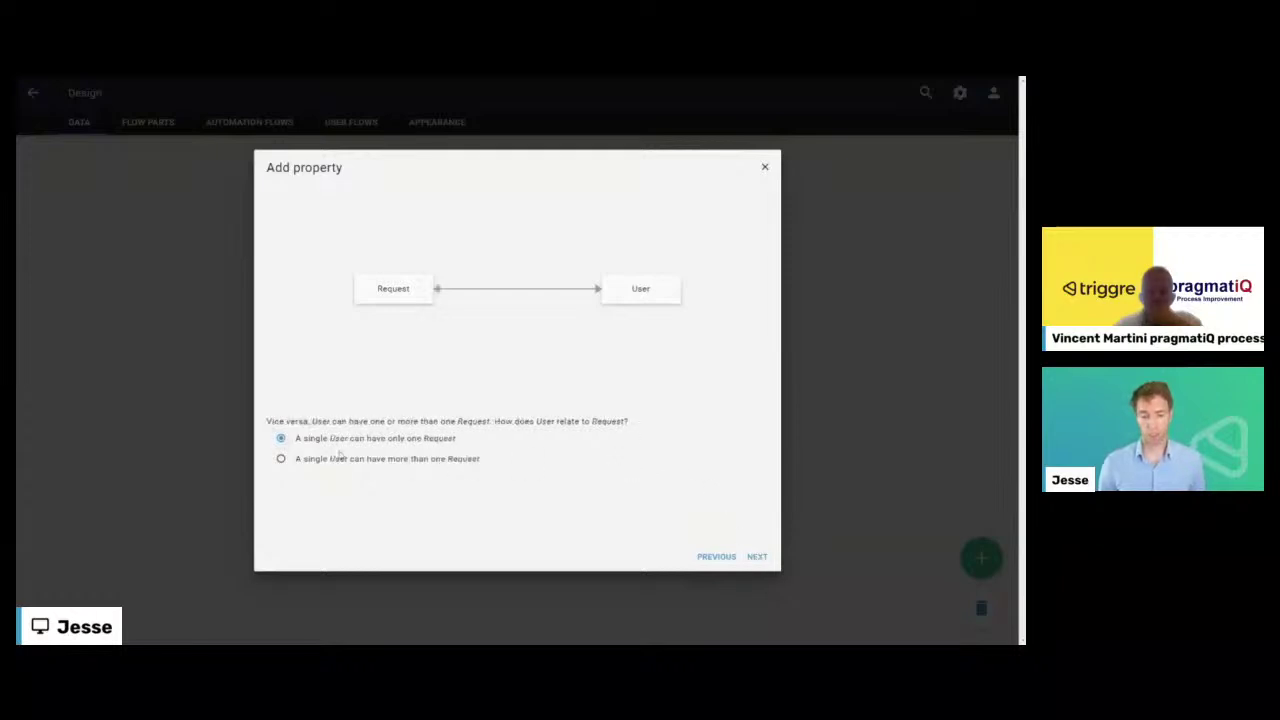
click(400, 463)
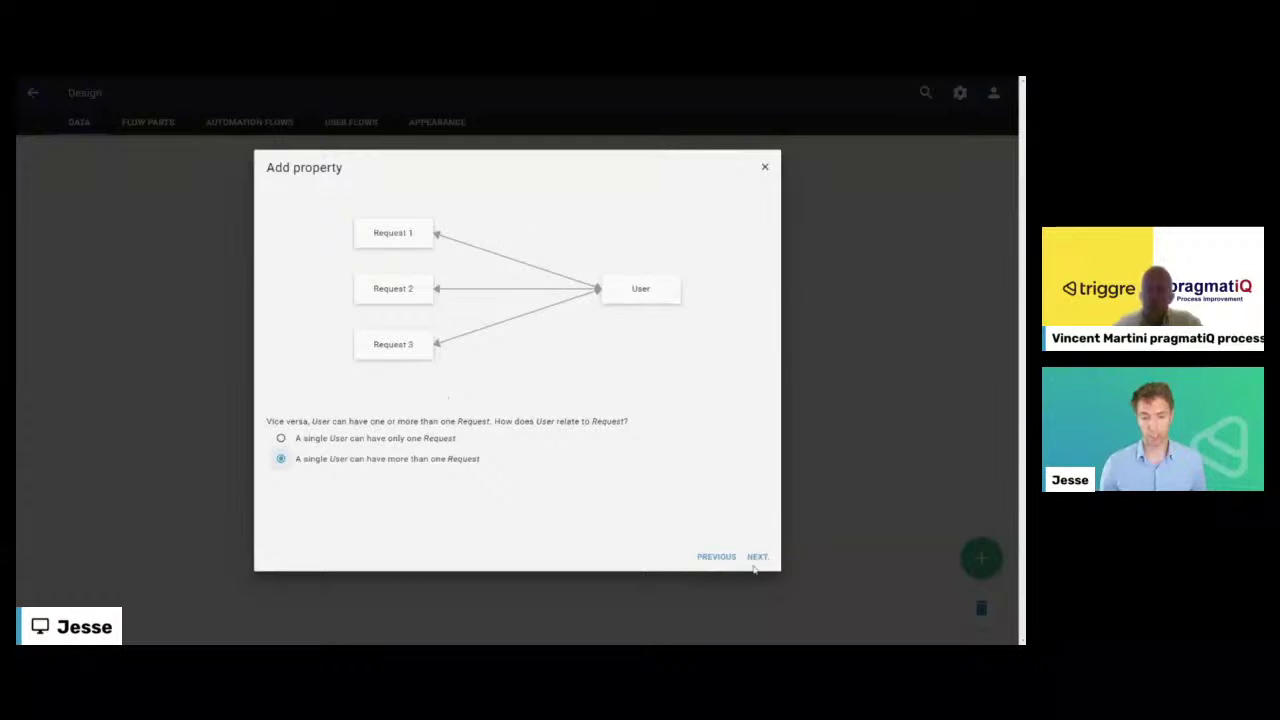
click(720, 556)
click(345, 459)
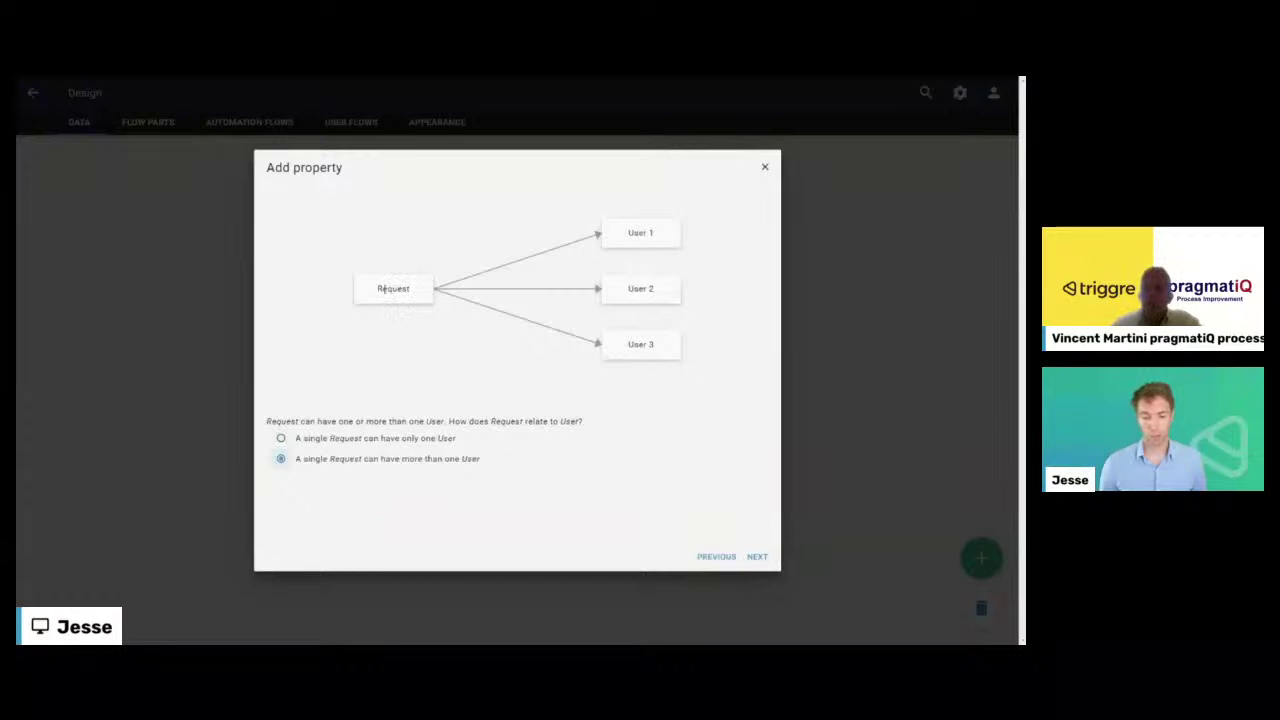
click(757, 557)
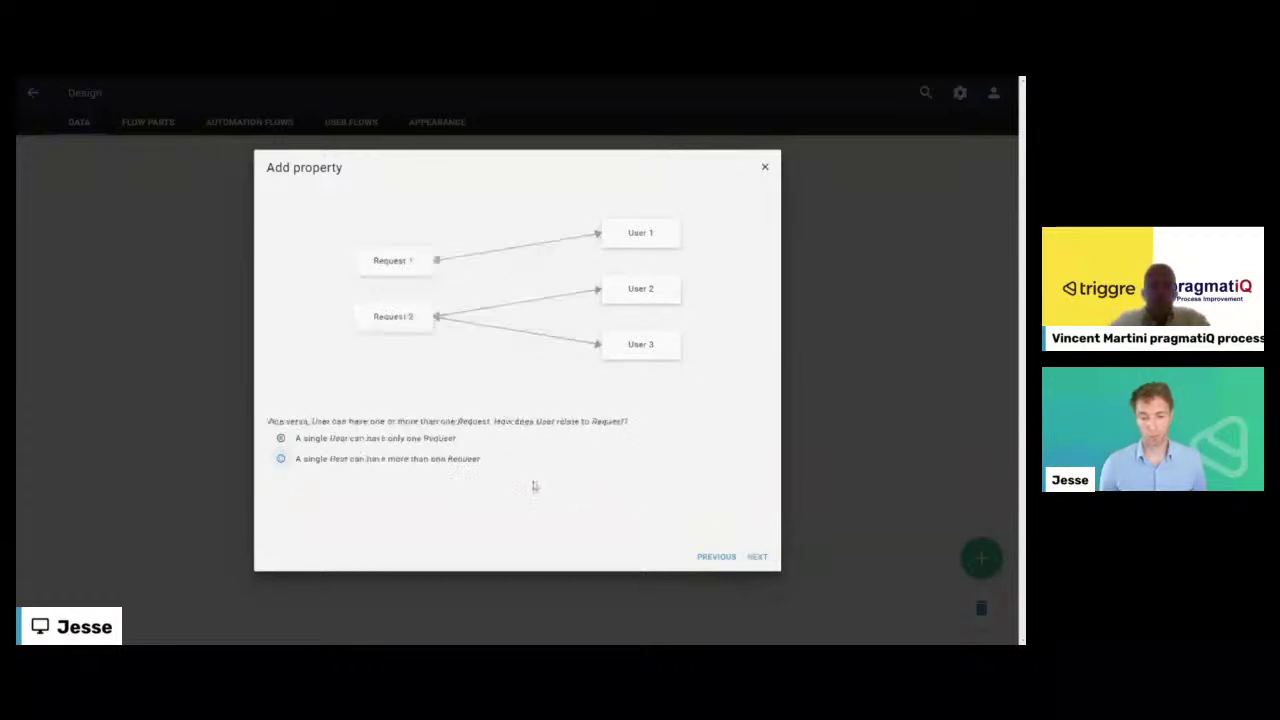
click(385, 459)
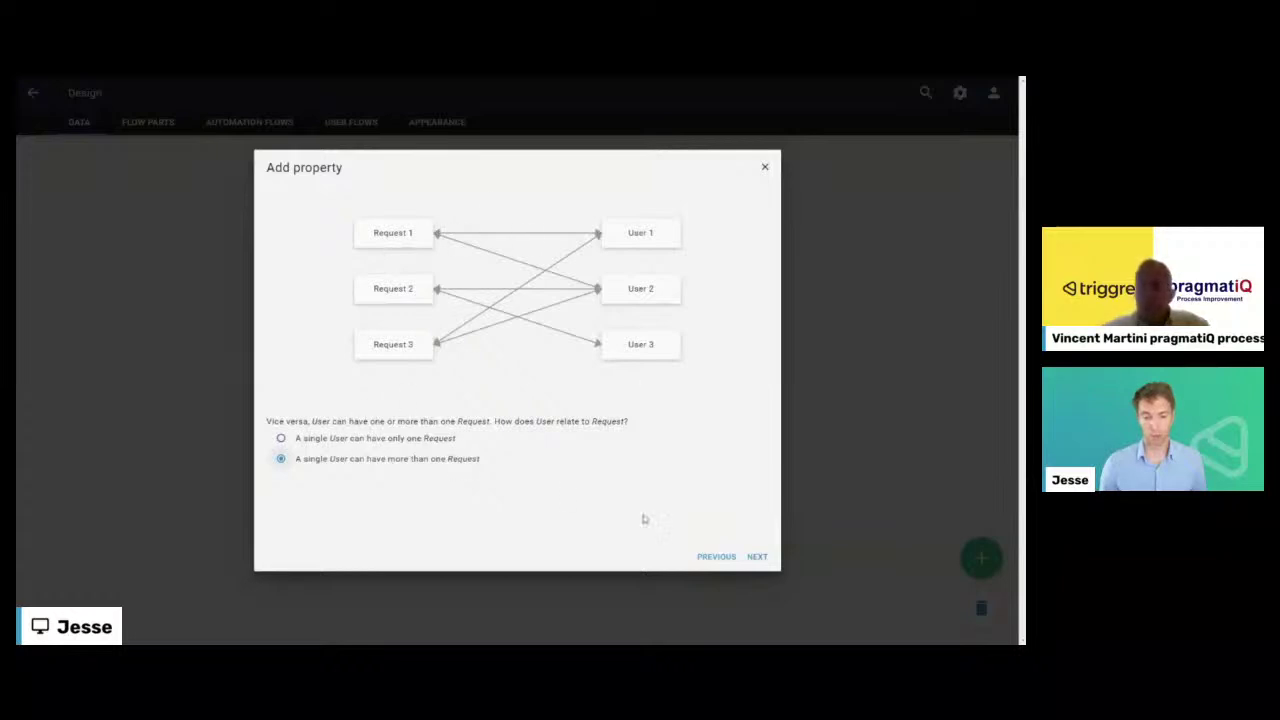
click(716, 557)
click(385, 440)
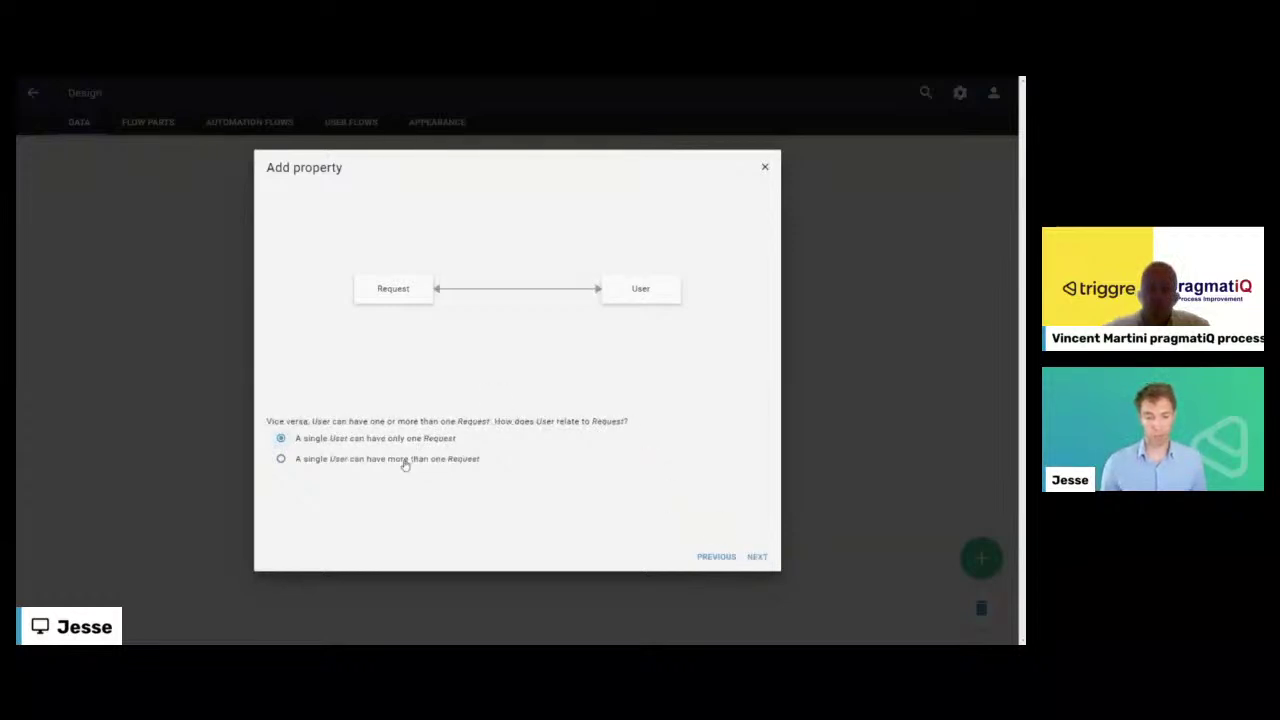
click(404, 460)
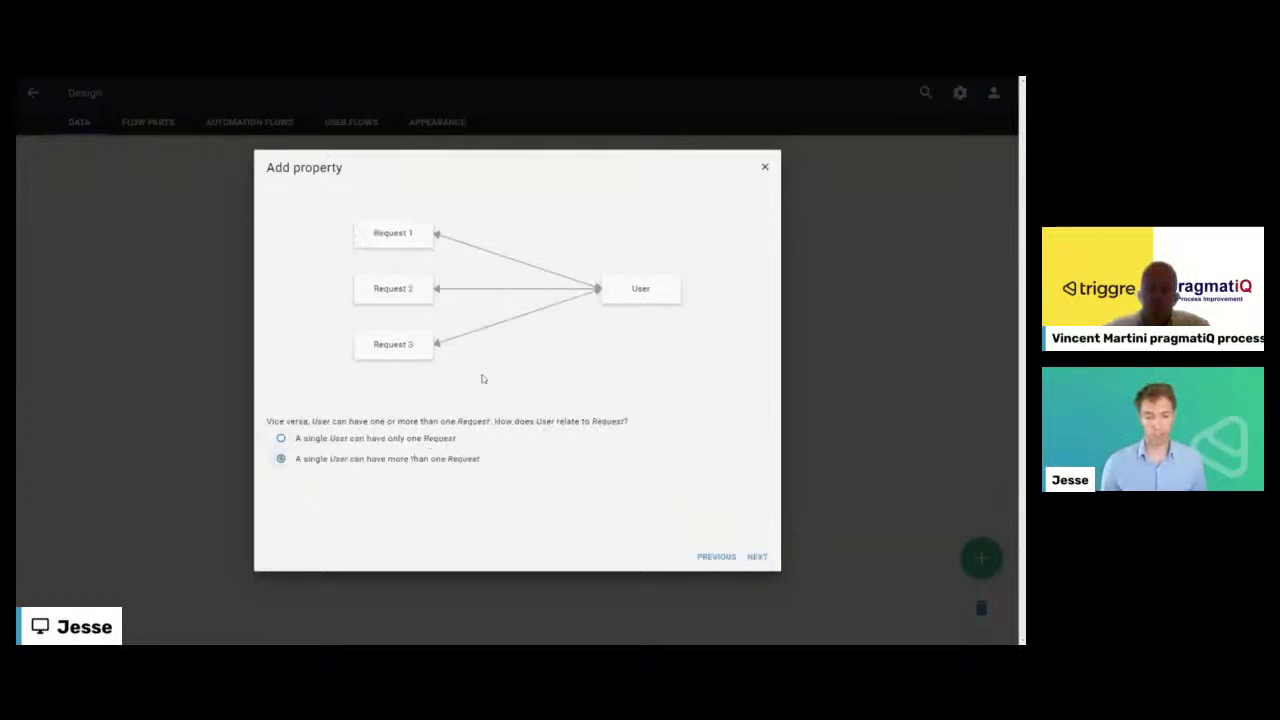
click(746, 555)
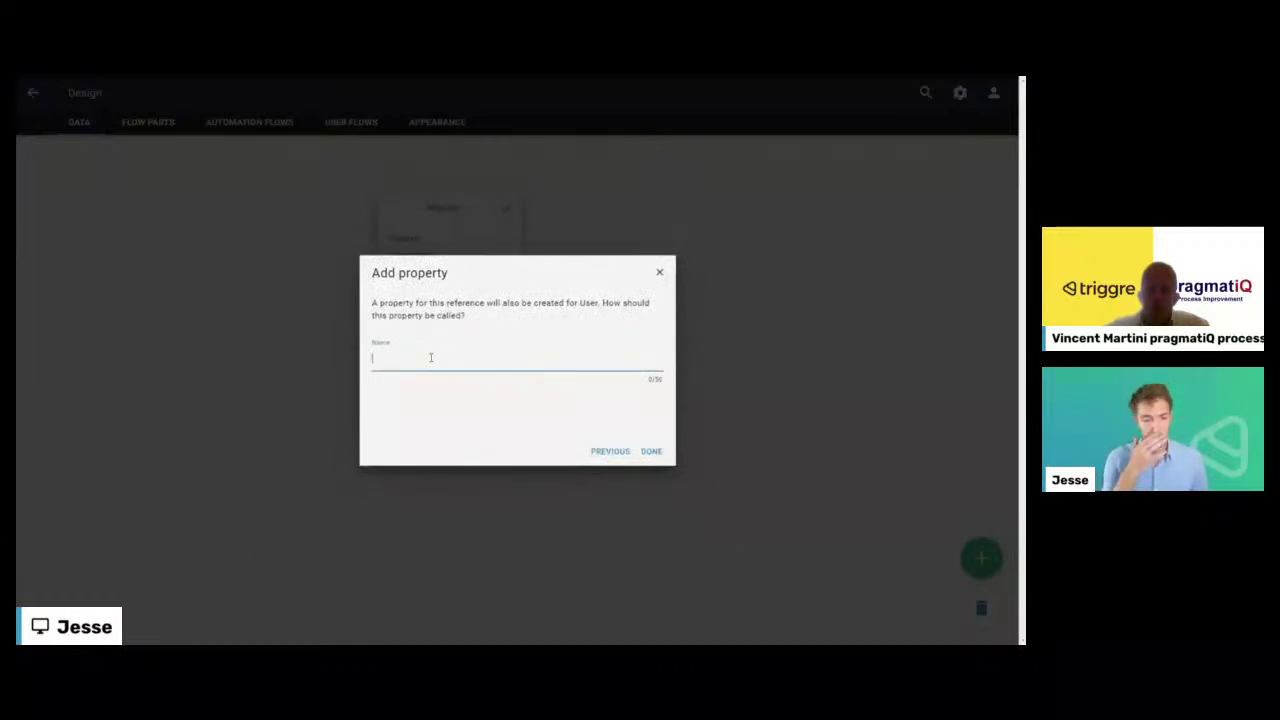
text(Handl)
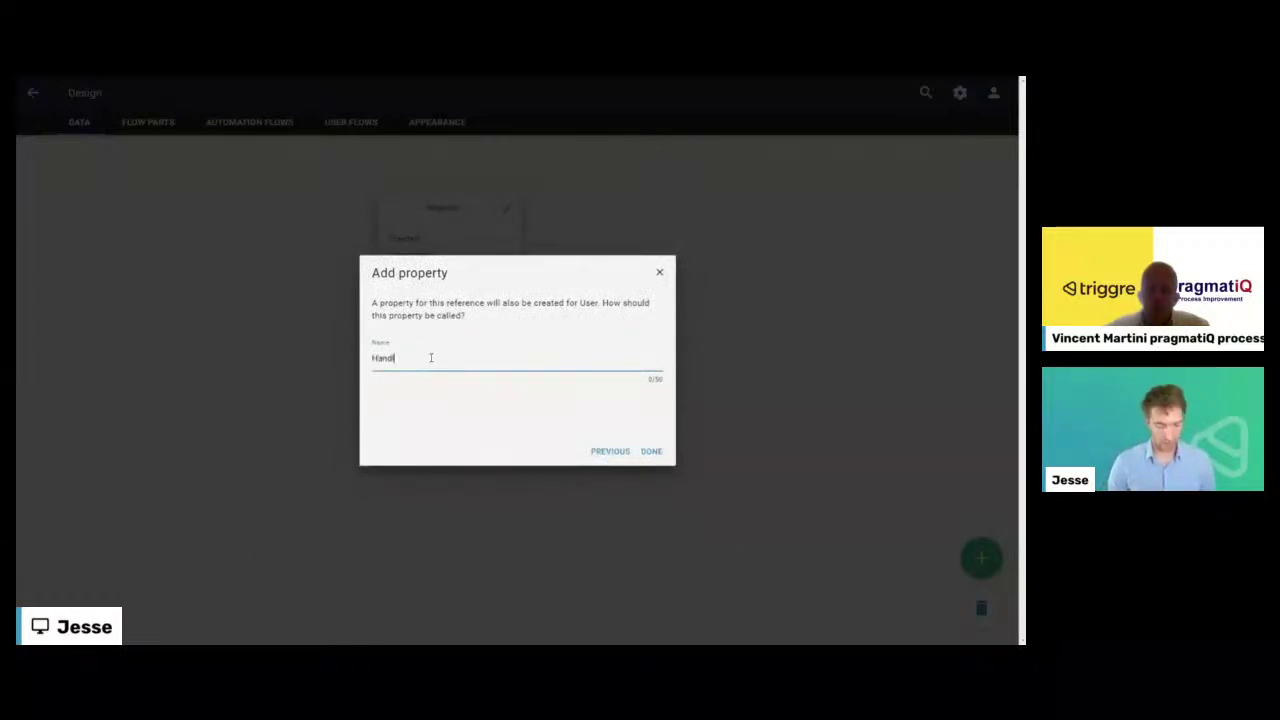
text(ed requests)
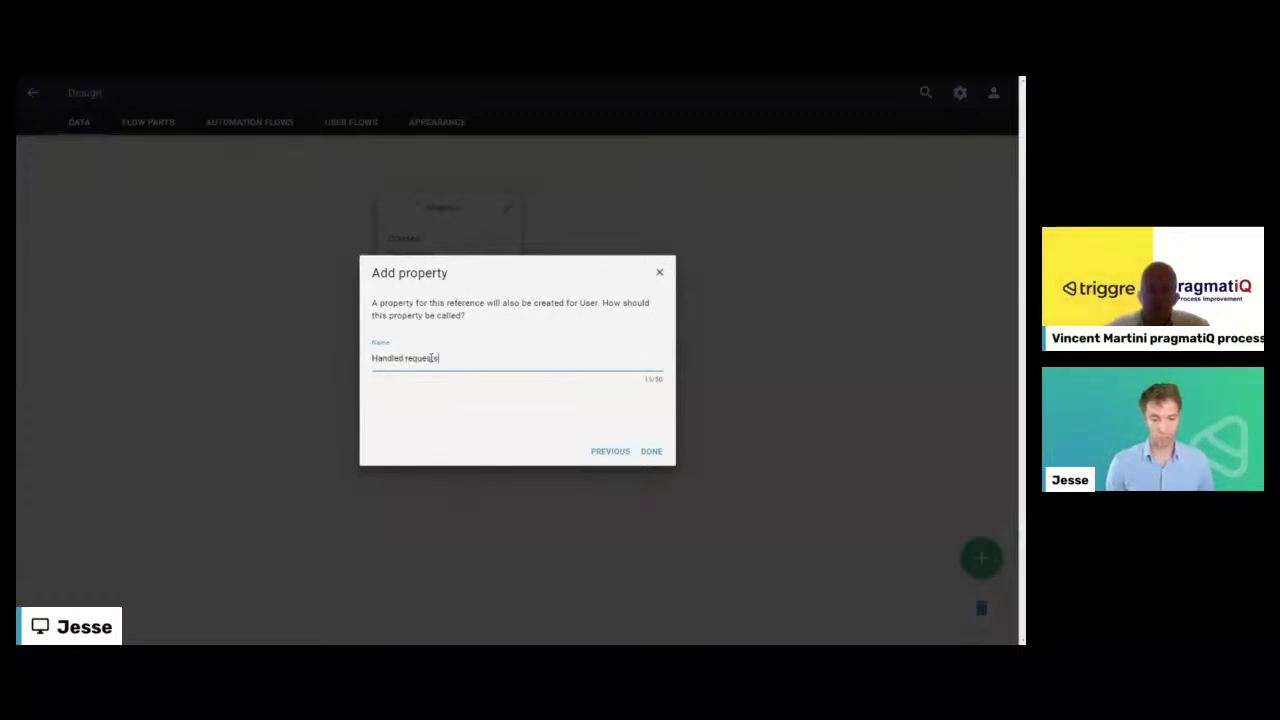
key(Return)
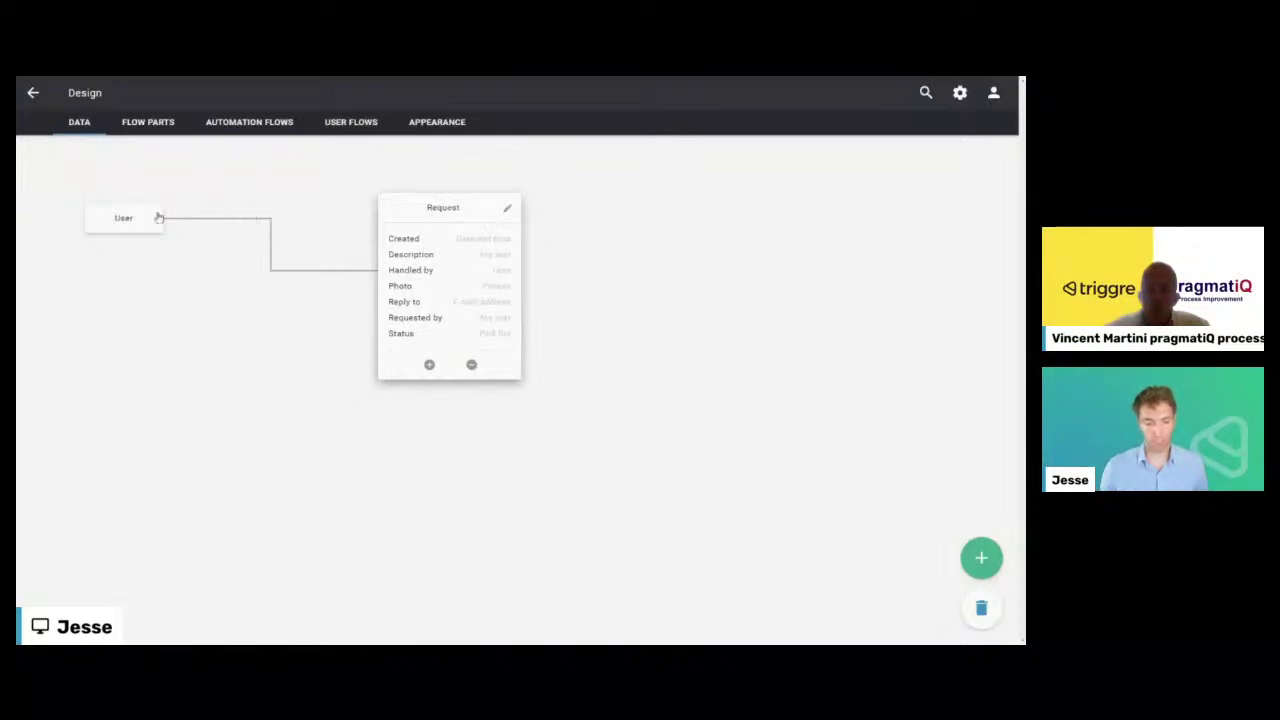
- Expand and collapse the User item to review its properties, then show the empty User flows area
click(120, 220)
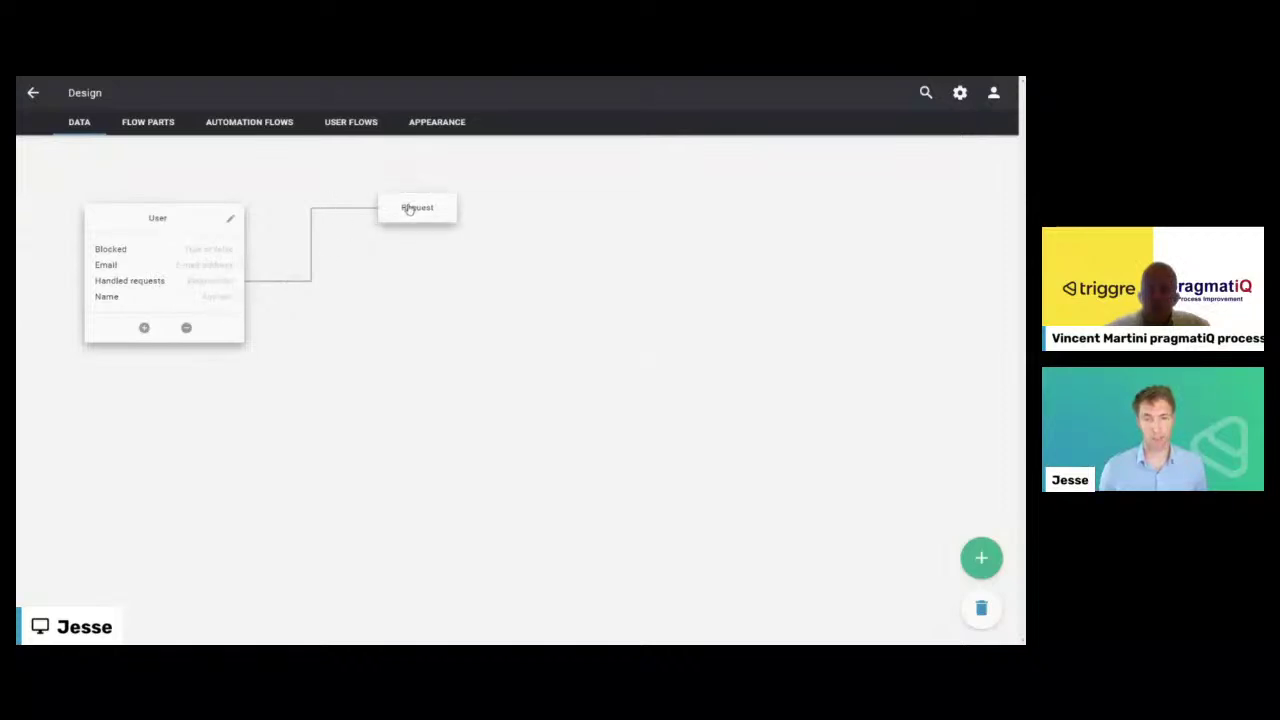
click(413, 329)
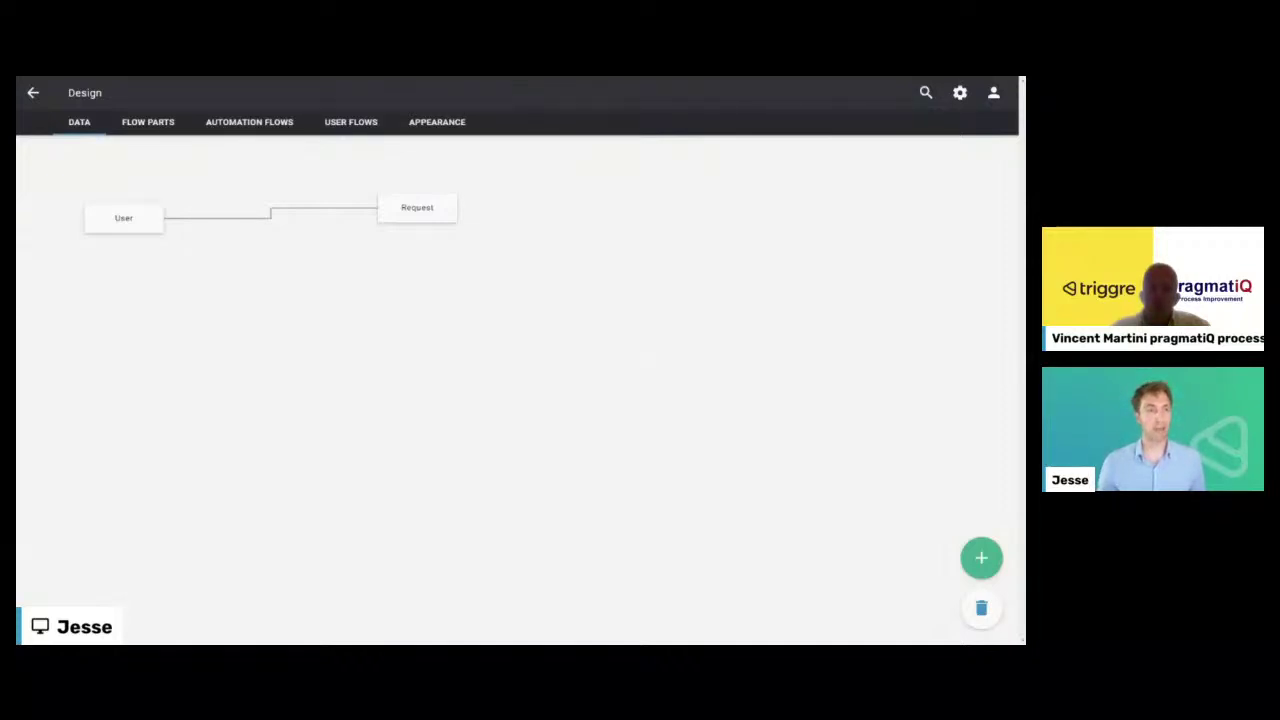
click(337, 122)
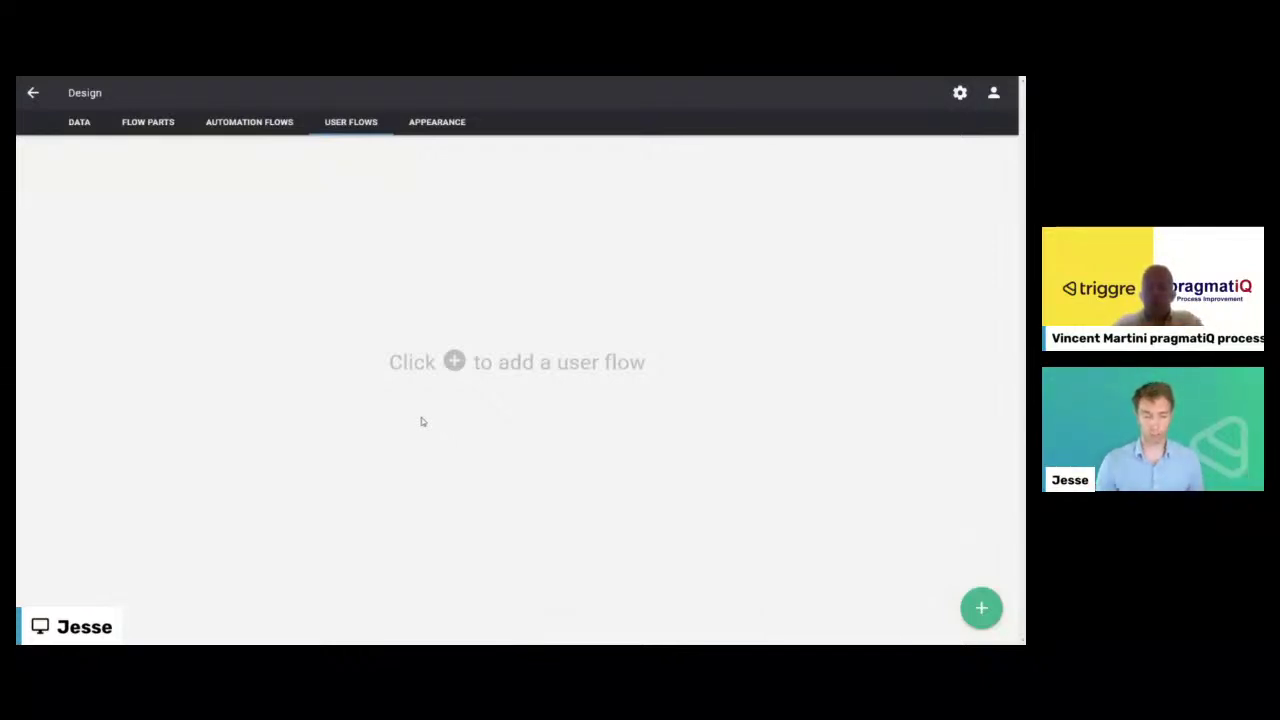
- Add an empty user flow, rename it 'New request', and select its Start node
click(981, 608)
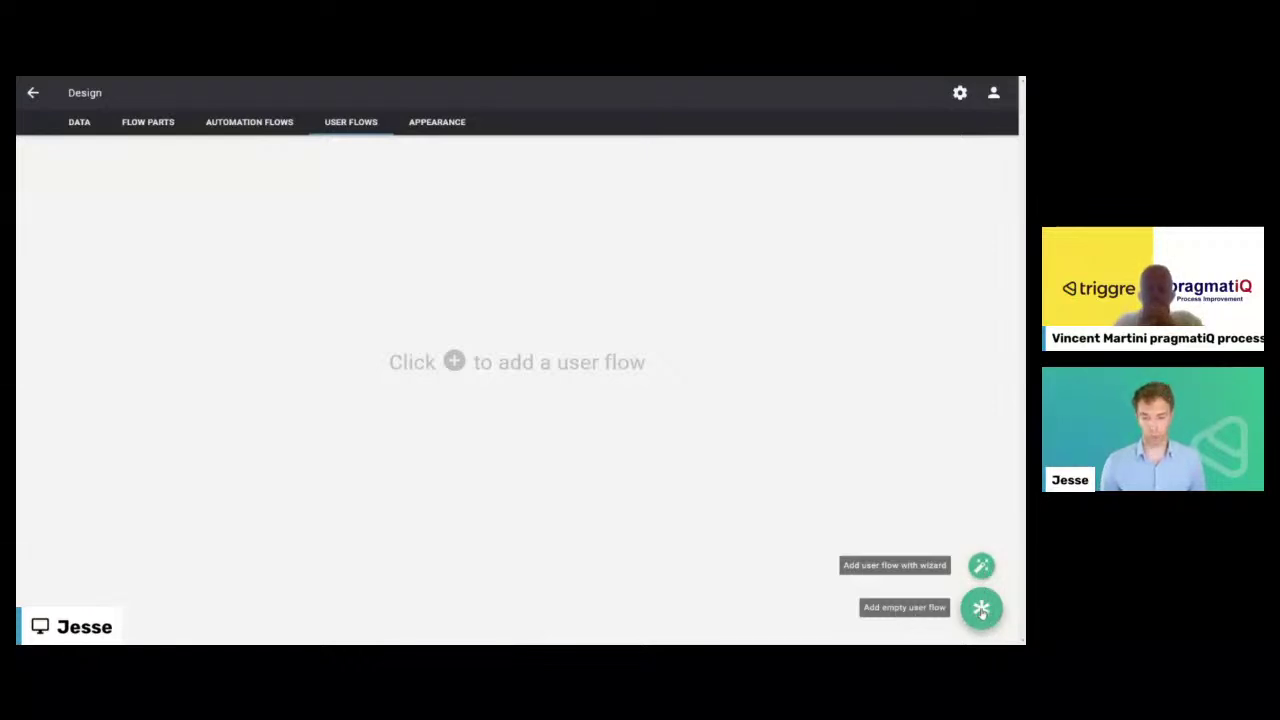
click(981, 610)
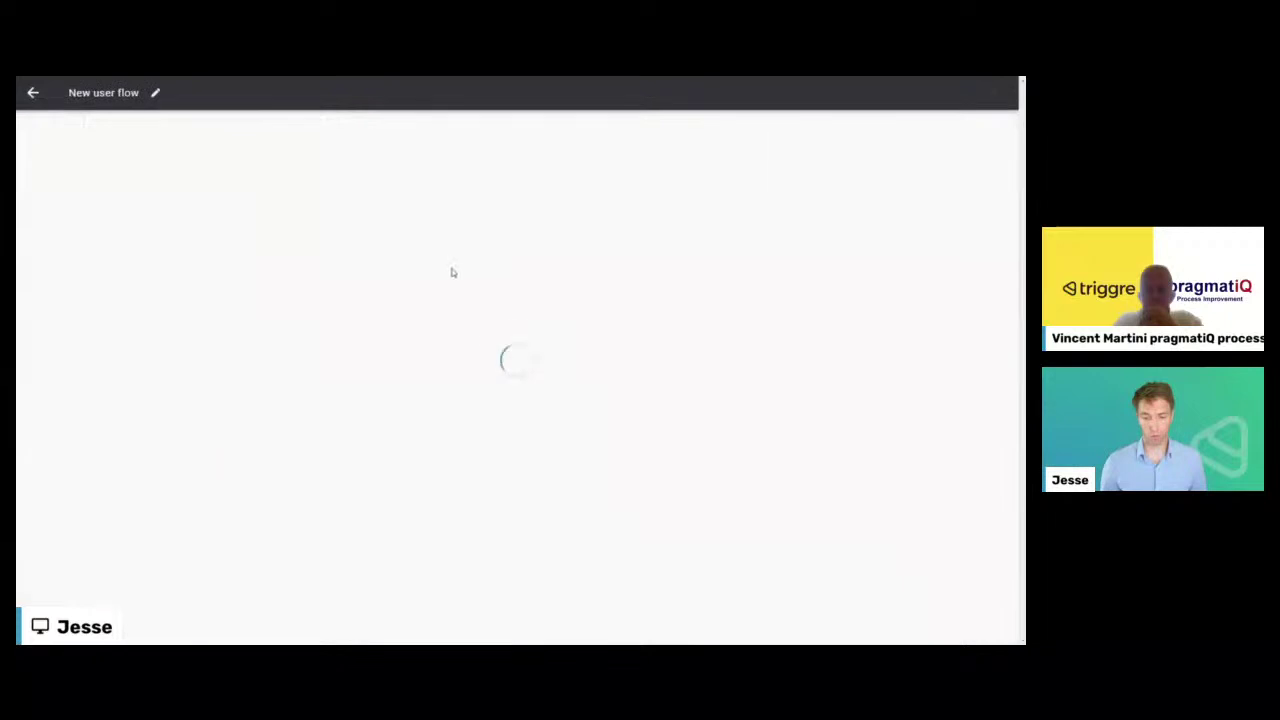
click(155, 92)
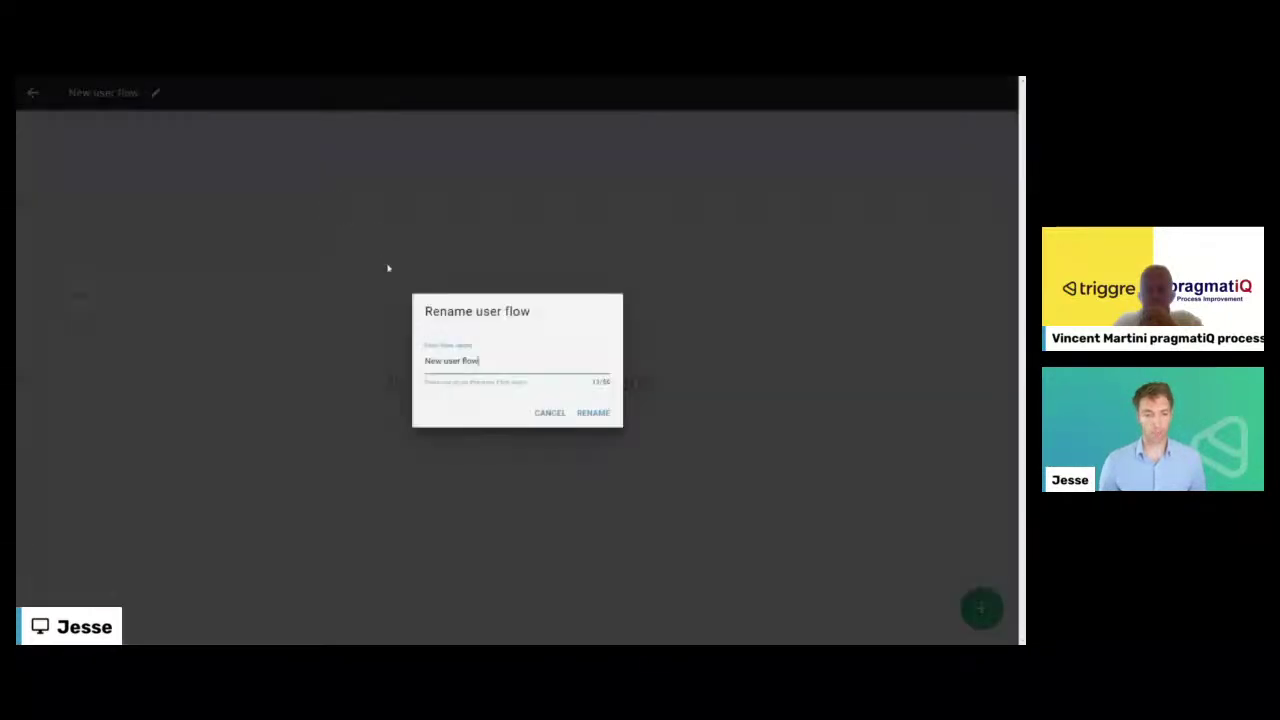
drag(481, 362, 404, 366)
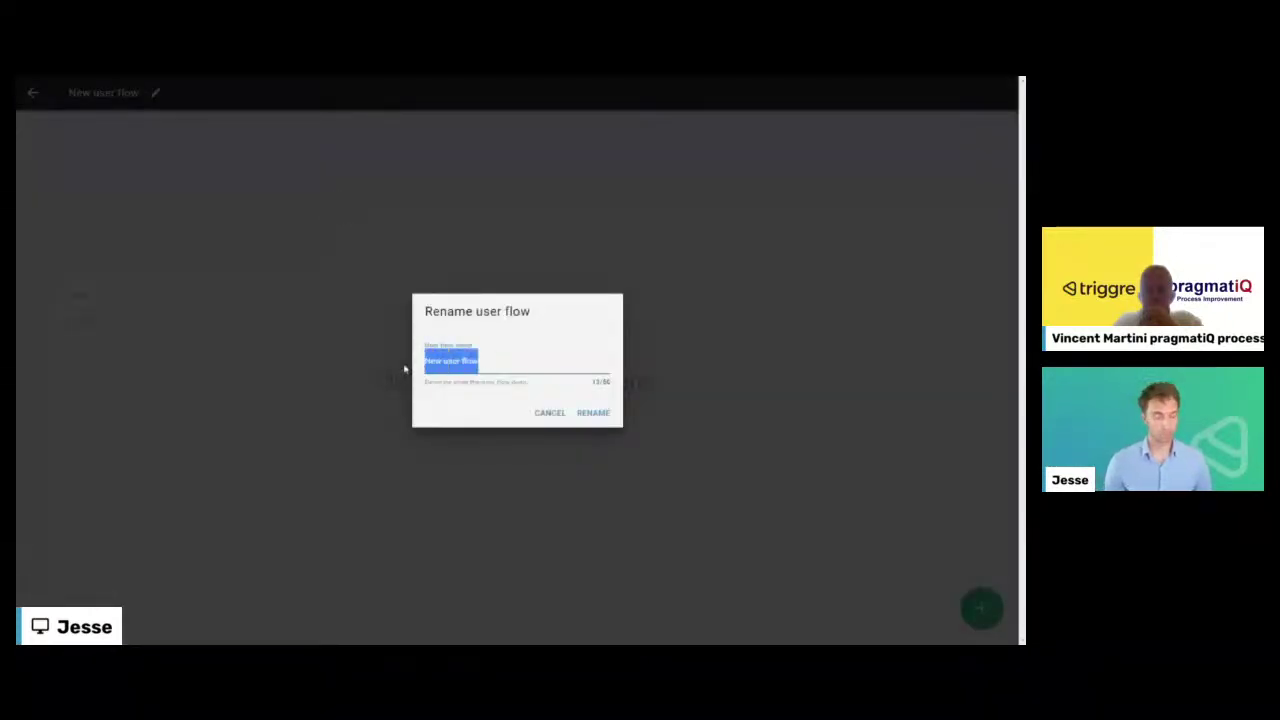
text(New req)
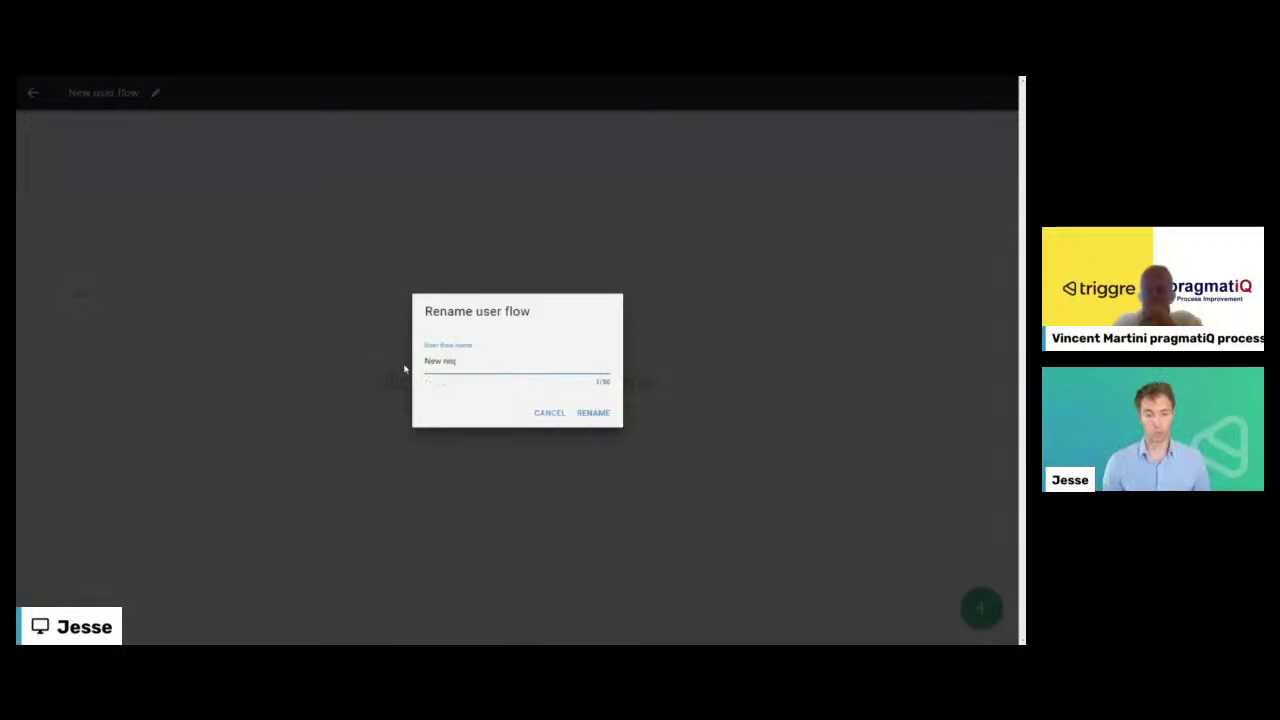
text(uest)
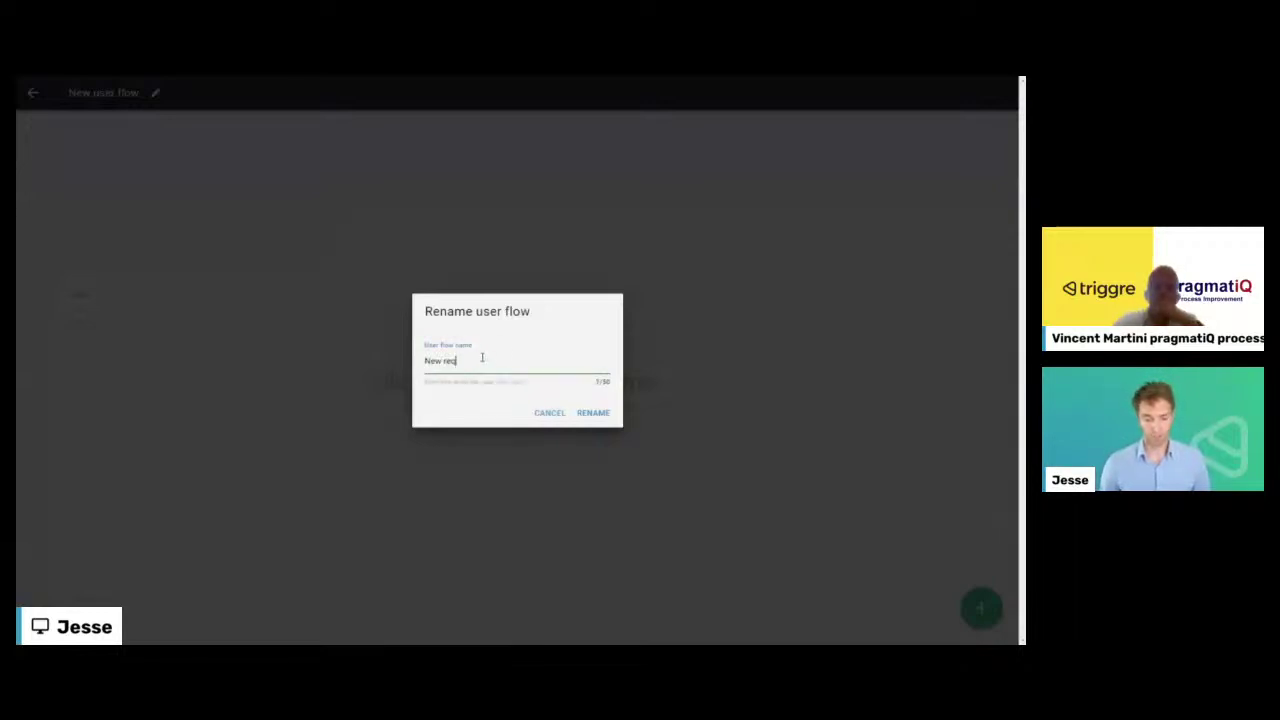
click(593, 414)
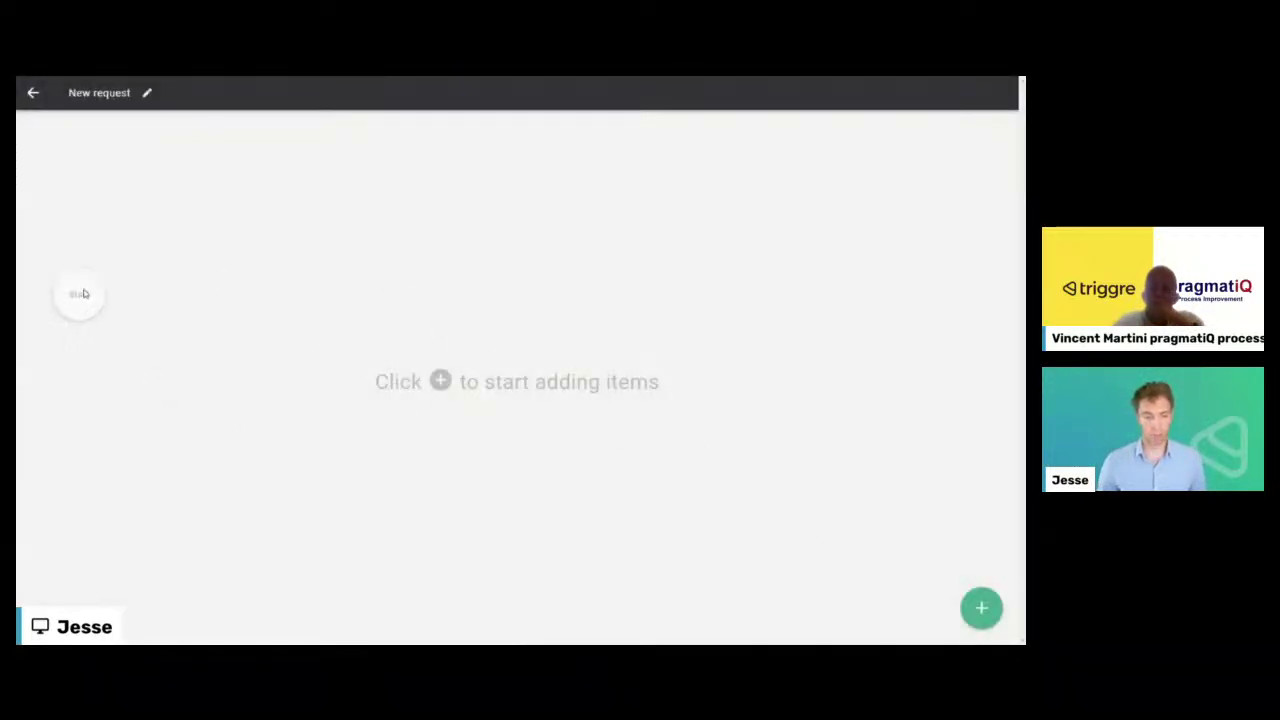
click(980, 605)
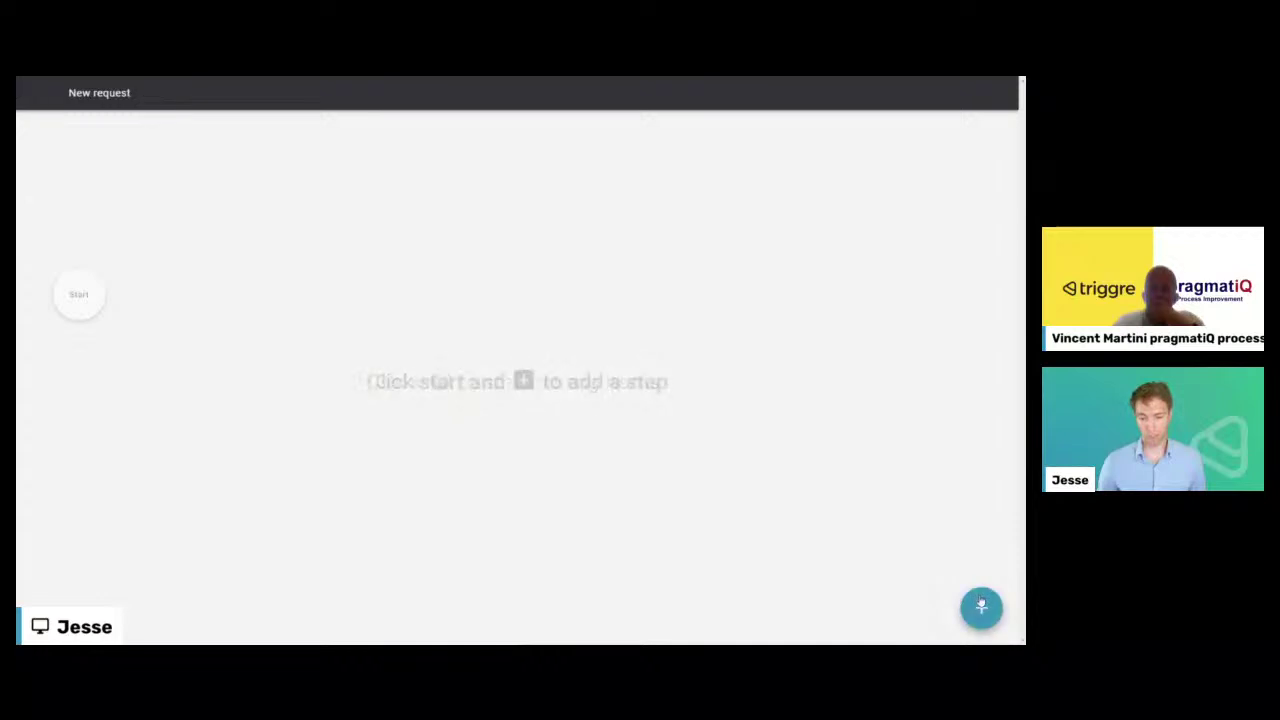
click(78, 296)
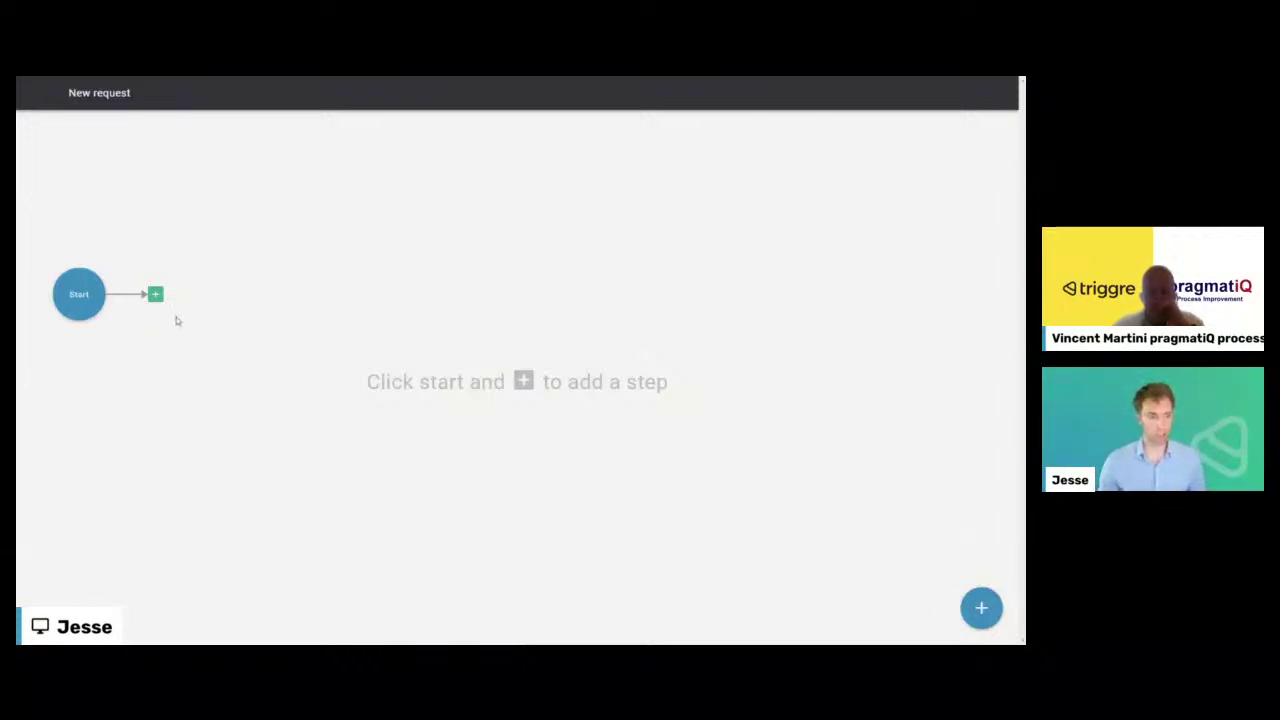
- Add a page step named 'New request' after Start, then return to the user flows list
click(155, 294)
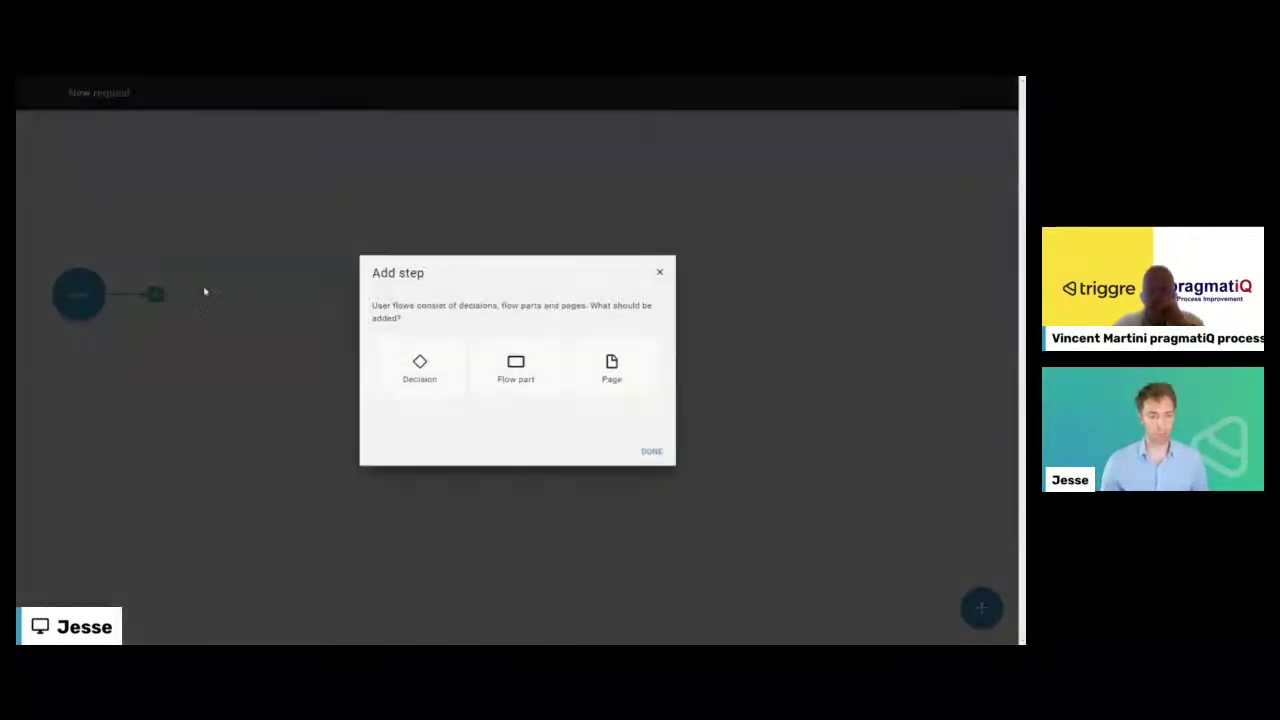
click(612, 362)
click(651, 451)
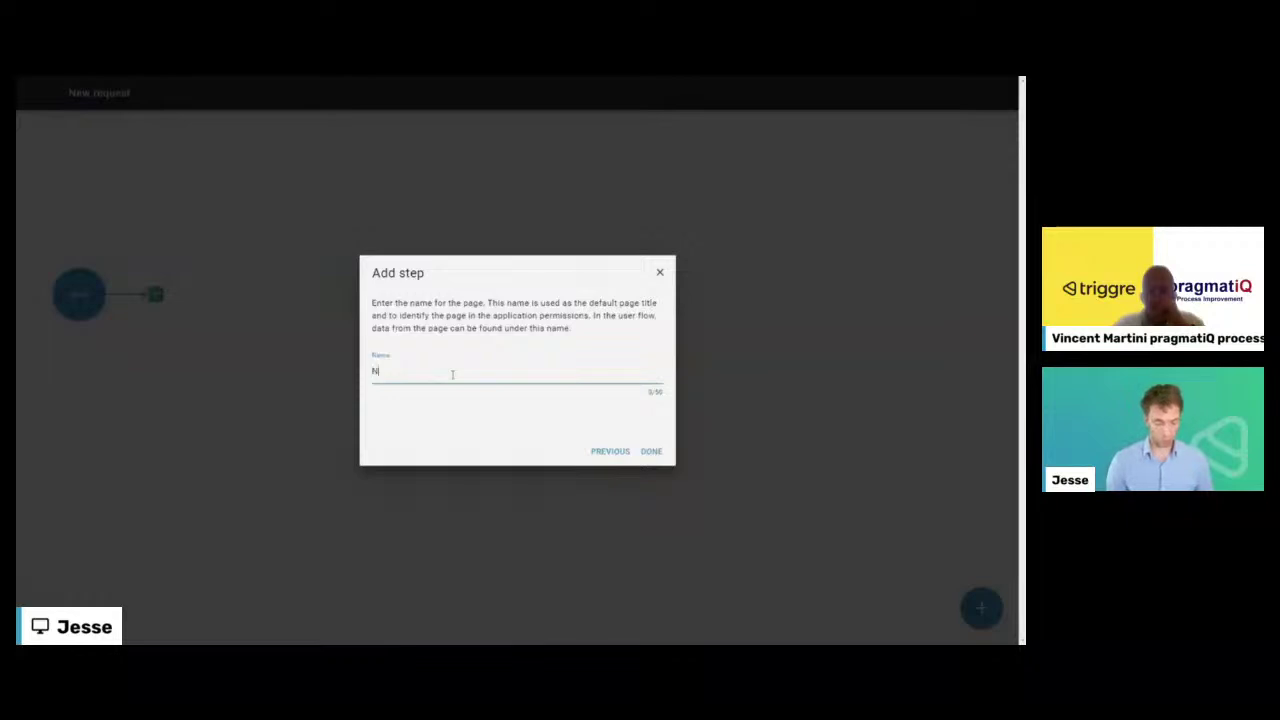
text(New request)
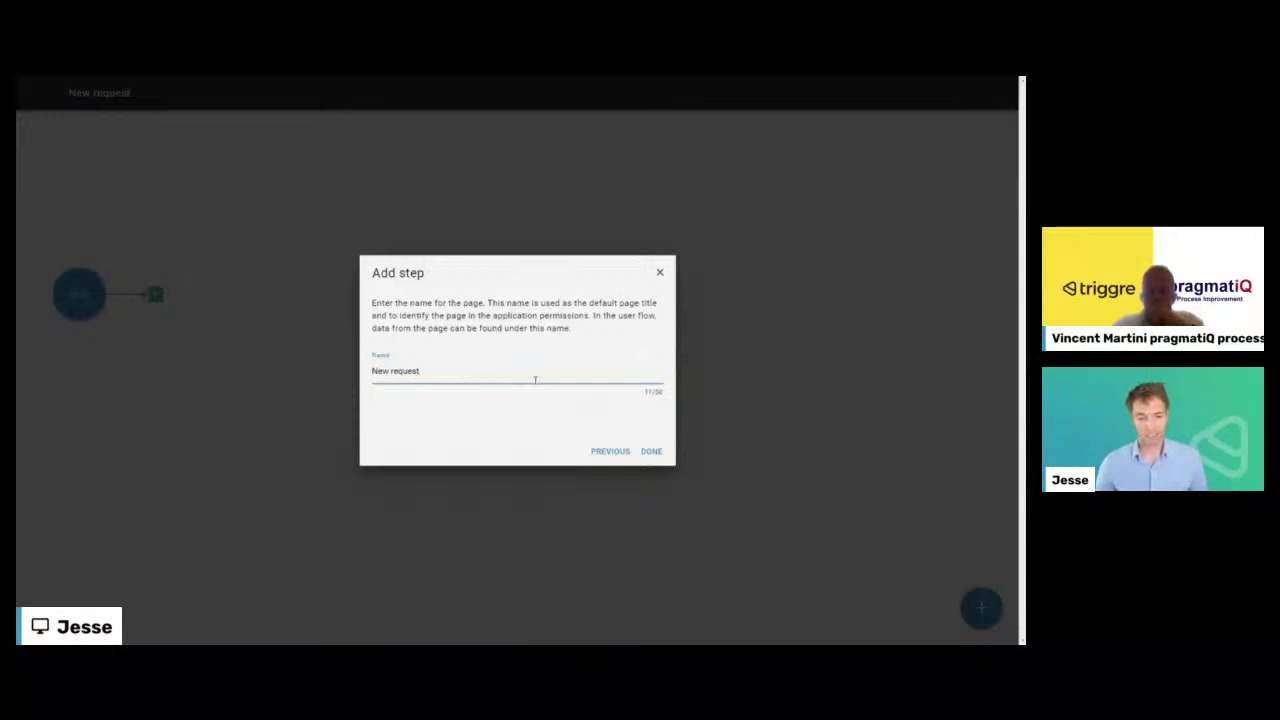
click(651, 451)
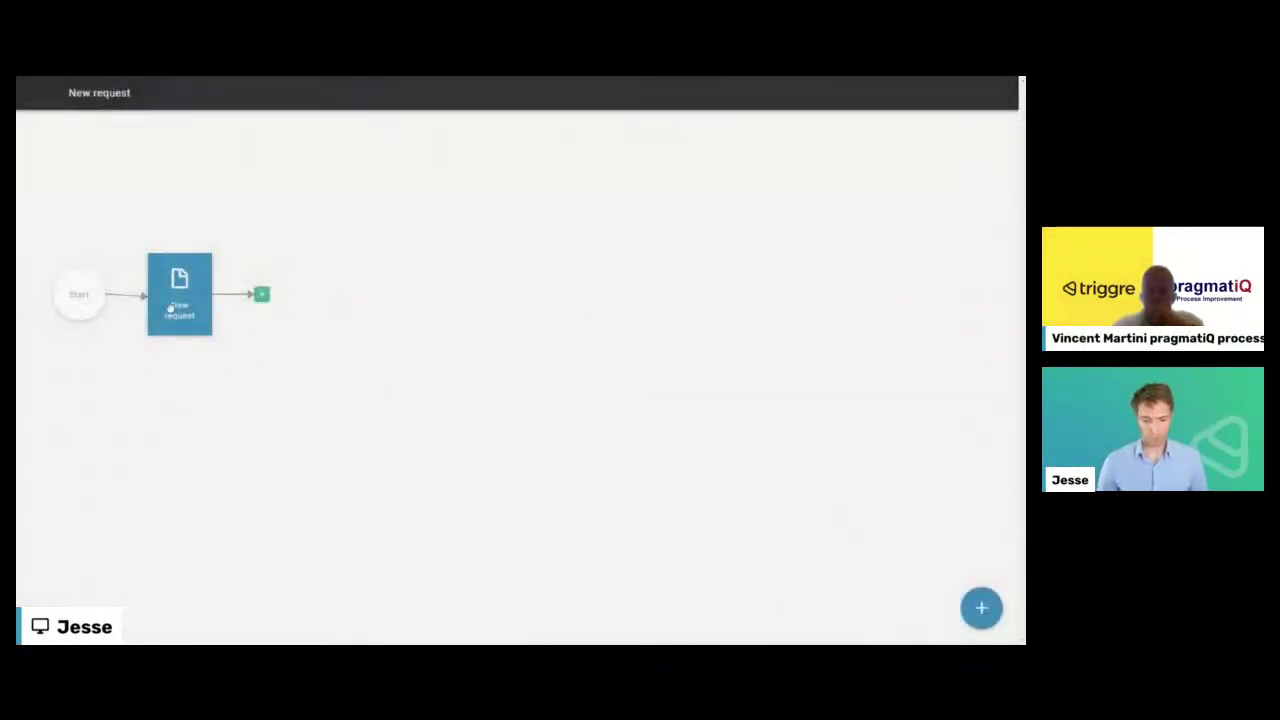
click(765, 567)
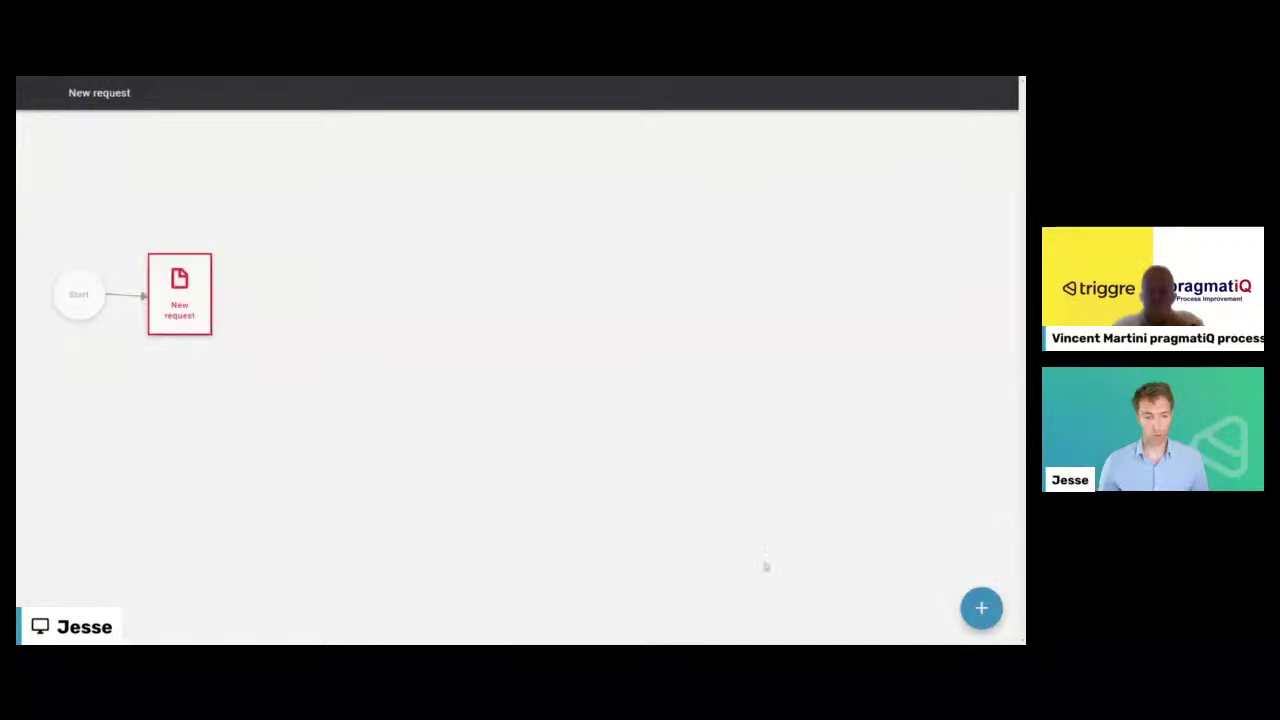
drag(186, 298, 213, 298)
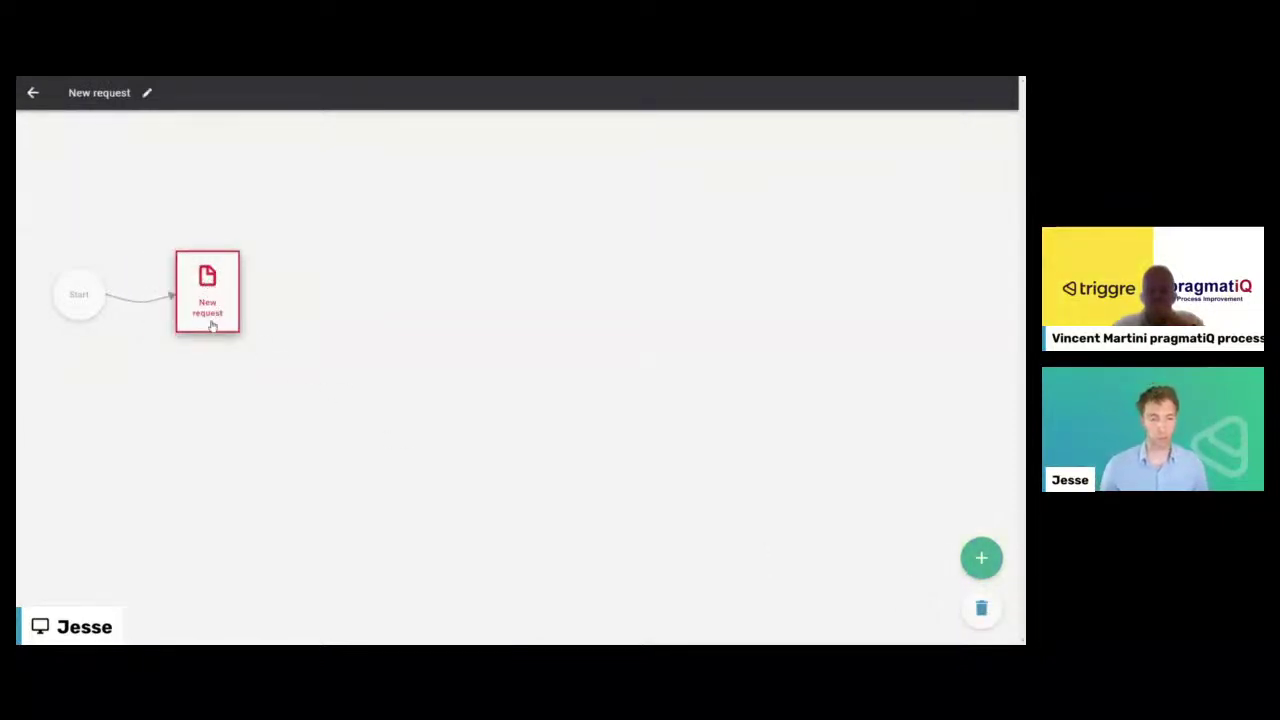
click(32, 92)
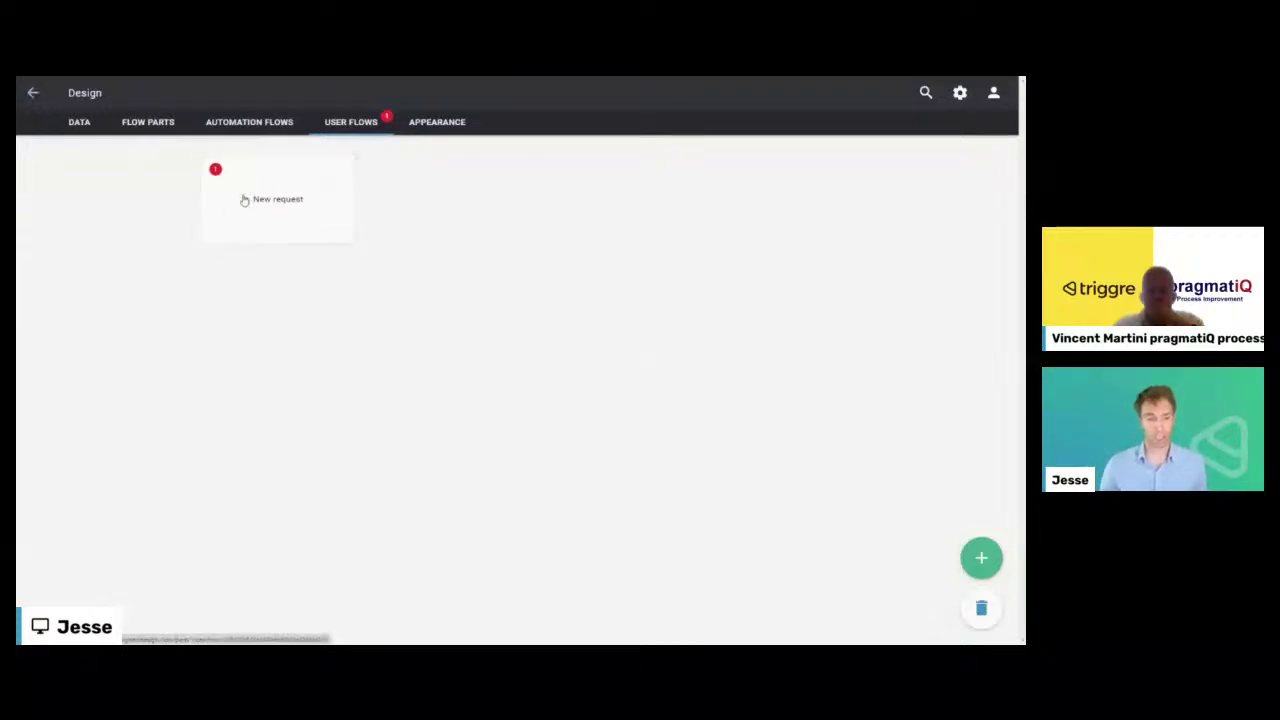
click(33, 92)
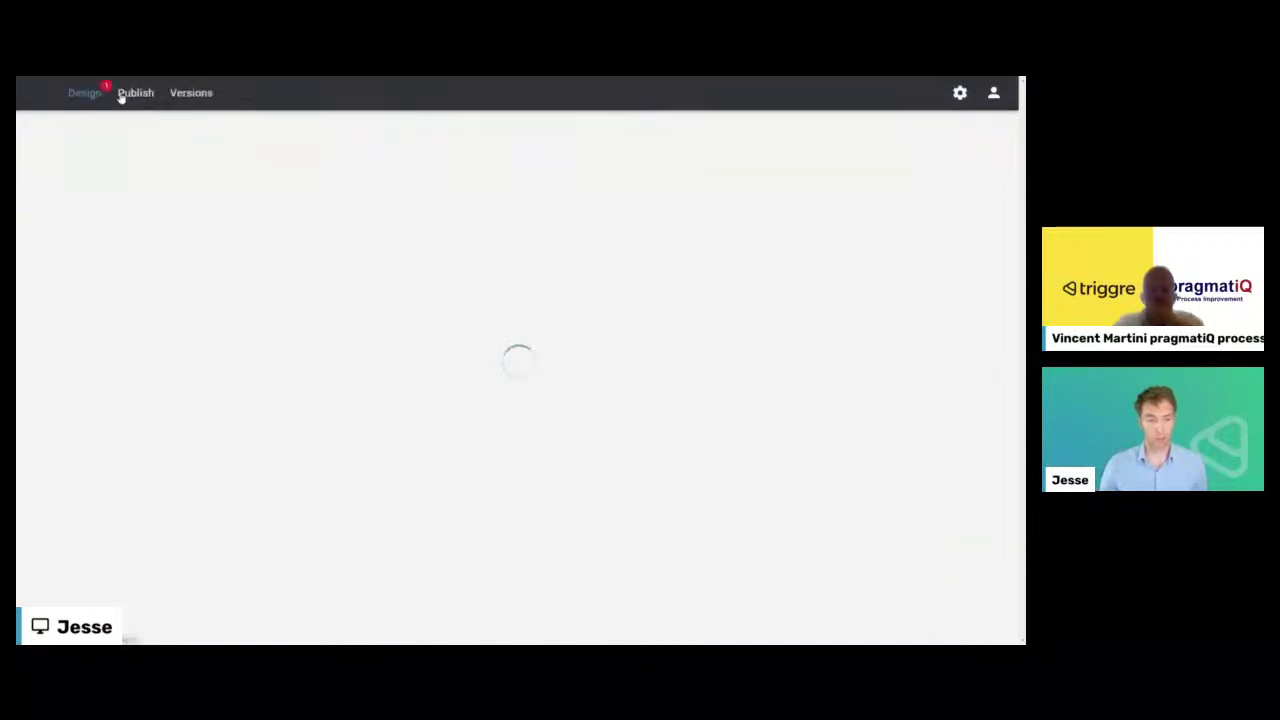
click(137, 95)
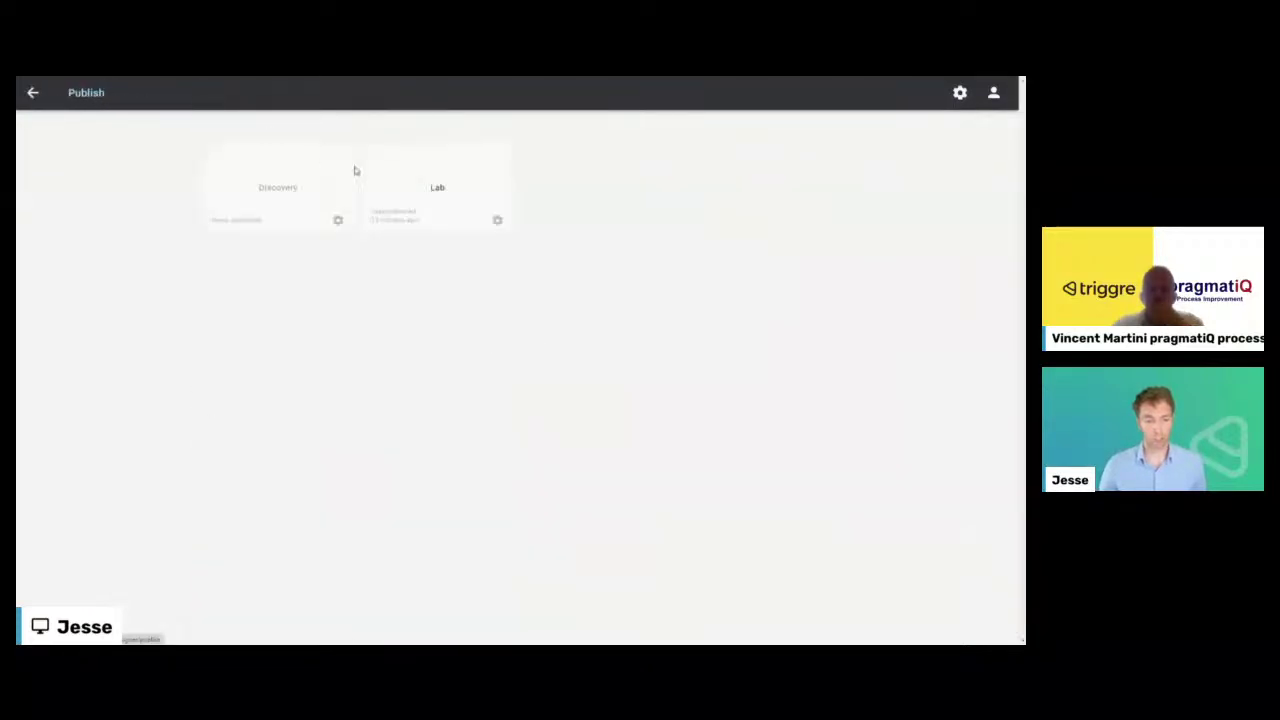
click(444, 199)
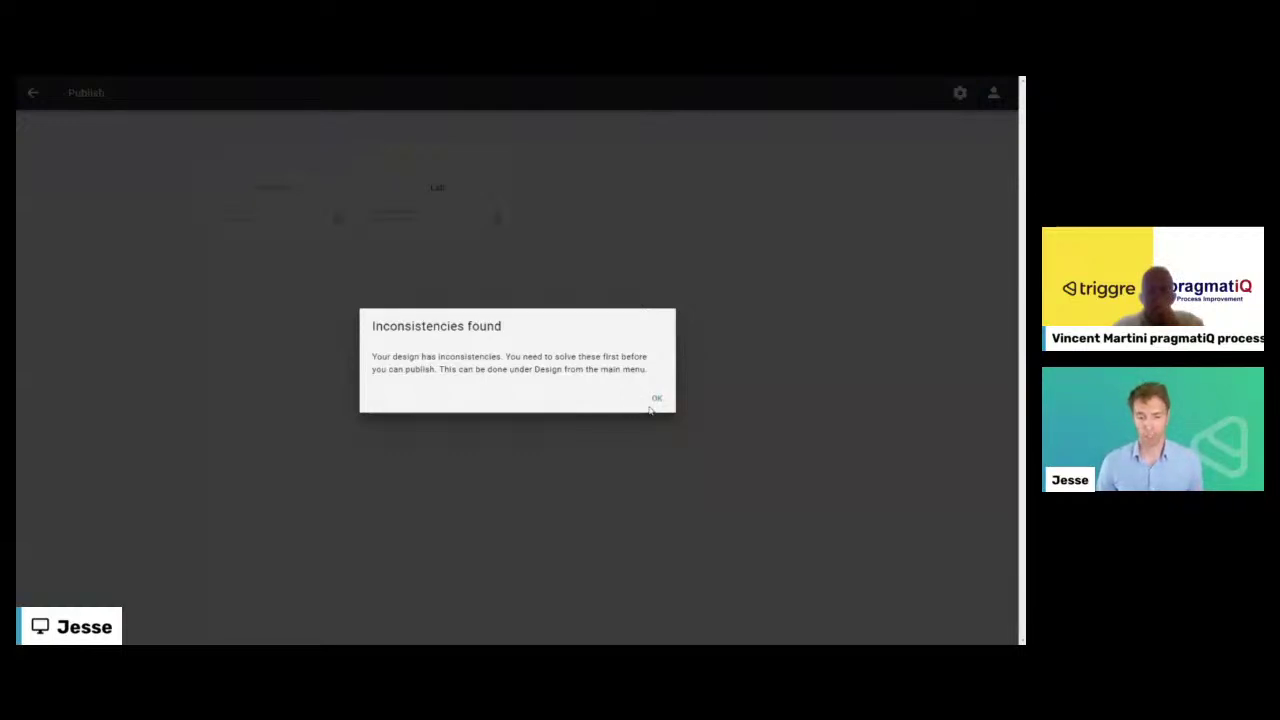
click(652, 402)
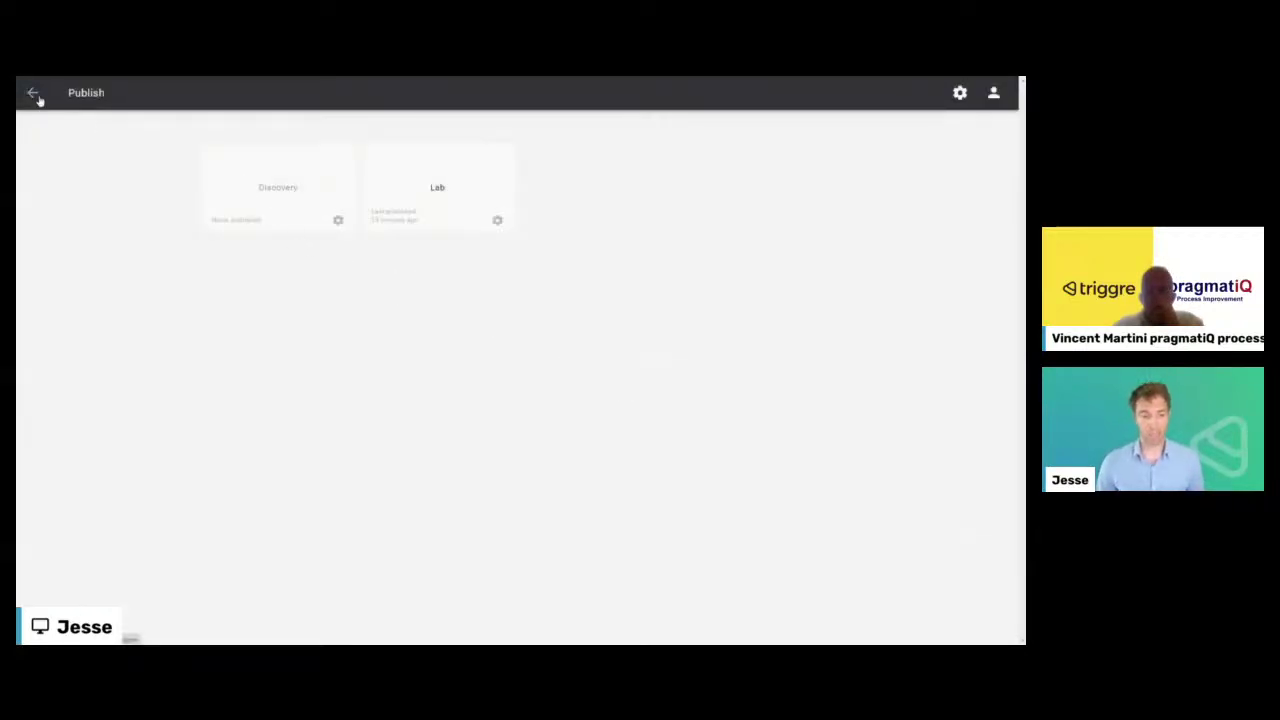
click(32, 95)
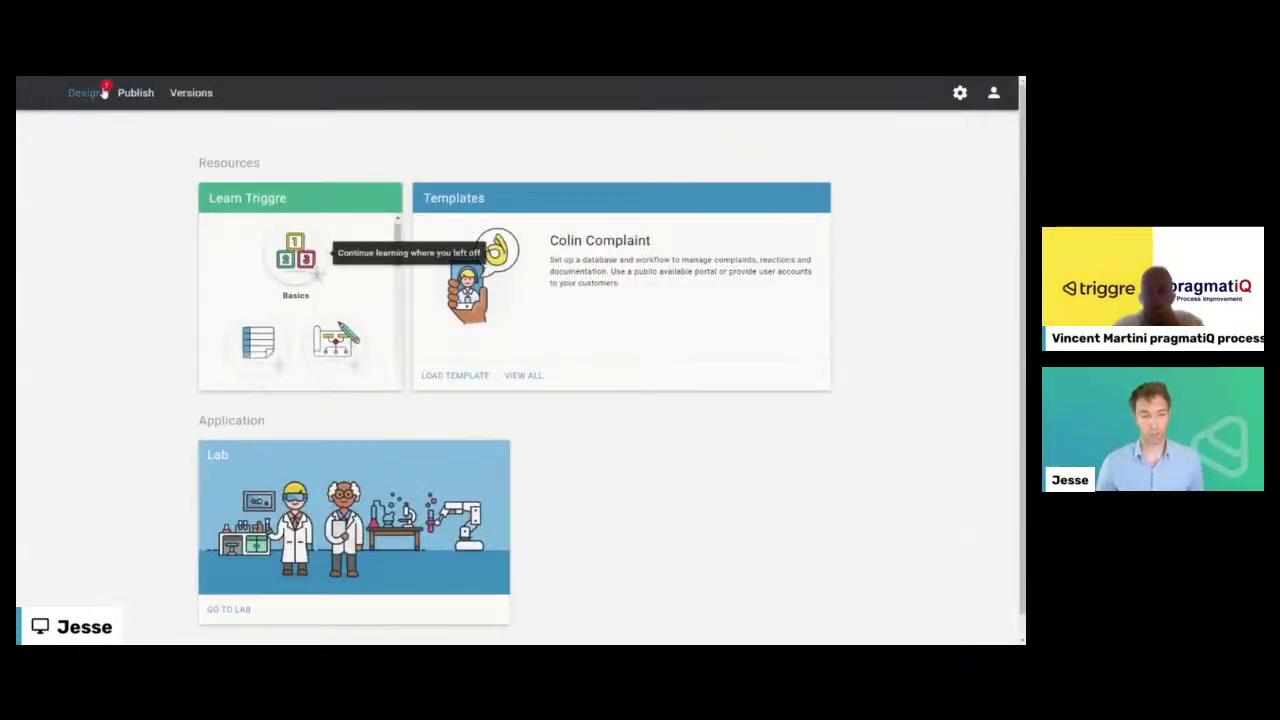
click(85, 94)
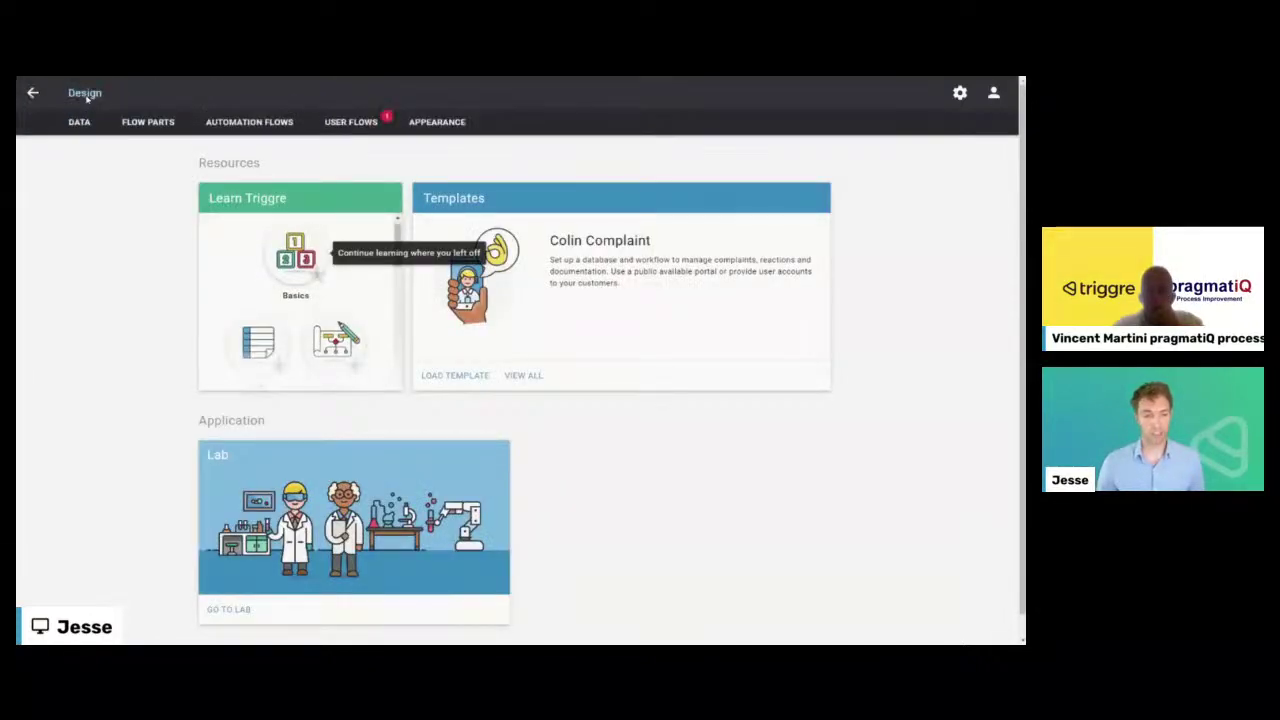
click(360, 125)
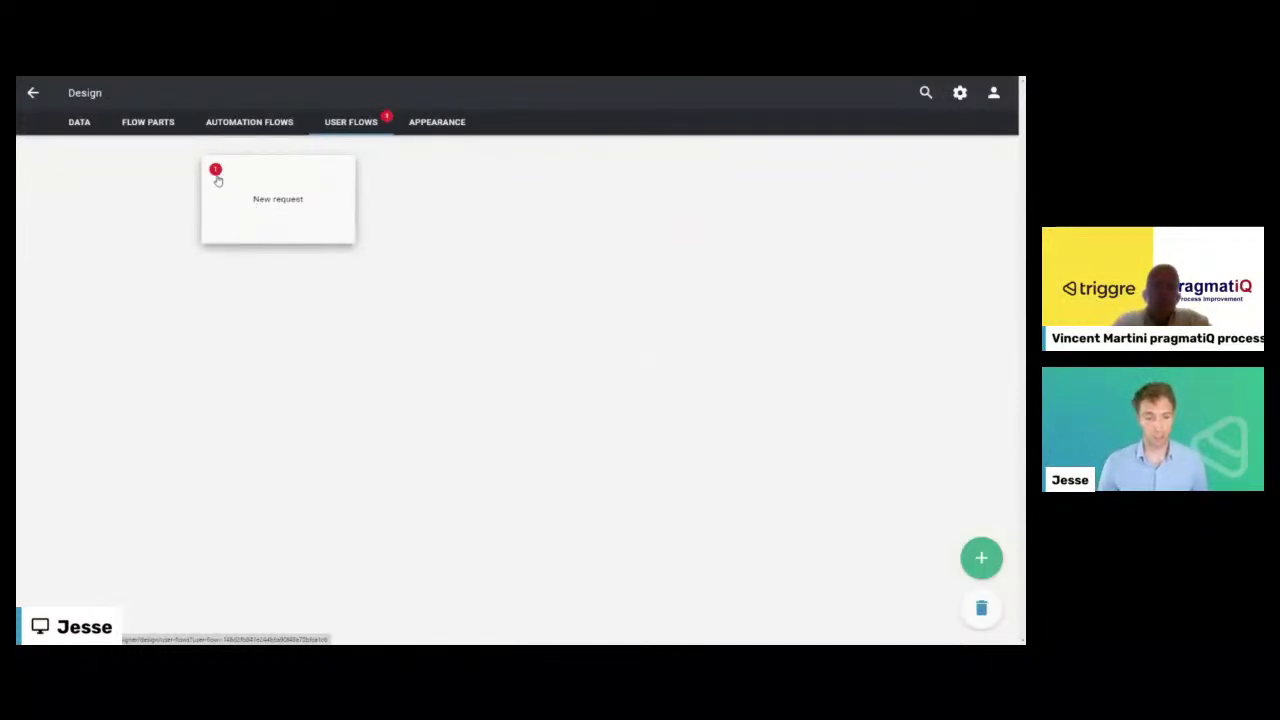
- Open the New request user flow and its New request page in the page editor
click(250, 195)
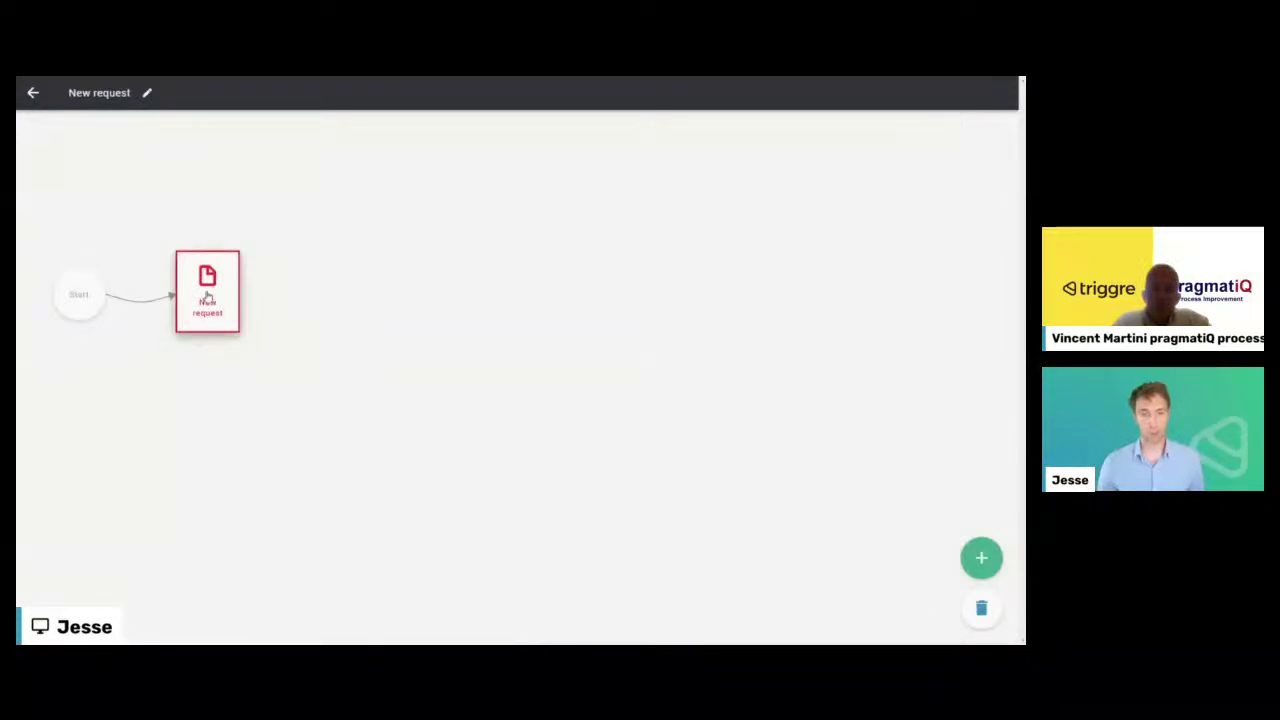
click(207, 297)
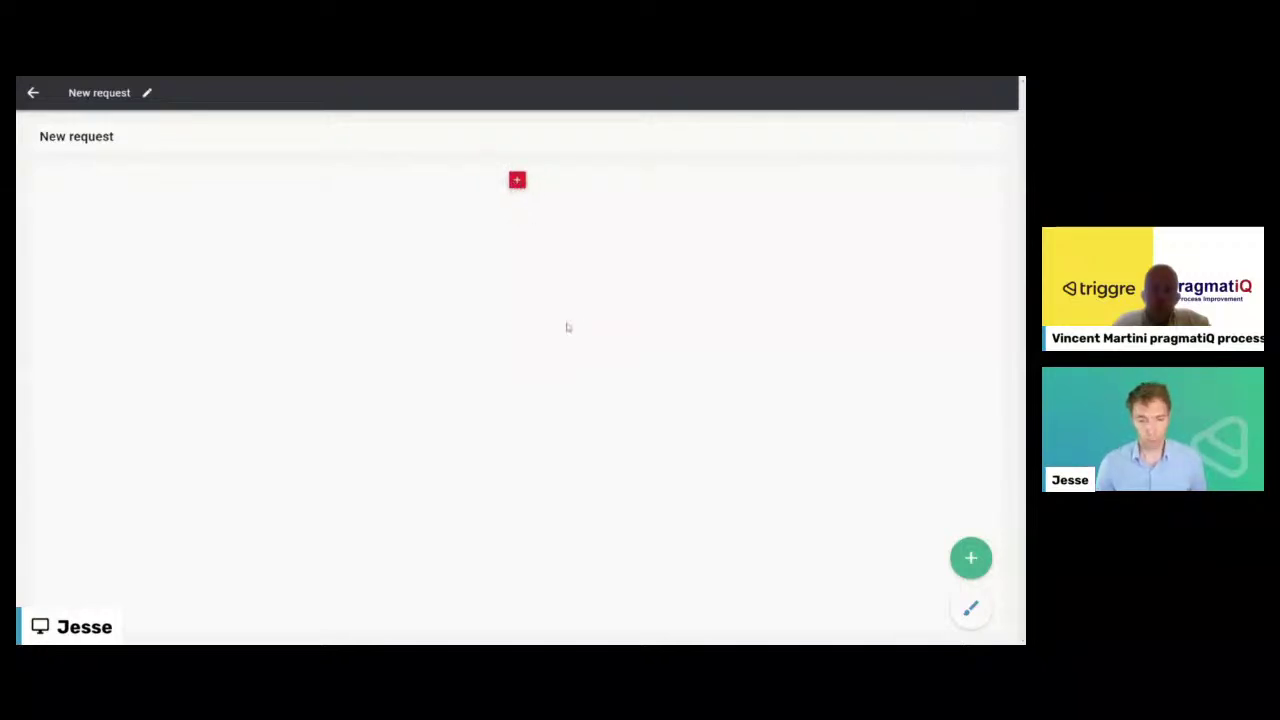
- Add a stacked block with one simple single-line Any text form field
click(508, 200)
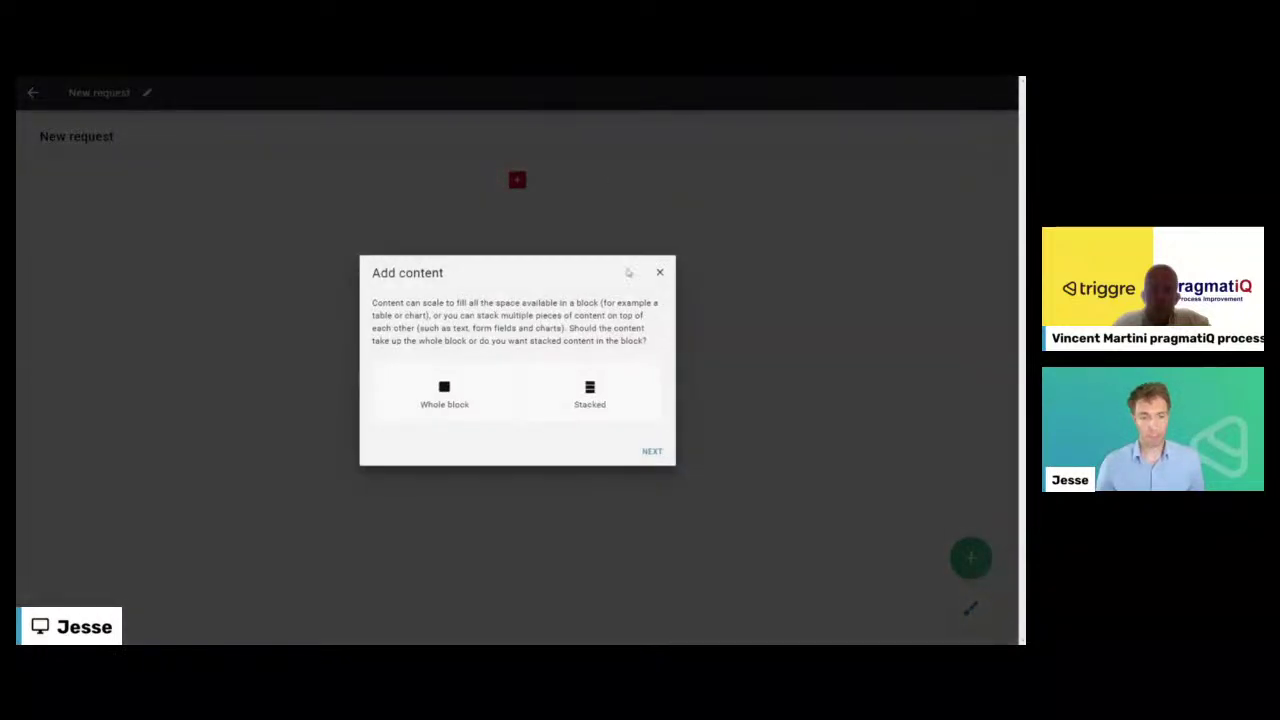
click(589, 398)
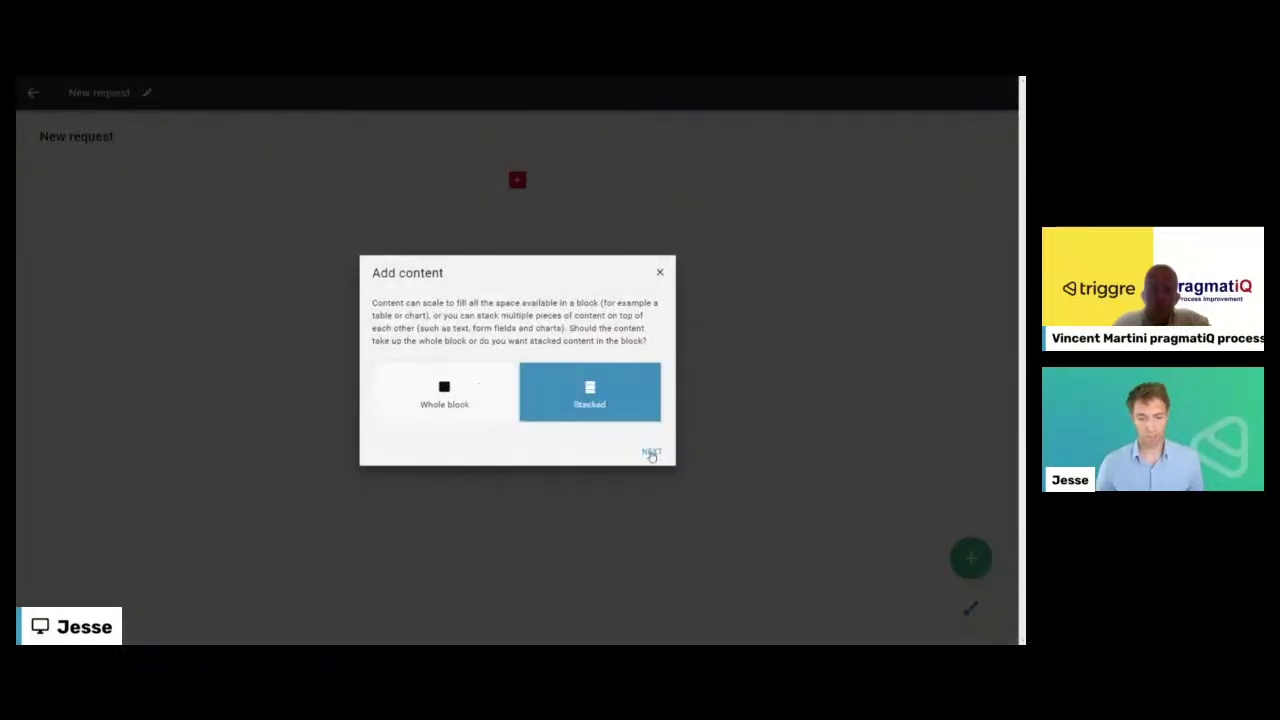
click(651, 453)
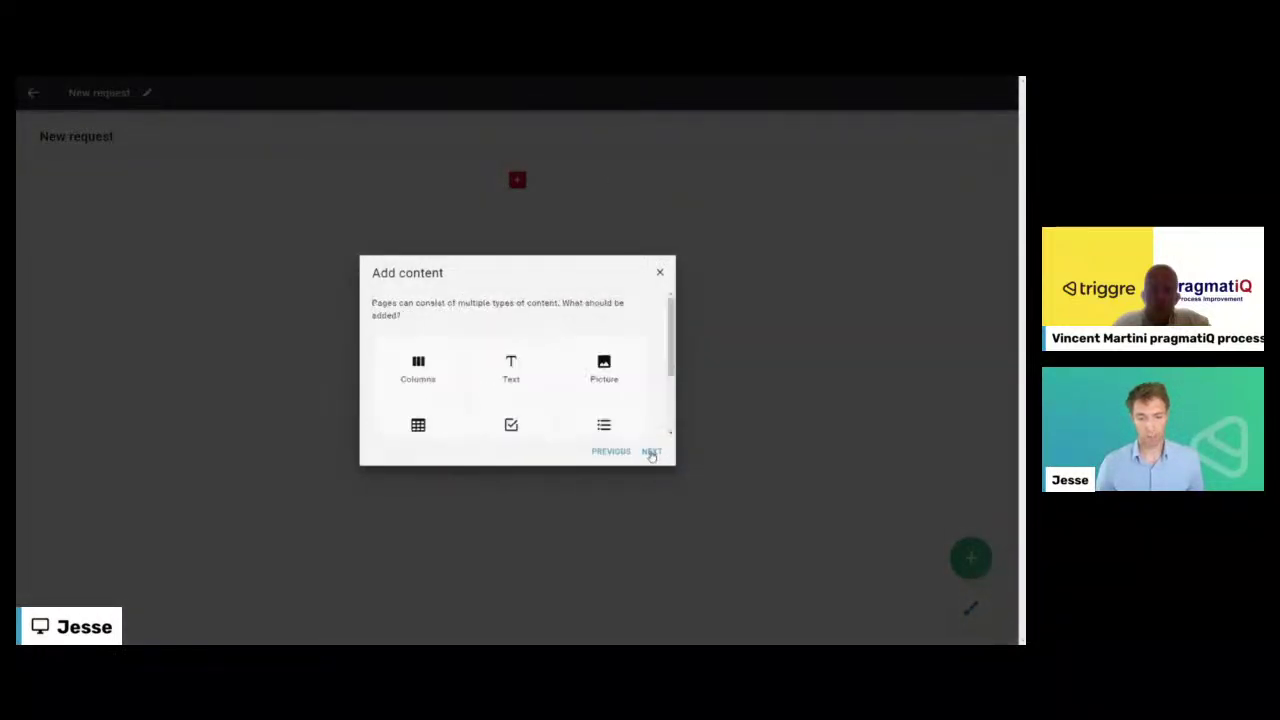
scroll(511, 377, down, 1)
click(511, 377)
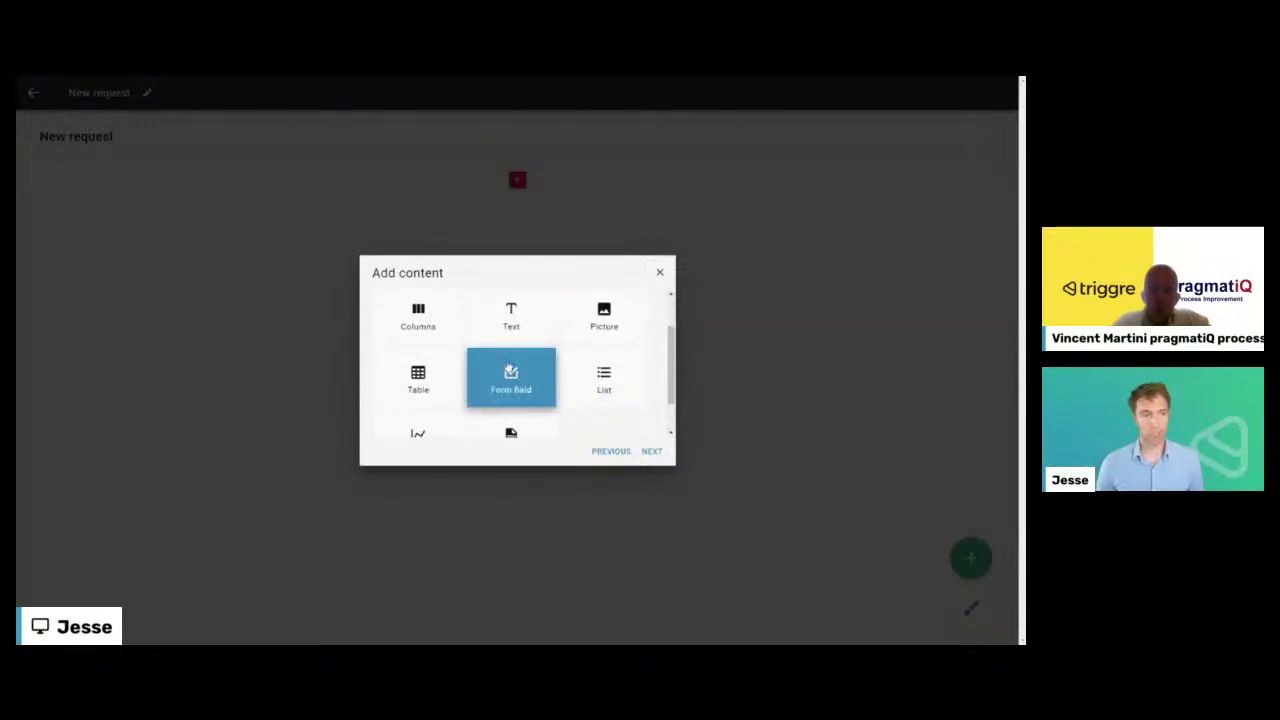
click(651, 451)
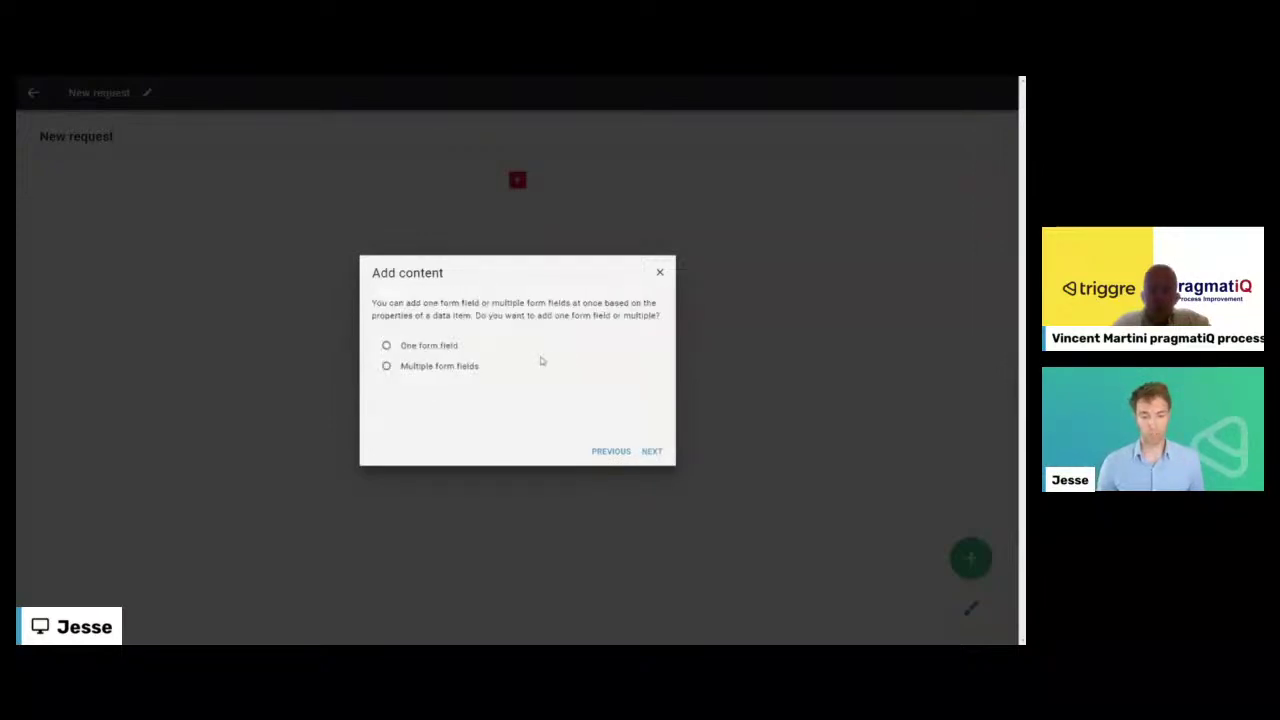
click(420, 350)
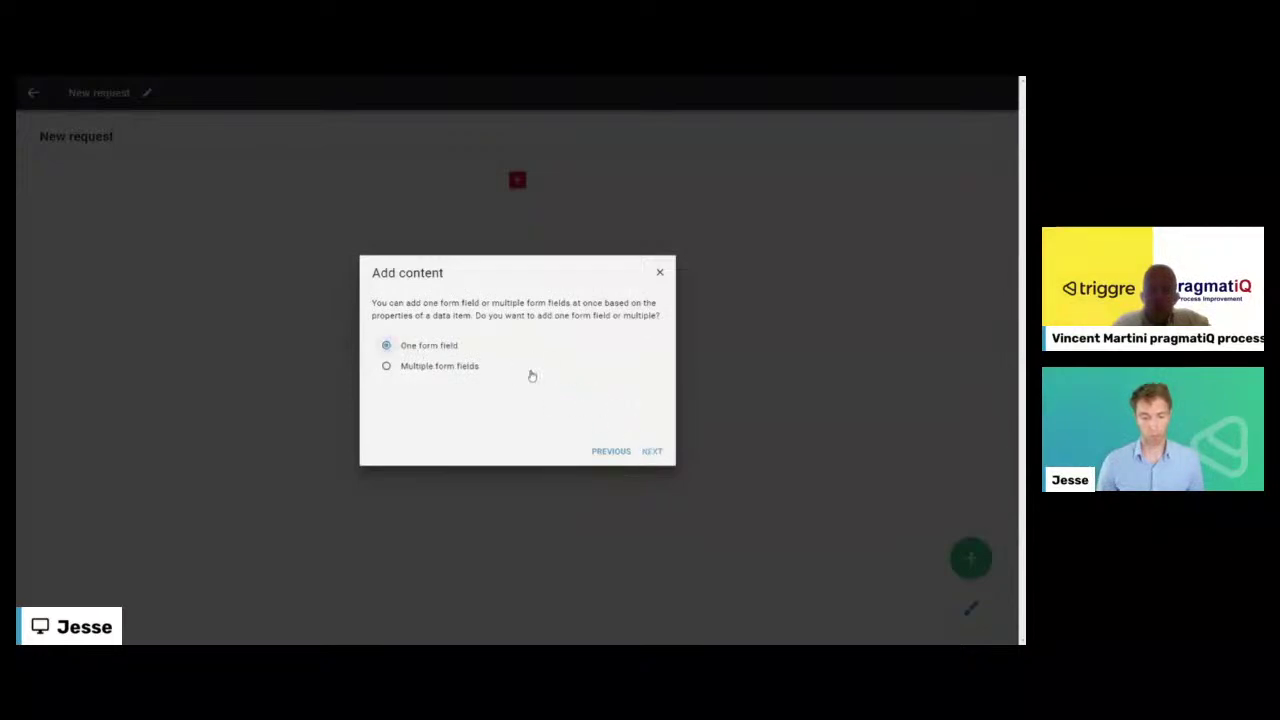
click(426, 362)
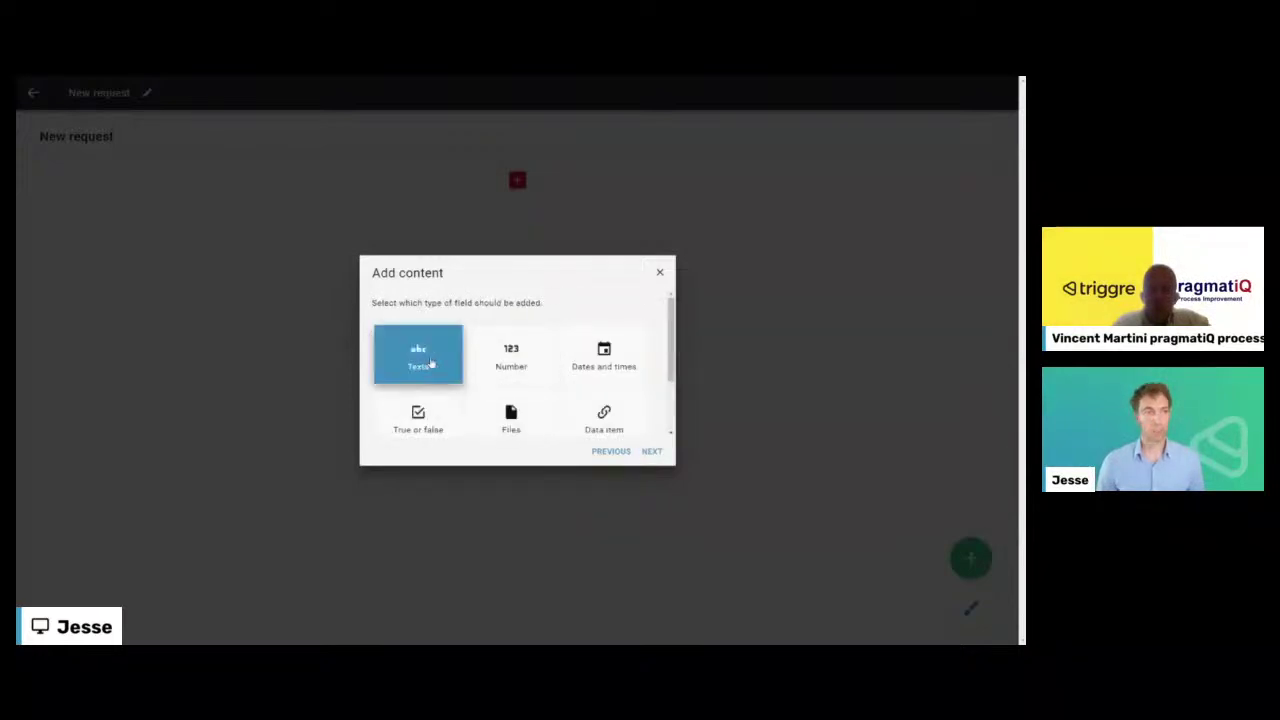
click(651, 451)
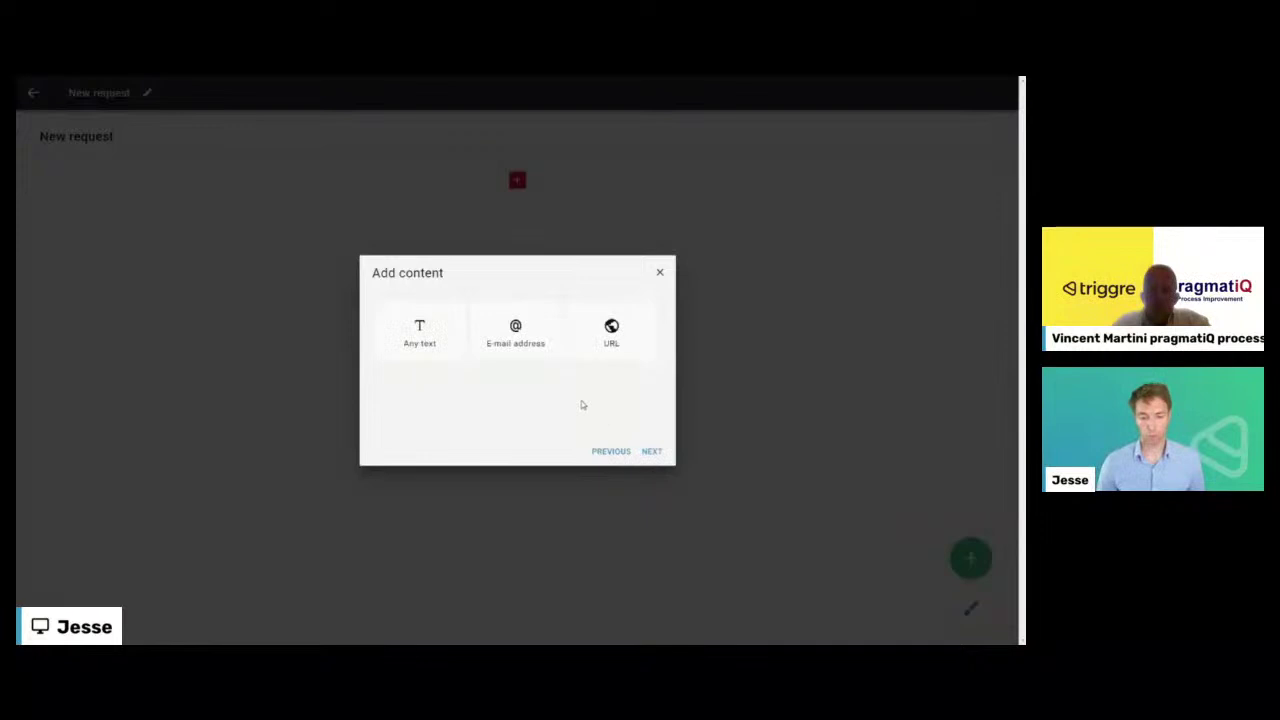
click(438, 344)
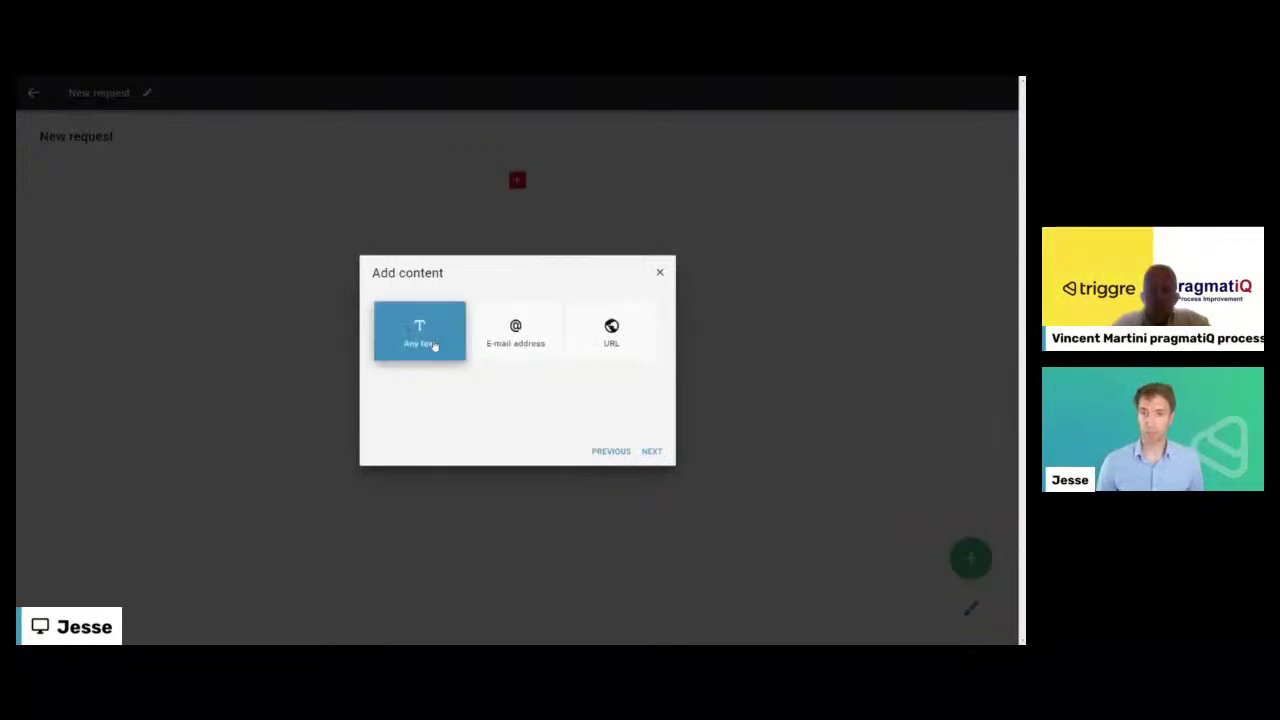
click(649, 451)
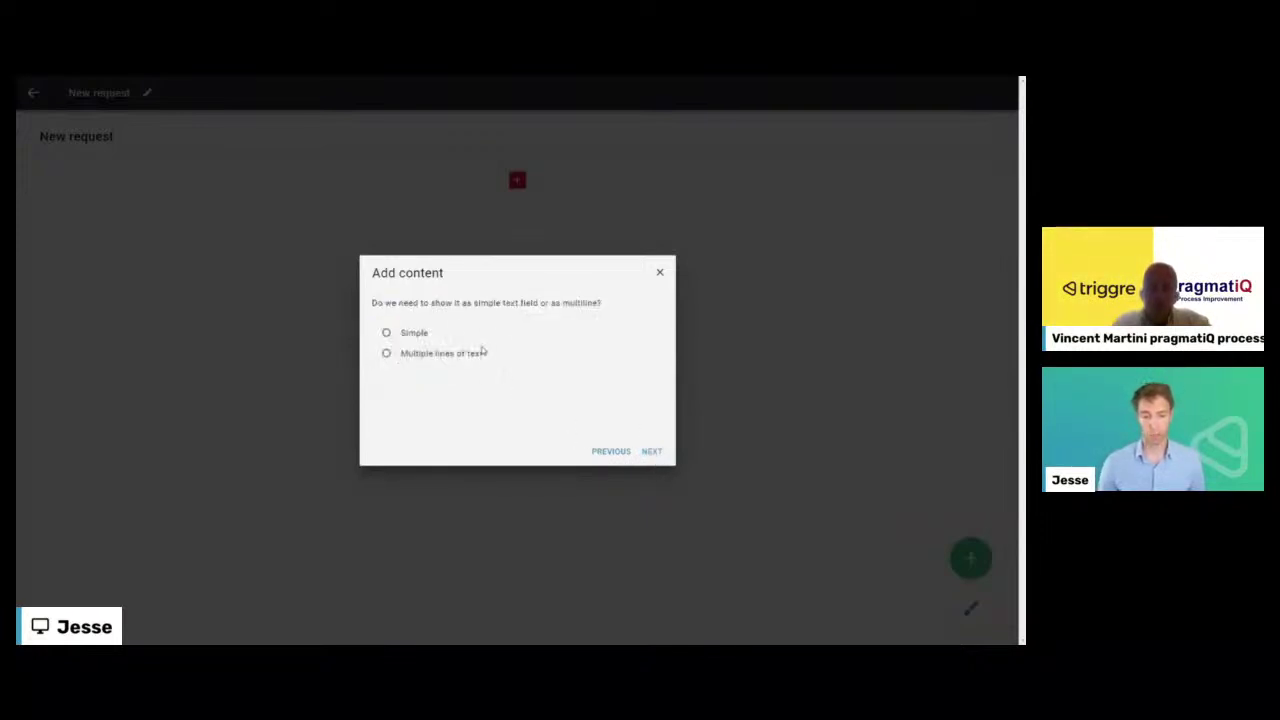
click(414, 333)
click(652, 451)
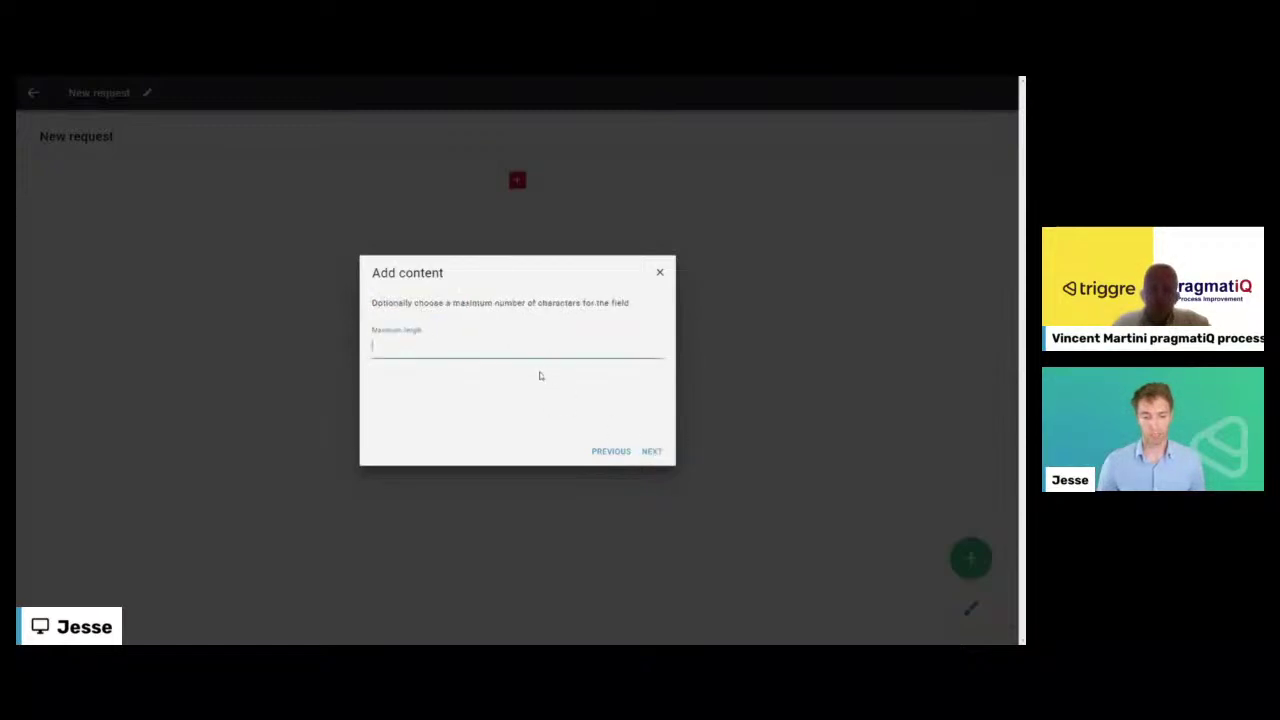
- Label the field 'Your name' with no maximum length, help text, prefill or validation
click(514, 350)
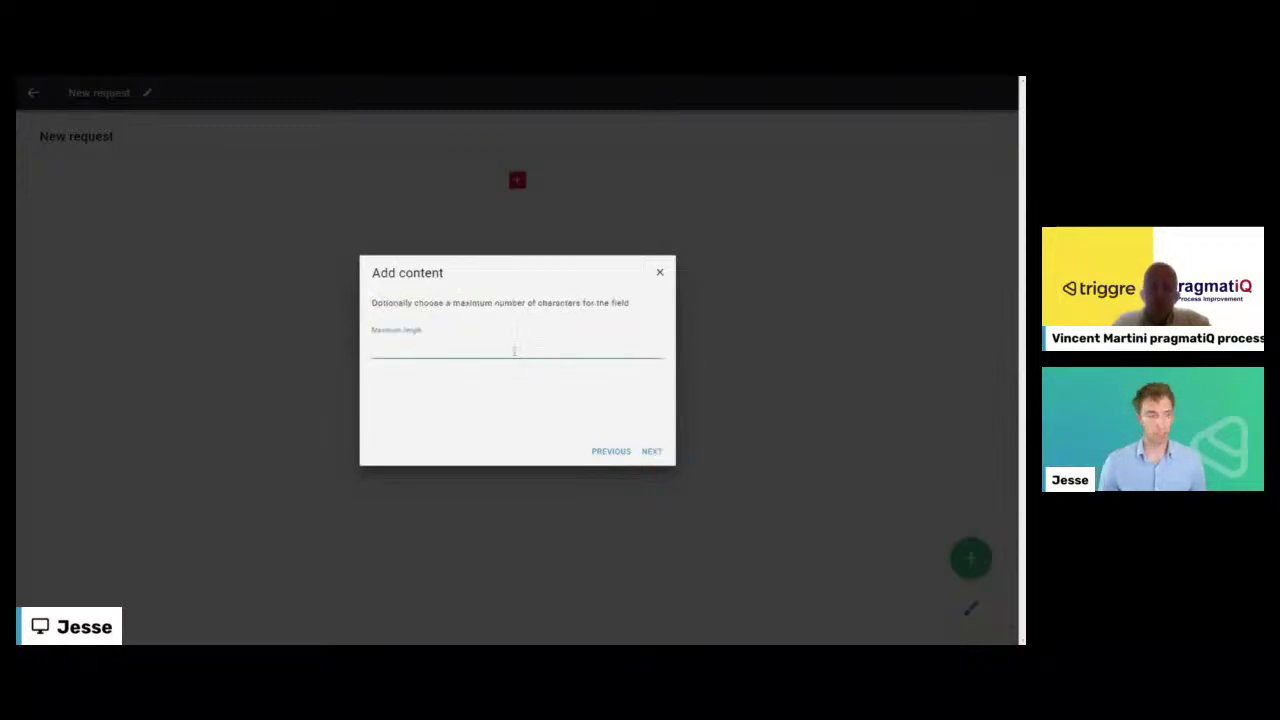
click(652, 452)
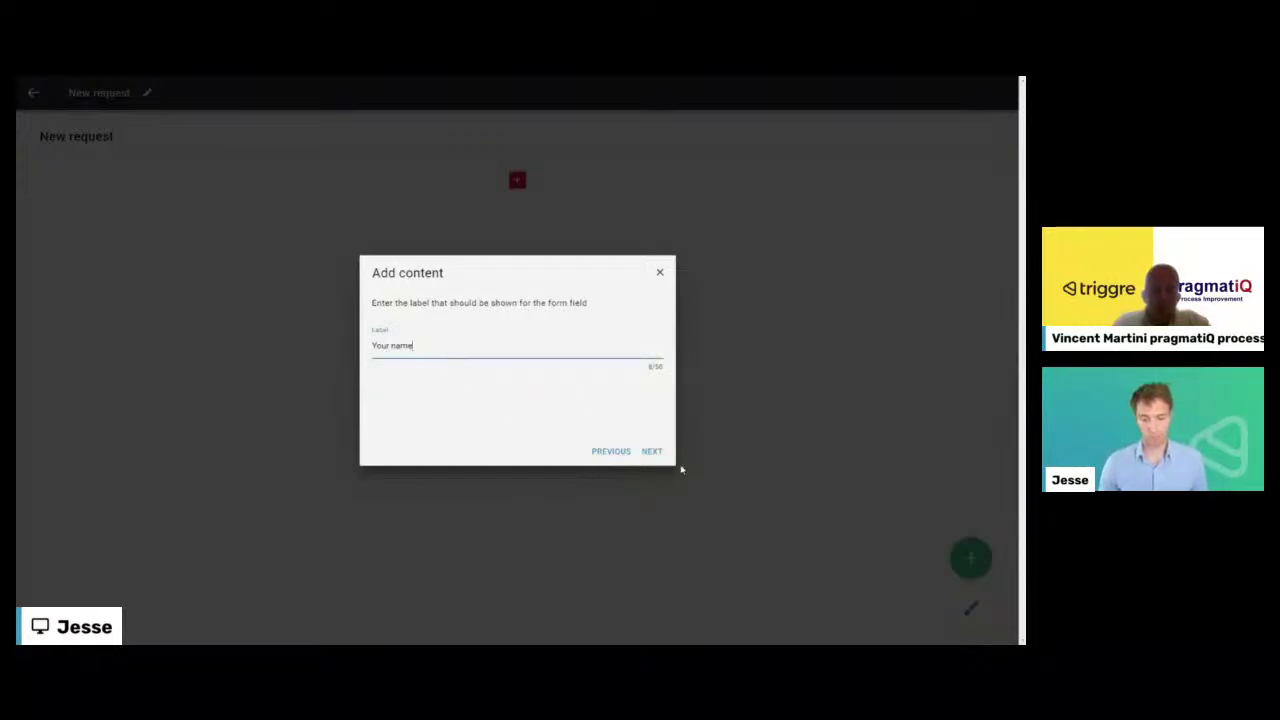
click(649, 453)
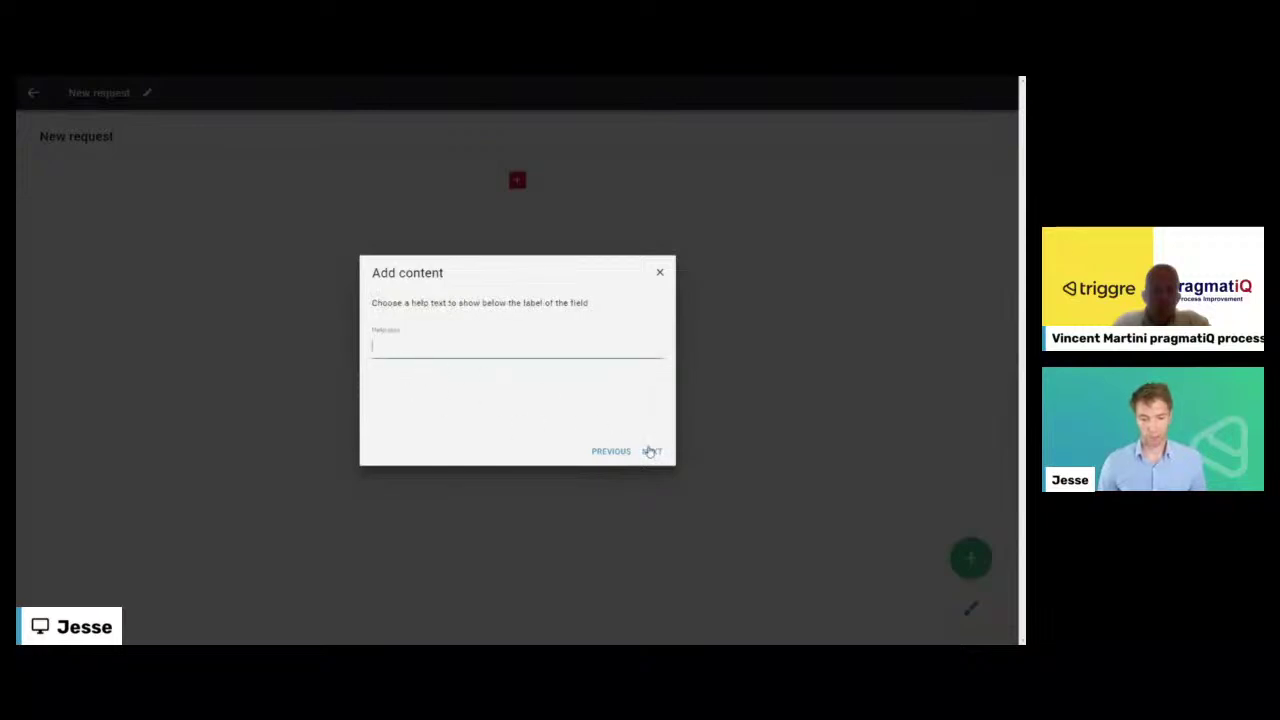
click(649, 452)
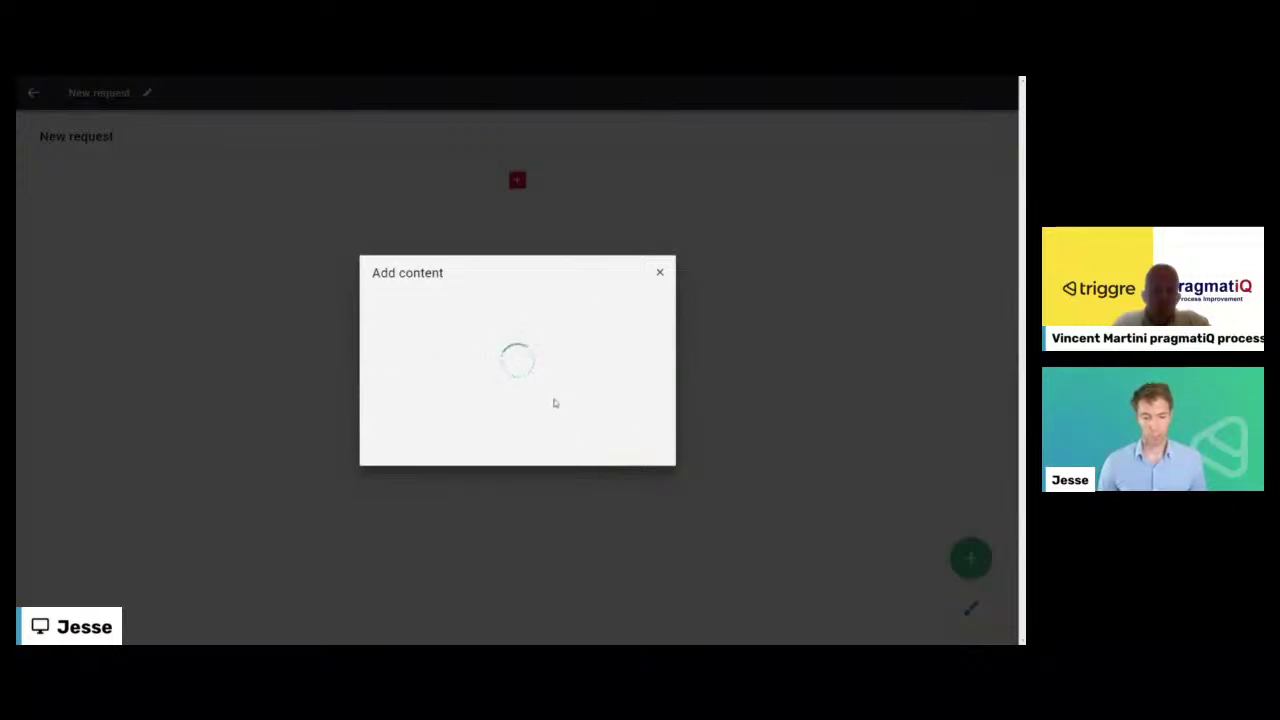
click(404, 344)
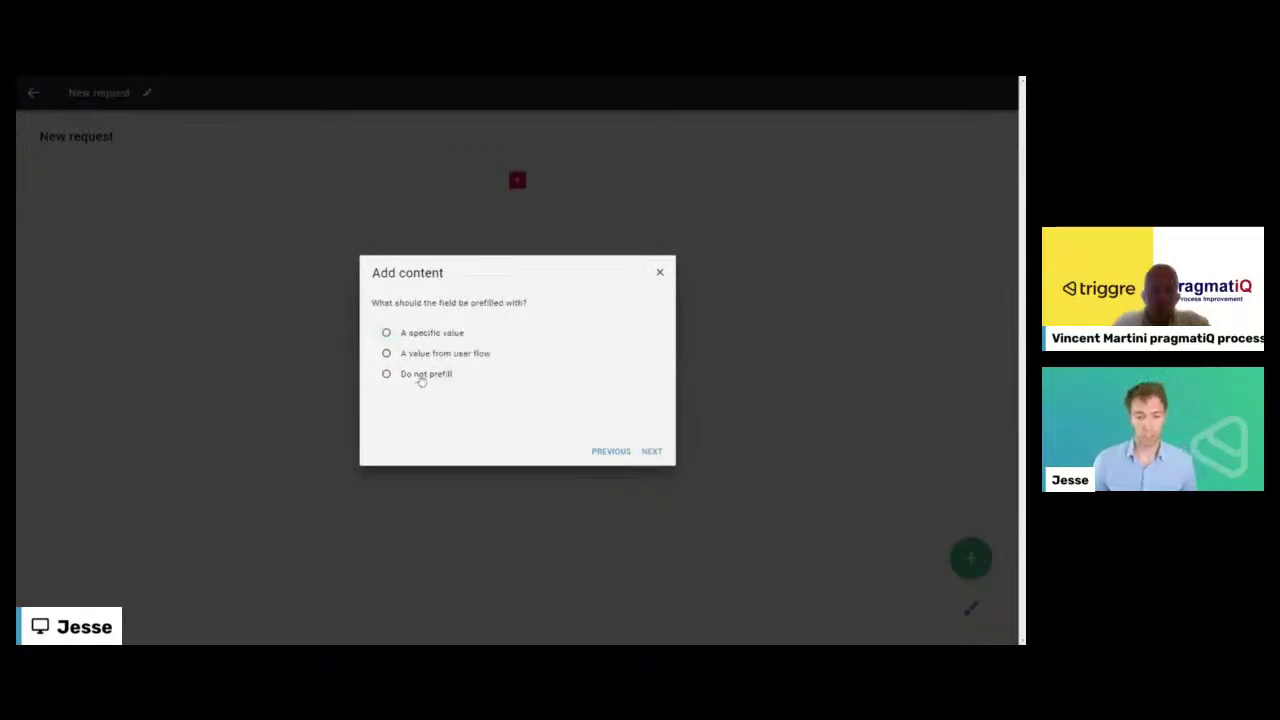
click(420, 374)
click(652, 452)
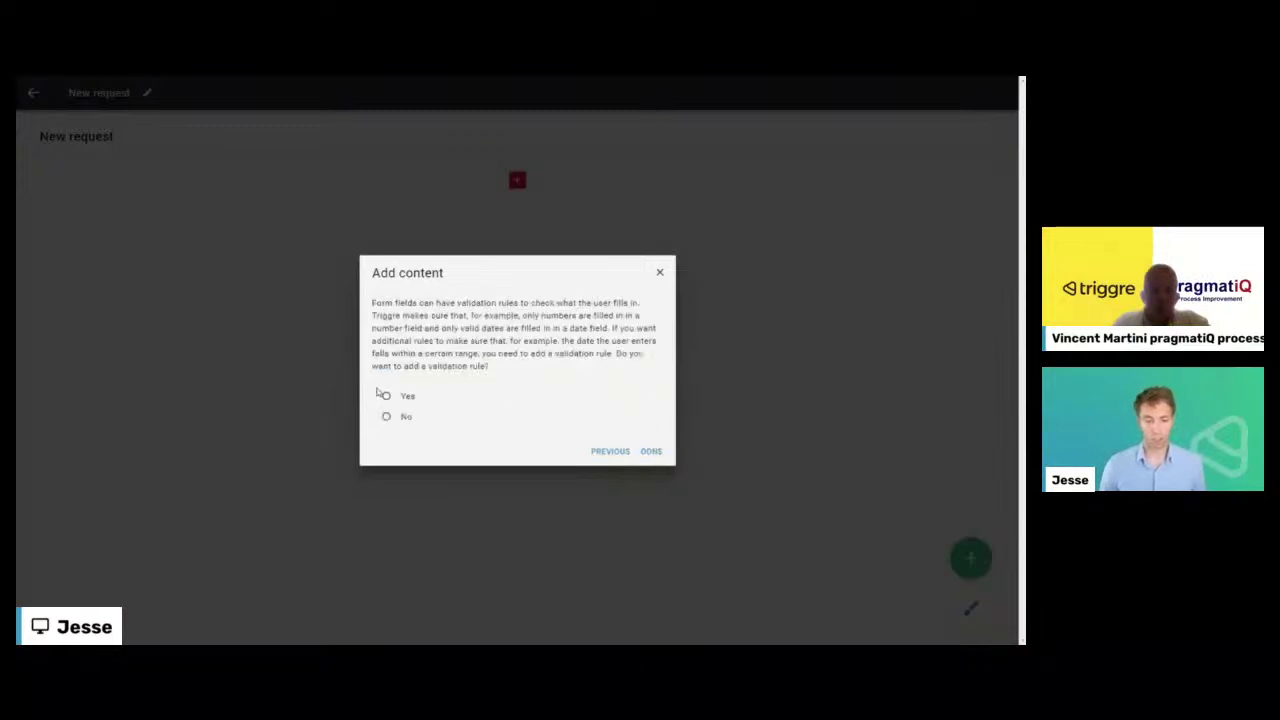
click(396, 417)
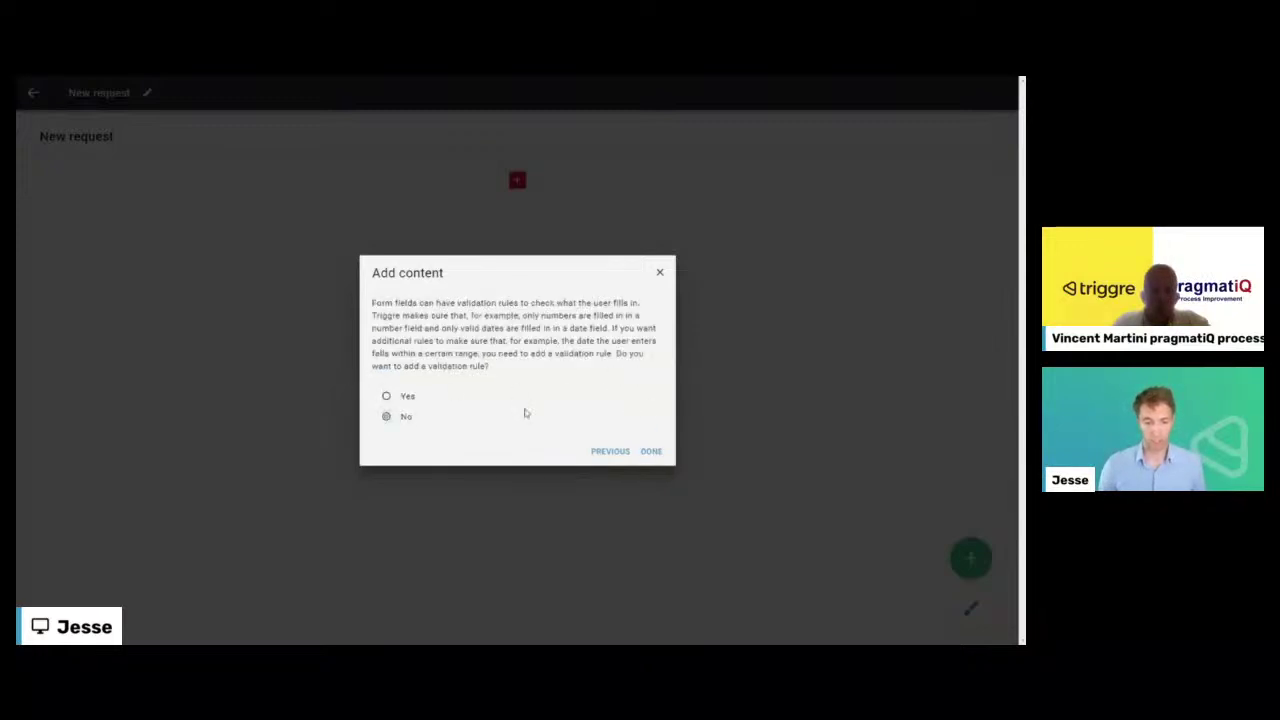
click(648, 452)
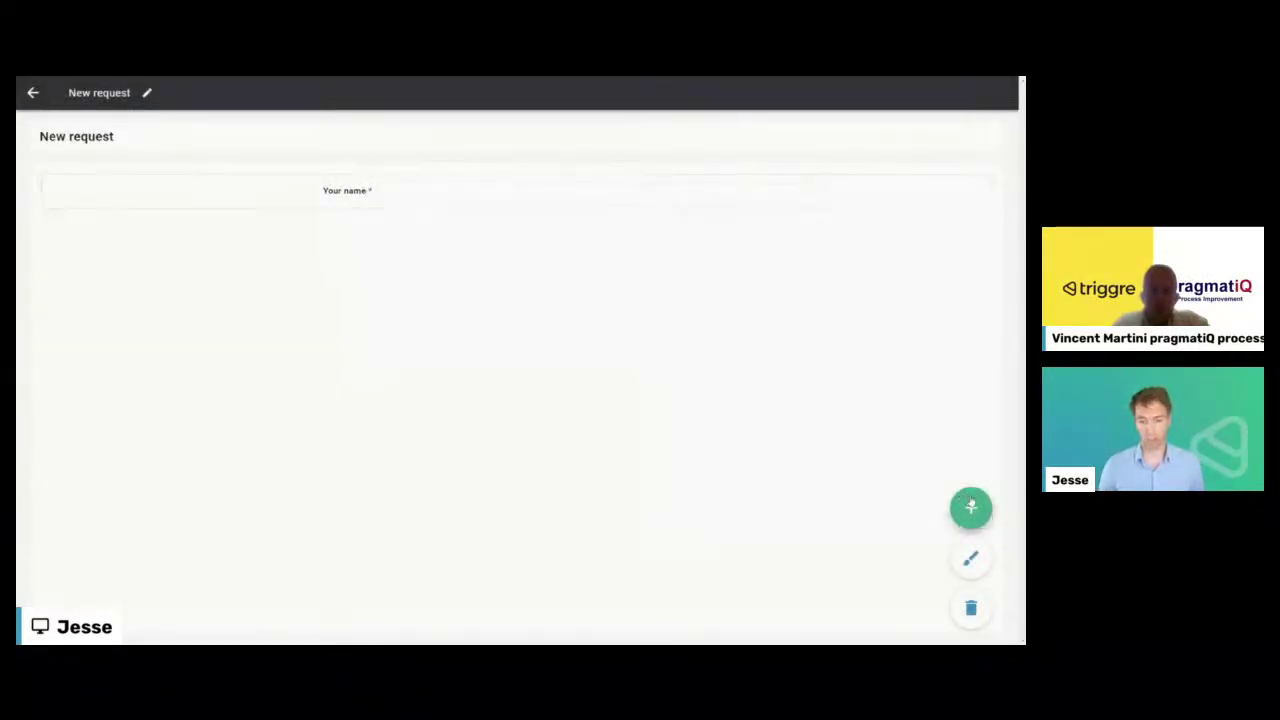
- Add one form field below Your name as an E-mail address text field
click(971, 507)
click(517, 228)
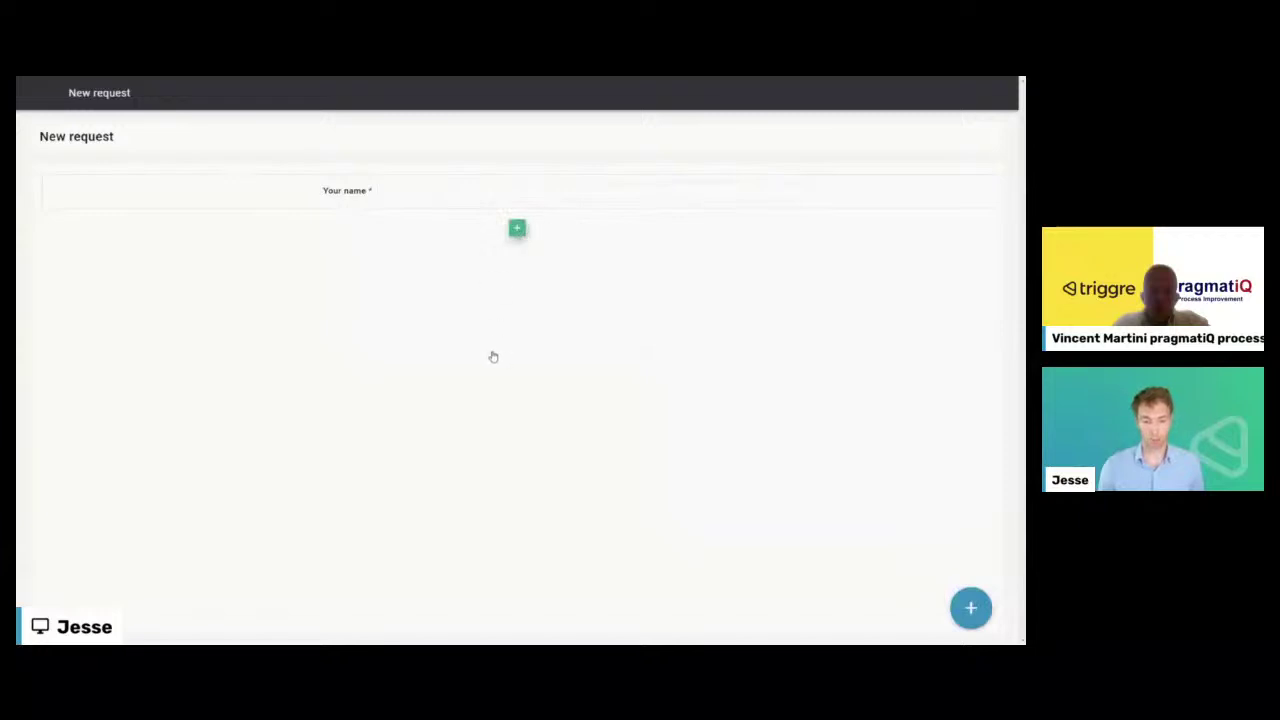
click(505, 368)
click(653, 428)
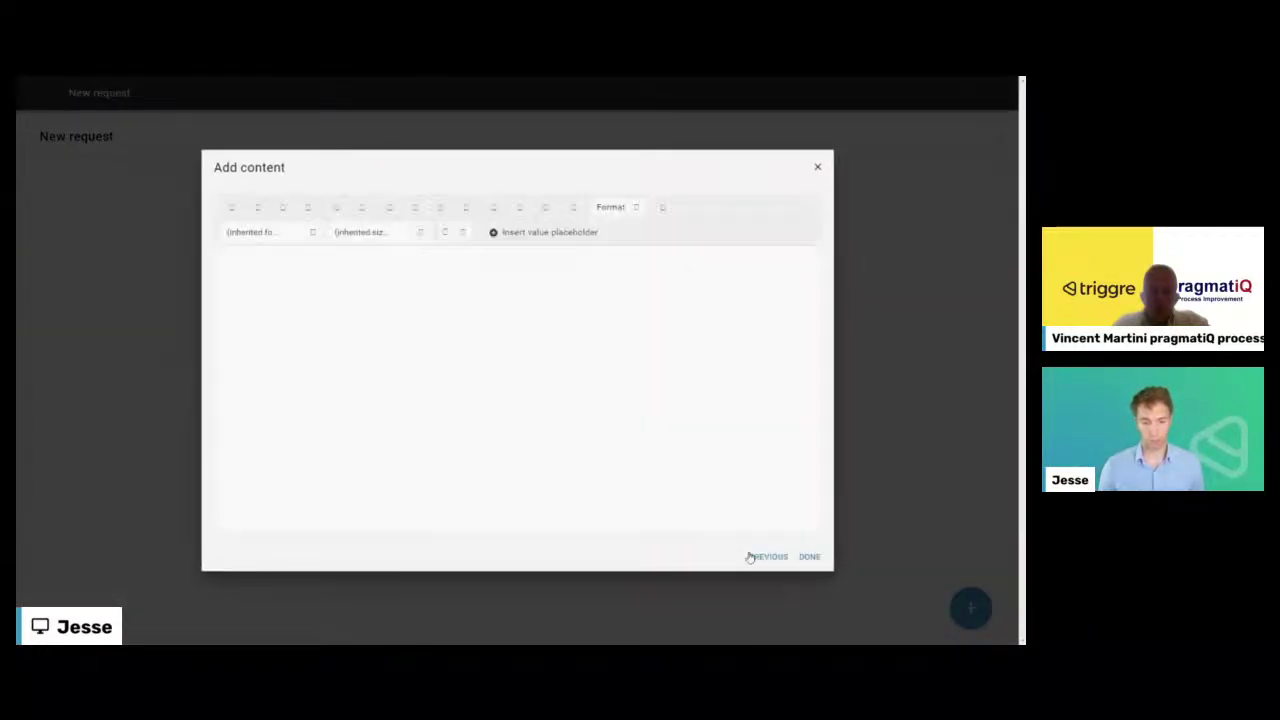
click(756, 557)
click(510, 414)
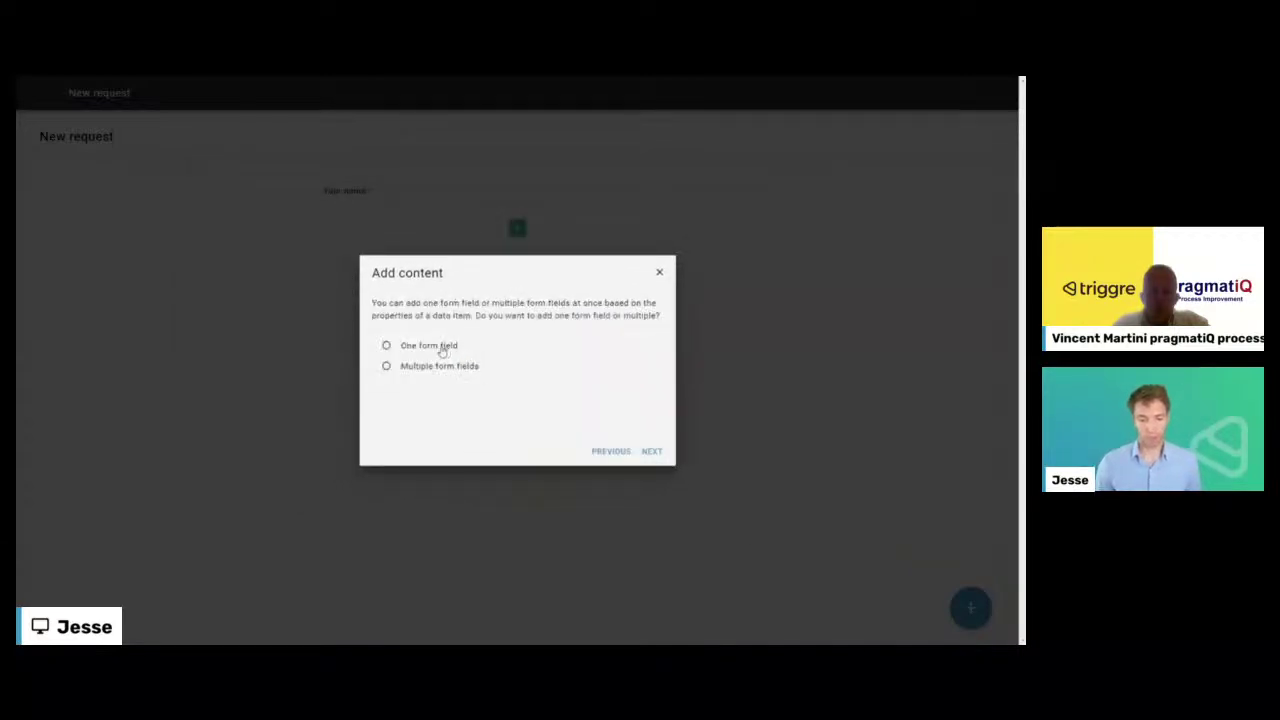
click(443, 346)
click(435, 352)
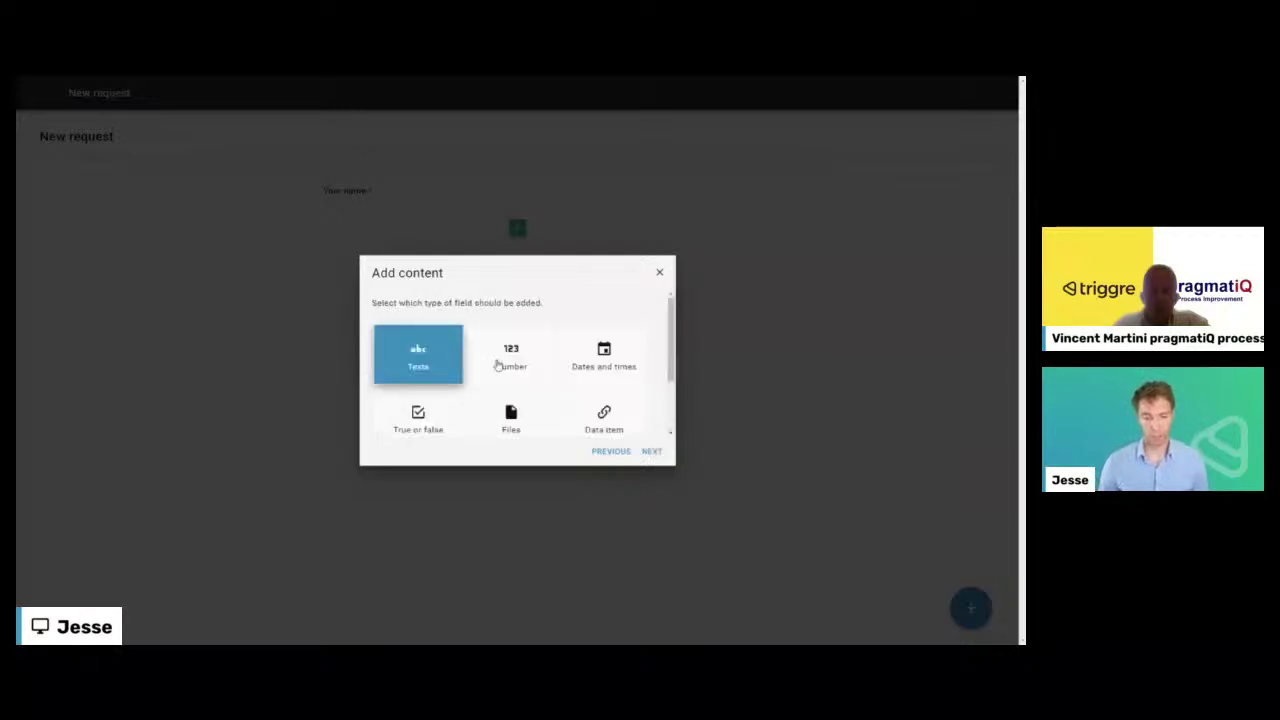
click(651, 450)
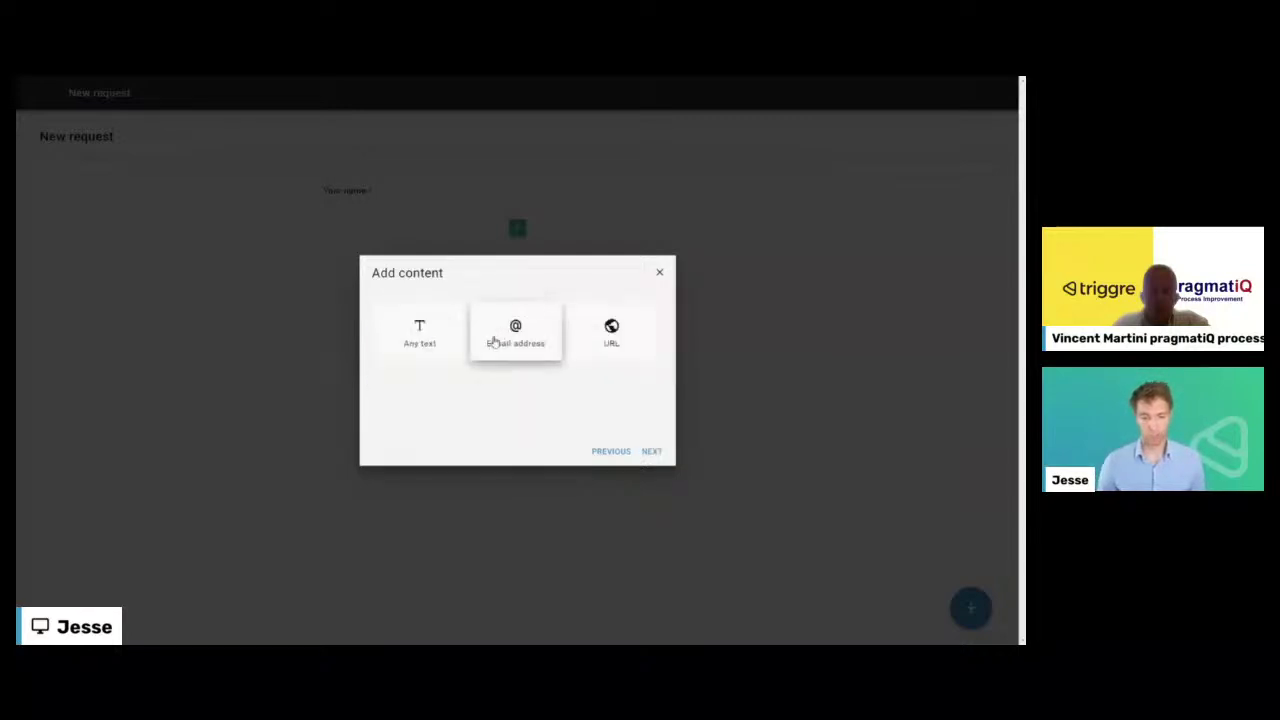
click(512, 332)
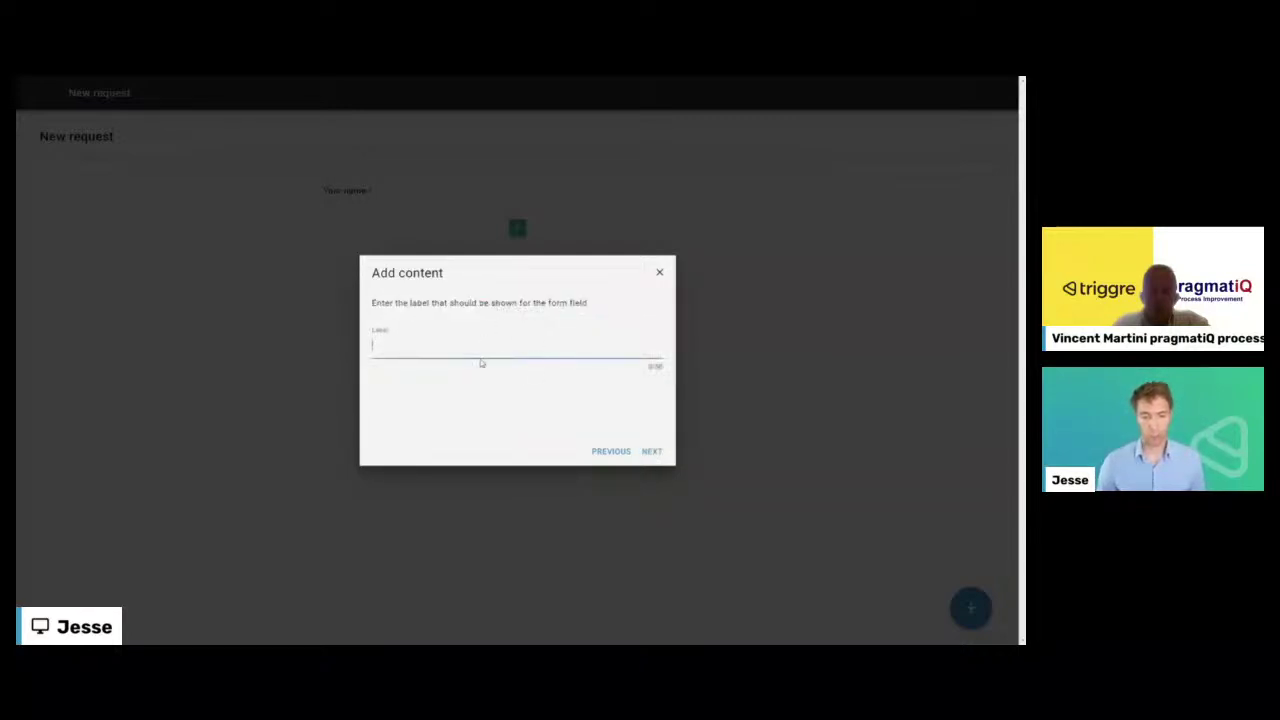
- Label it 'Your email', keep it required, with no help text, prefill or validation
text(Your)
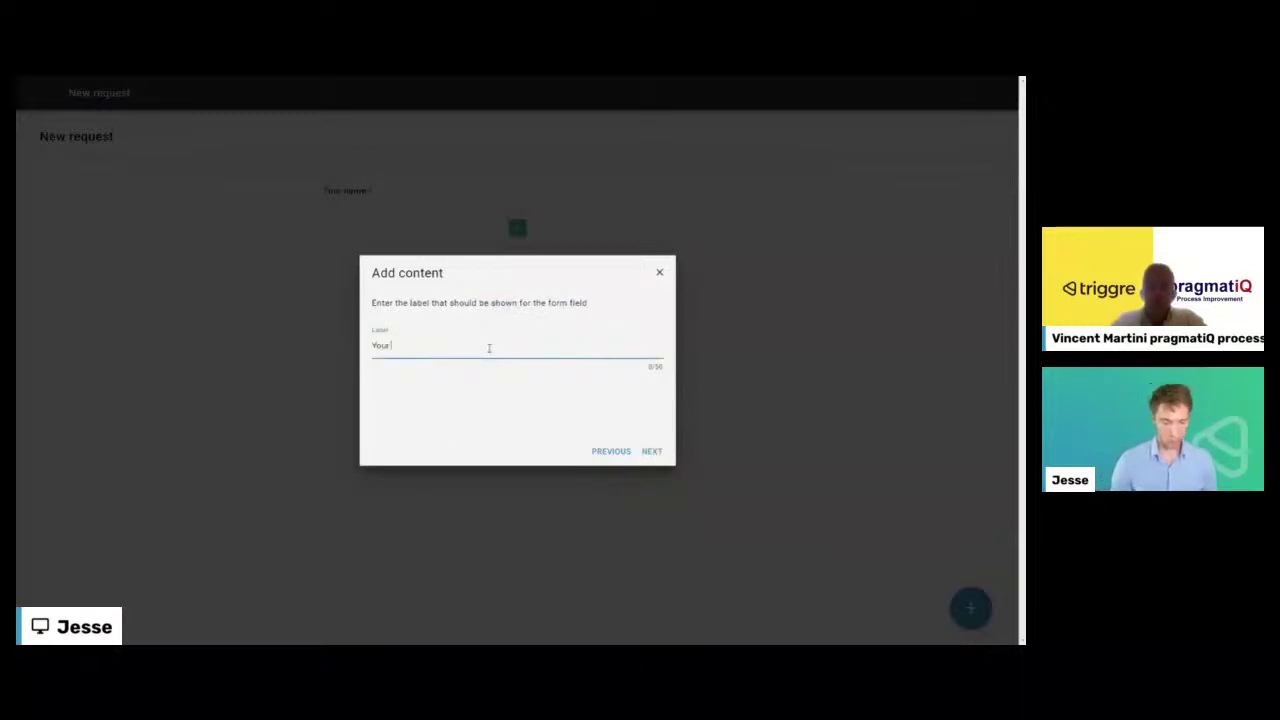
text( email)
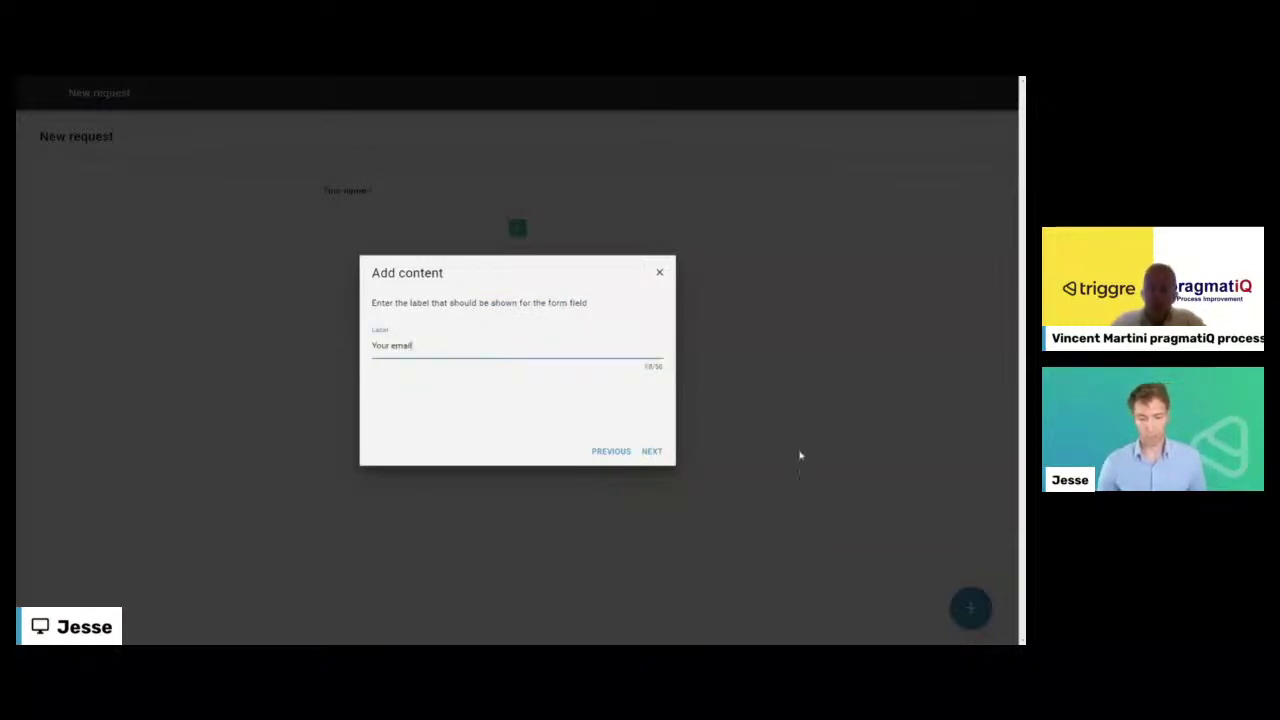
click(653, 453)
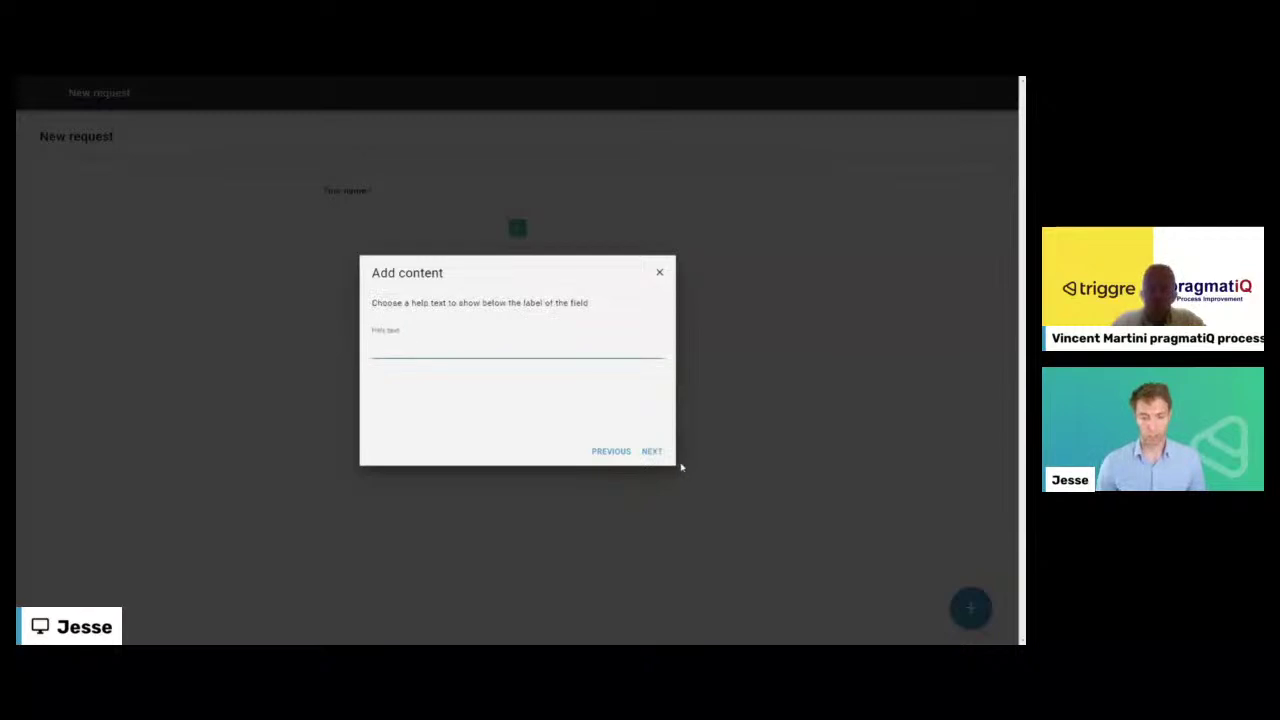
click(653, 451)
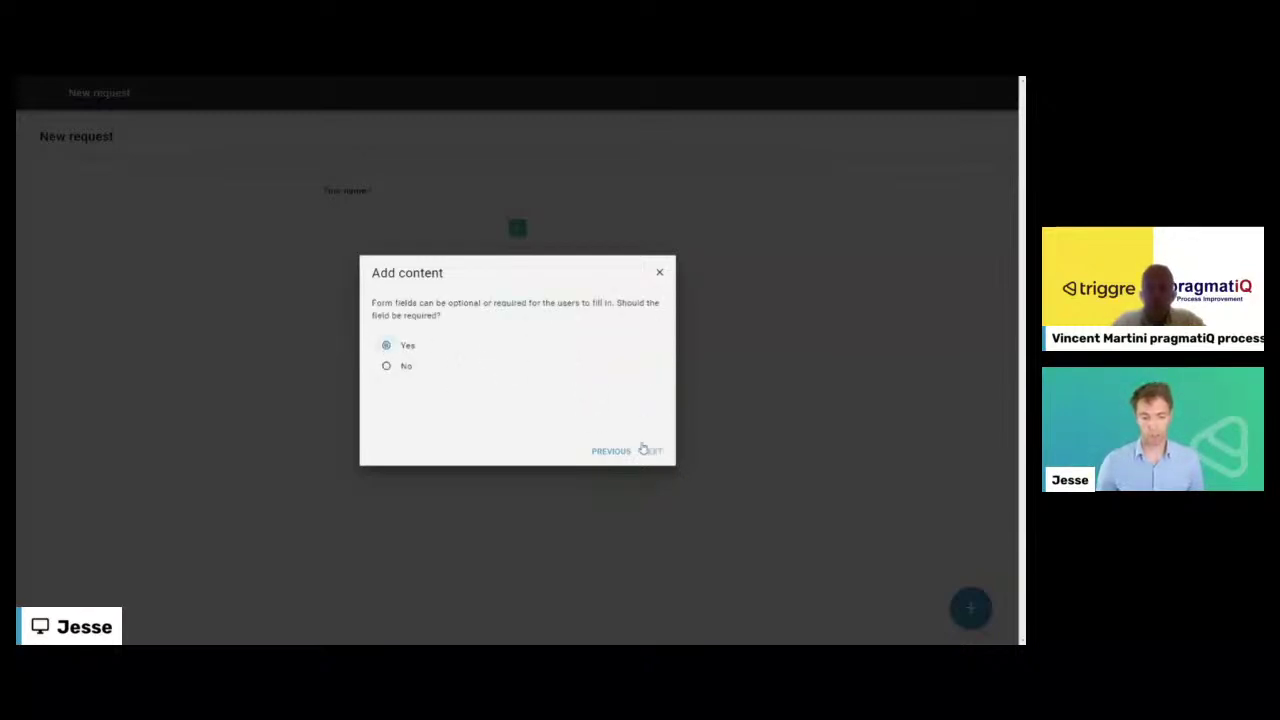
click(650, 451)
click(418, 377)
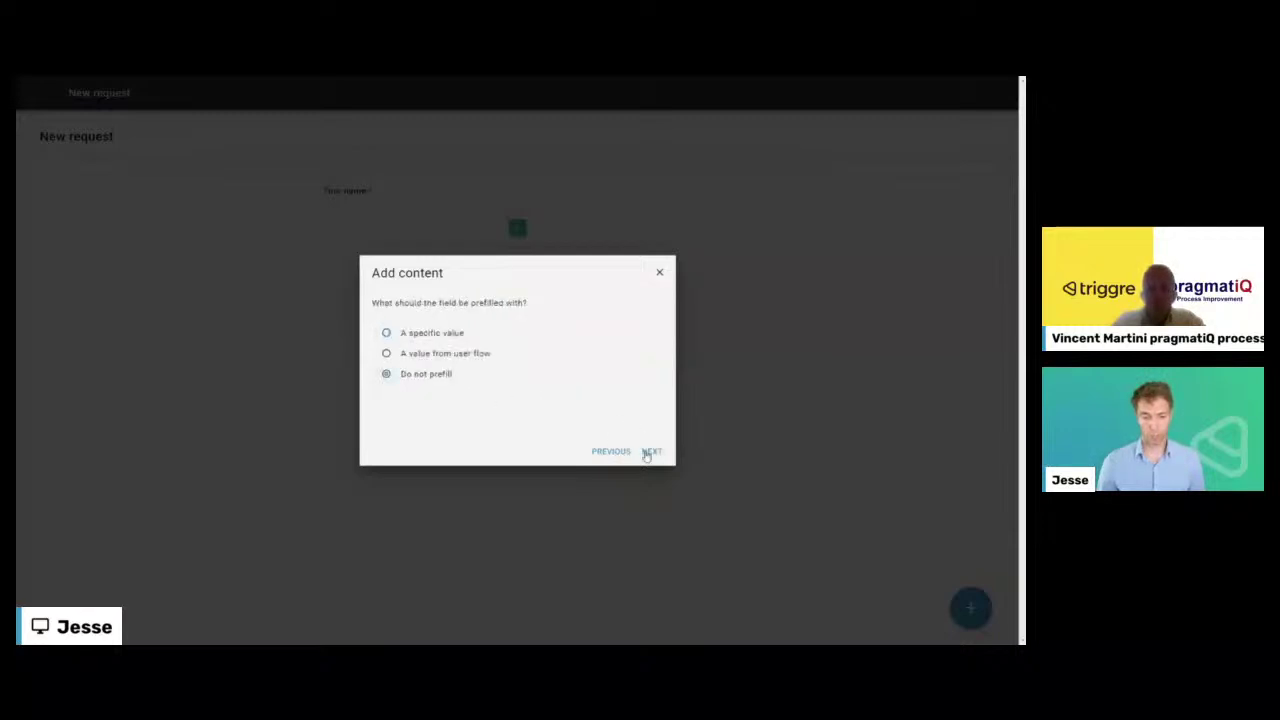
click(652, 451)
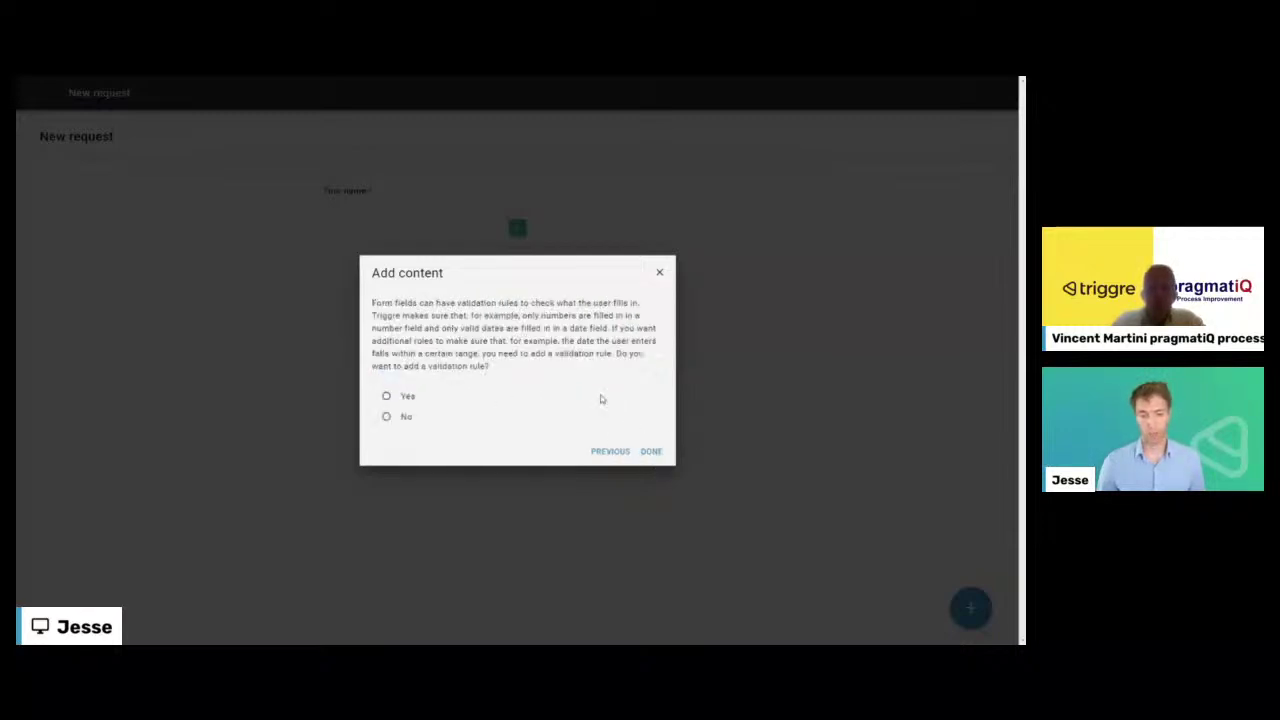
click(386, 417)
click(651, 451)
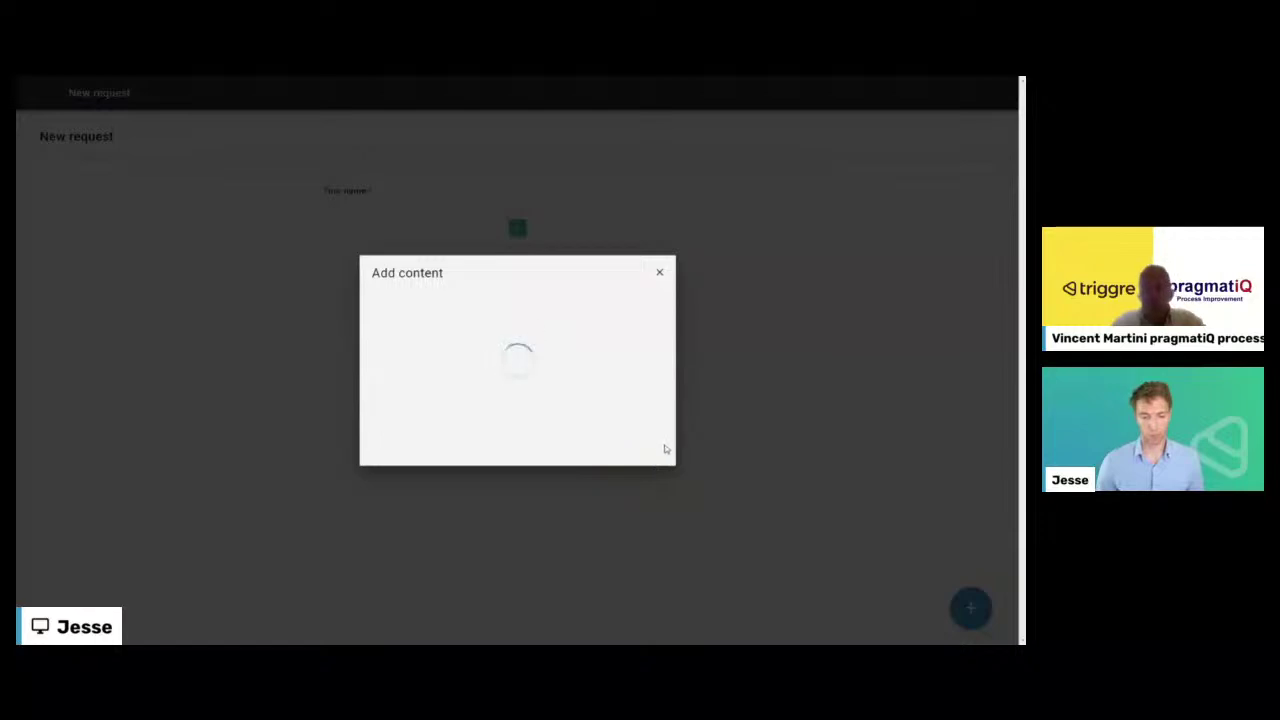
click(517, 274)
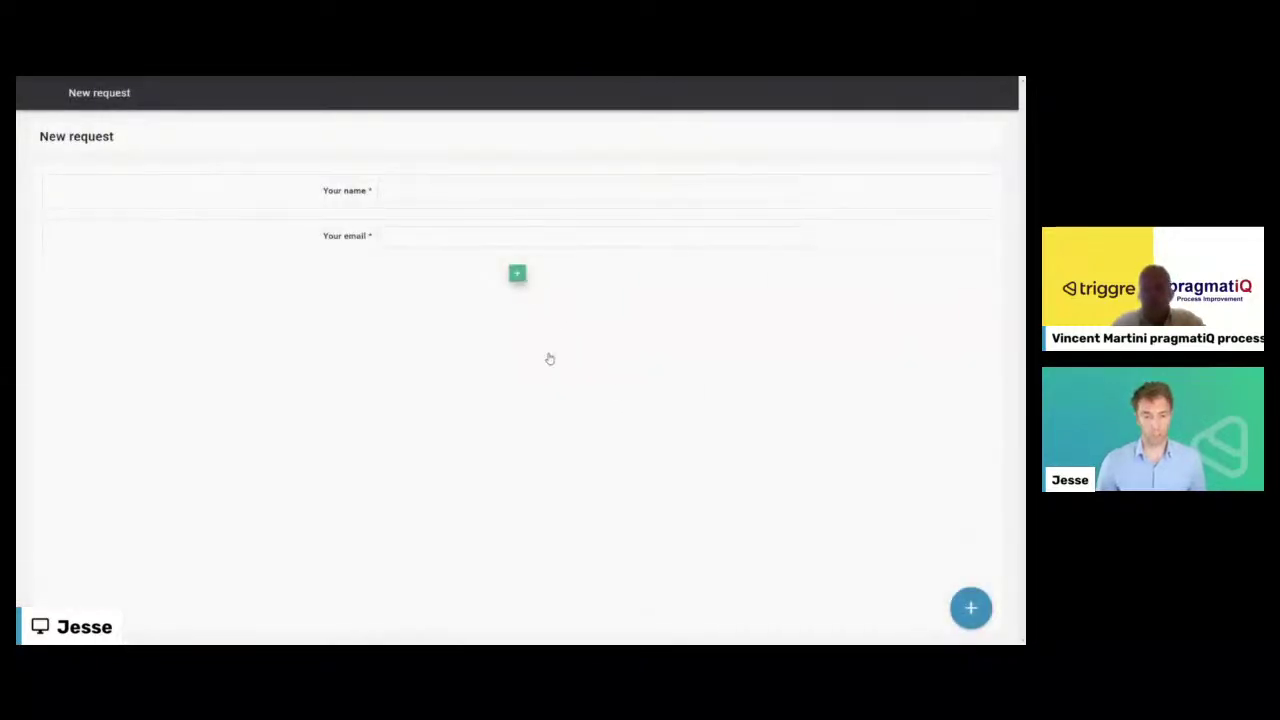
- Add one Files form field limited to pictures
click(555, 424)
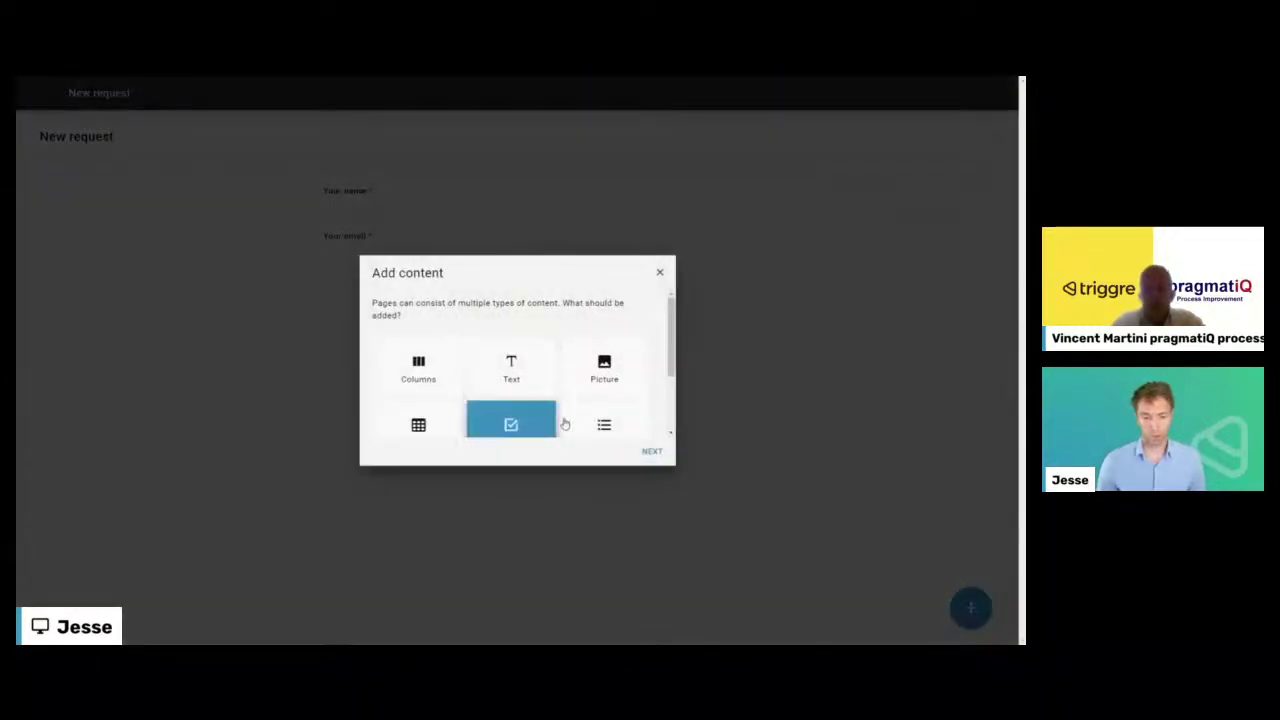
click(651, 451)
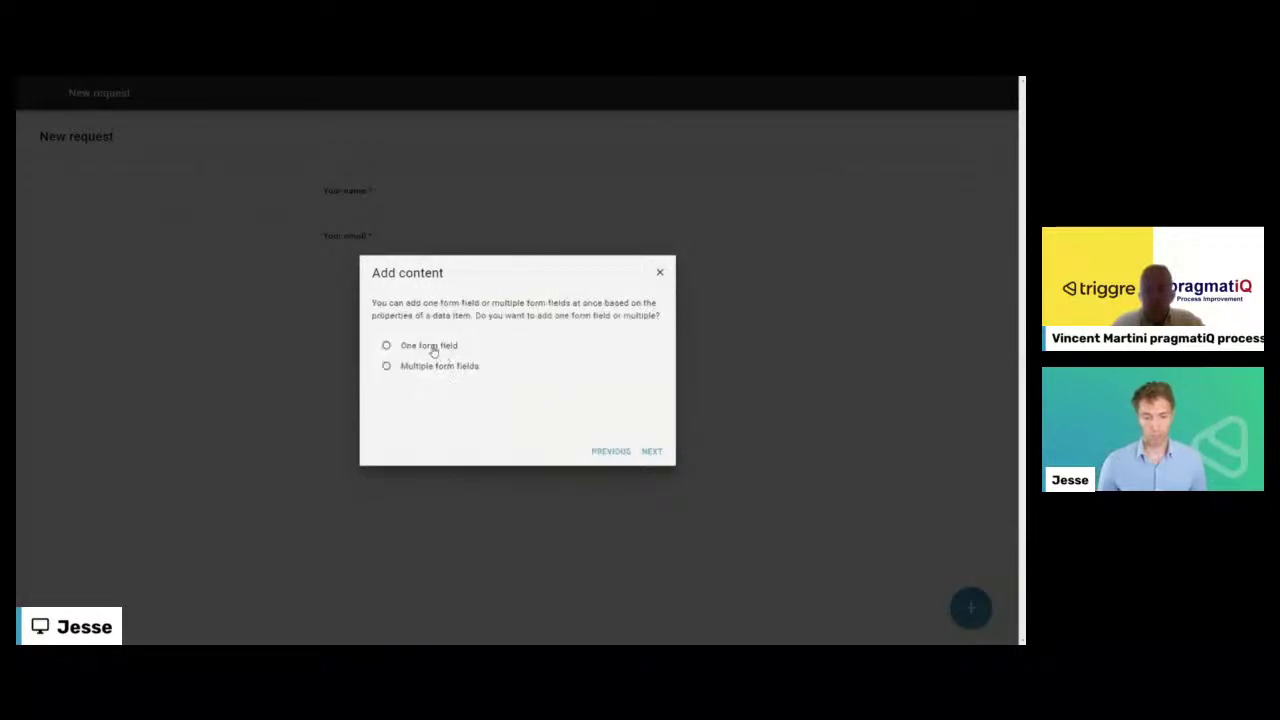
click(431, 346)
scroll(515, 380, down, 1)
click(511, 365)
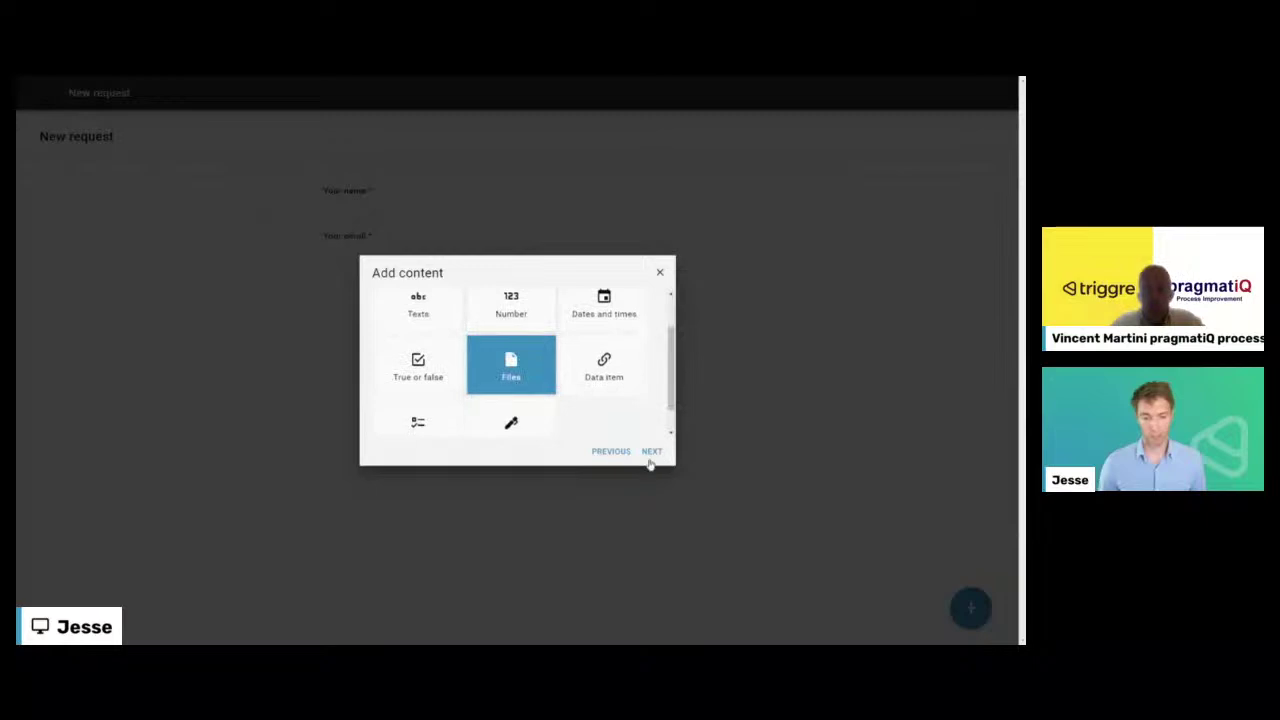
click(650, 452)
click(505, 343)
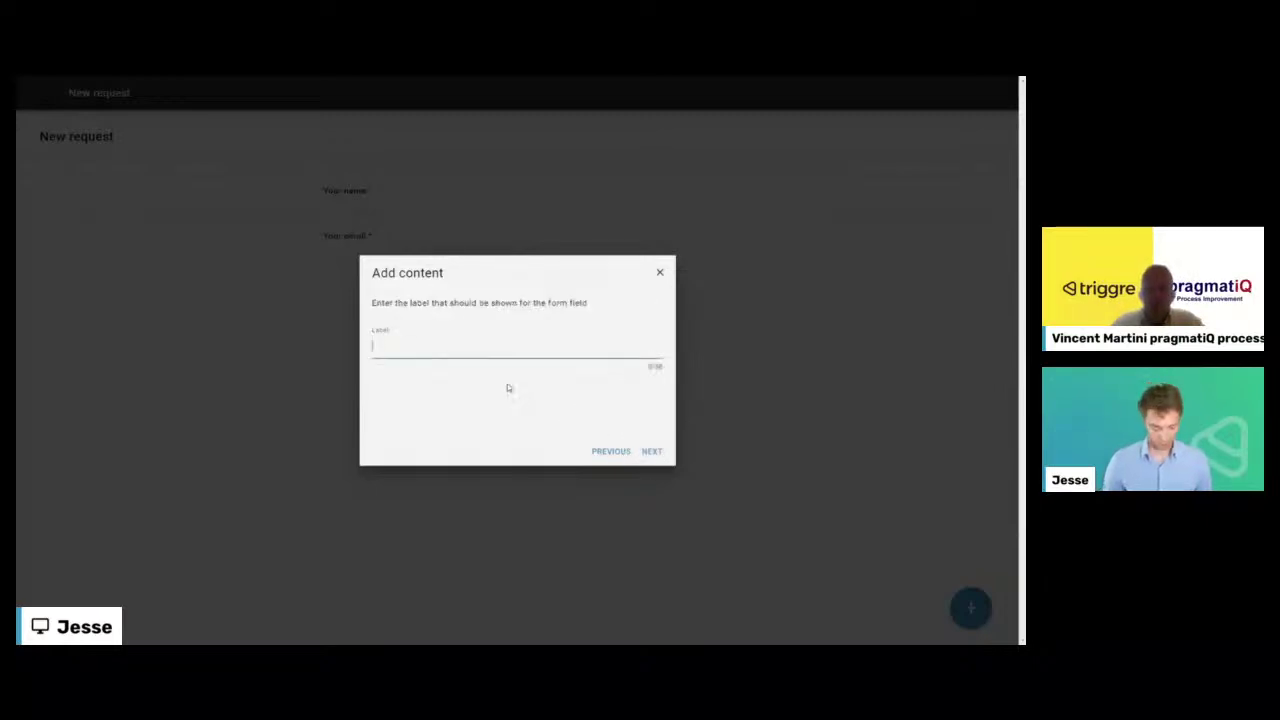
- Label the picture field Photo, make it required, and skip help text and validation
text(Picture)
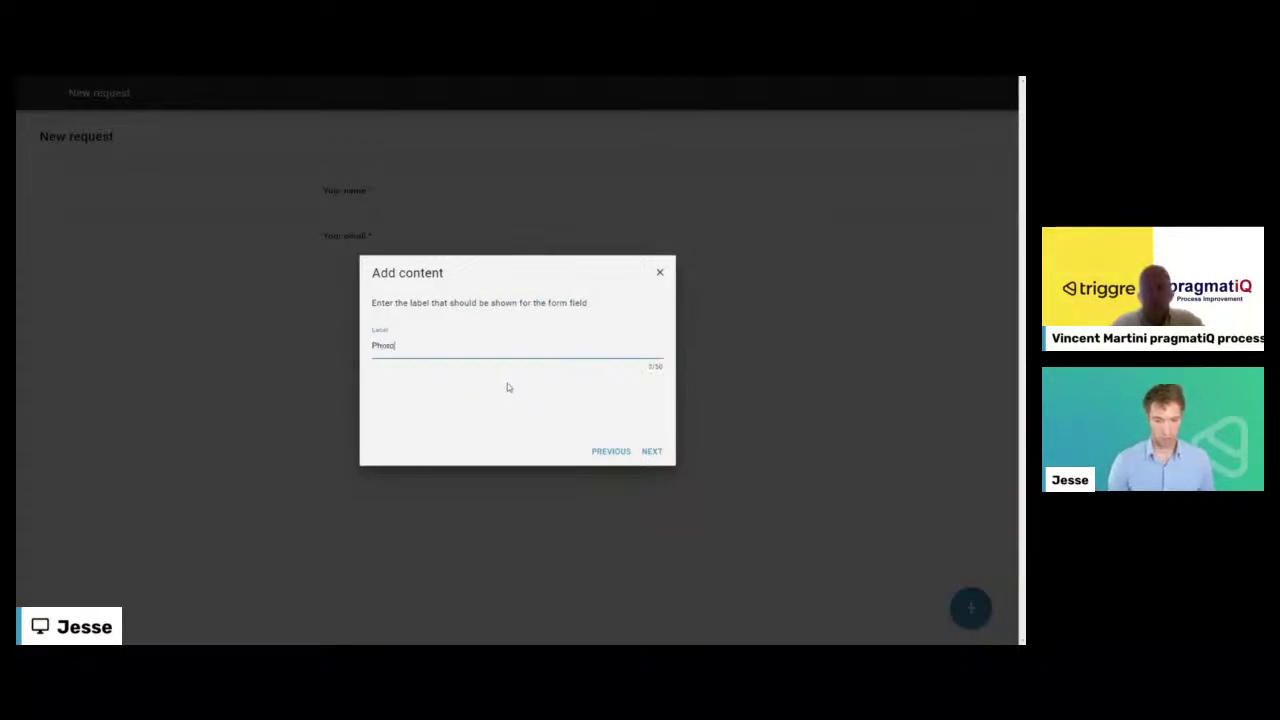
key(Return)
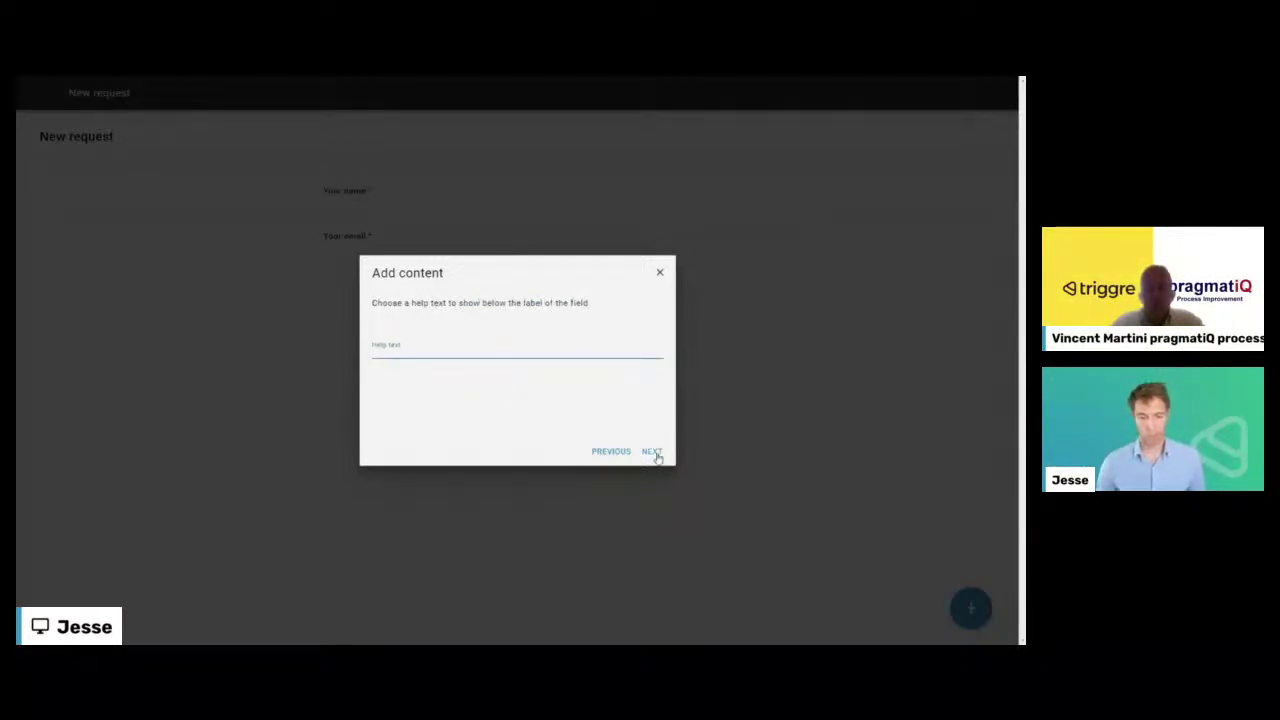
click(651, 451)
click(386, 345)
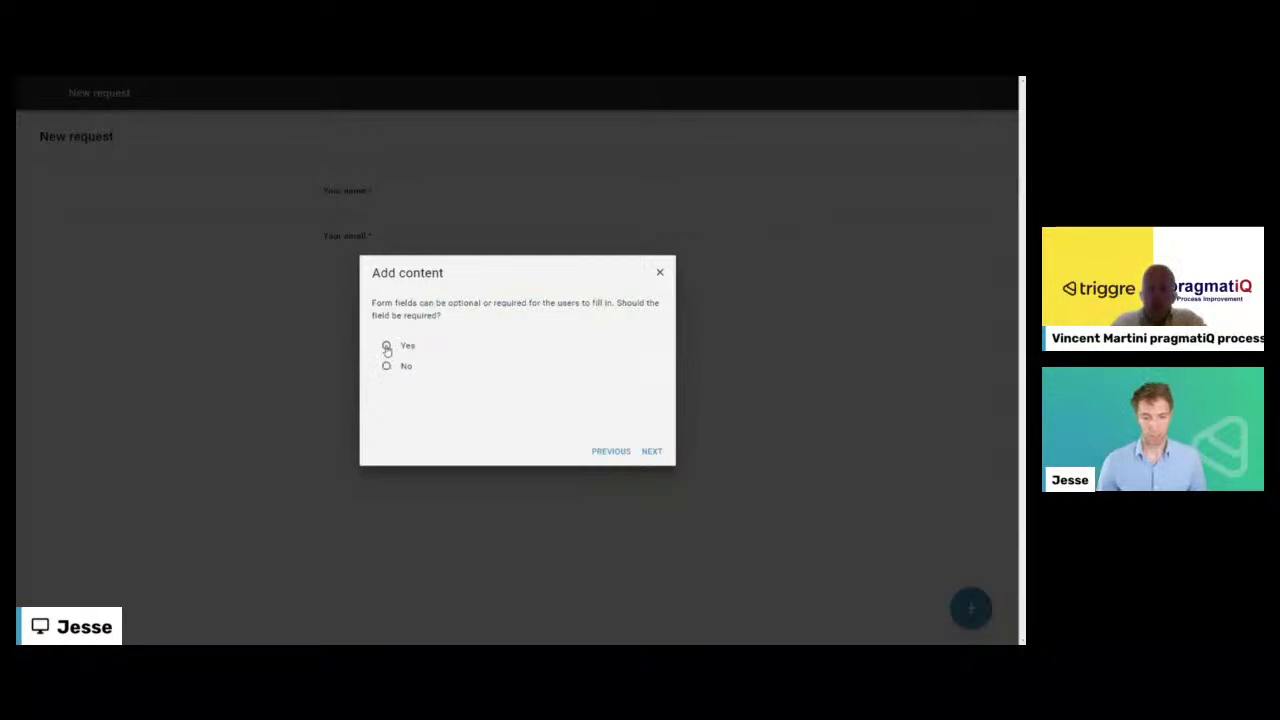
click(650, 451)
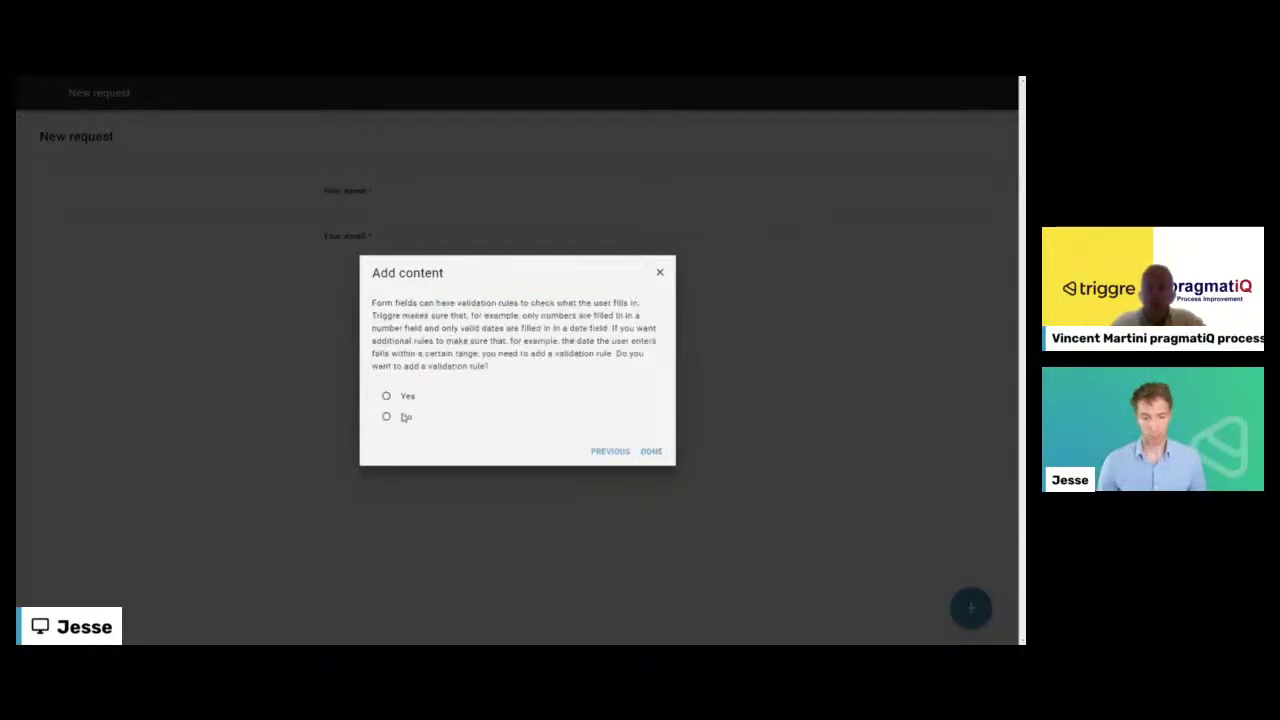
click(405, 418)
click(657, 455)
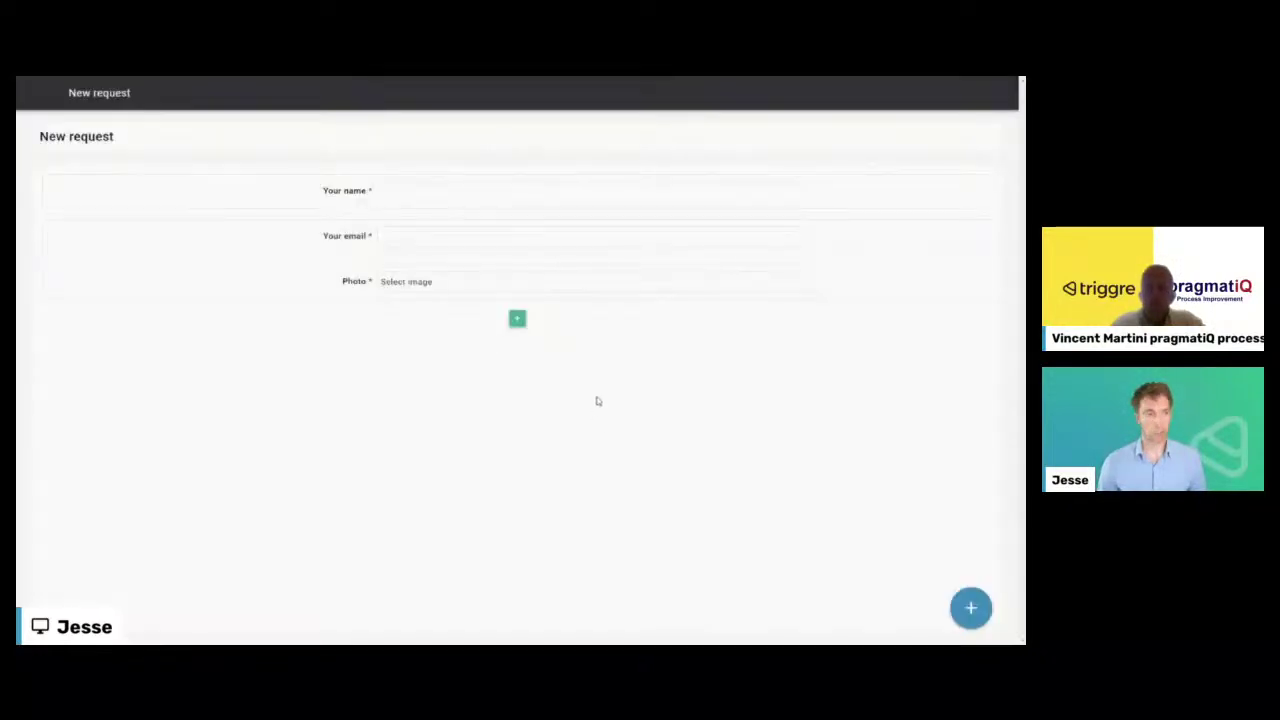
- Start new page content and pick Form field instead of Text
click(517, 318)
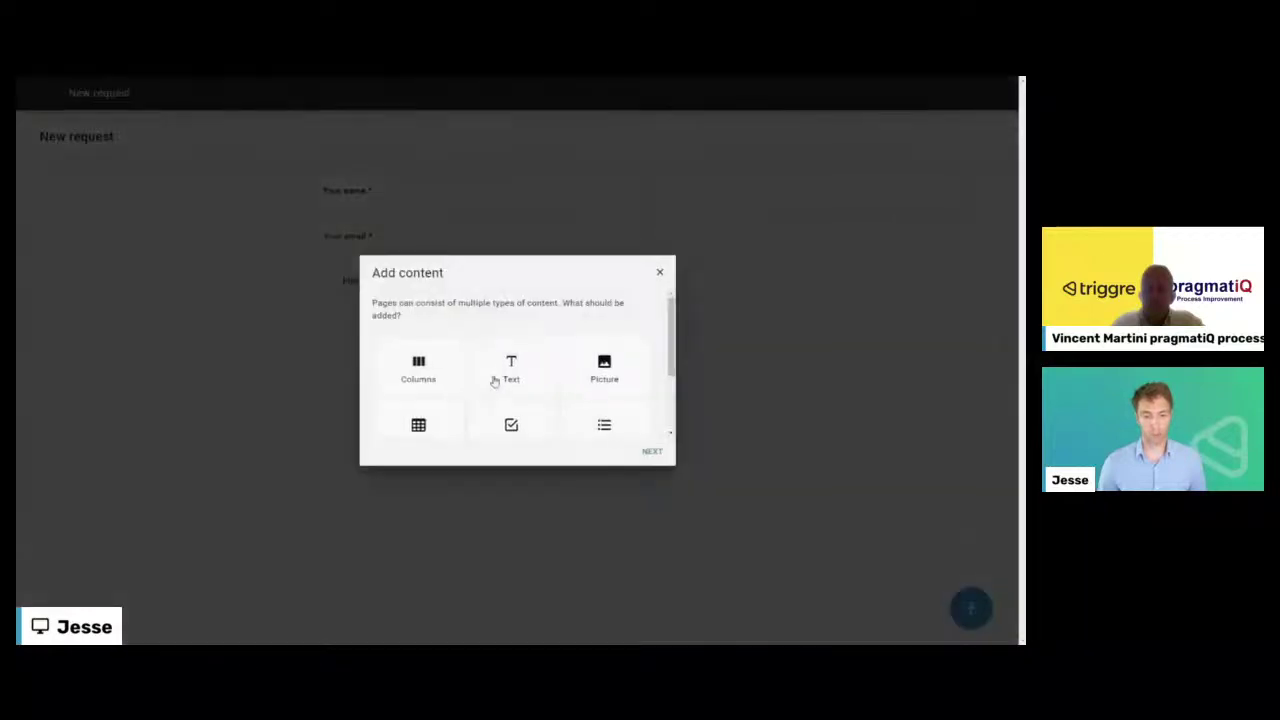
click(510, 370)
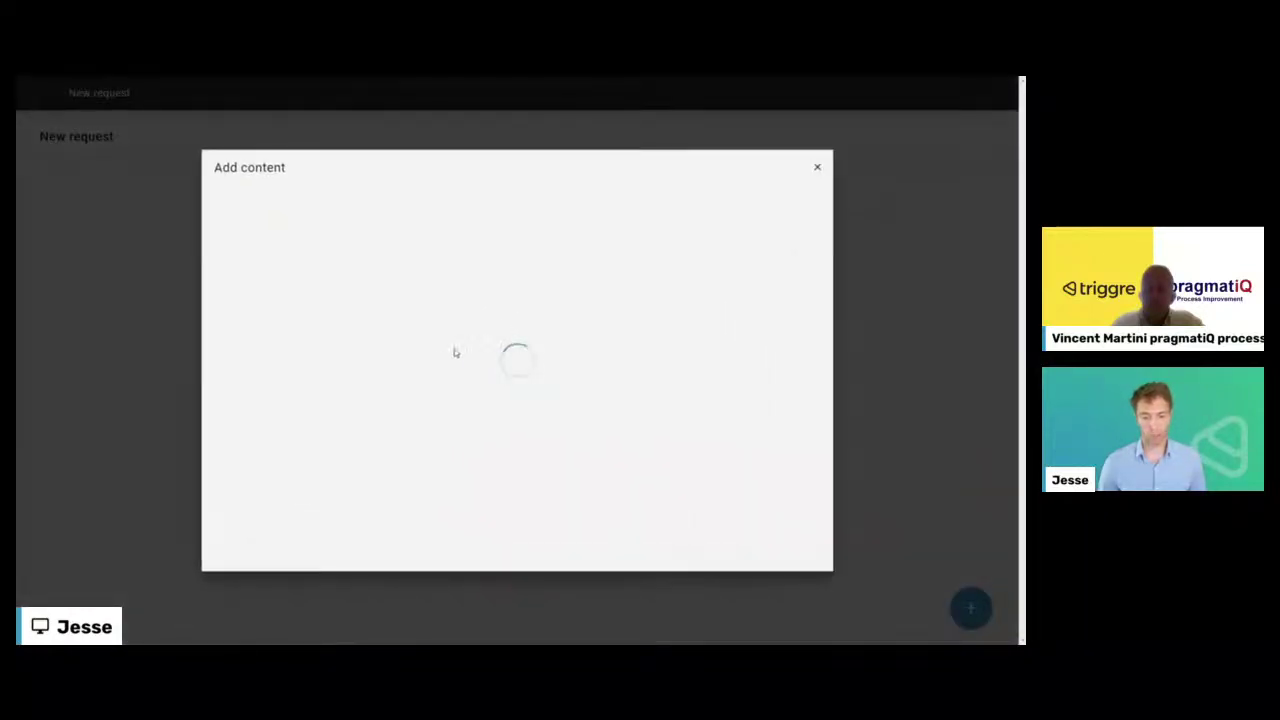
click(760, 556)
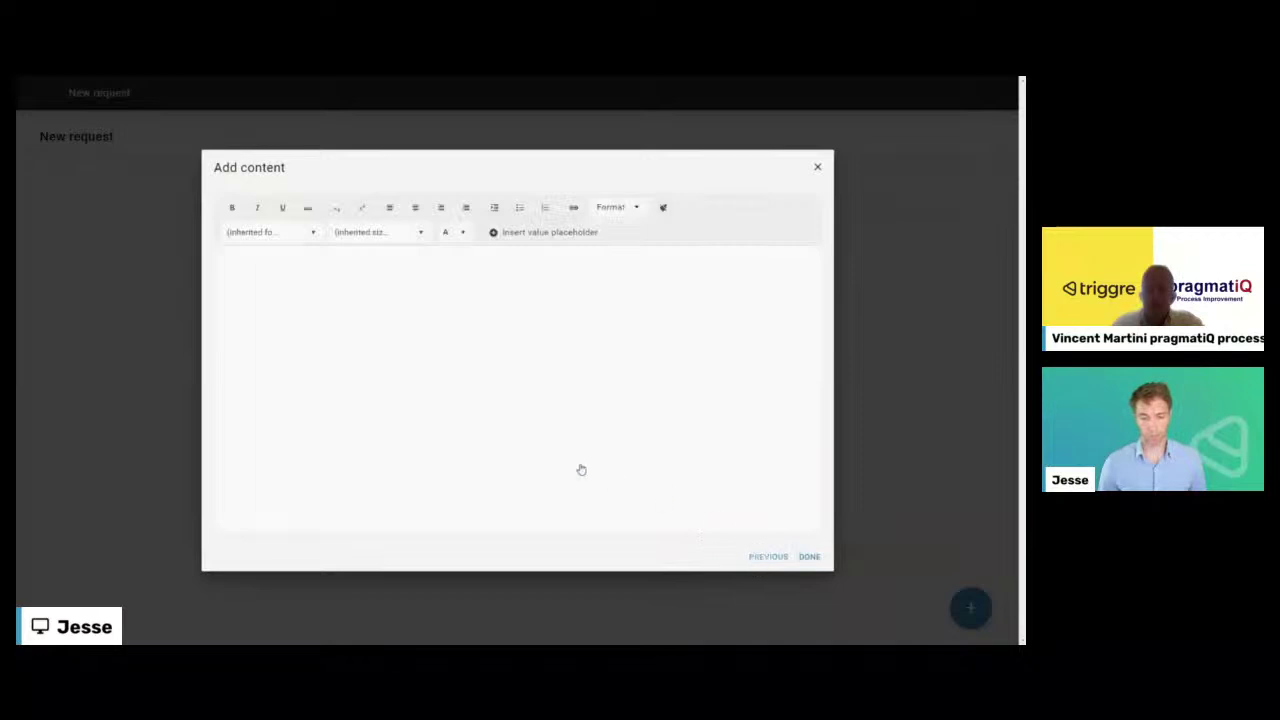
click(511, 418)
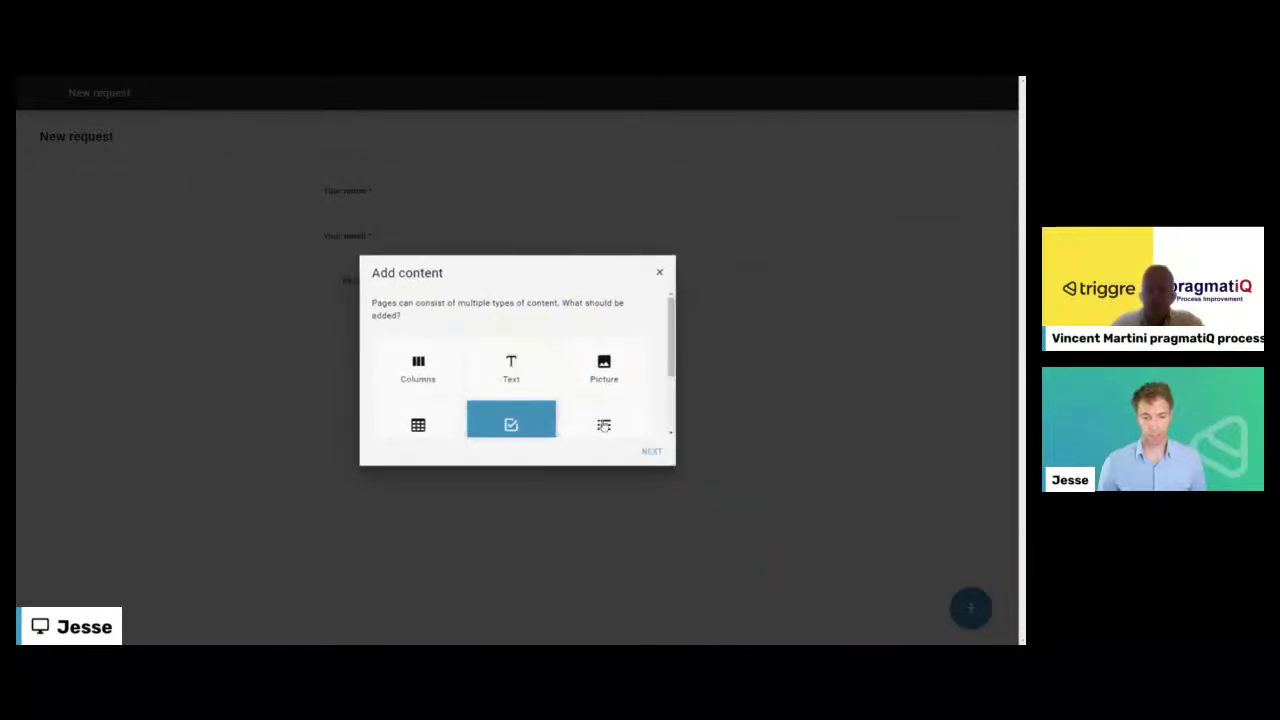
- Add one multi-line Any text form field
double_click(533, 402)
click(419, 345)
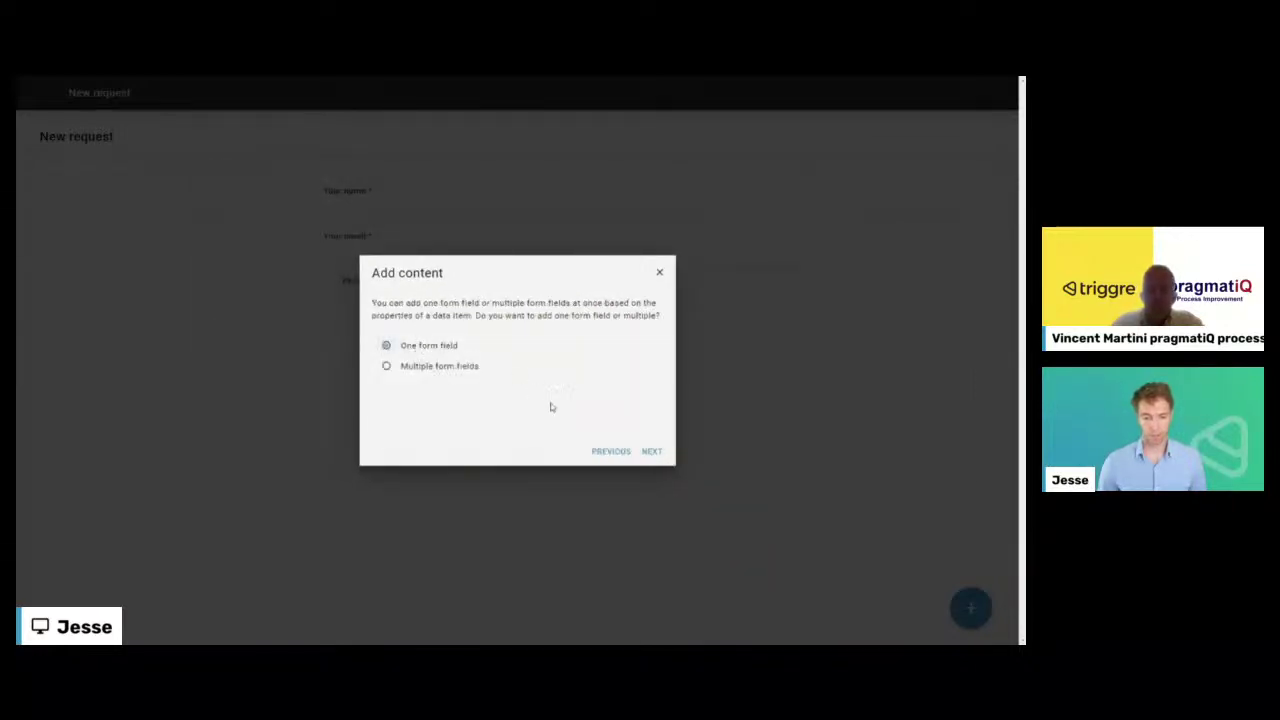
click(651, 451)
click(438, 368)
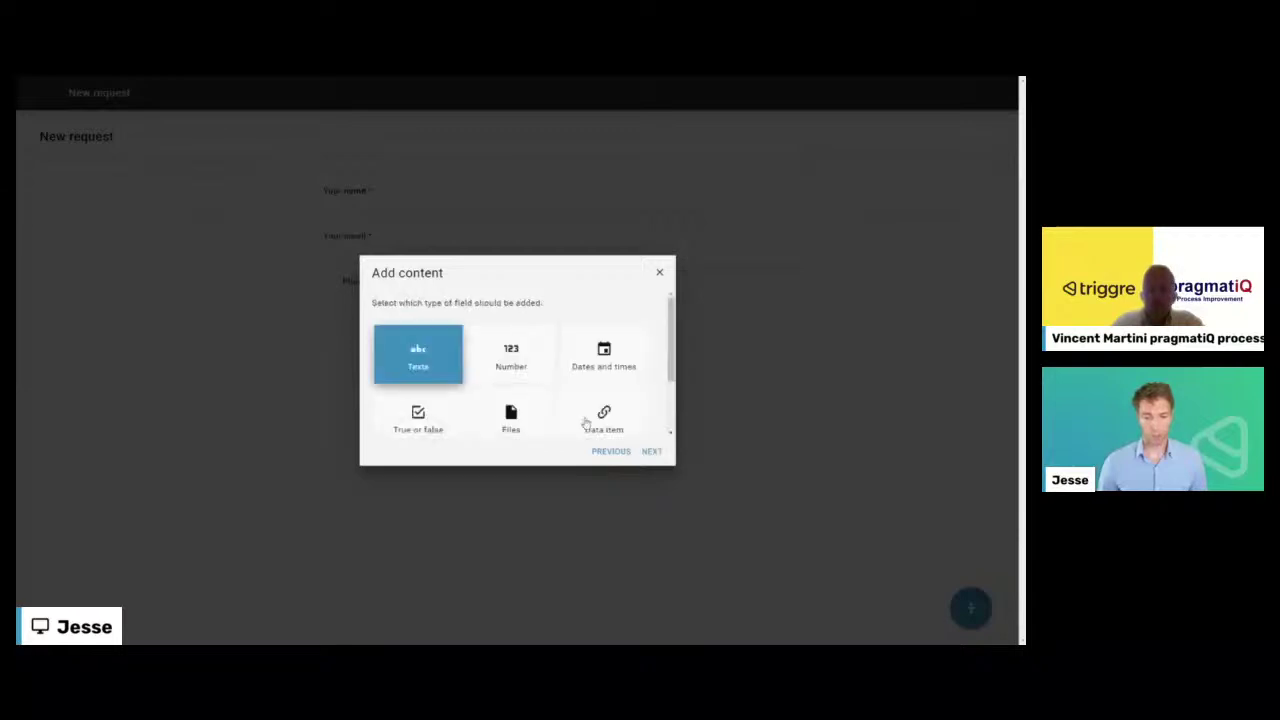
click(652, 450)
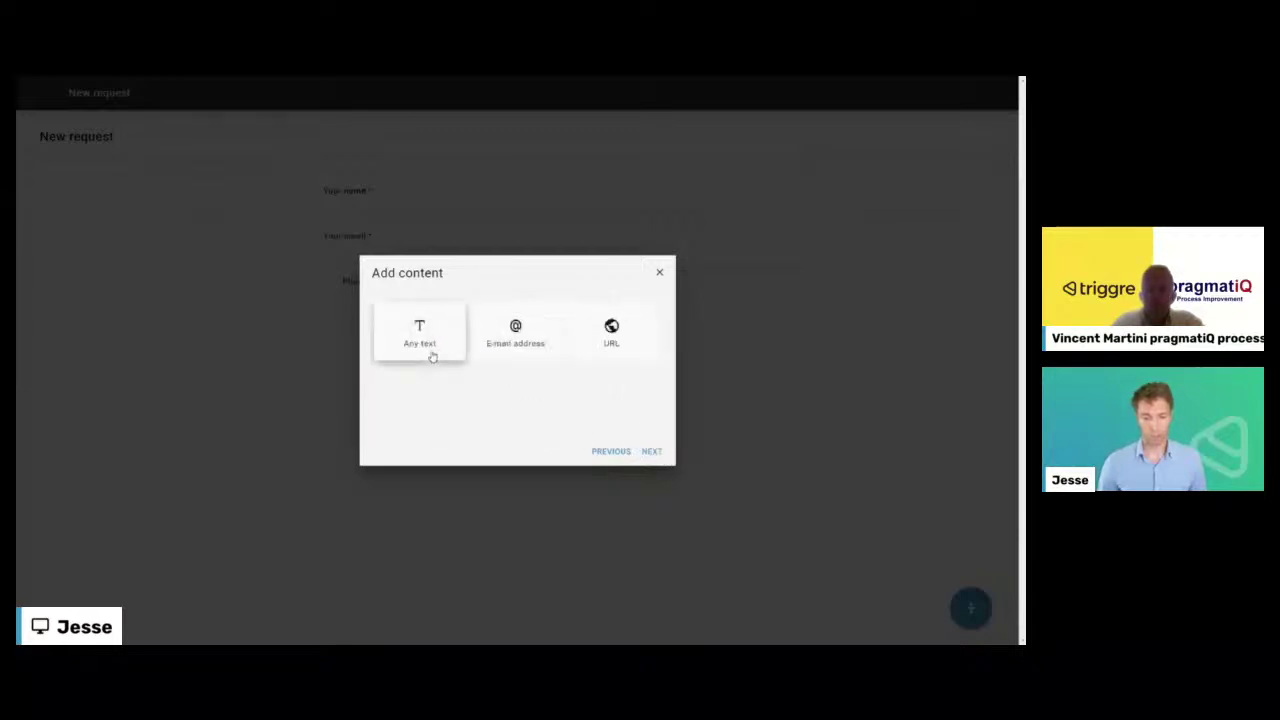
click(430, 350)
click(648, 450)
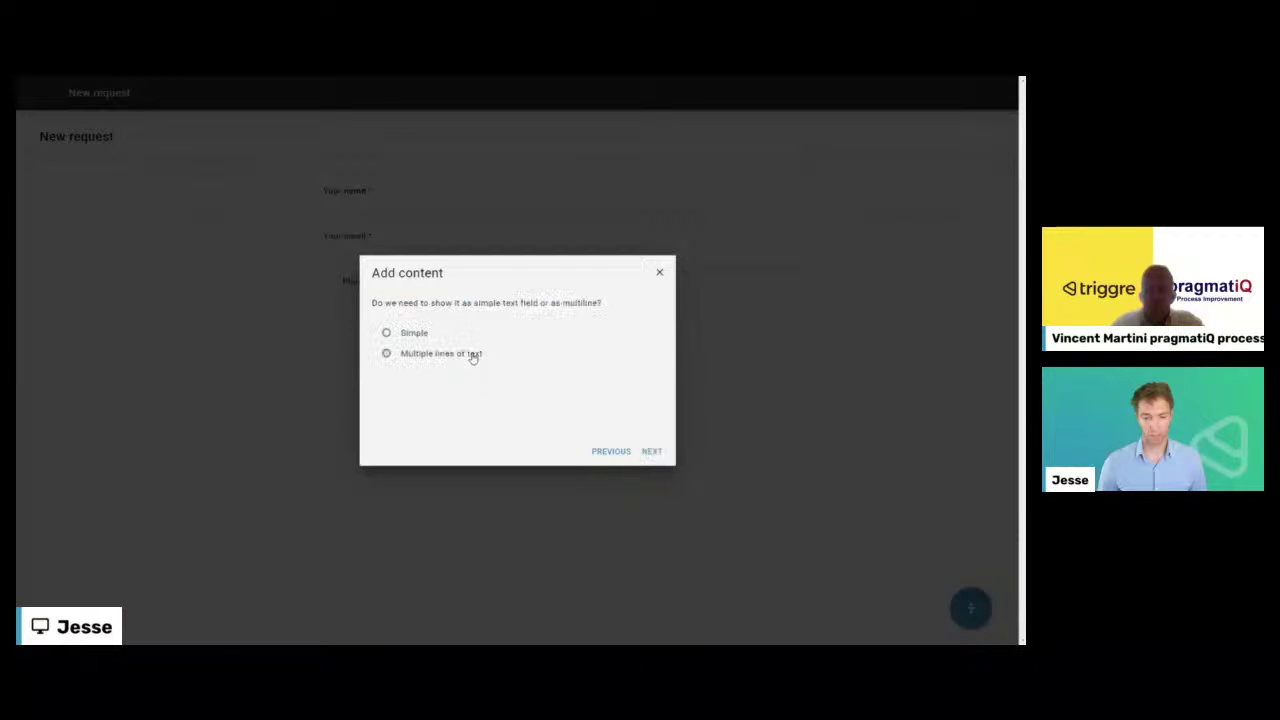
click(474, 357)
click(651, 451)
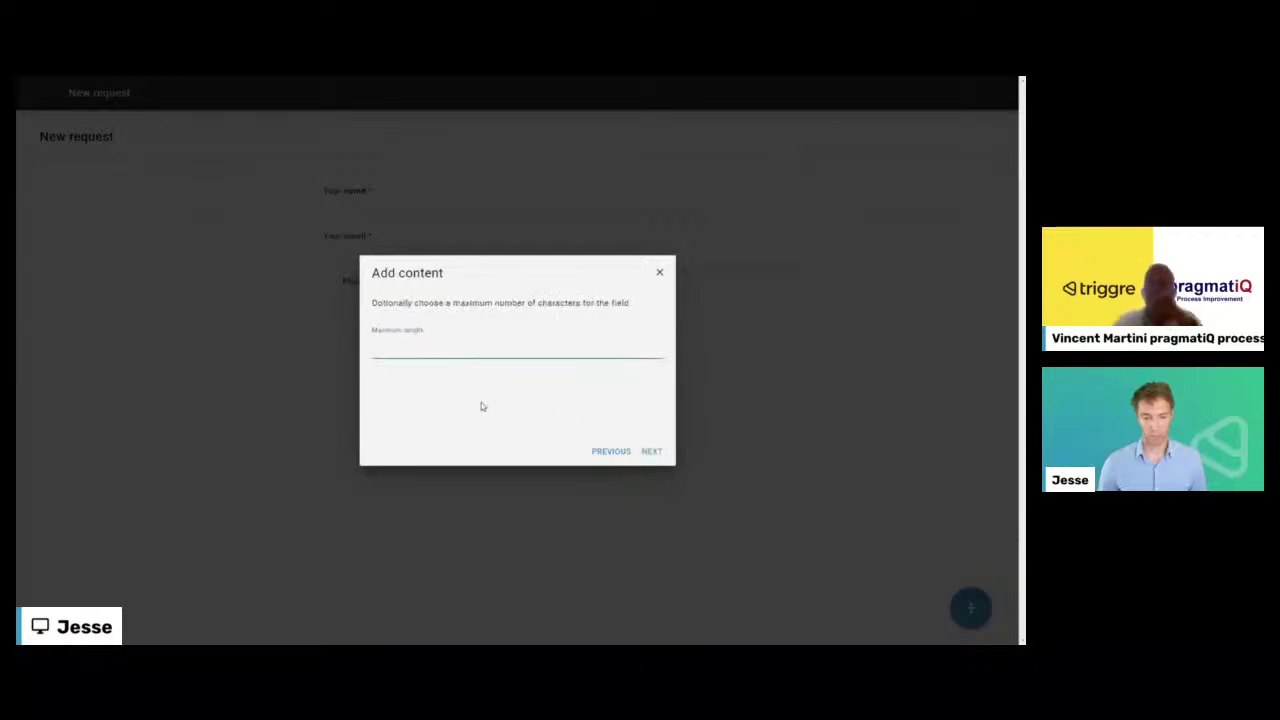
- Set maximum length 1000, label 'Description', required, with no help text or validation
text(1000)
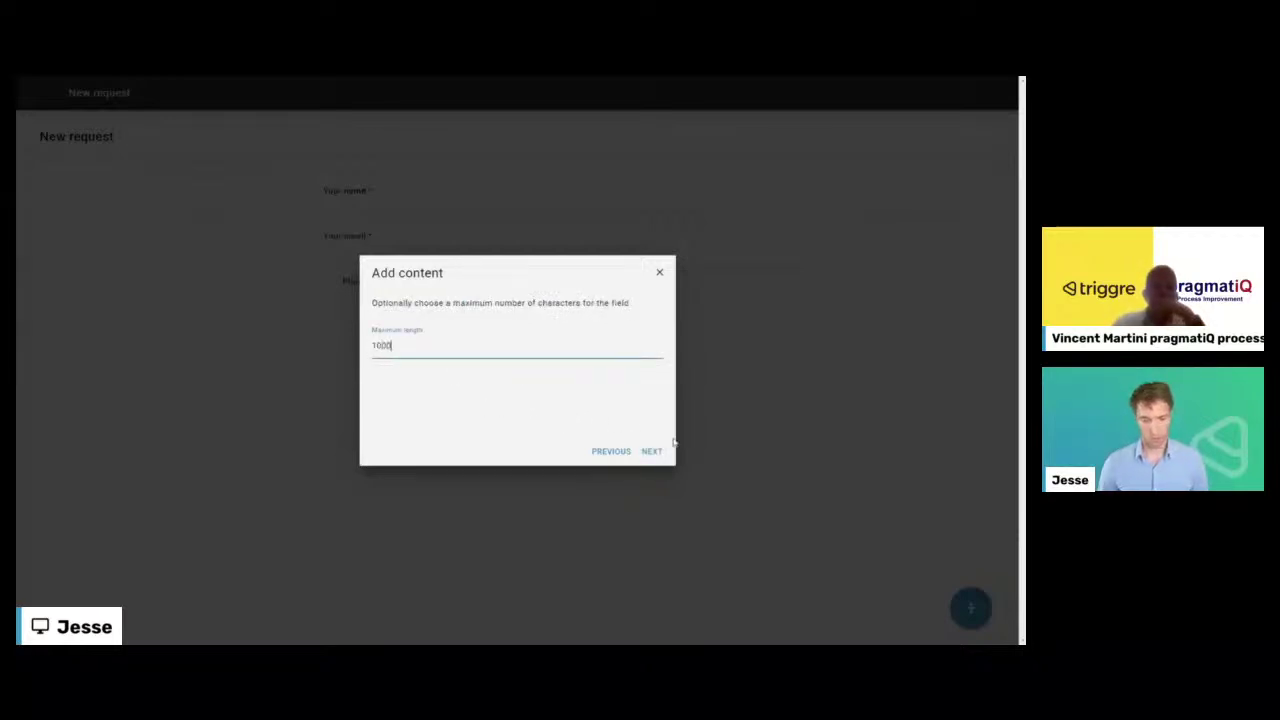
click(650, 451)
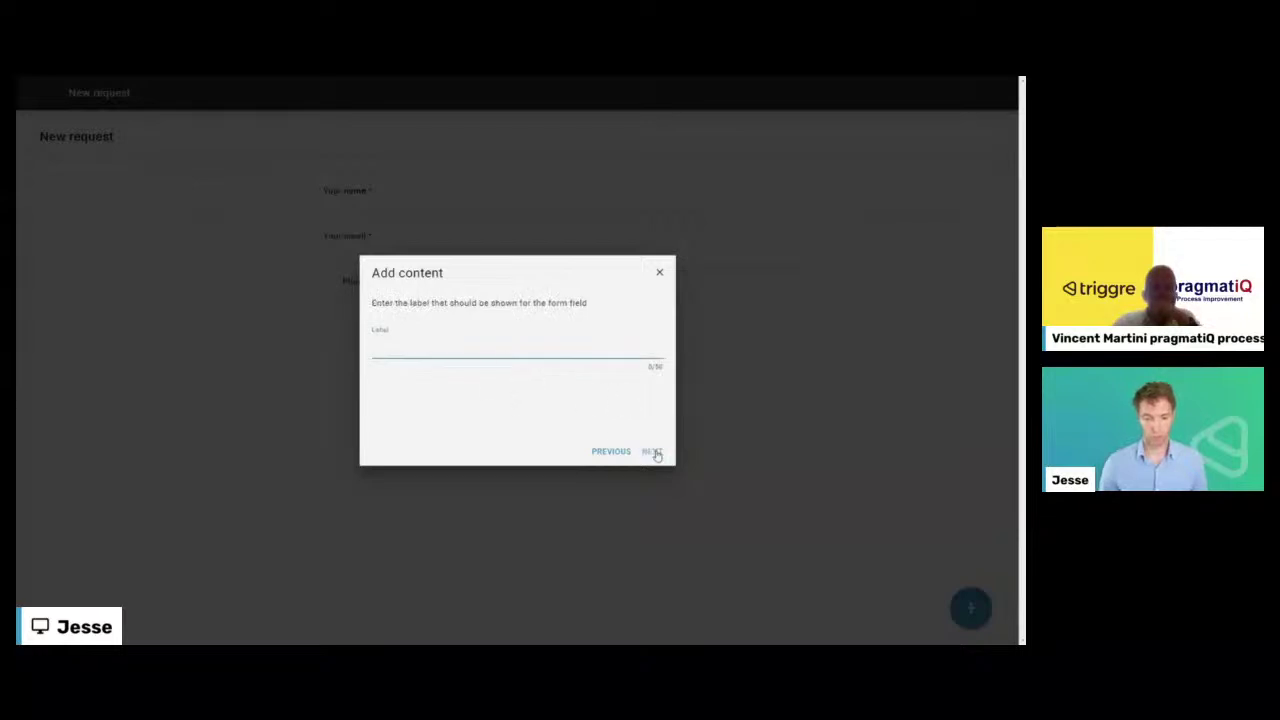
text(Desc)
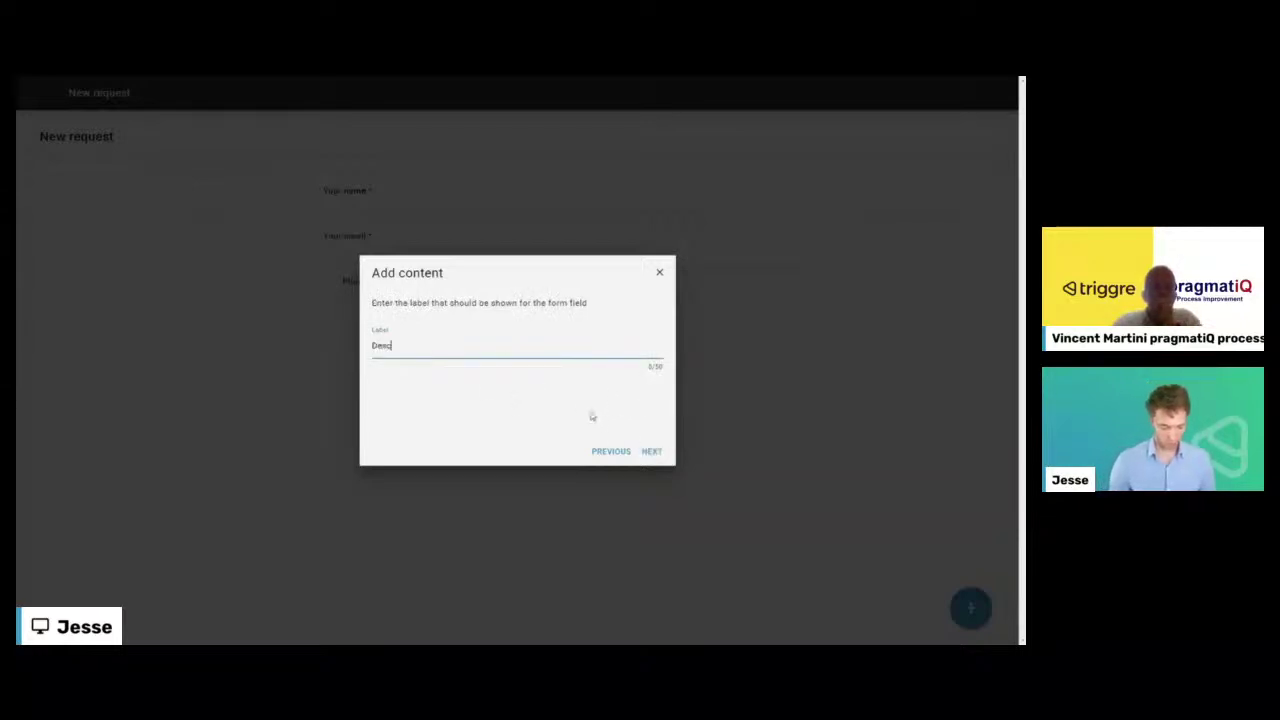
text(ription)
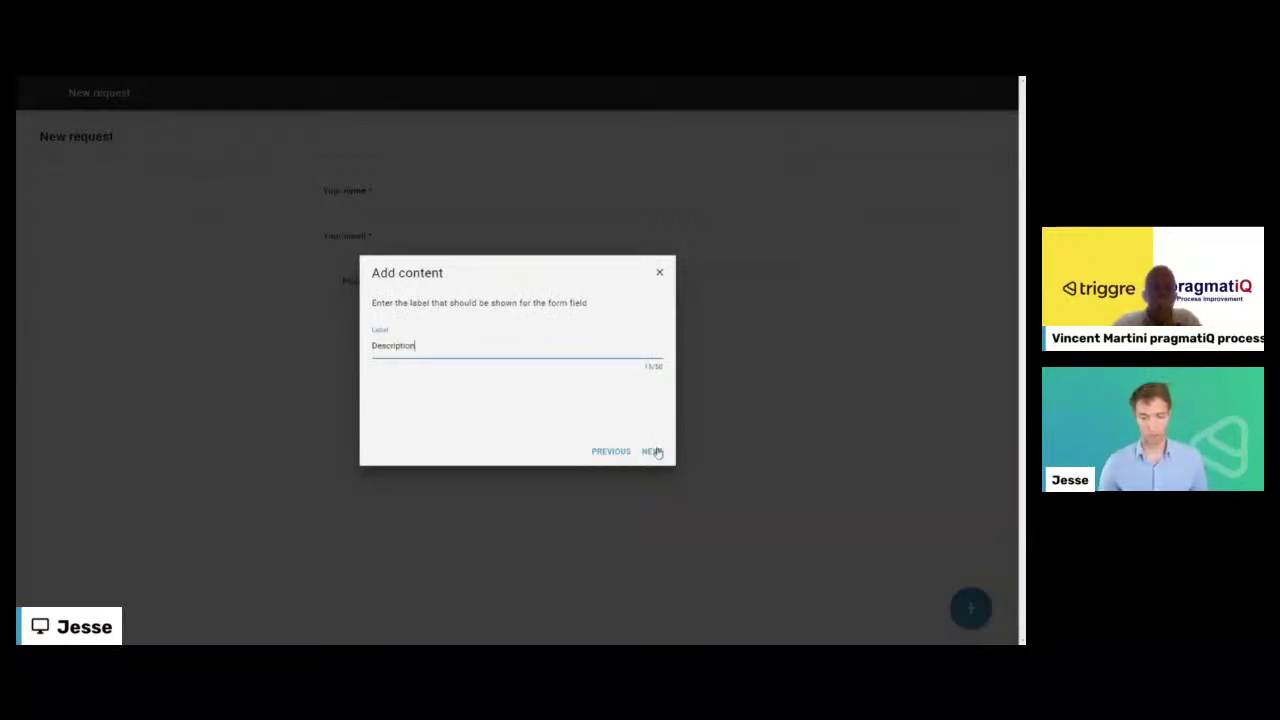
click(652, 451)
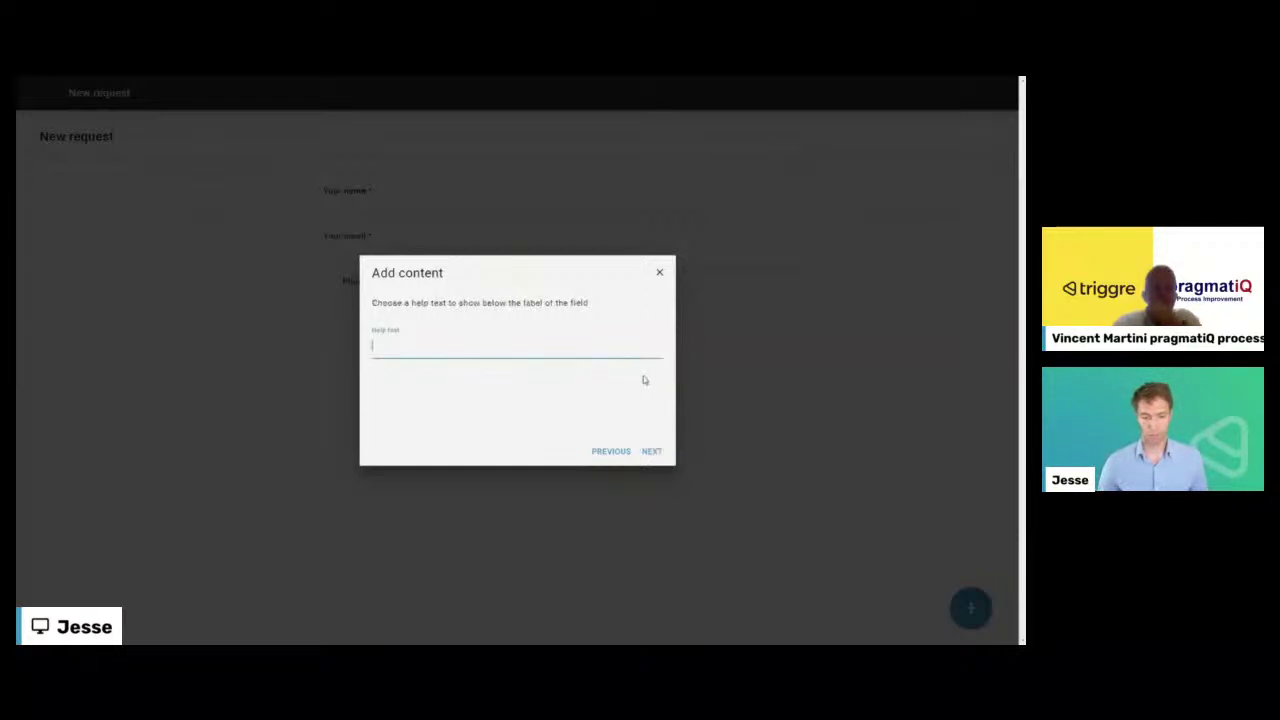
click(652, 452)
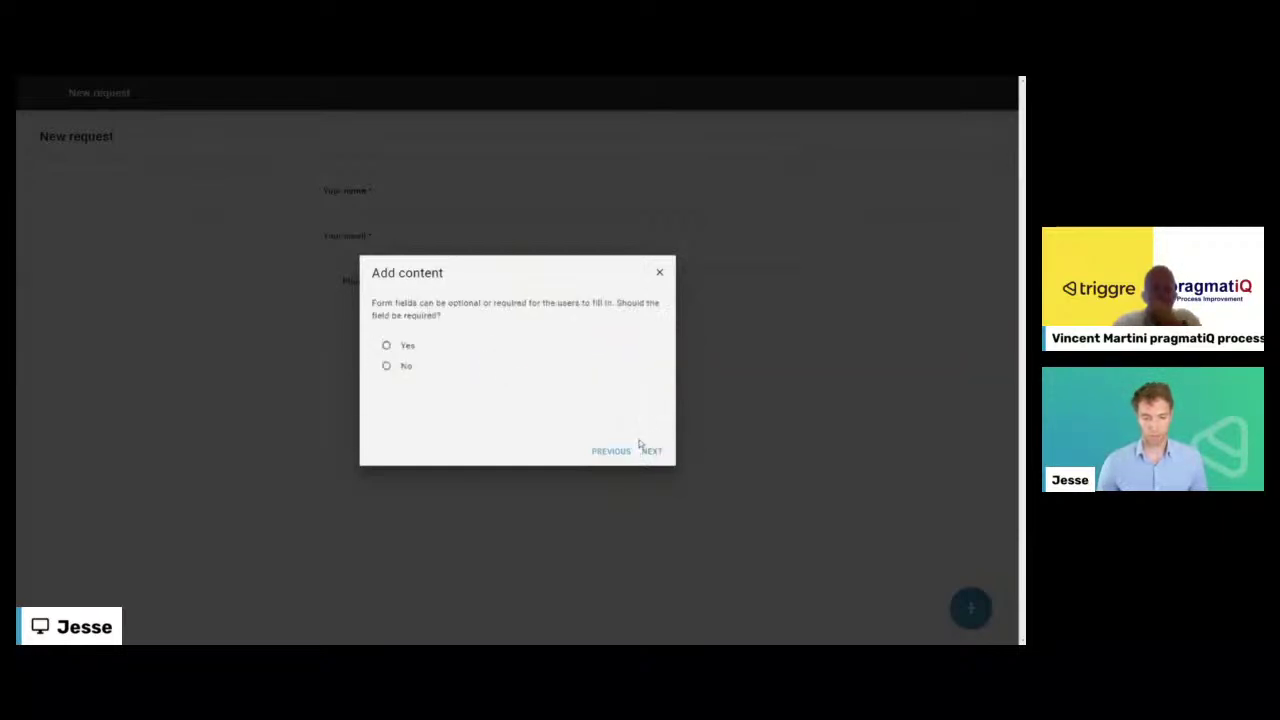
click(398, 345)
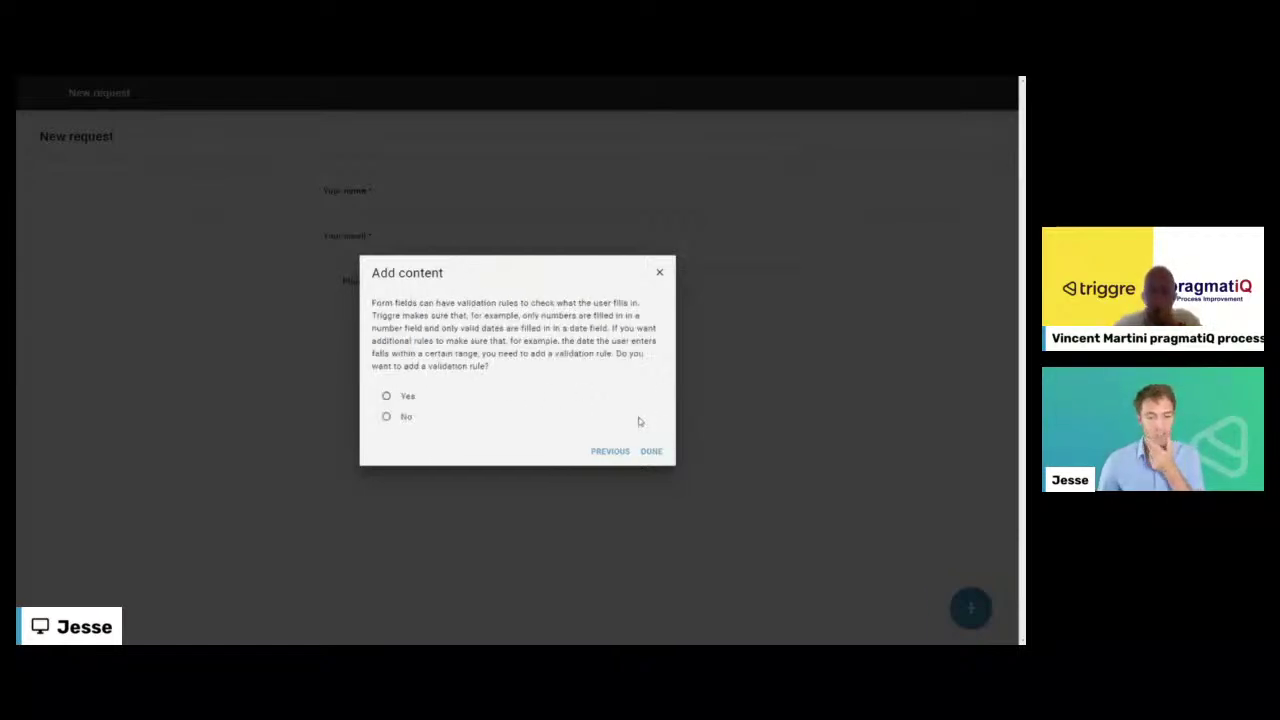
click(386, 416)
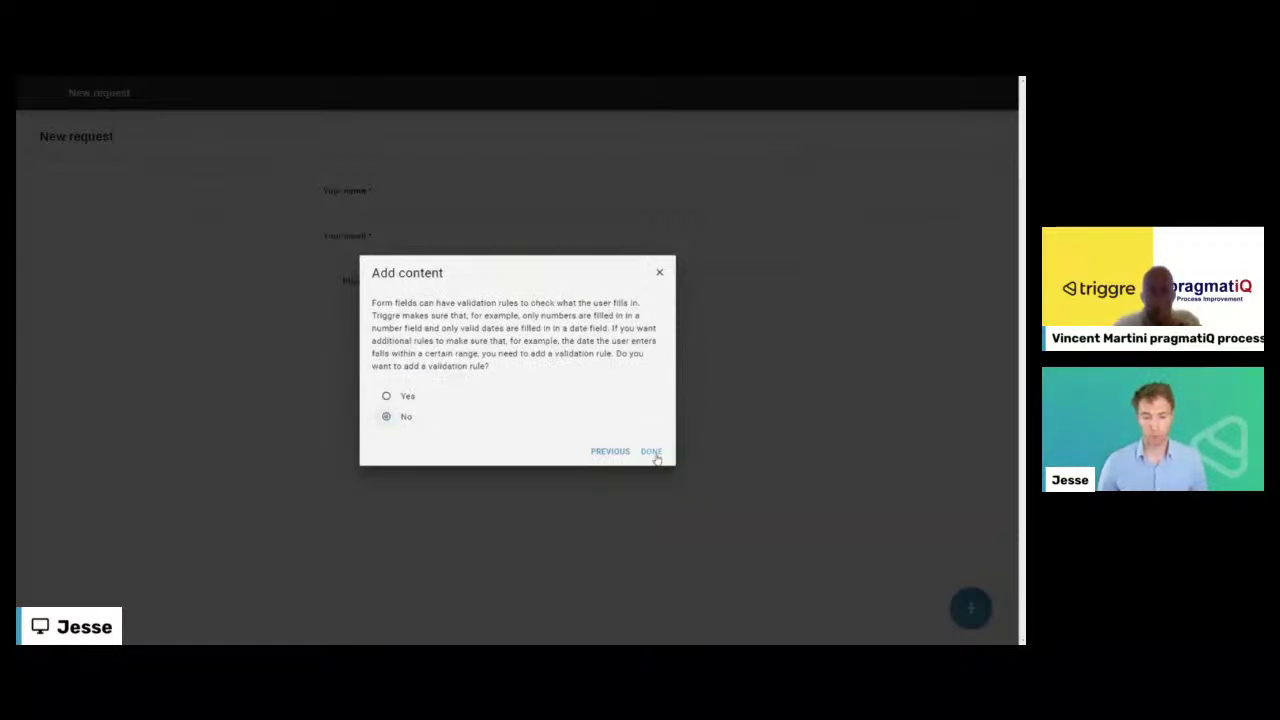
click(651, 452)
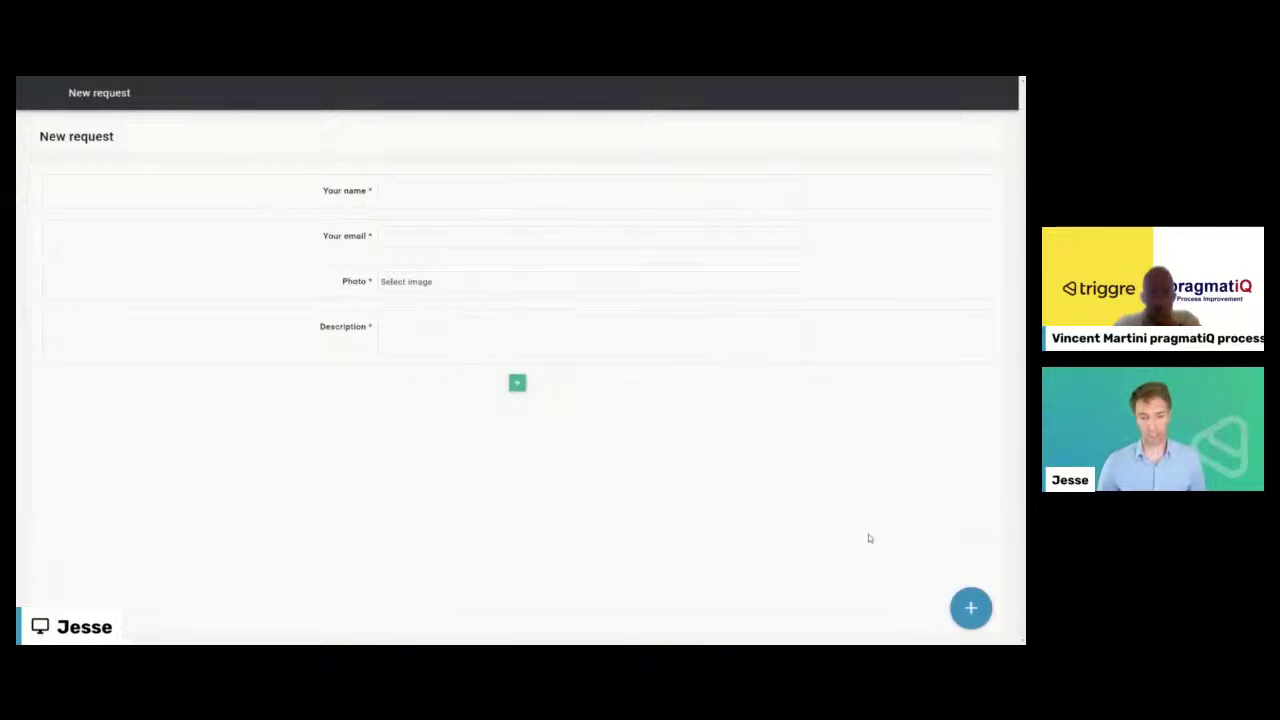
- Return to the flow diagram and start a new step after the New request page
click(966, 604)
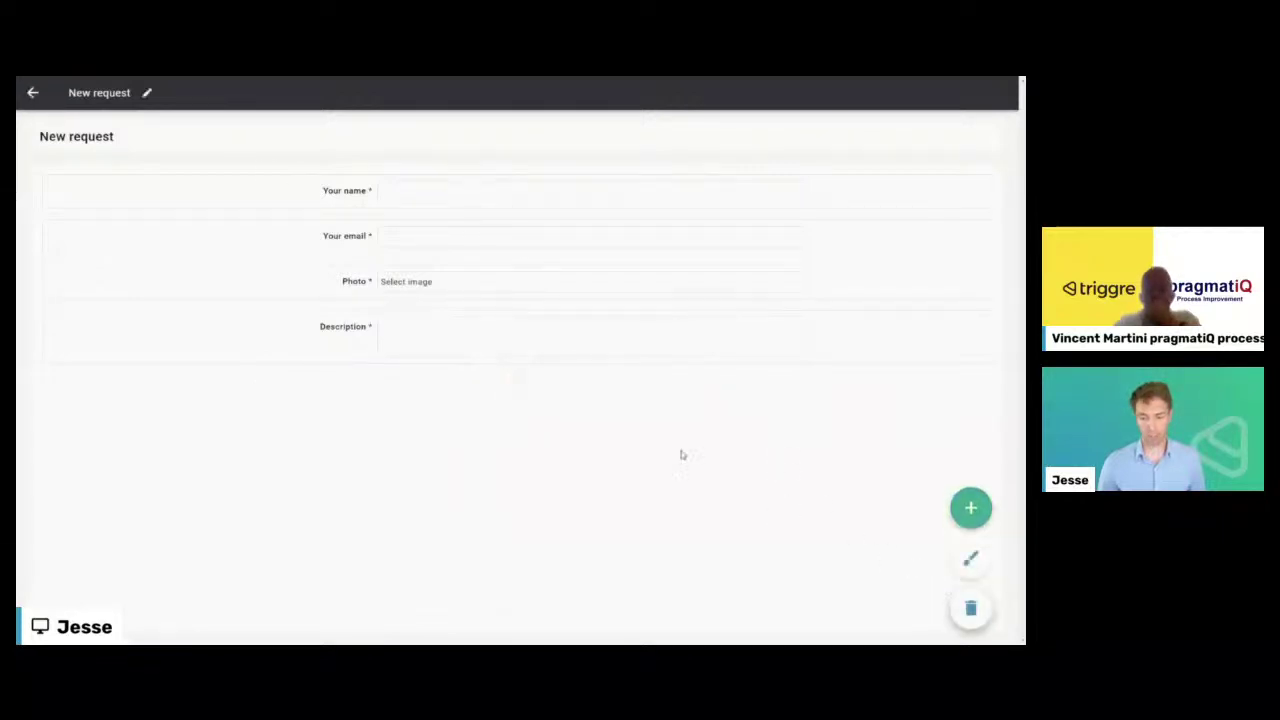
click(33, 95)
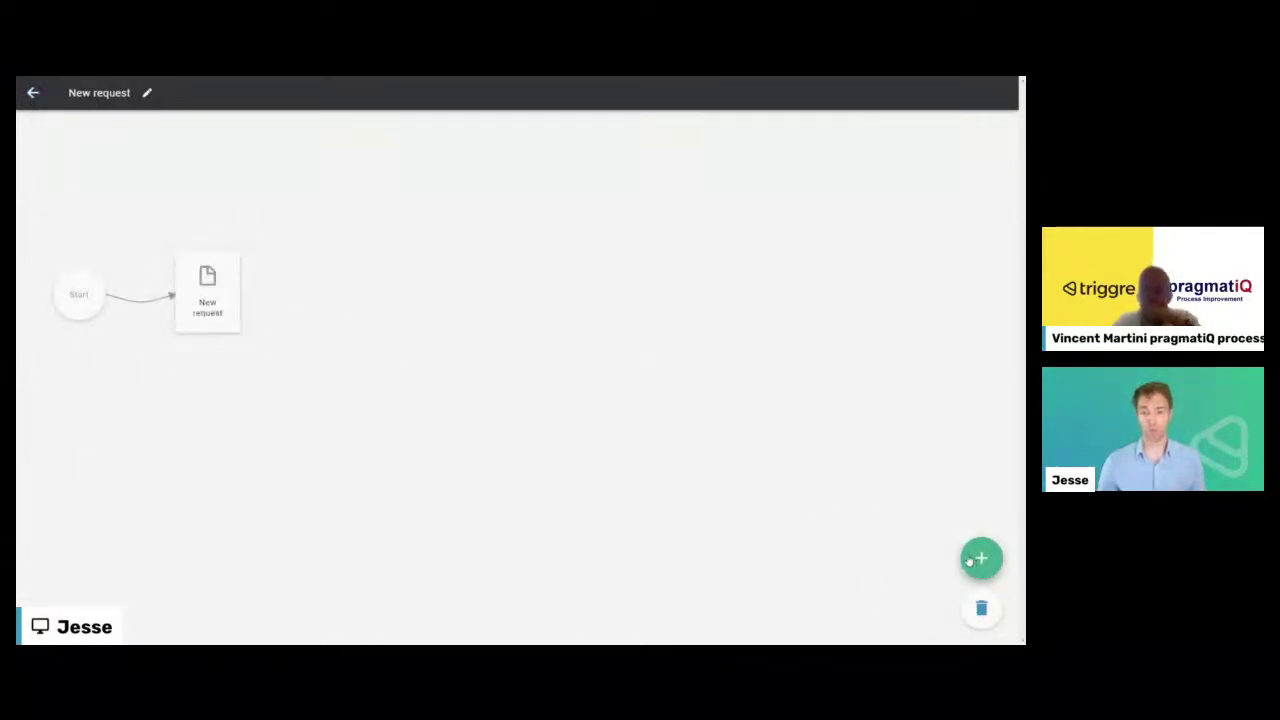
click(205, 292)
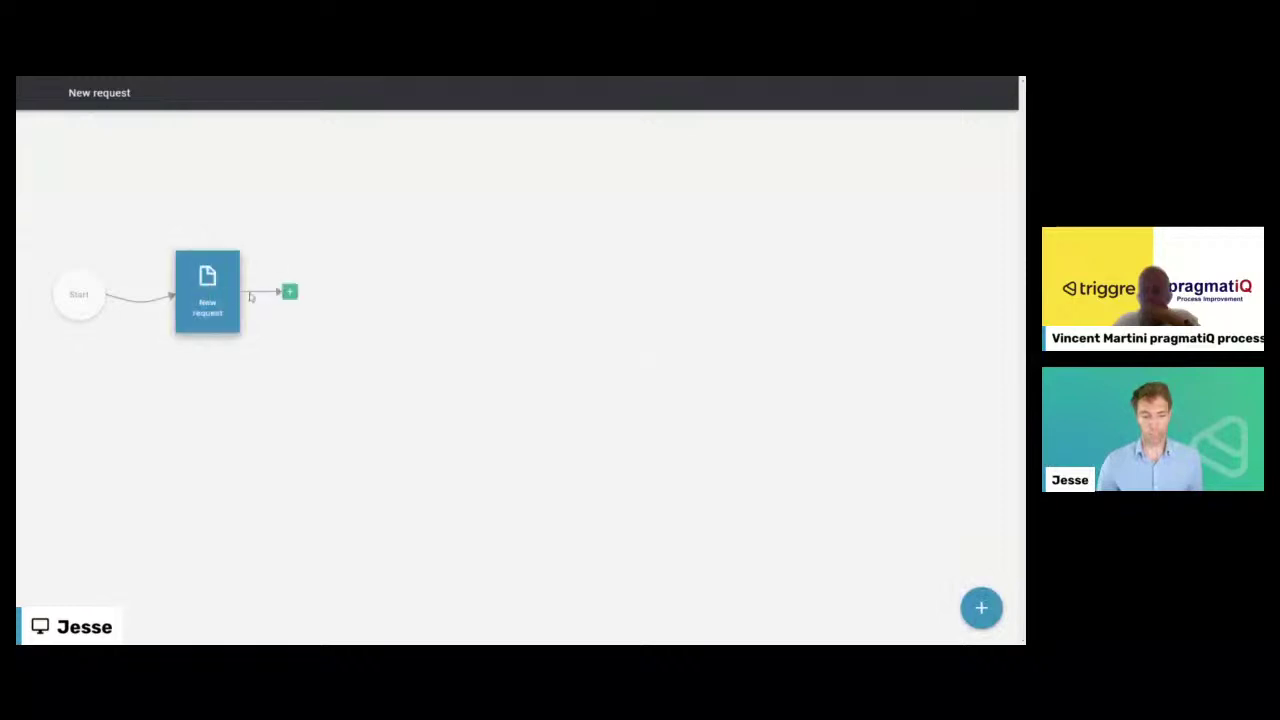
click(289, 292)
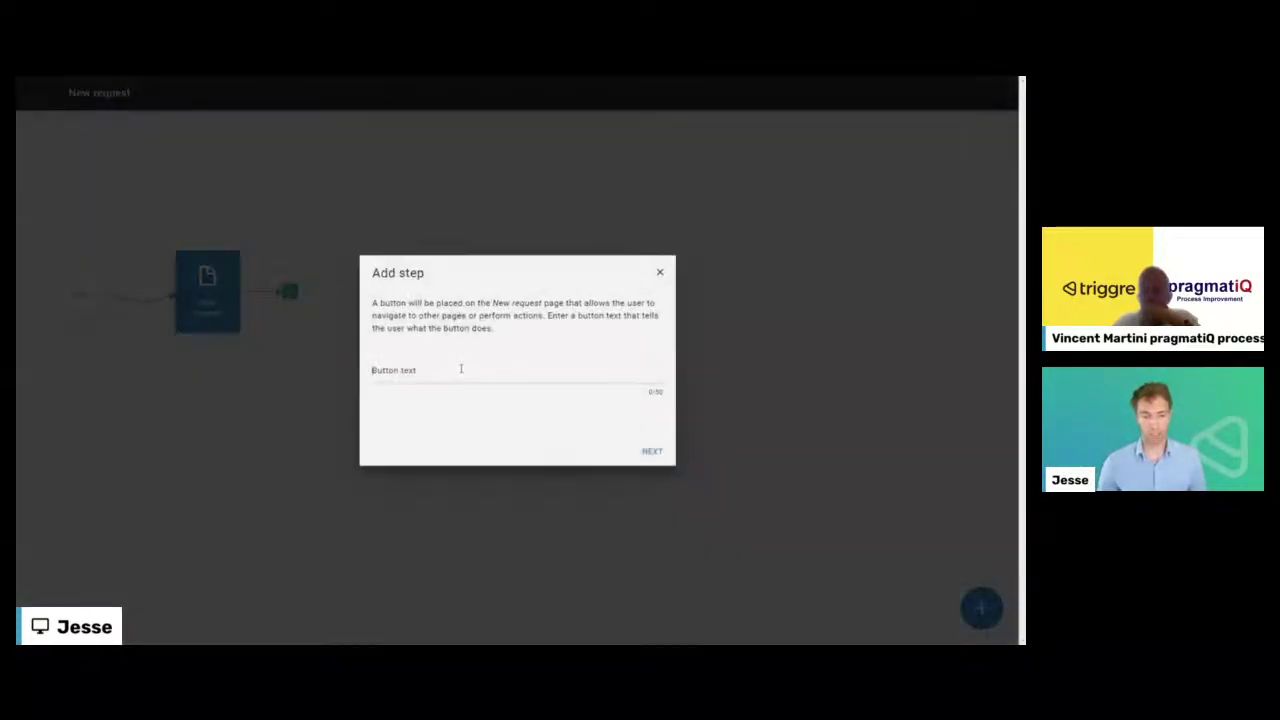
- Create a Submit button that submits the form fields, with no extra rule, leading to a new flow part
click(458, 369)
text(Submit)
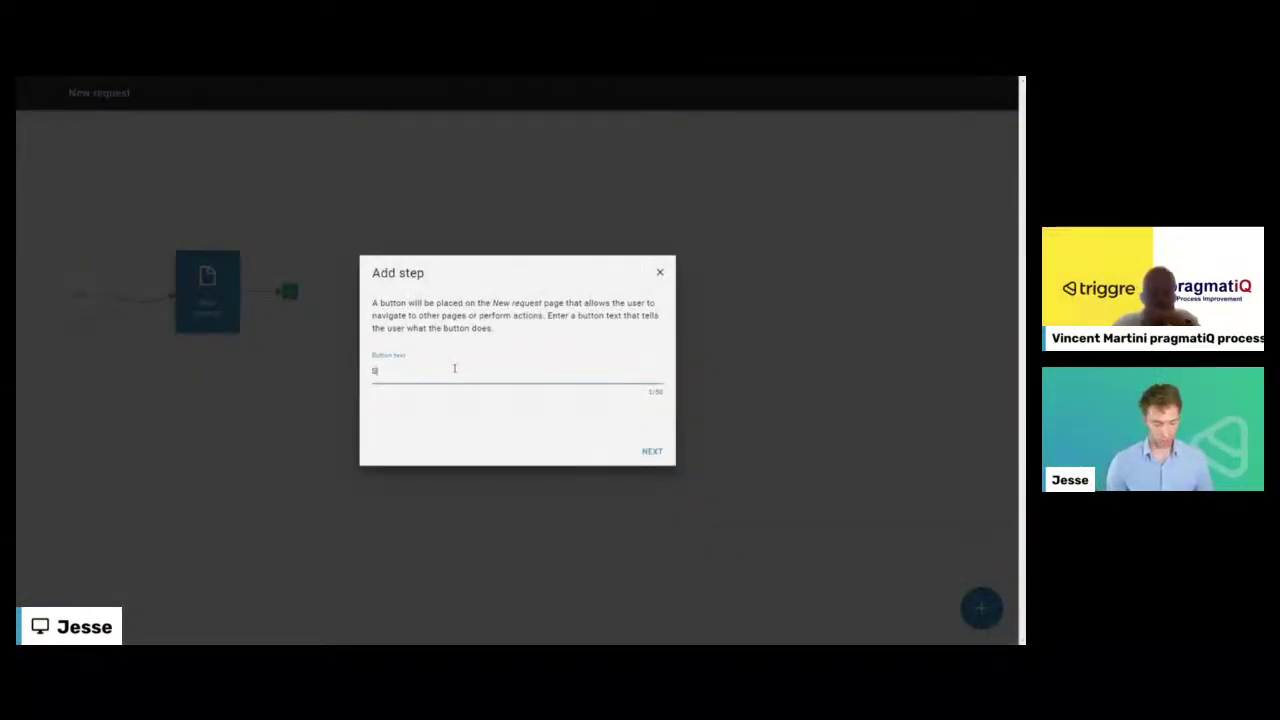
click(653, 451)
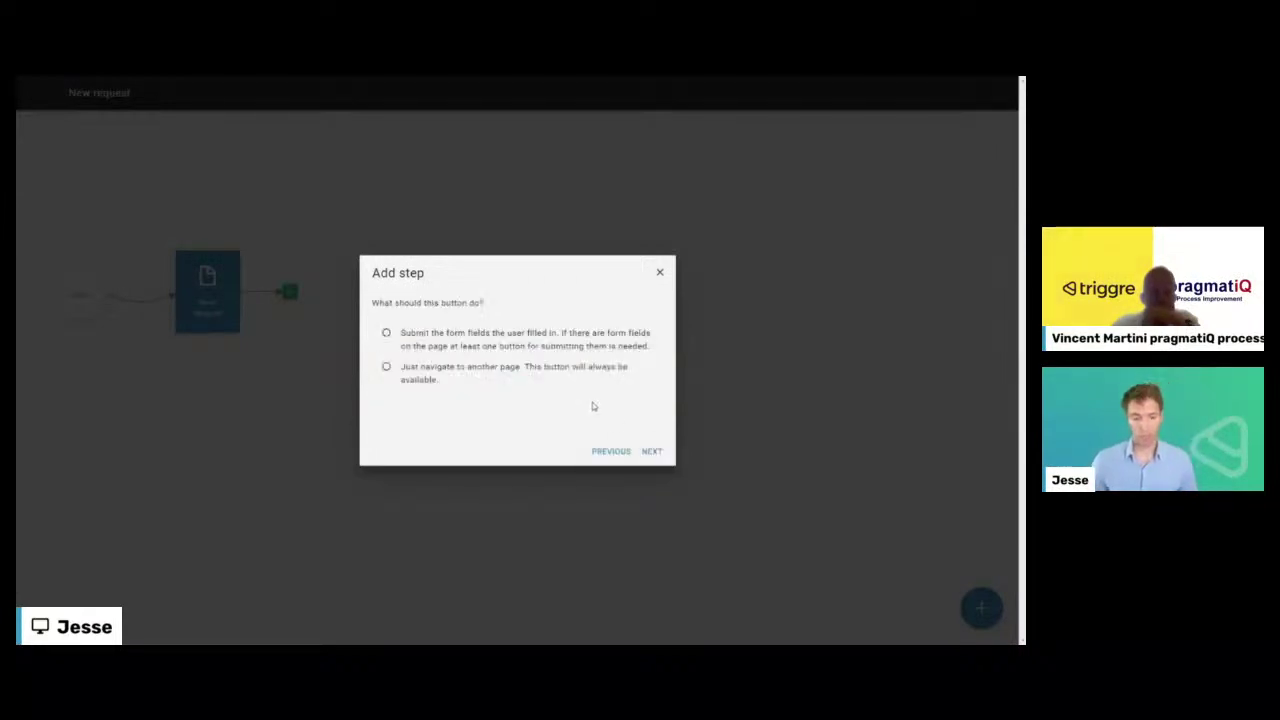
click(450, 343)
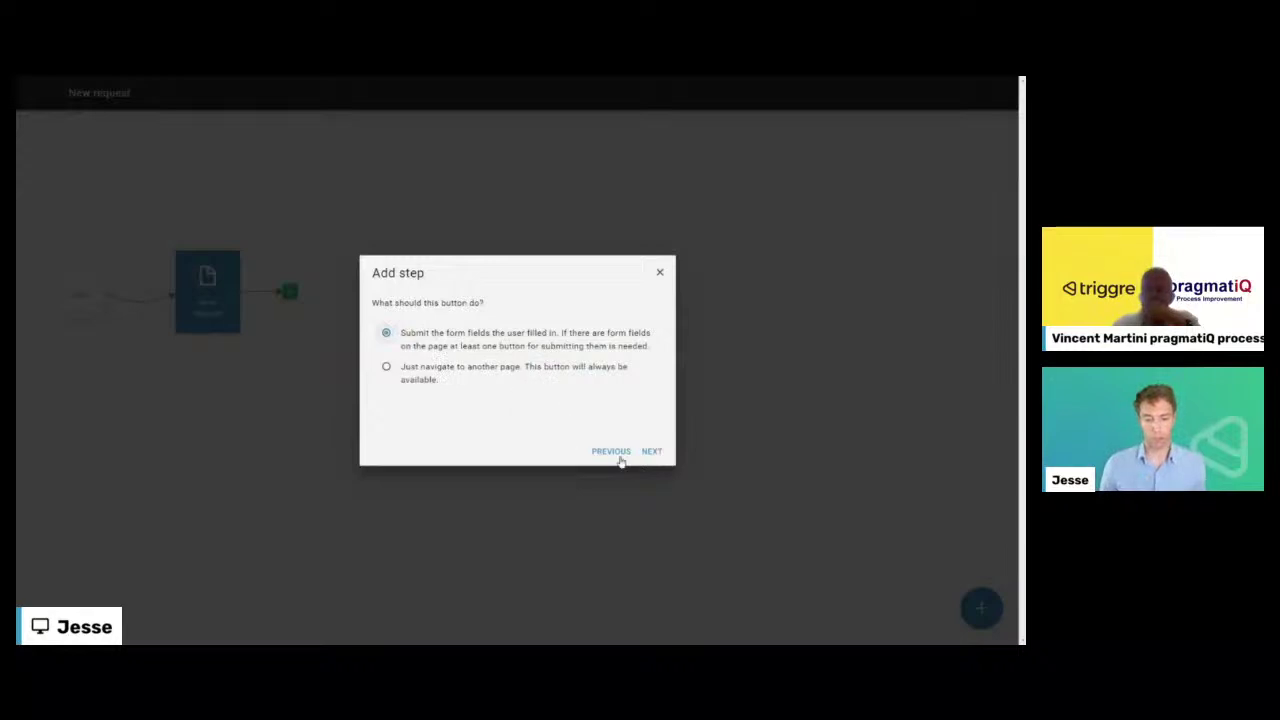
click(656, 454)
click(426, 346)
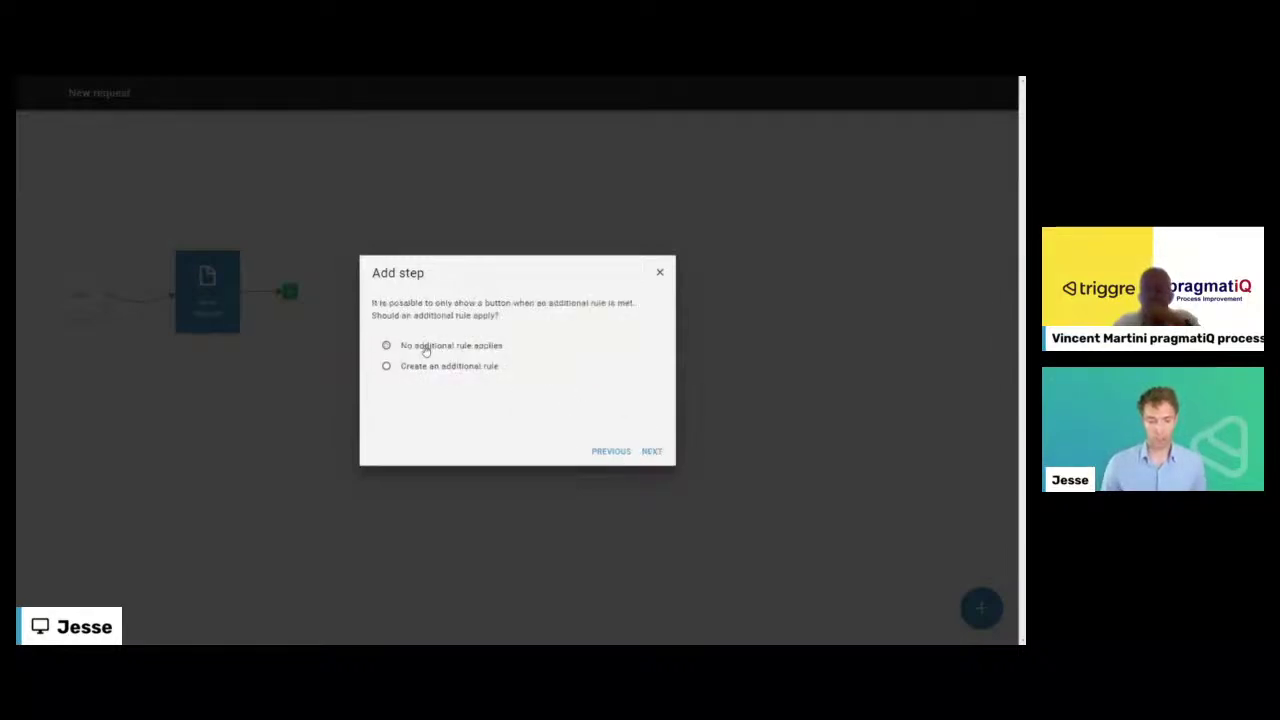
click(650, 452)
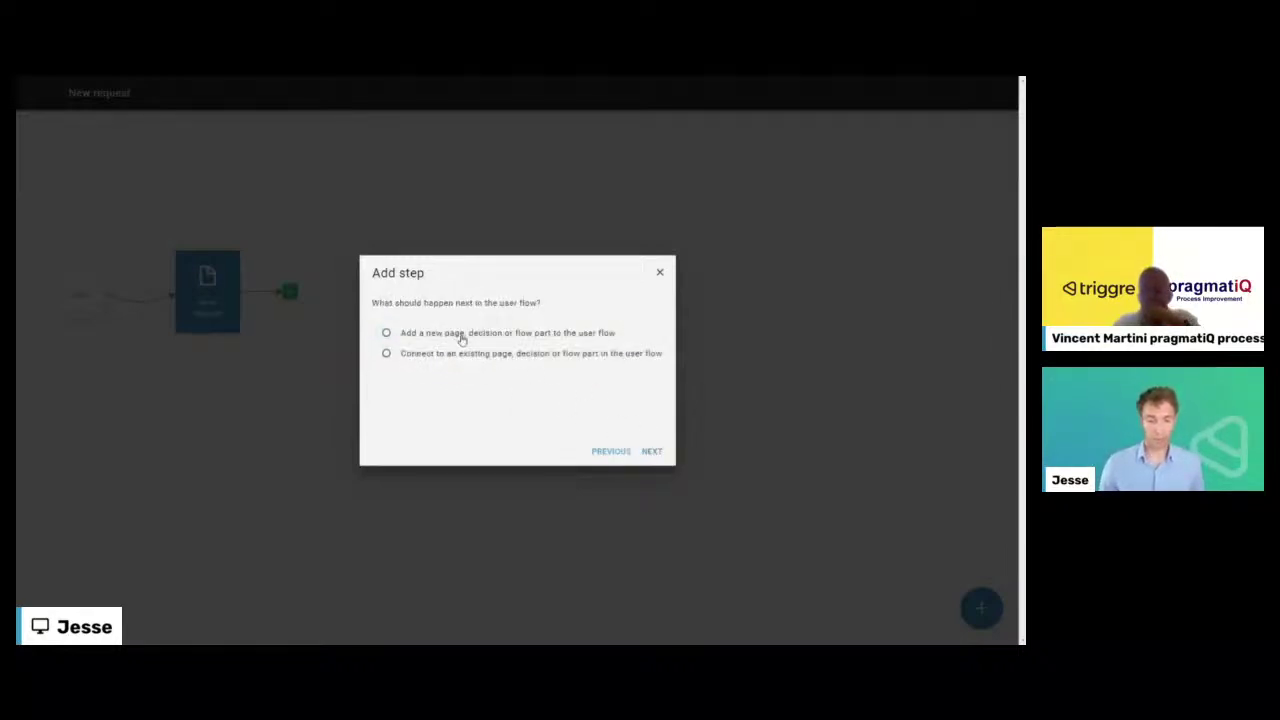
click(652, 452)
click(530, 366)
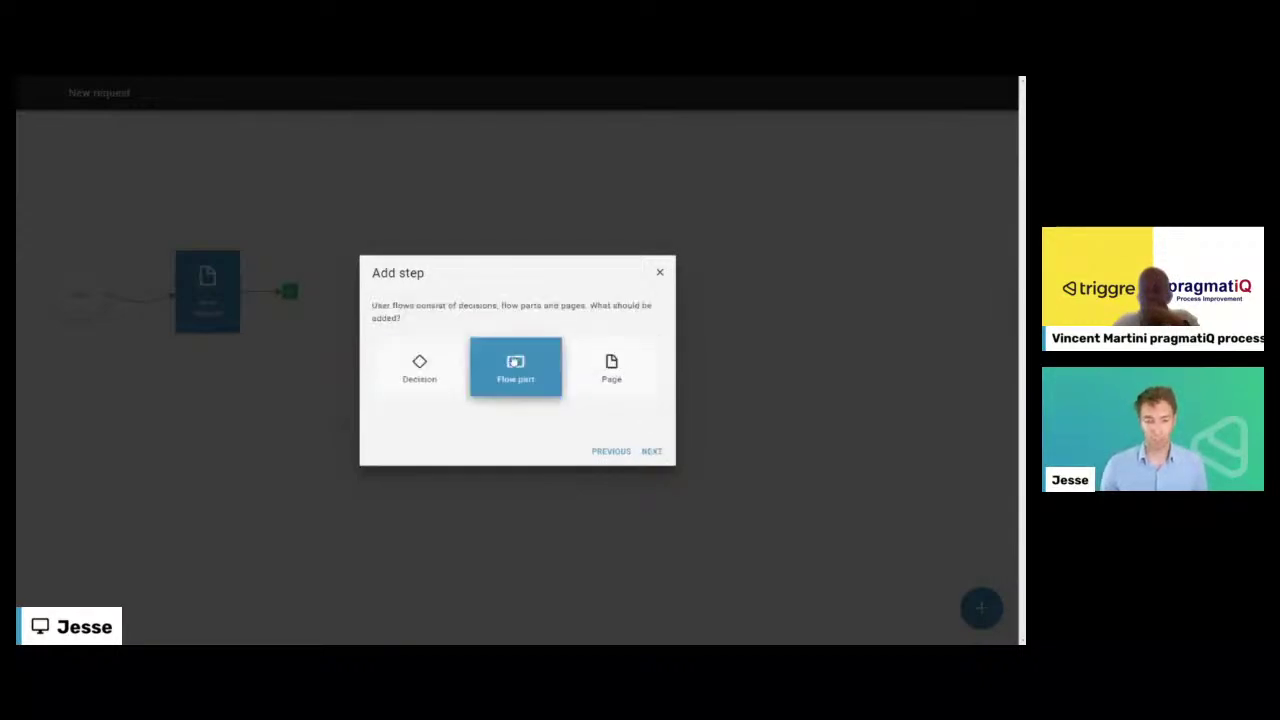
click(419, 368)
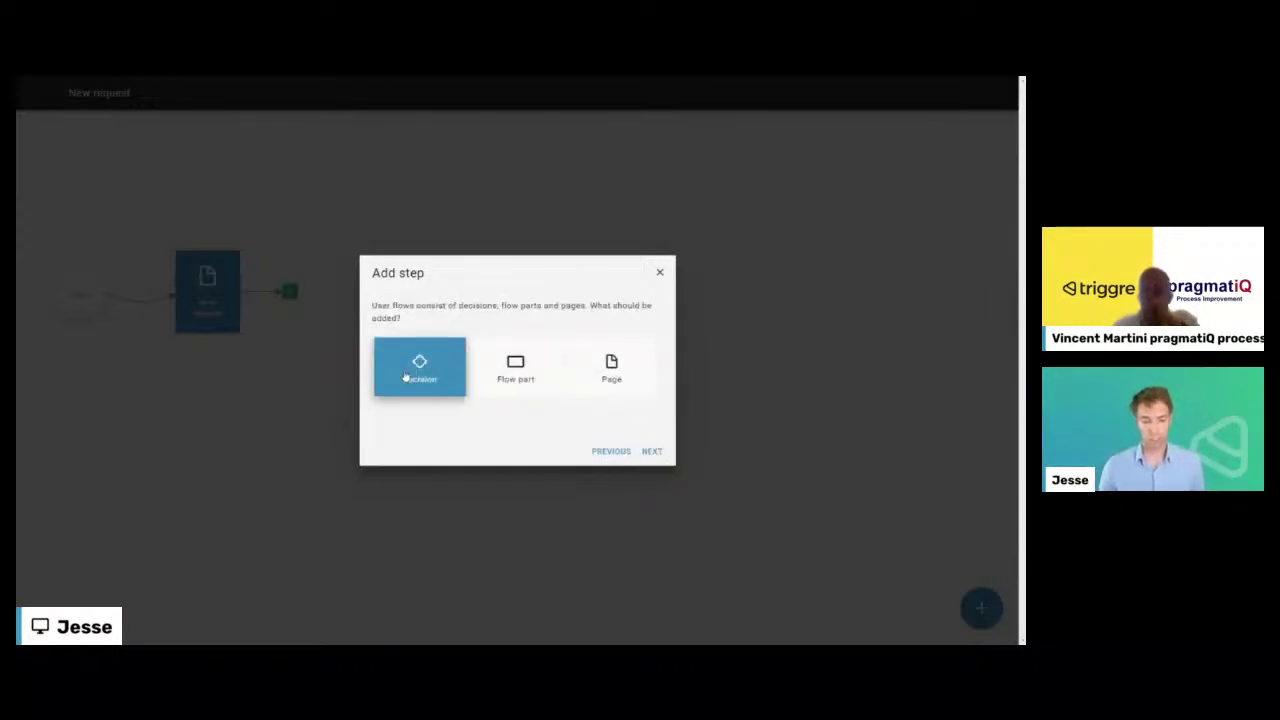
click(515, 368)
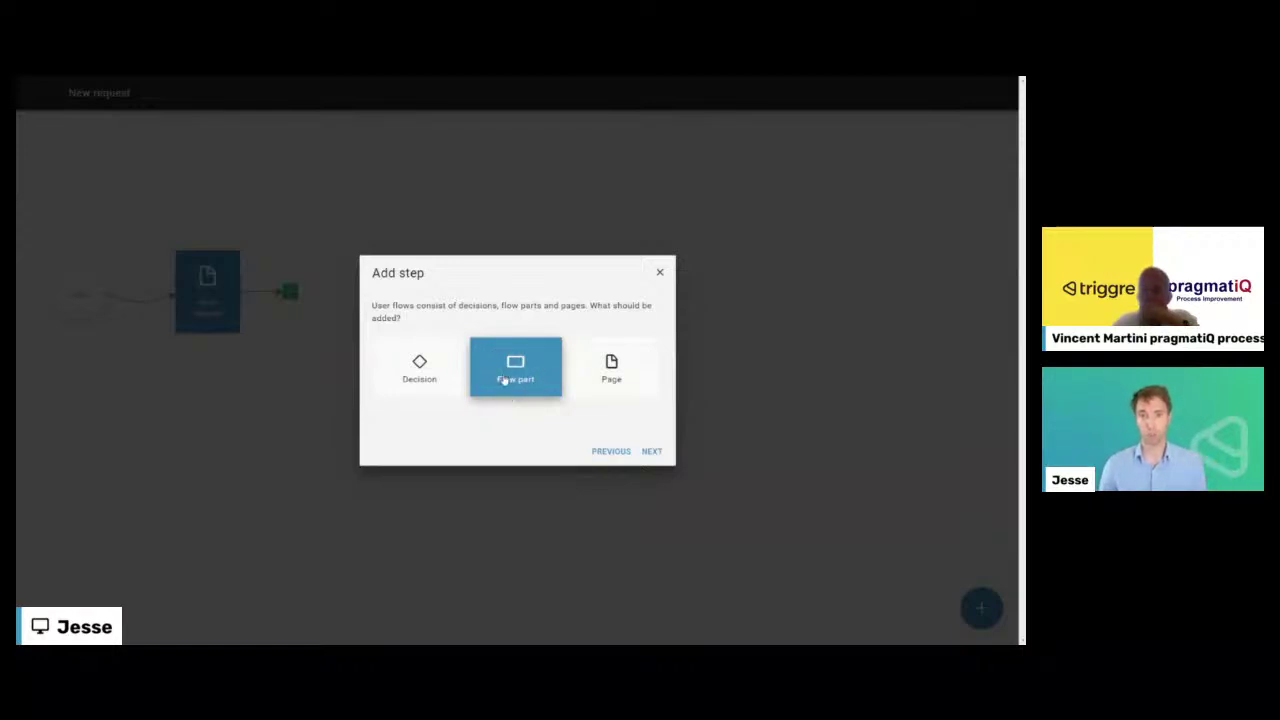
- Choose the Create Request flow part as the step after Submit
click(650, 452)
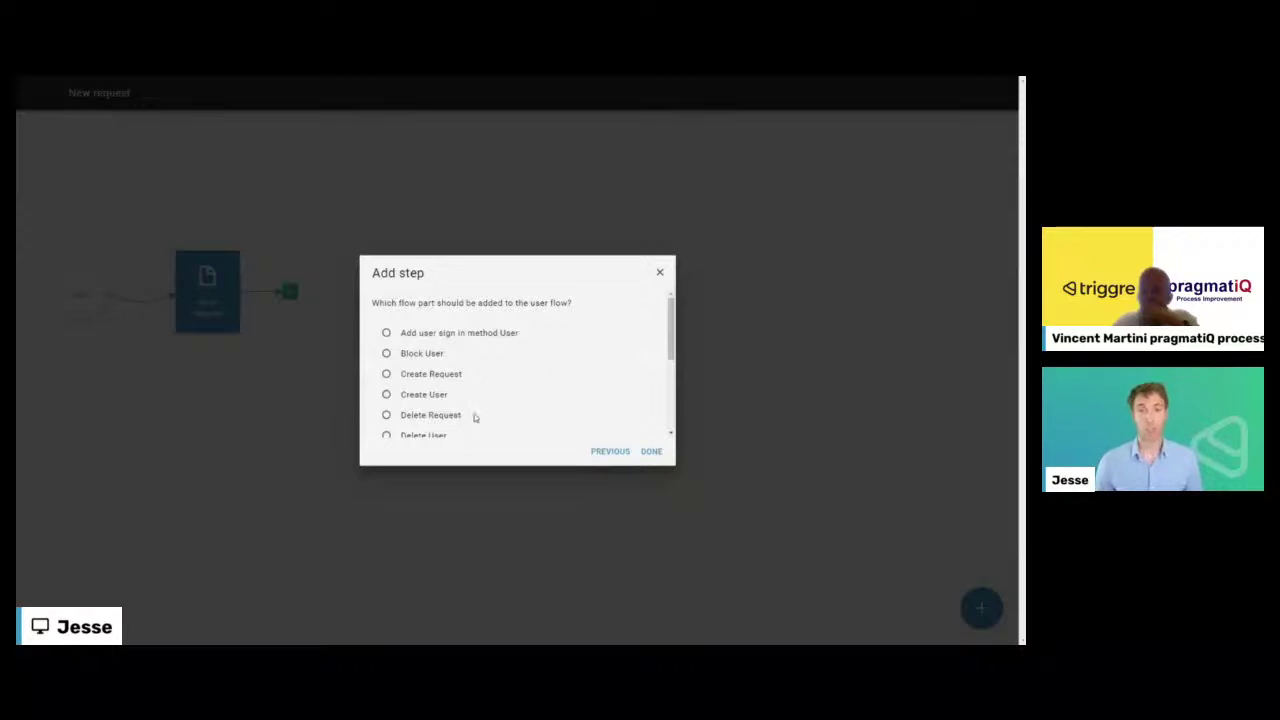
scroll(460, 390, down, 2)
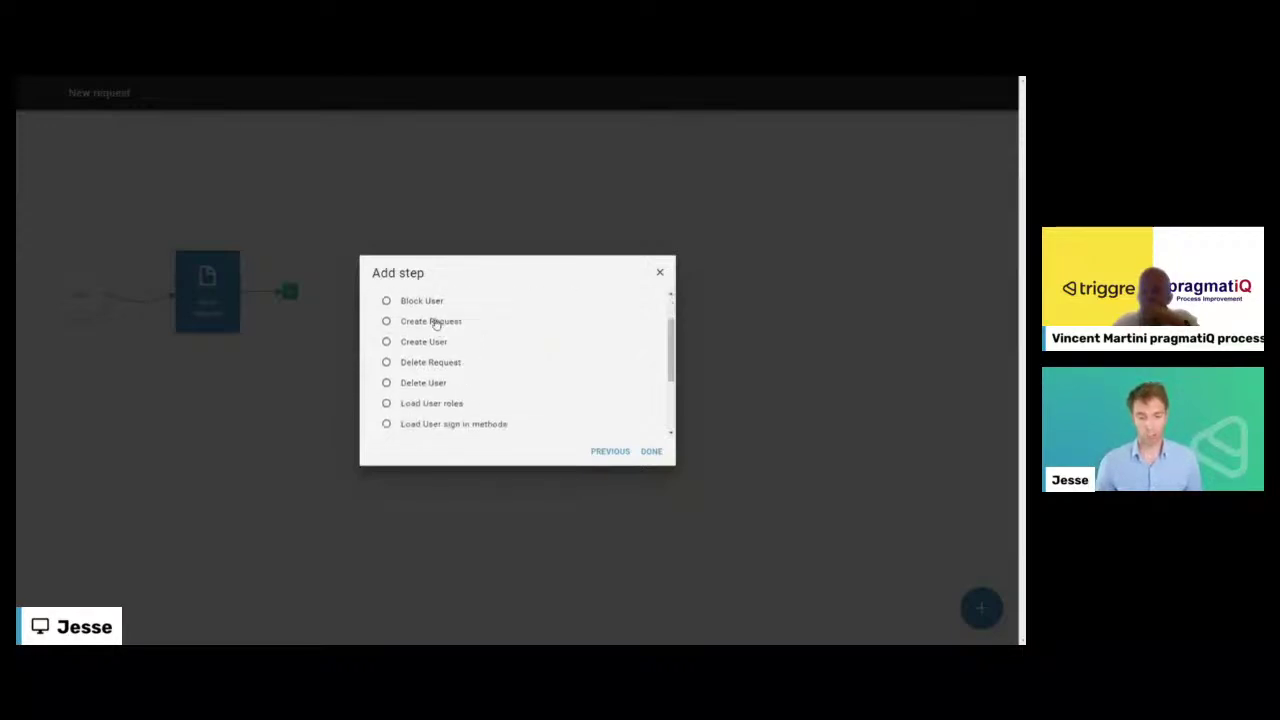
click(436, 322)
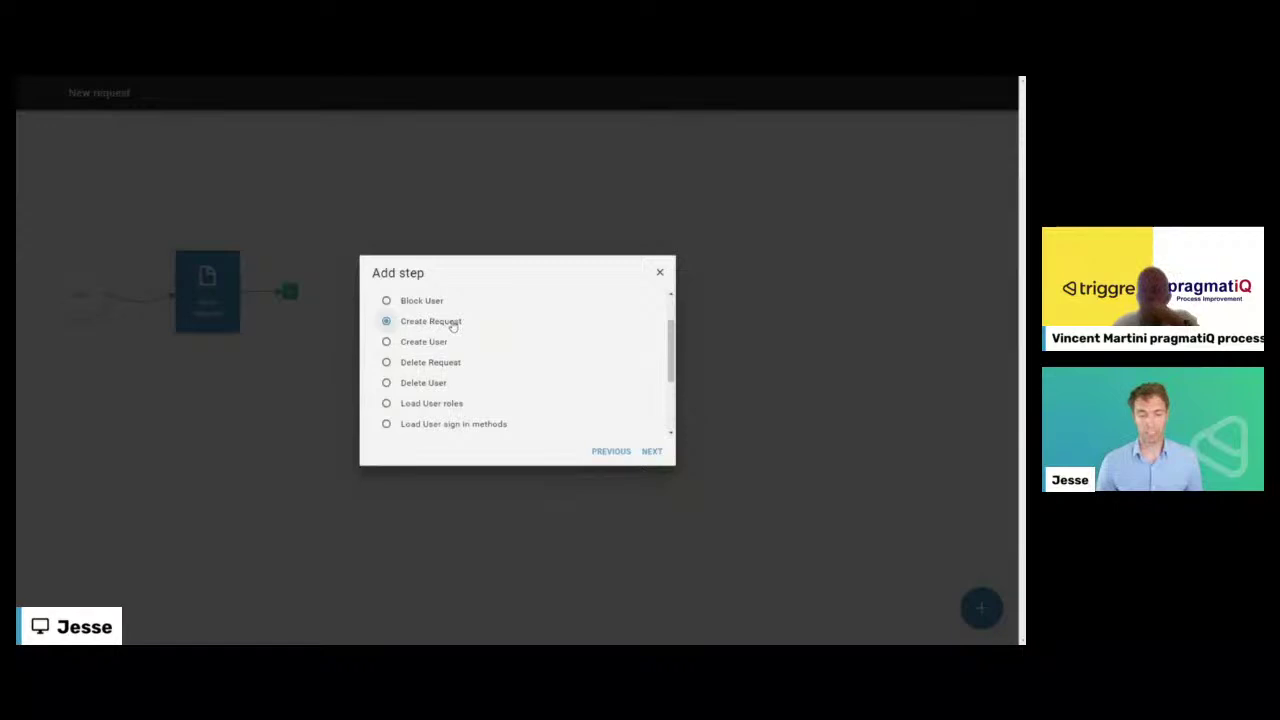
click(650, 452)
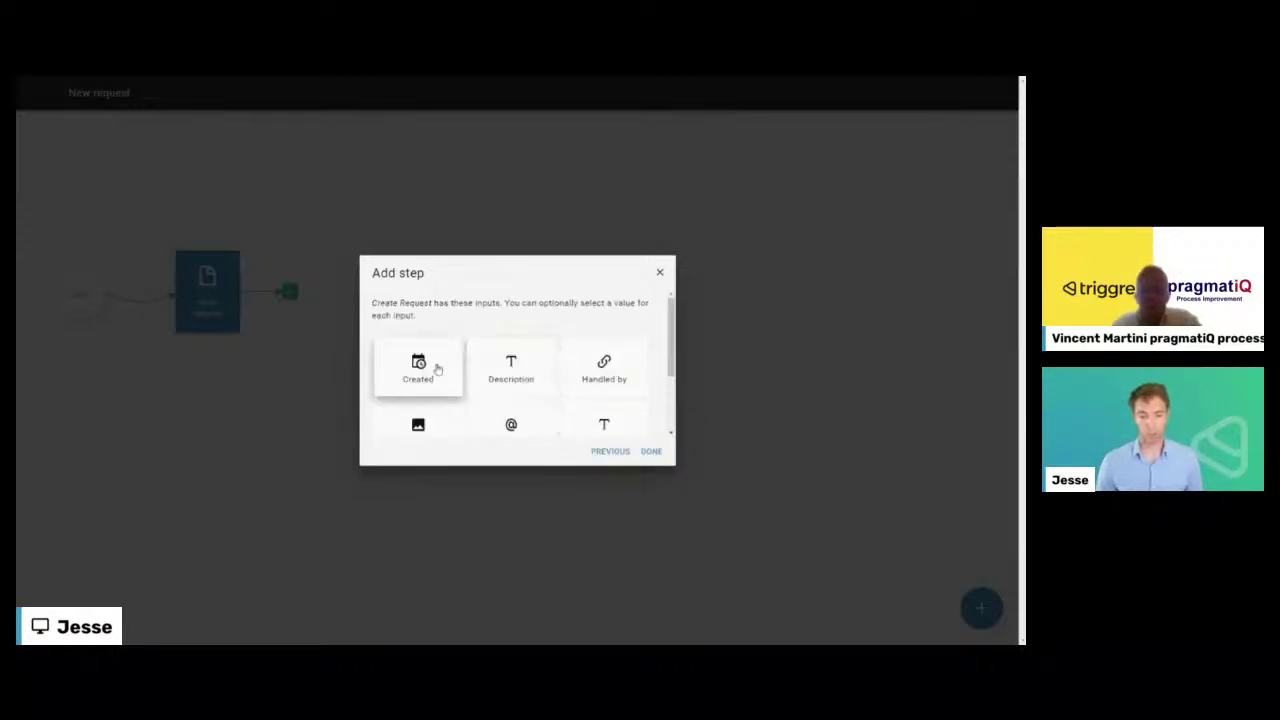
- Set Create Request's Created input to Current Date and Time
scroll(514, 374, down, 2)
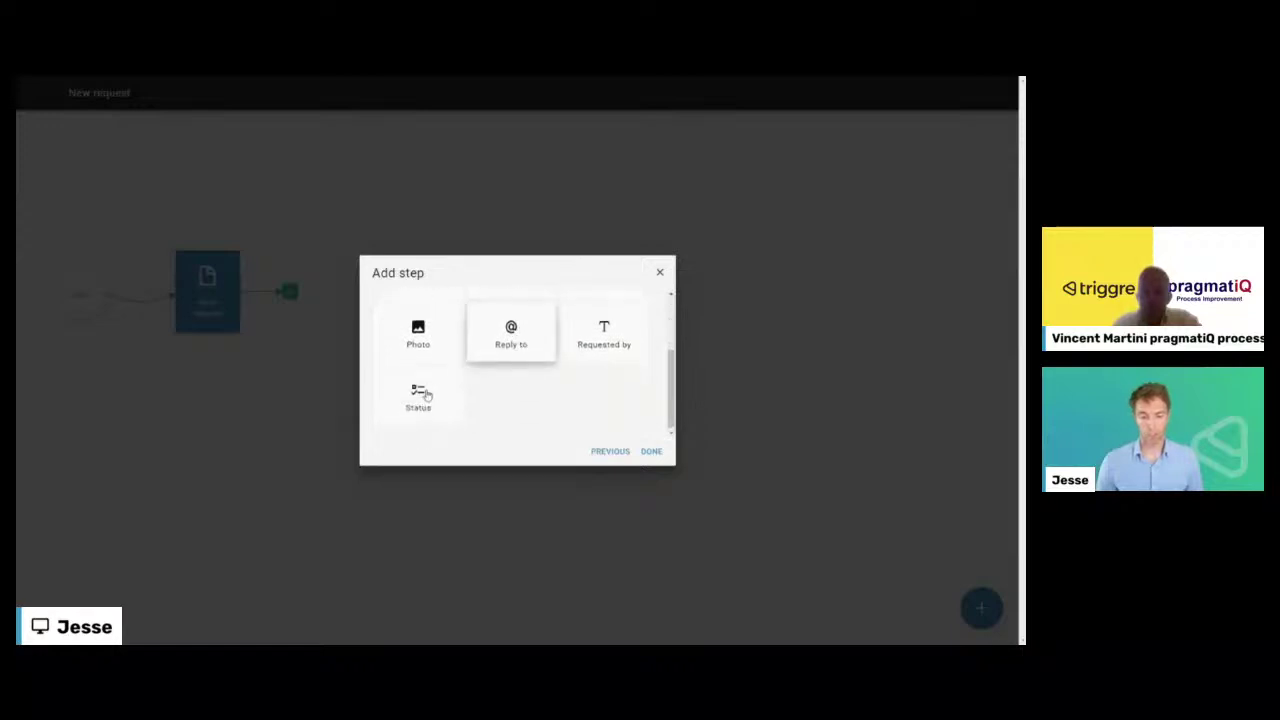
scroll(512, 380, up, 3)
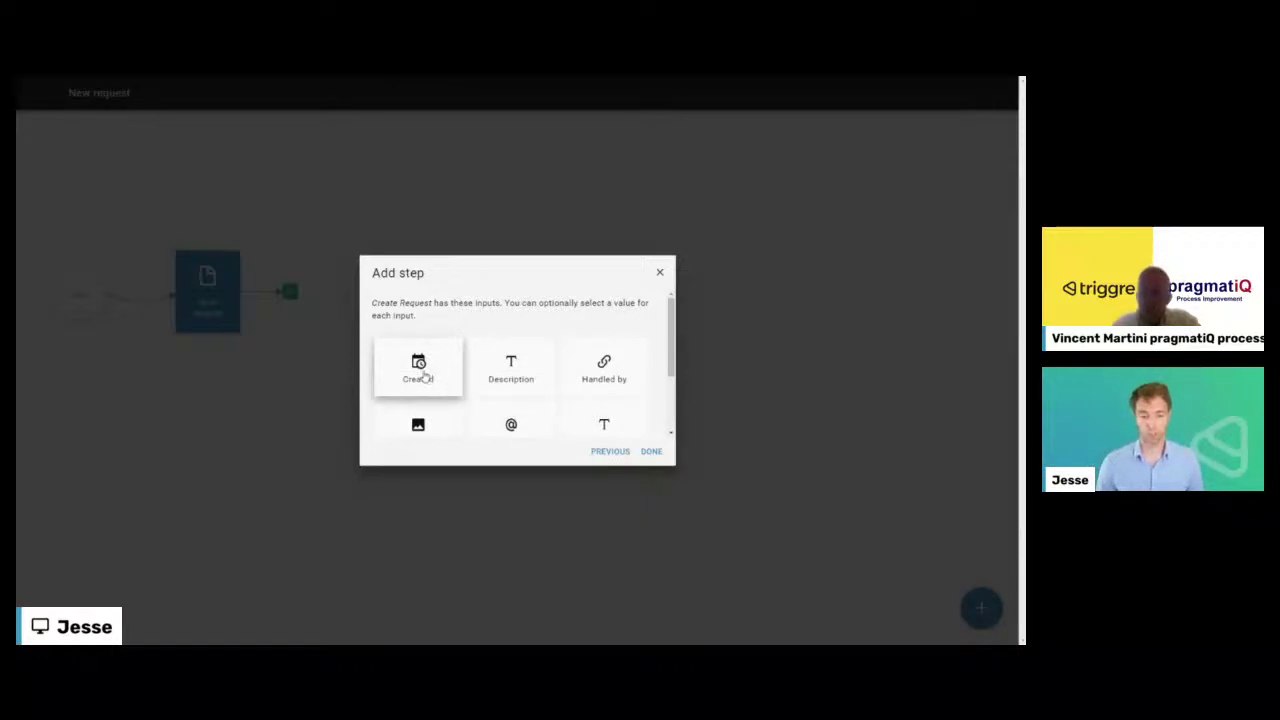
click(427, 376)
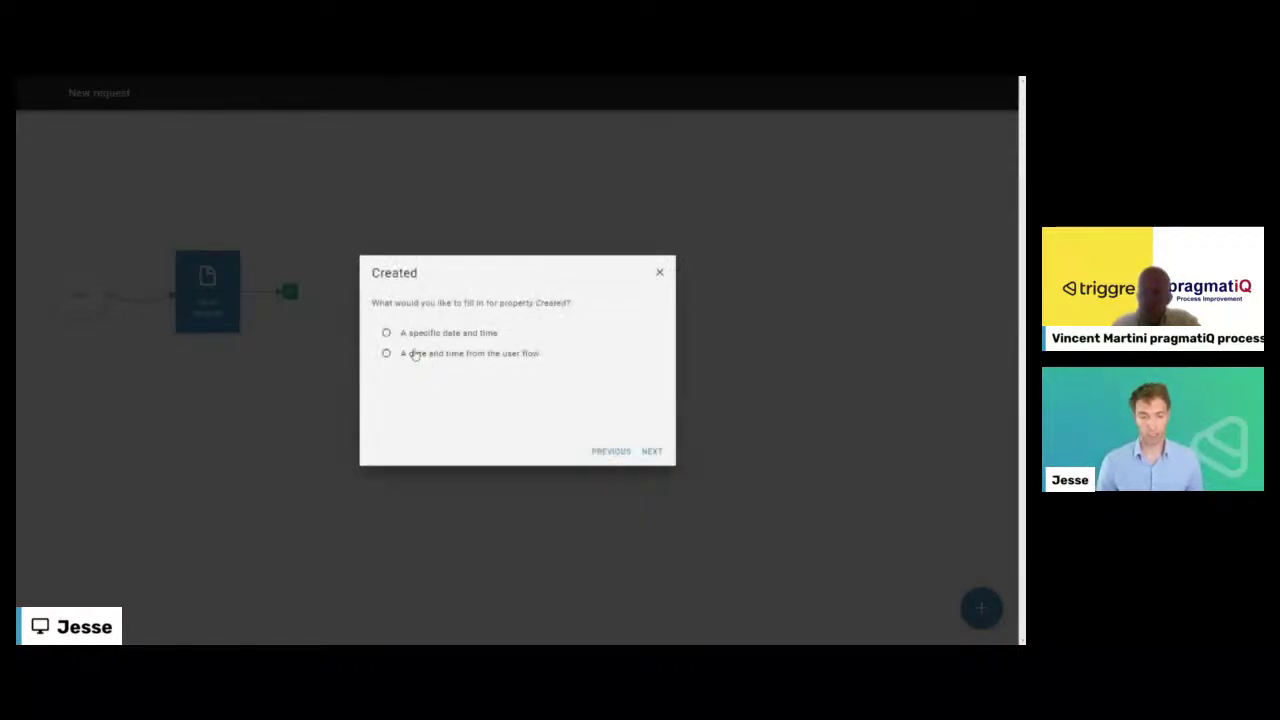
click(416, 354)
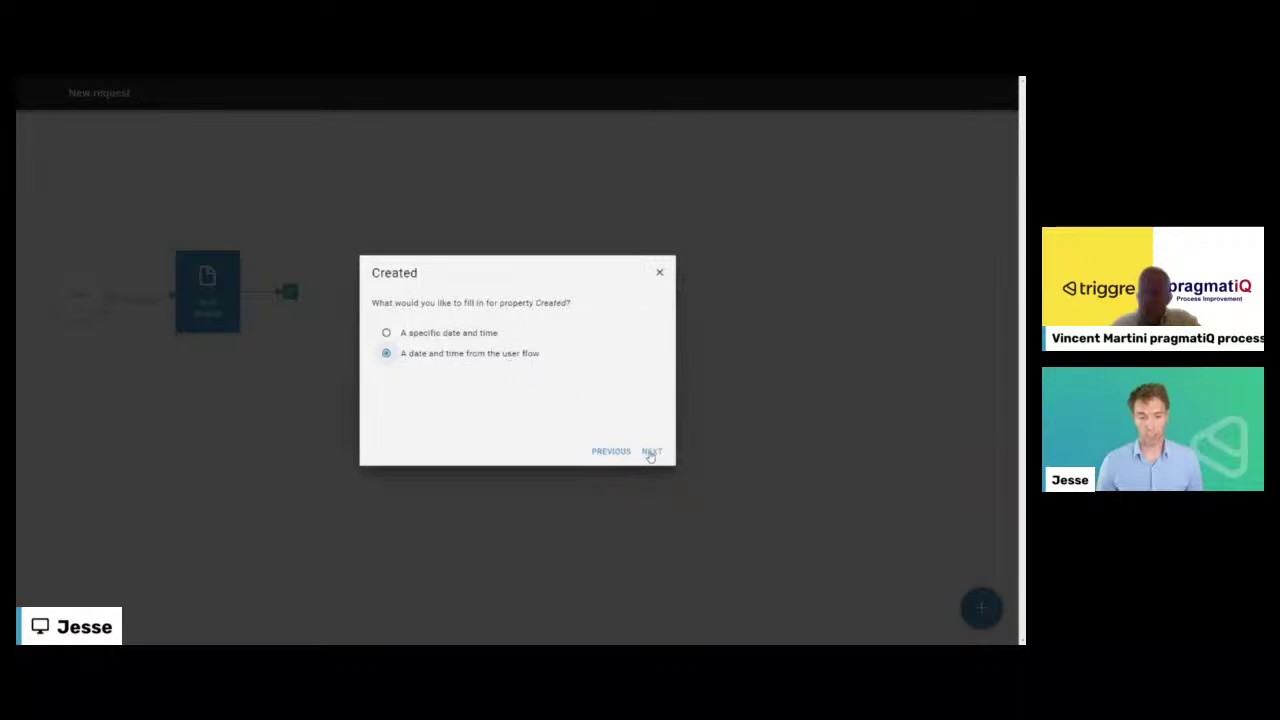
click(651, 452)
click(381, 334)
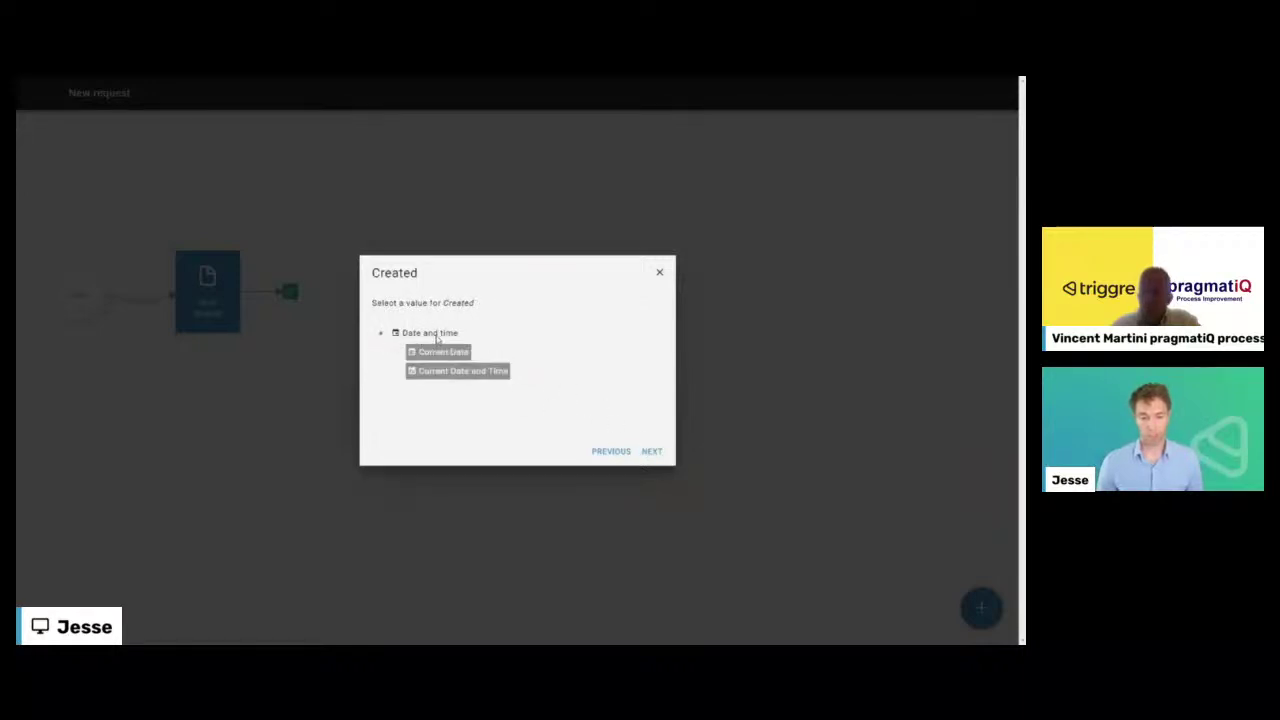
click(472, 374)
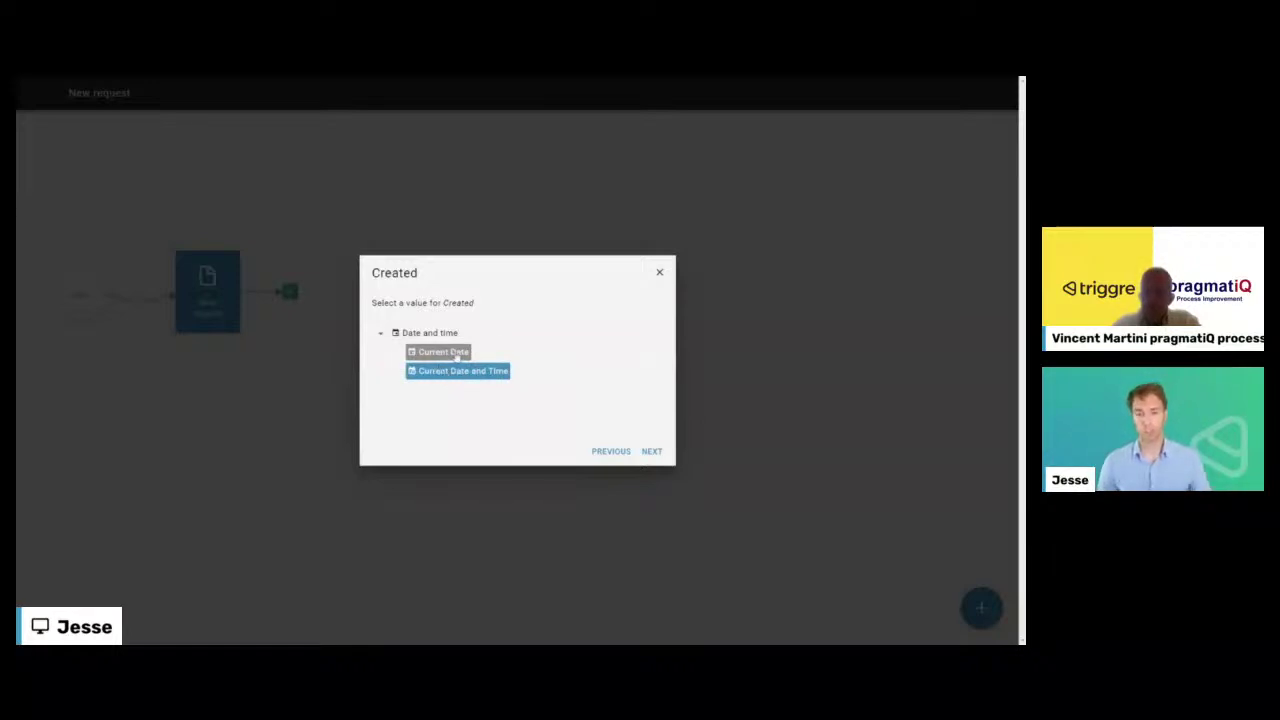
click(652, 451)
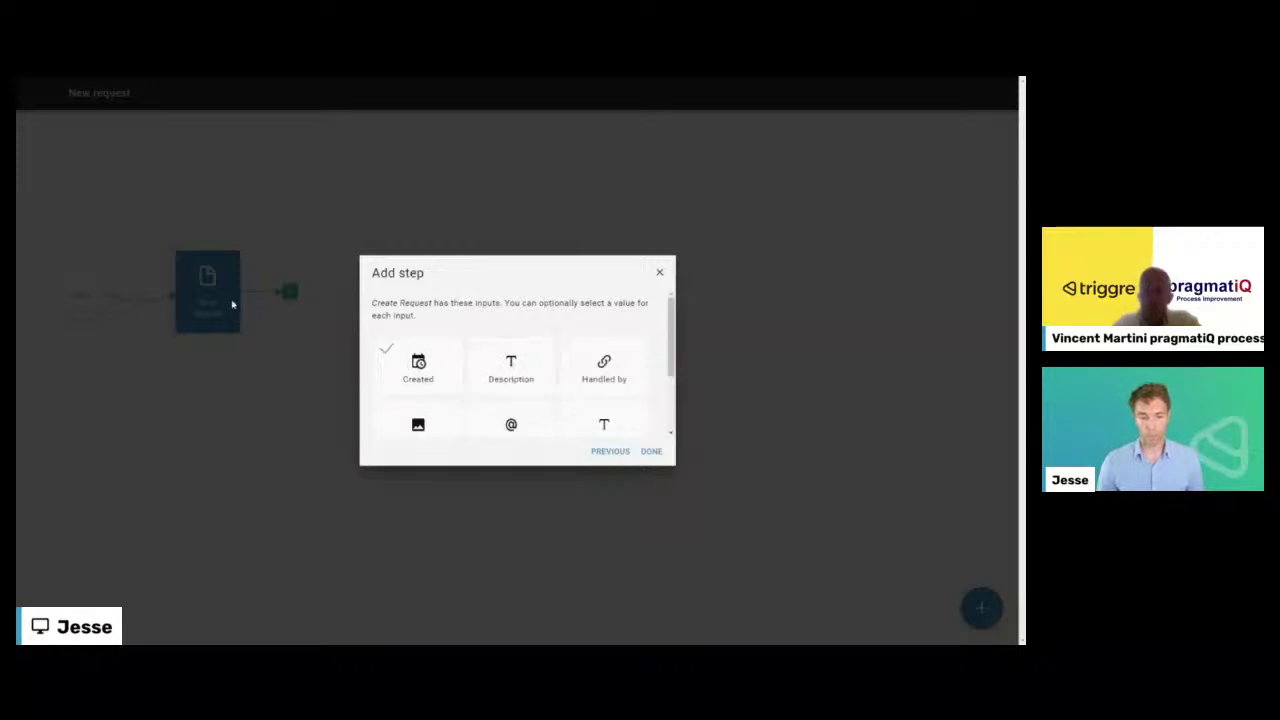
- Map Create Request's Description input to the New request form's Description field
click(484, 362)
click(468, 357)
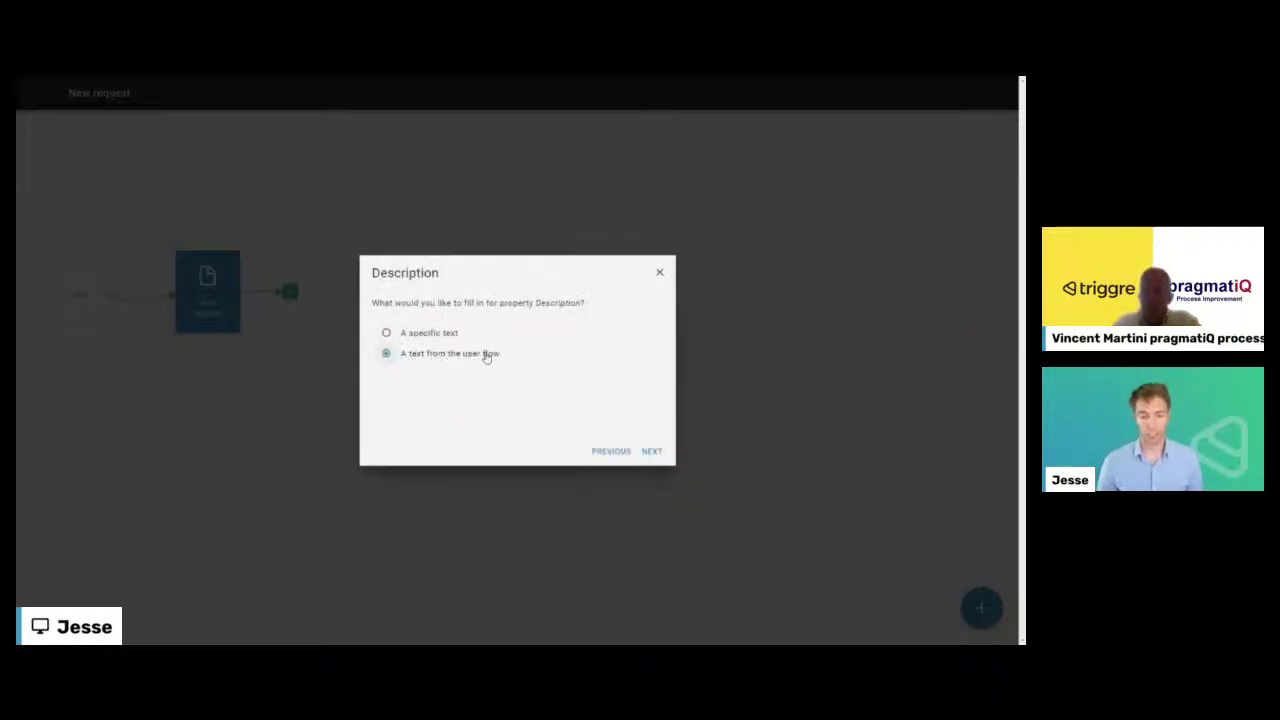
click(652, 451)
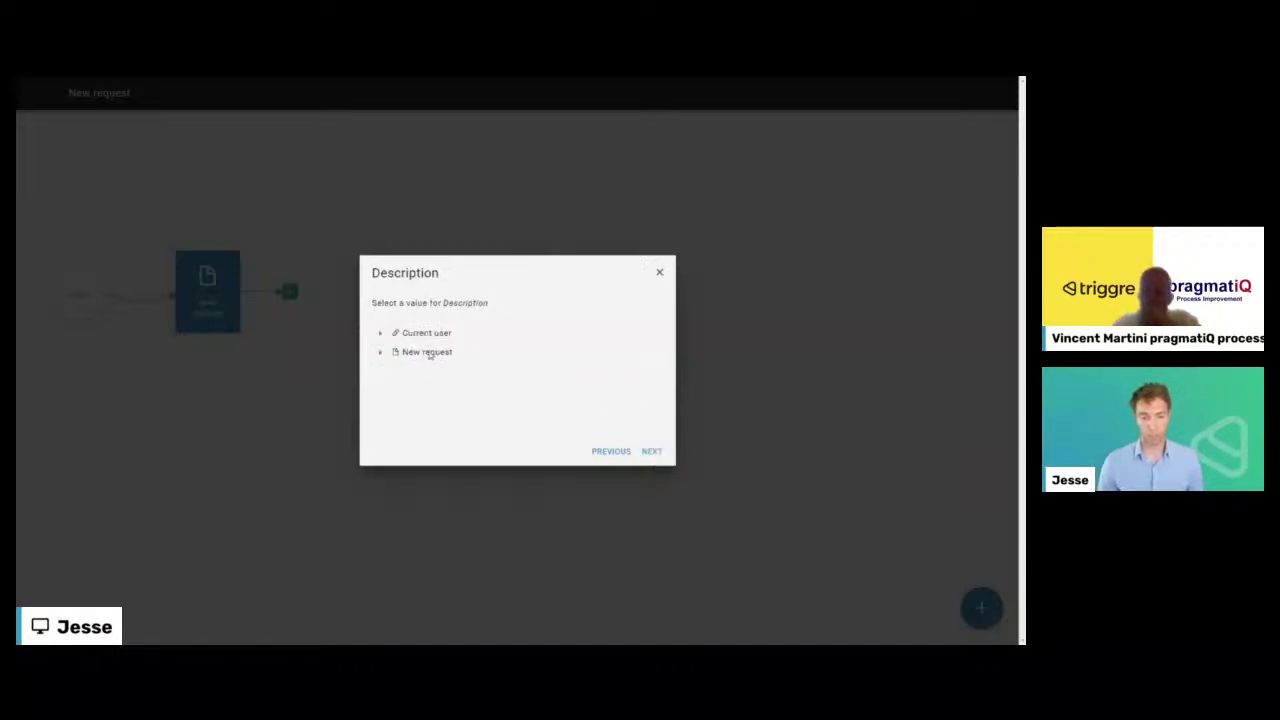
click(380, 354)
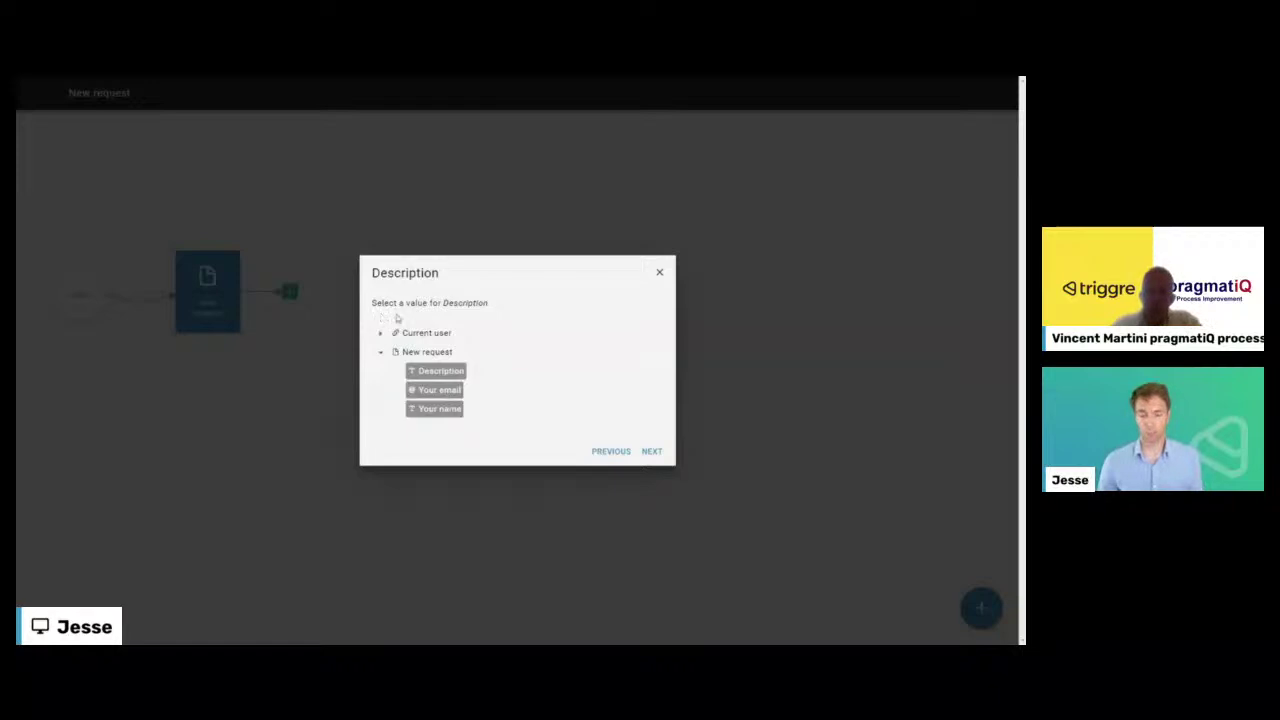
click(434, 372)
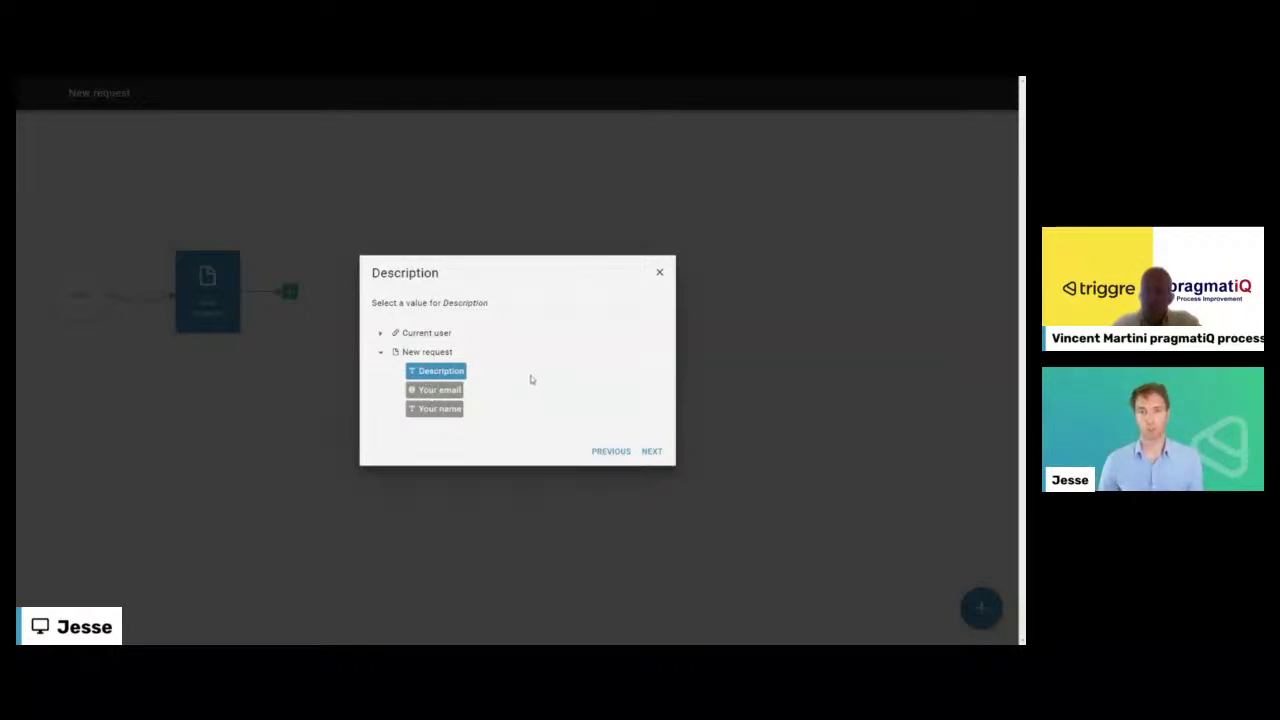
click(652, 452)
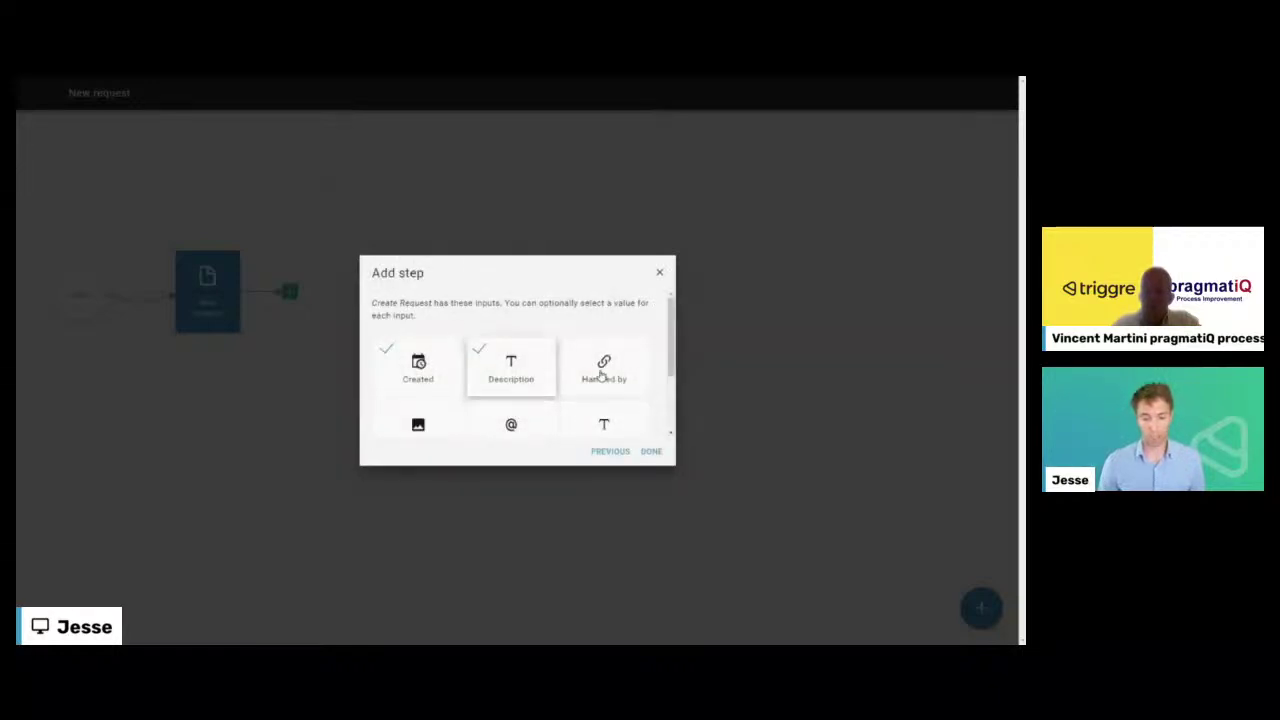
scroll(487, 373, down, 1)
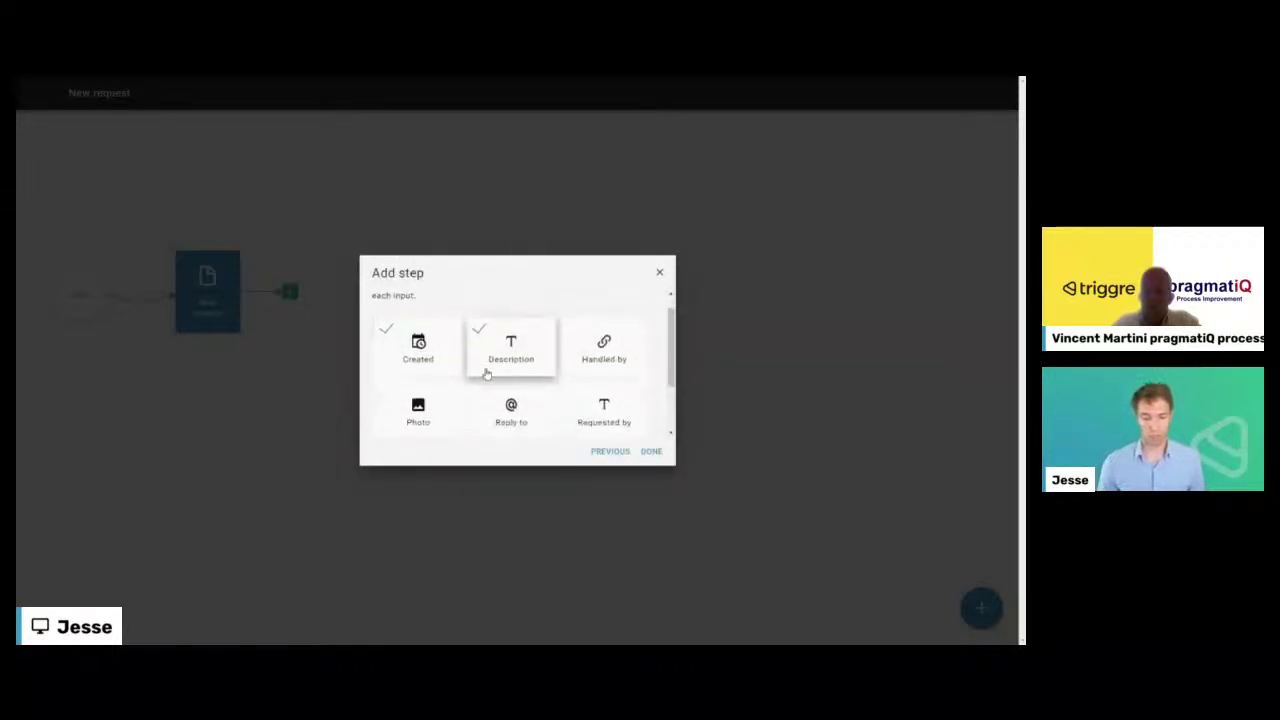
scroll(487, 373, down, 1)
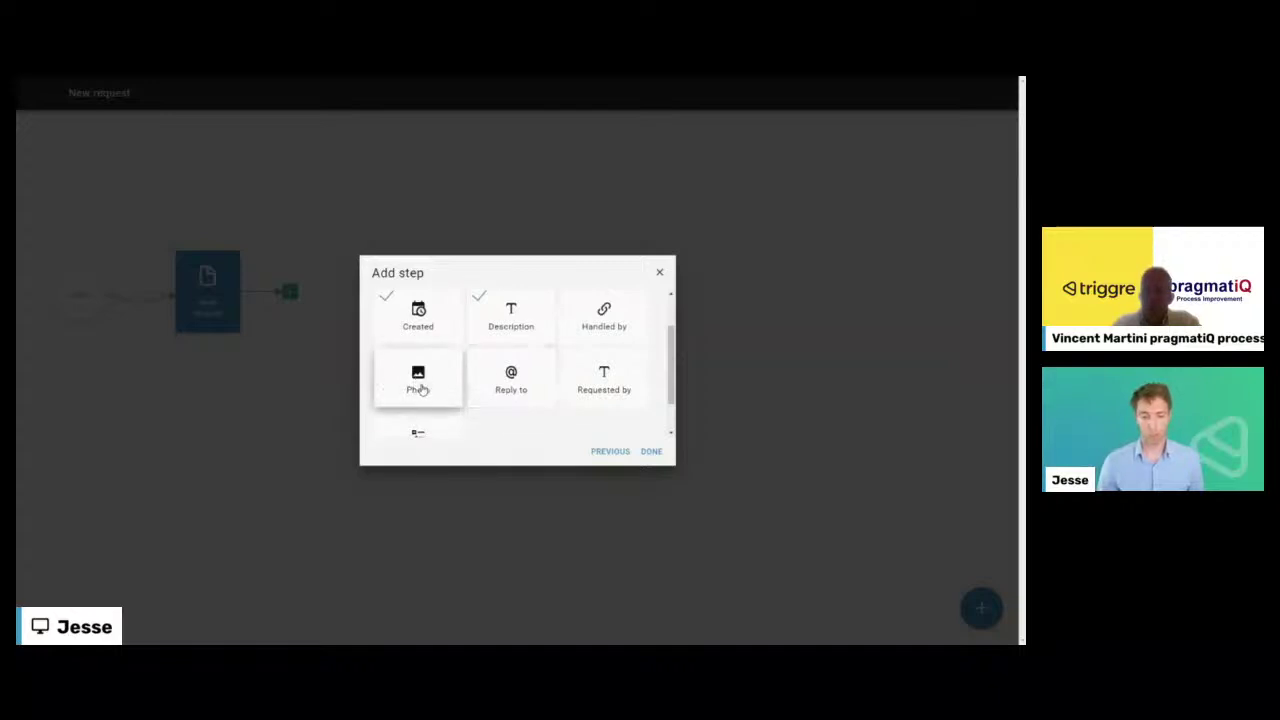
click(419, 380)
- Map the Create Request Photo input to the New request form's Photo field
click(381, 336)
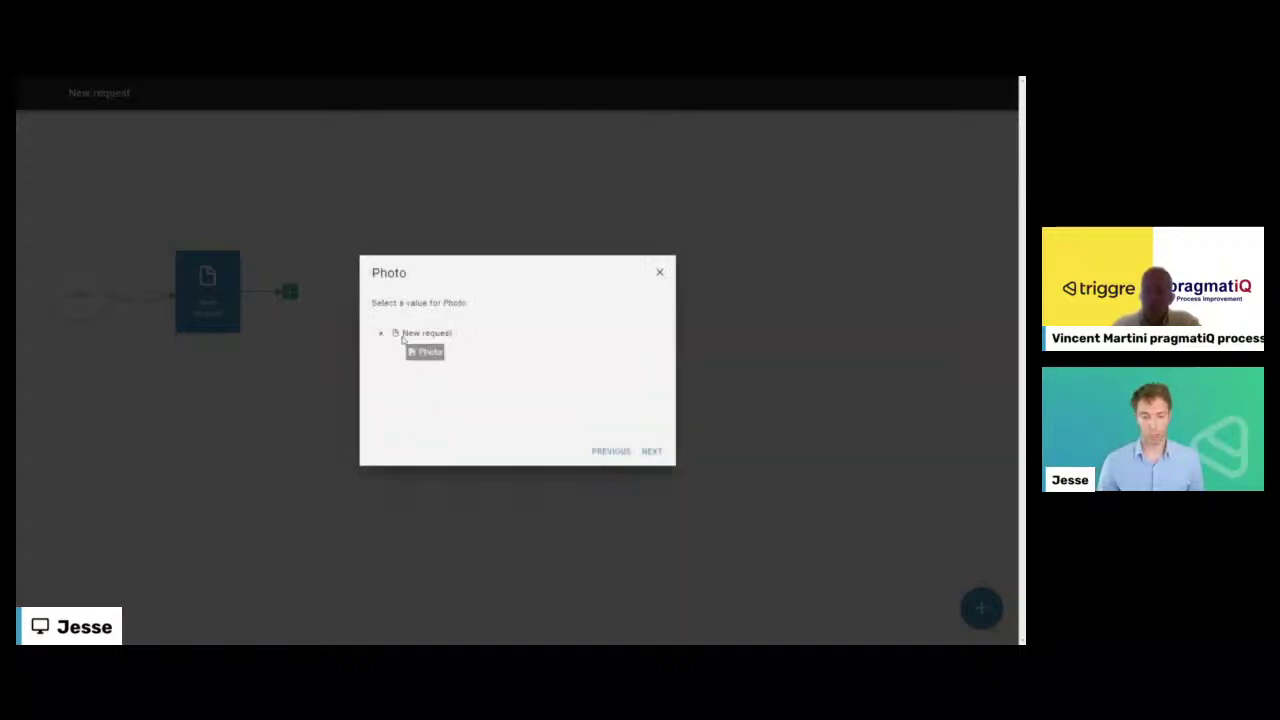
click(427, 354)
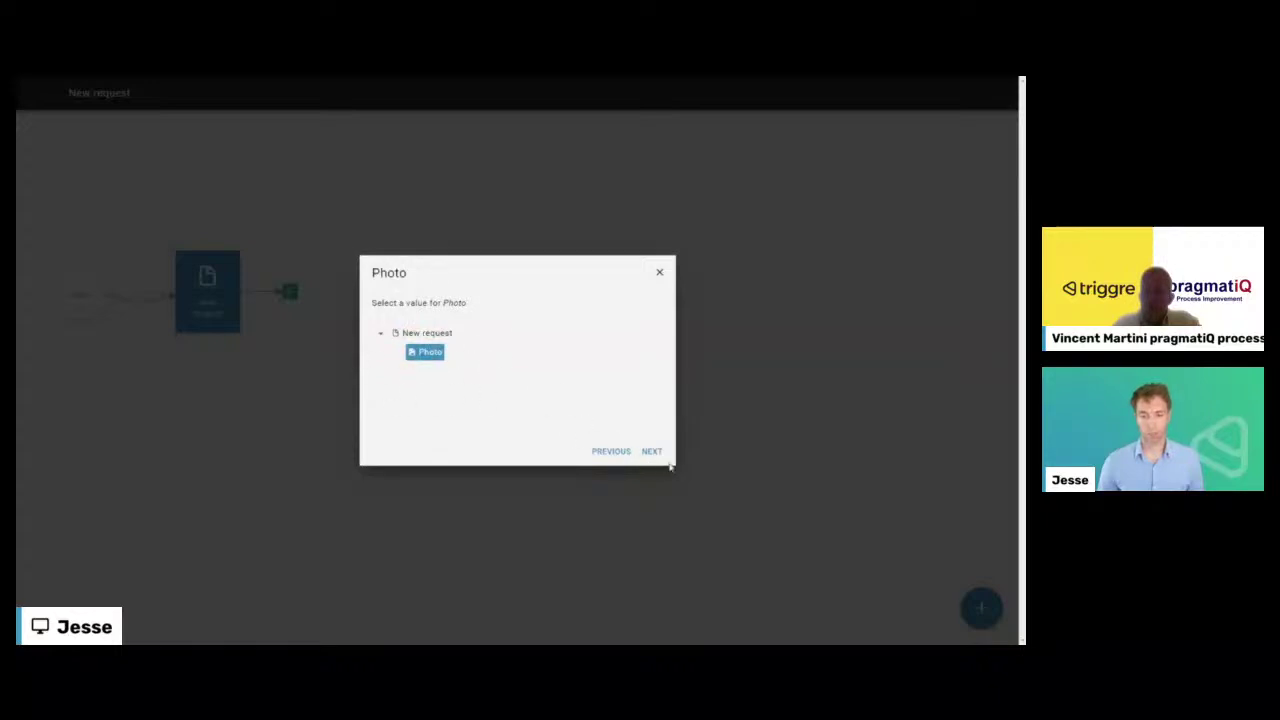
click(610, 451)
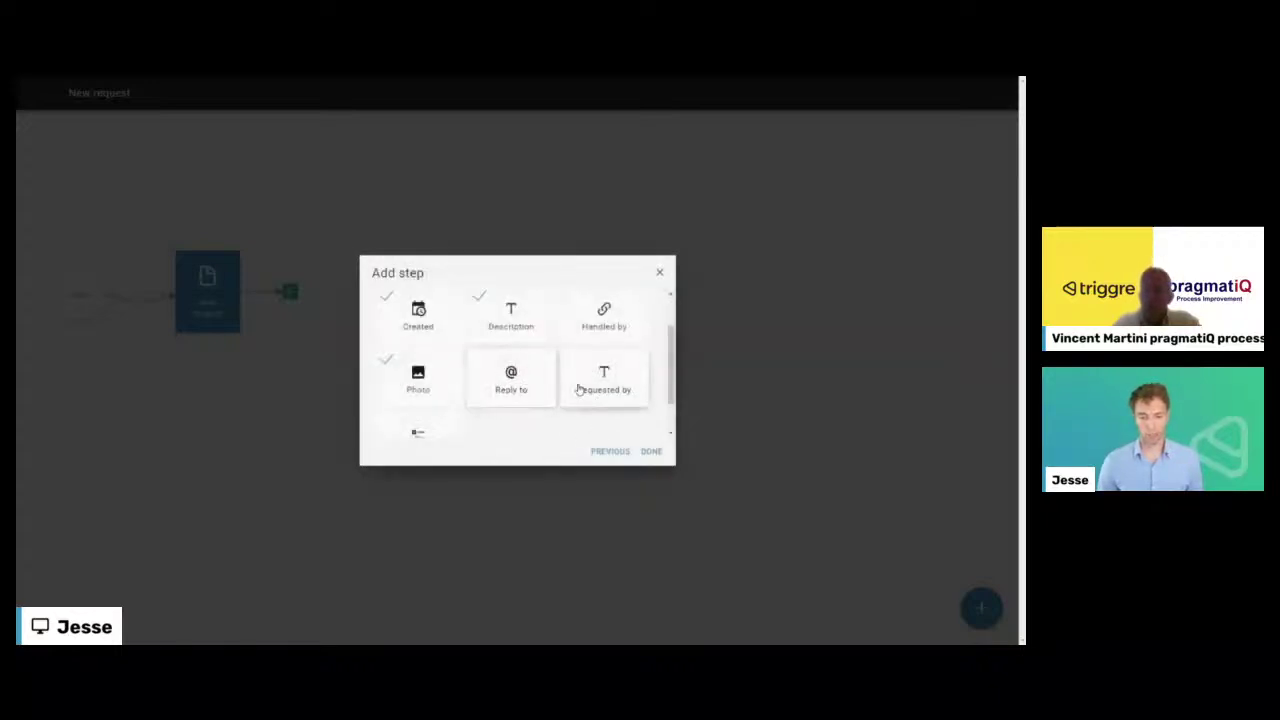
- Map Reply to to the New request form's Your email field
click(531, 384)
click(451, 355)
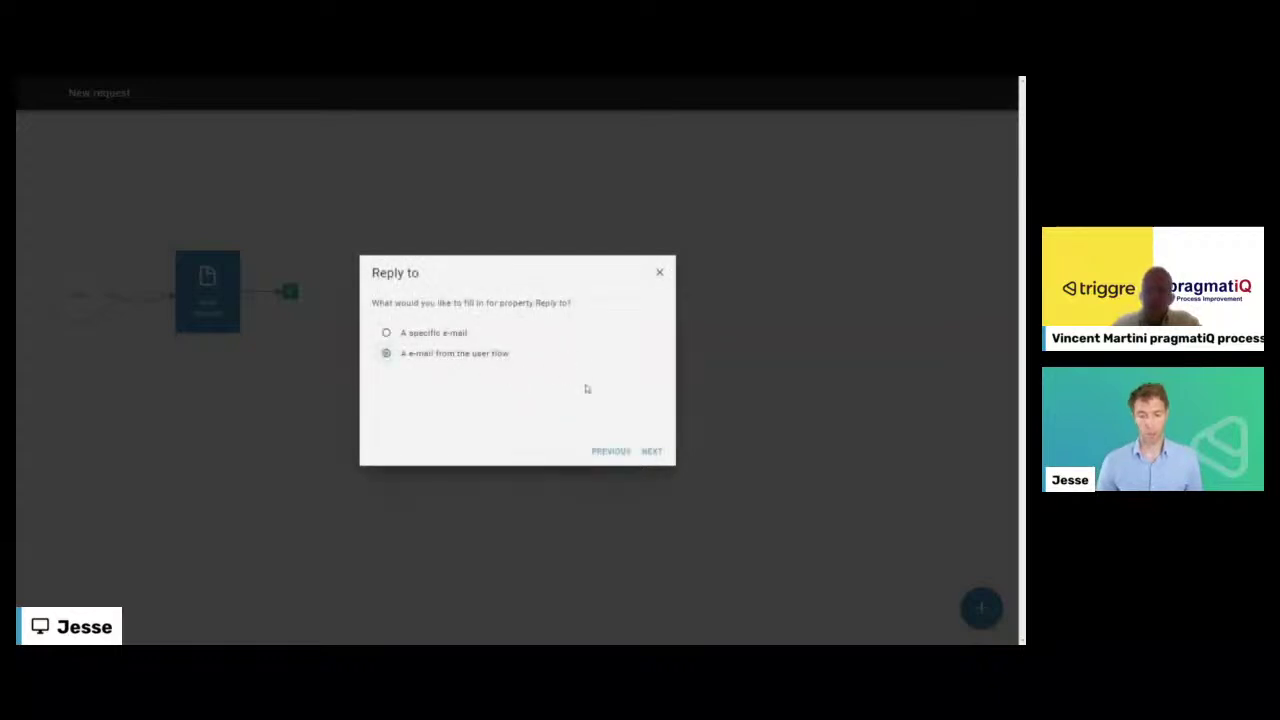
click(652, 452)
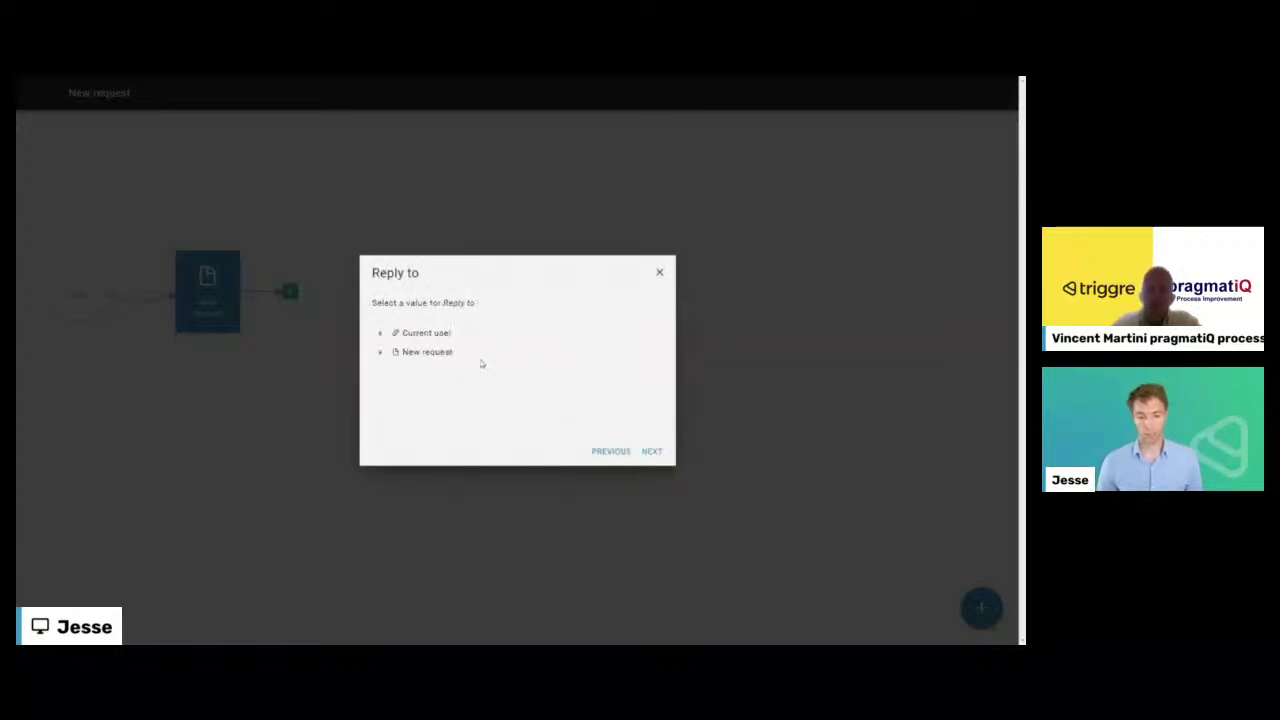
click(381, 353)
click(442, 392)
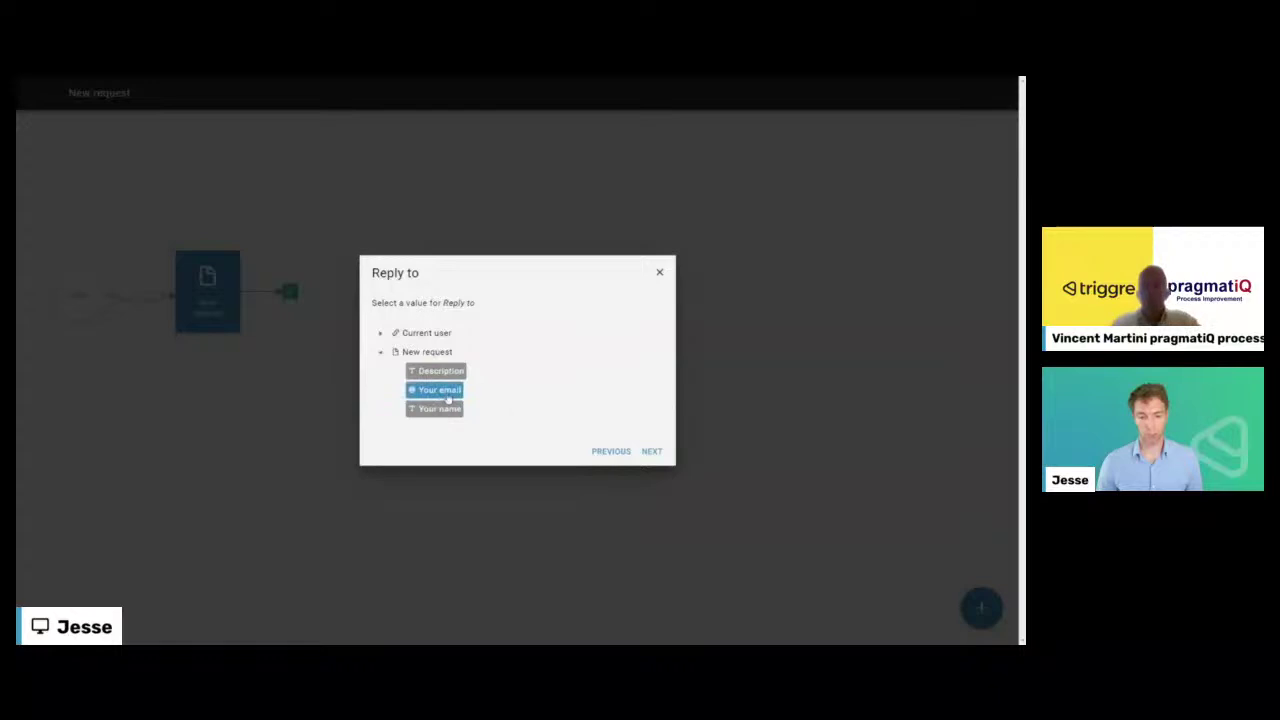
click(651, 452)
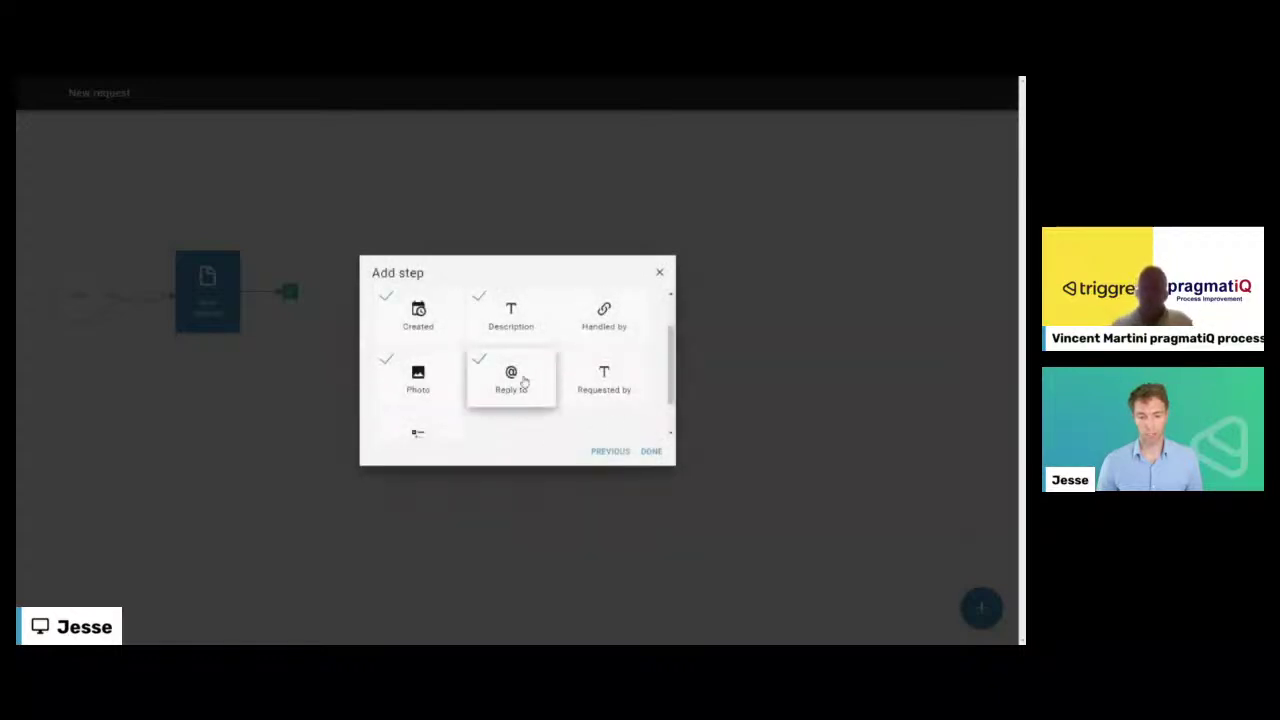
- Map Requested by to the New request form's Your name field
scroll(545, 370, down, 2)
click(598, 350)
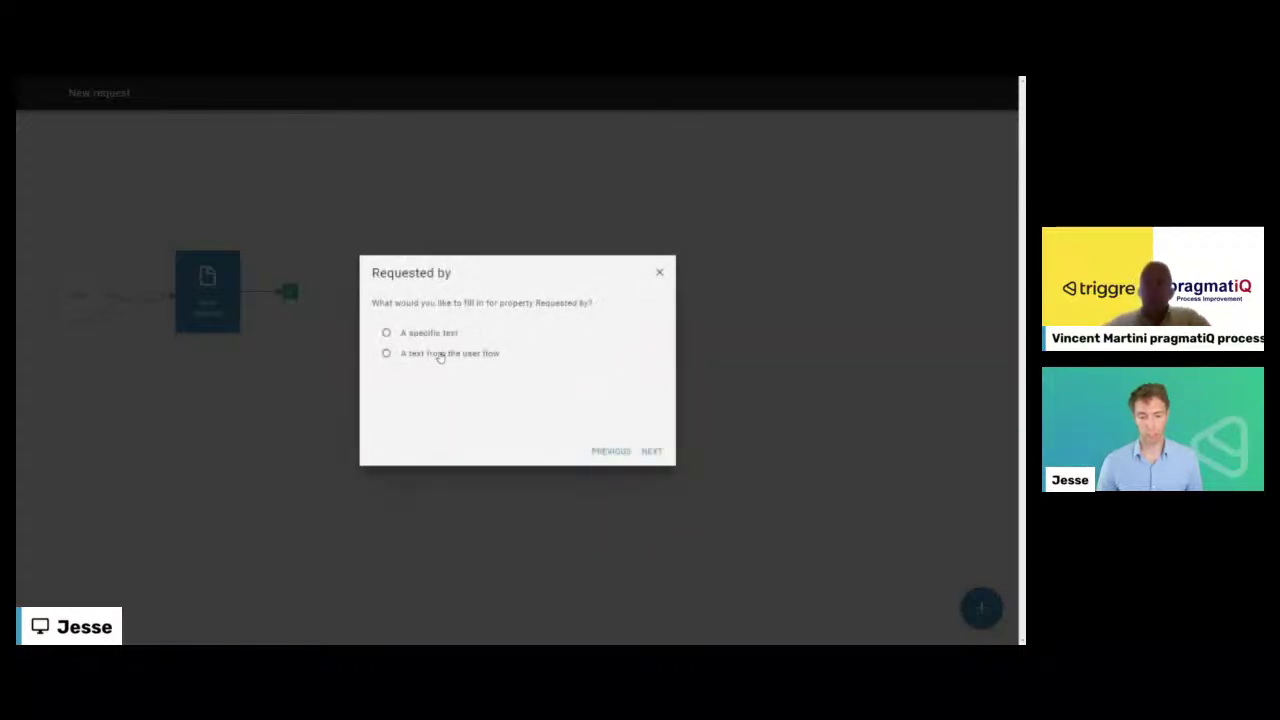
click(438, 355)
click(651, 451)
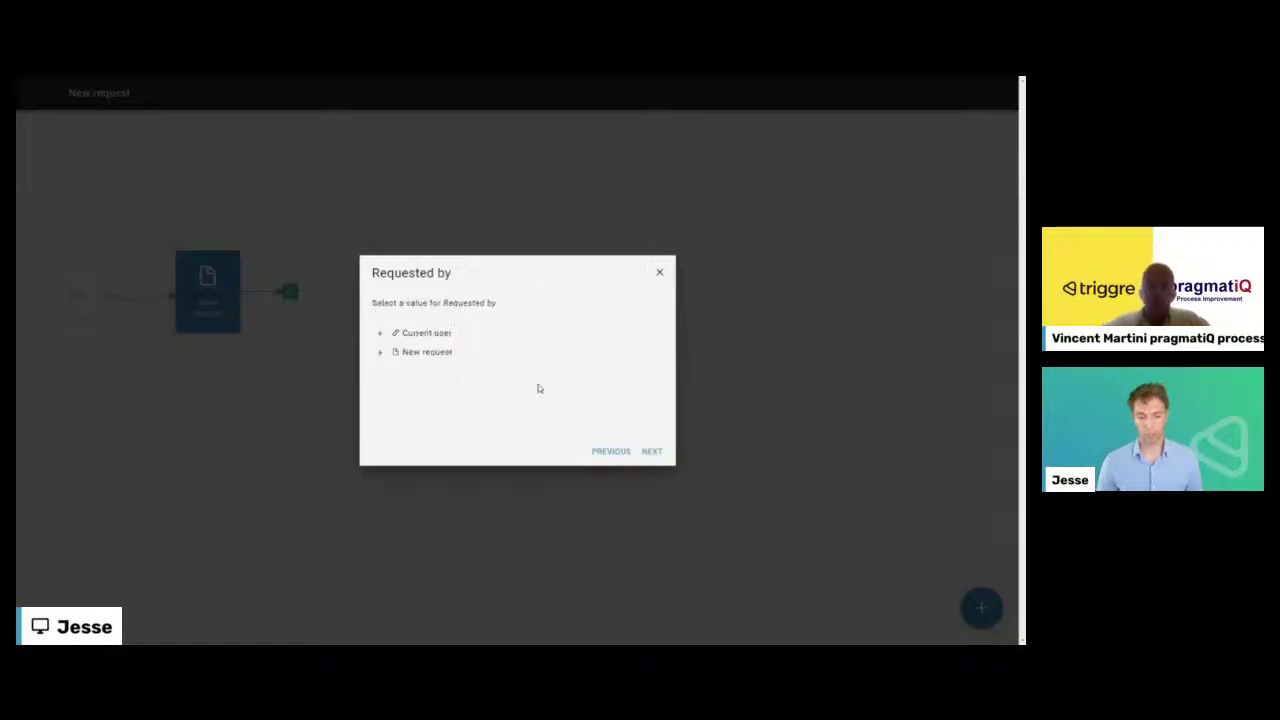
click(381, 354)
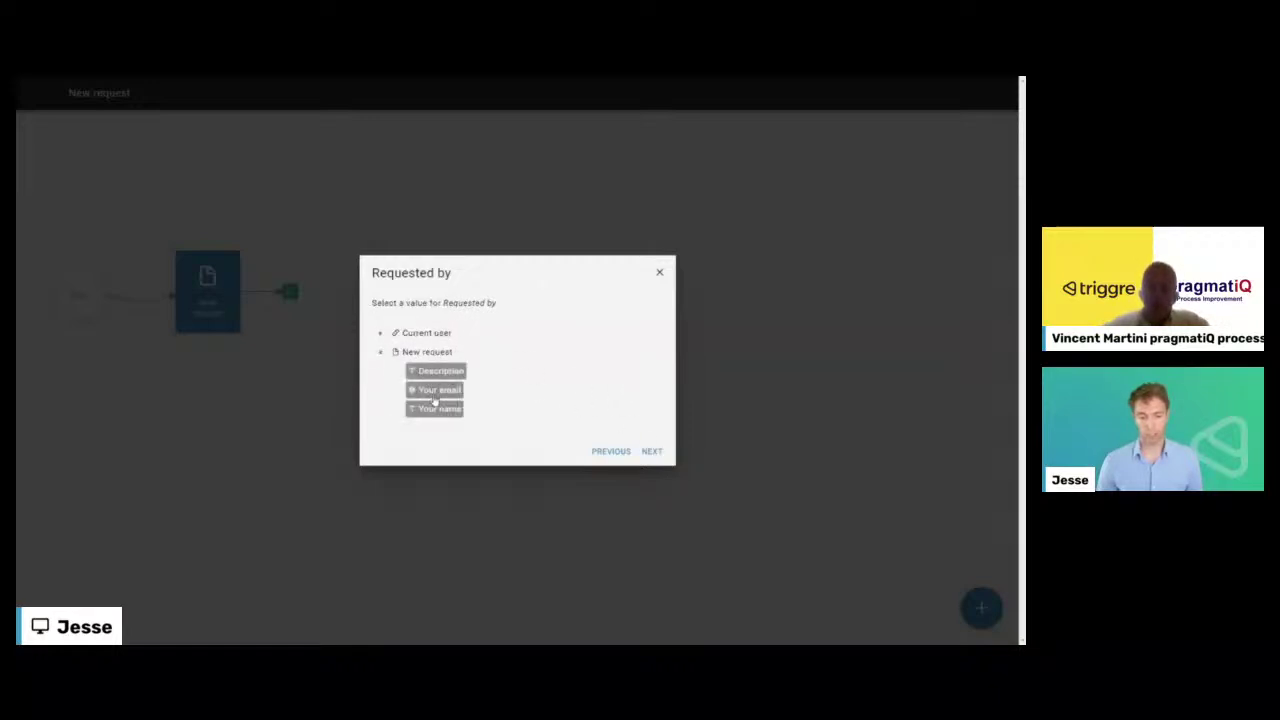
click(437, 410)
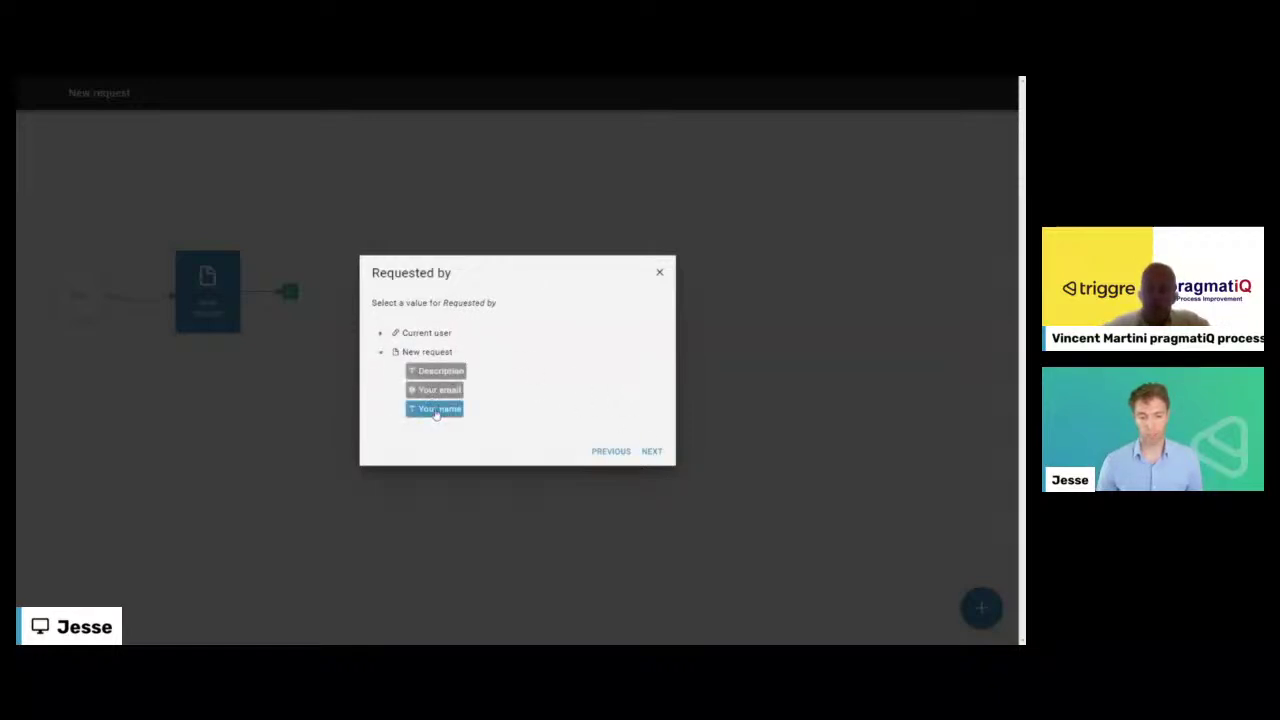
click(650, 451)
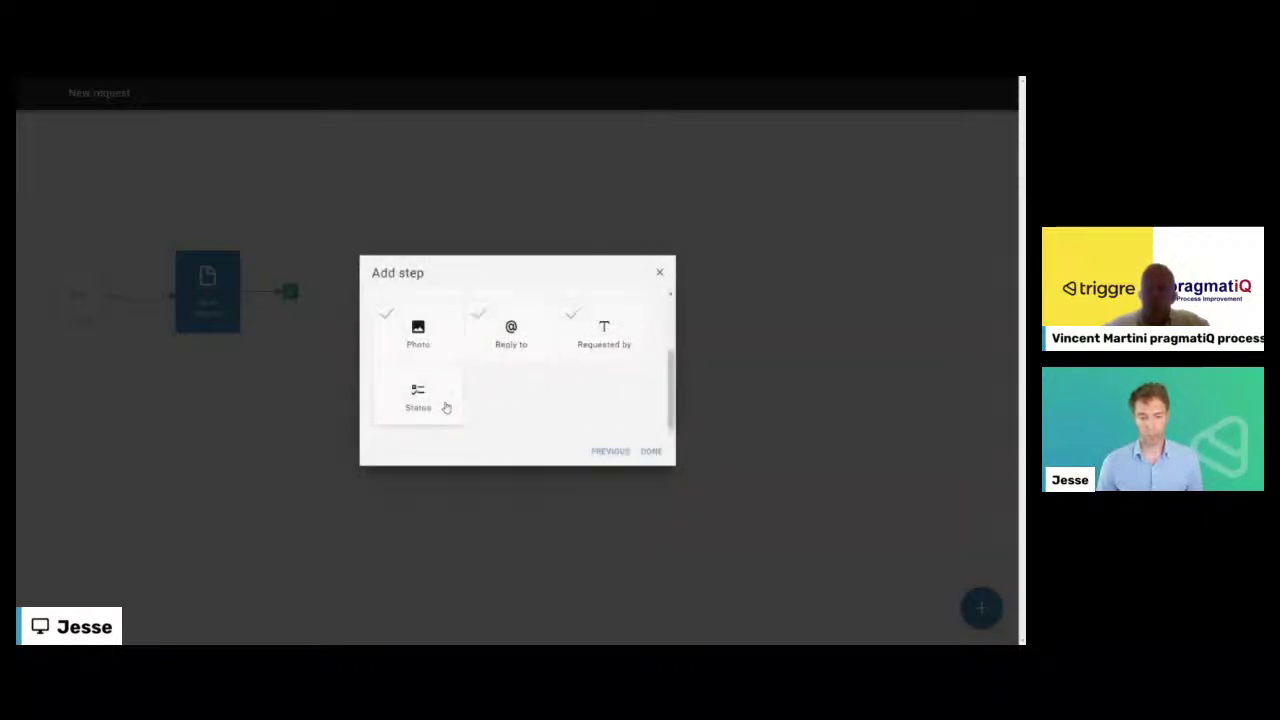
- Set Status to the fixed pick list item New
click(446, 408)
click(435, 338)
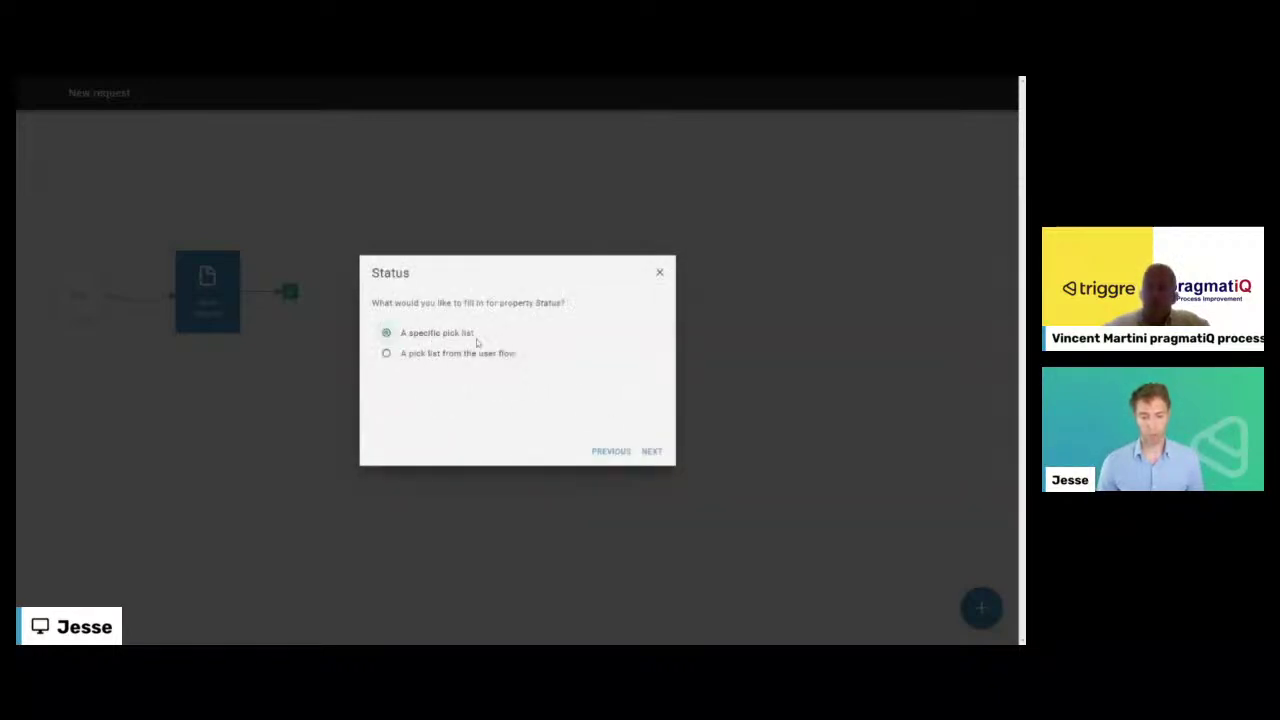
click(651, 451)
click(406, 344)
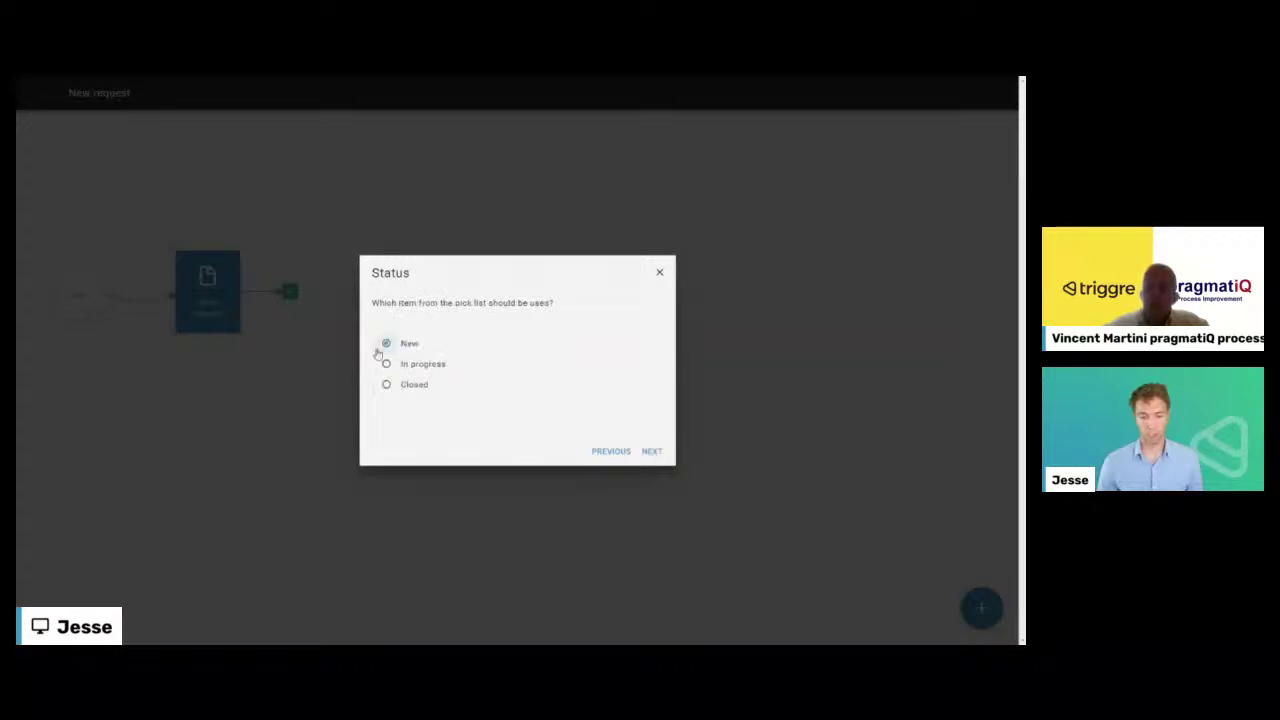
click(652, 452)
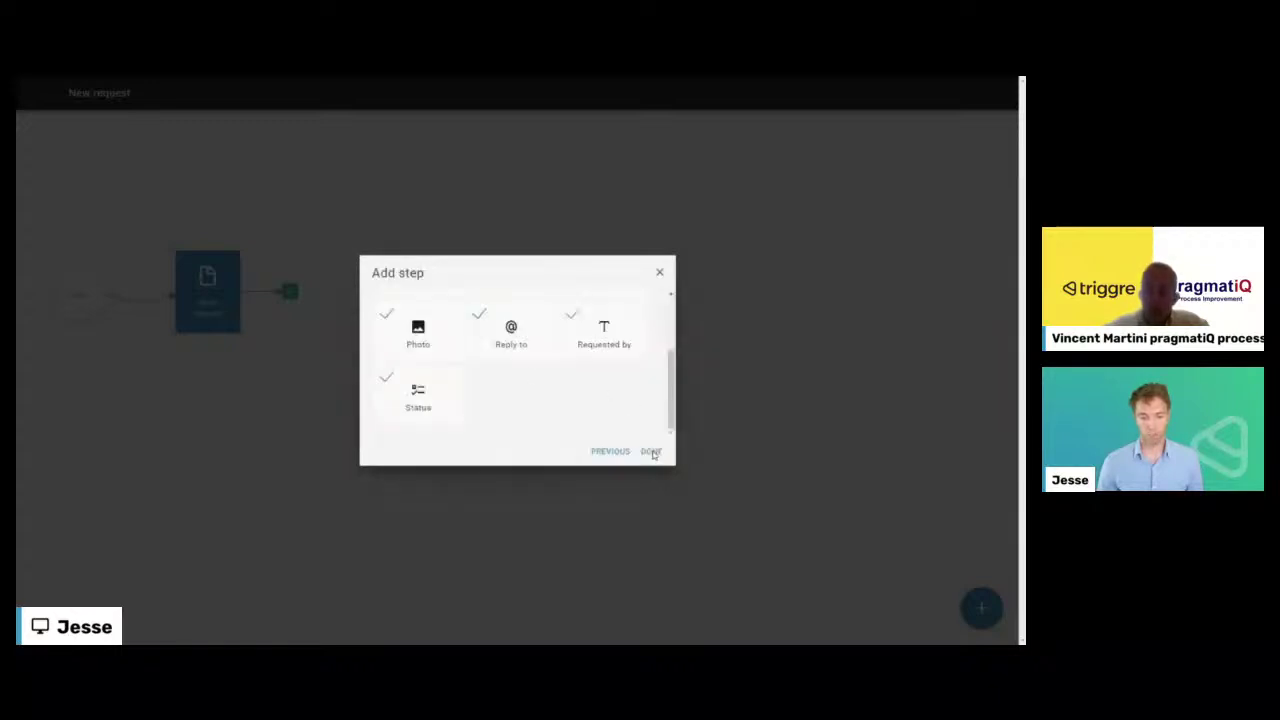
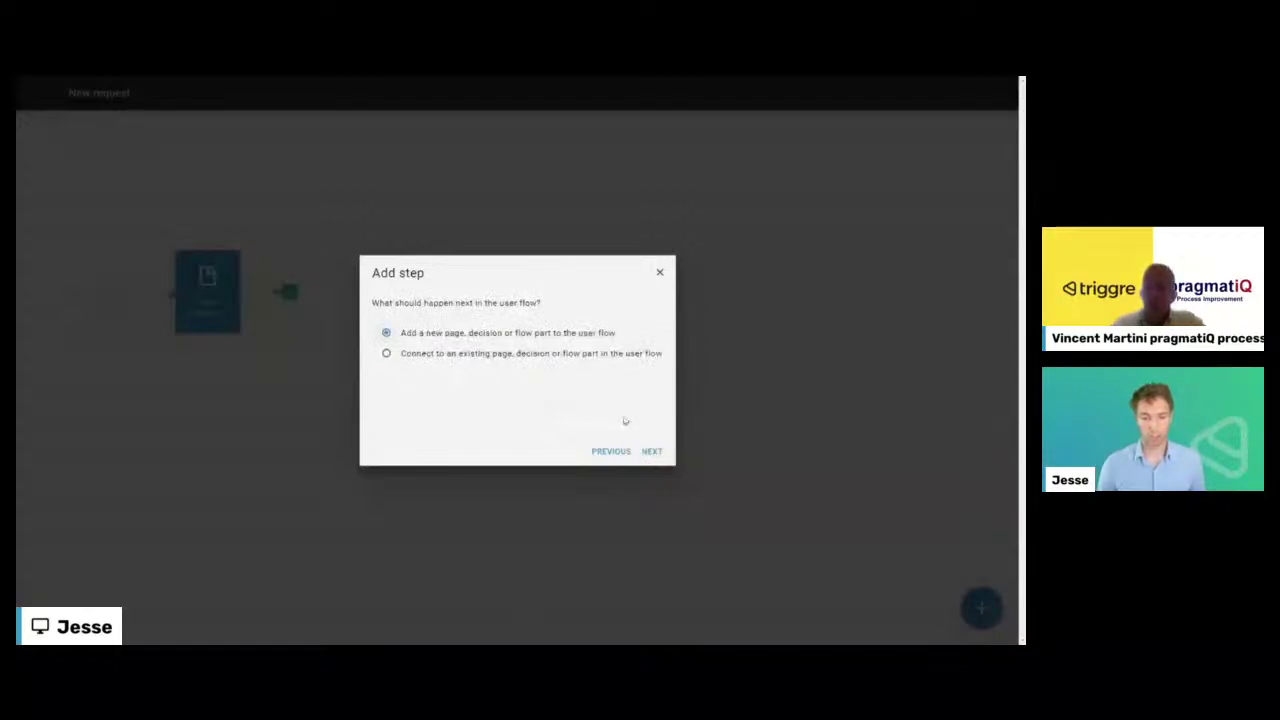
- Add the Create Request flow part as the next step and review its inputs, Created through Status
click(652, 452)
click(514, 380)
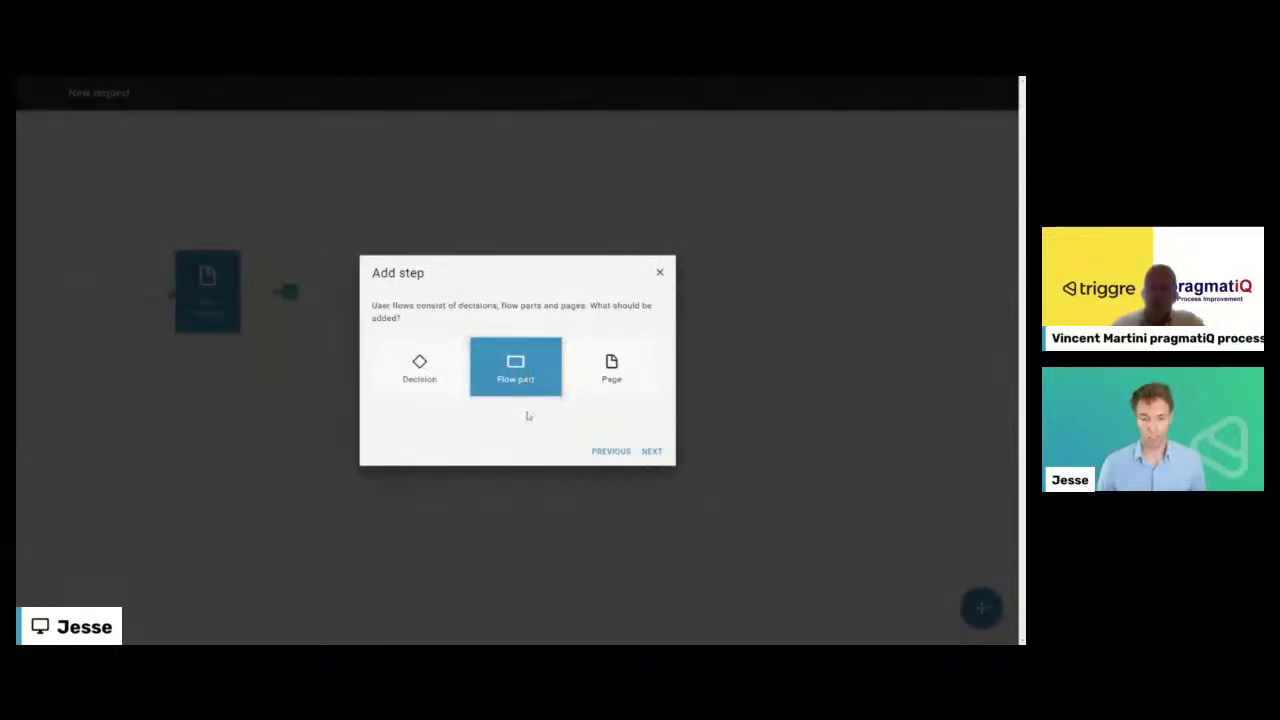
click(649, 455)
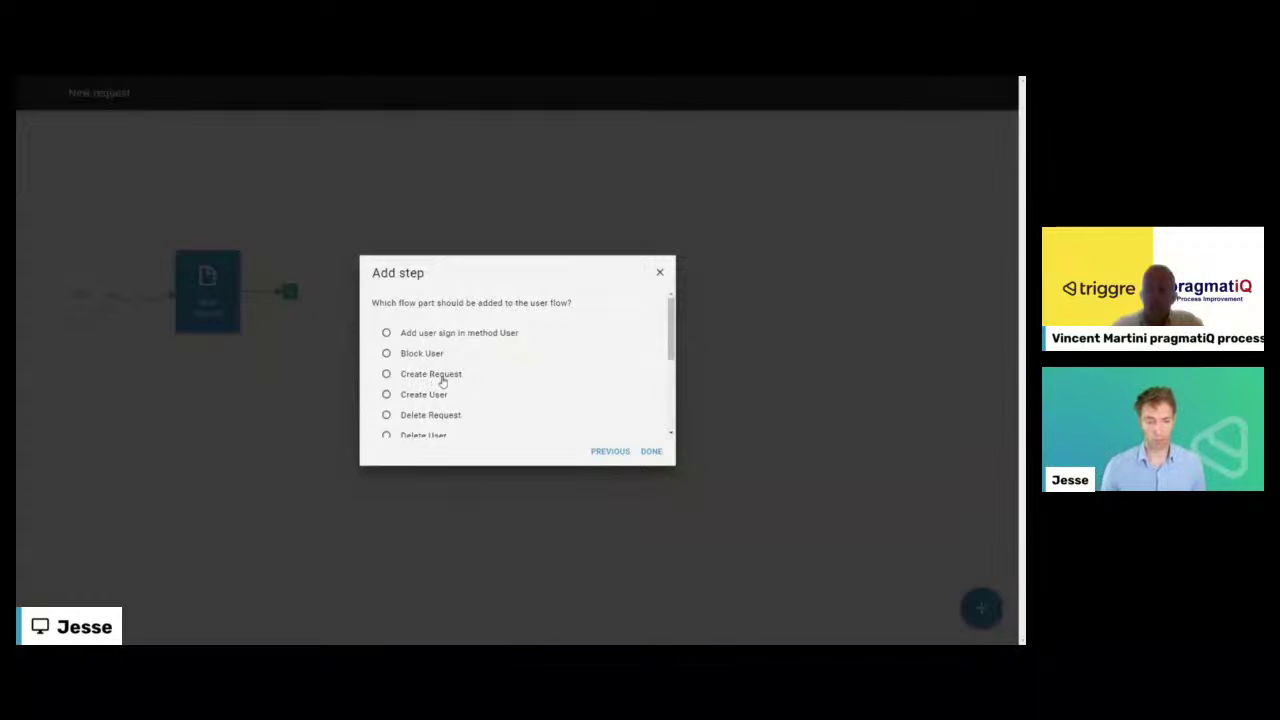
click(439, 376)
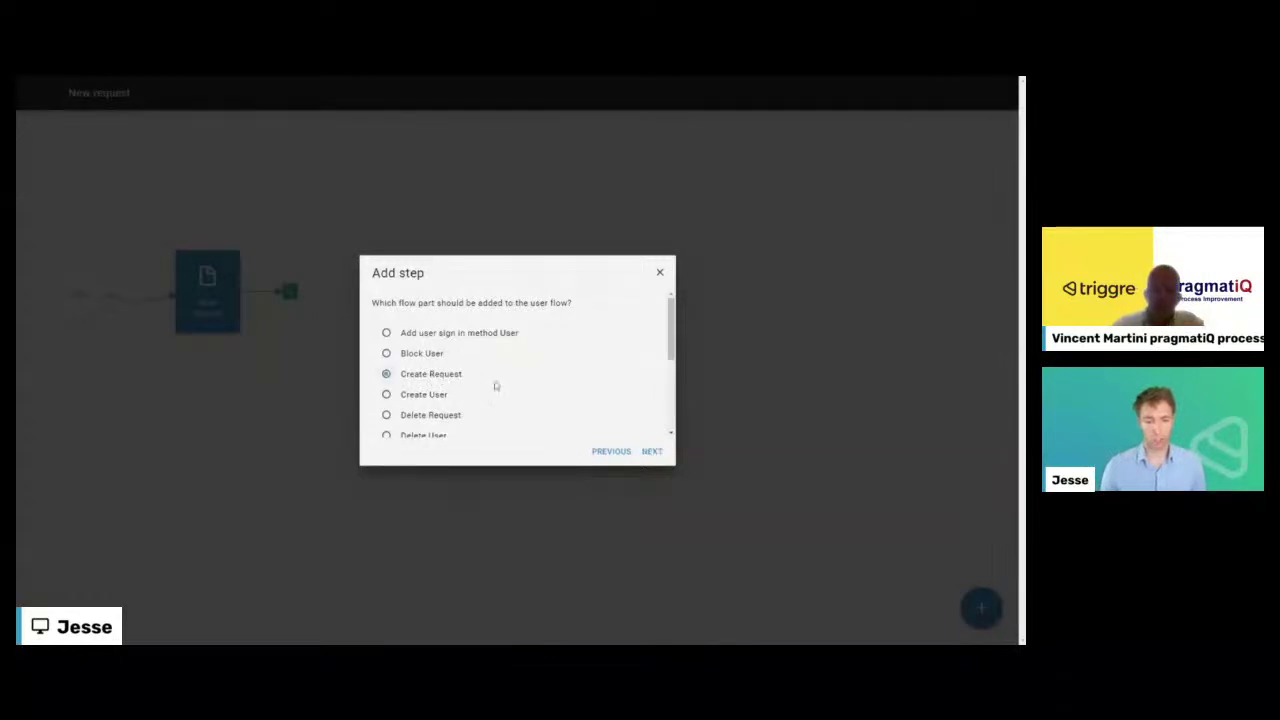
click(648, 451)
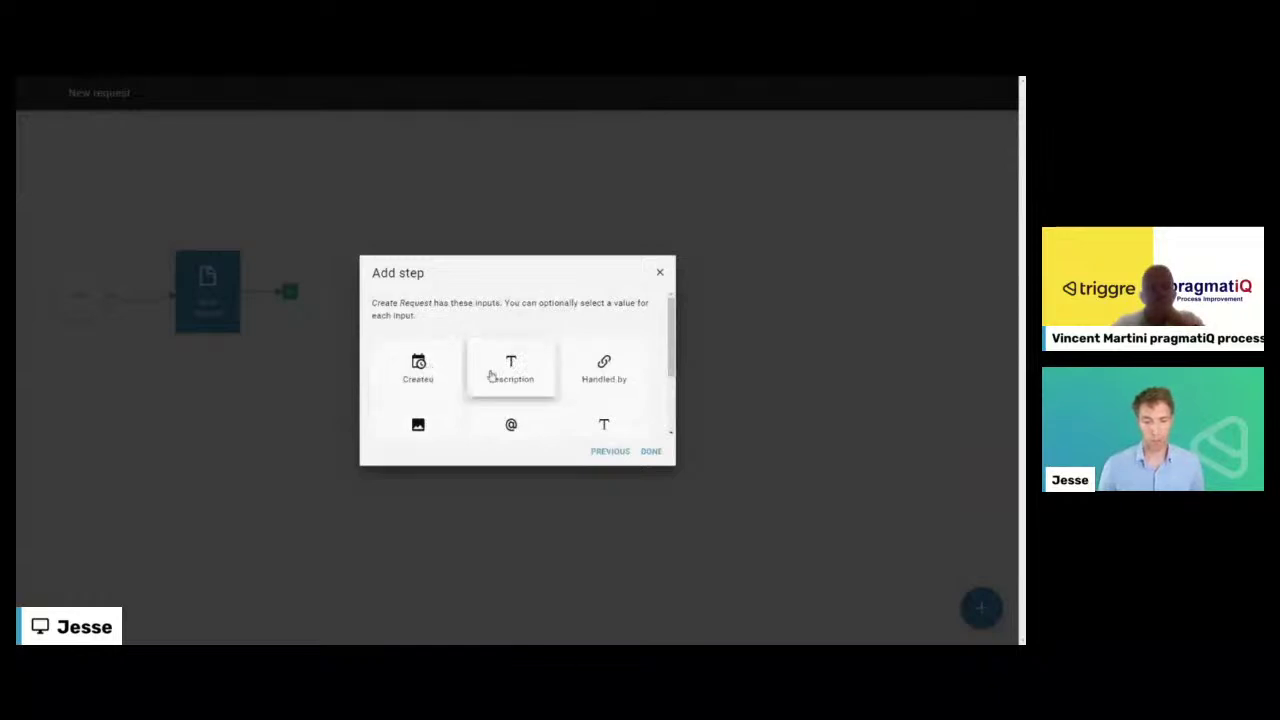
scroll(480, 370, down, 2)
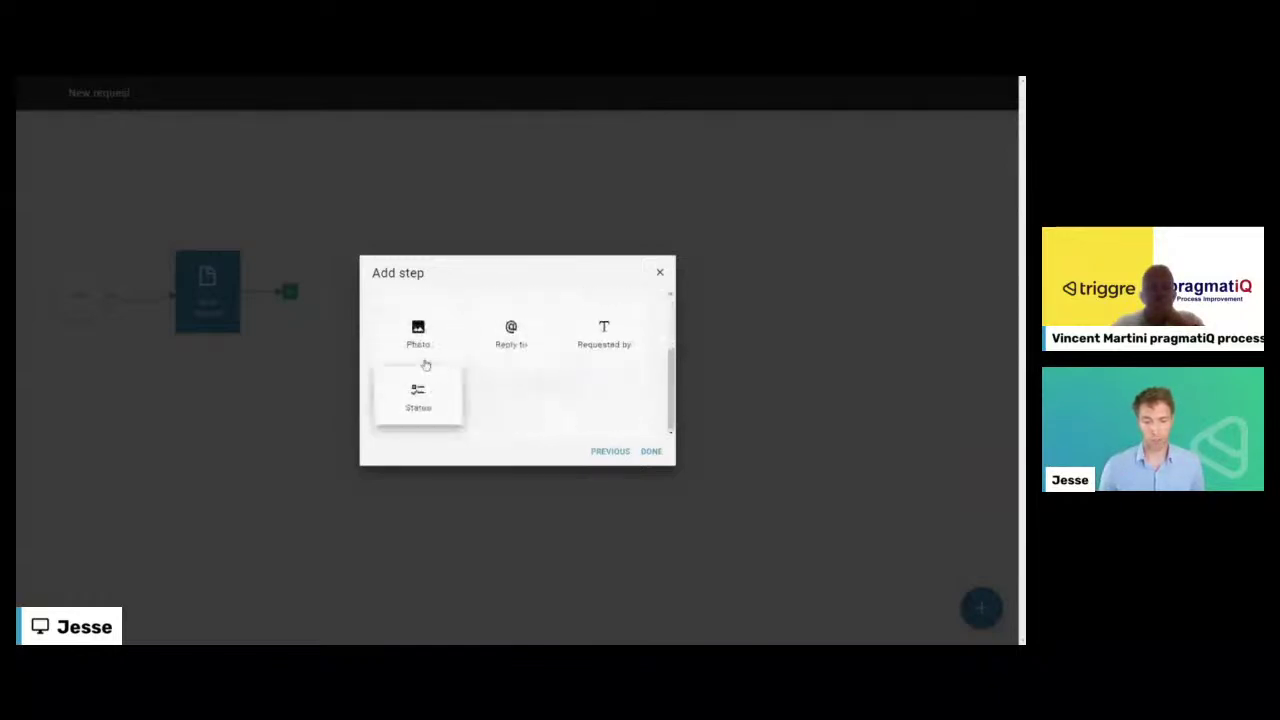
scroll(430, 373, up, 3)
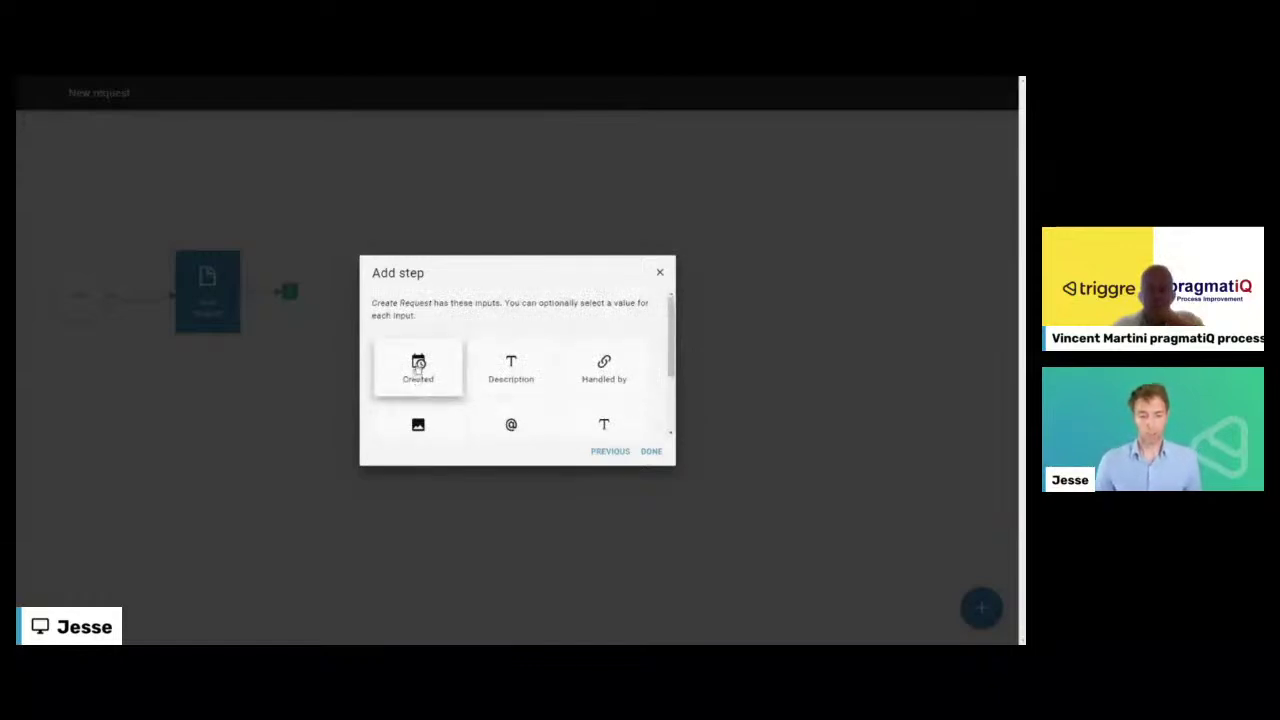
- Set Create Request's Created input to the current date and time
click(418, 366)
click(418, 360)
click(652, 453)
click(383, 334)
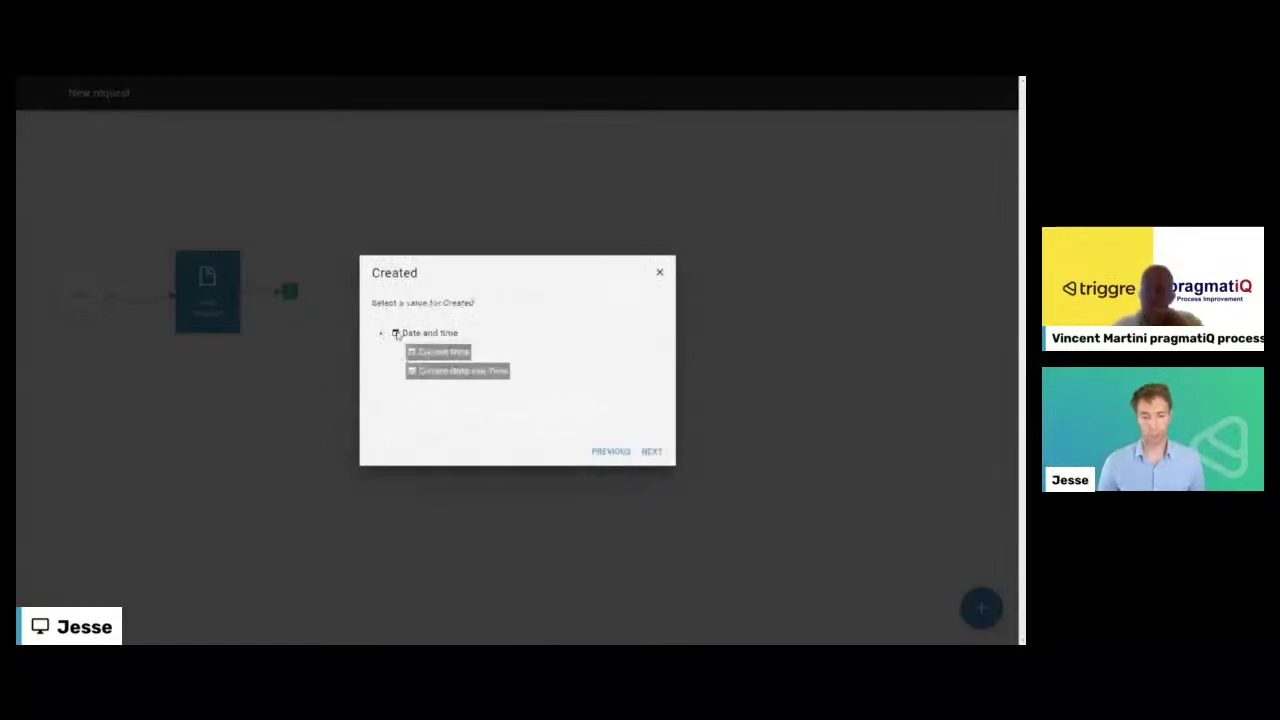
click(442, 372)
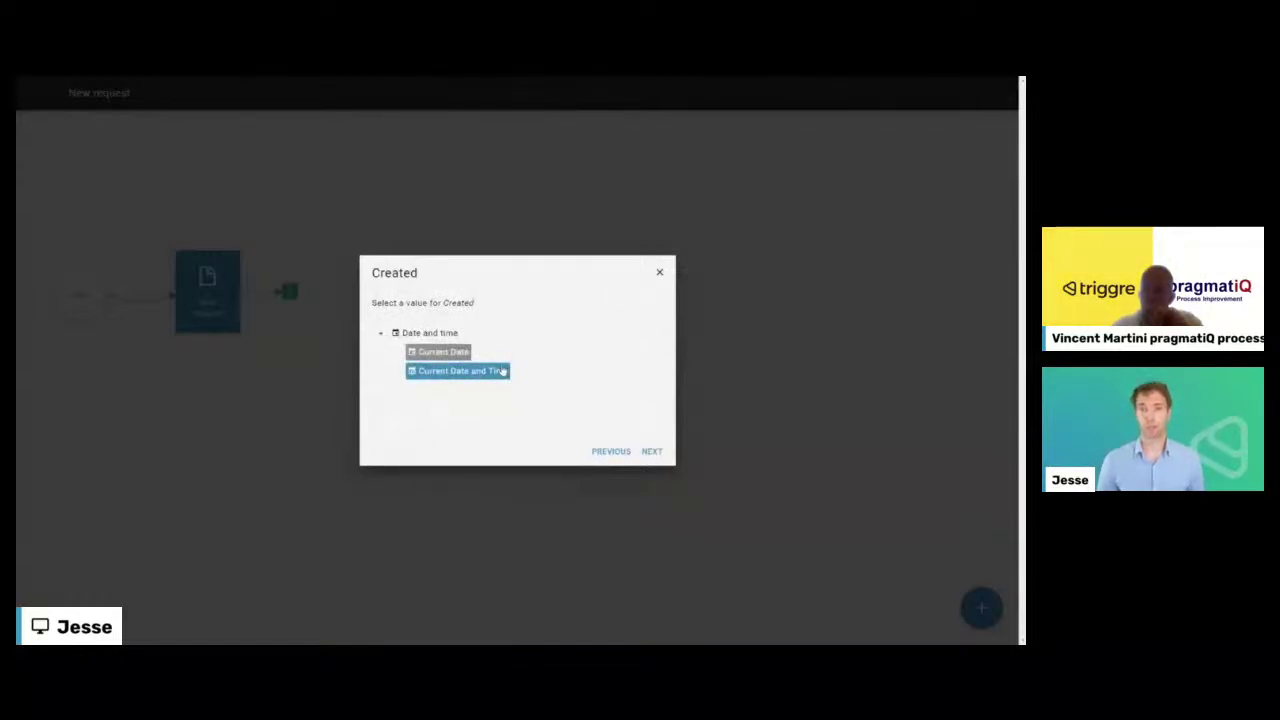
click(652, 452)
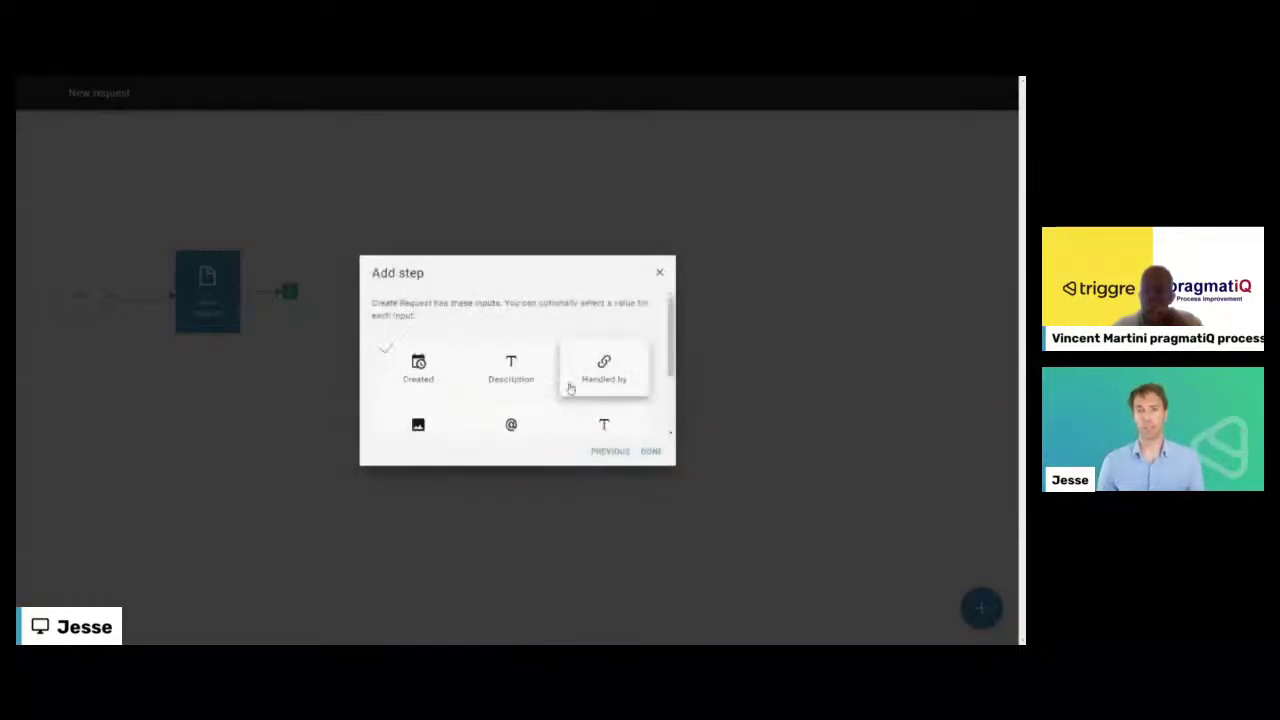
- Map Description and Photo to the New request page's Description and Photo fields
click(516, 363)
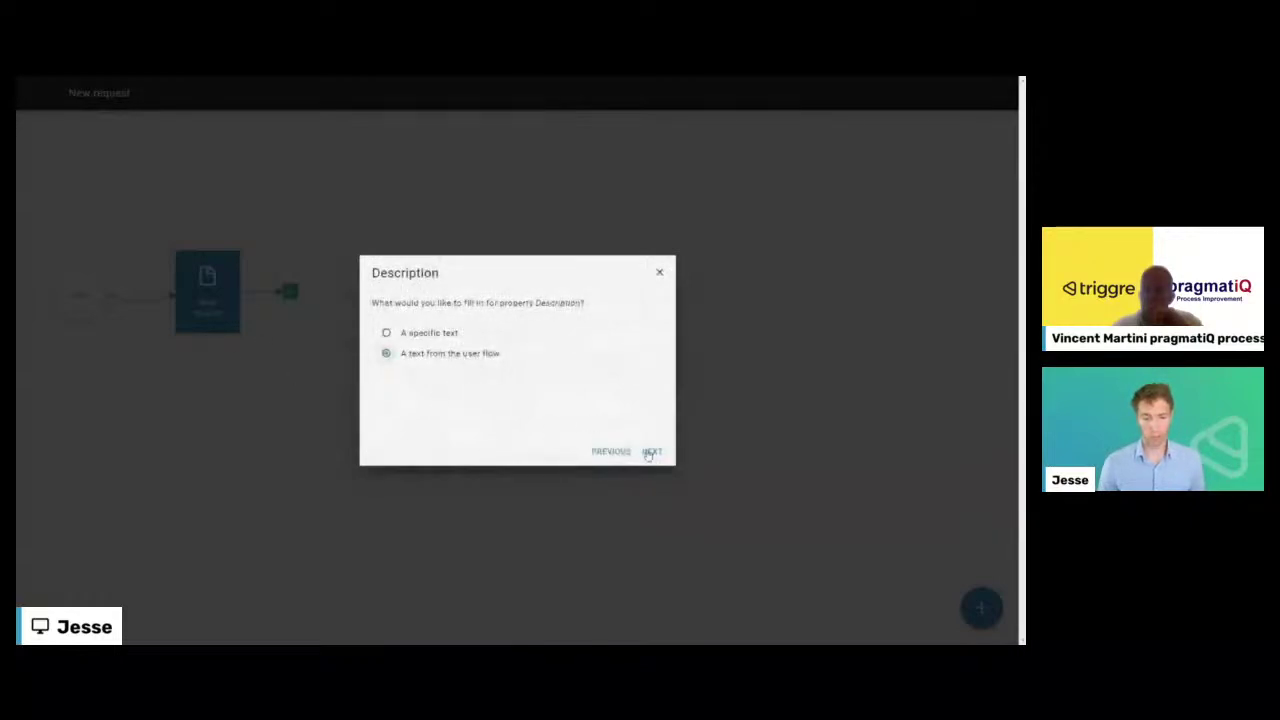
click(650, 451)
click(380, 353)
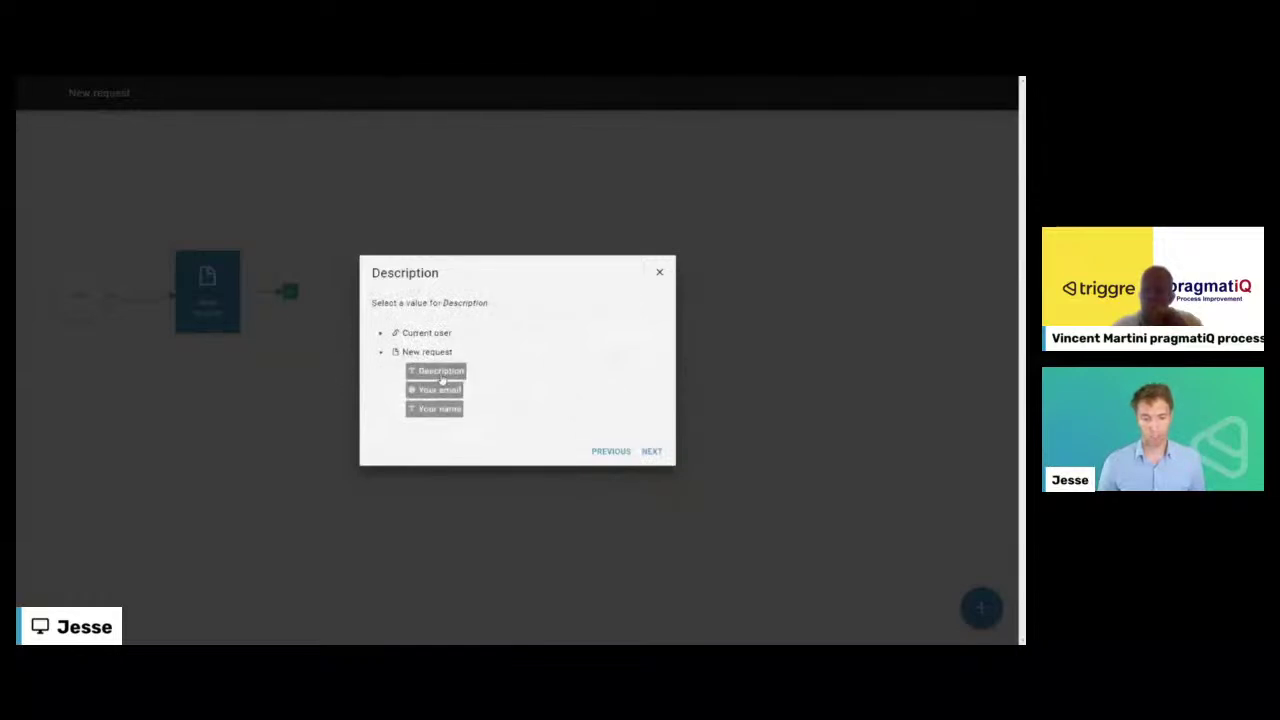
click(442, 376)
click(650, 452)
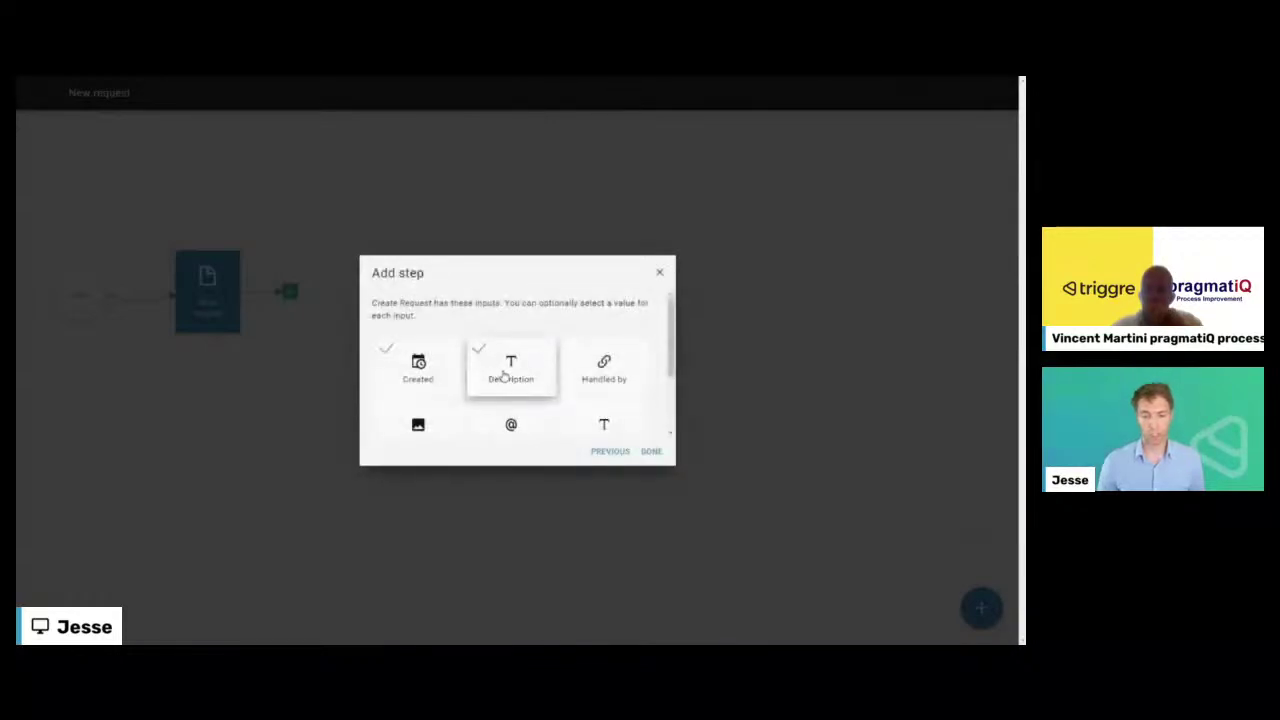
scroll(505, 375, down, 1)
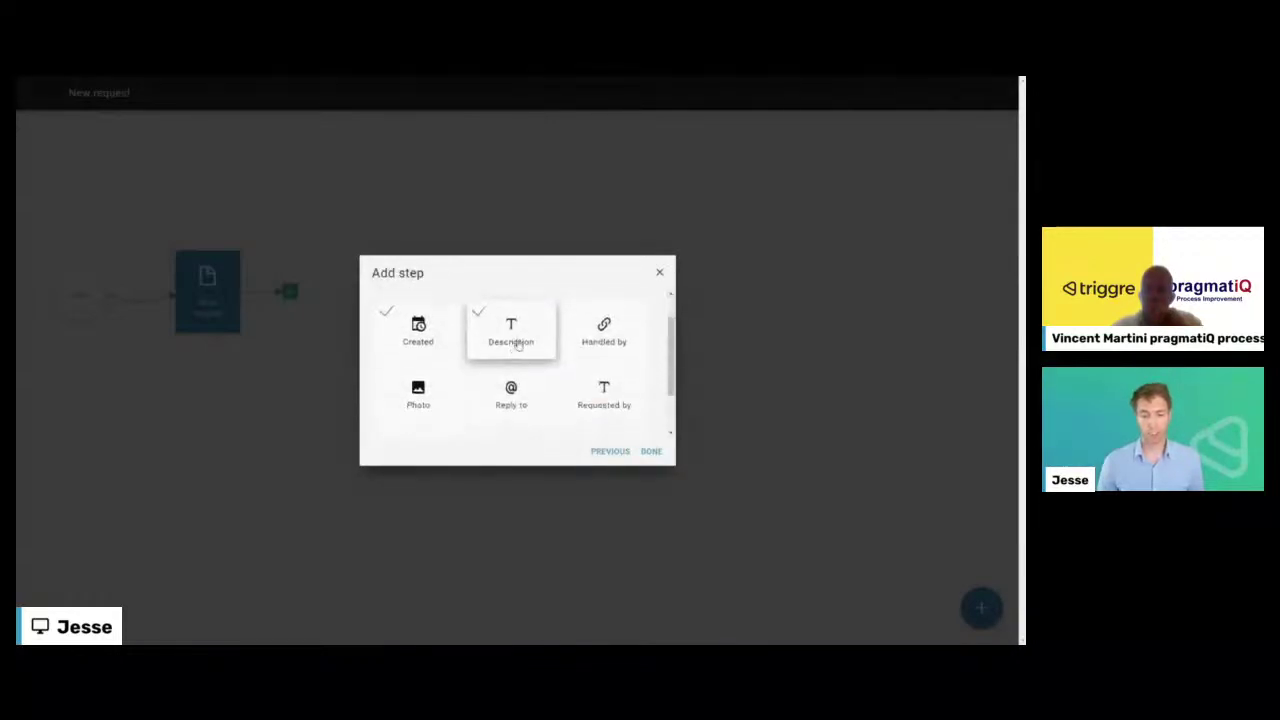
click(421, 381)
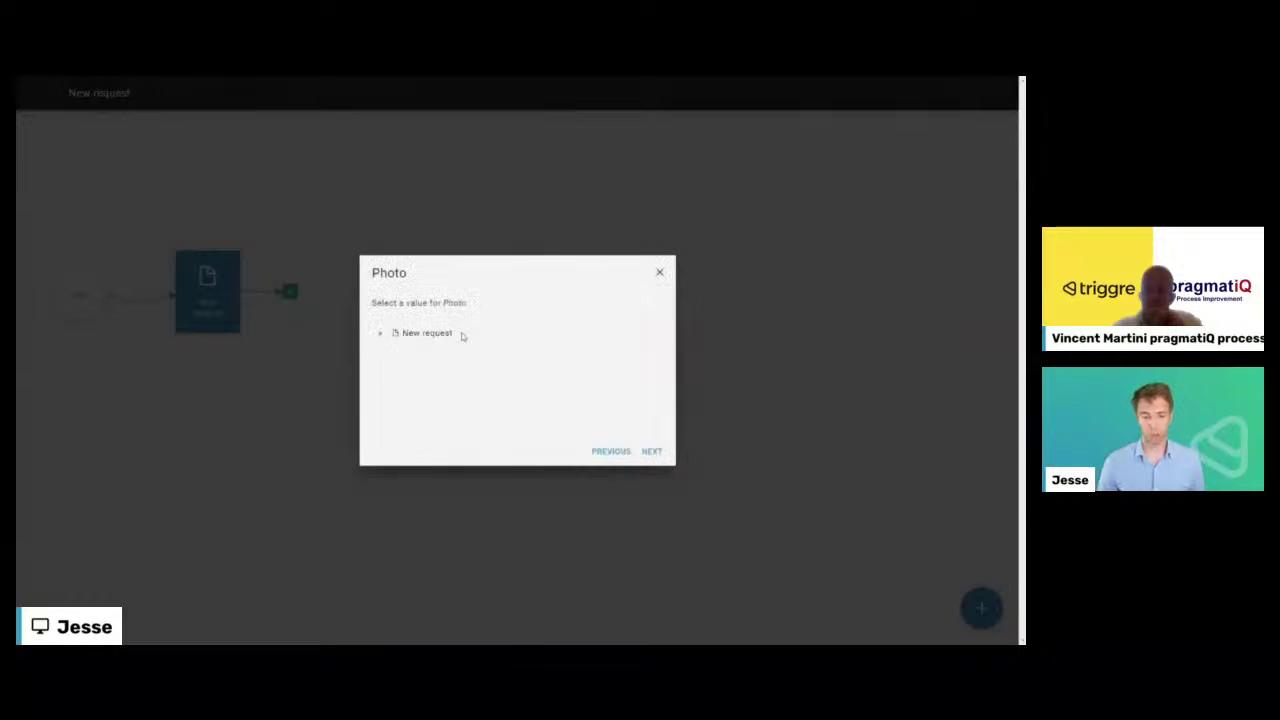
click(382, 334)
click(426, 353)
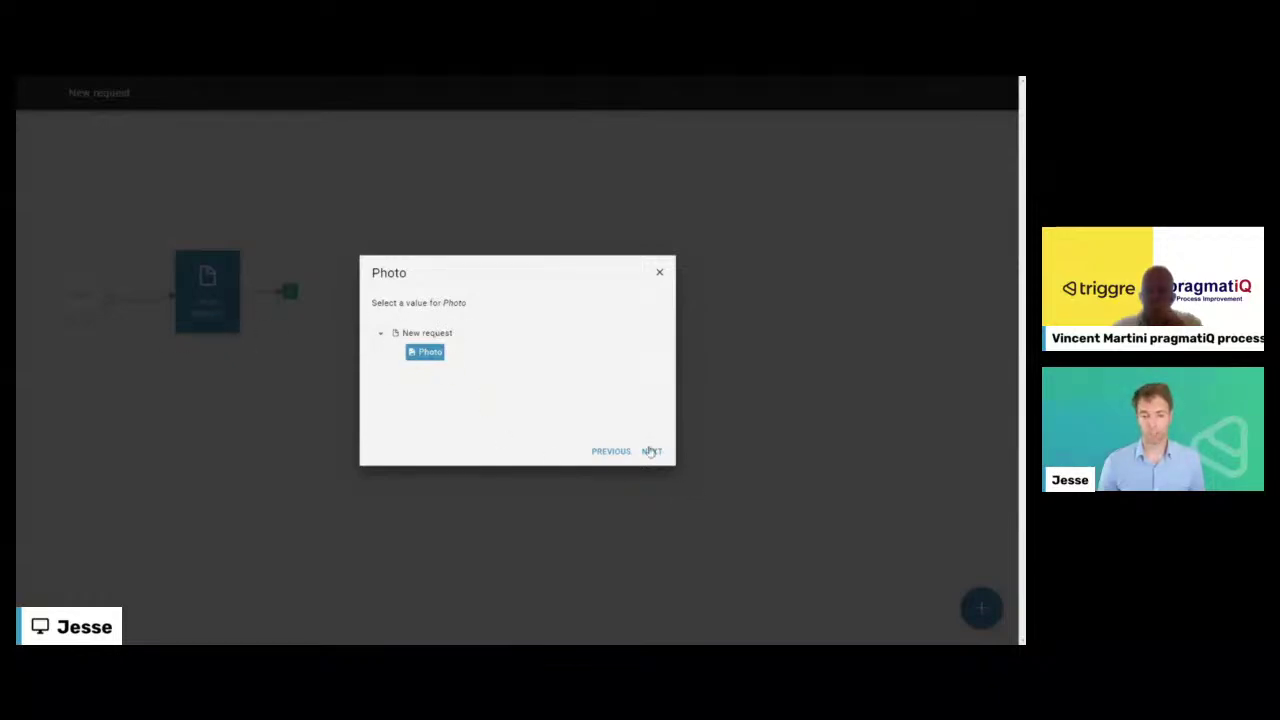
click(651, 451)
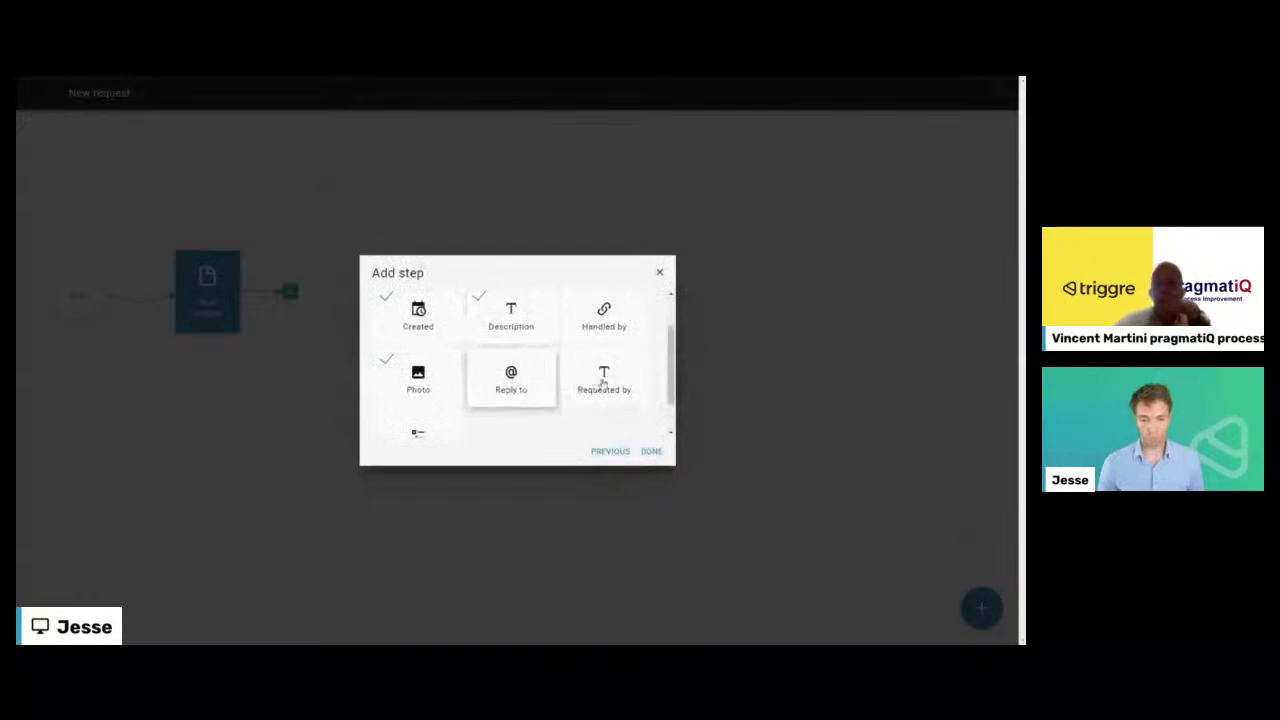
- Map Reply to to the New request page's Your email field
click(524, 376)
click(437, 357)
click(650, 451)
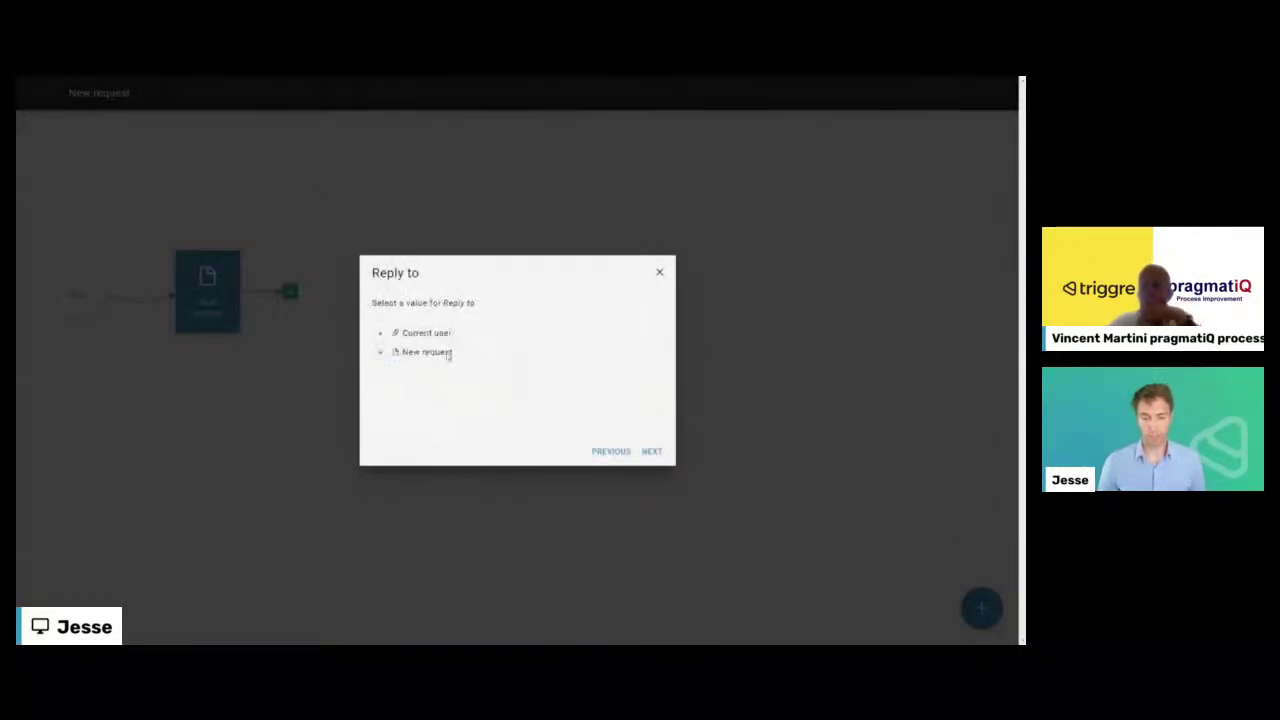
click(381, 352)
click(448, 398)
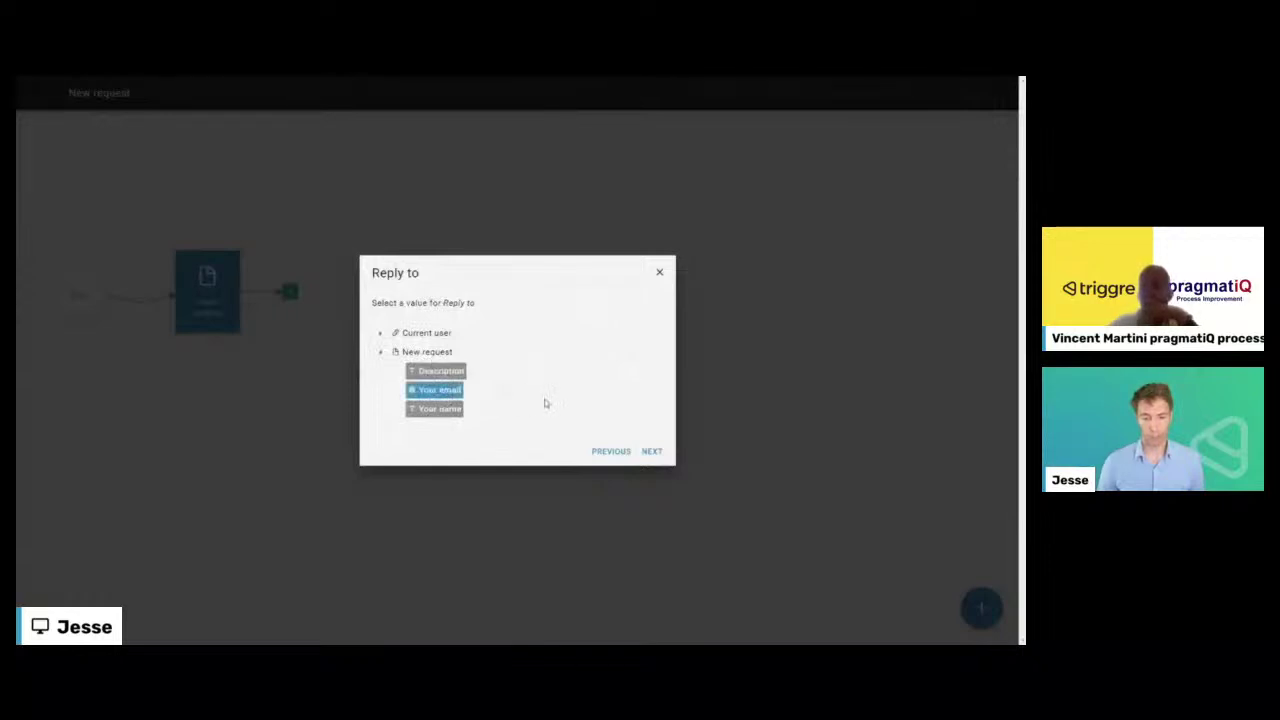
click(651, 451)
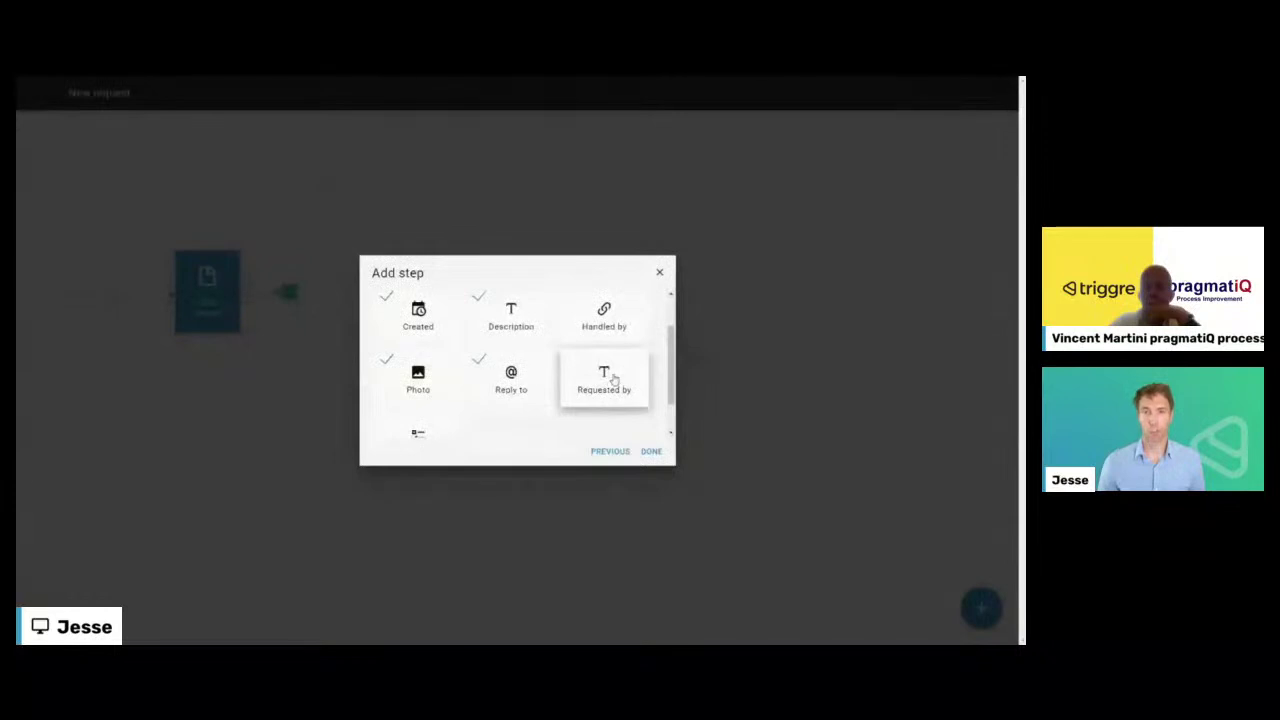
- Map Requested by to the New request page's Your name field
click(605, 378)
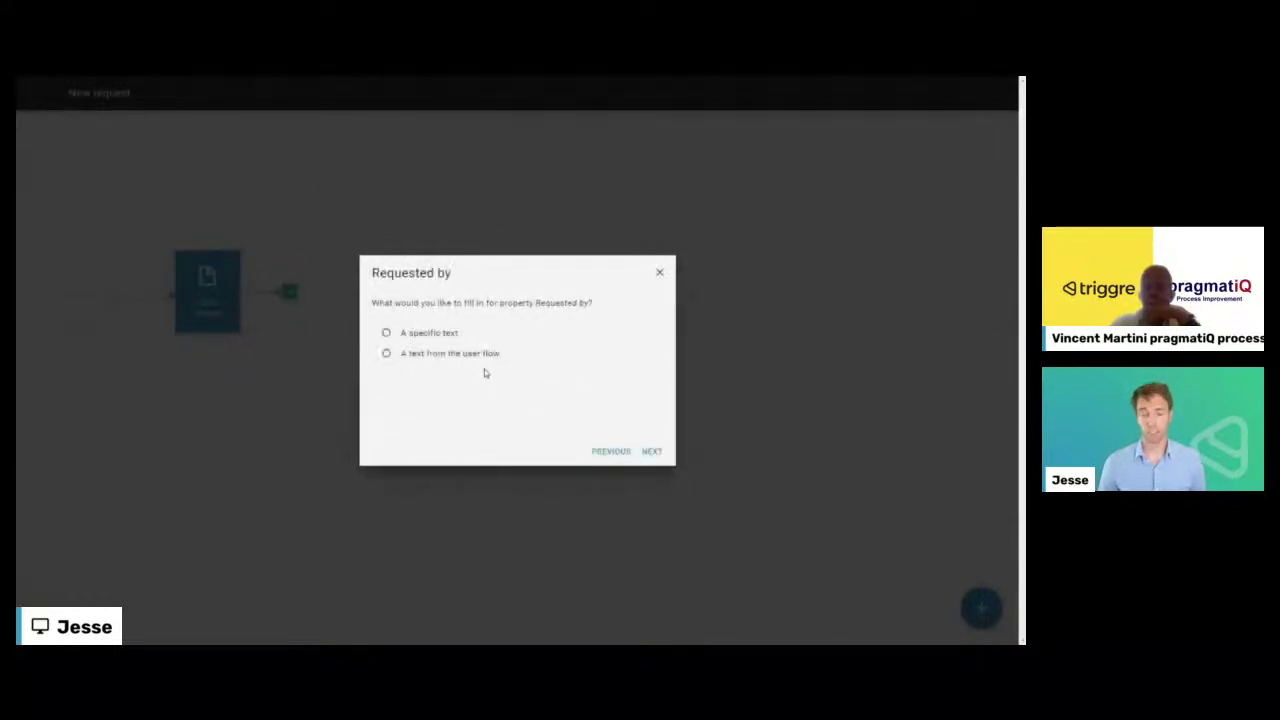
click(449, 355)
click(651, 451)
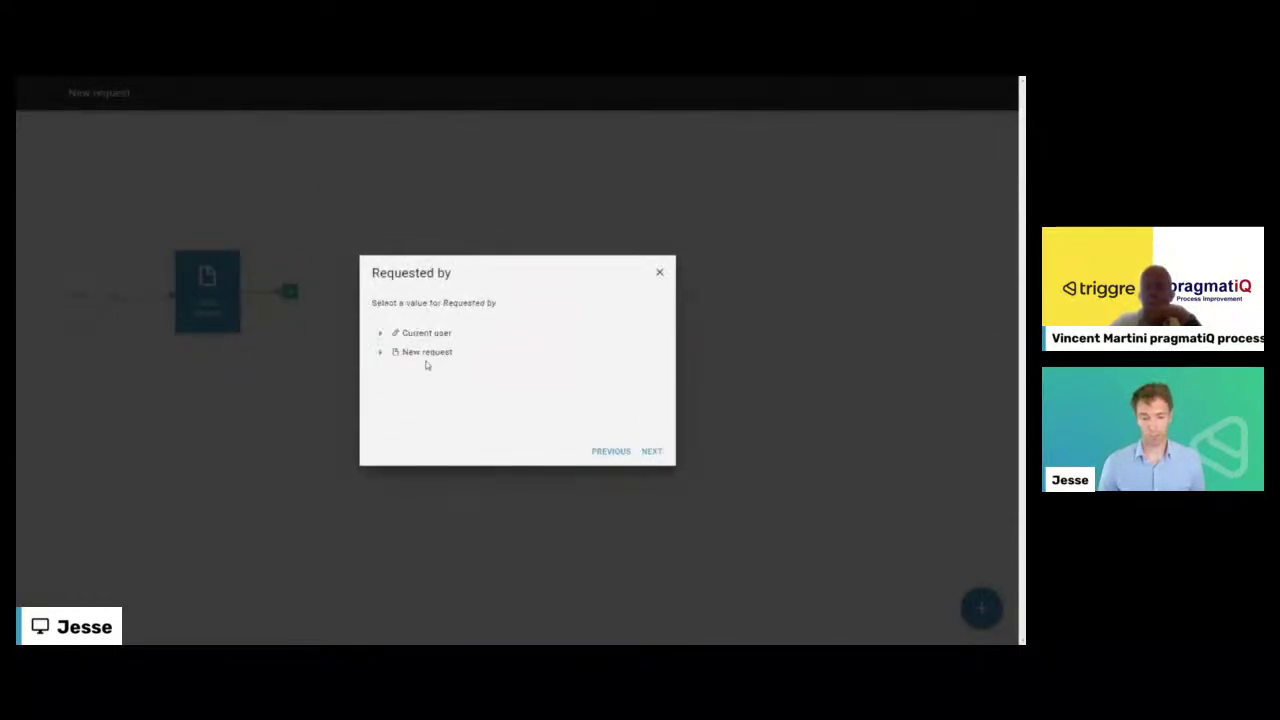
click(381, 352)
click(455, 412)
click(651, 451)
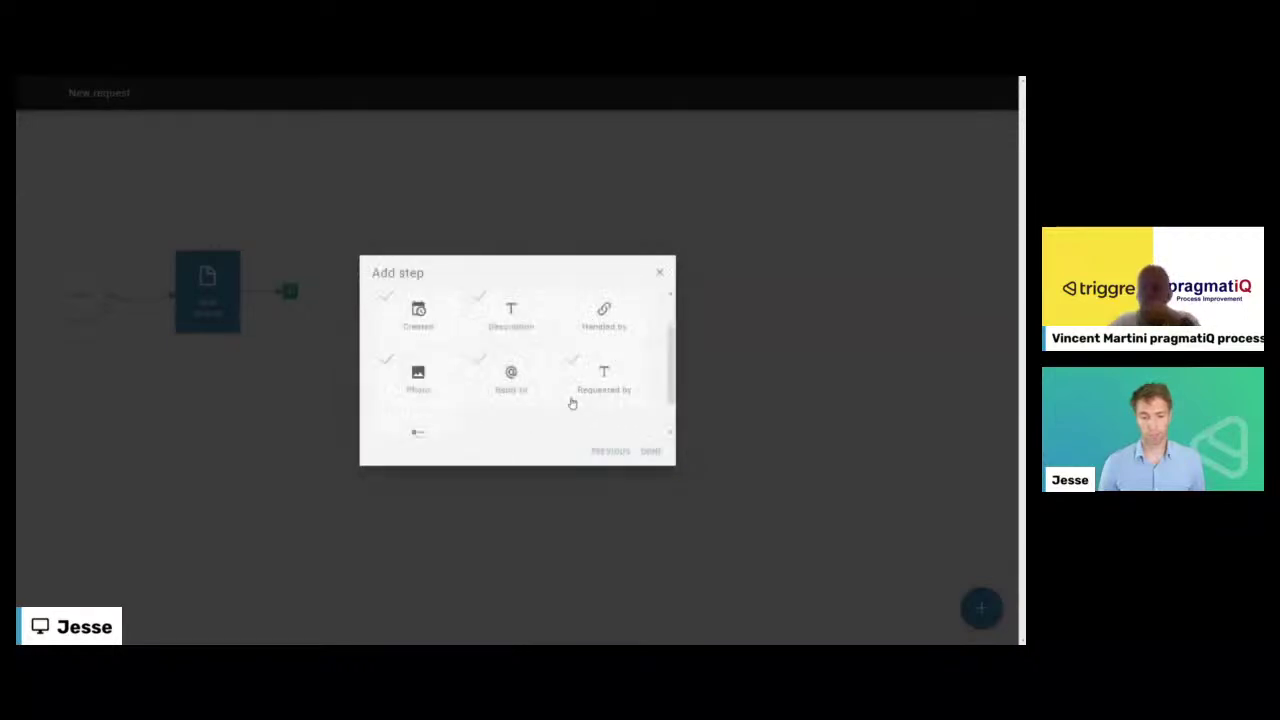
scroll(500, 385, down, 2)
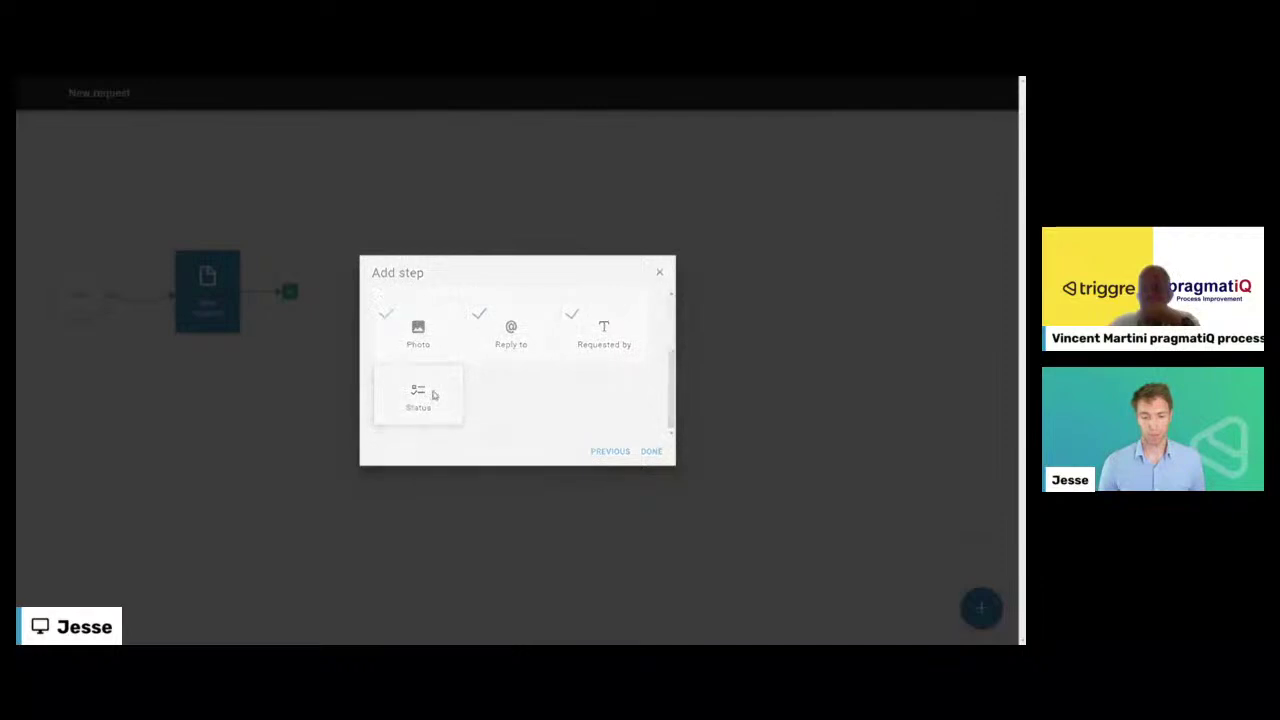
- Give Status a specific pick-list value and complete the Create Request step after Submit
click(432, 394)
click(651, 451)
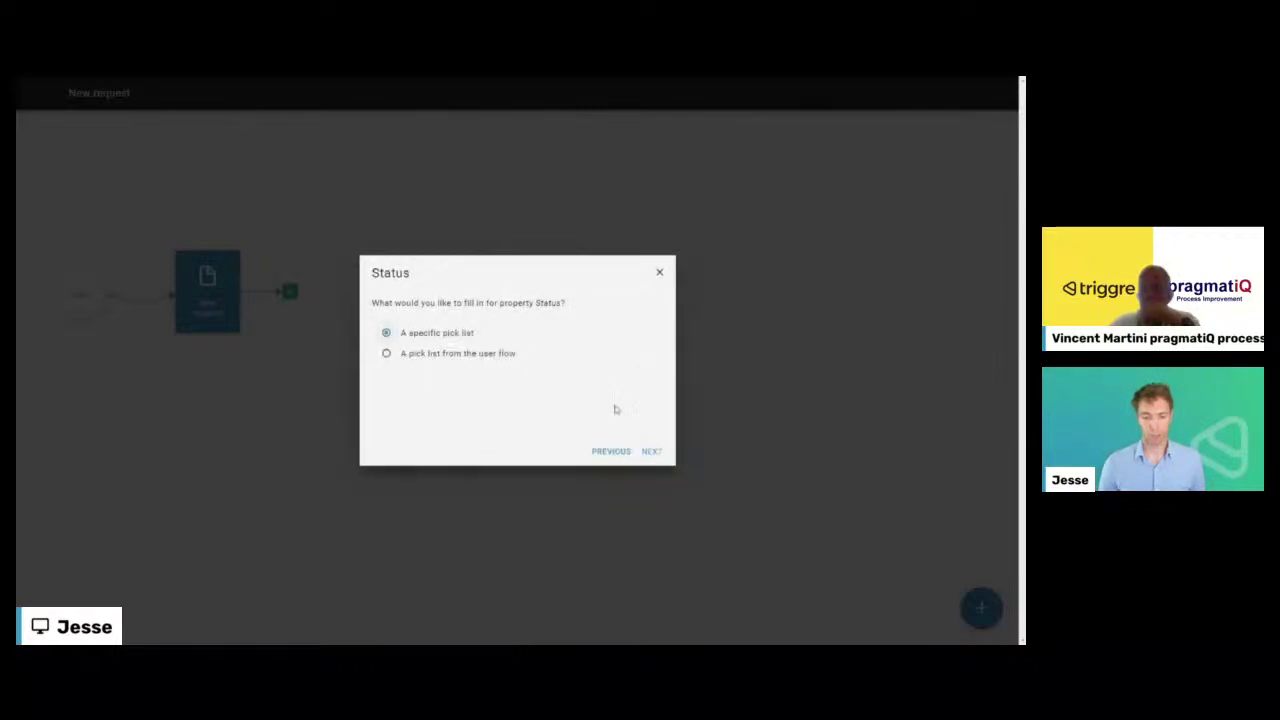
click(649, 450)
click(652, 452)
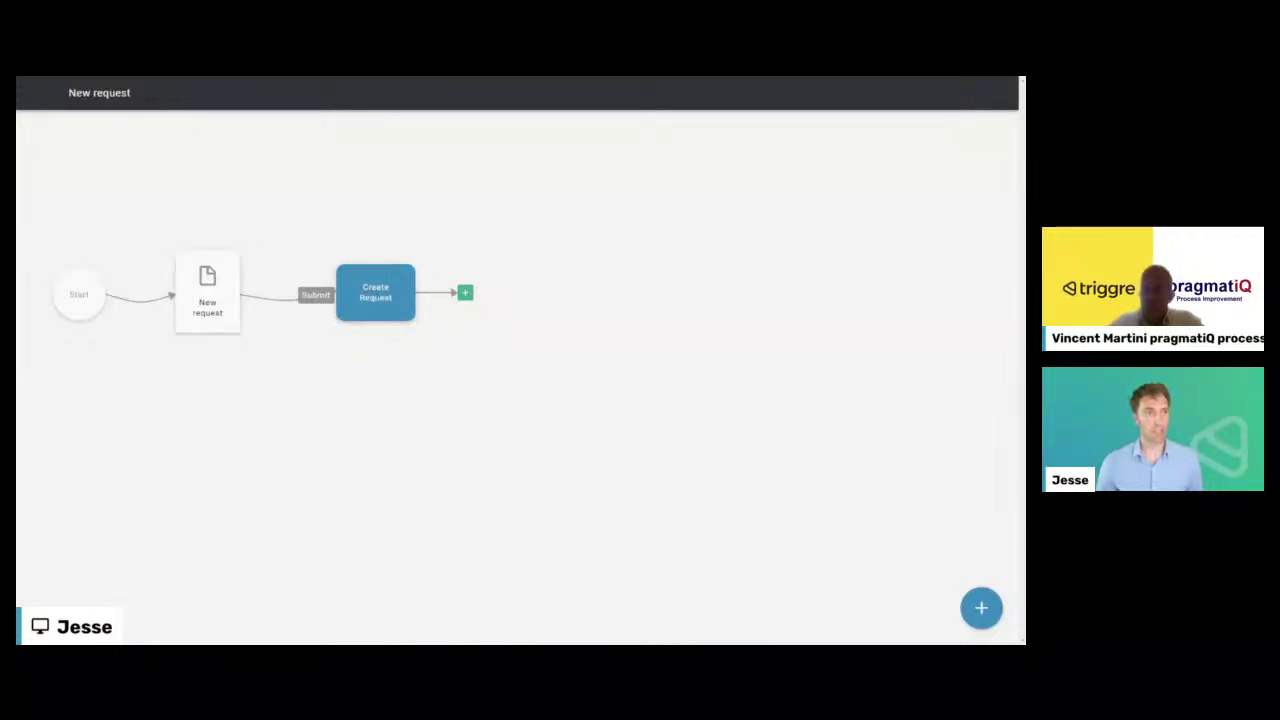
- Add a page named Done after Create Request and open it for editing
click(466, 295)
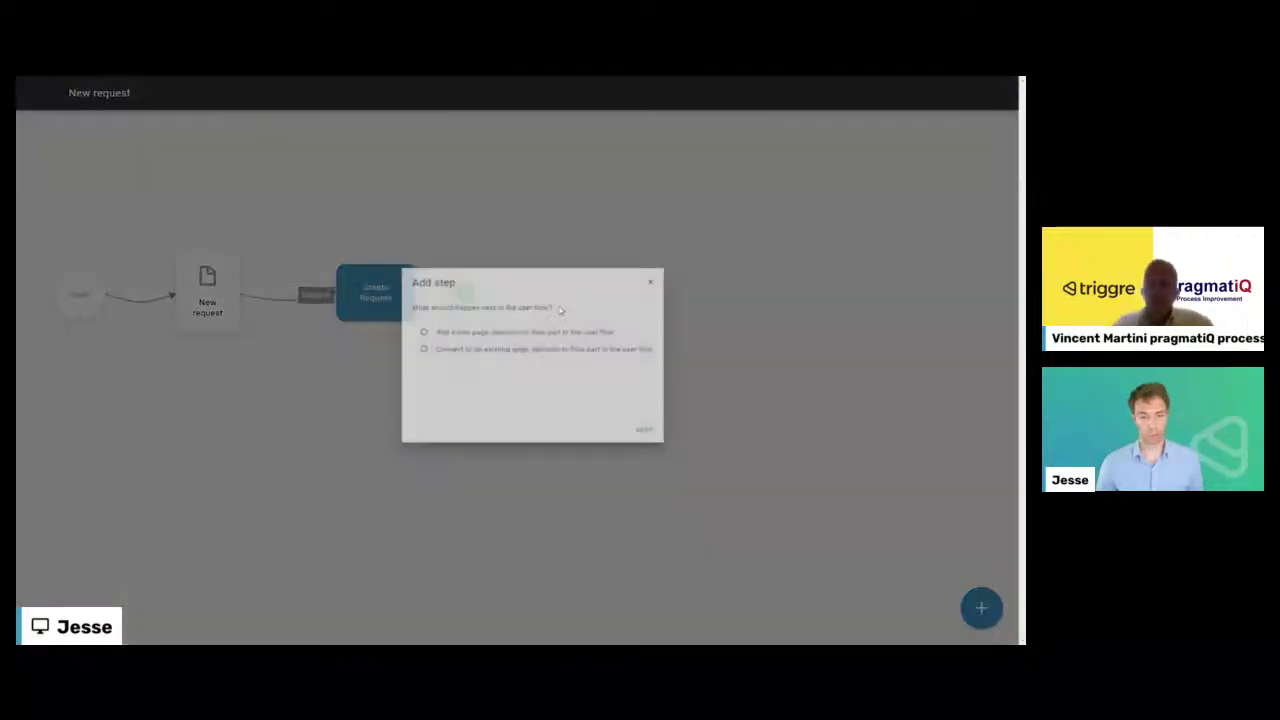
click(652, 451)
click(618, 378)
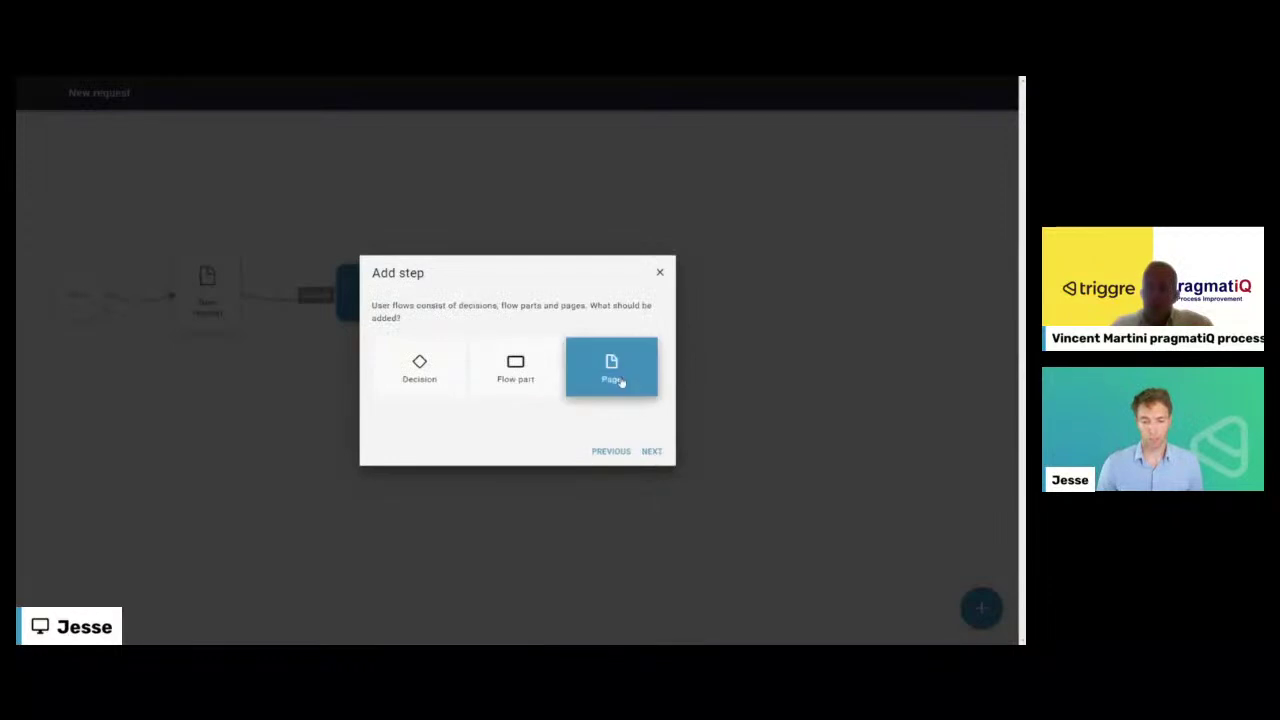
key(Return)
text(Go)
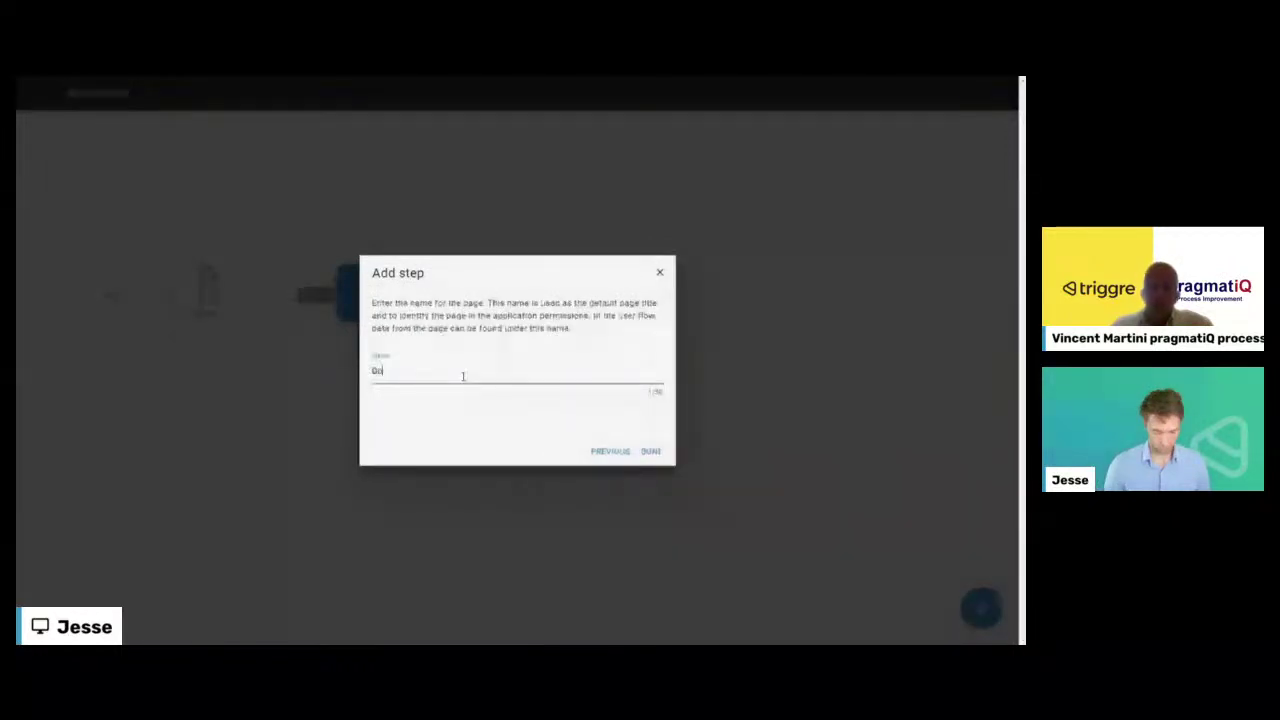
key(Return)
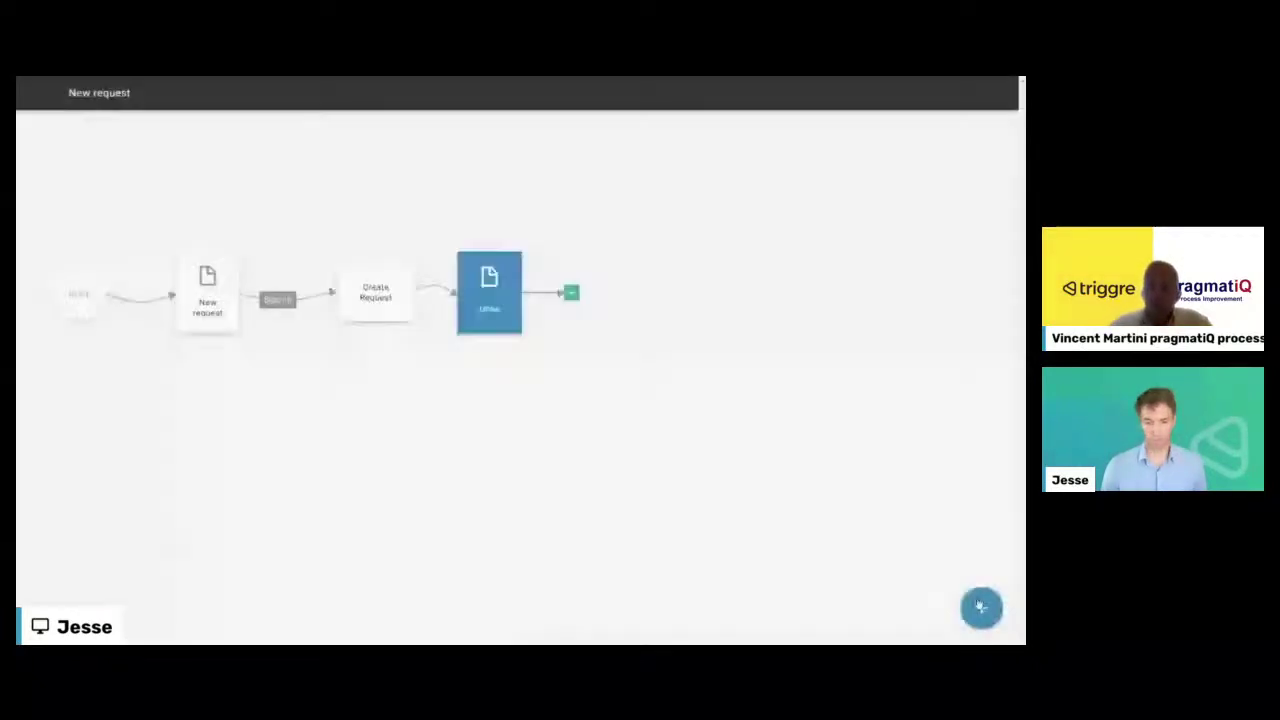
click(509, 303)
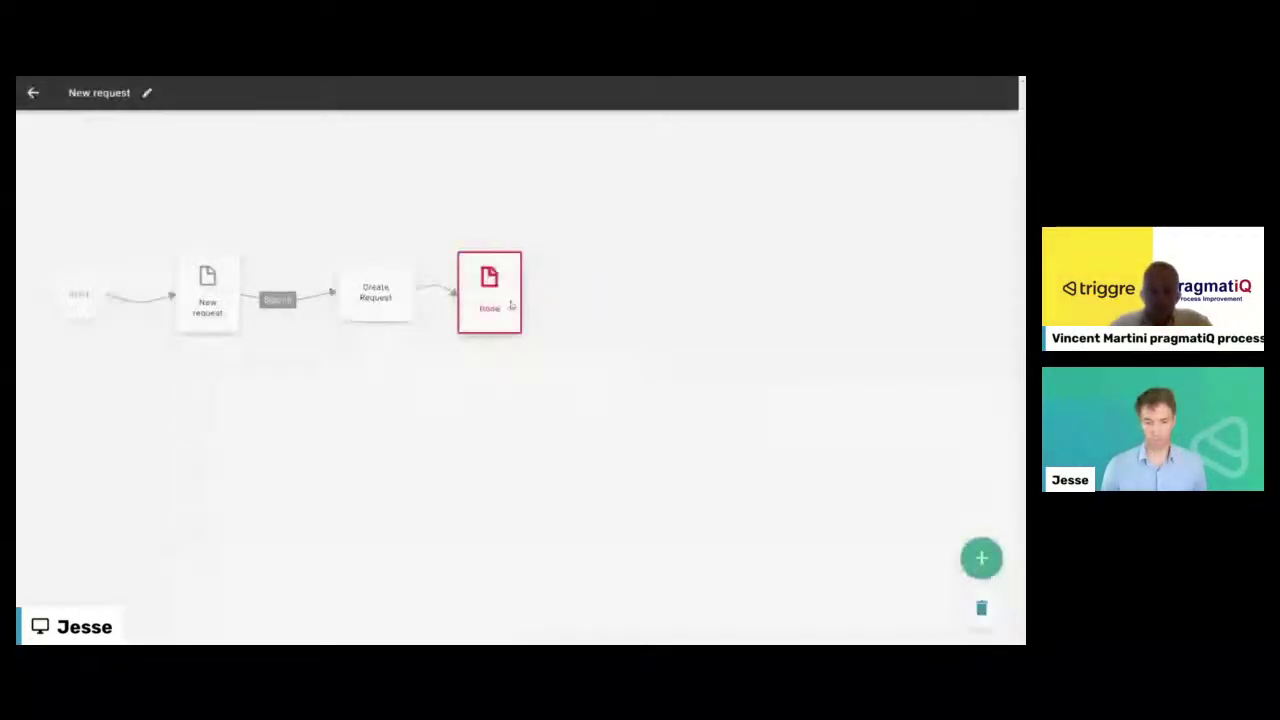
click(509, 303)
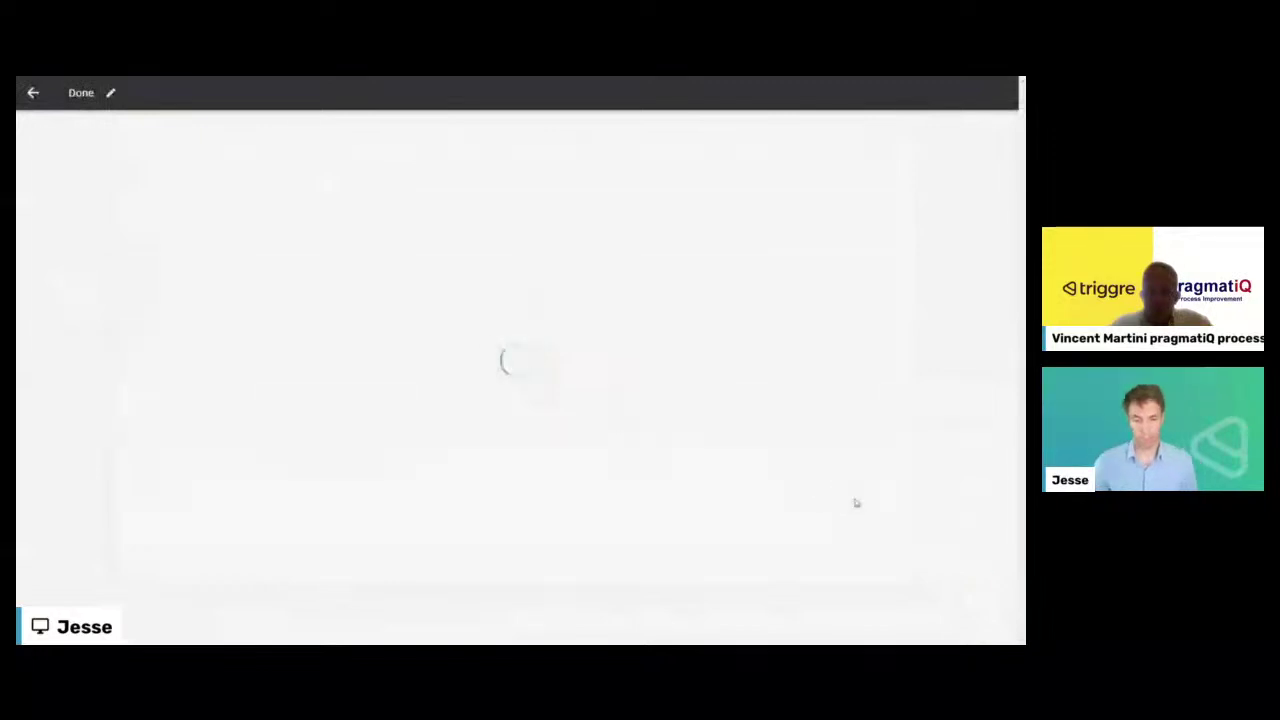
- Add a stacked text block to the Done page with the request-submitted confirmation sentence
click(570, 309)
click(585, 400)
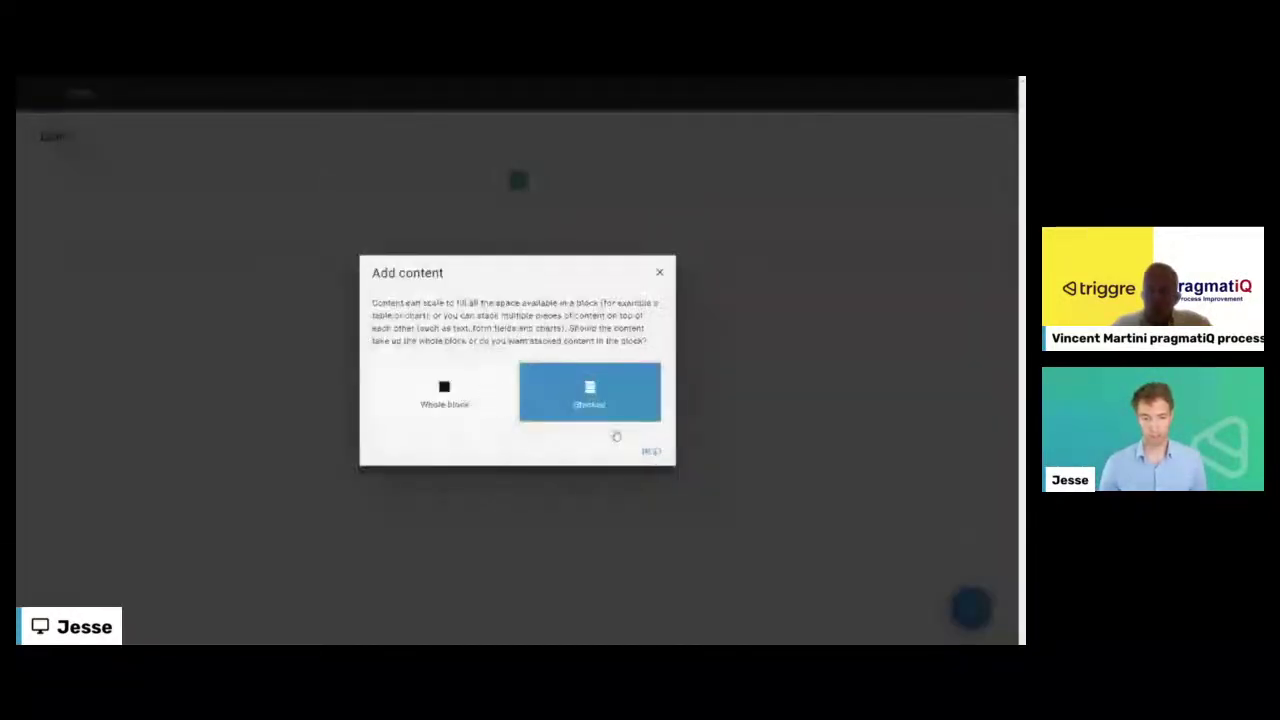
click(651, 452)
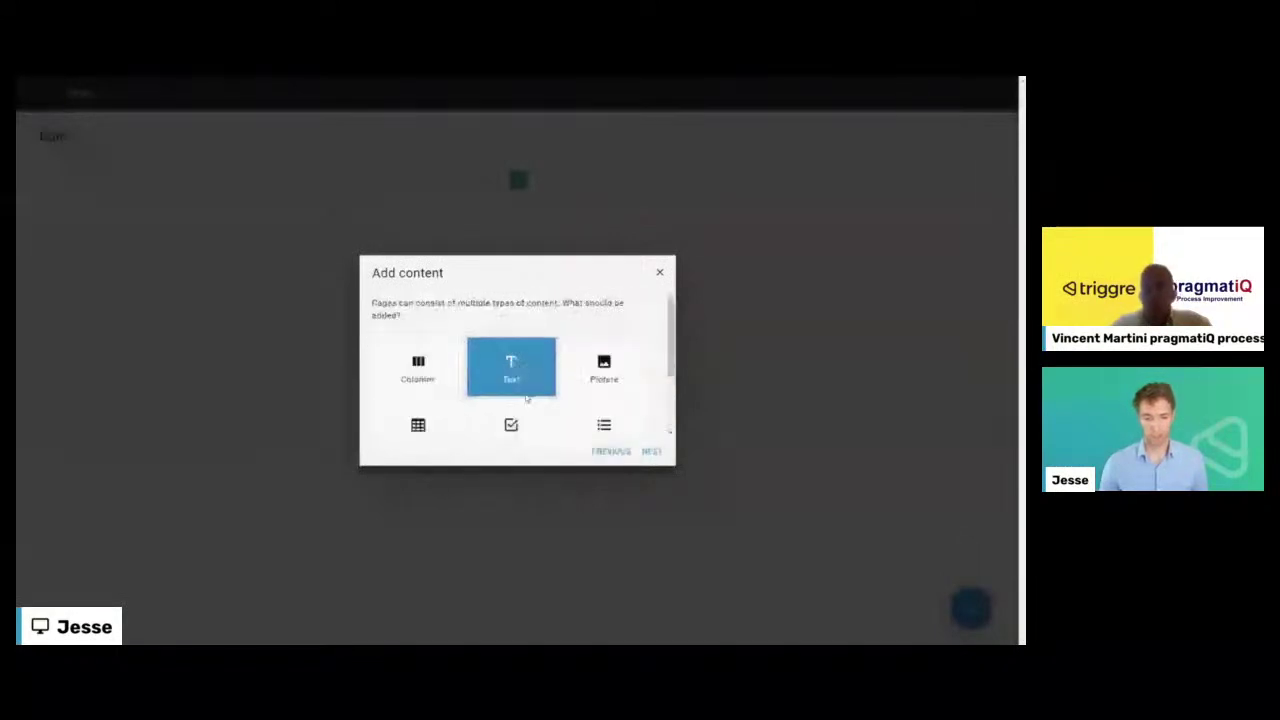
click(524, 392)
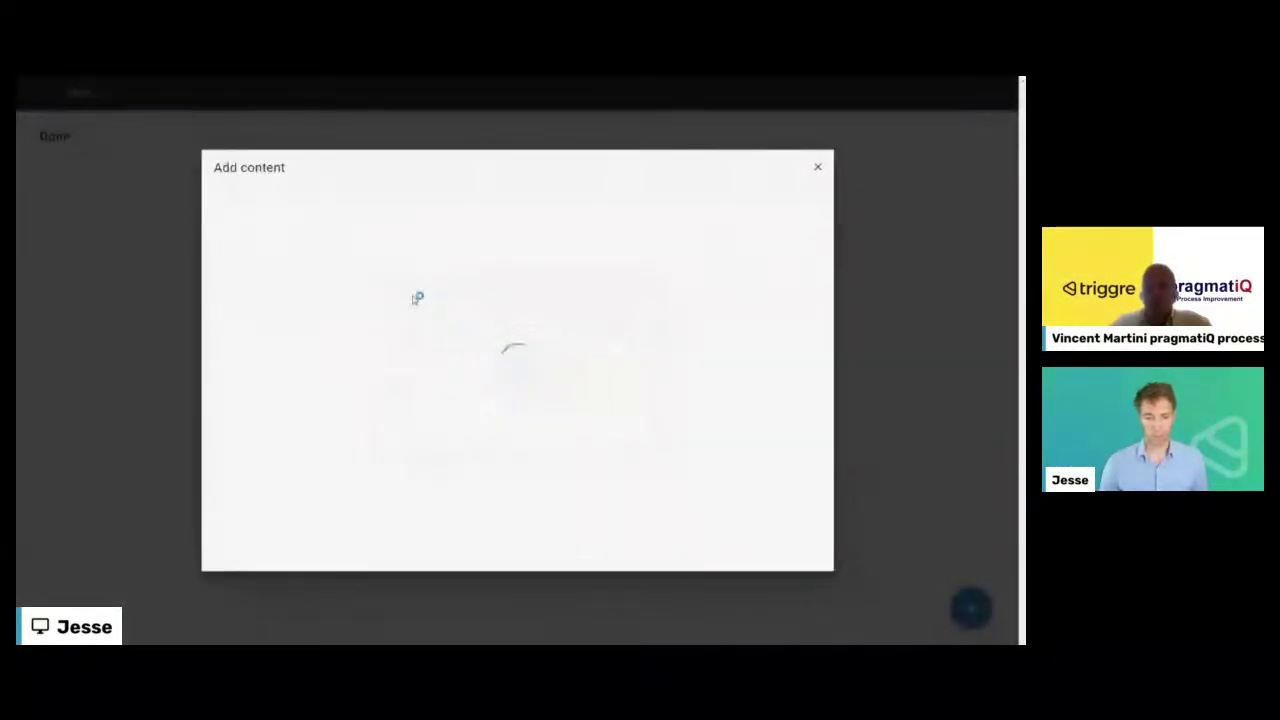
text(Your request has successfully been submitted. We will contact you by email a)
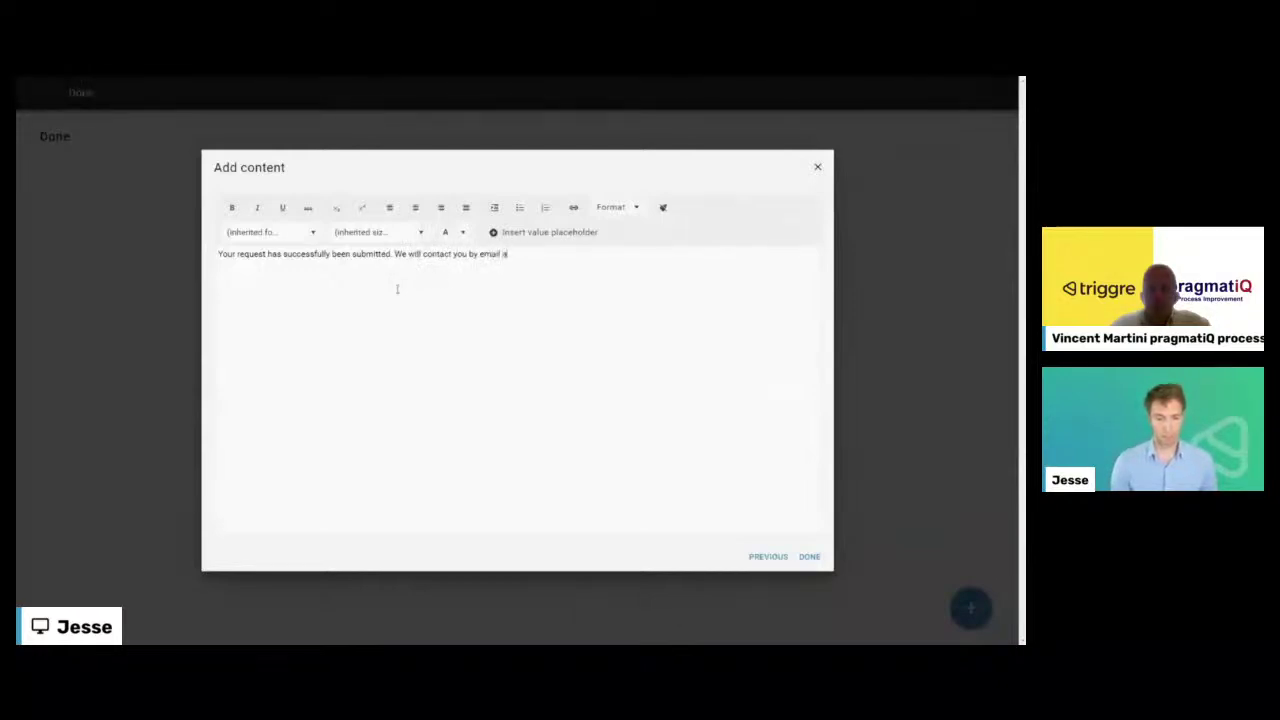
text(oon as possible.)
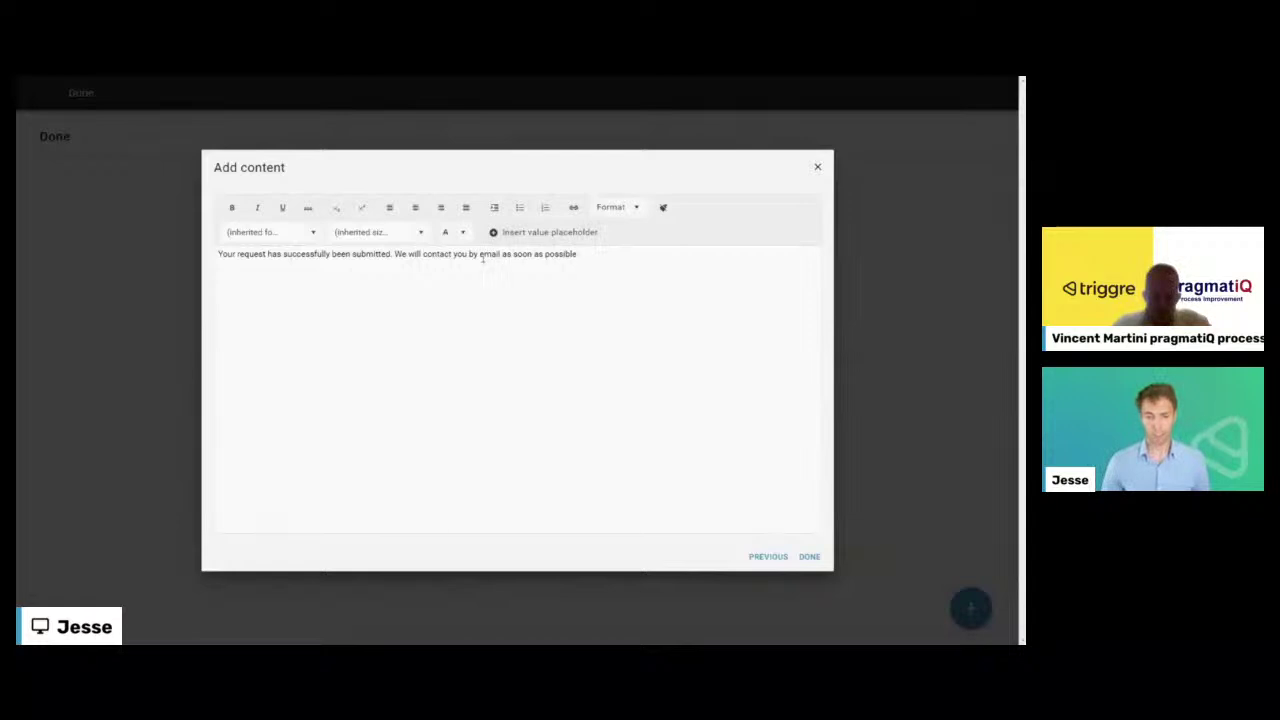
text(()
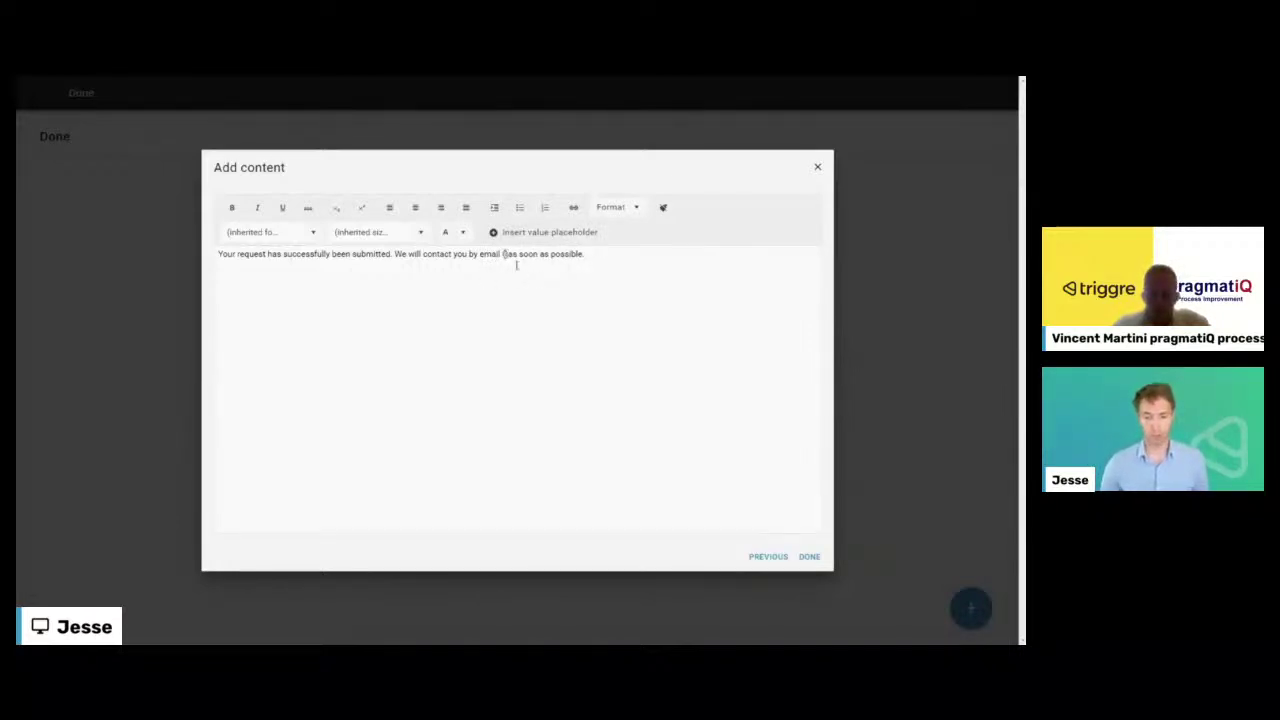
text())
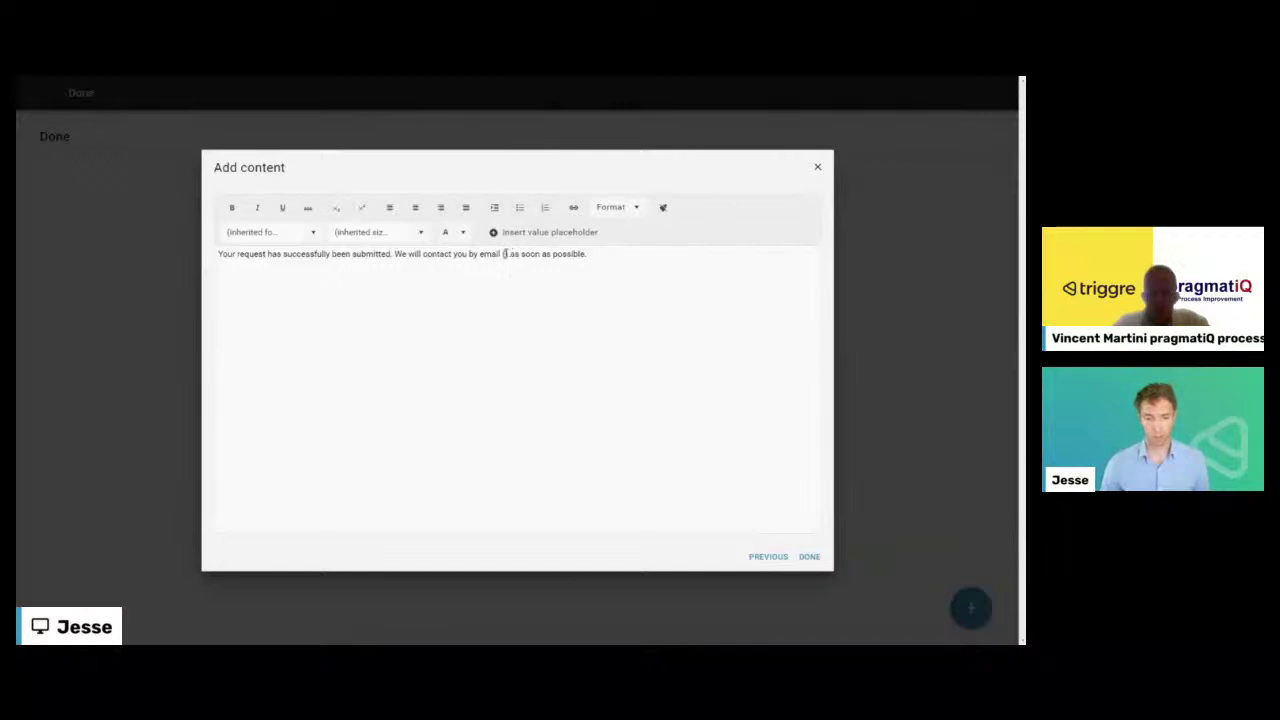
- Insert the New request > Your email value into the message and save the text
click(505, 234)
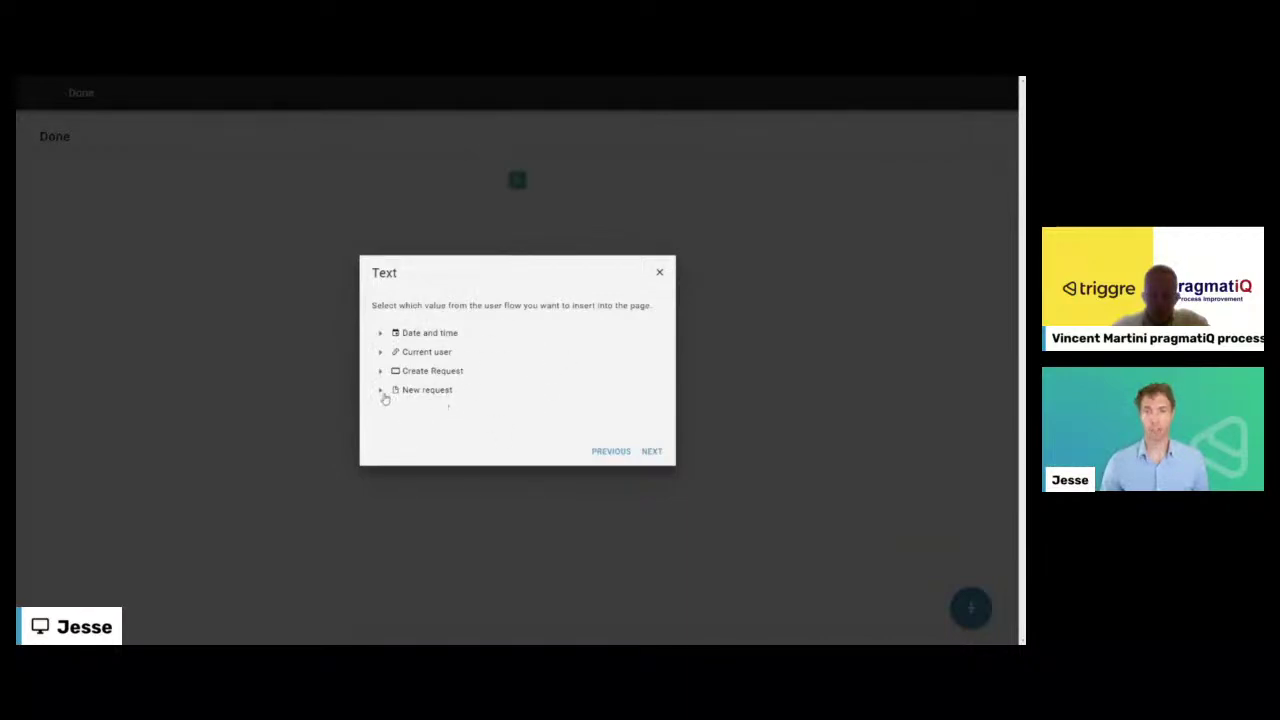
click(381, 391)
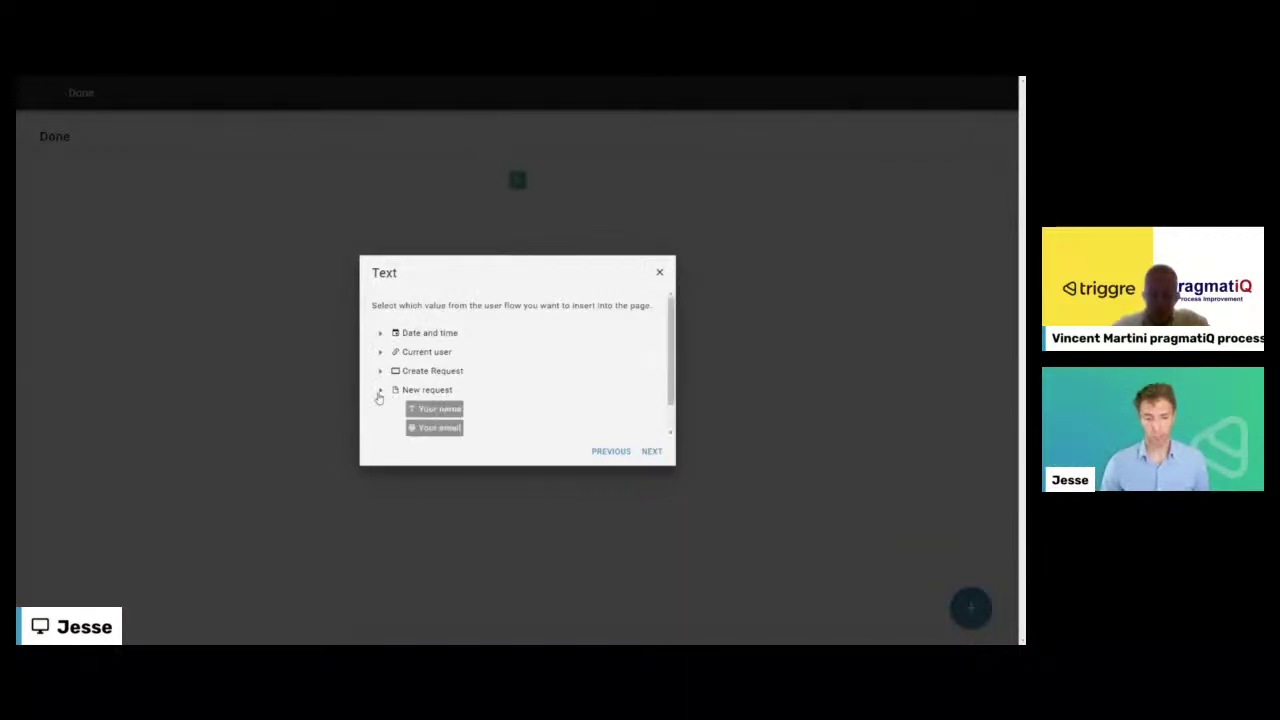
scroll(420, 397, down, 1)
click(440, 396)
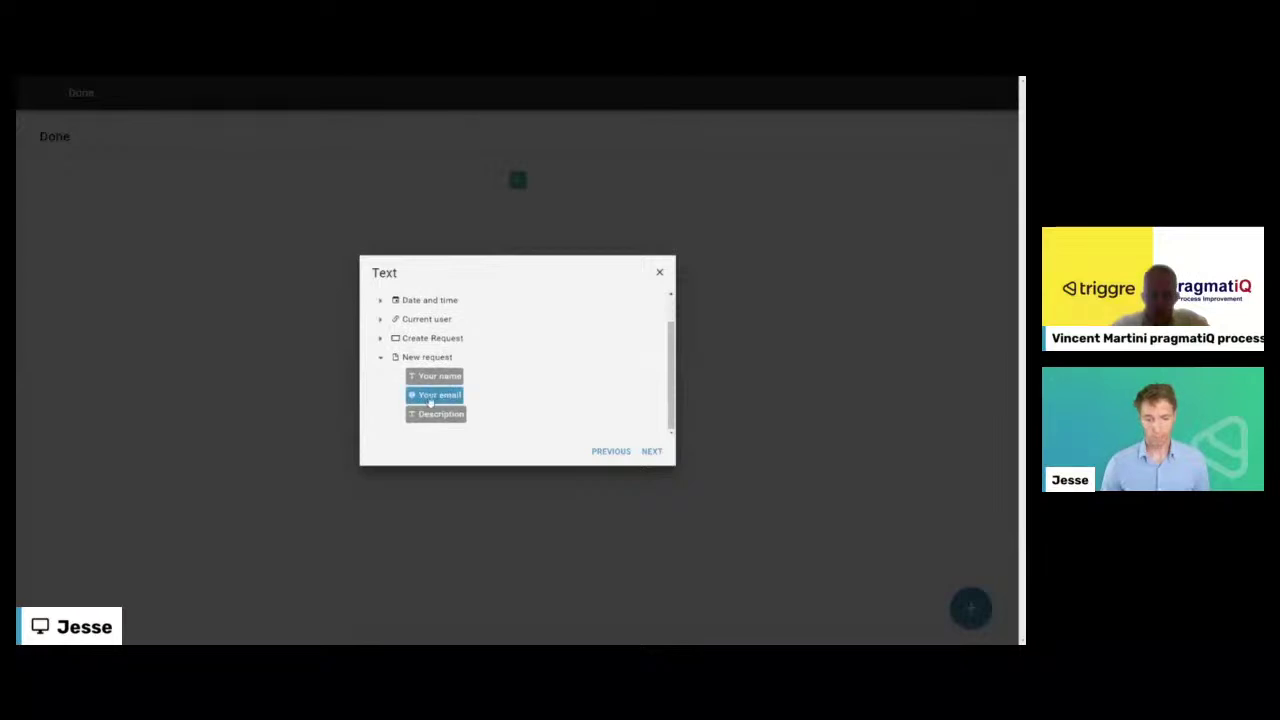
click(652, 452)
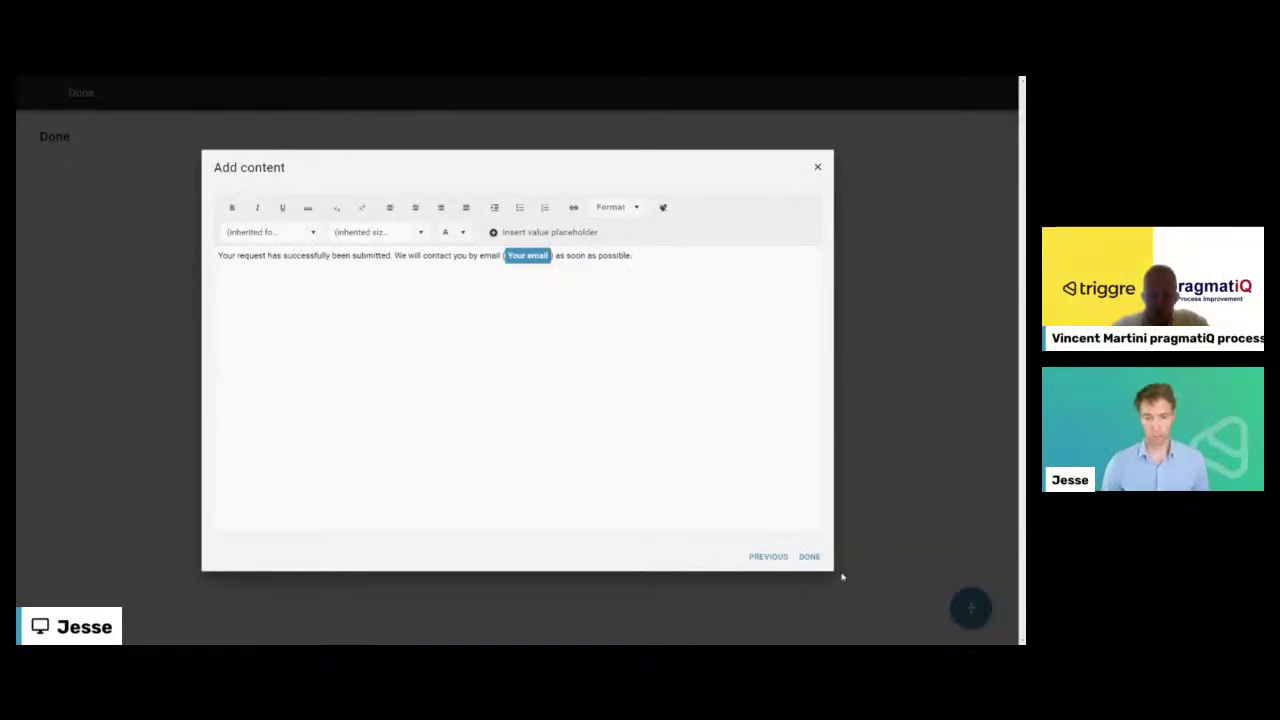
click(810, 557)
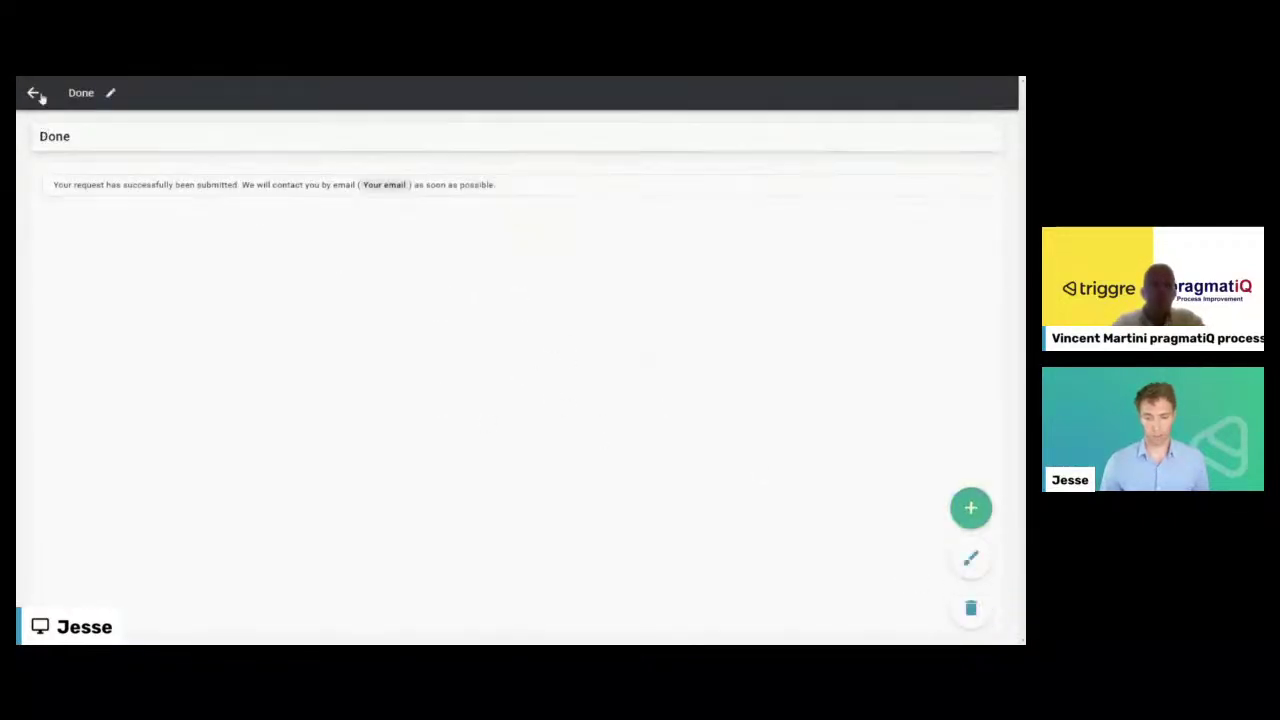
click(33, 93)
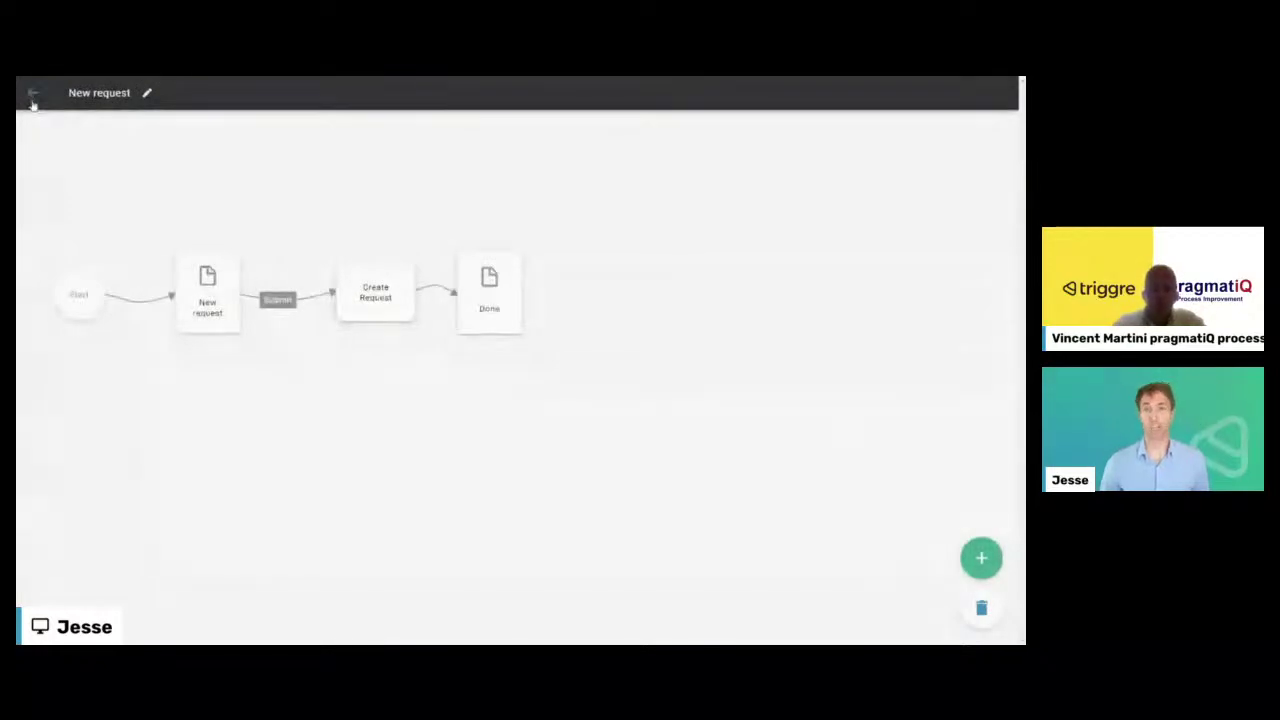
- Start a wizard user flow of the overview, add, edit and delete type based on Request data
click(33, 93)
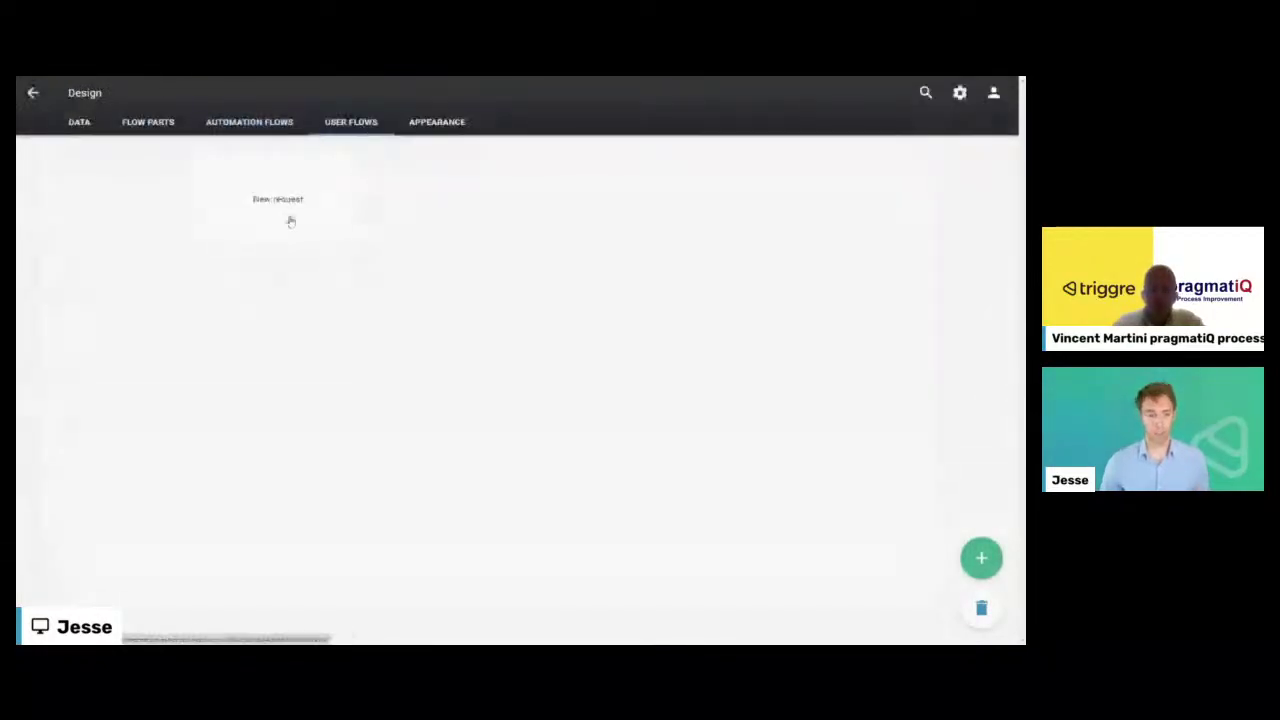
click(981, 557)
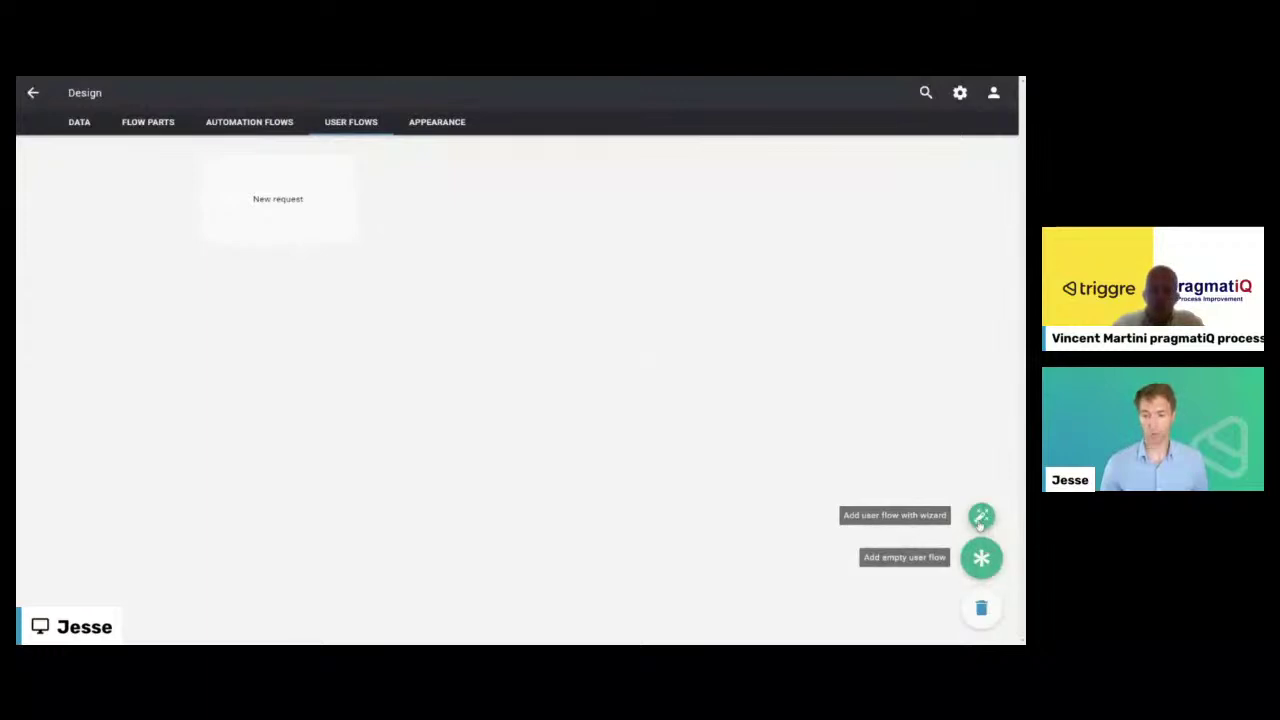
click(981, 520)
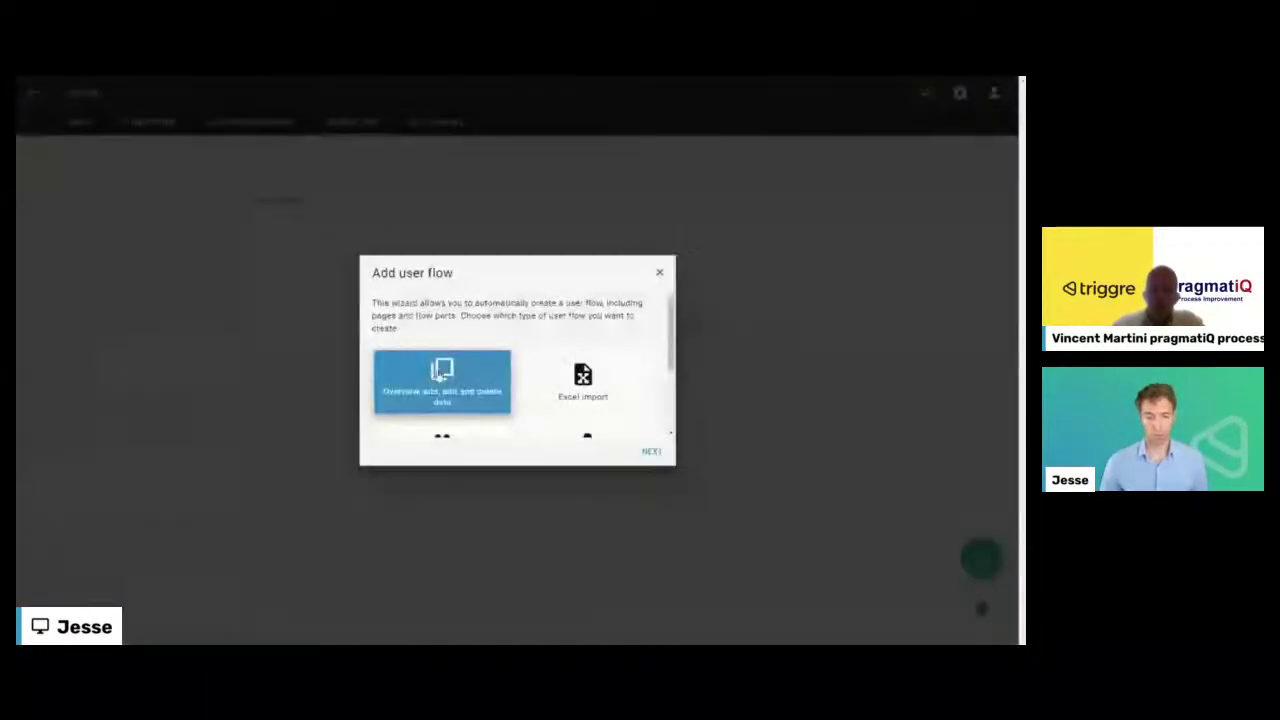
click(651, 454)
click(404, 334)
click(651, 453)
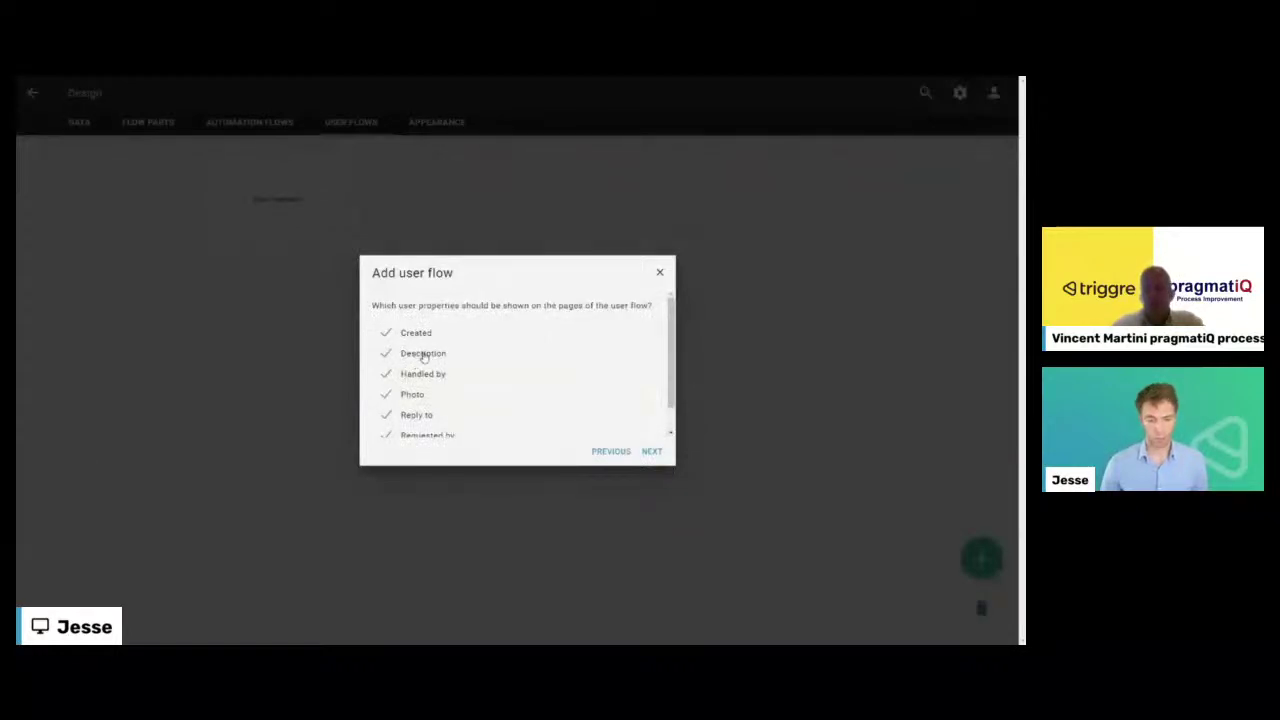
- Exclude Handled by, Reply to and Requested by, and order properties with Status before Photo
scroll(424, 377, down, 1)
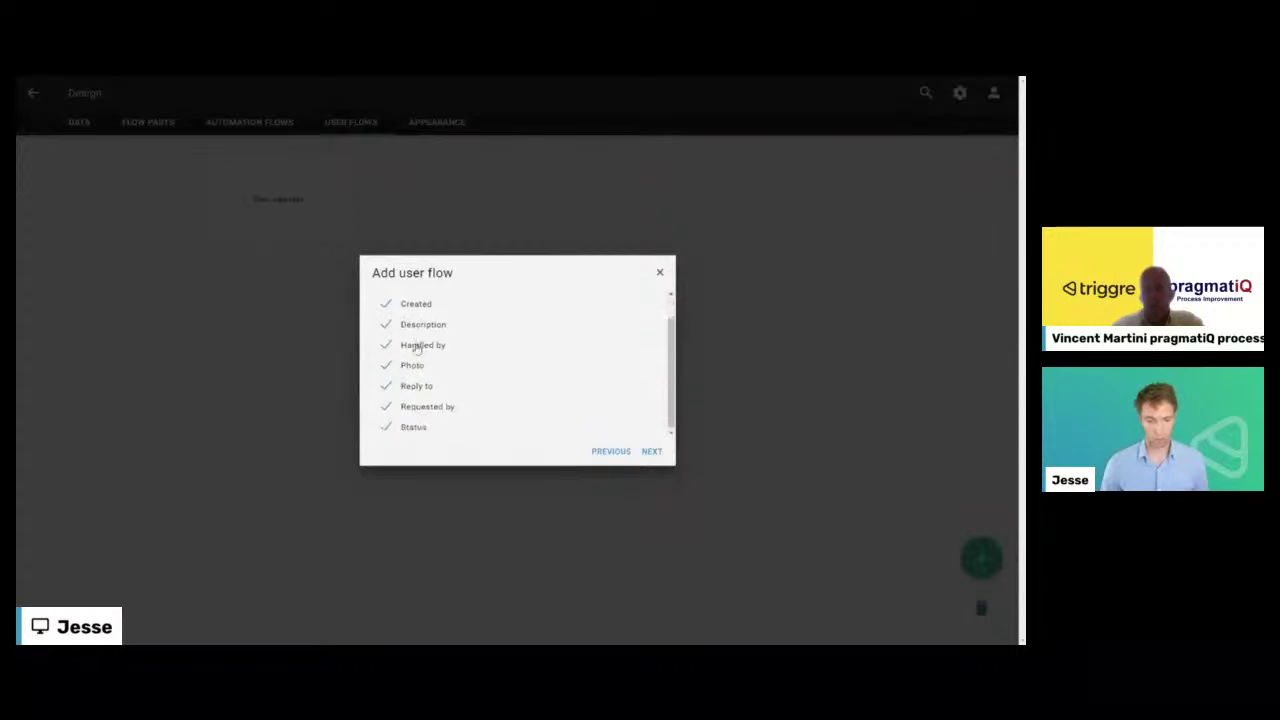
click(417, 347)
click(416, 386)
click(417, 410)
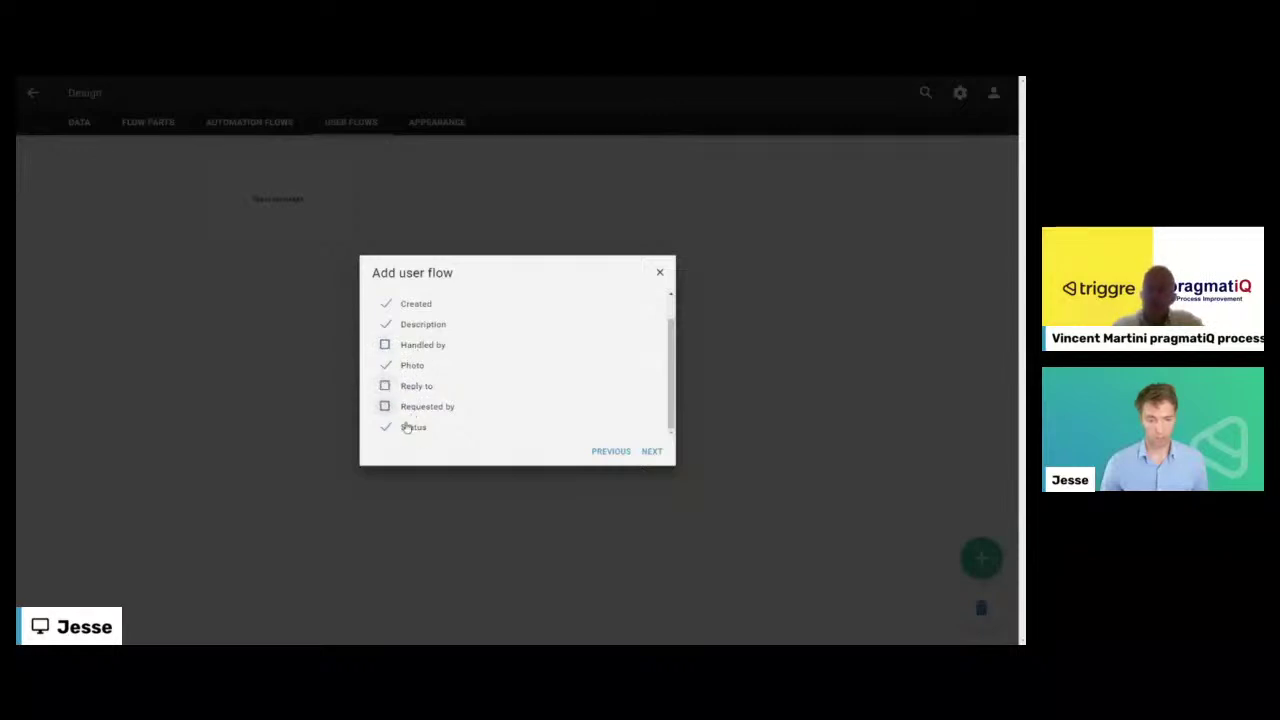
scroll(417, 370, up, 1)
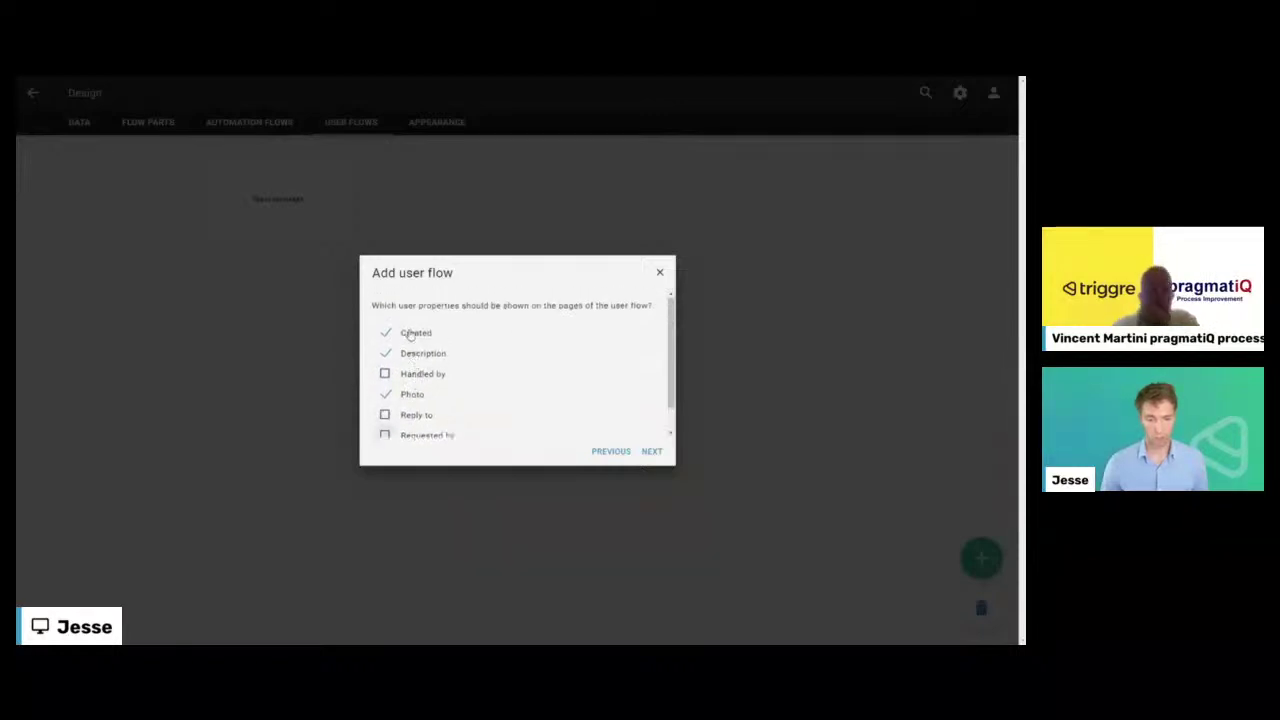
click(651, 451)
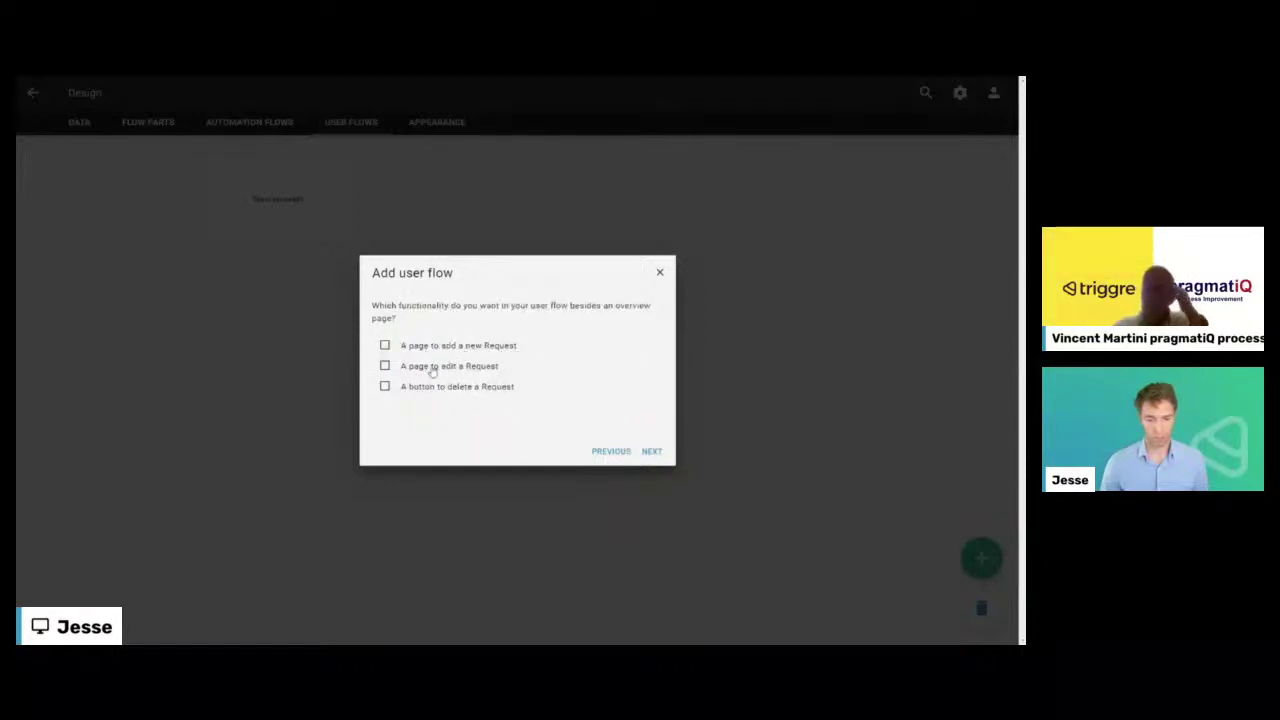
click(651, 451)
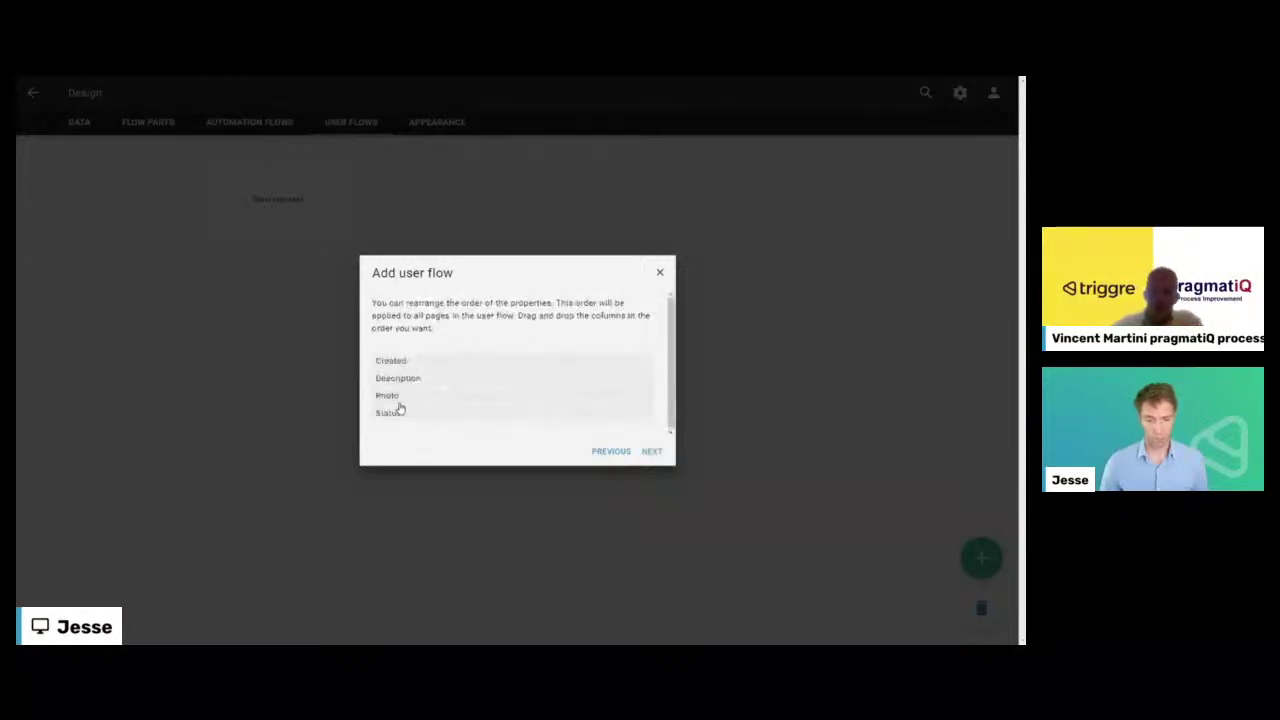
drag(404, 387, 405, 365)
drag(395, 413, 399, 396)
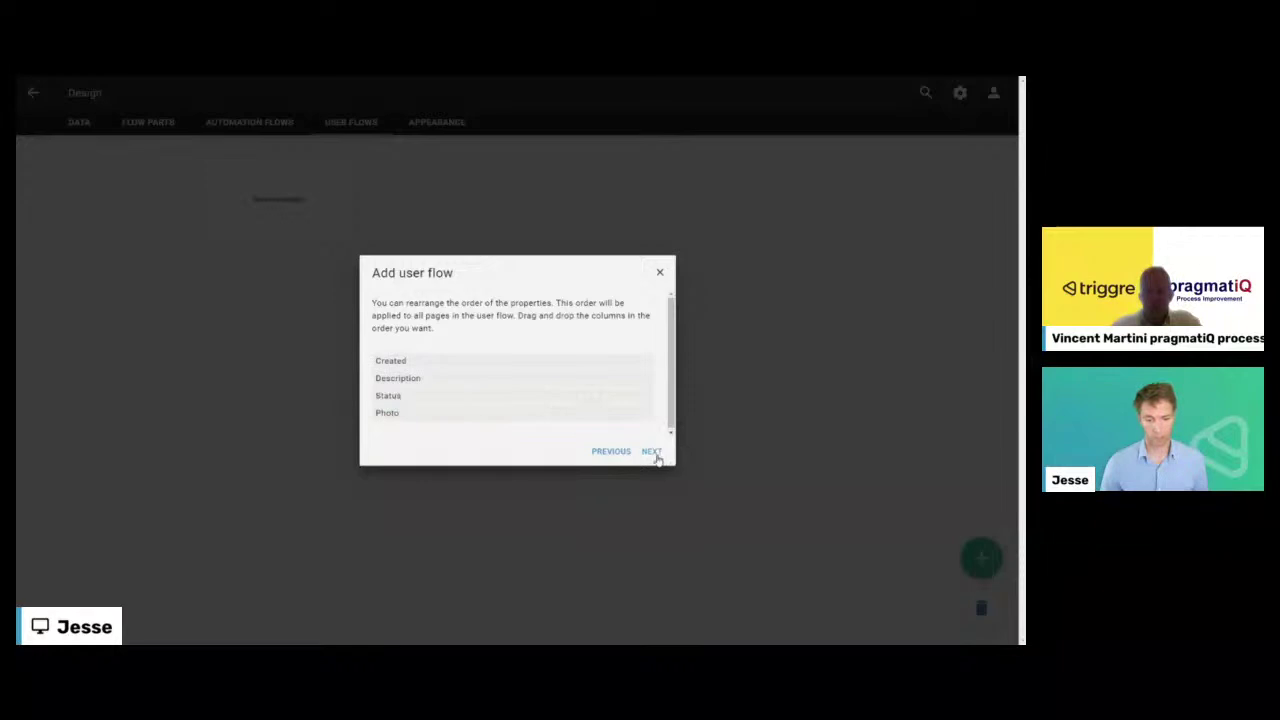
click(652, 452)
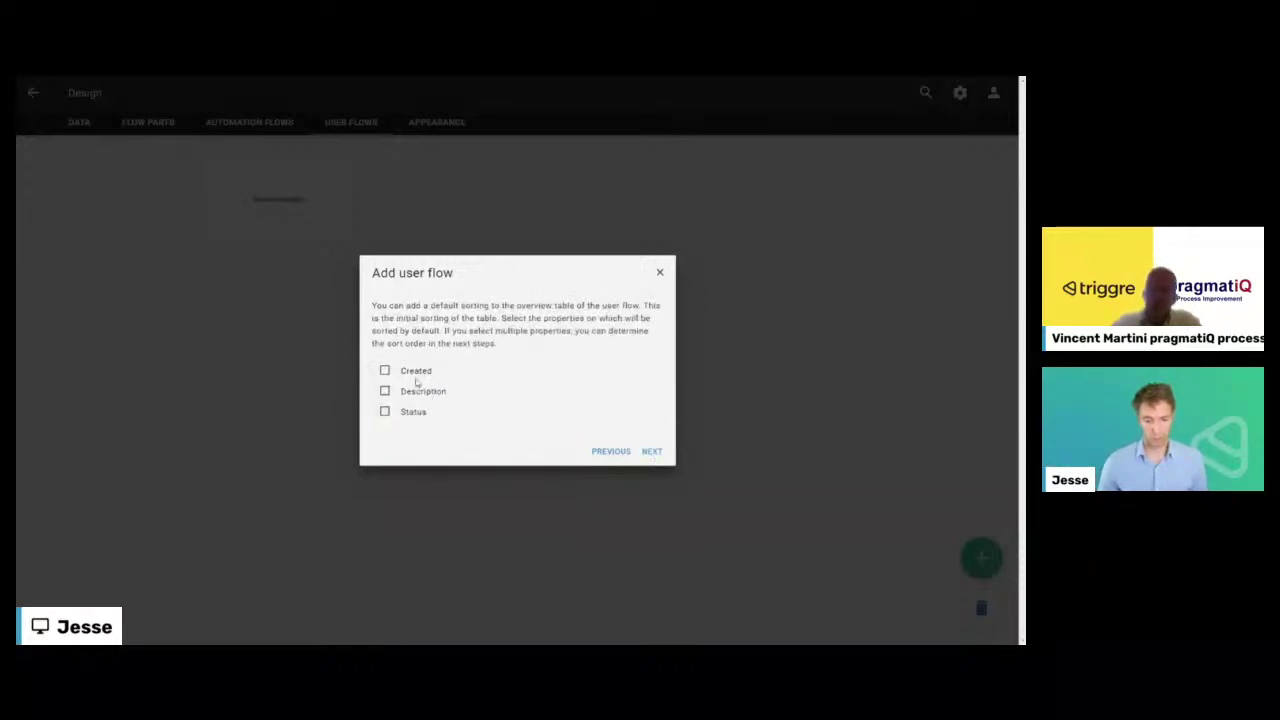
- Sort the overview by Created from largest to smallest and name the flow All requests
click(409, 378)
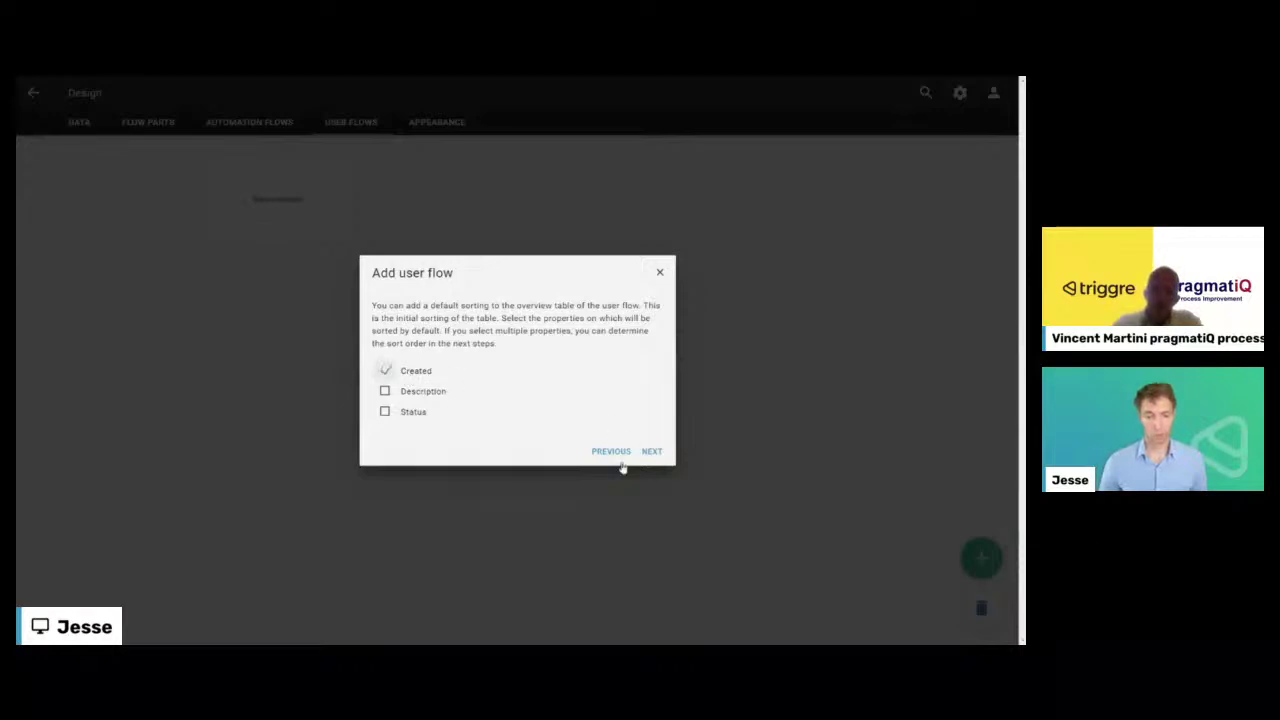
click(462, 369)
click(663, 454)
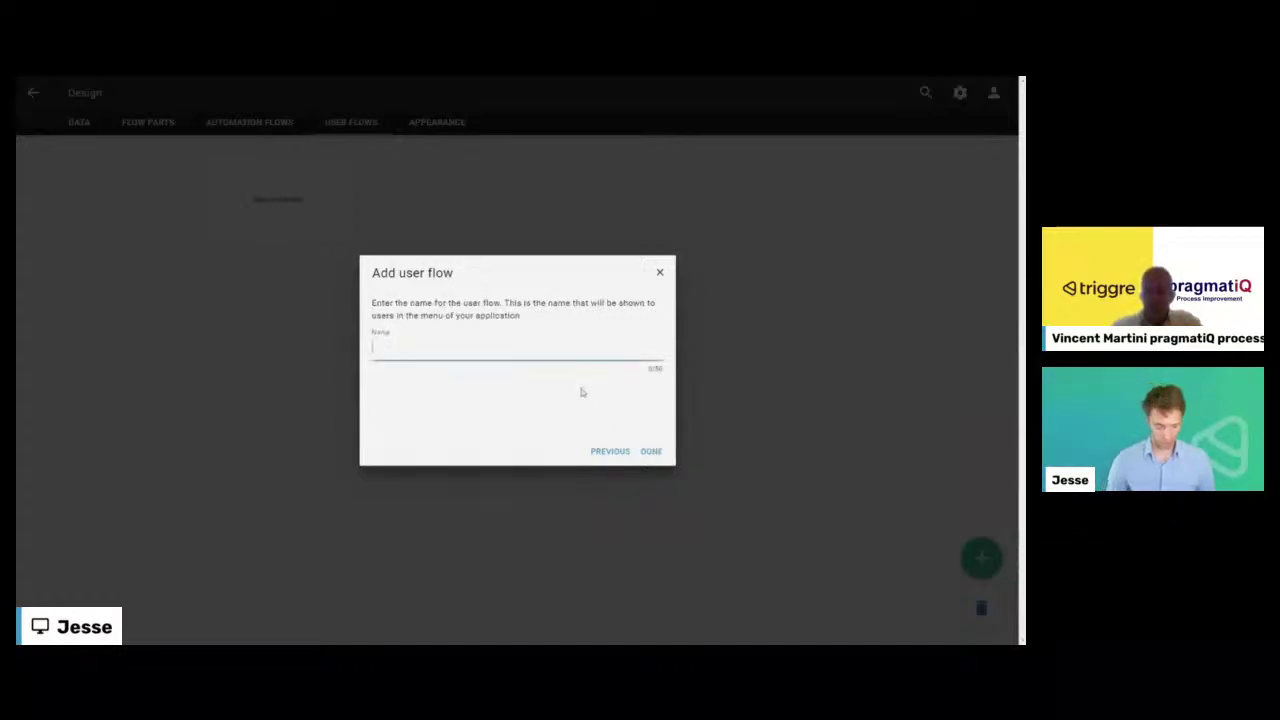
text(Rec)
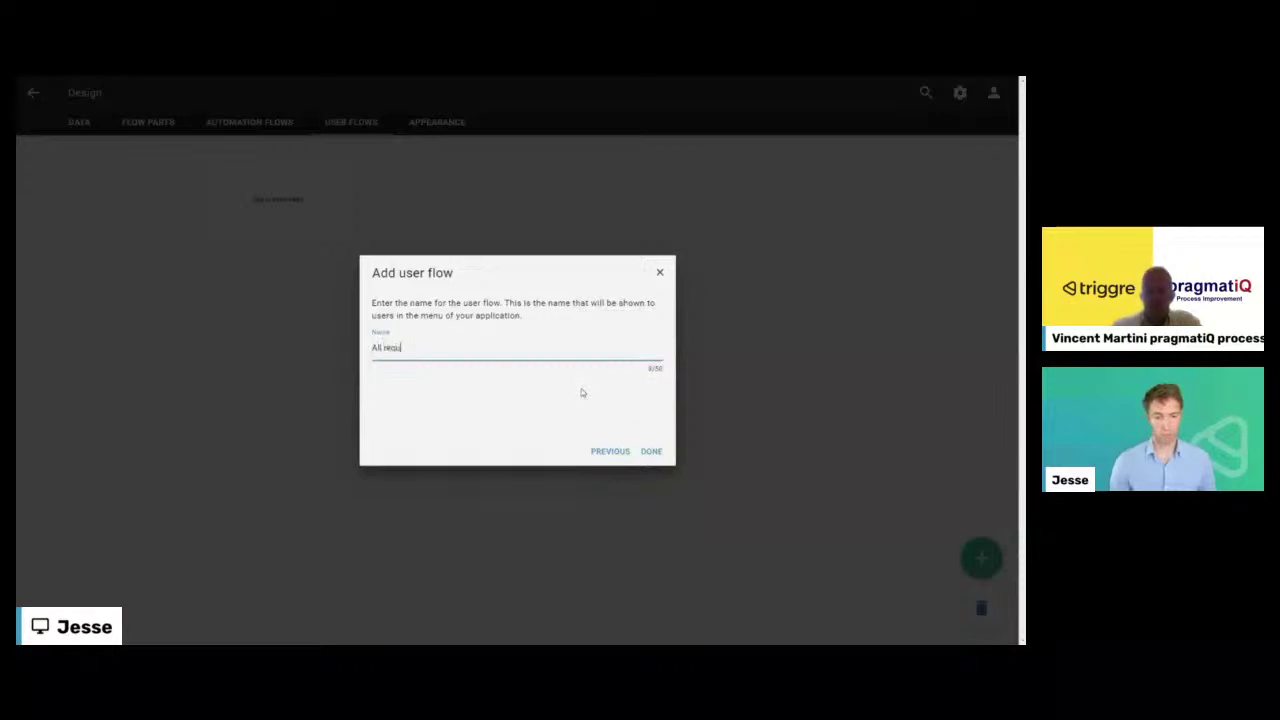
click(651, 451)
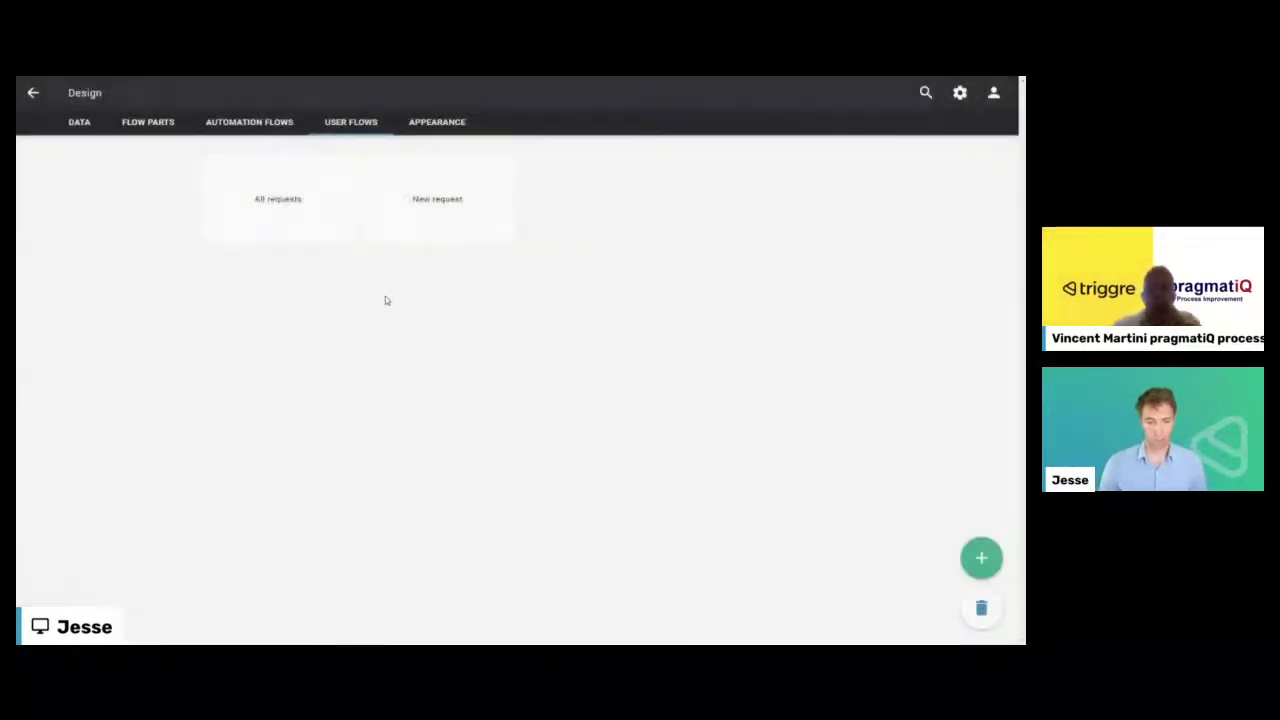
- Open All requests' Request overview, dismiss adding a table, then go to the menu design
click(300, 208)
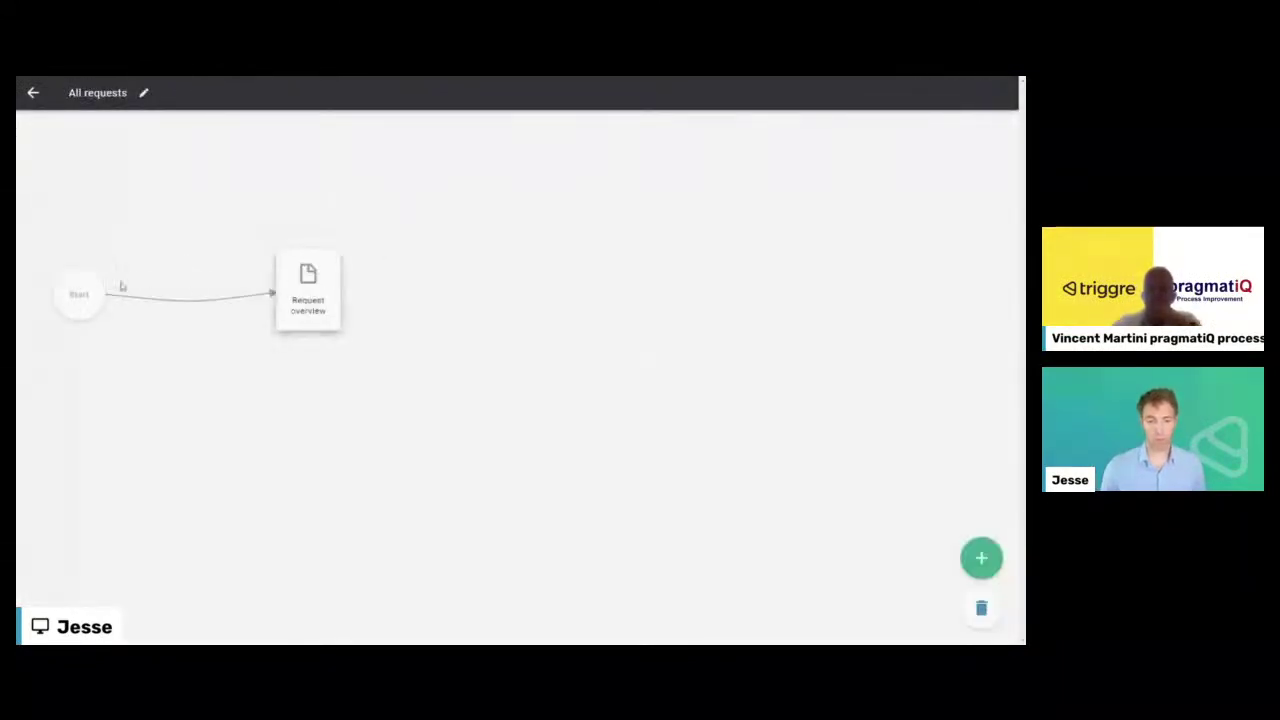
click(309, 285)
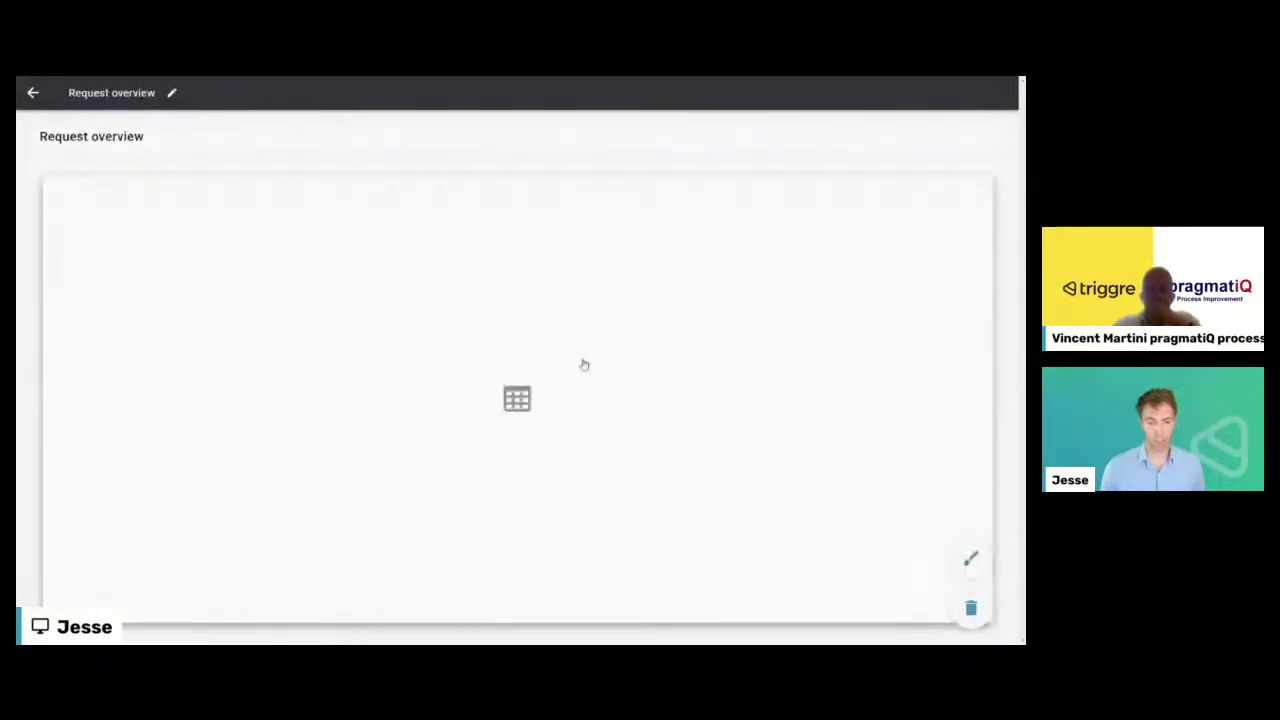
click(435, 369)
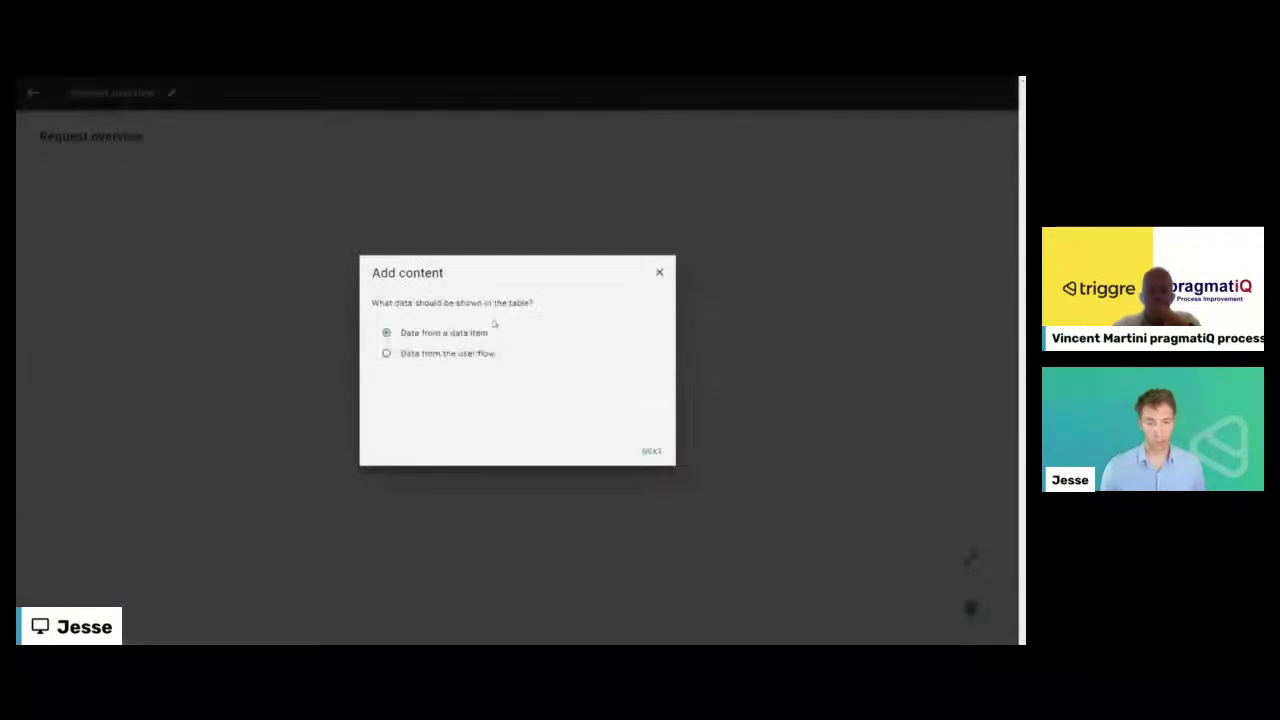
click(655, 278)
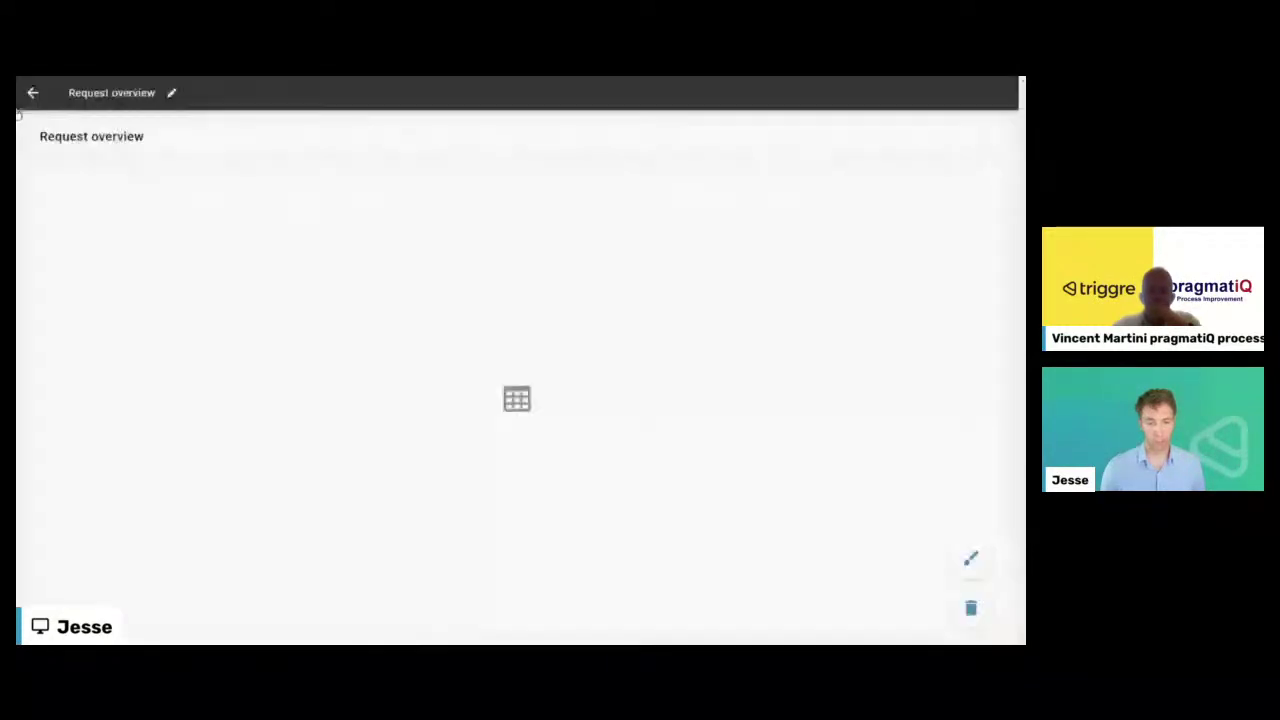
click(32, 97)
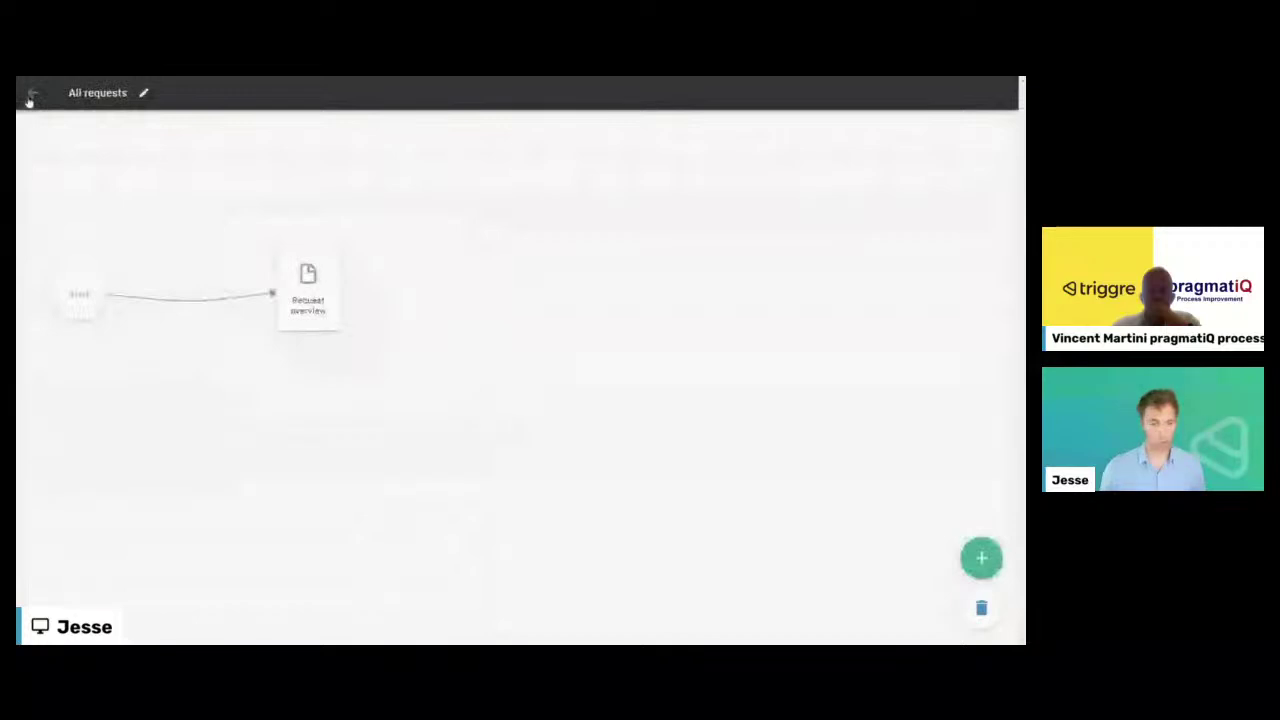
click(30, 97)
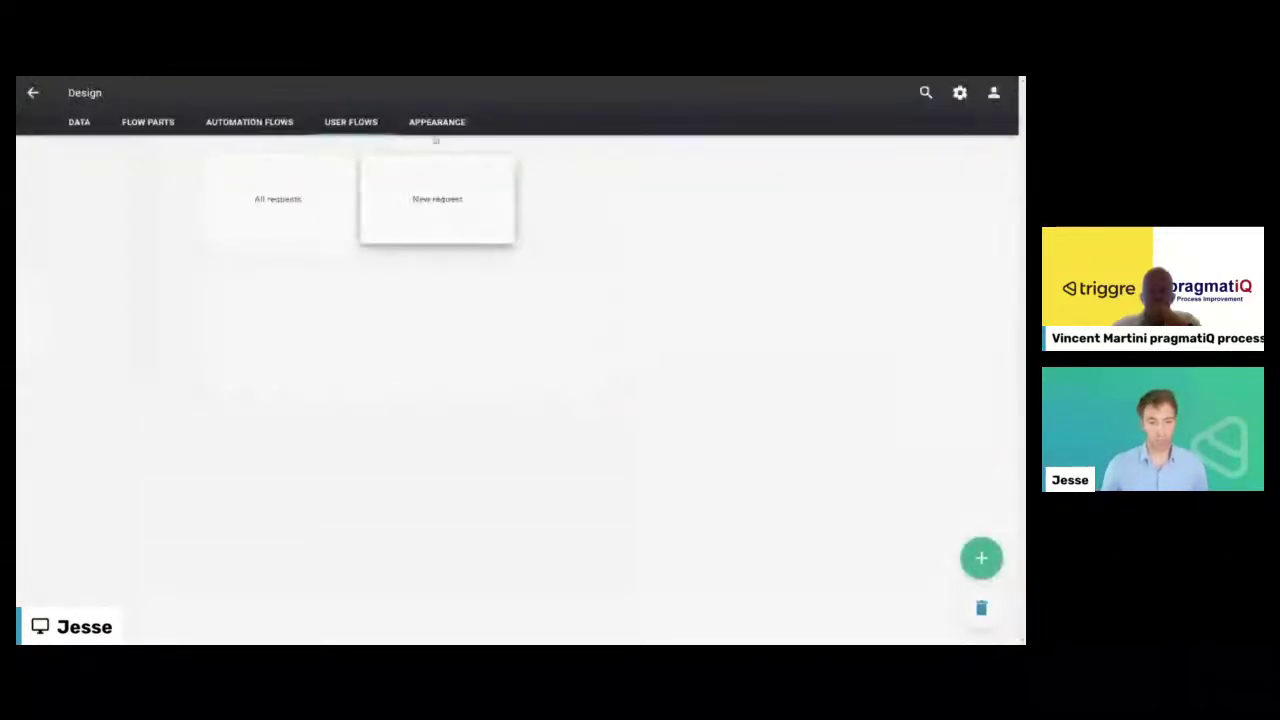
click(432, 127)
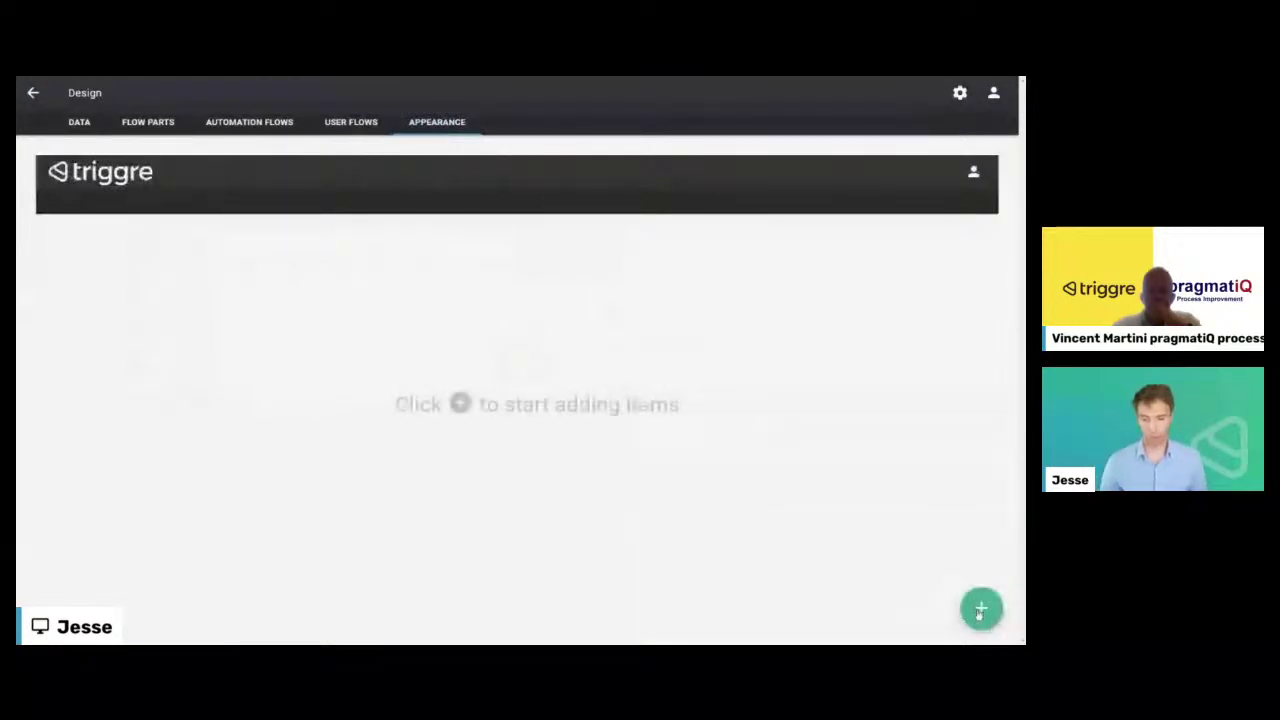
- Add a Requests section containing a Requests category to the app menu
click(981, 610)
click(54, 201)
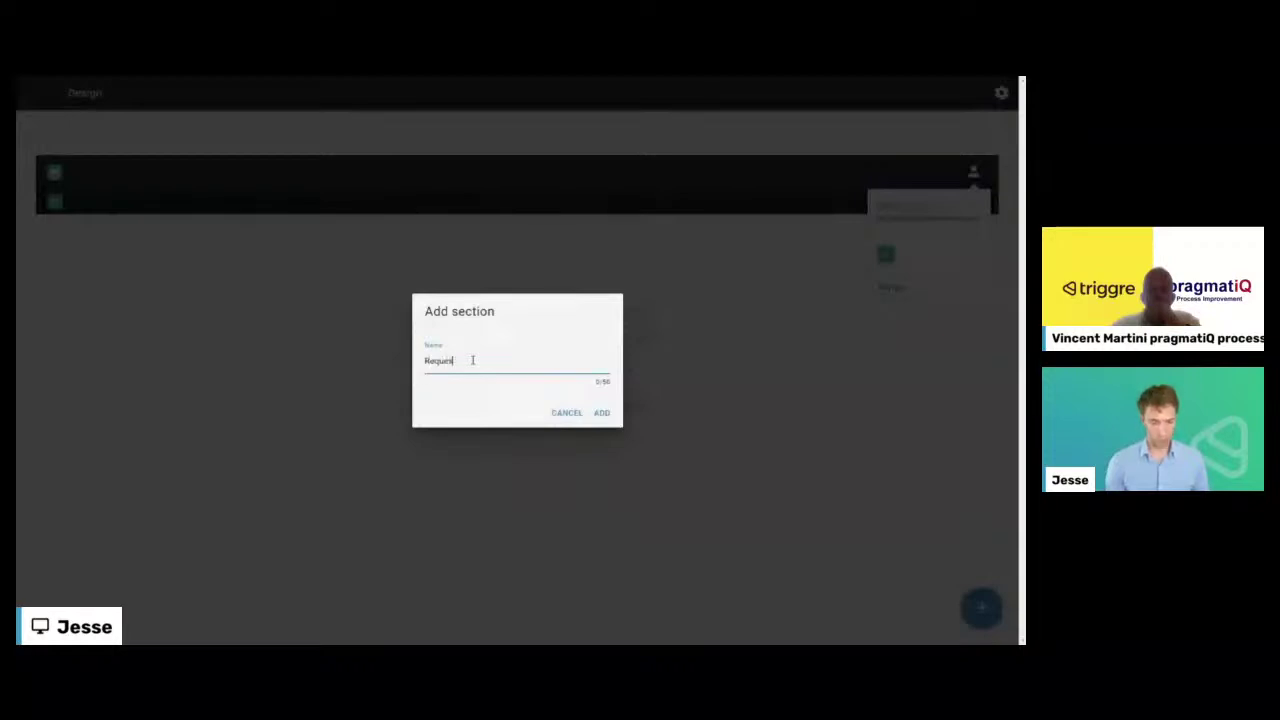
click(601, 412)
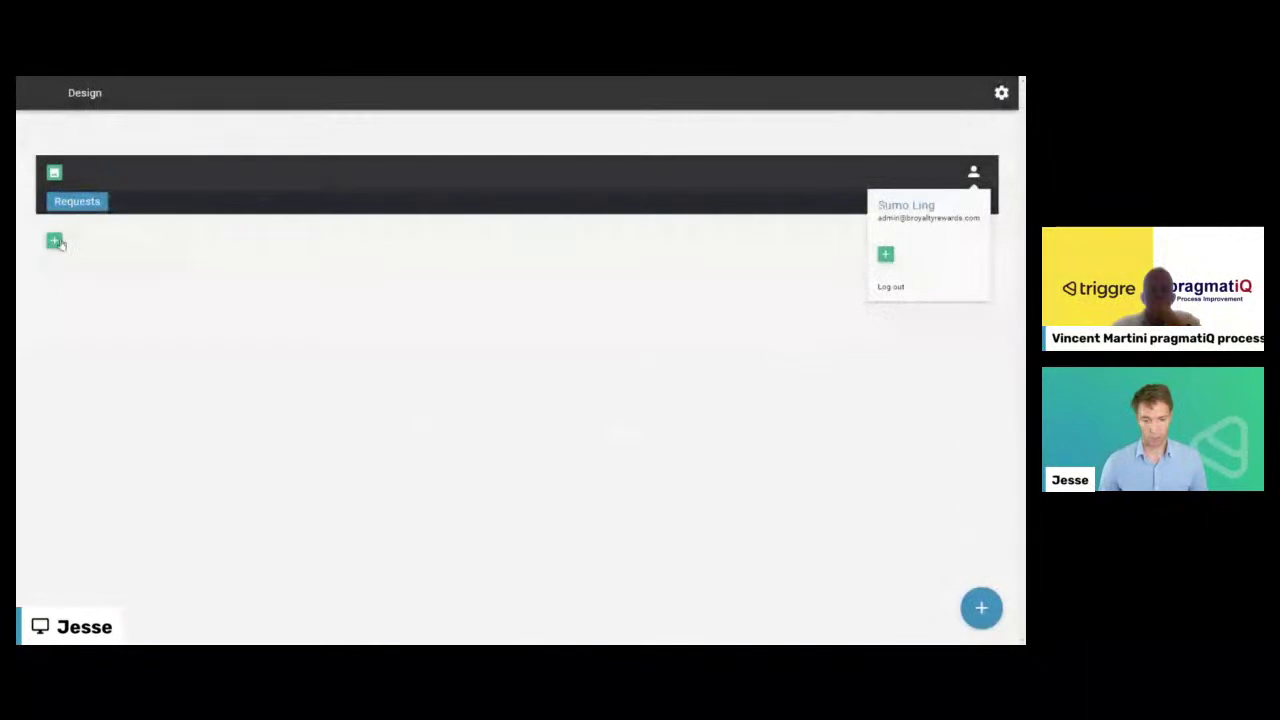
click(54, 240)
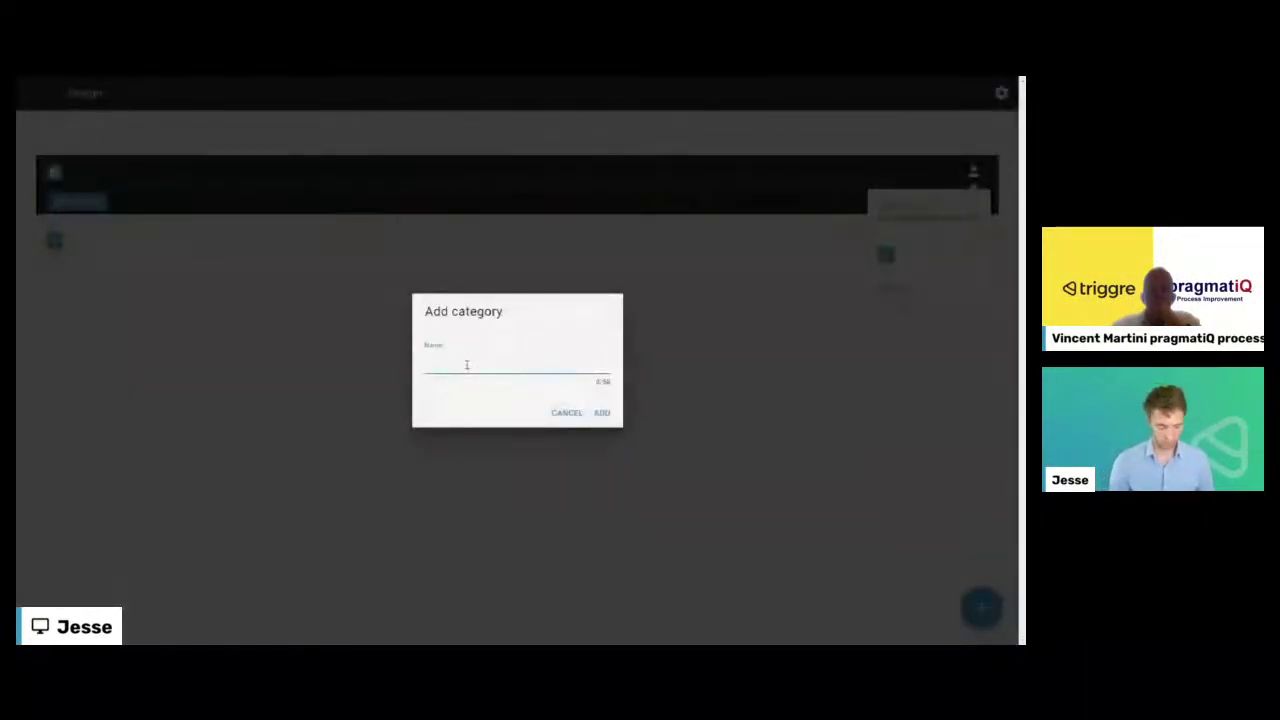
text(uests)
click(603, 413)
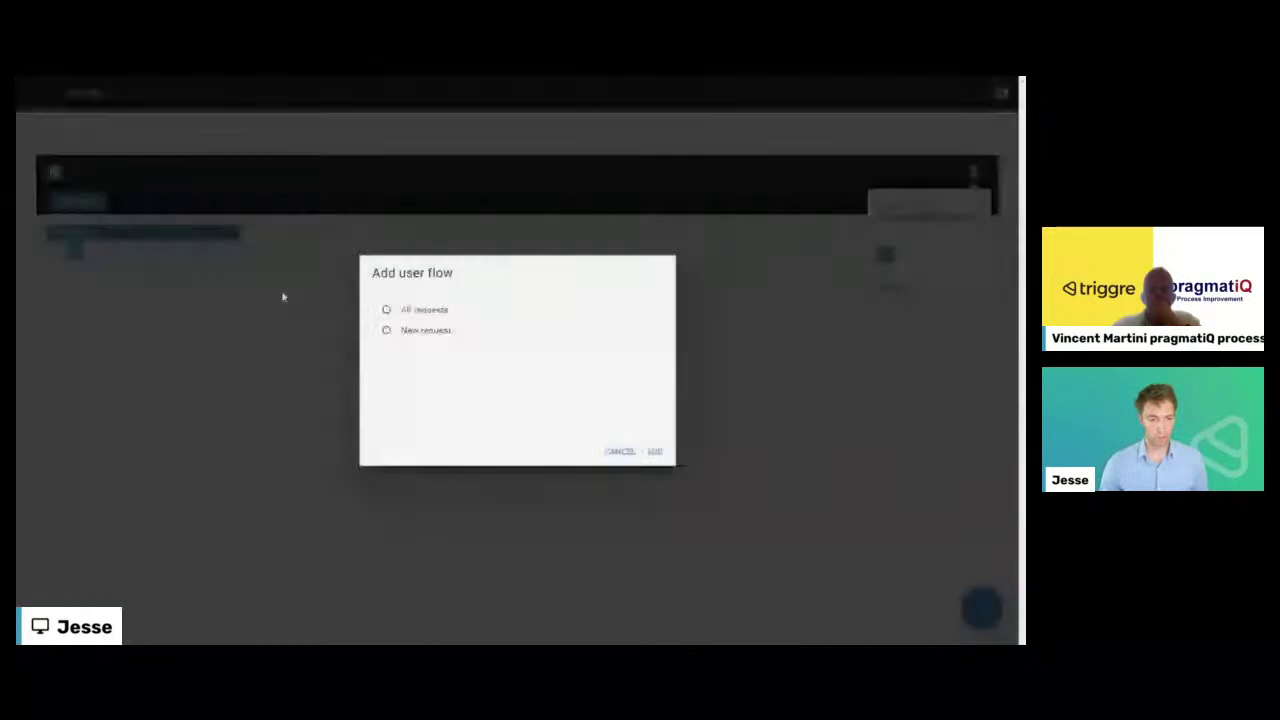
- Place the New request and All requests flows in the Requests category and leave Design
click(405, 337)
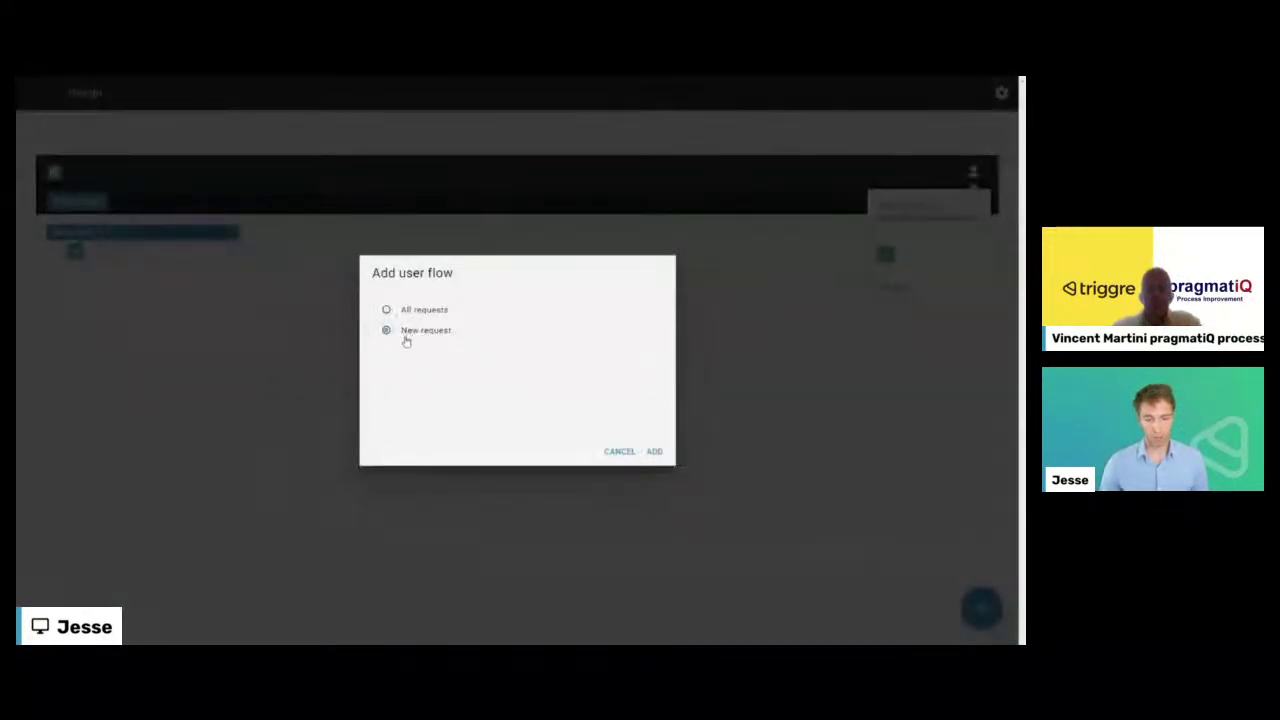
click(654, 451)
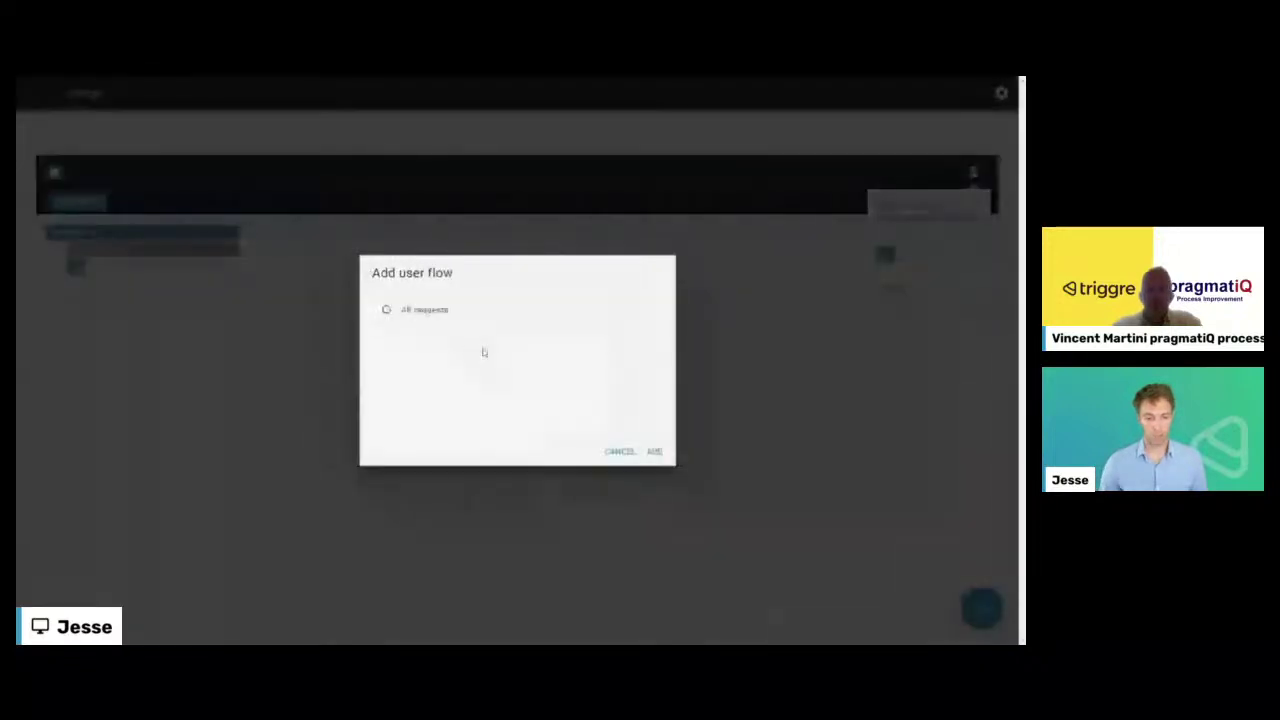
click(386, 309)
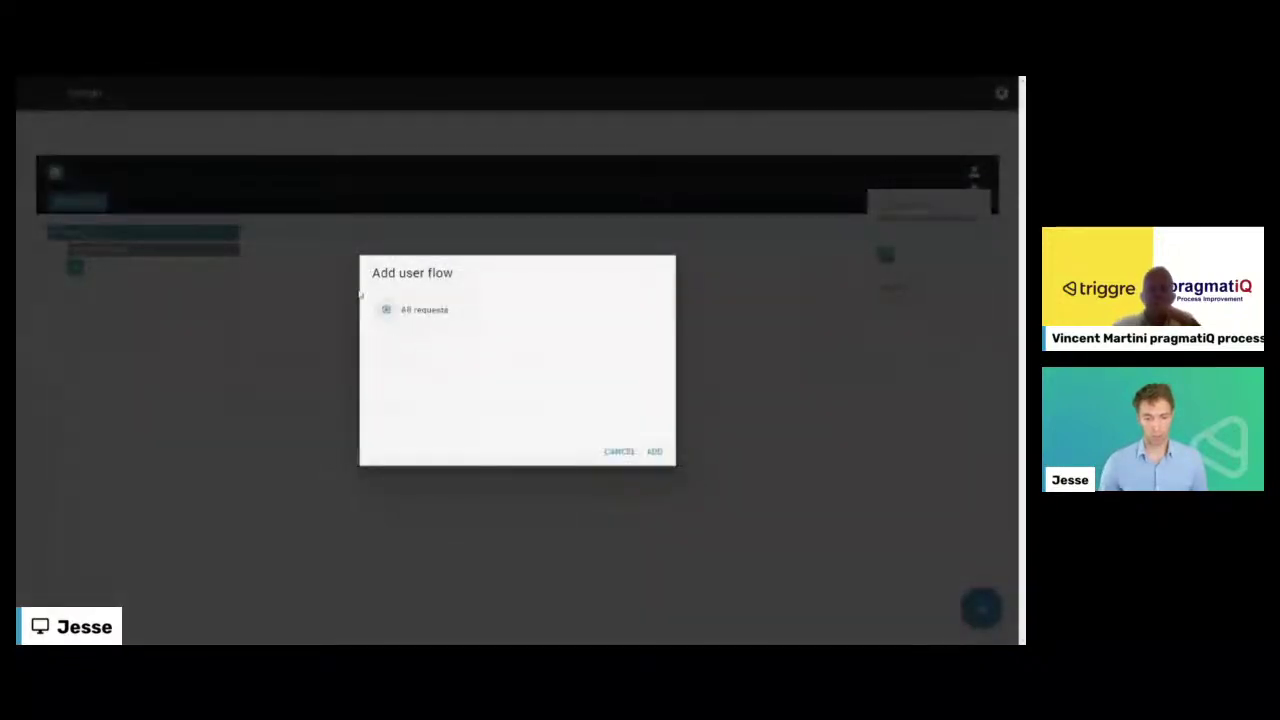
click(654, 451)
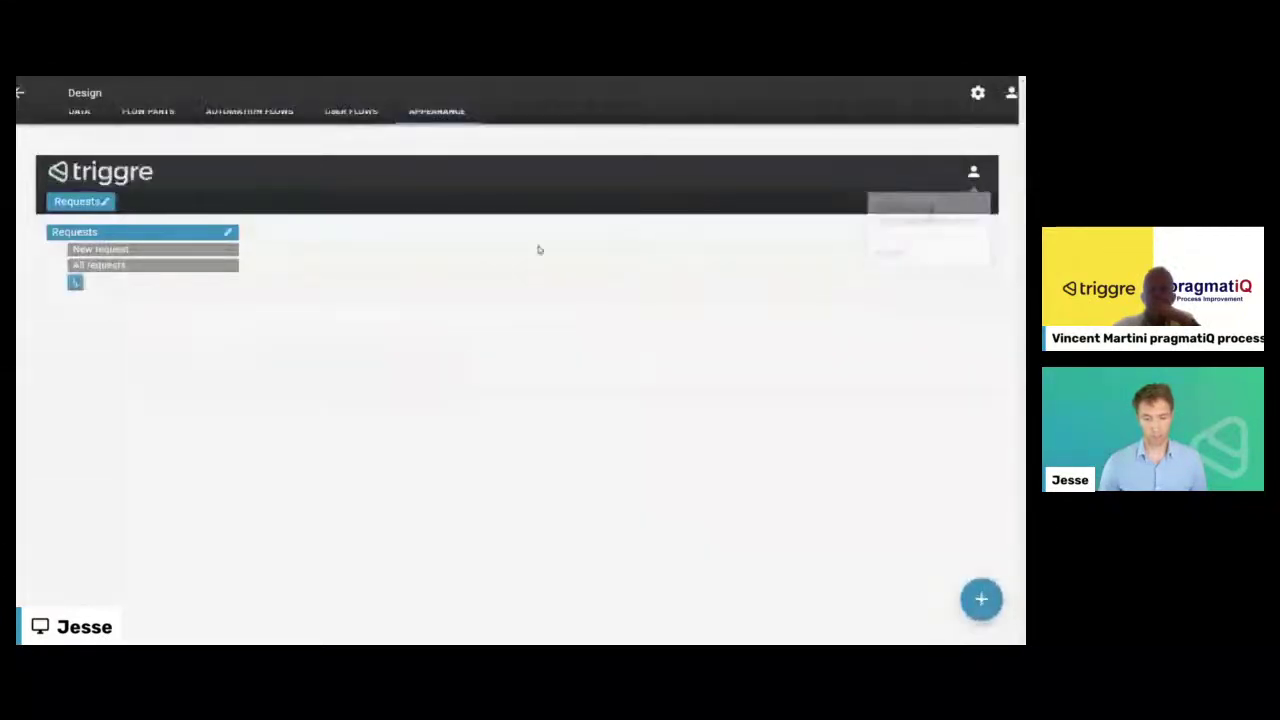
click(31, 95)
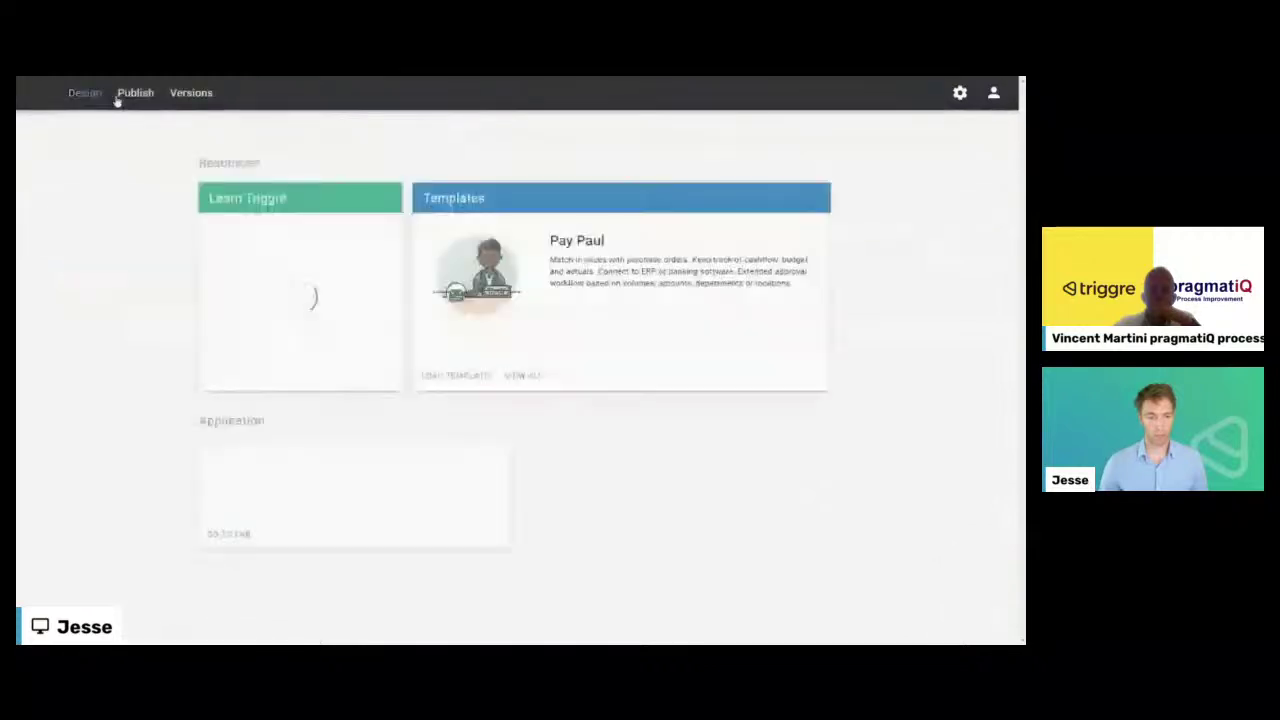
- Choose the Lab environment under Publish and confirm overwriting it with the new design
click(127, 100)
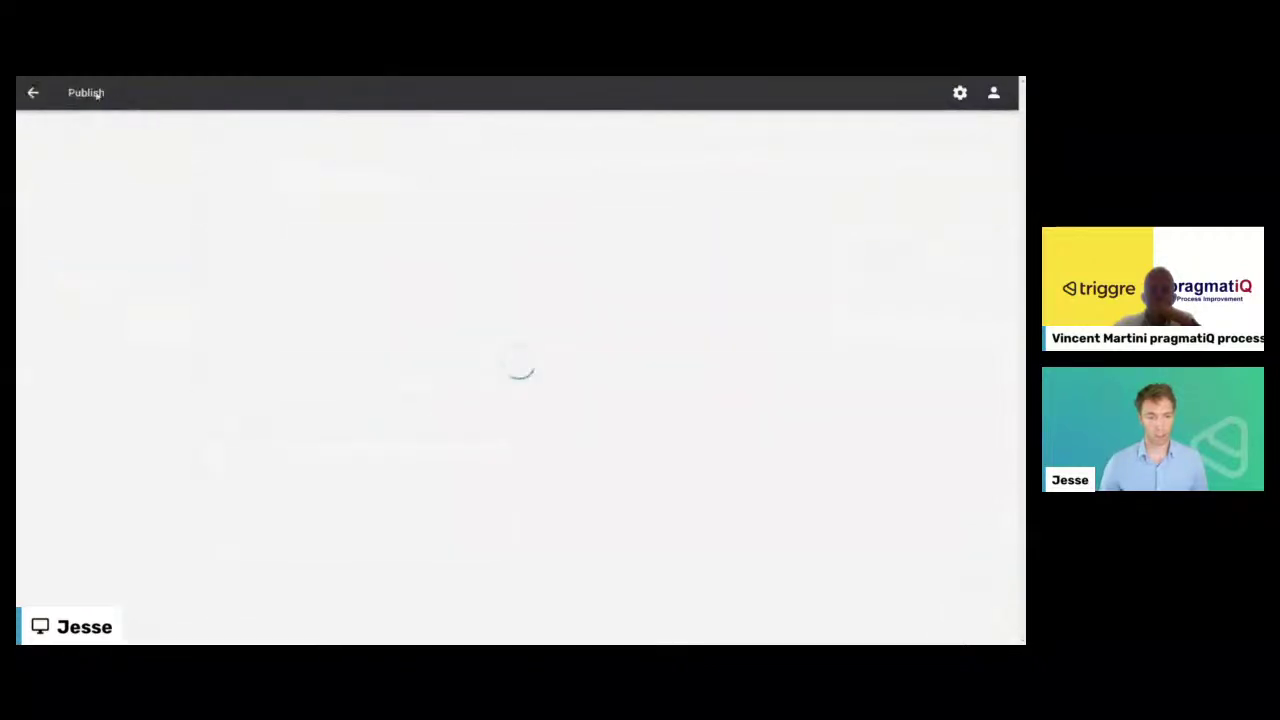
click(449, 200)
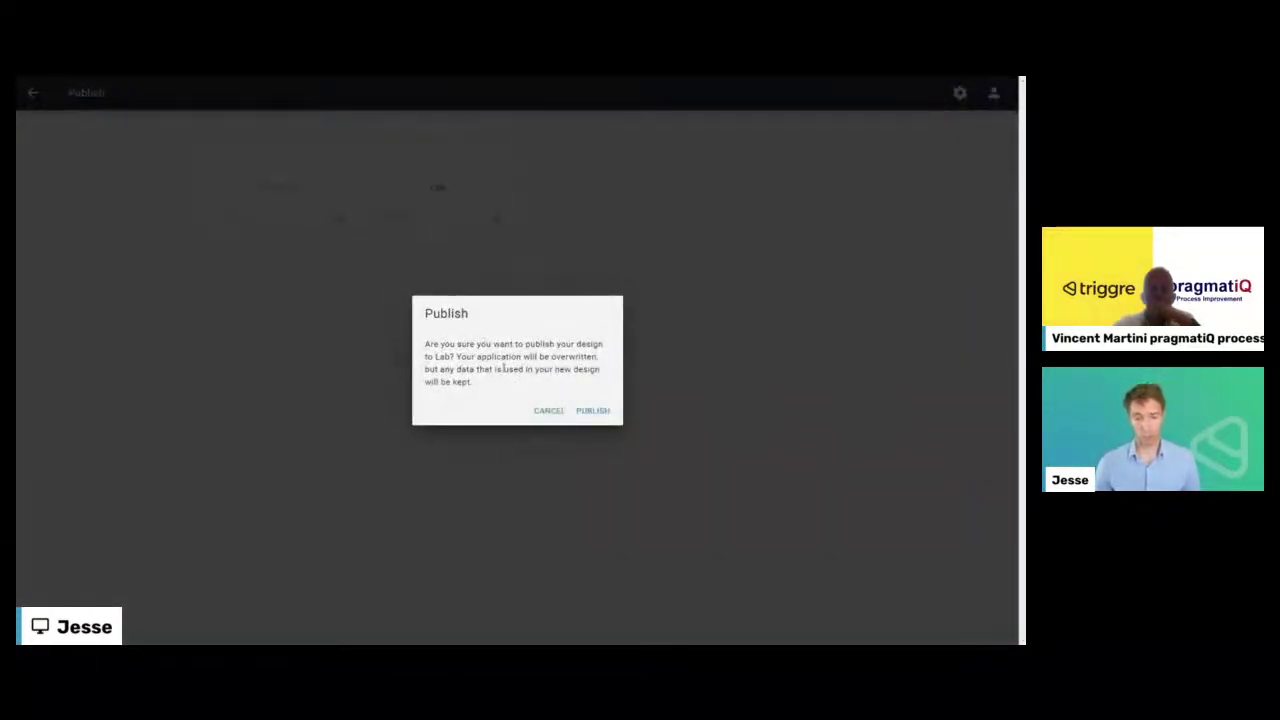
click(600, 411)
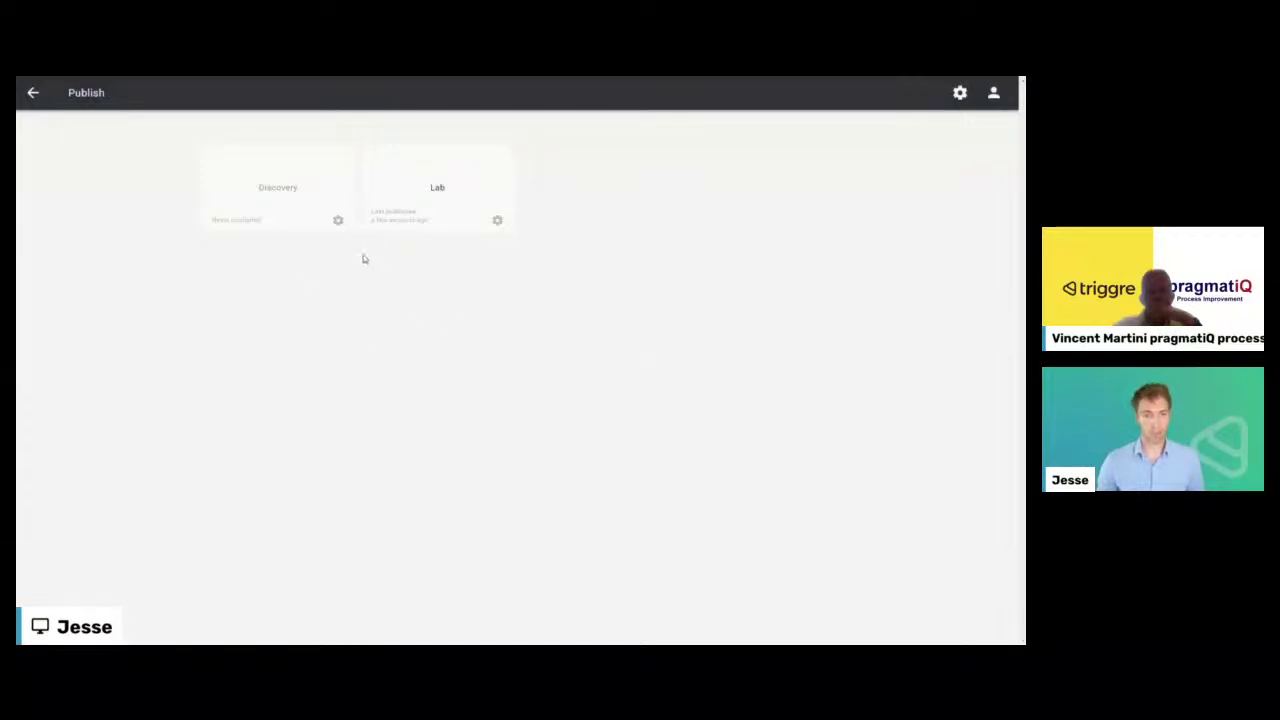
- Show the slide with the Lab link and QR code, then return to the application home
key(alt+Tab)
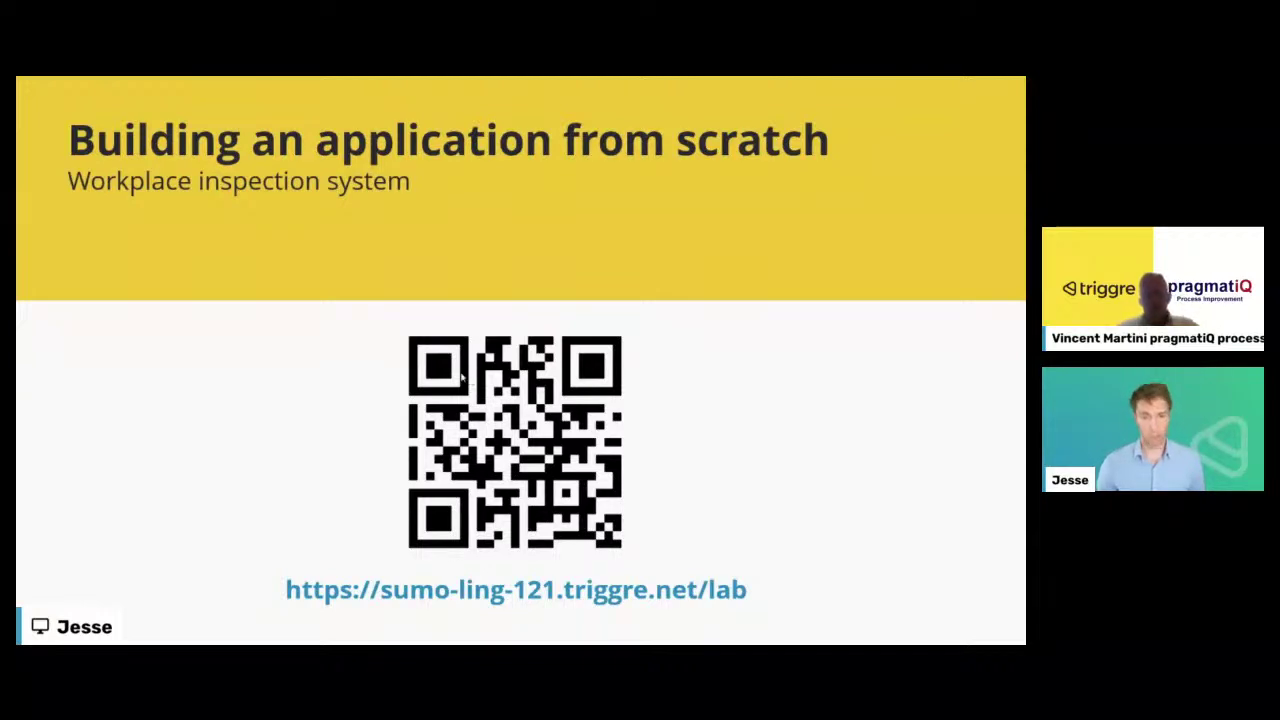
key(alt+Tab)
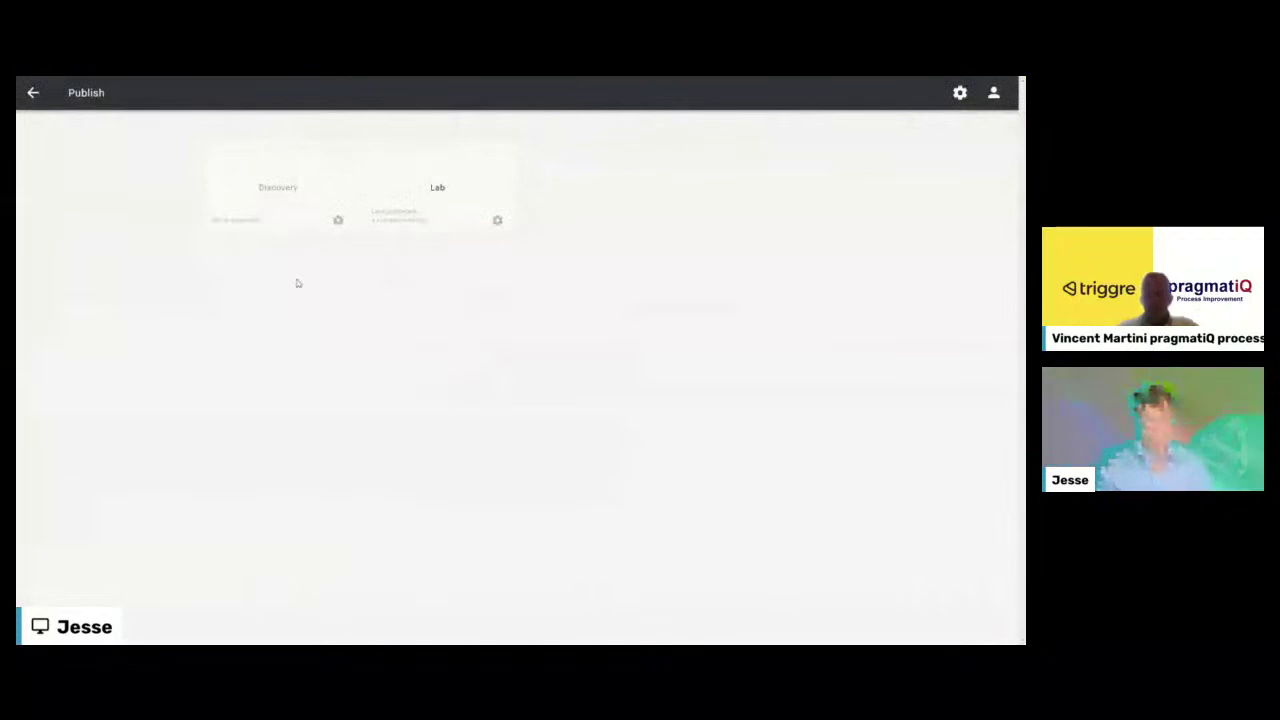
click(33, 92)
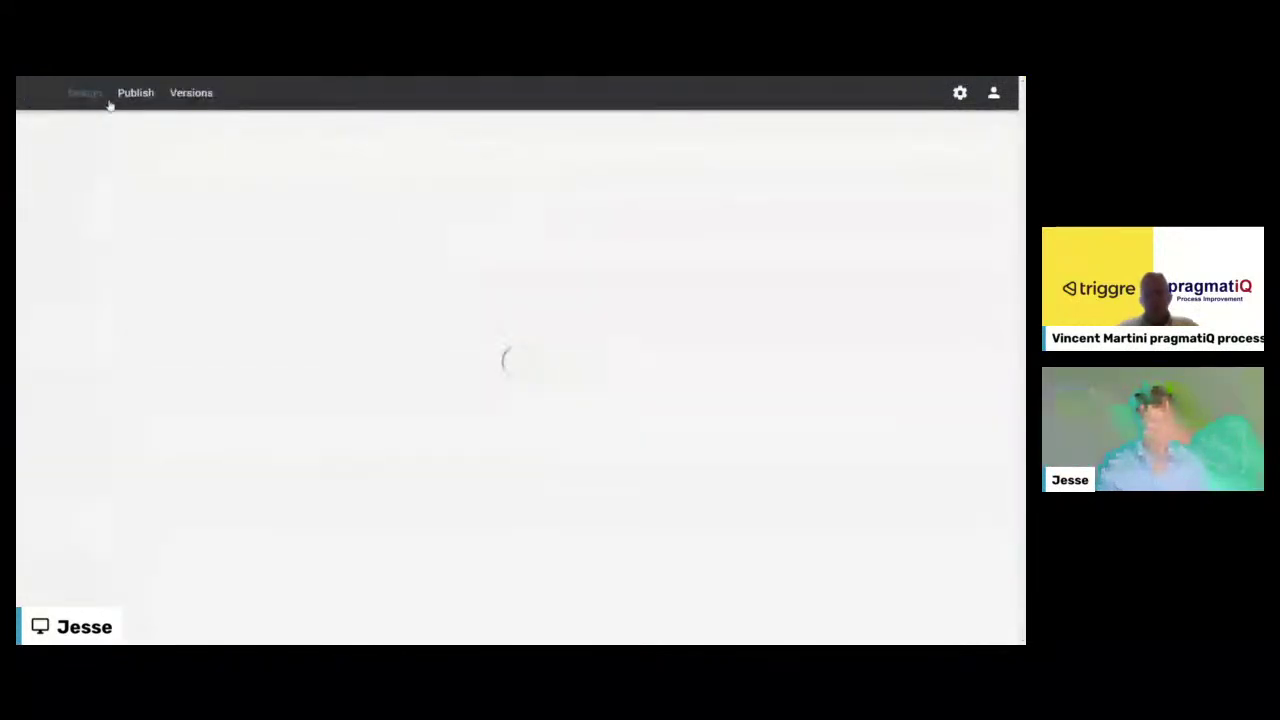
- Create a user flow named 'Roles and permissions' from the Roles and Permissions wizard template
click(85, 96)
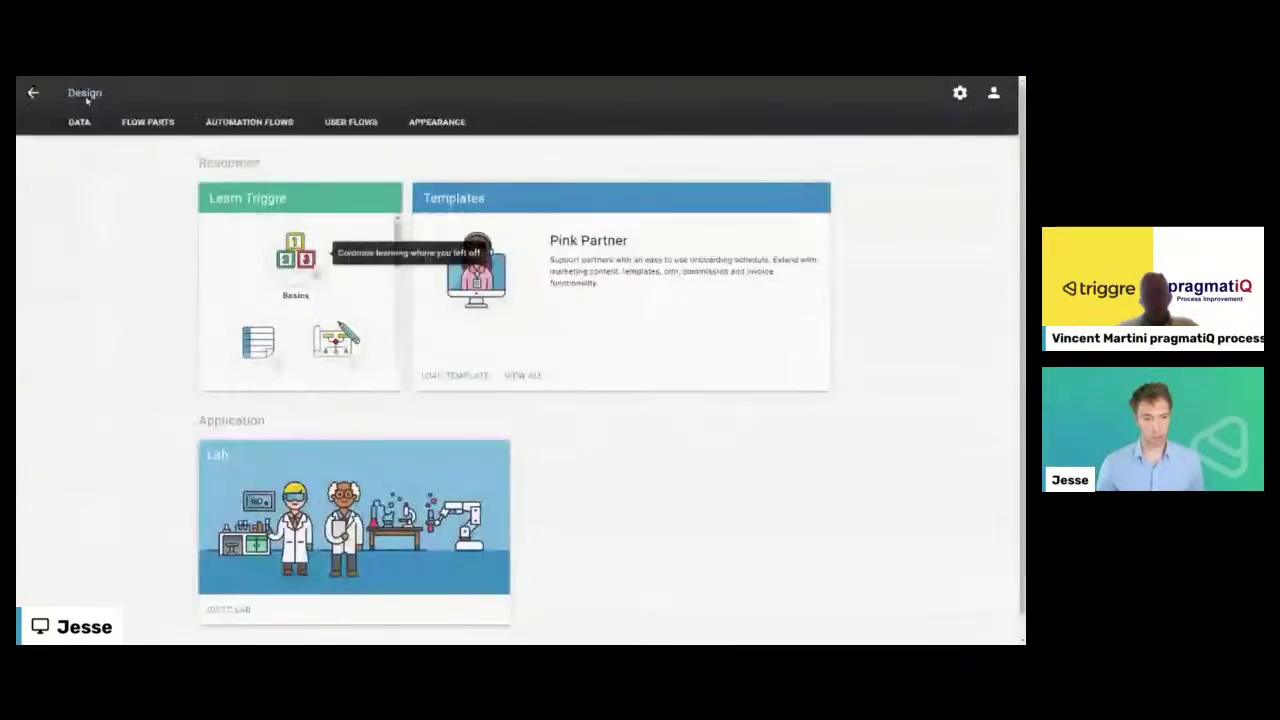
click(345, 121)
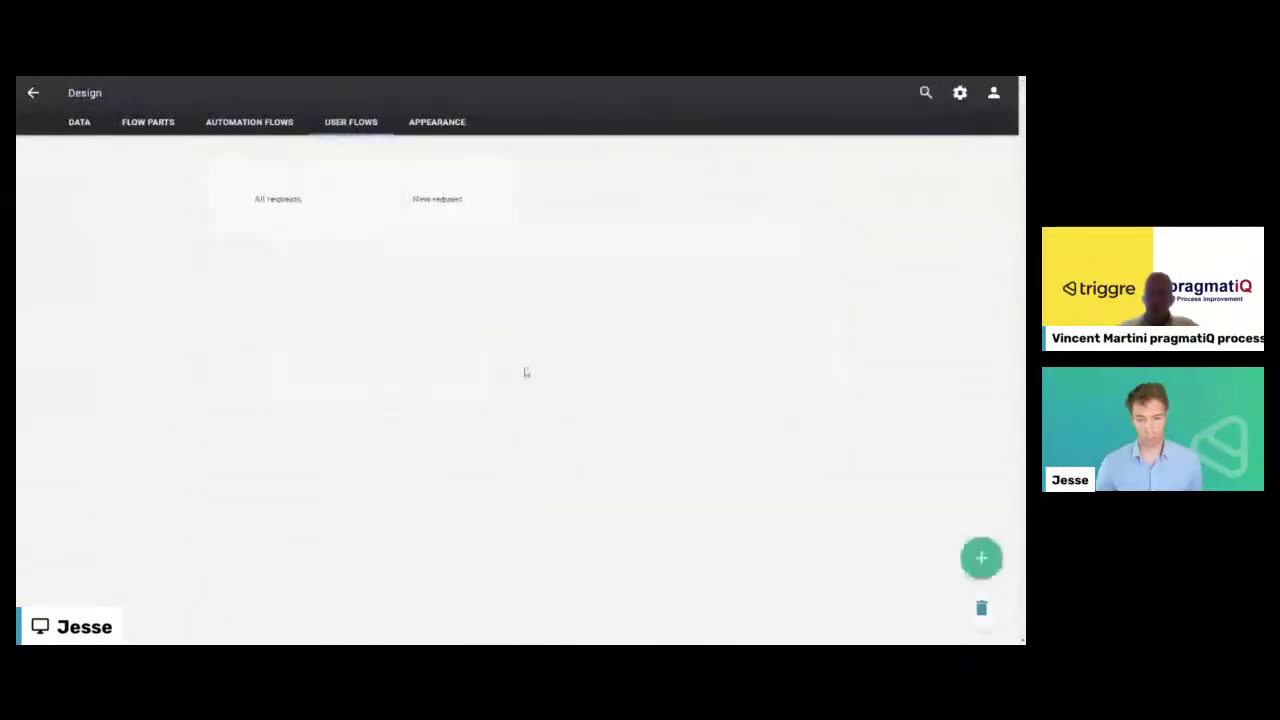
mouse_move(980, 560)
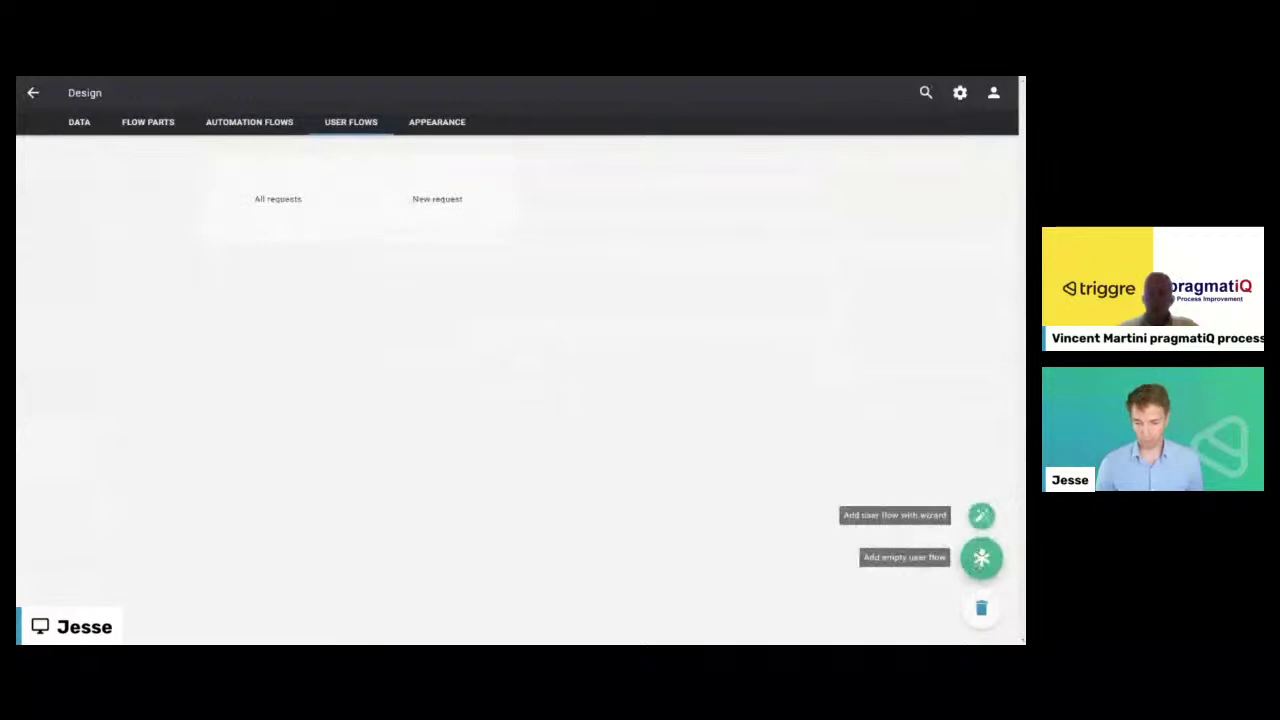
click(981, 516)
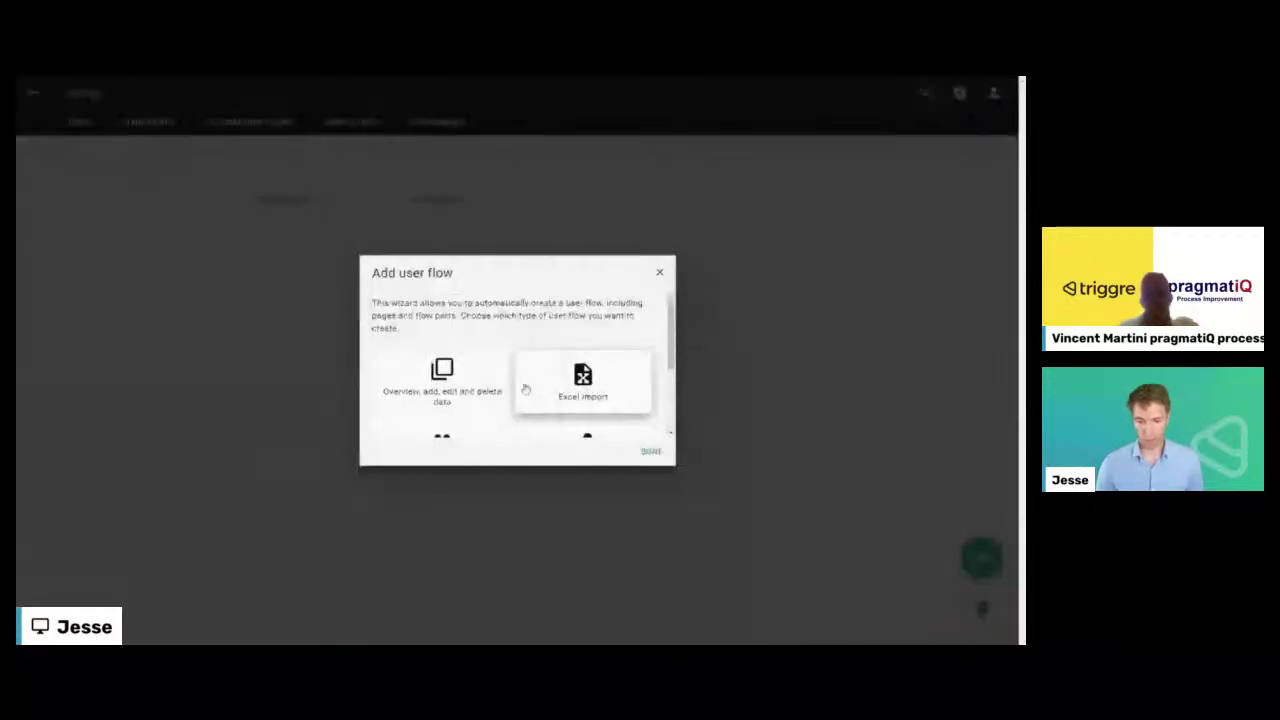
scroll(450, 390, down, 1)
click(584, 348)
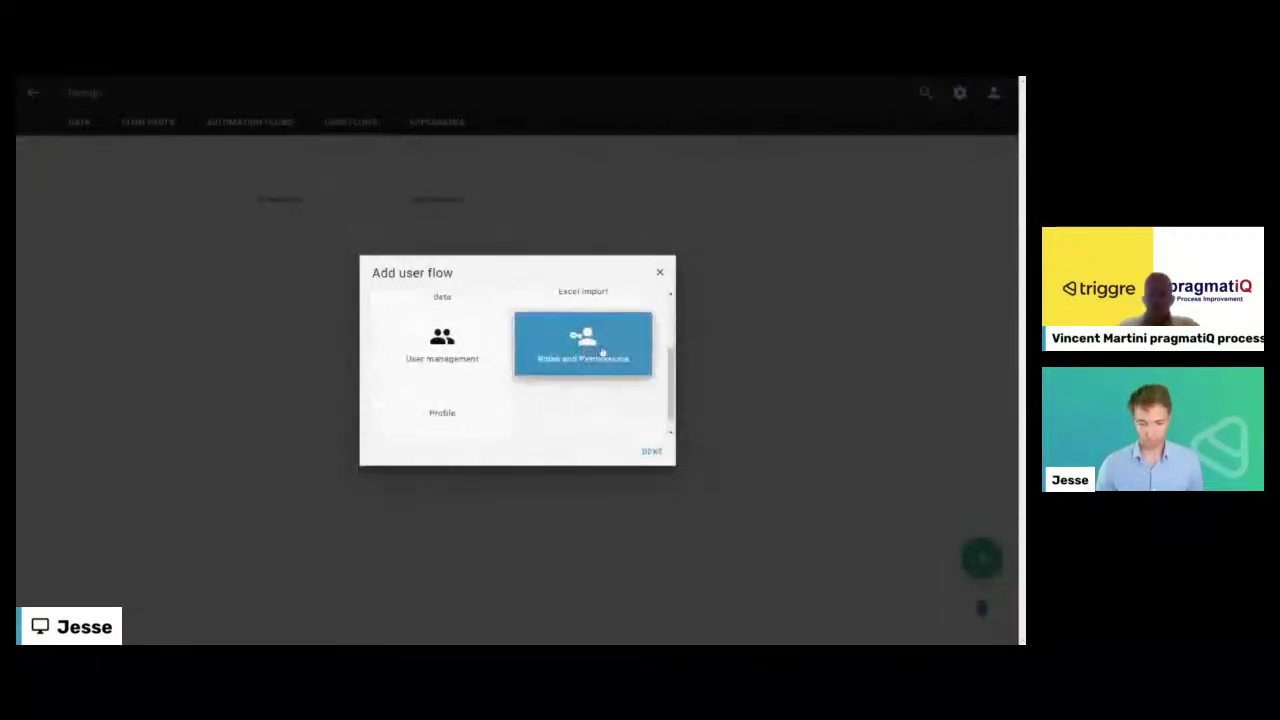
click(652, 452)
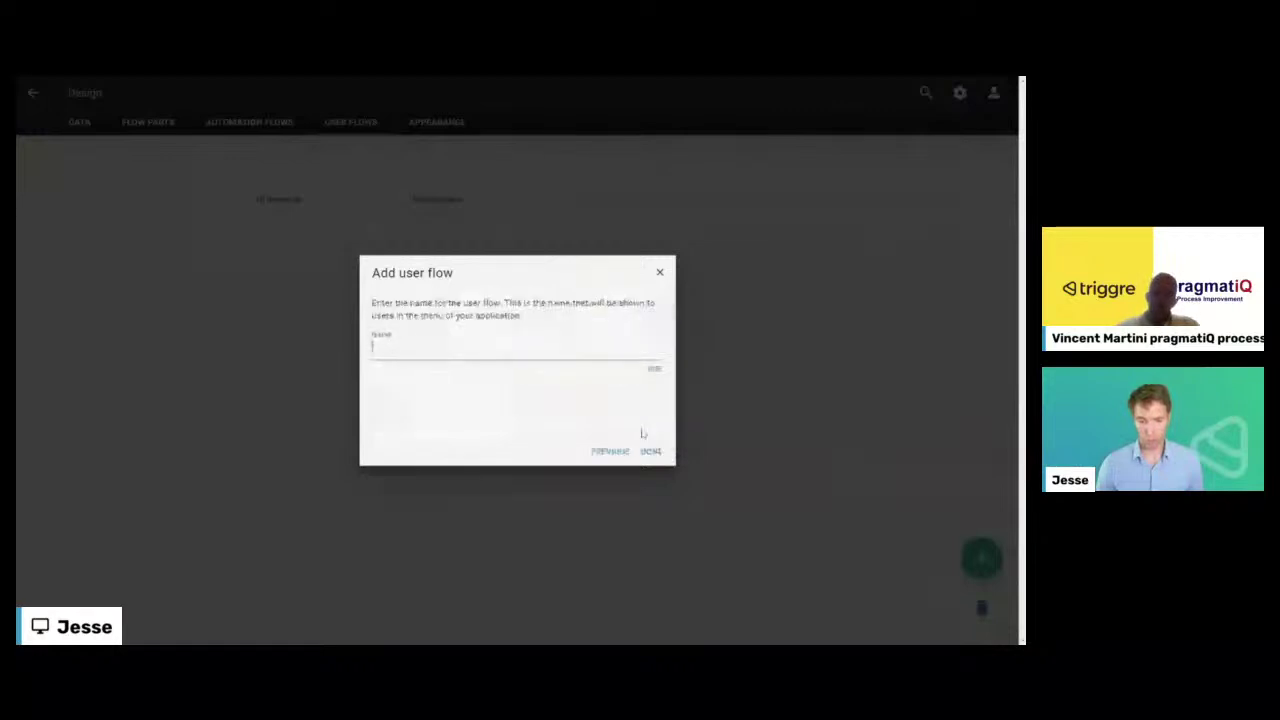
text(Roles and permission)
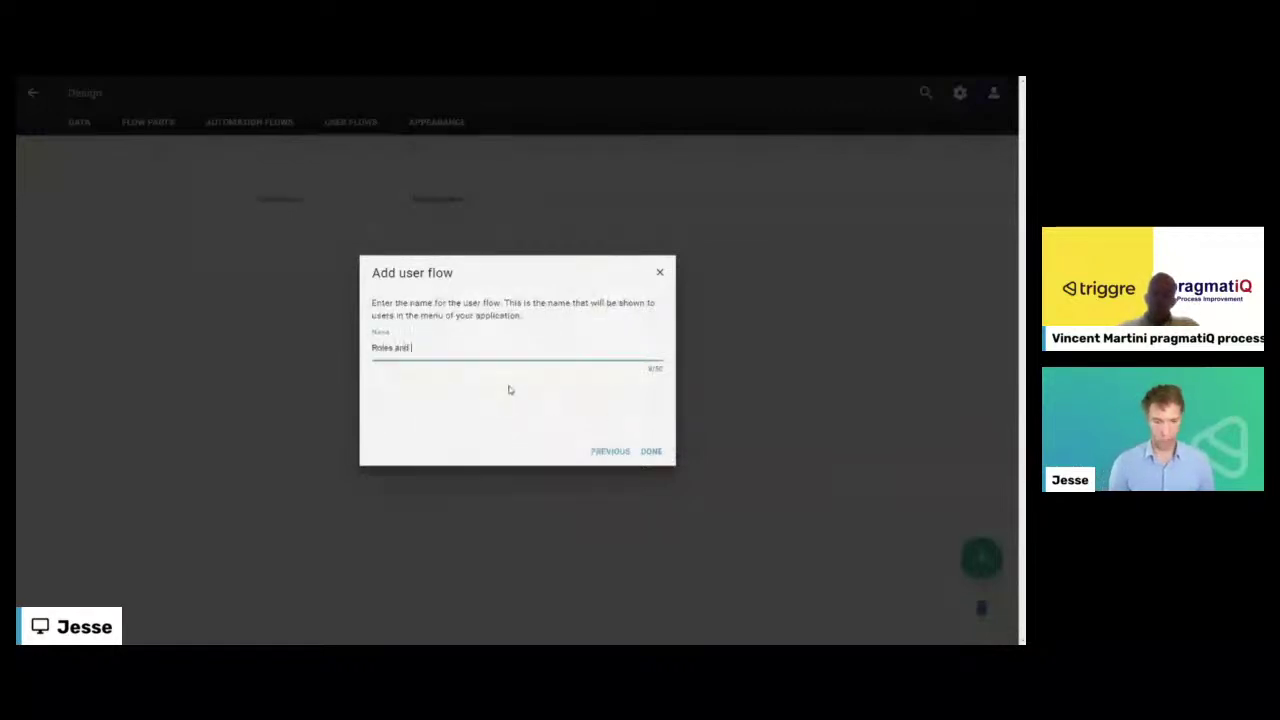
text(s)
key(Return)
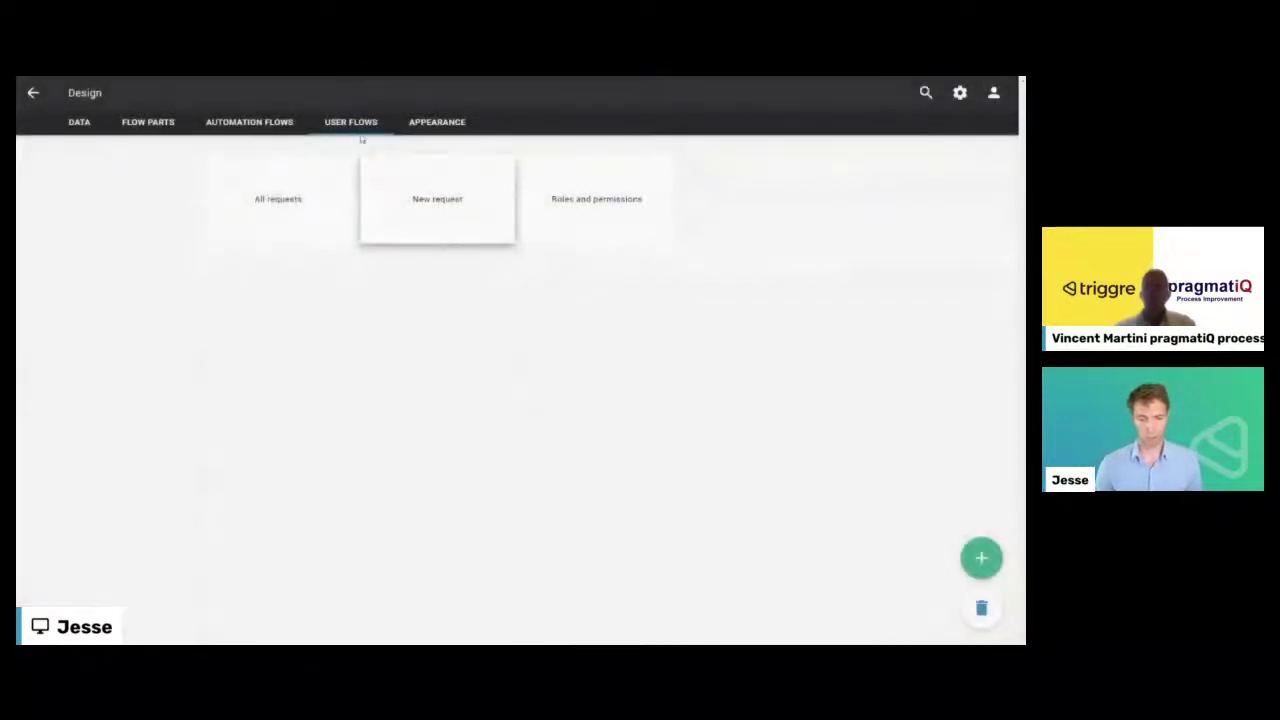
click(418, 123)
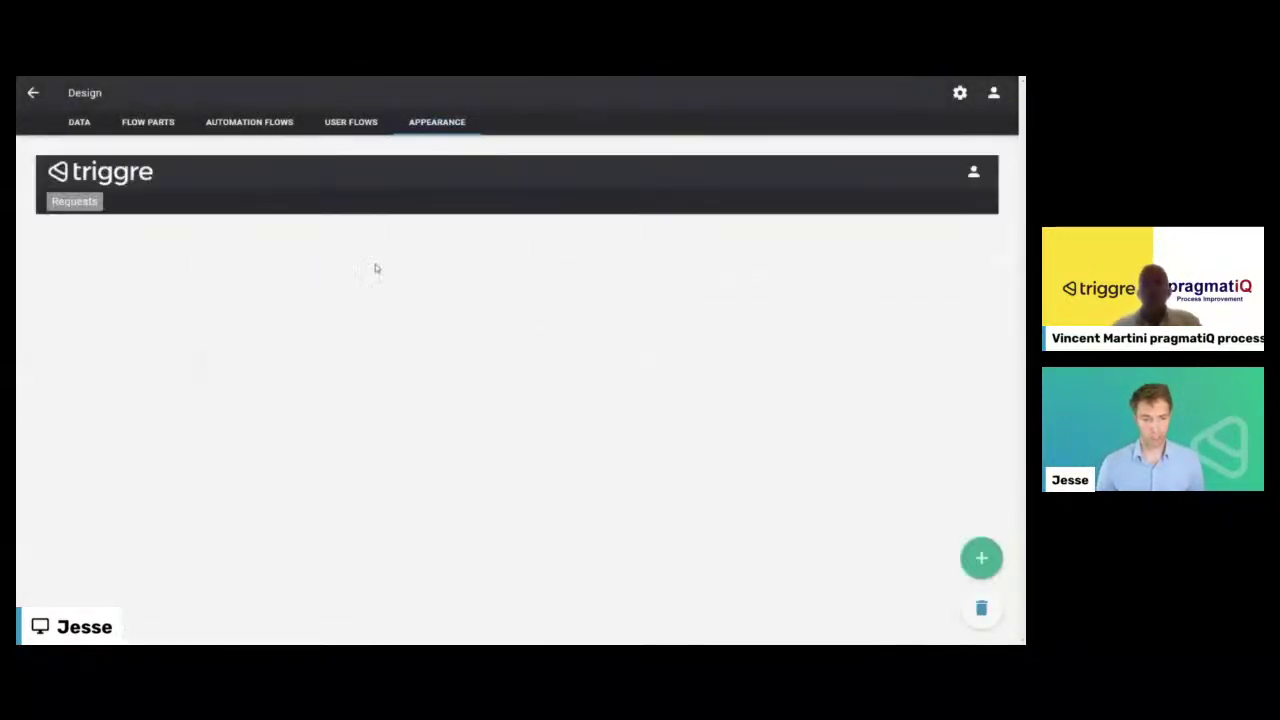
- Add a new 'Admin' category to the app menu
click(74, 202)
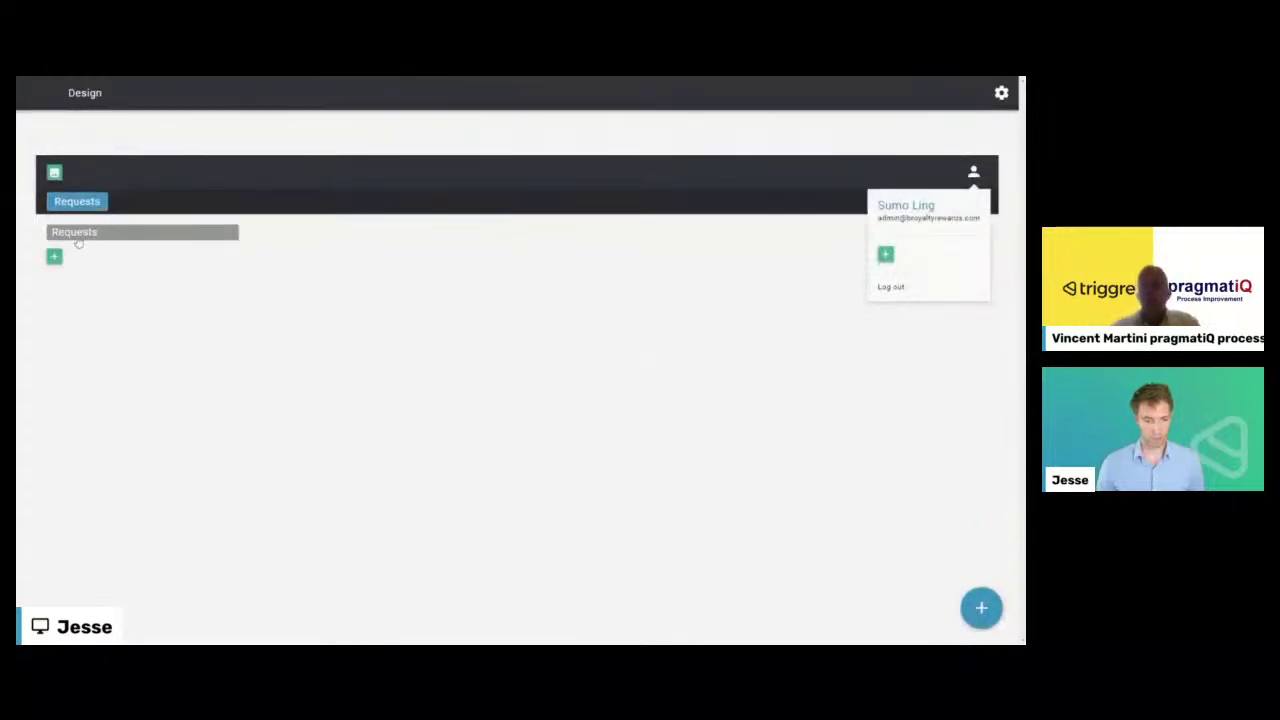
click(54, 256)
text(Admin)
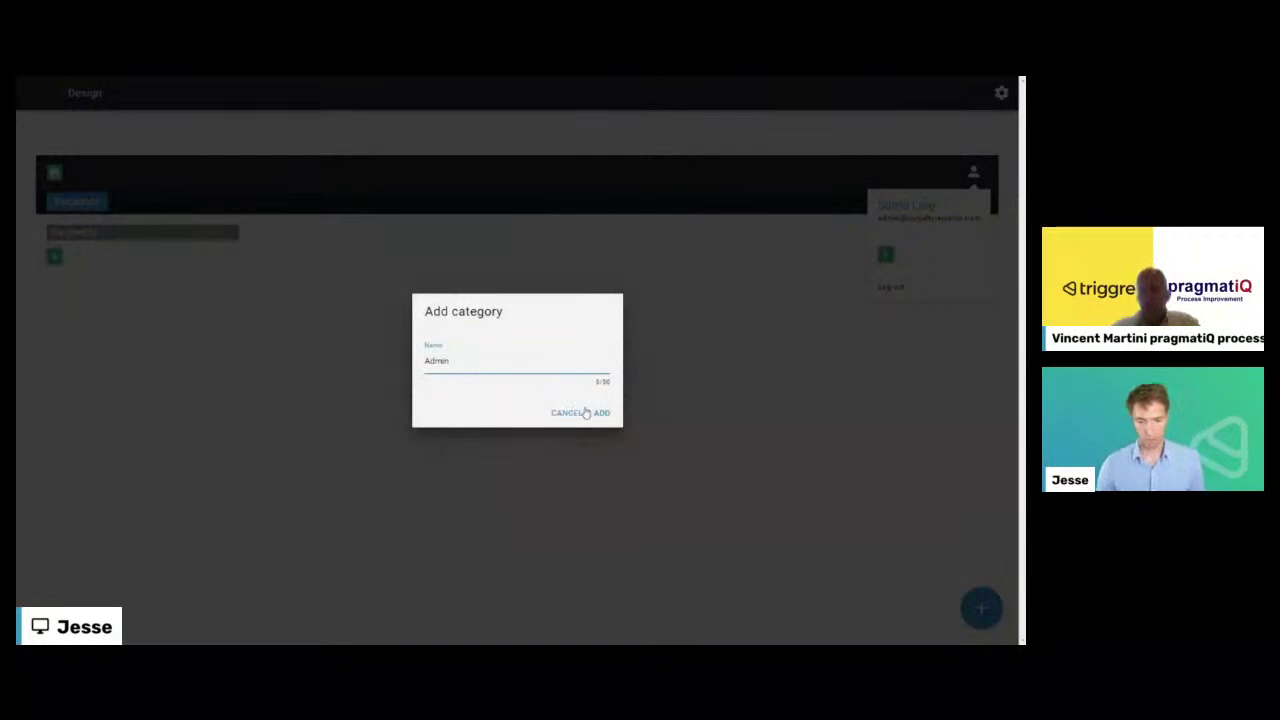
click(601, 413)
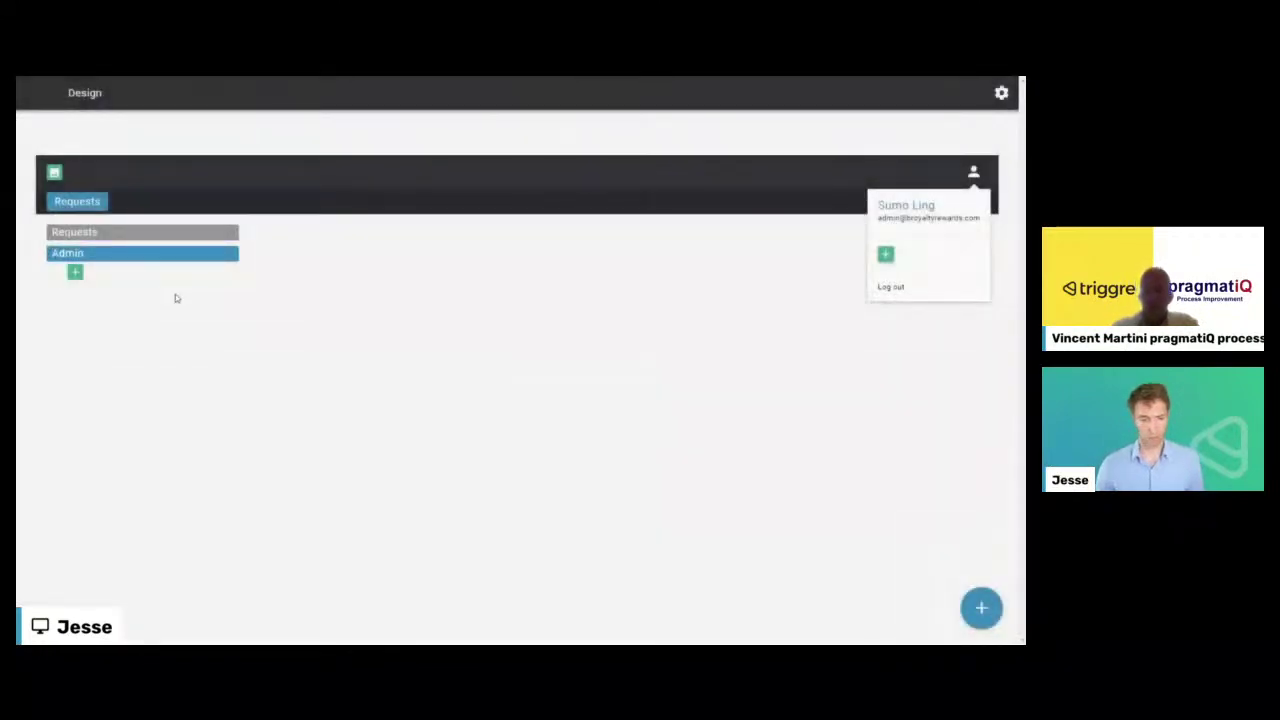
- Place the Roles and permissions flow as an item under the Admin category
click(75, 273)
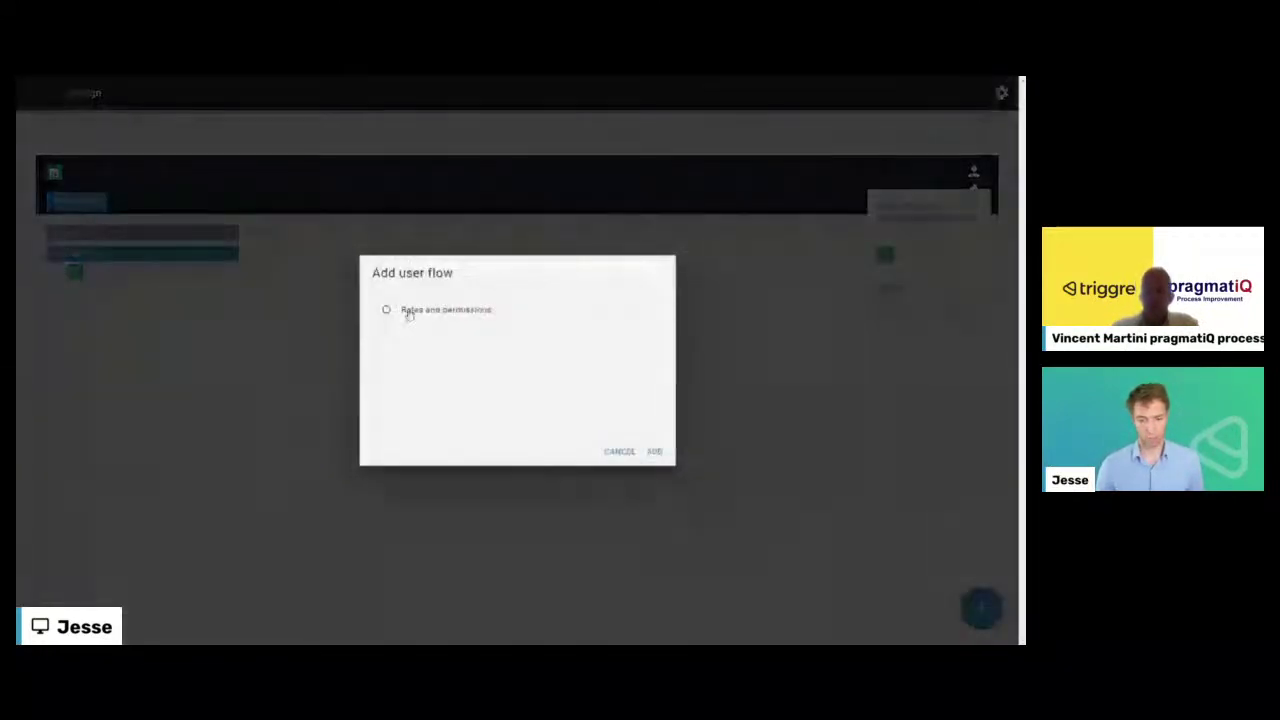
click(403, 309)
click(653, 450)
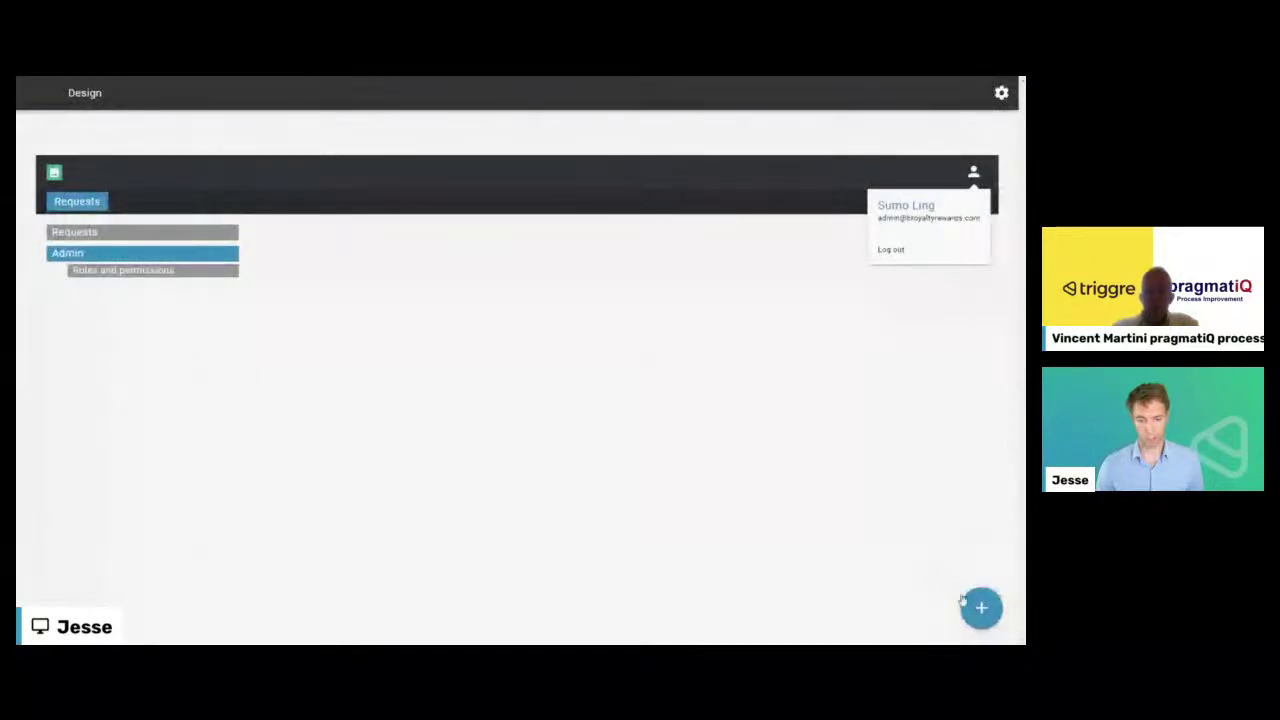
- Build a 'Users' flow from the User management template, keeping the default user properties
click(351, 122)
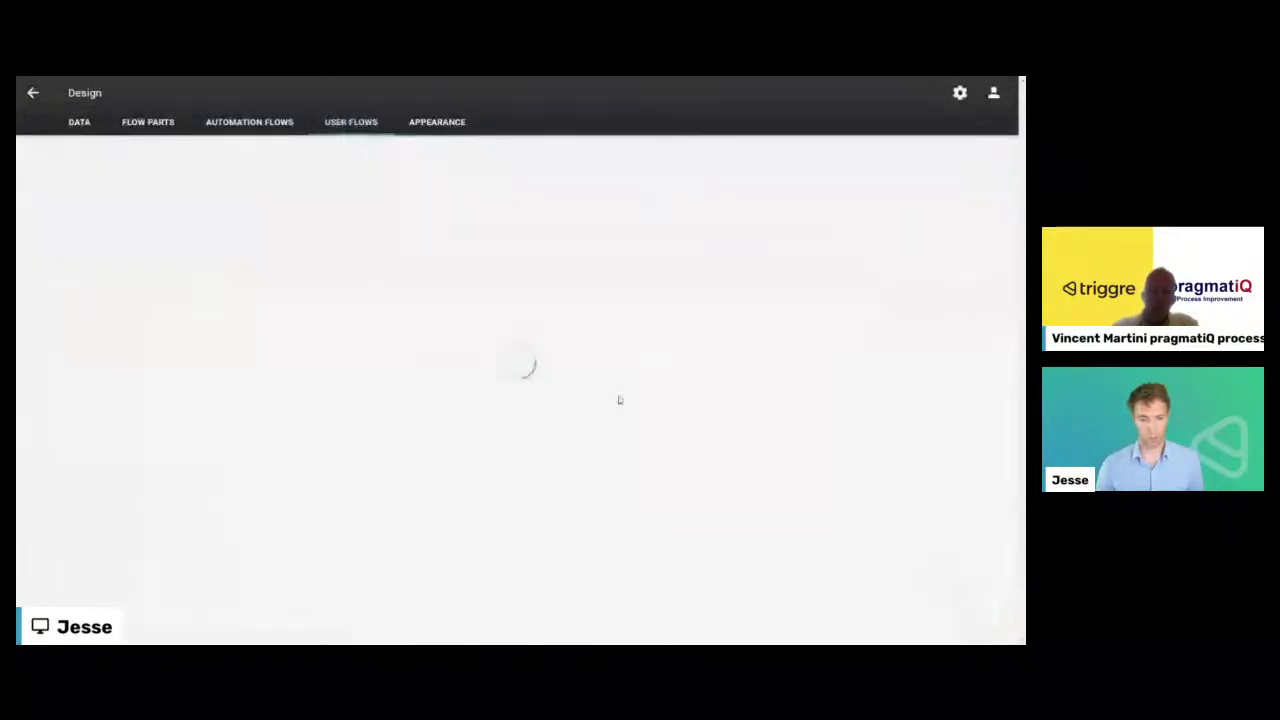
mouse_move(981, 558)
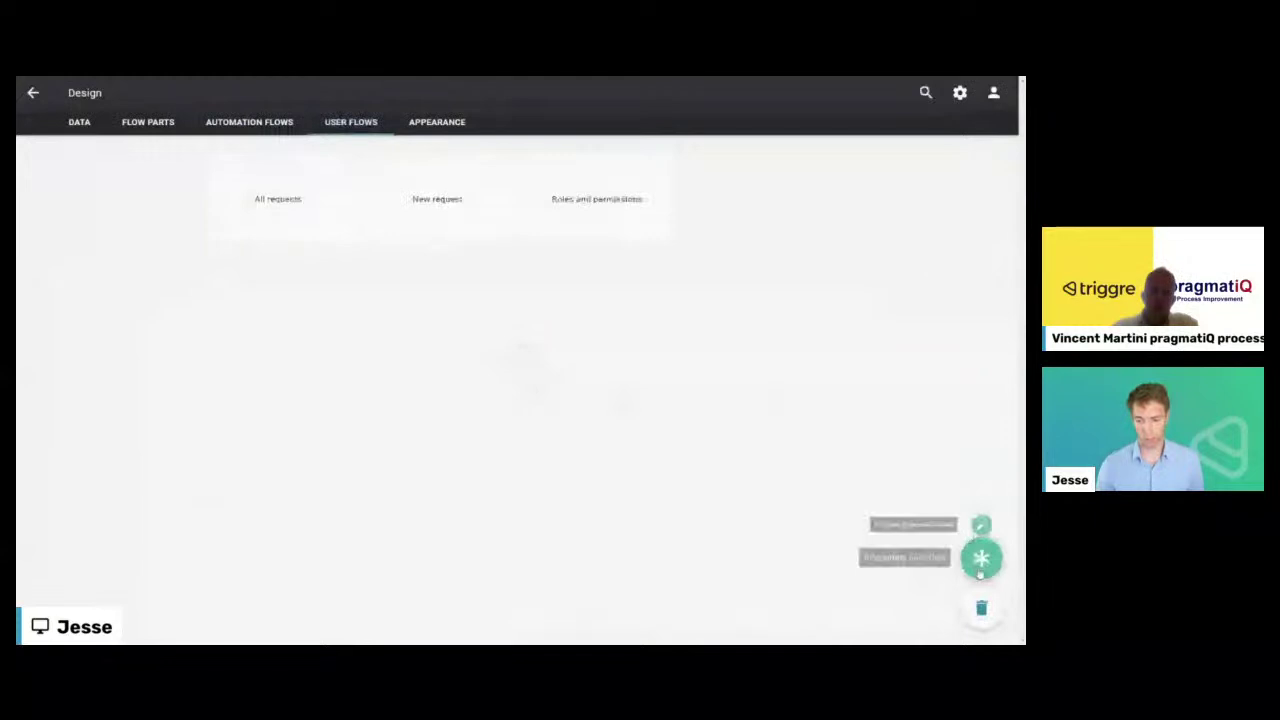
click(981, 516)
scroll(594, 417, down, 3)
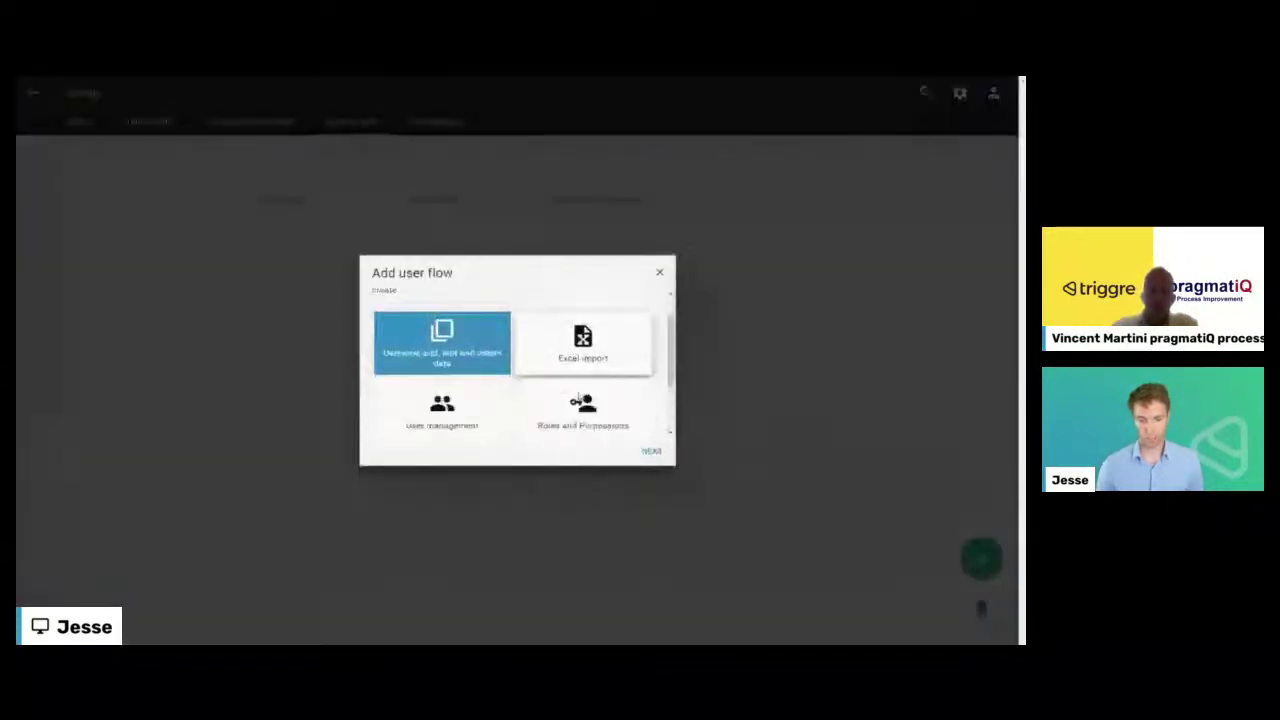
click(651, 451)
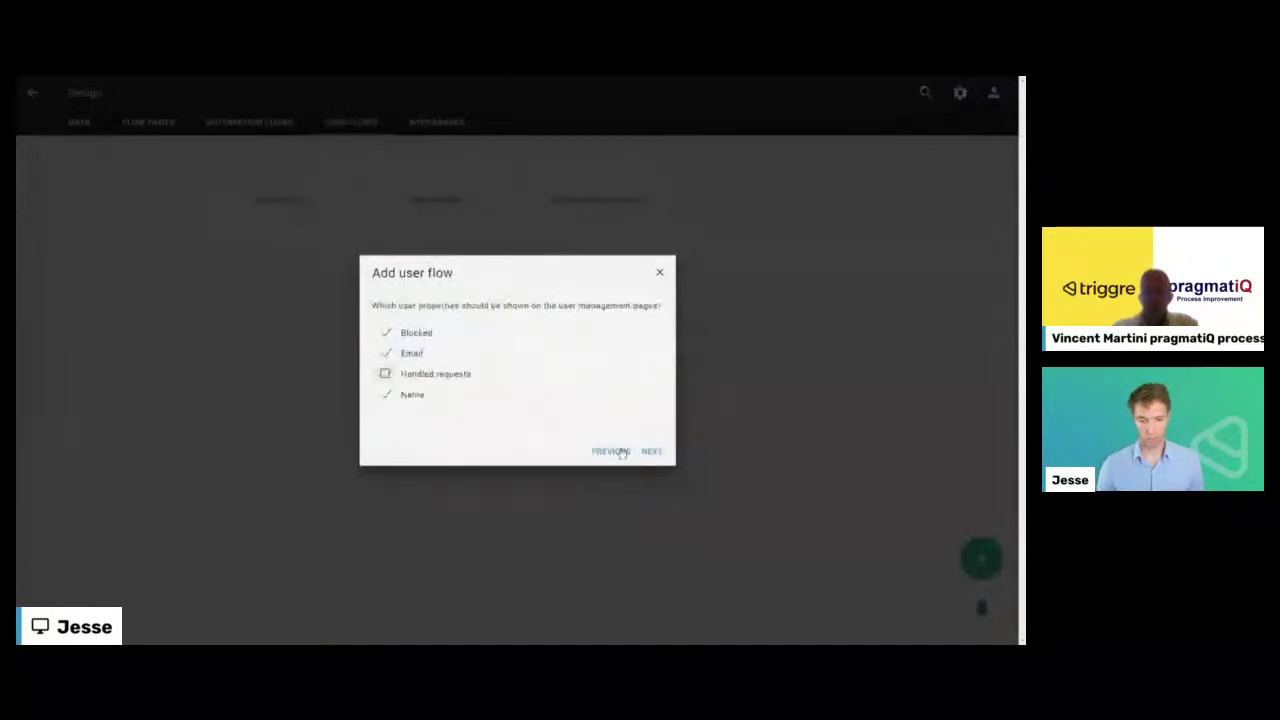
click(648, 451)
text(Users)
key(Return)
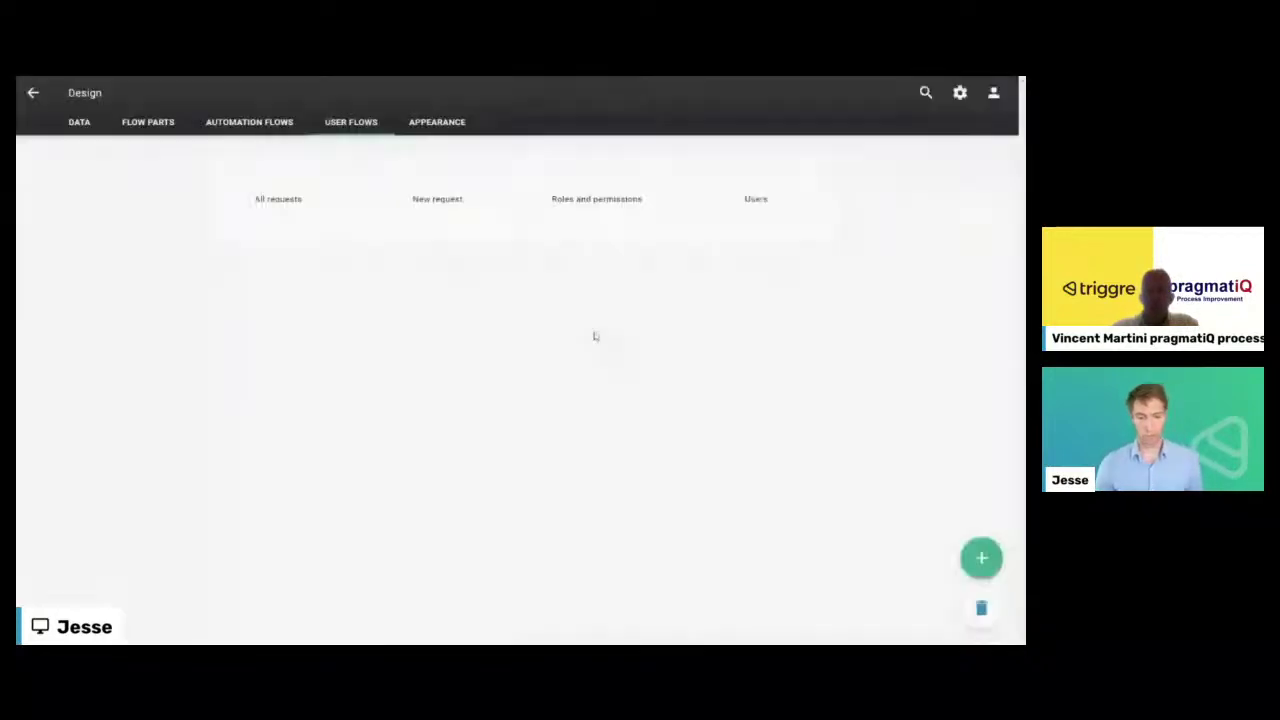
- Inspect the Roles and permissions flow diagram, then navigate back to the Design overview
click(607, 212)
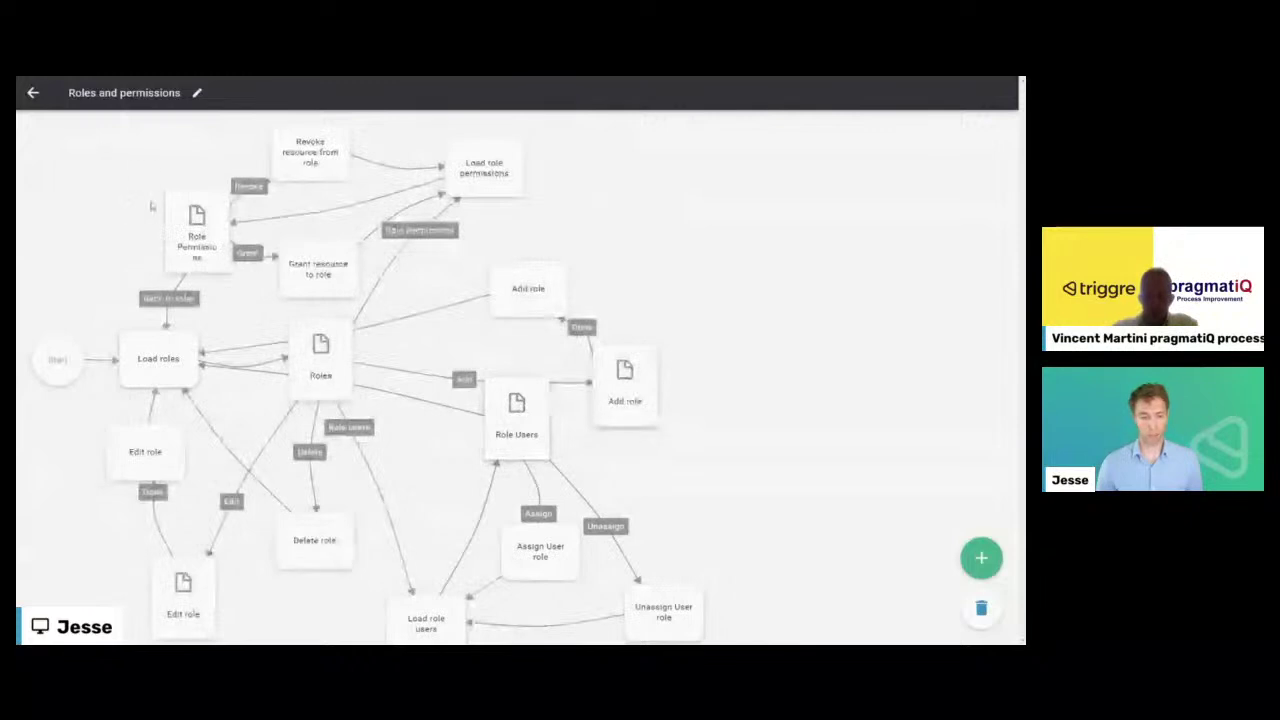
click(33, 94)
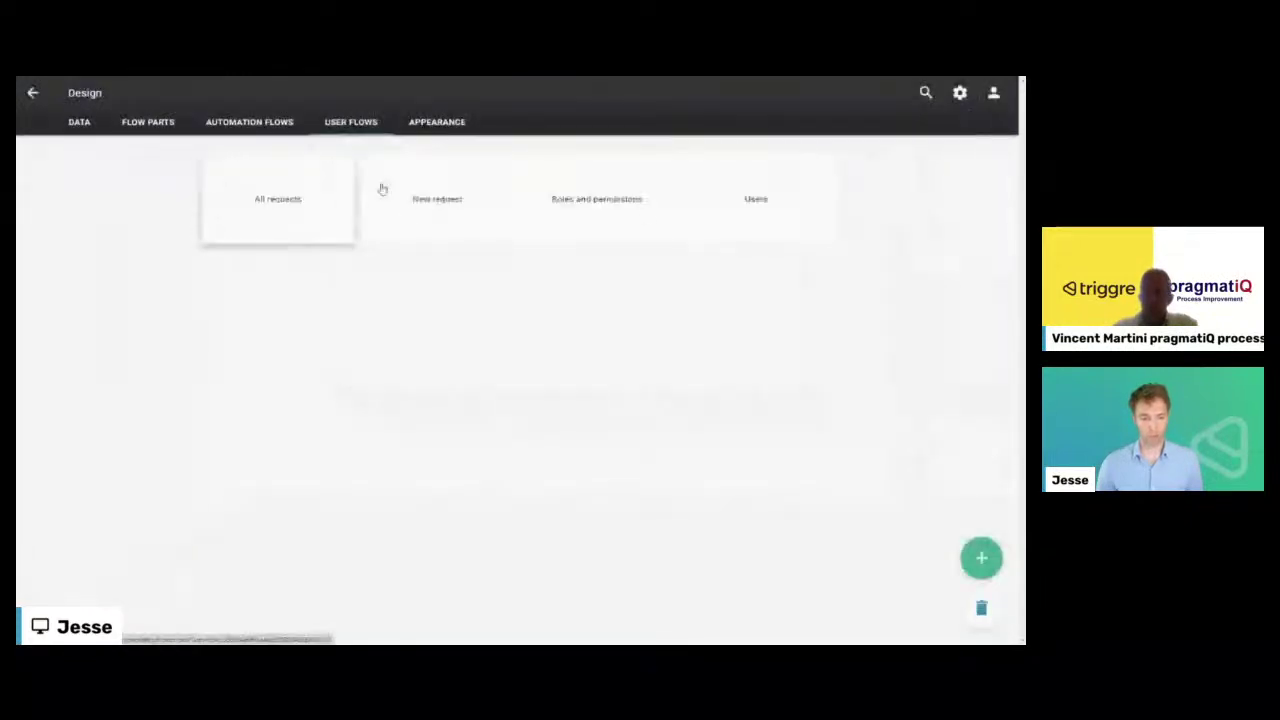
click(33, 94)
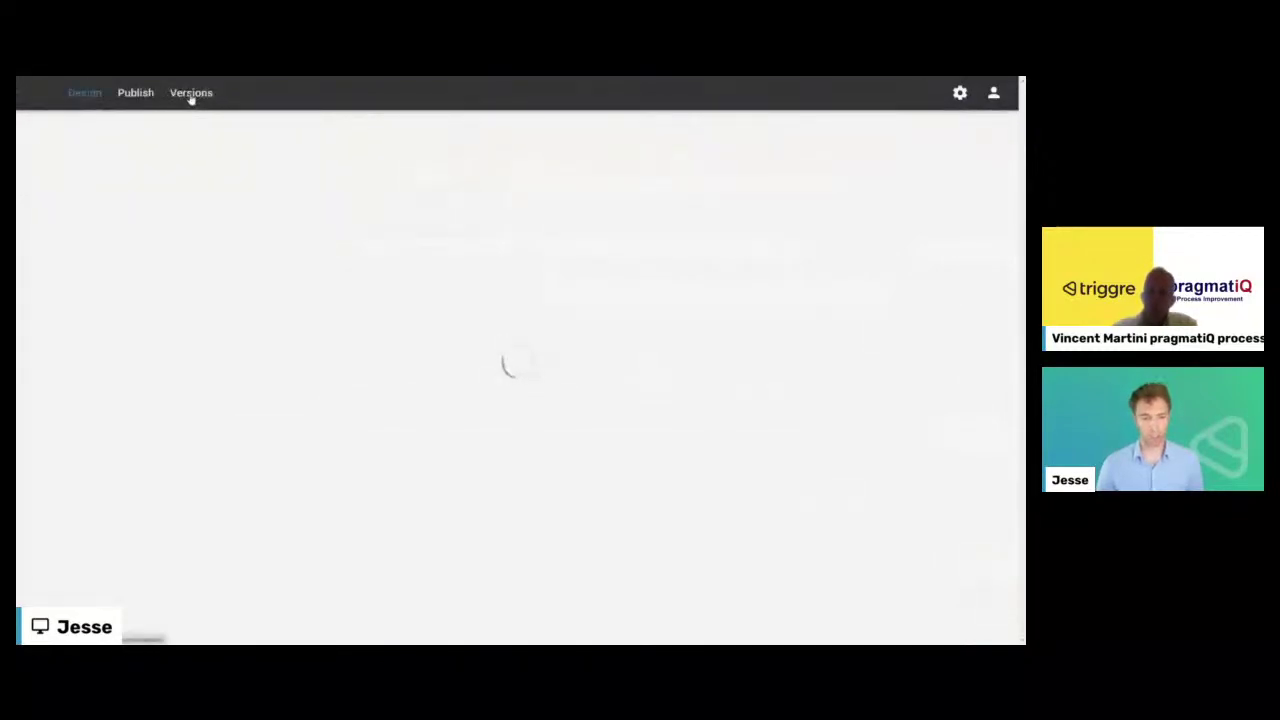
click(127, 93)
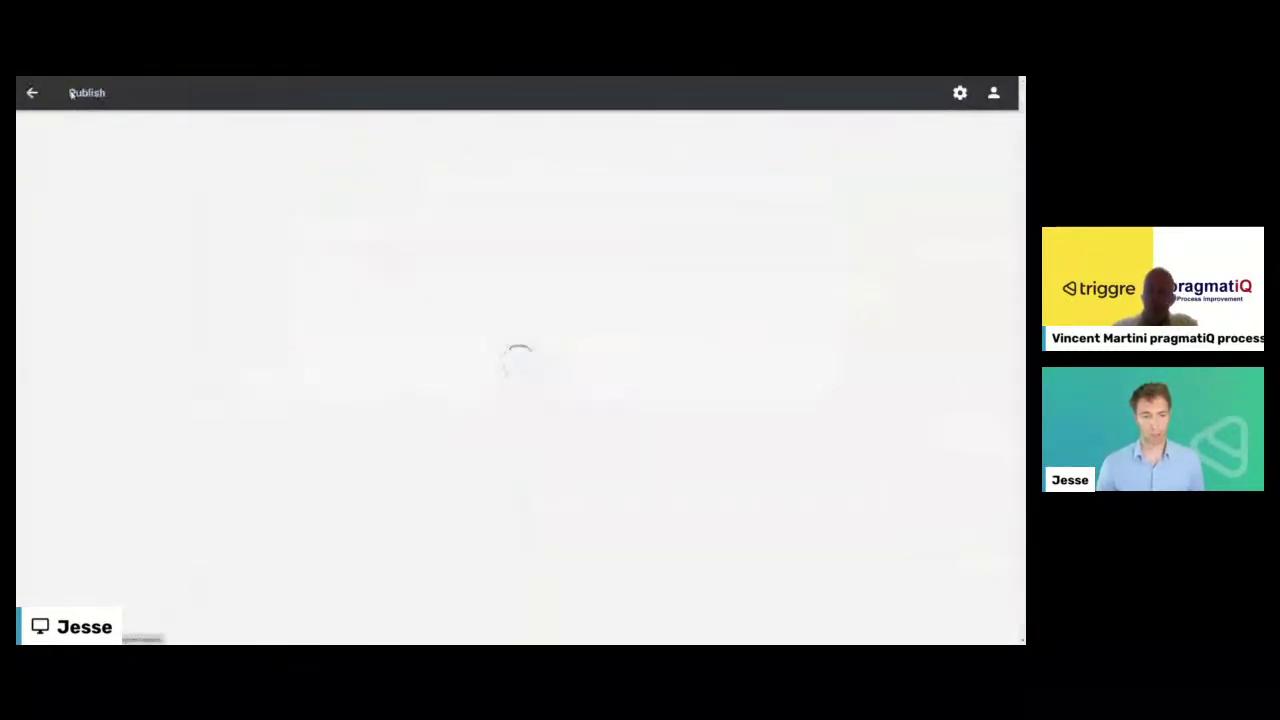
click(52, 95)
click(77, 94)
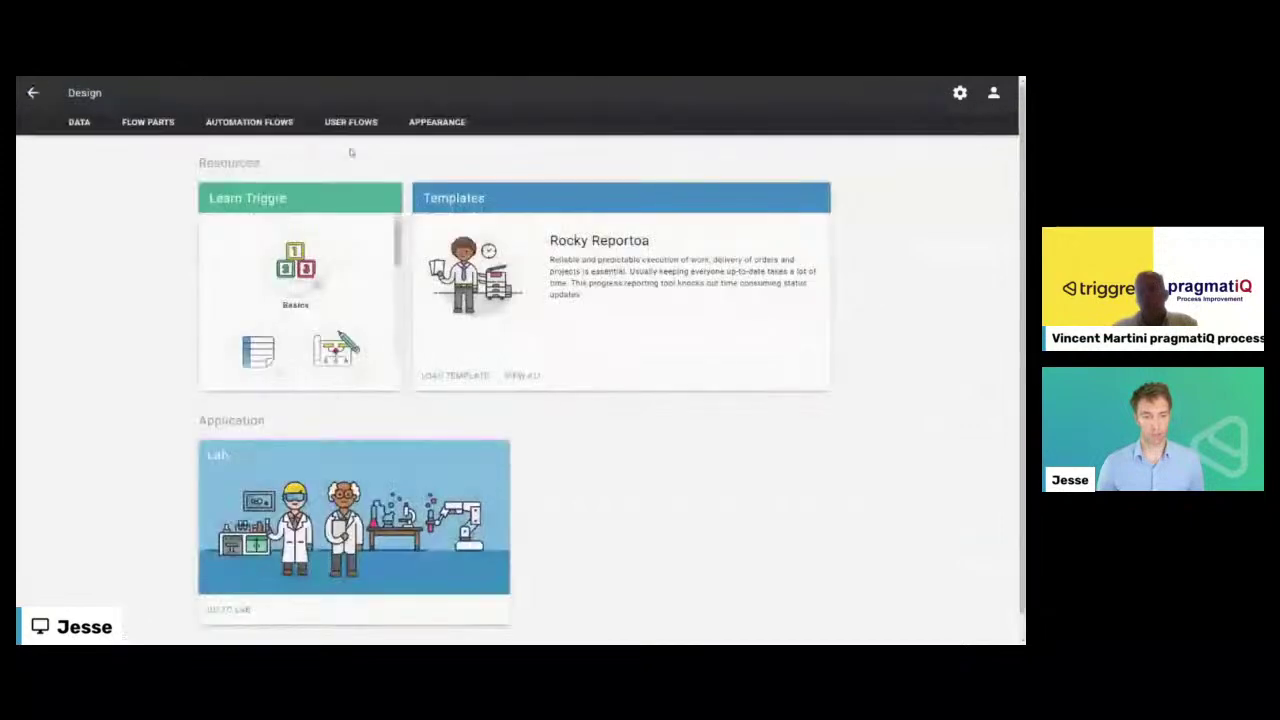
- In the Appearance menu, add the Users flow beneath Admin, then return to the Design home page
click(437, 122)
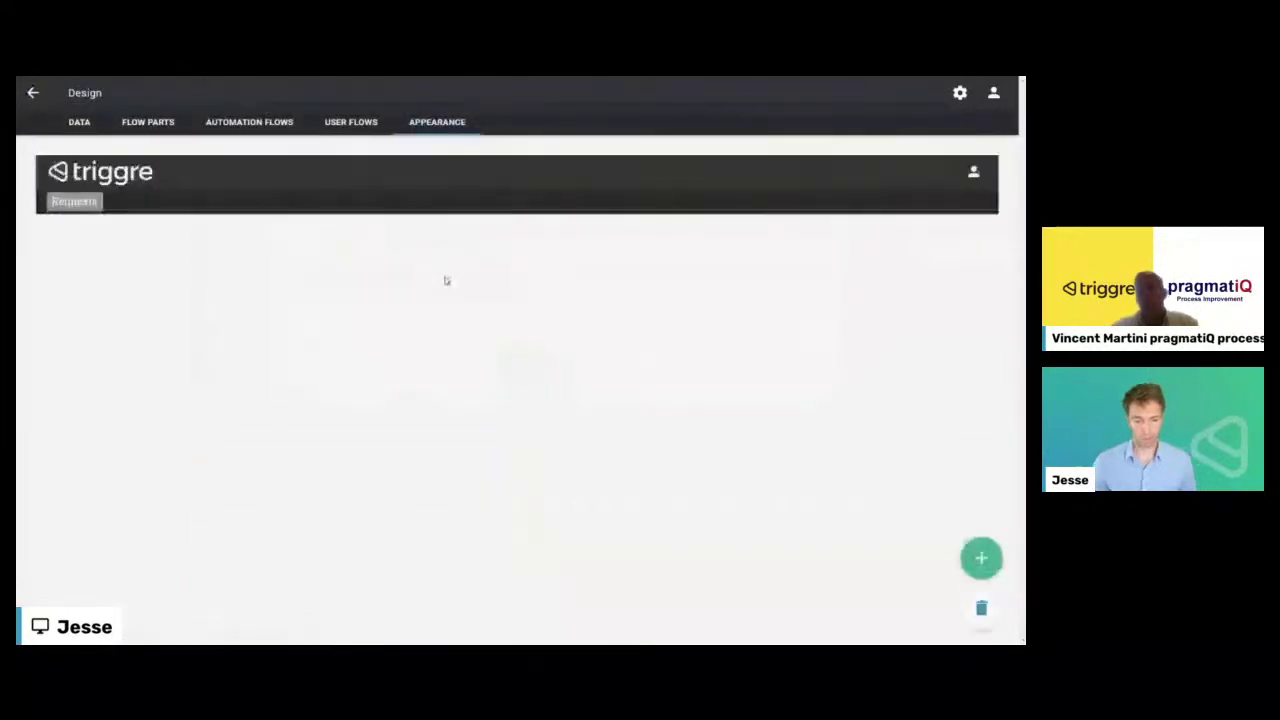
click(985, 566)
click(74, 256)
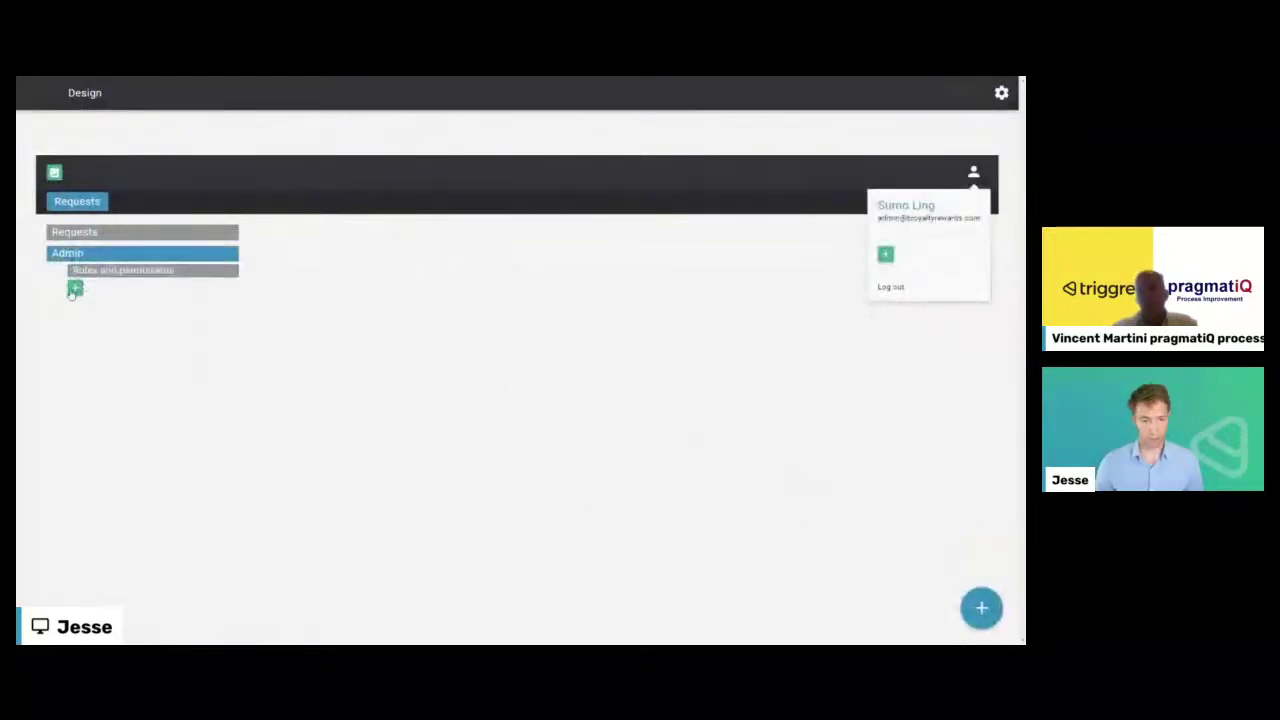
click(76, 287)
click(410, 312)
click(654, 451)
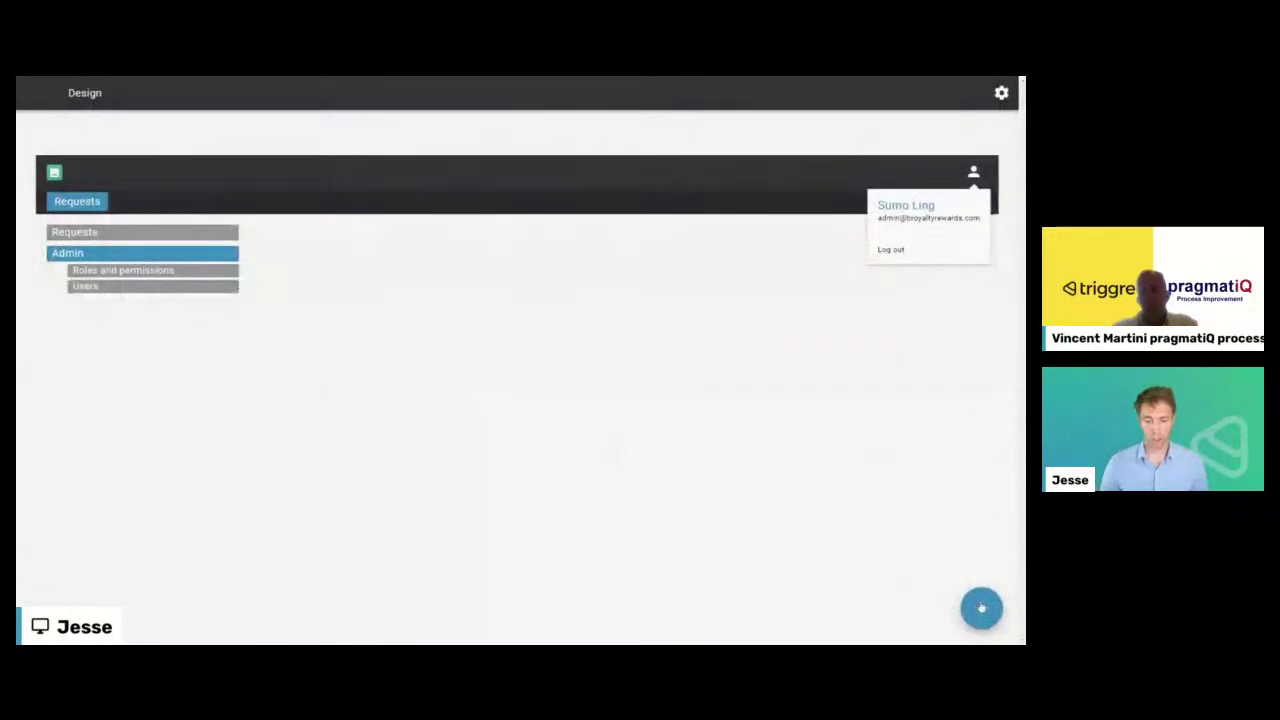
click(981, 607)
click(84, 92)
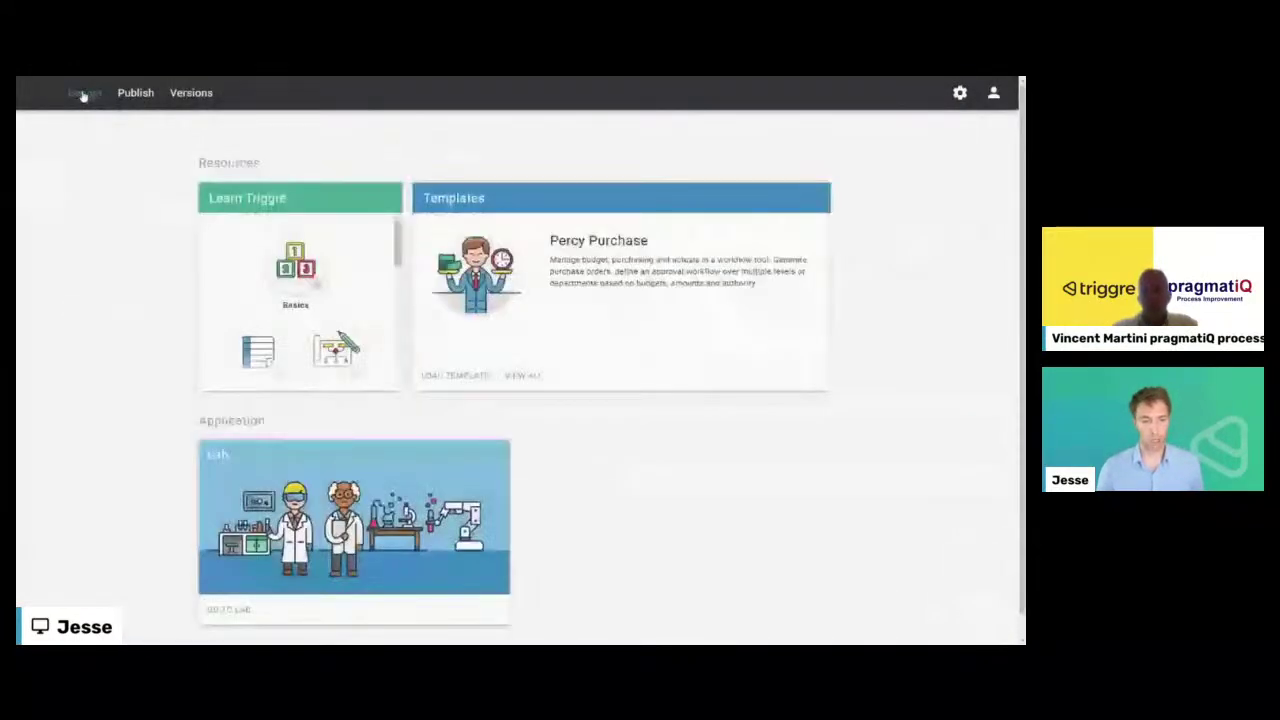
- Publish the current design to the Lab environment
click(135, 92)
click(437, 180)
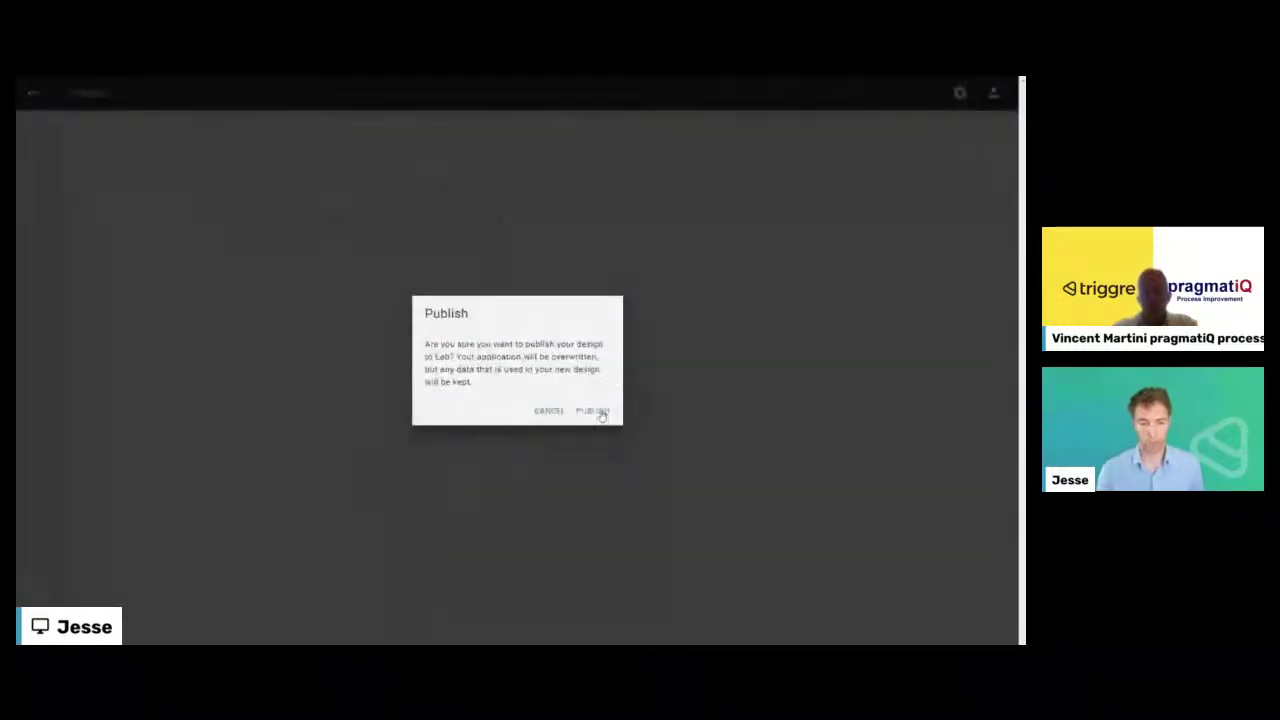
click(601, 413)
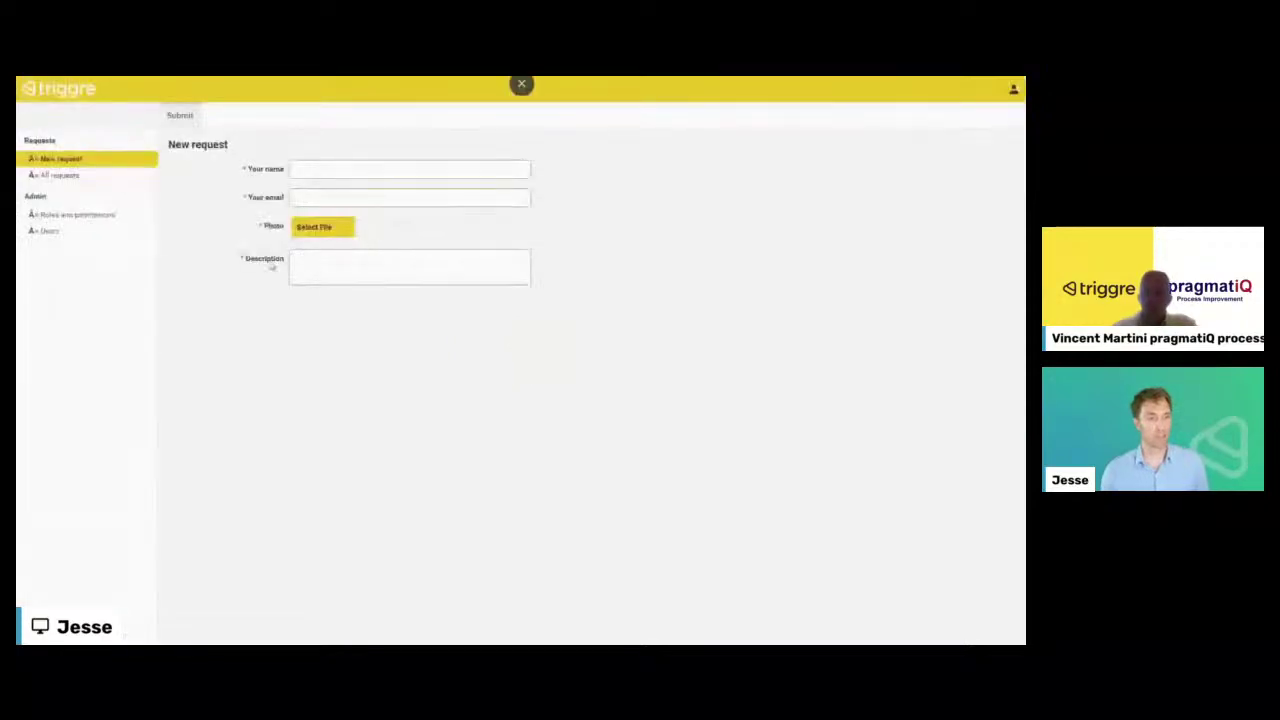
- Grant the Unregistered Users role access to the Requests pages
click(72, 222)
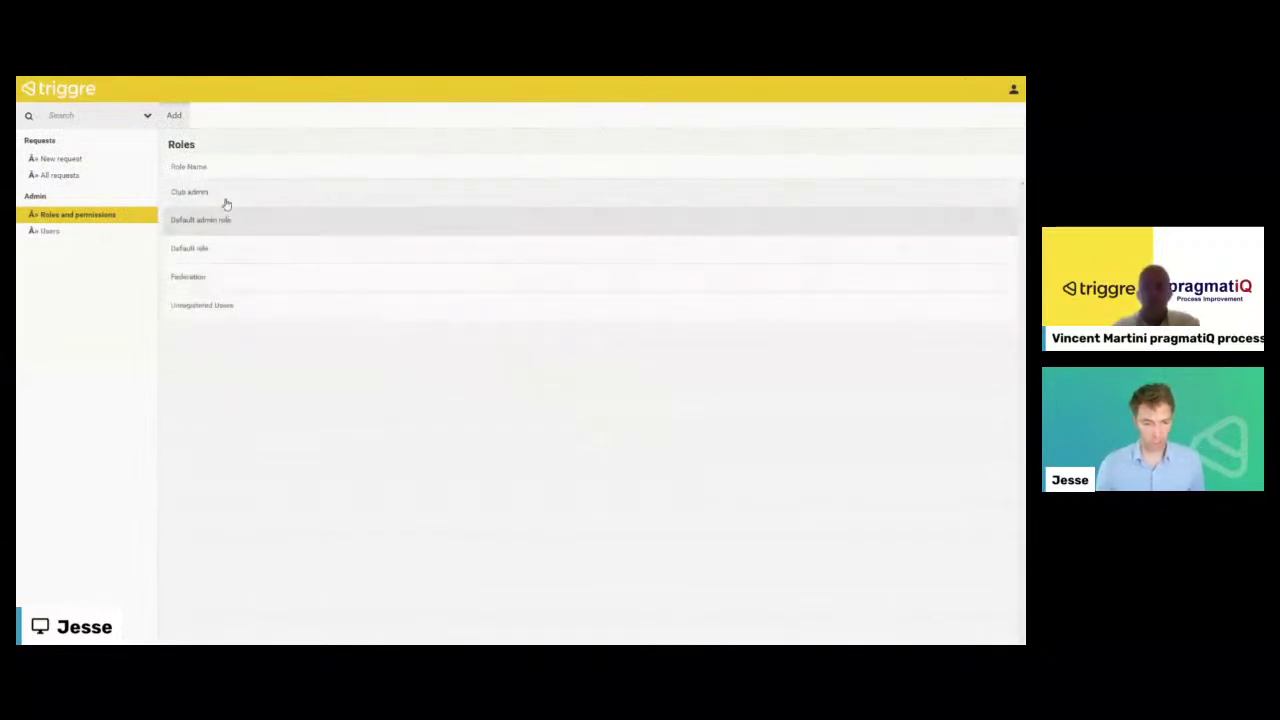
click(231, 308)
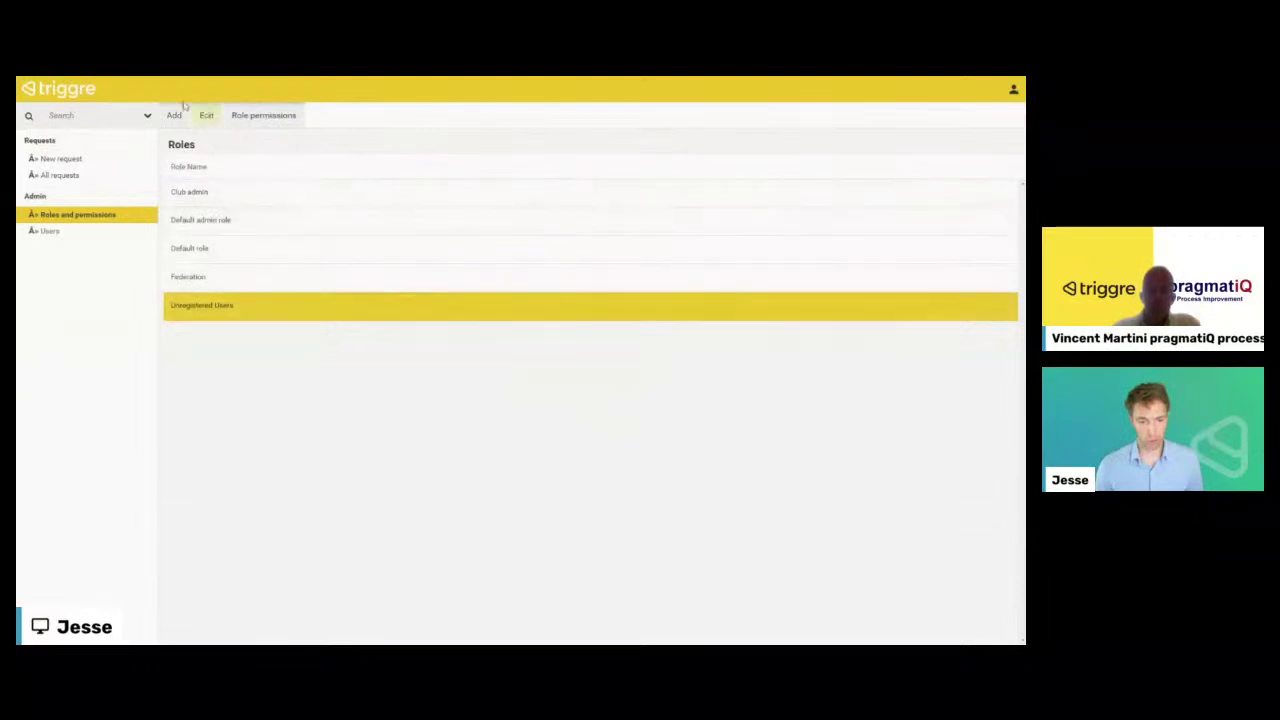
click(248, 118)
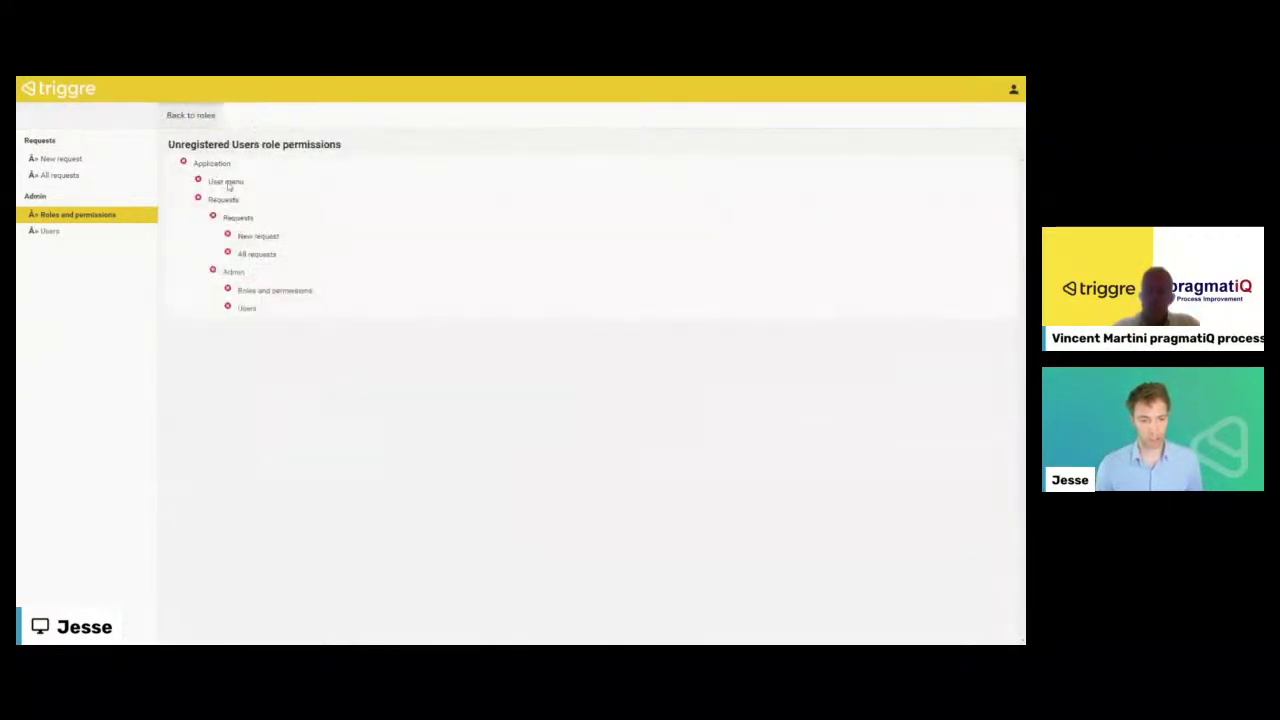
click(226, 200)
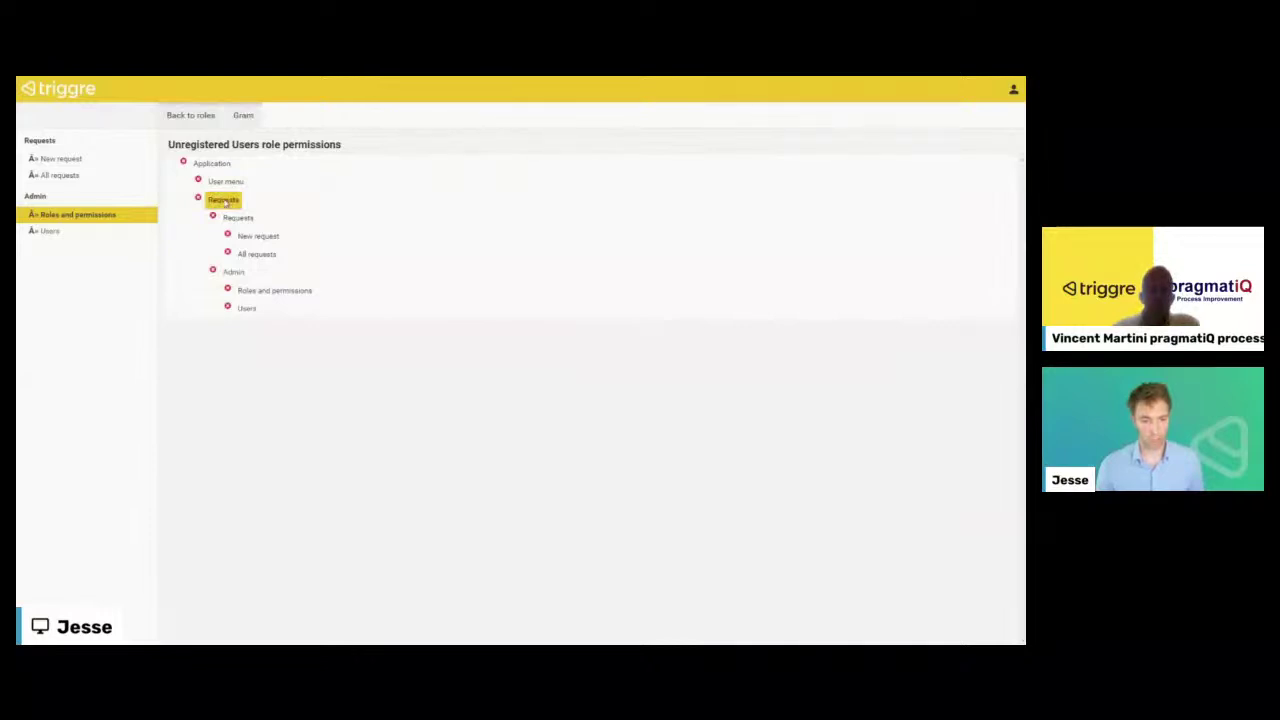
click(243, 116)
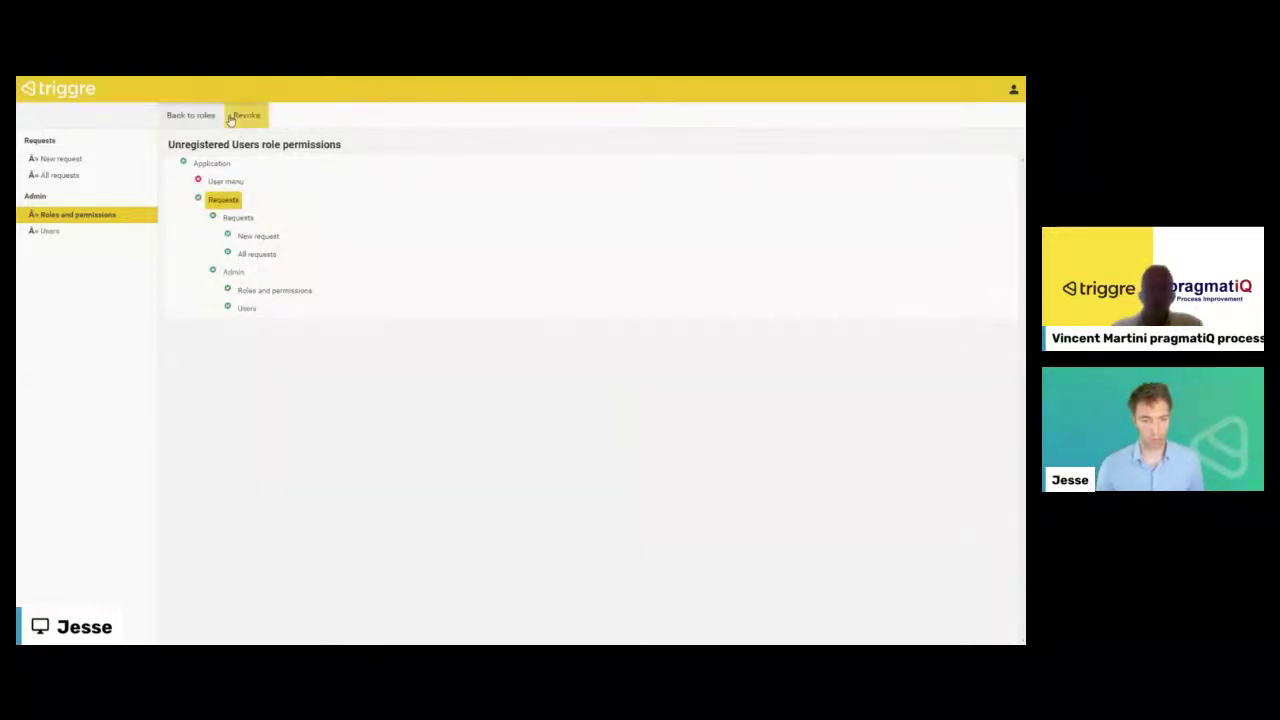
- Verify the Admin section stays denied, return to the roles list, and switch to the slides
click(232, 273)
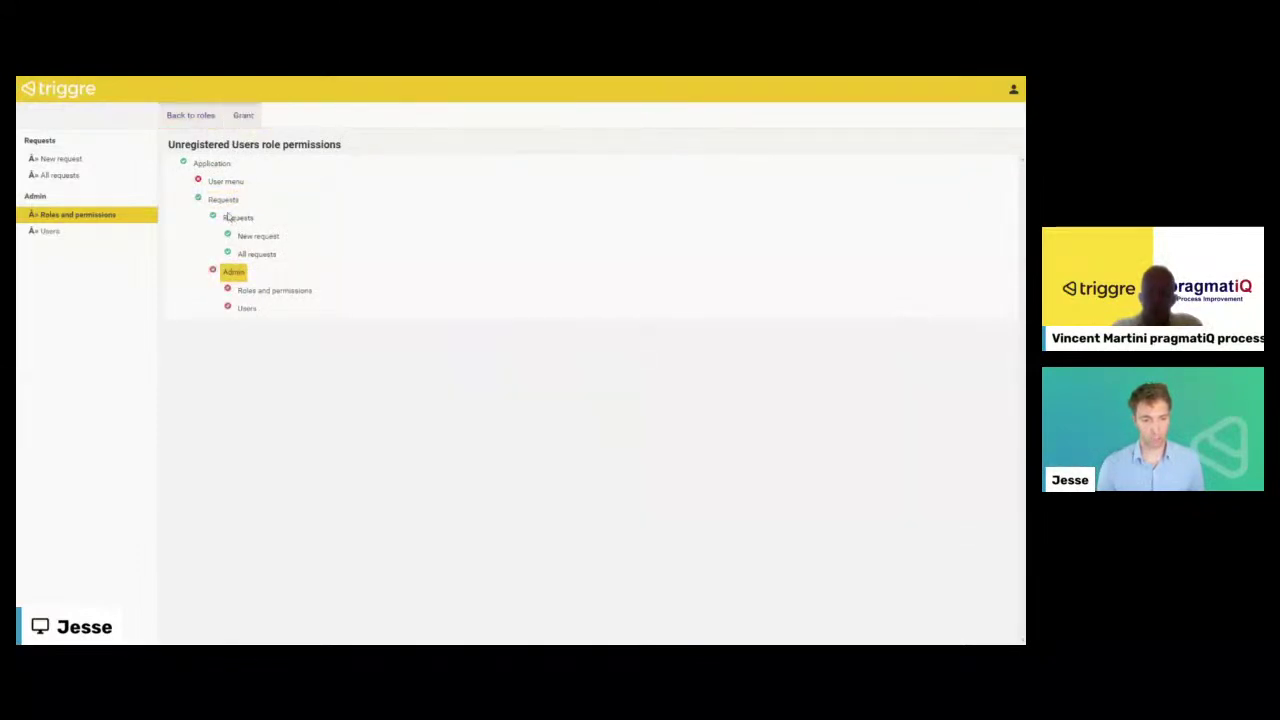
click(229, 218)
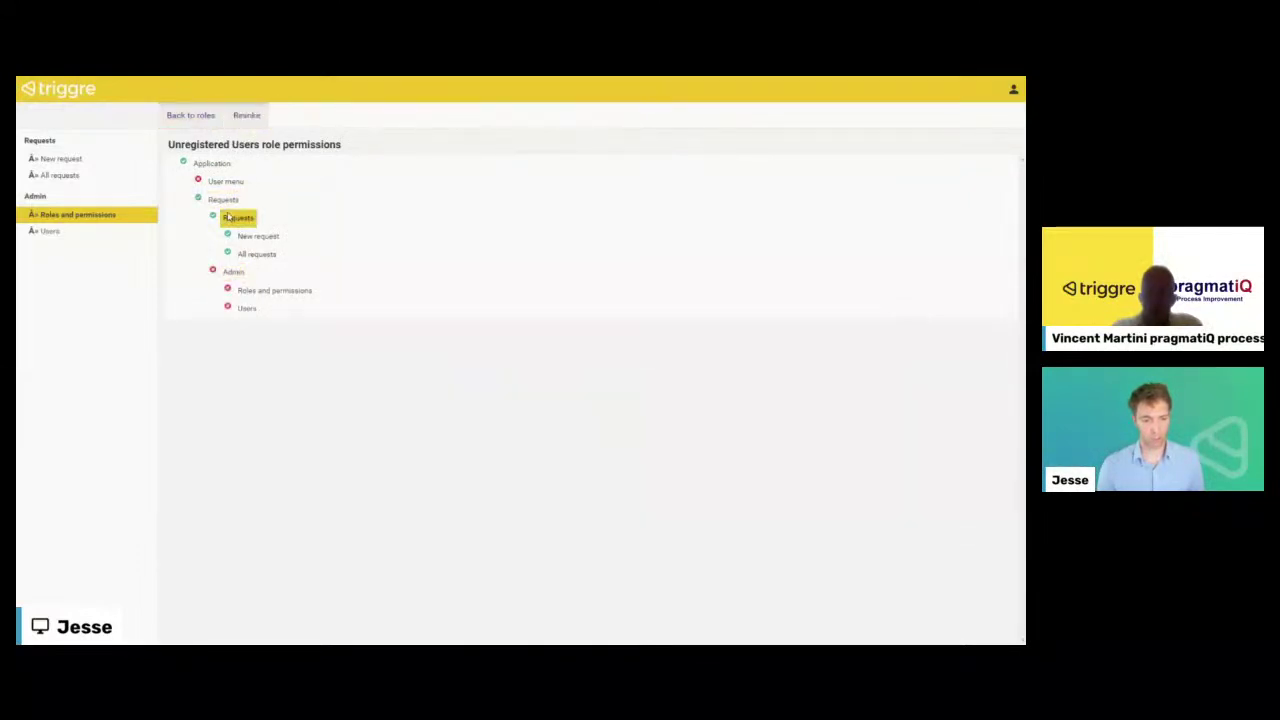
click(236, 273)
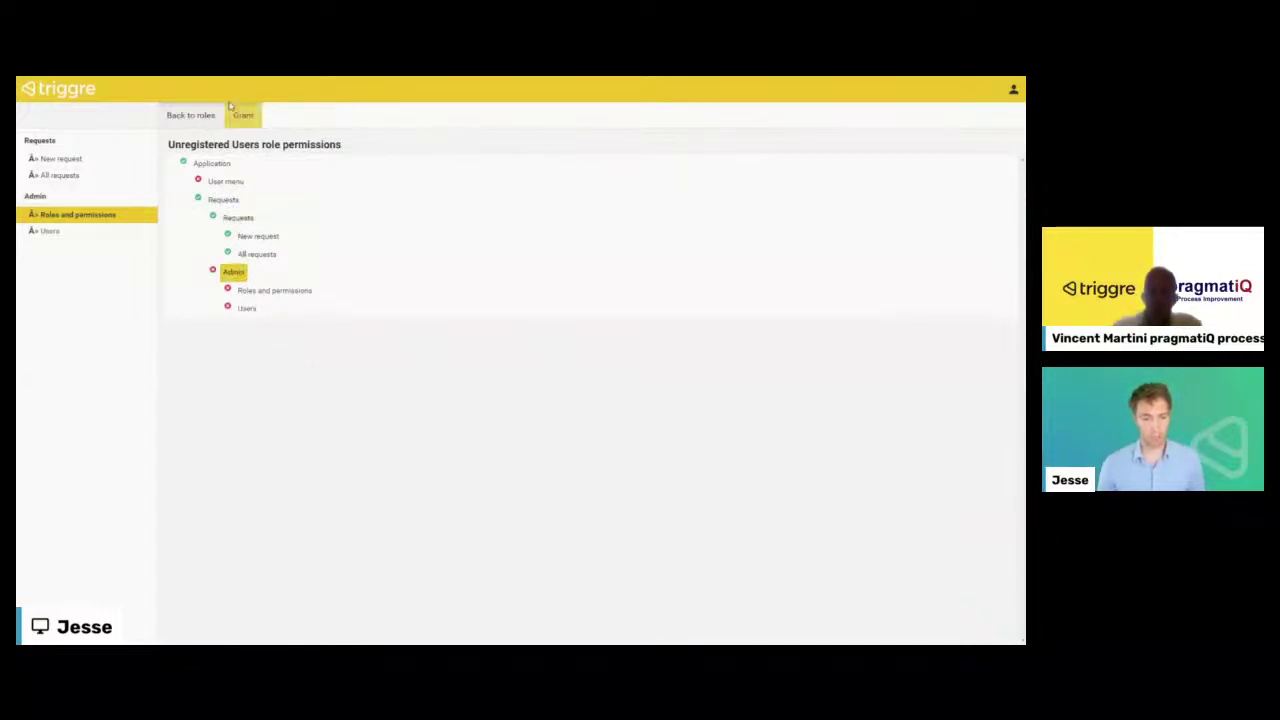
click(186, 116)
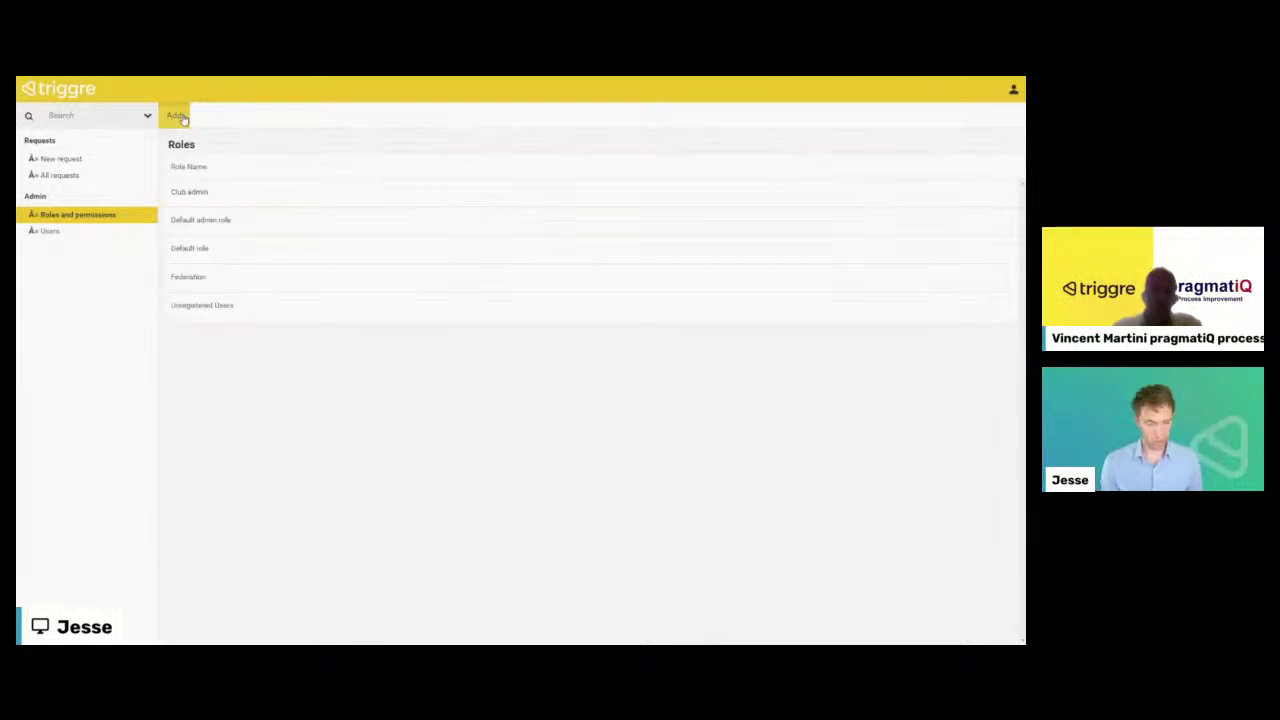
key(alt+Tab)
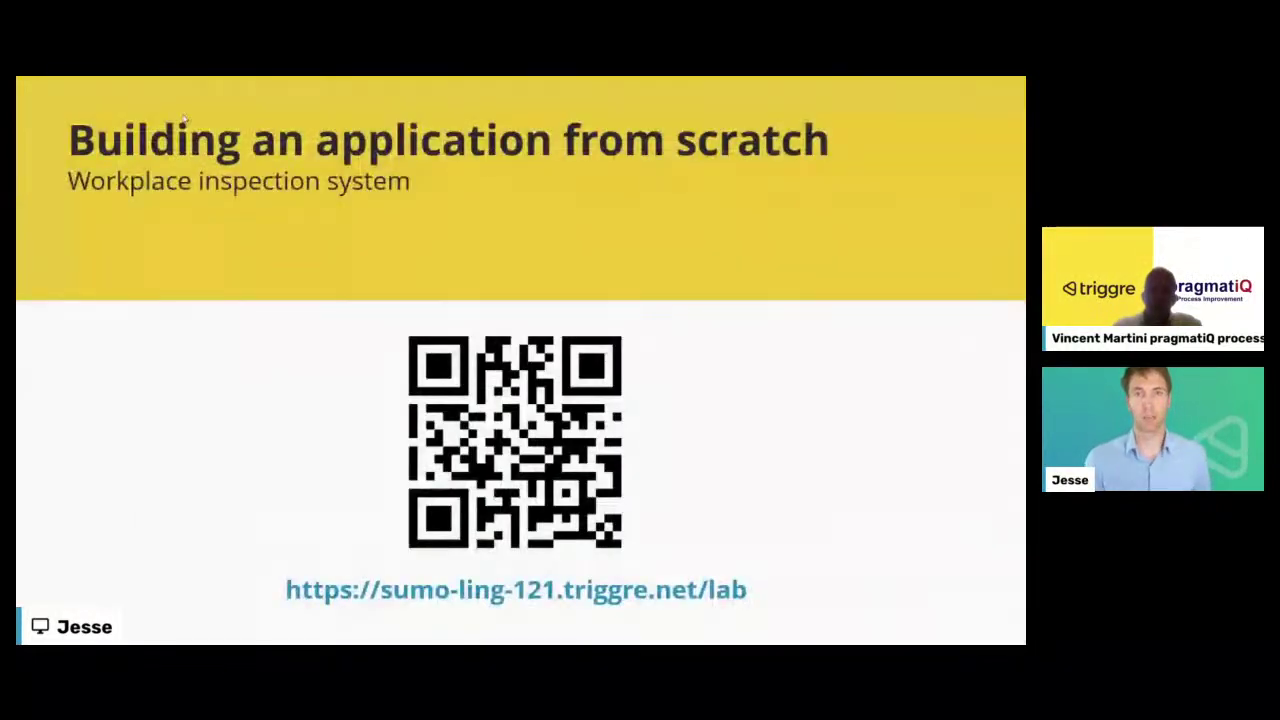
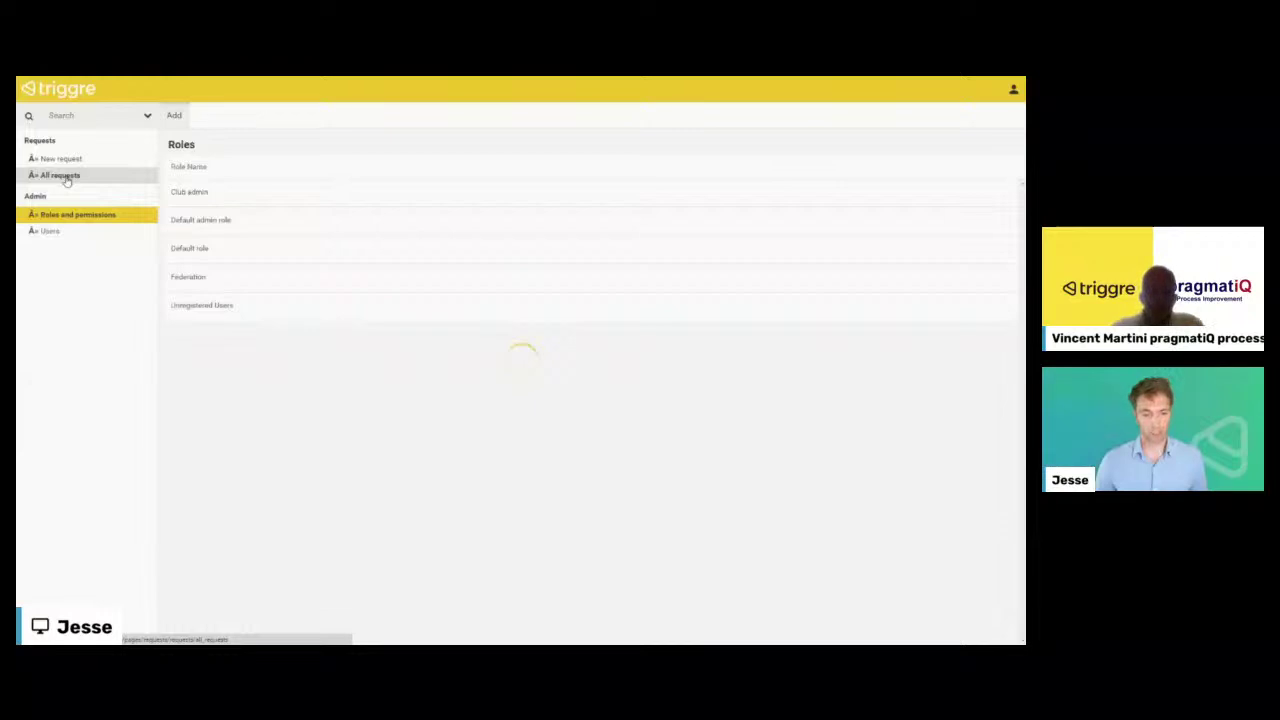
- Review the requests in All requests, look at one request and the New request form, then return to the overview
click(60, 176)
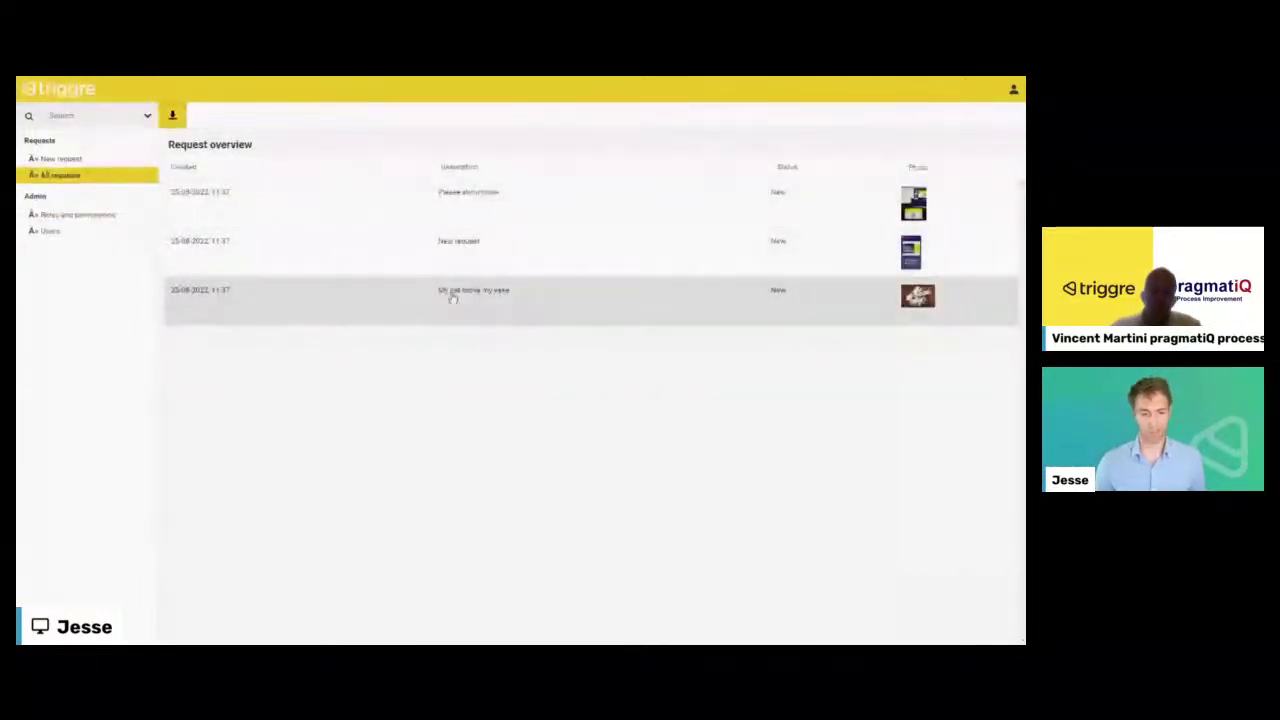
click(887, 216)
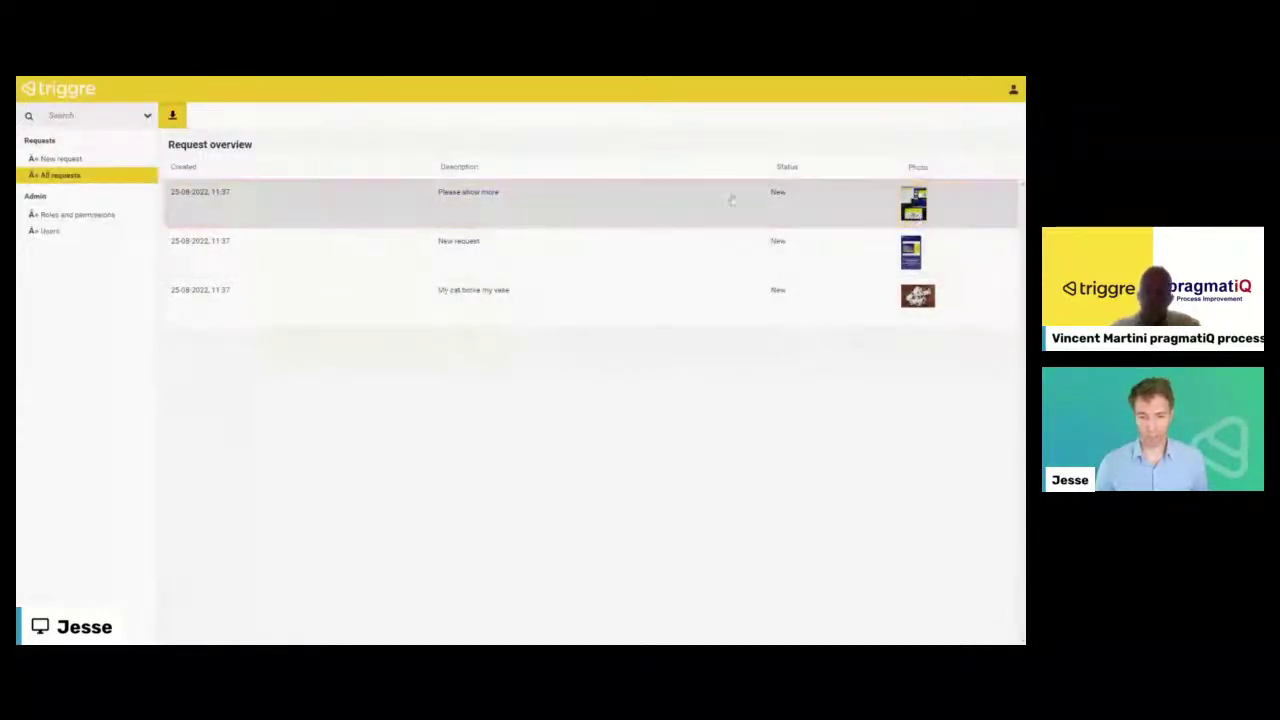
click(494, 212)
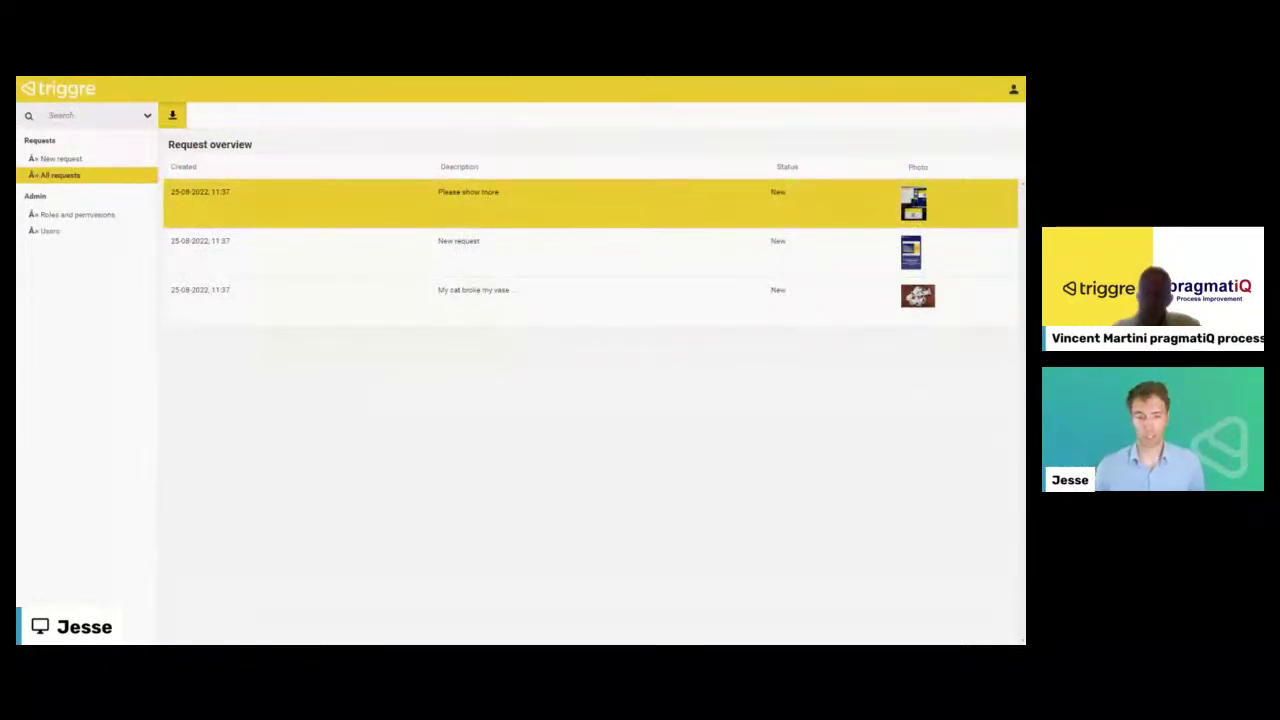
click(72, 164)
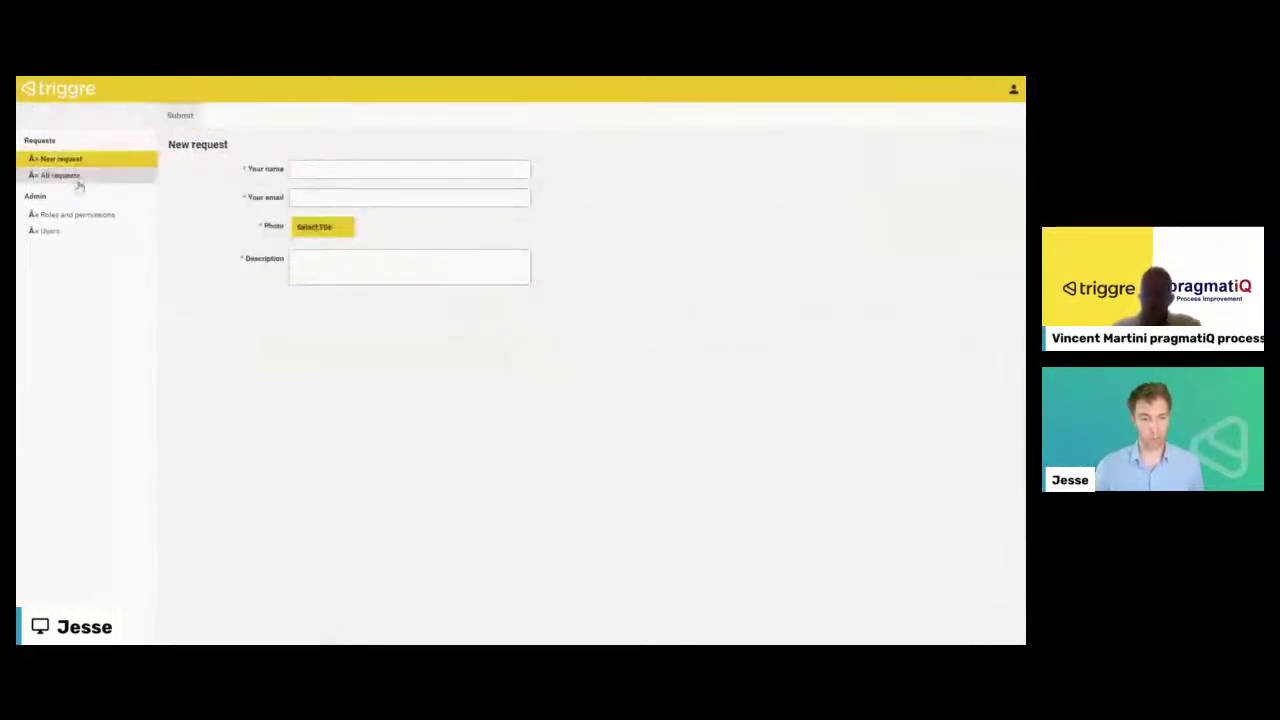
click(150, 175)
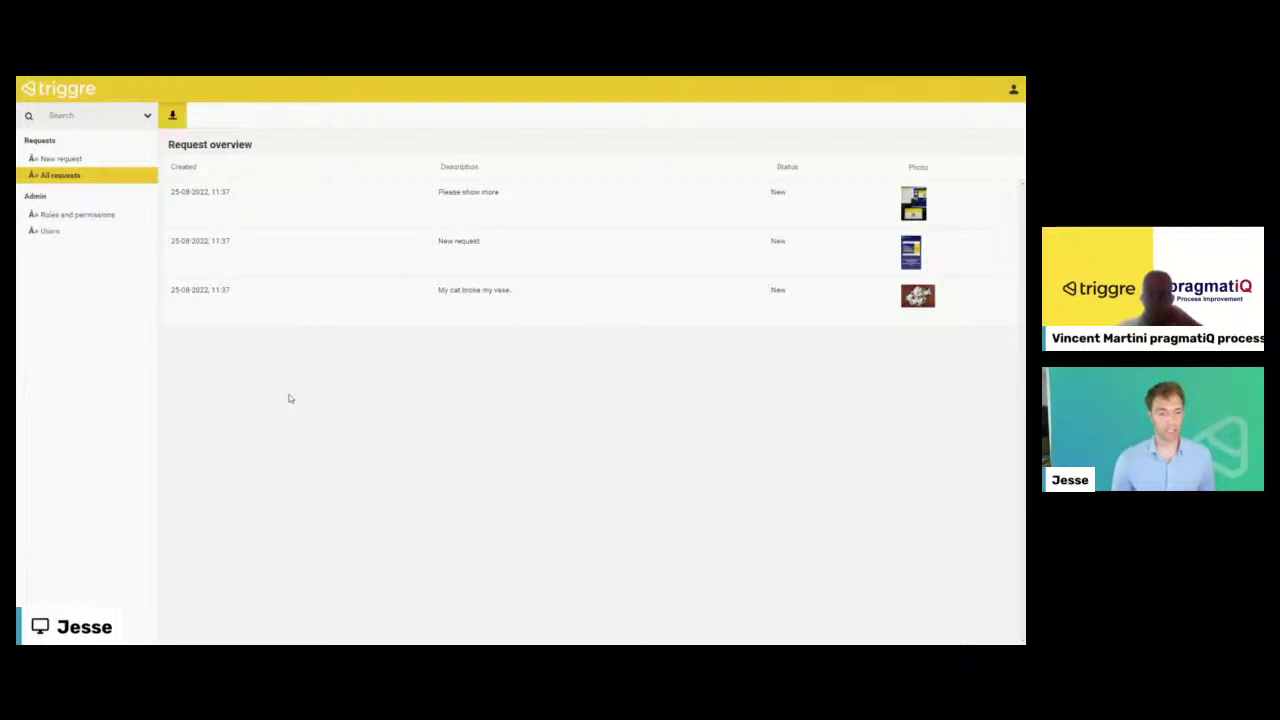
- Close the running app and go to the User flows list in the Design area
key(ctrl+w)
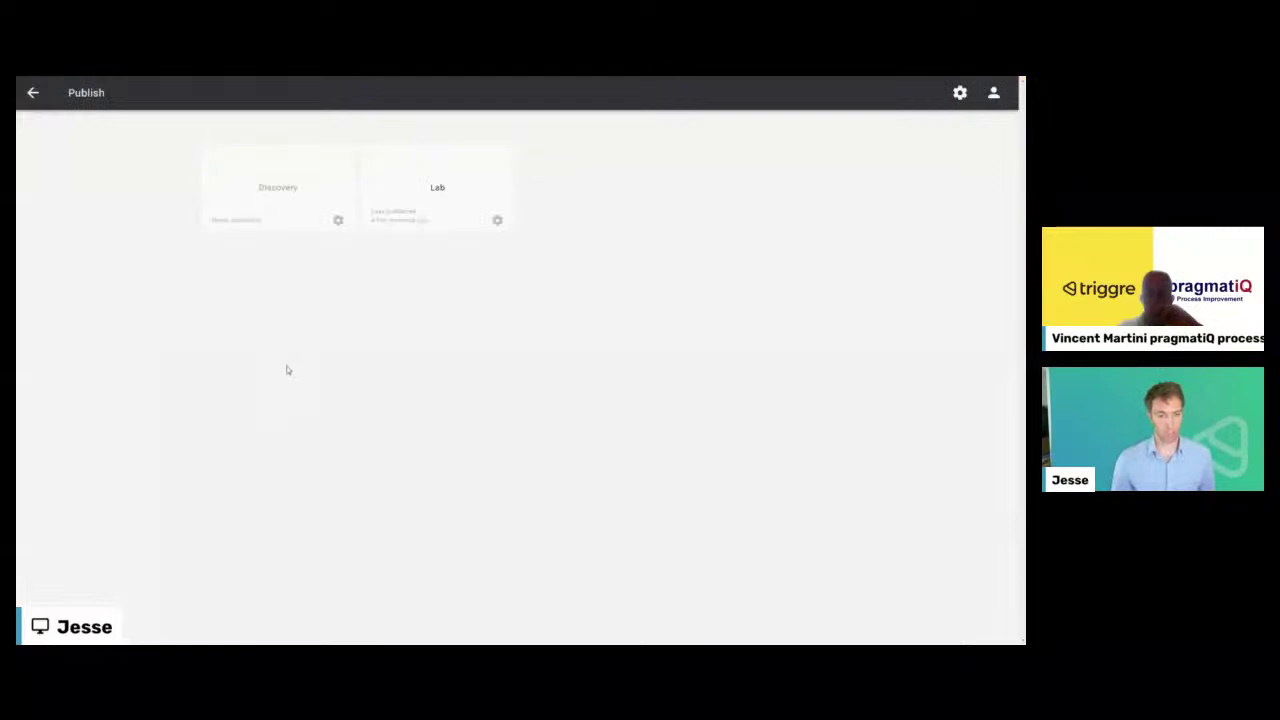
click(33, 94)
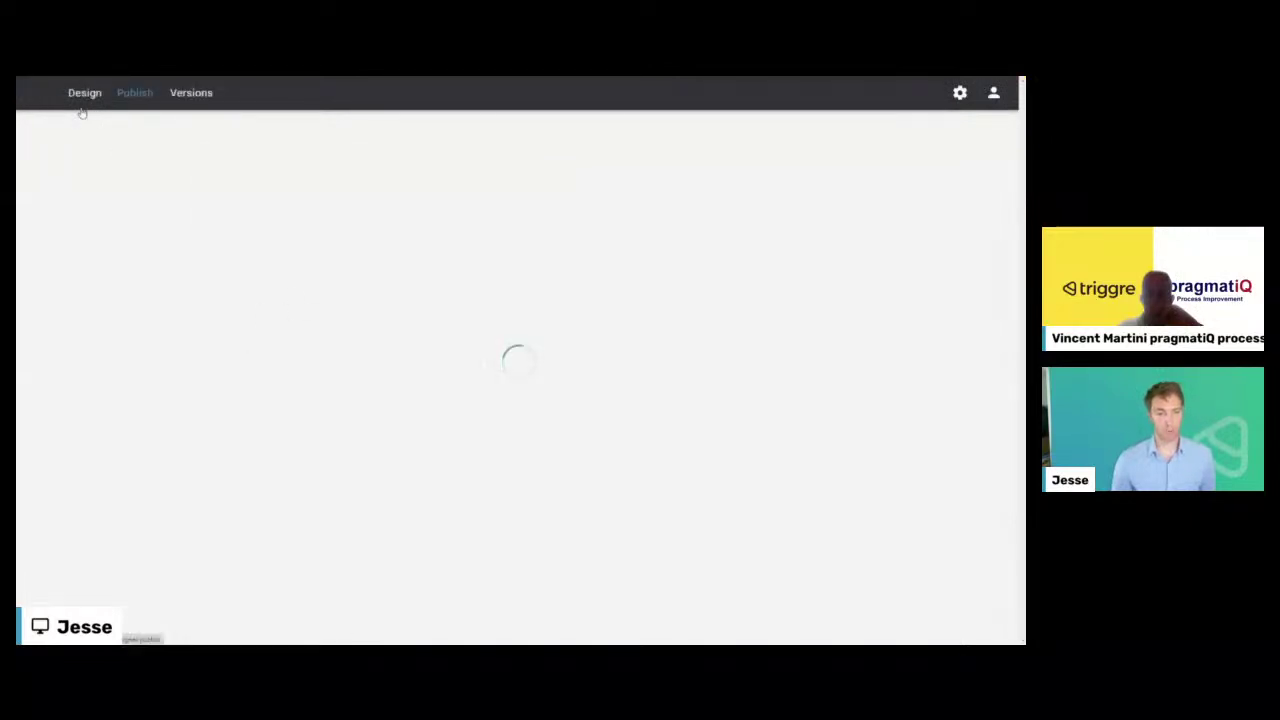
click(82, 96)
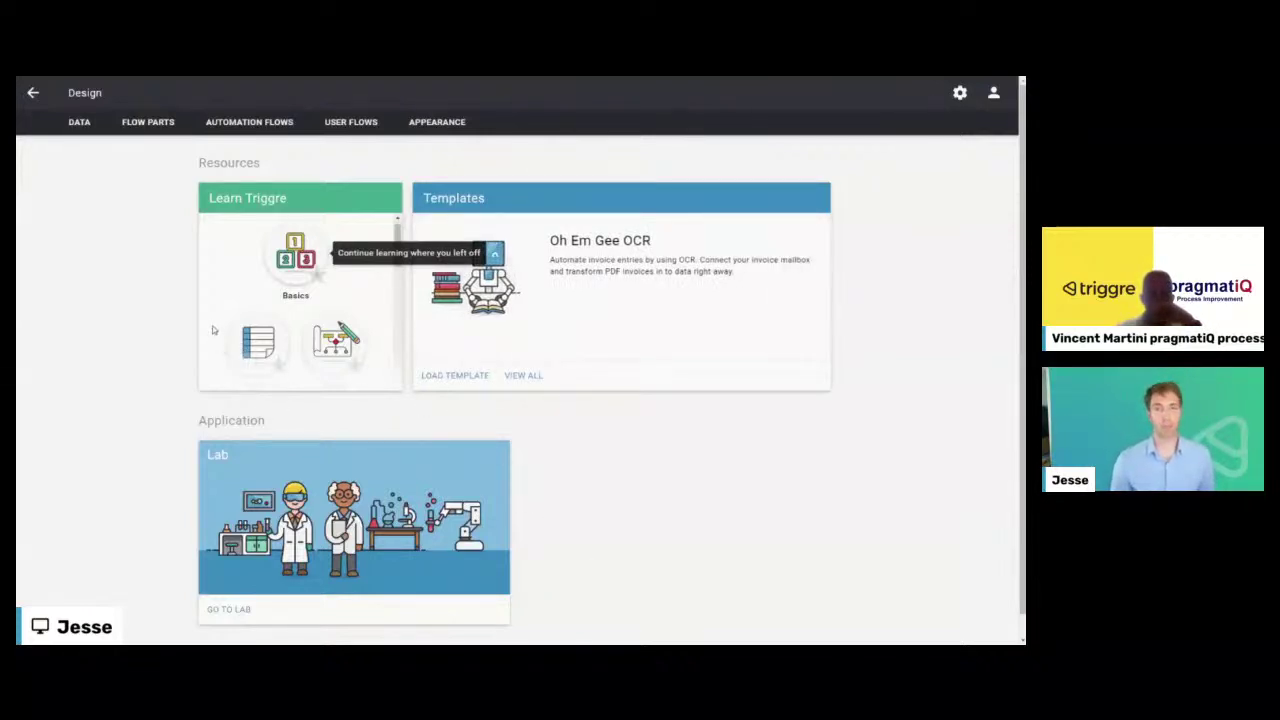
click(341, 125)
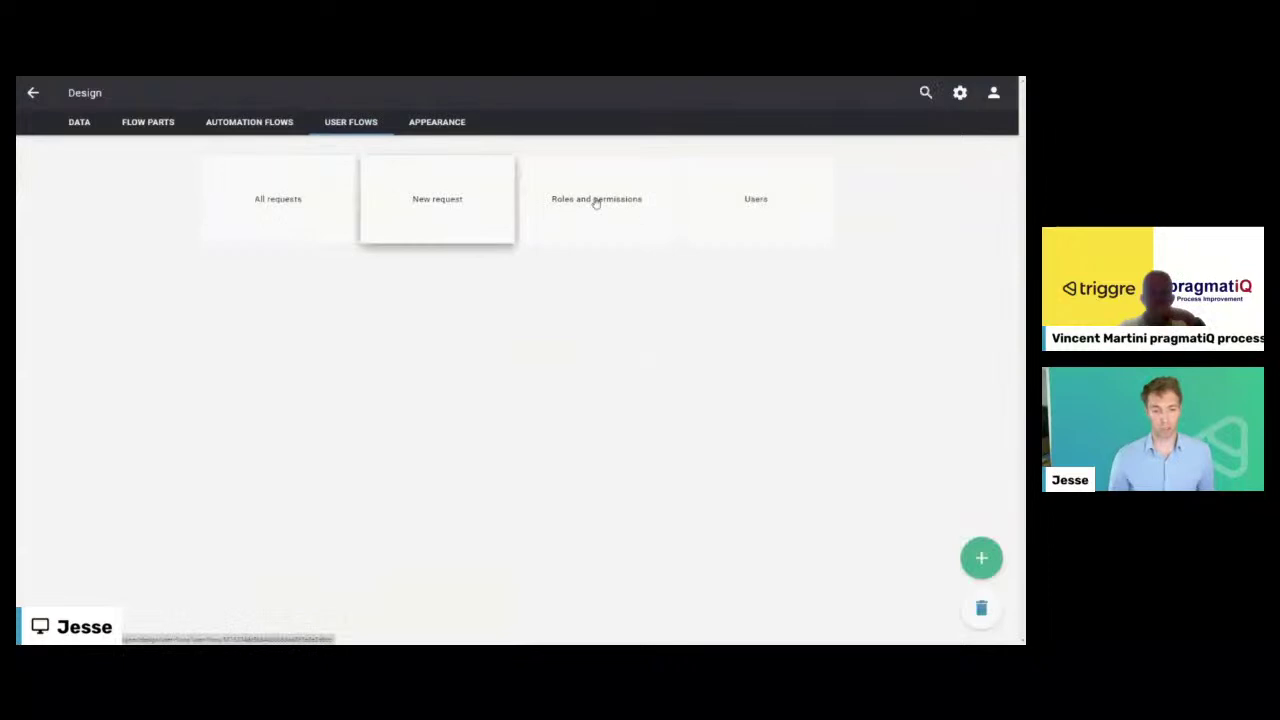
- Add an empty user flow and rename it 'New request'
click(981, 557)
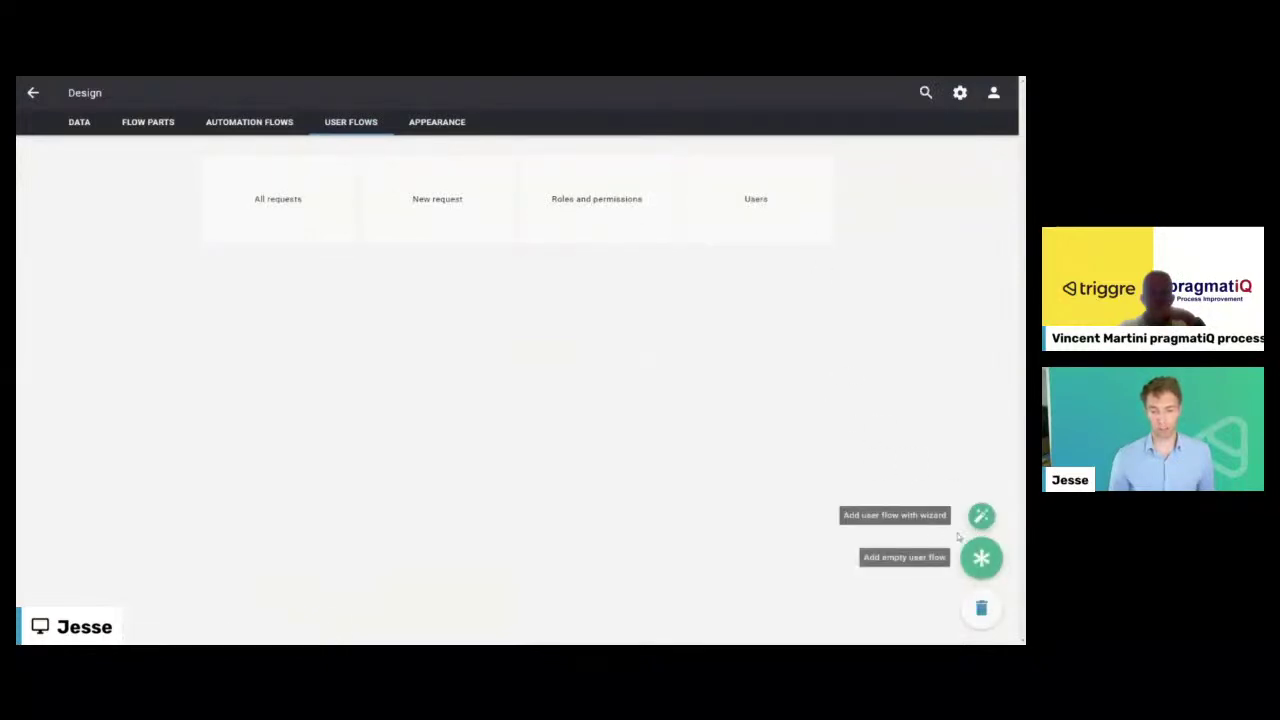
click(980, 562)
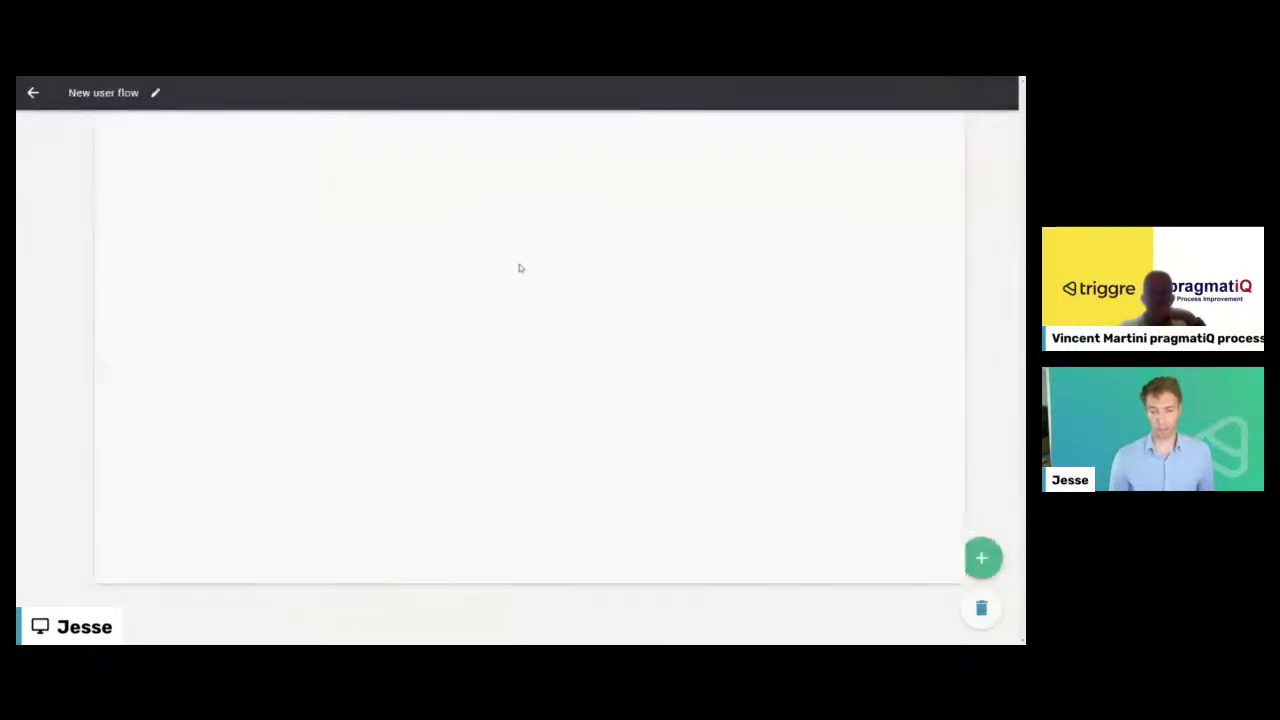
click(155, 92)
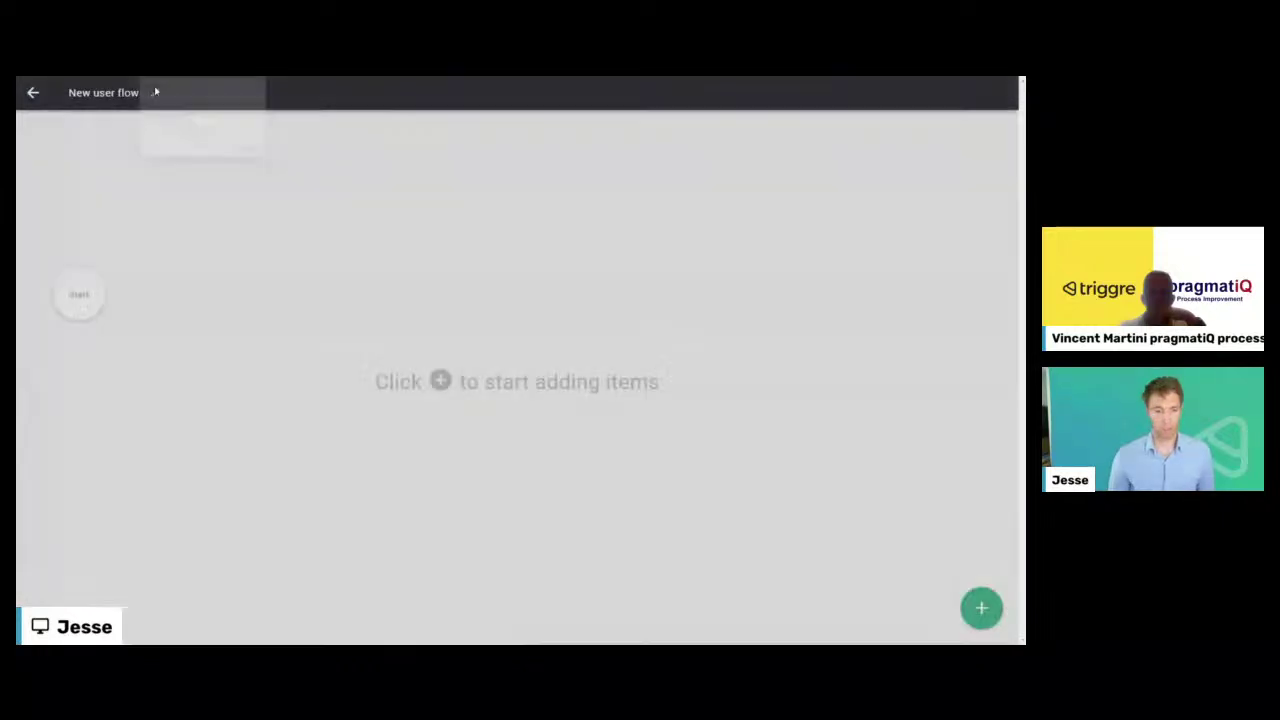
drag(494, 362, 398, 375)
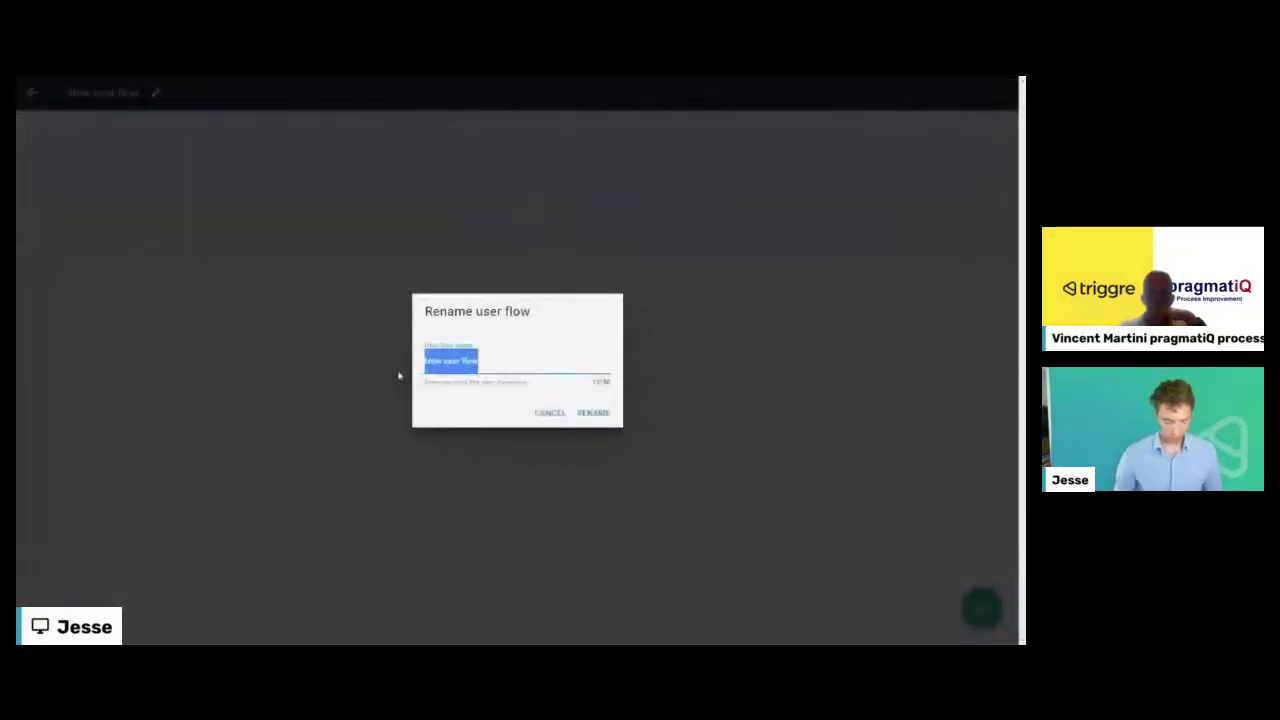
text(New req)
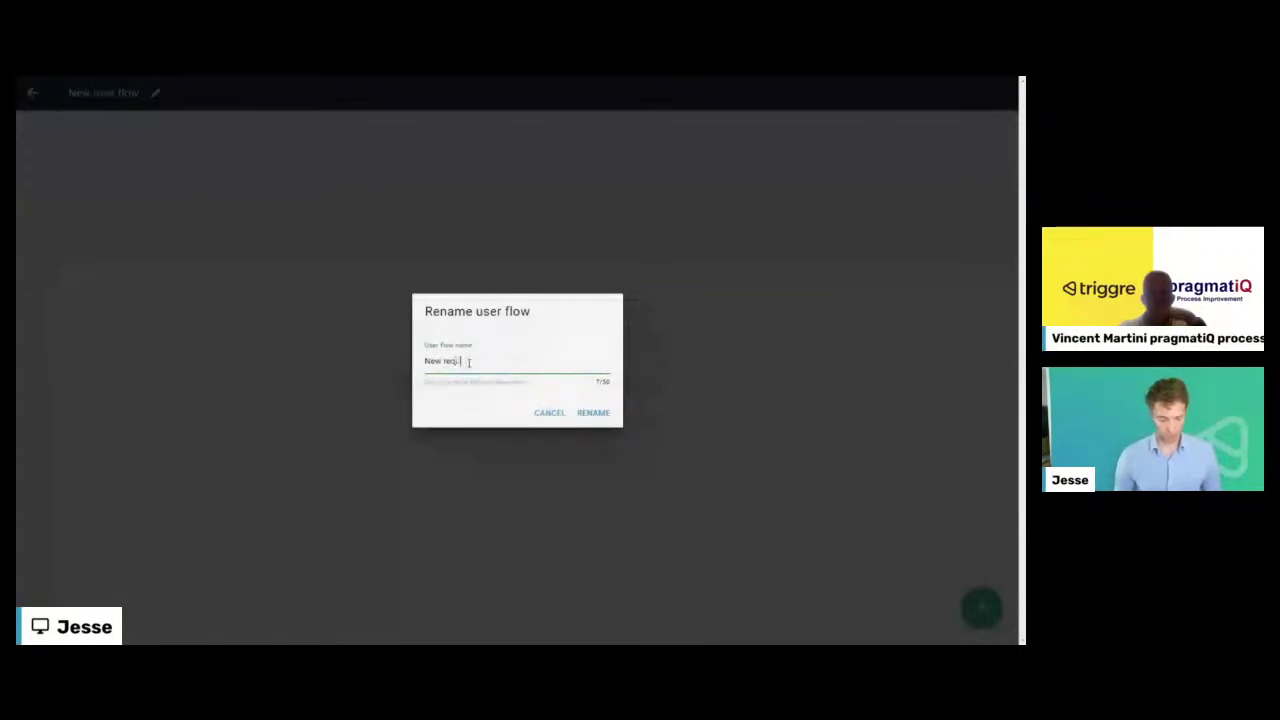
text(uests)
click(594, 415)
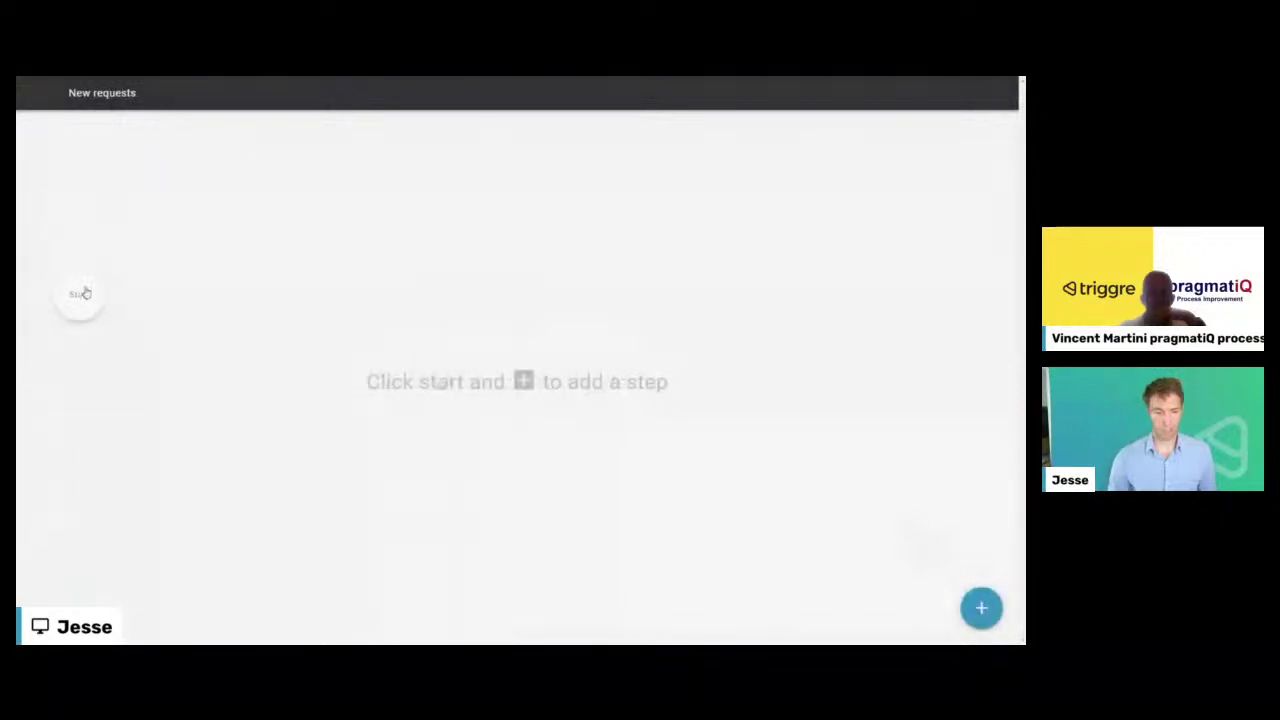
- Add a page step named 'New requests' after the flow's start and open it
click(79, 294)
click(155, 294)
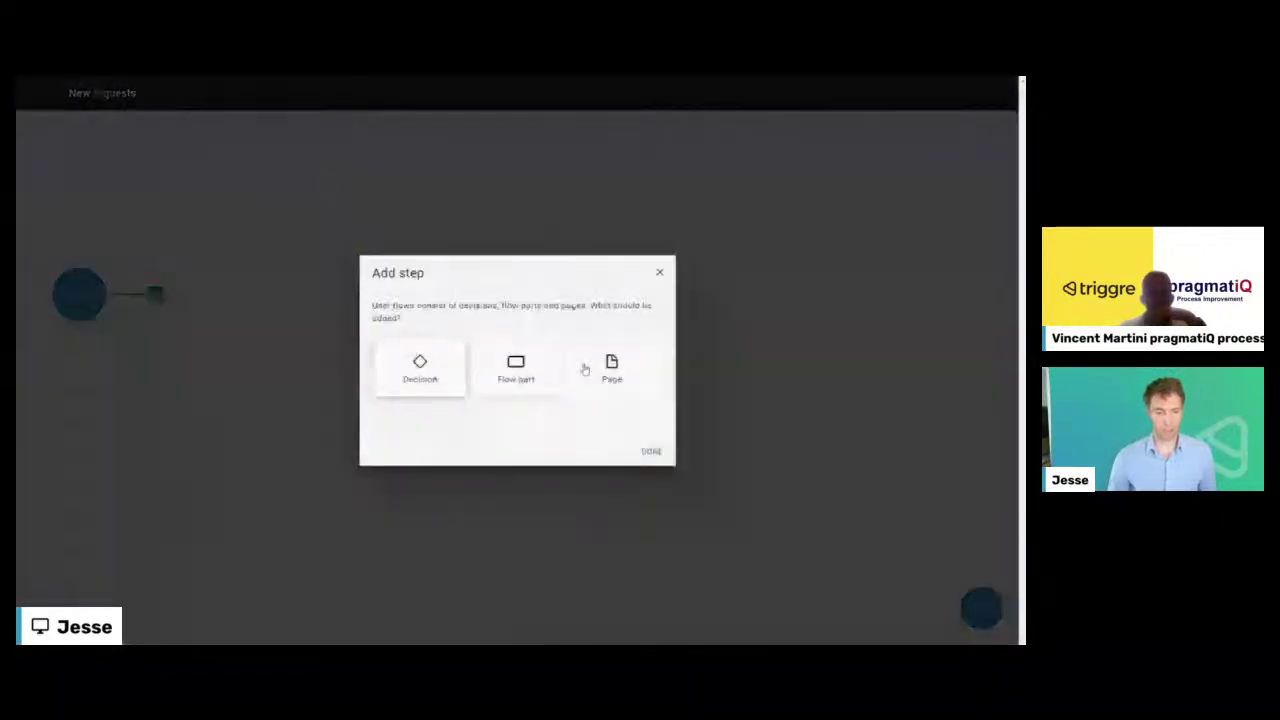
click(609, 366)
click(646, 451)
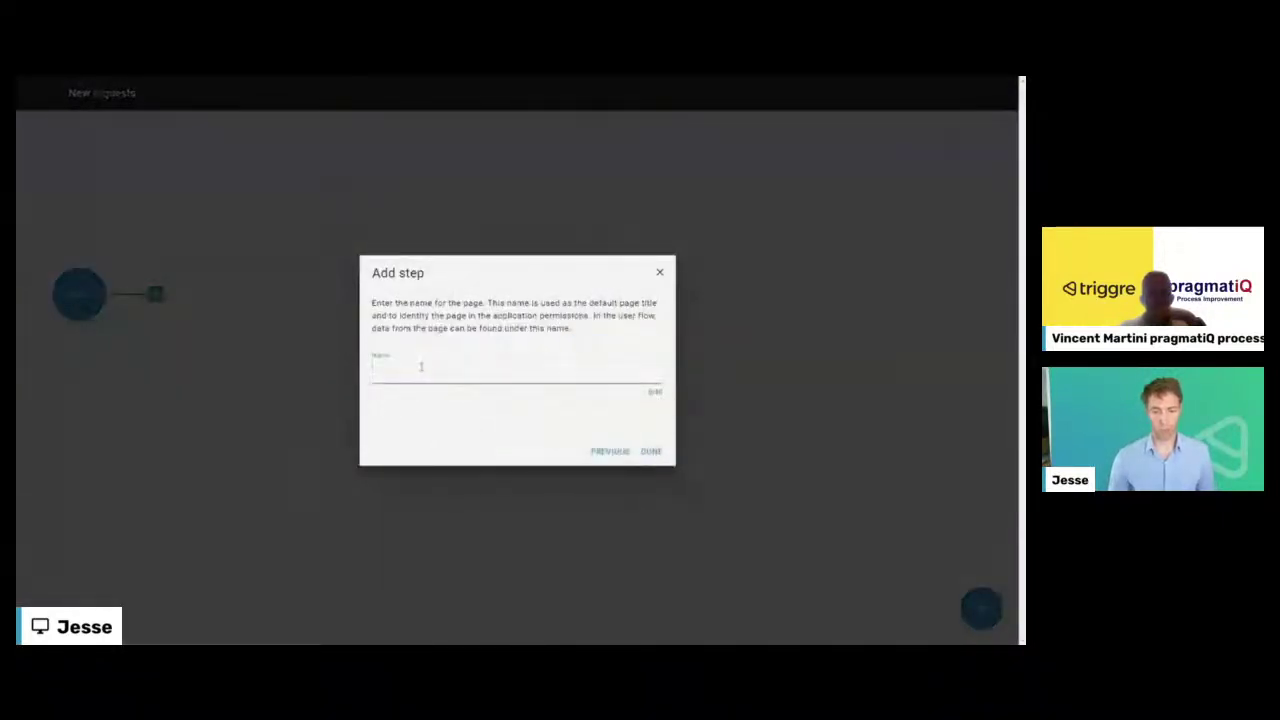
text(New requests)
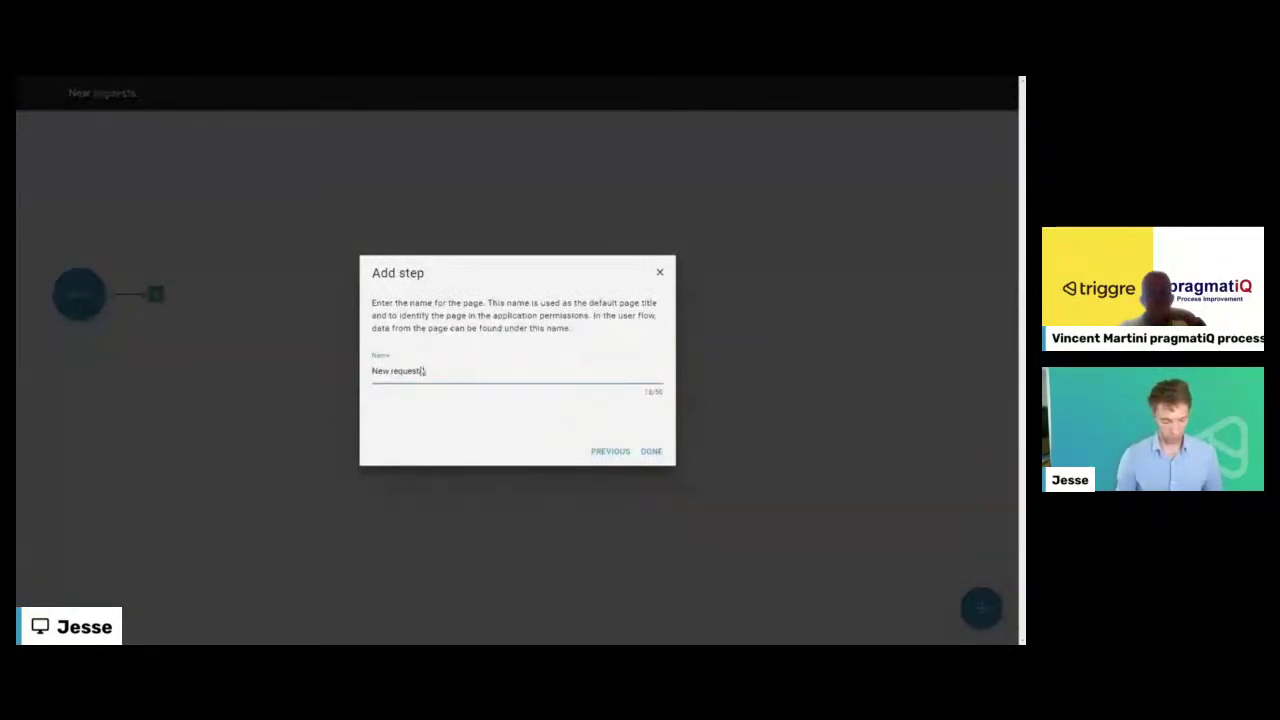
key(Return)
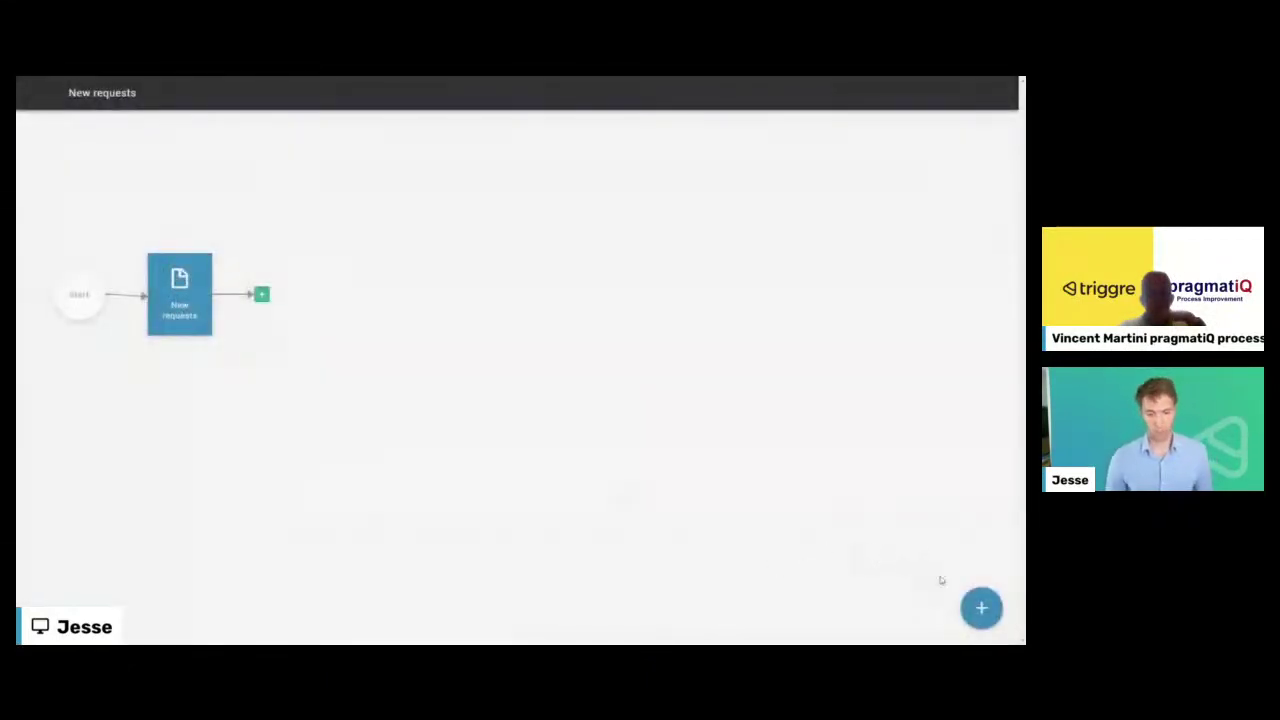
click(189, 300)
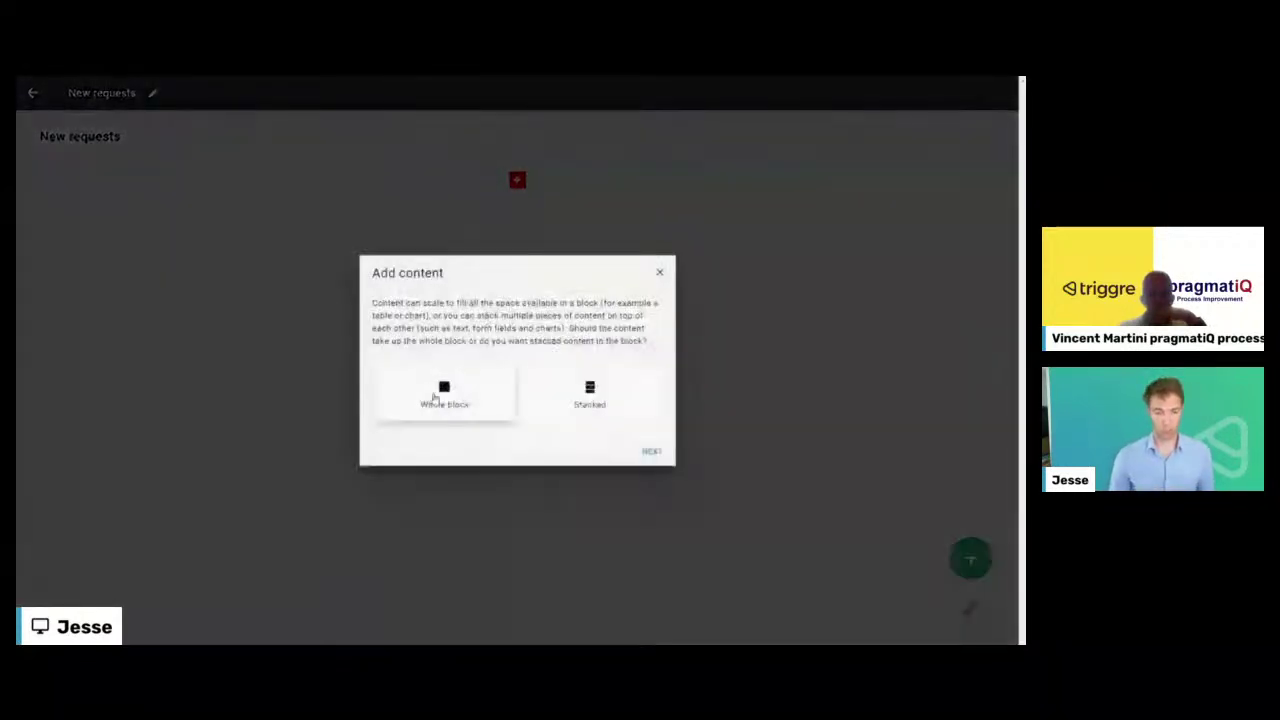
- Add a whole-block table of Request data from a data item, set to apply a filter
click(444, 395)
click(652, 451)
click(527, 371)
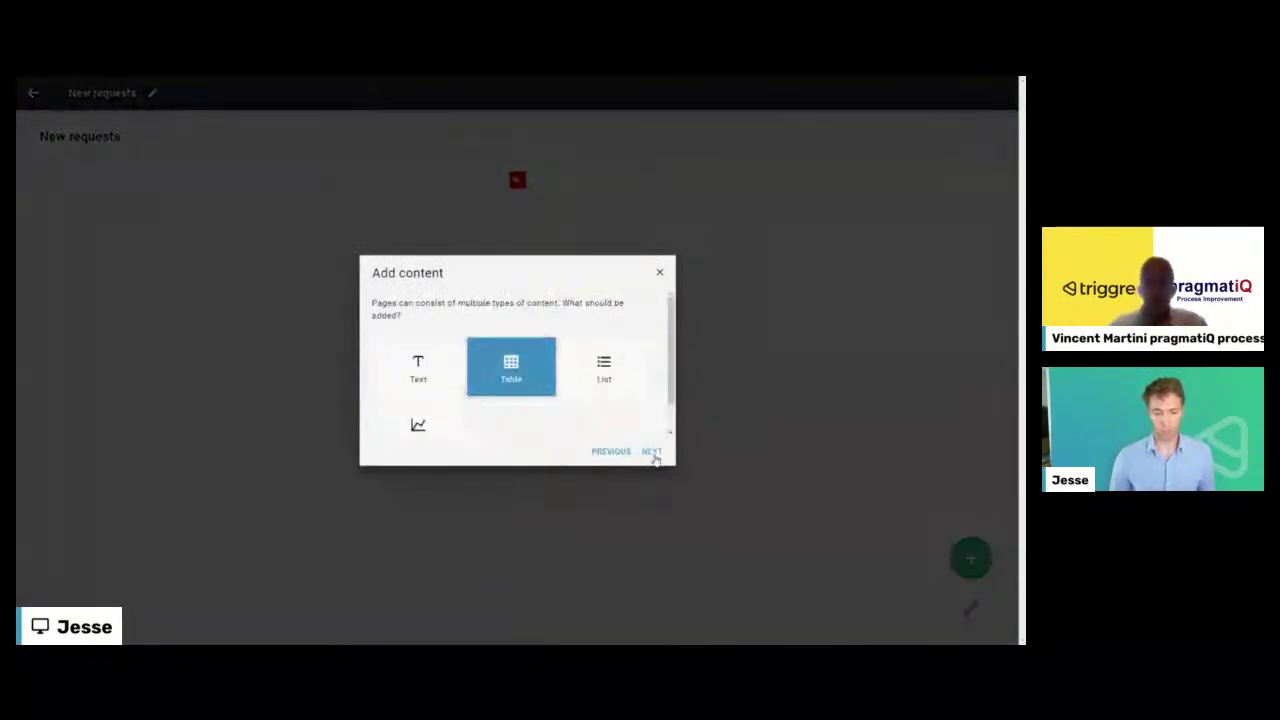
click(652, 451)
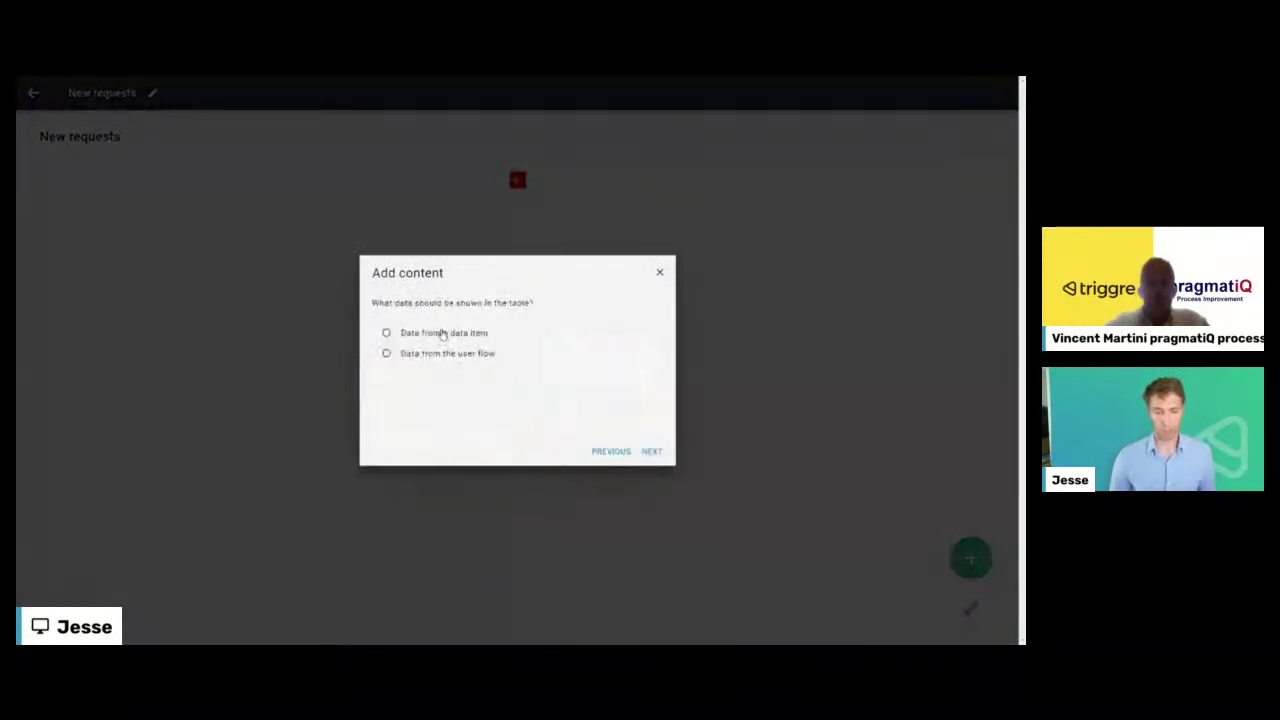
click(445, 334)
click(657, 453)
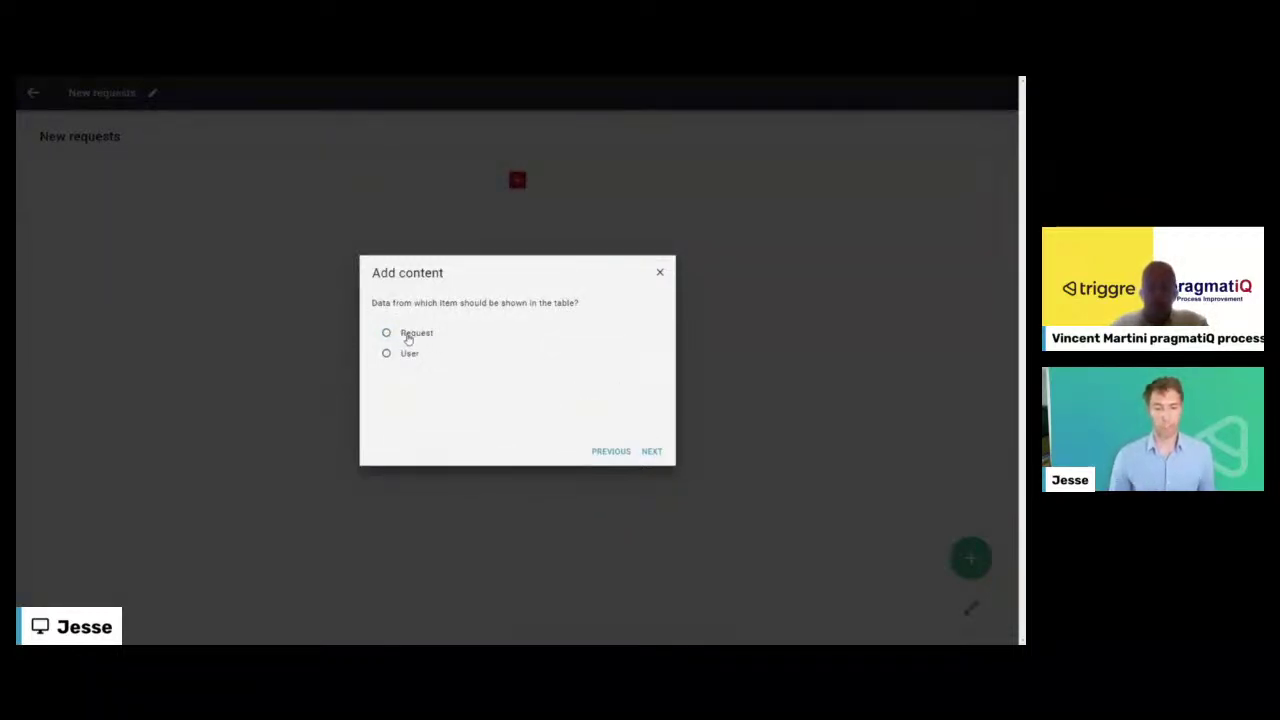
click(409, 339)
click(650, 452)
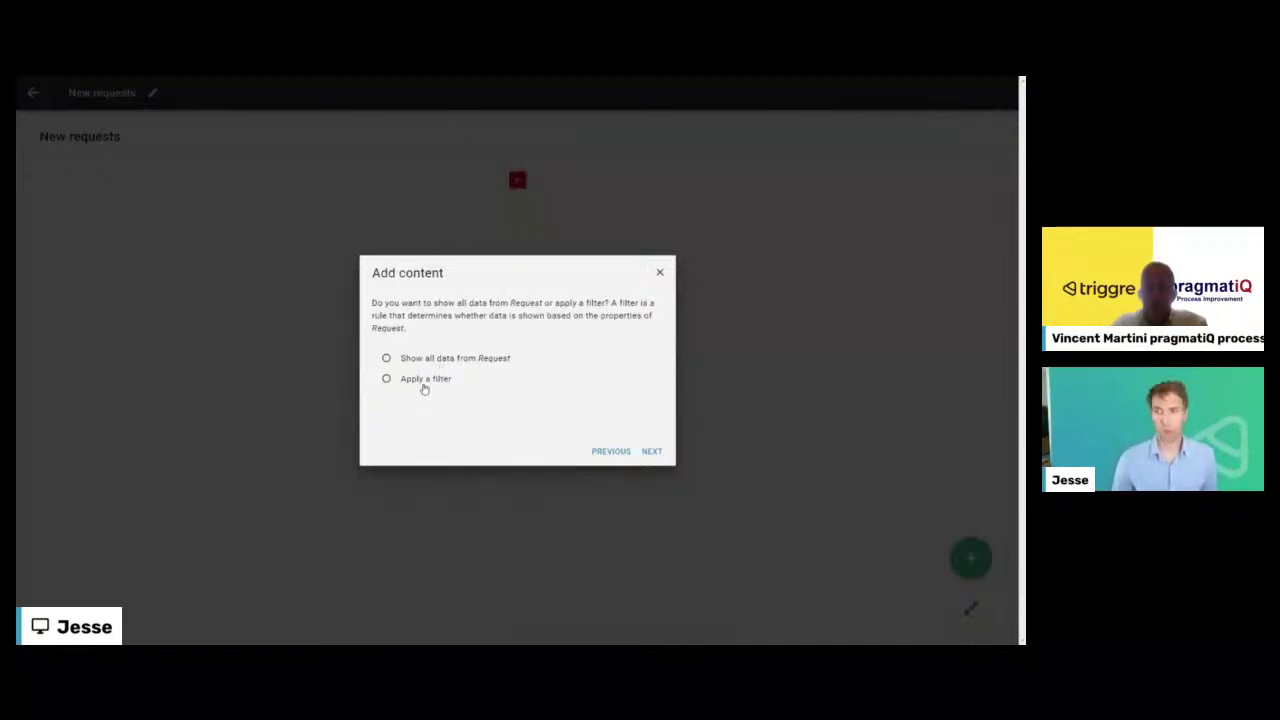
click(422, 384)
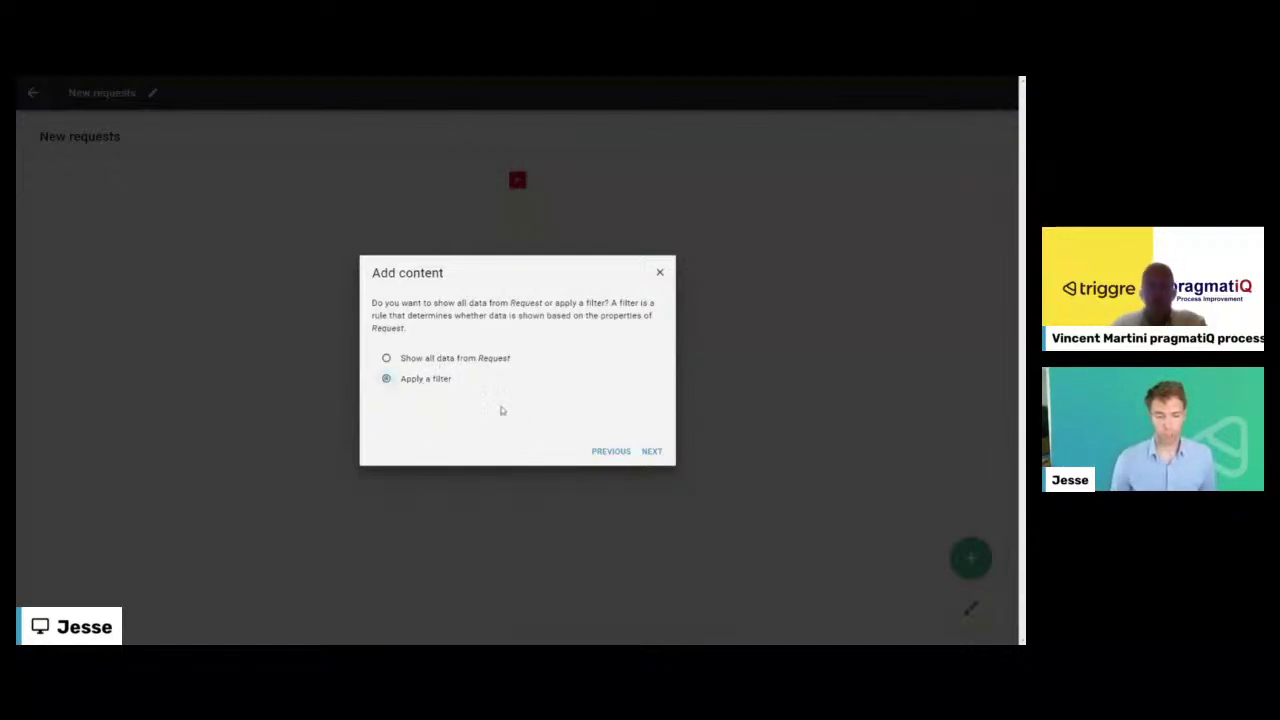
click(651, 454)
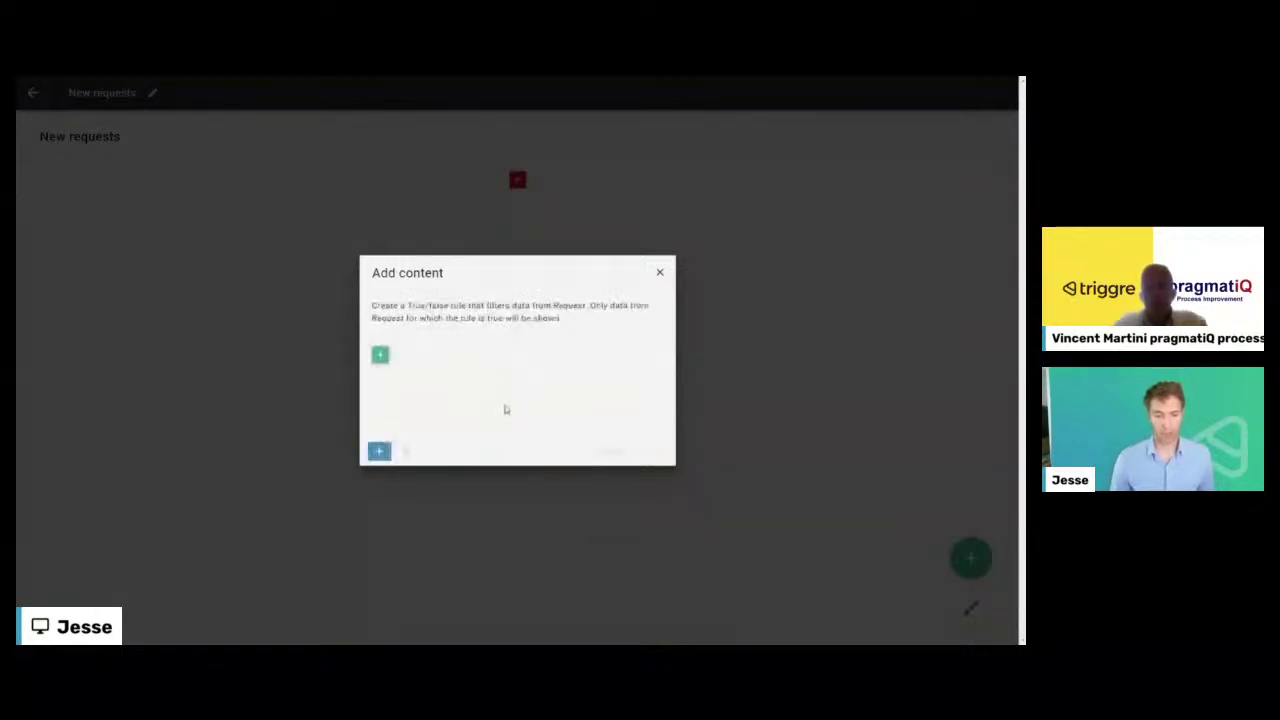
- Base the table's filter rule on the Request Status property
click(379, 357)
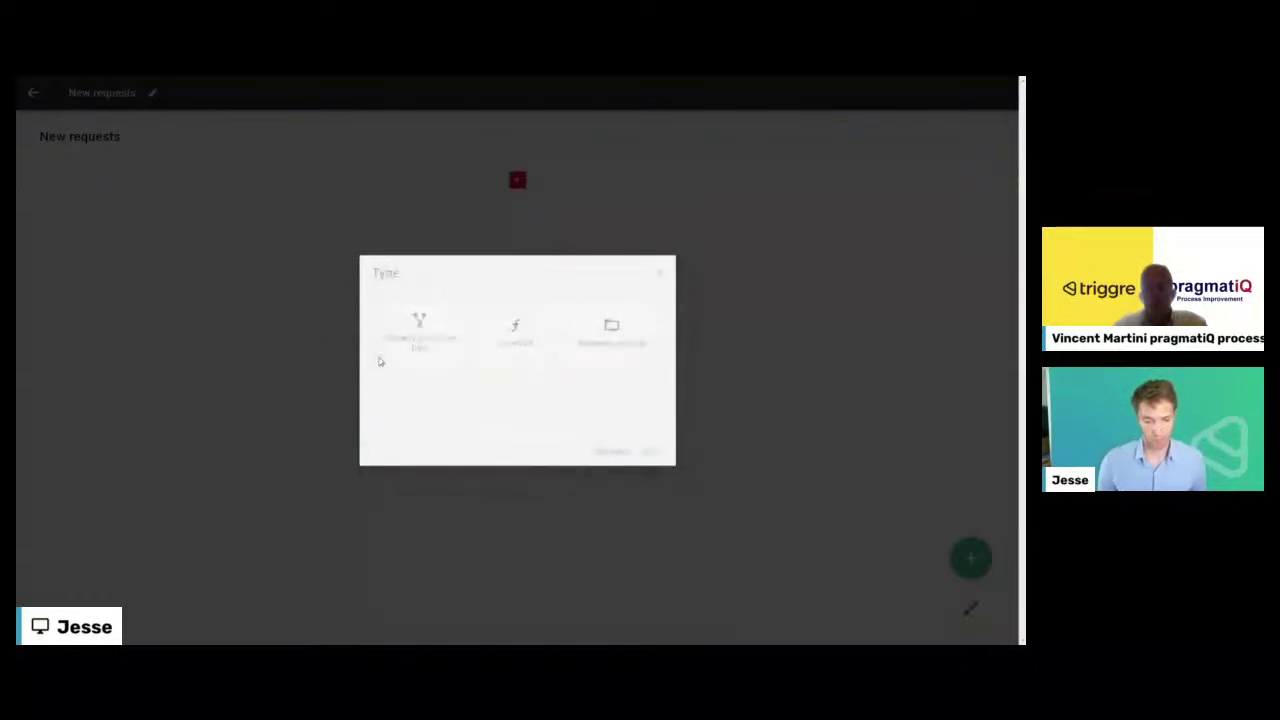
click(622, 335)
click(651, 451)
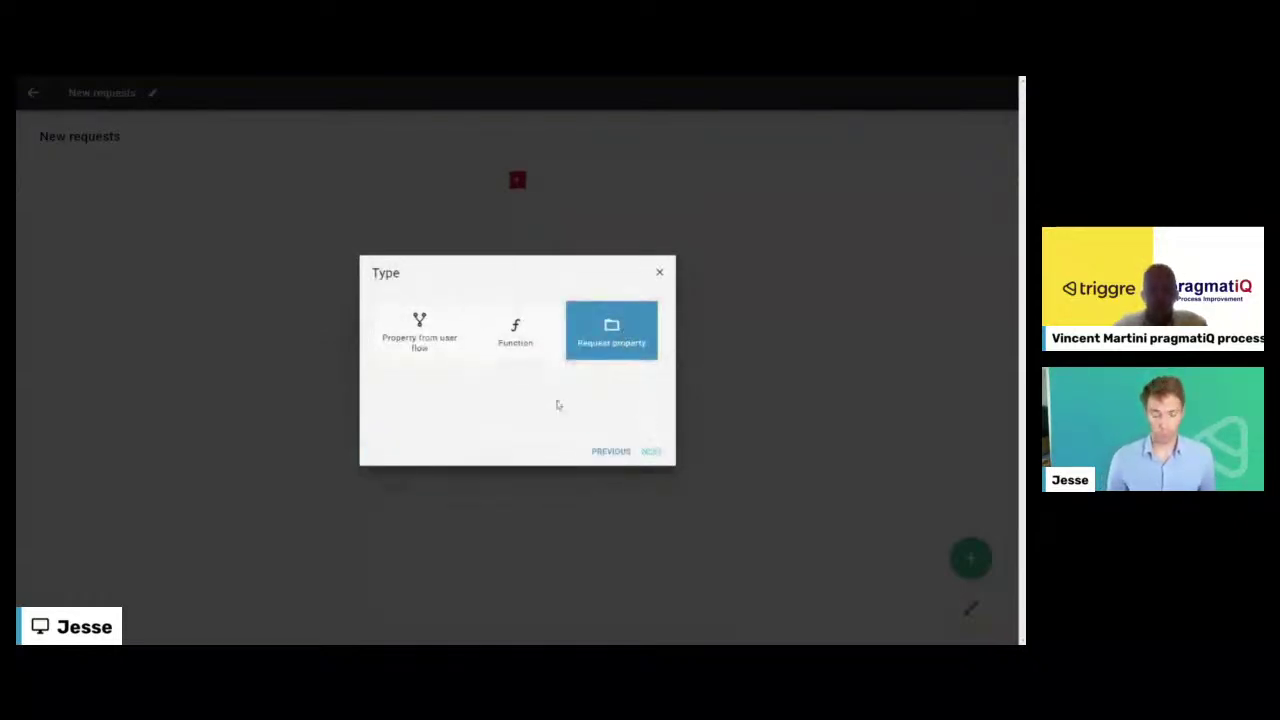
click(381, 310)
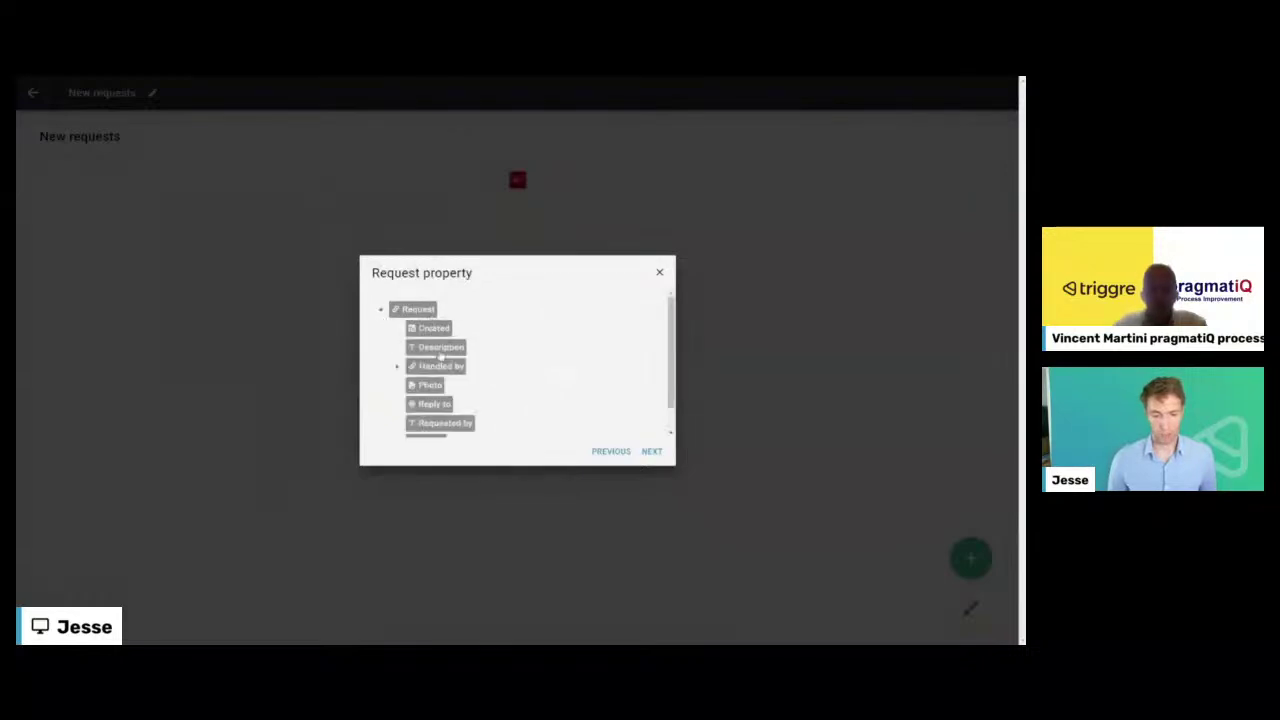
scroll(430, 416, down, 1)
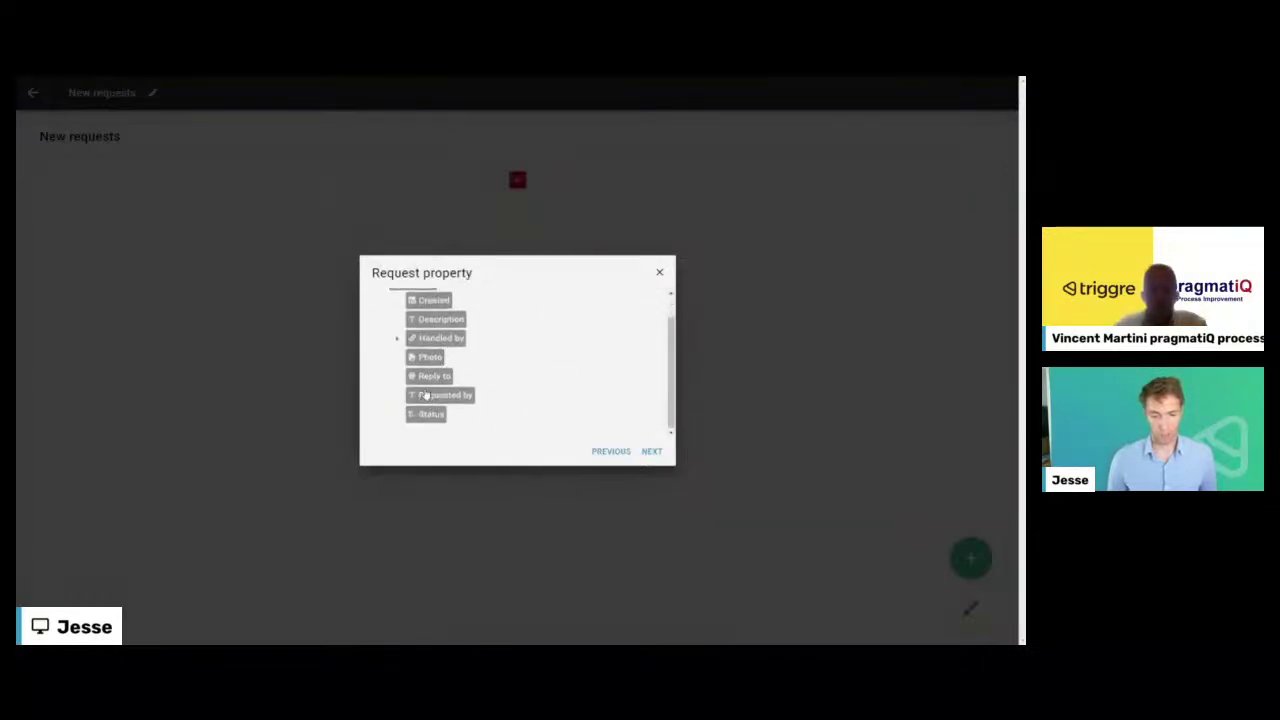
click(651, 451)
- Complete the rule so Status equals the specific value New
click(489, 361)
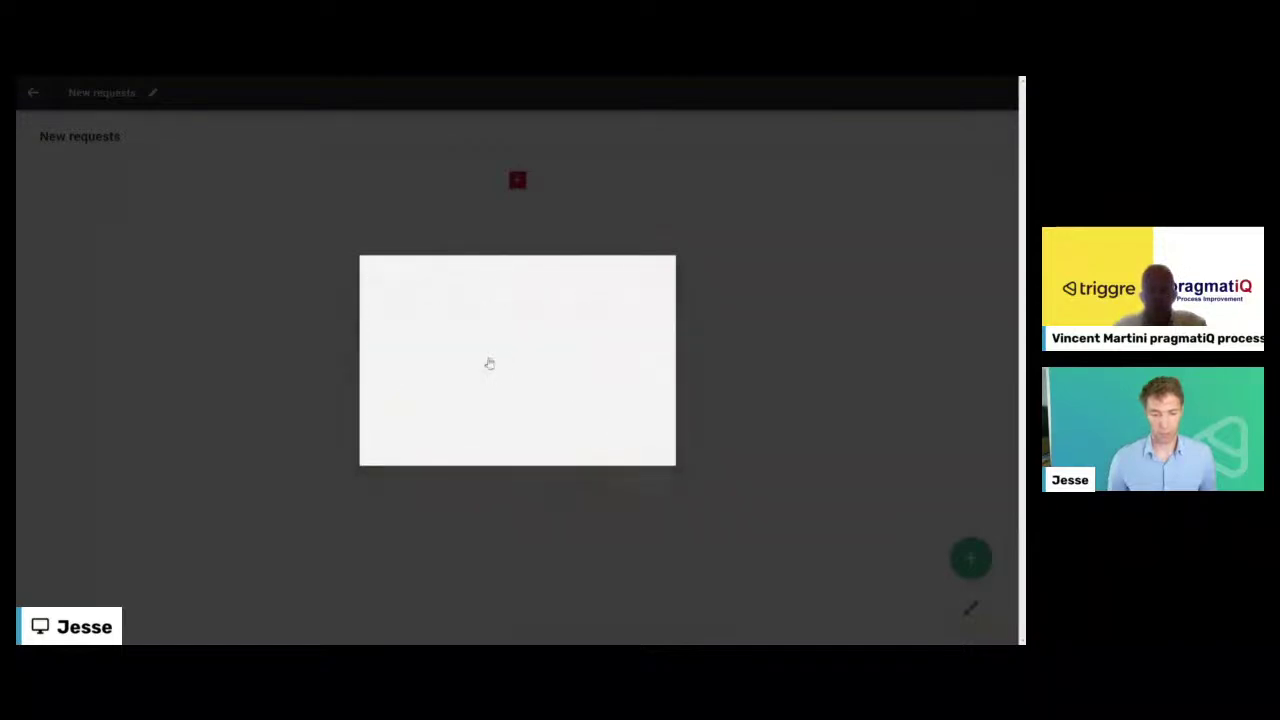
click(490, 348)
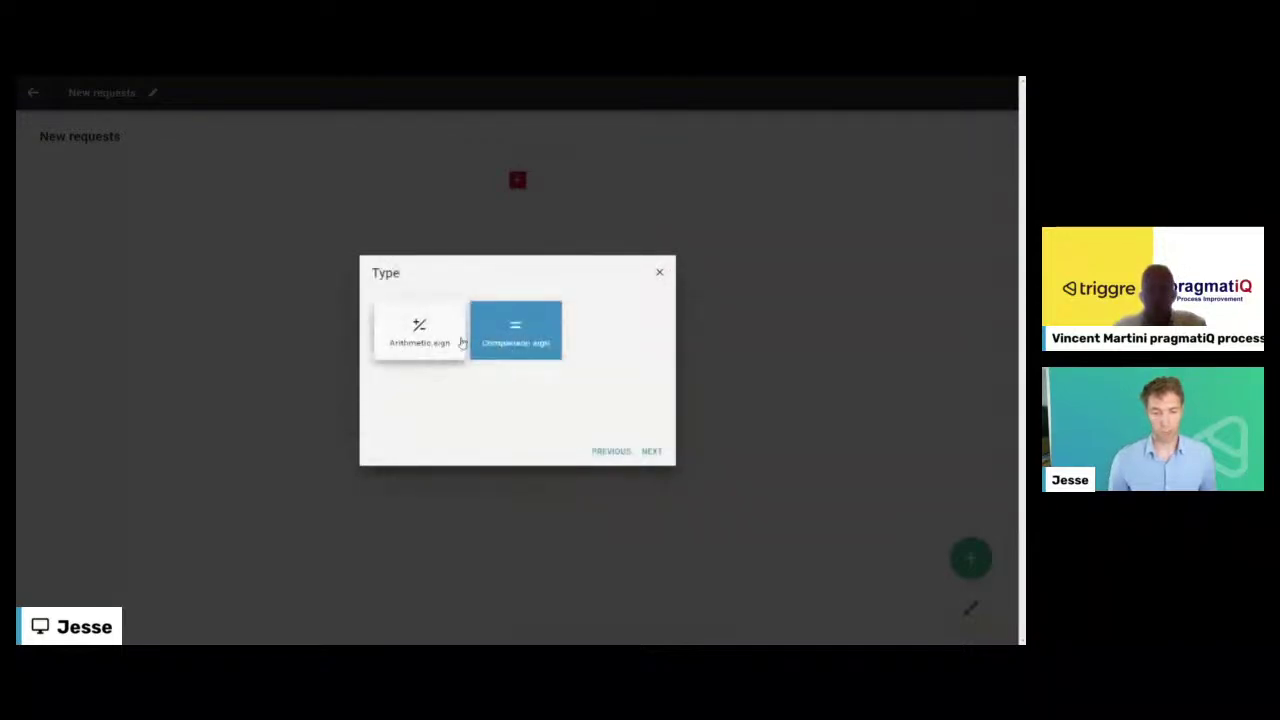
click(648, 453)
click(425, 335)
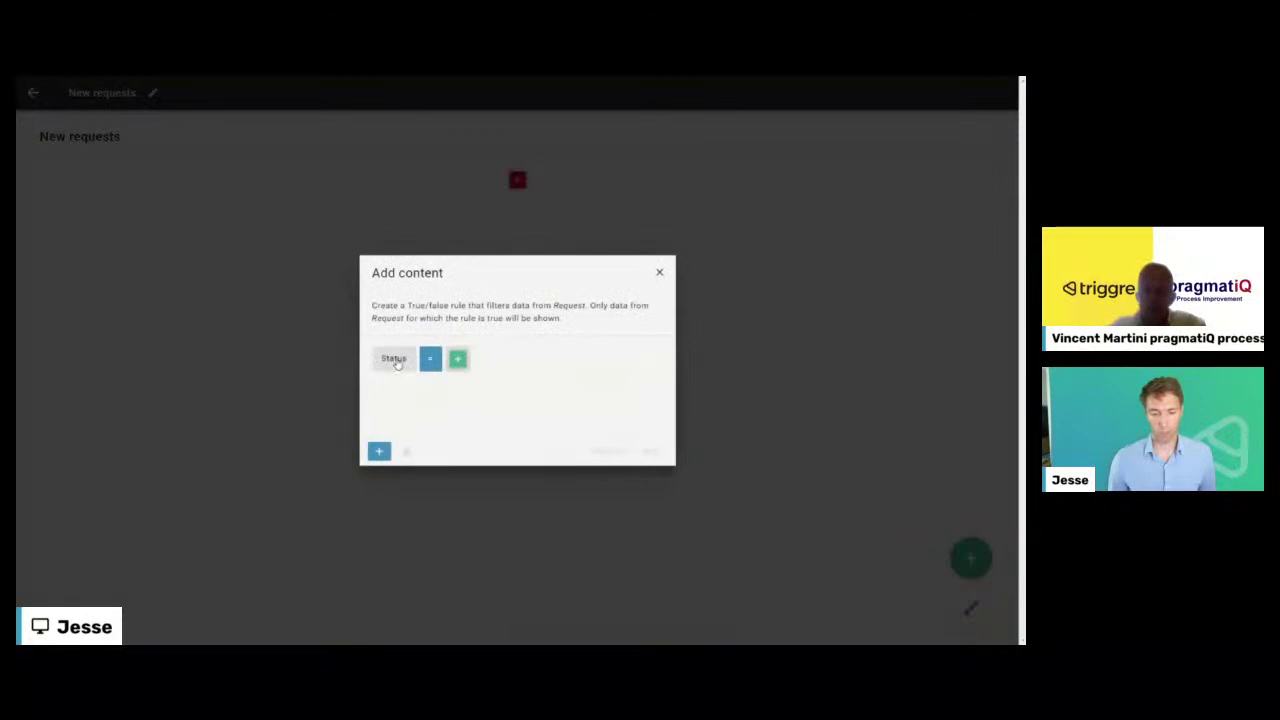
click(456, 362)
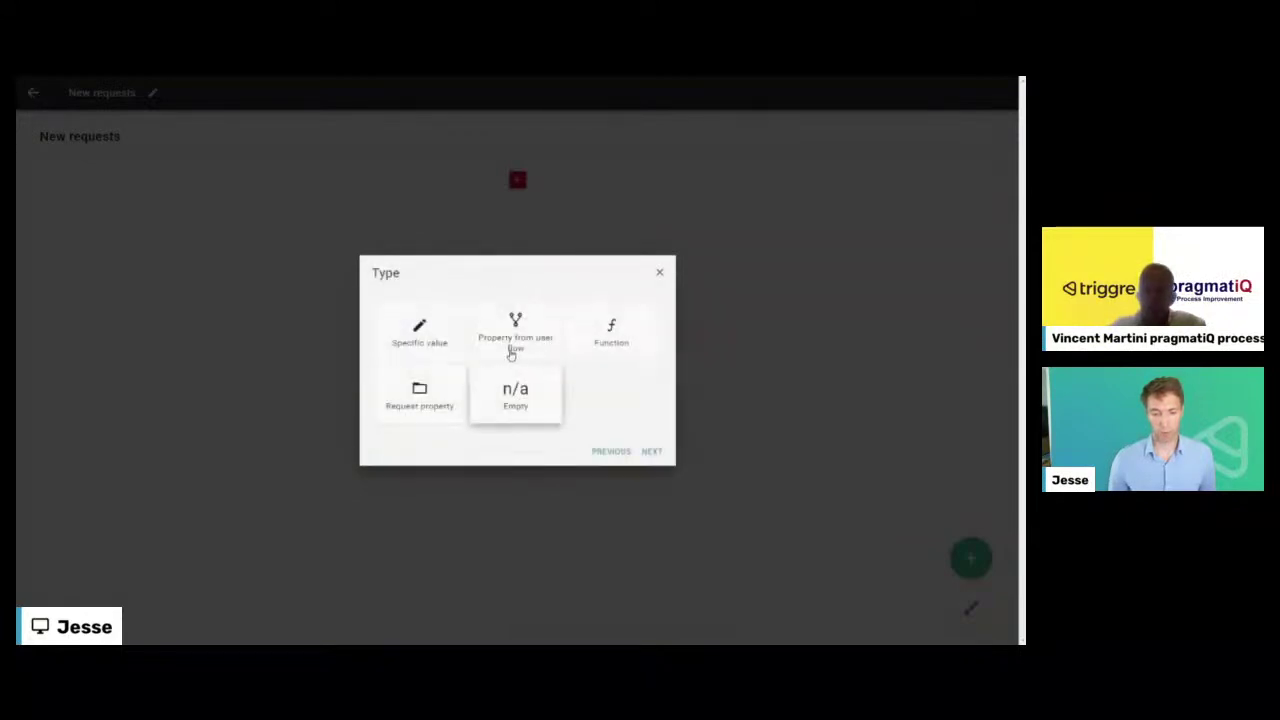
click(437, 337)
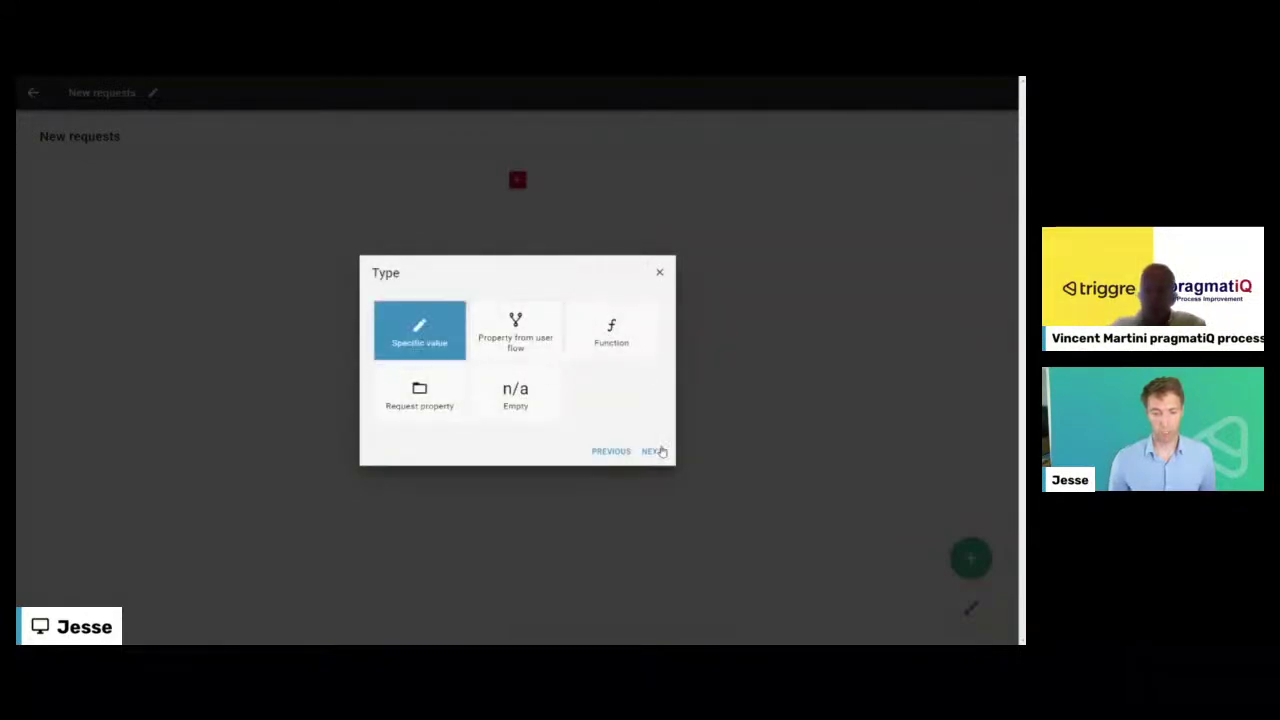
click(651, 451)
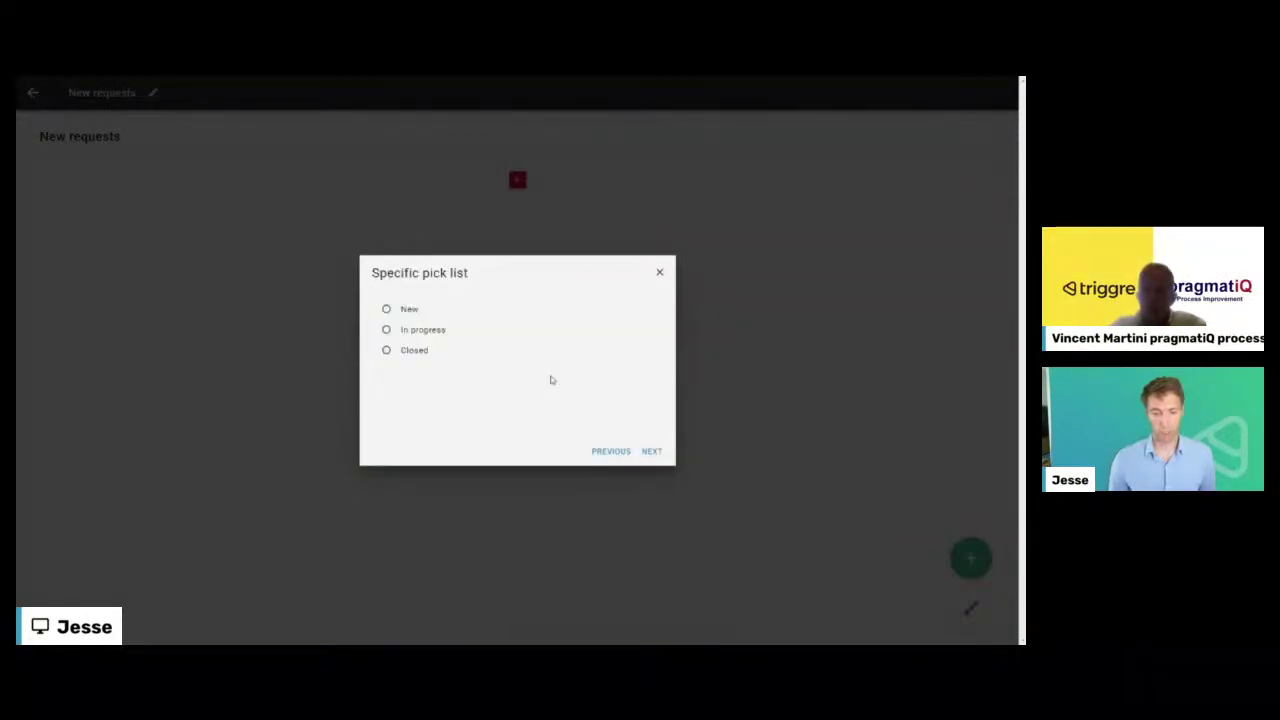
click(649, 452)
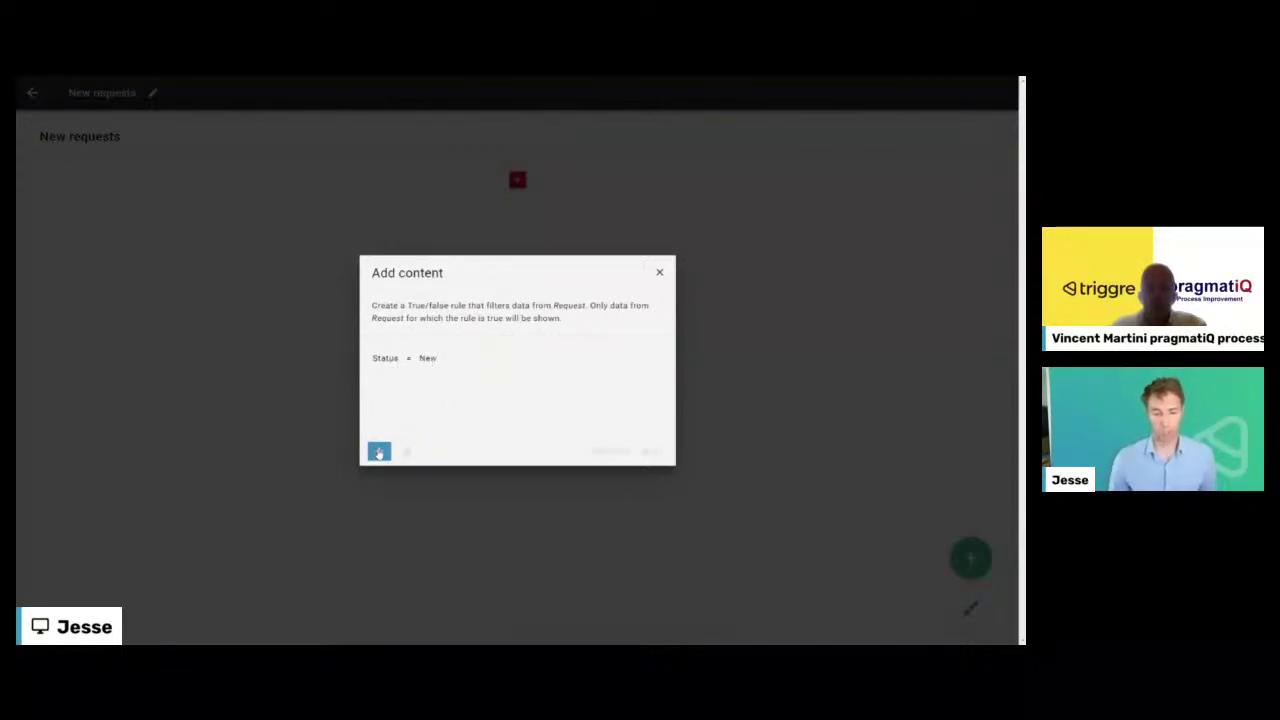
click(380, 453)
- Choose Created, Description, Photo and Requested by as the table columns
click(652, 452)
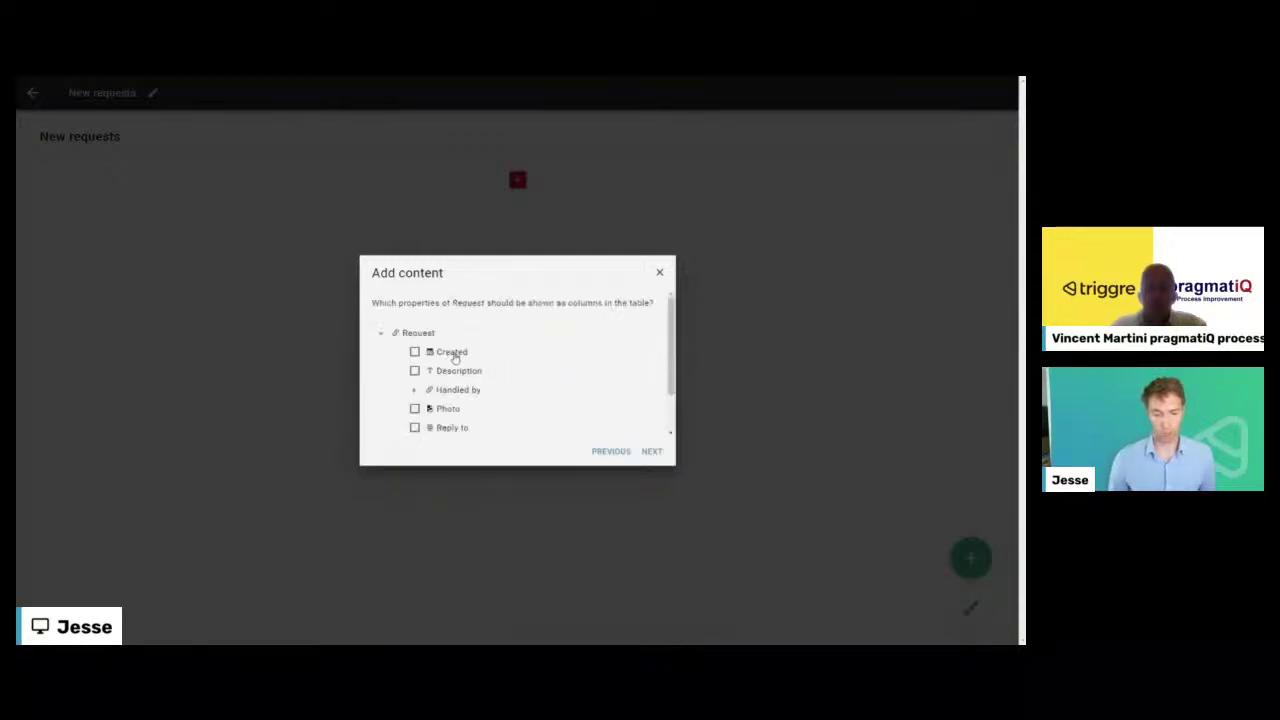
click(447, 357)
scroll(520, 369, down, 1)
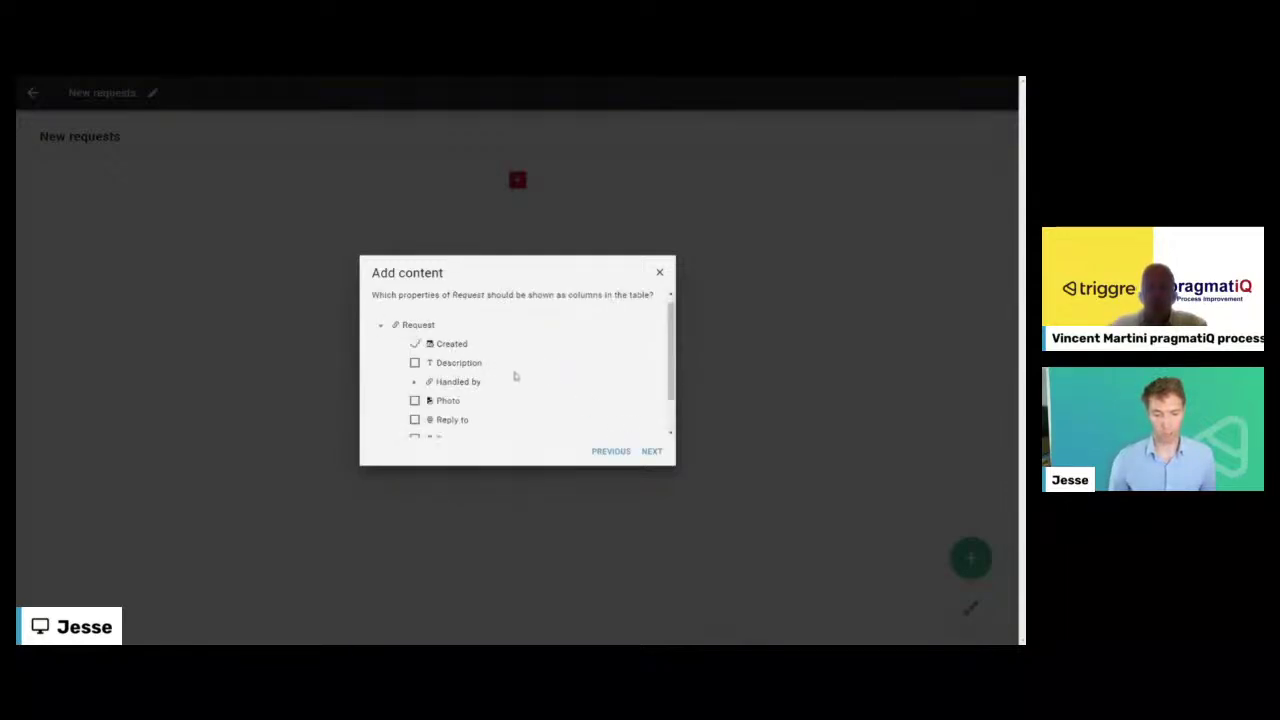
click(463, 322)
click(447, 360)
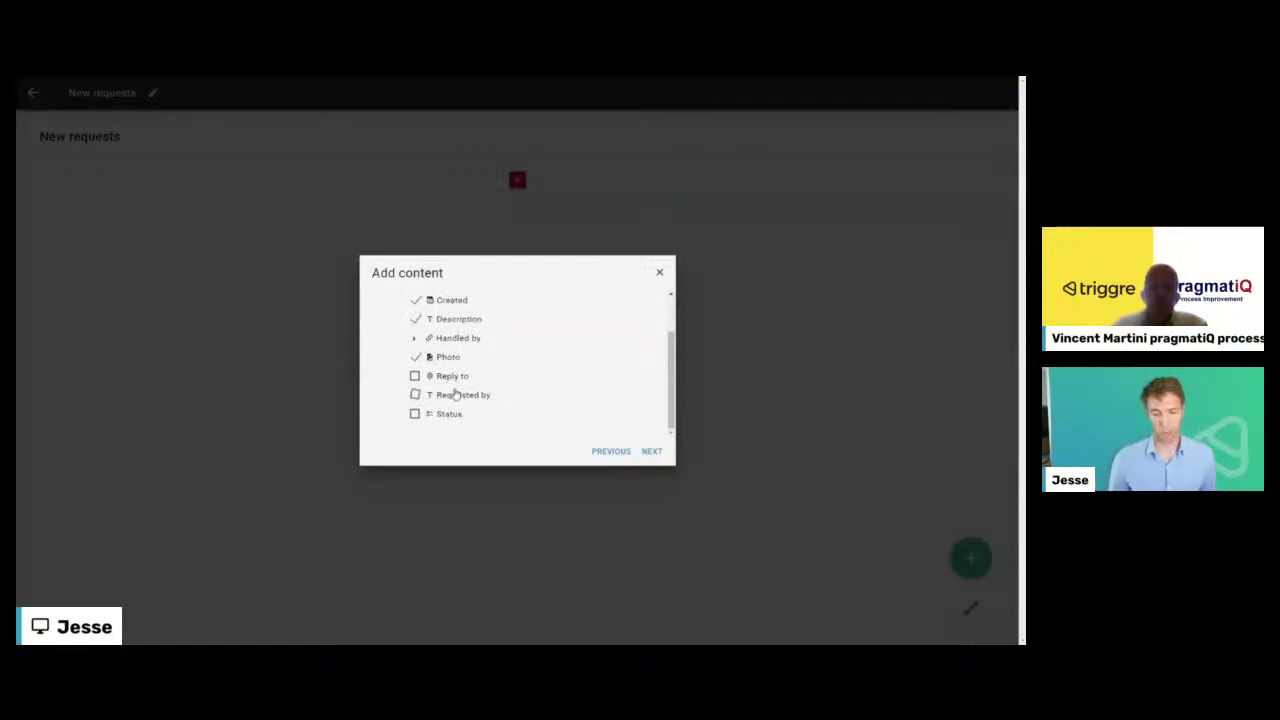
click(456, 394)
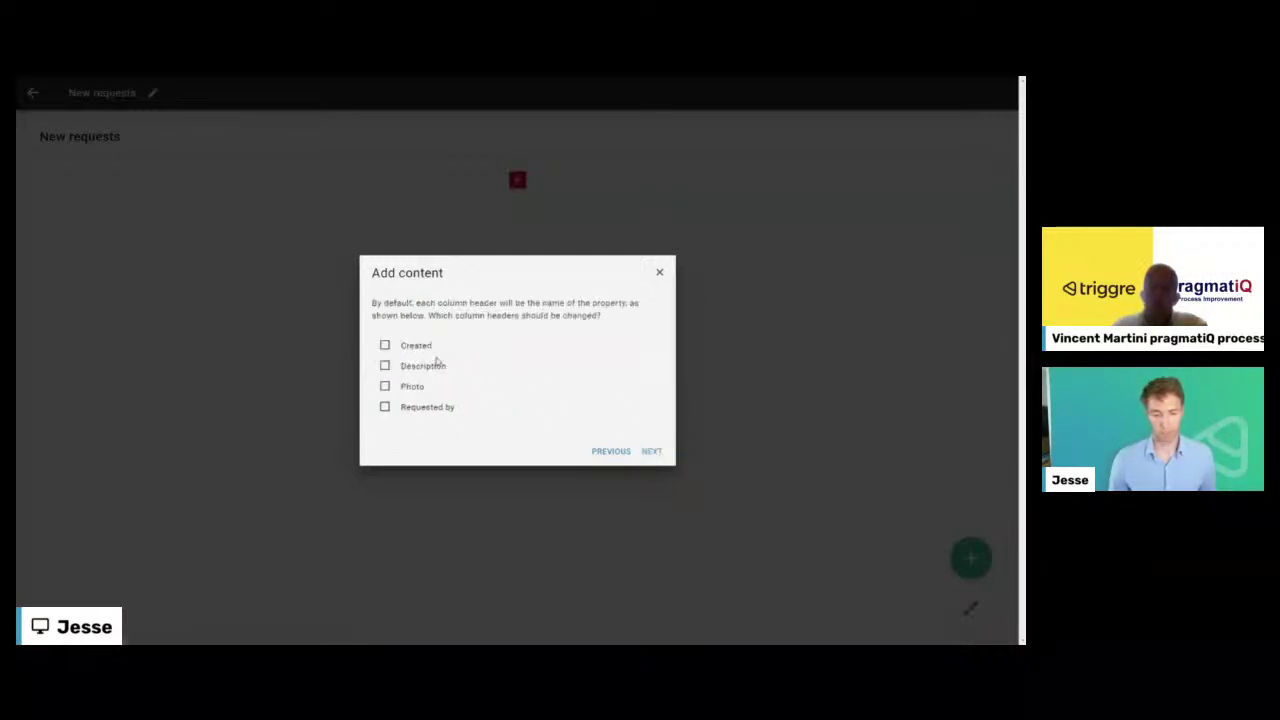
click(412, 347)
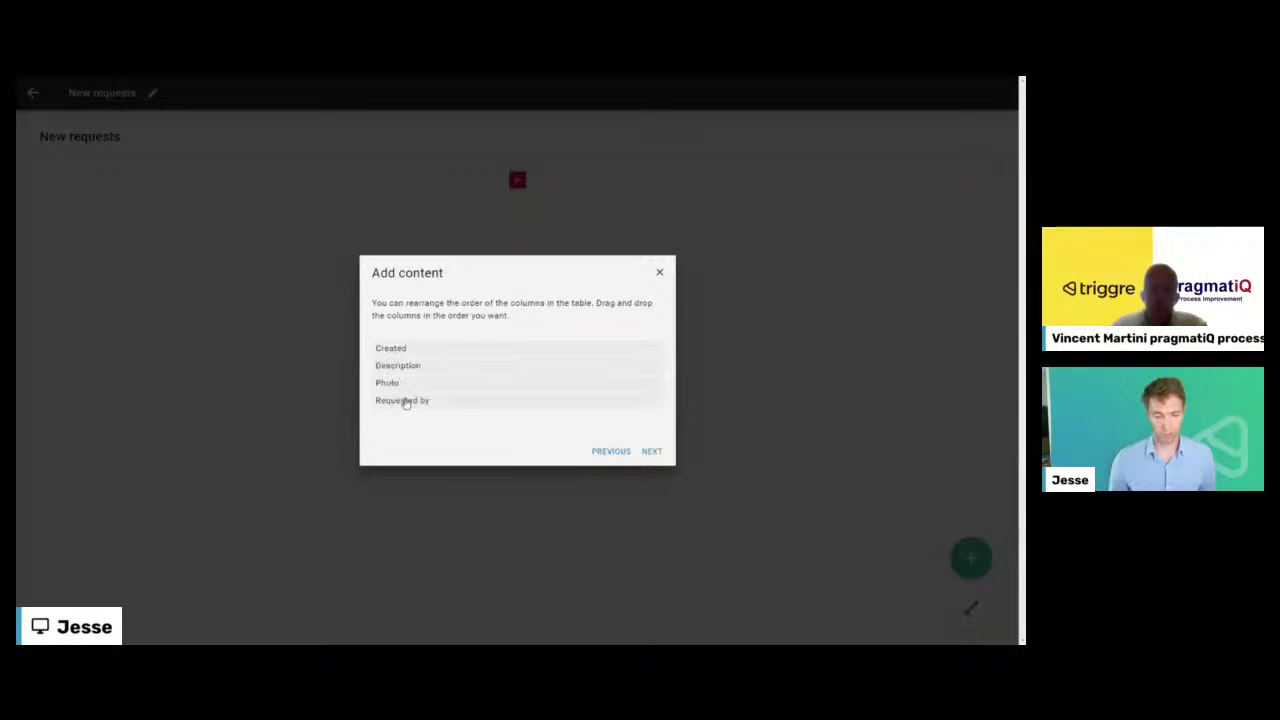
- Move Requested by before Photo and sort by Created, largest to smallest
drag(406, 403, 414, 380)
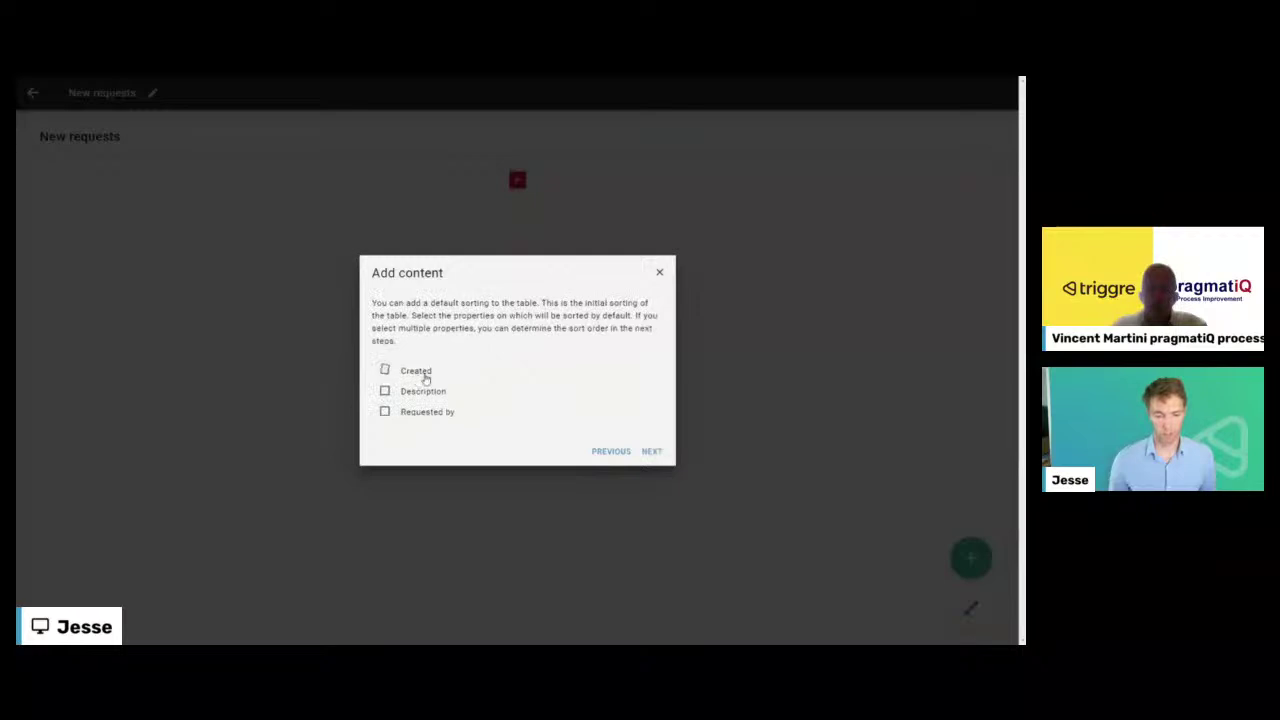
click(425, 376)
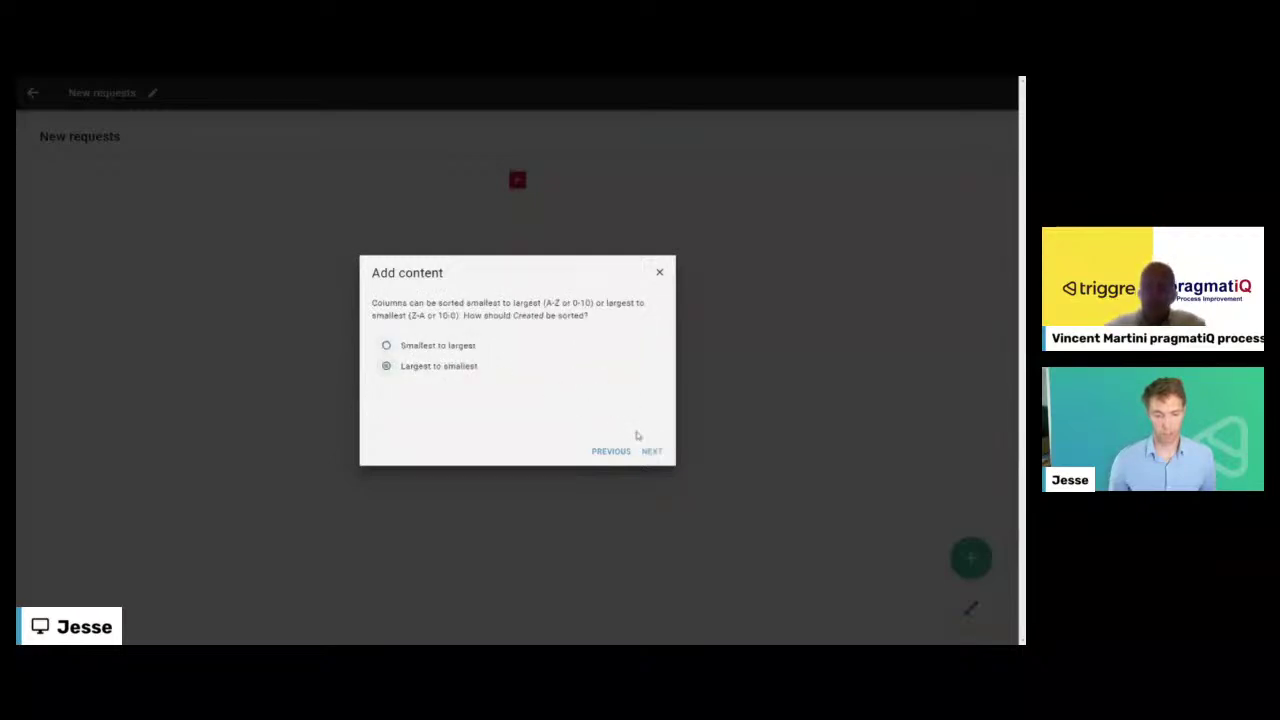
click(650, 451)
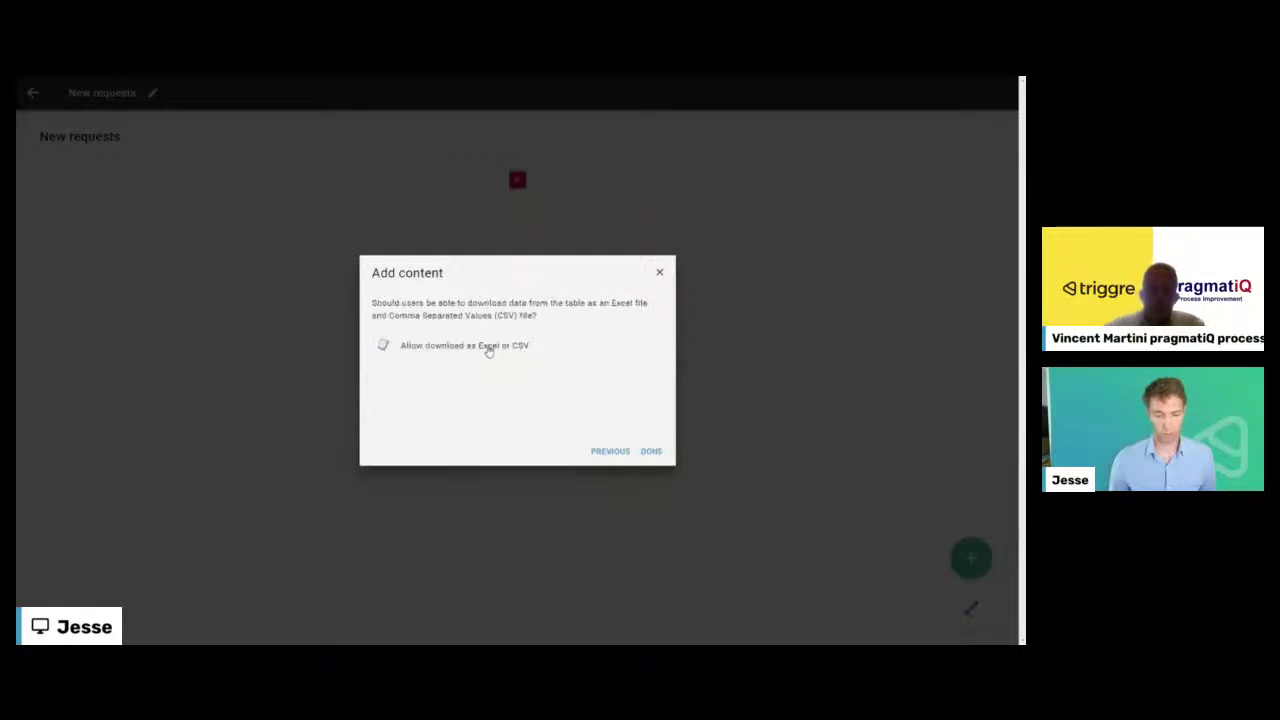
click(651, 451)
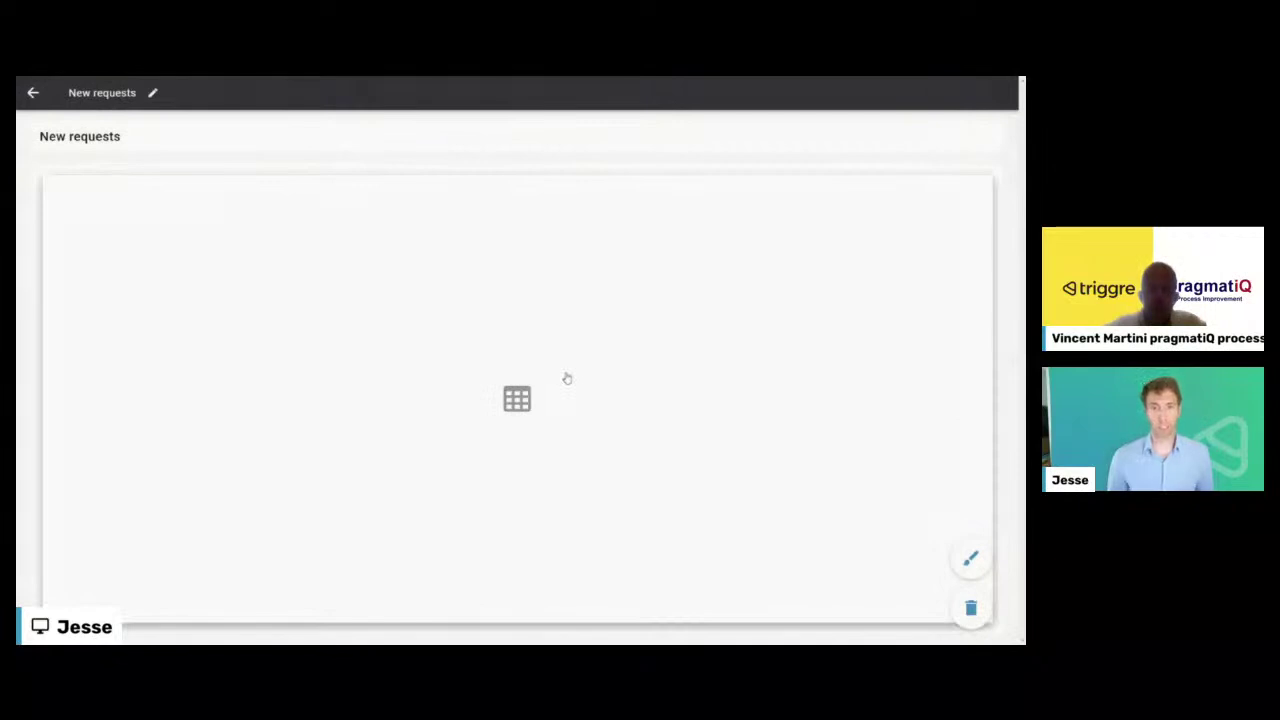
- Add a 'Pick up request' button after New requests, applied to the selected item with no extra rule
click(33, 93)
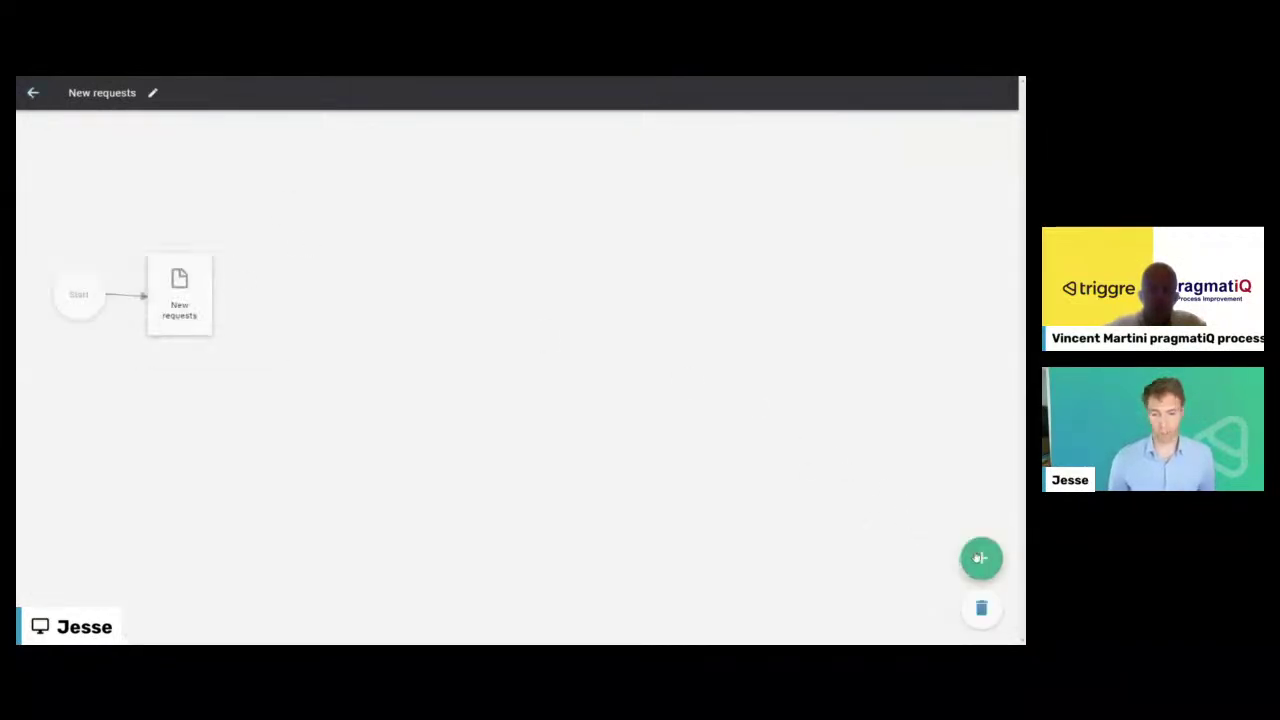
click(981, 557)
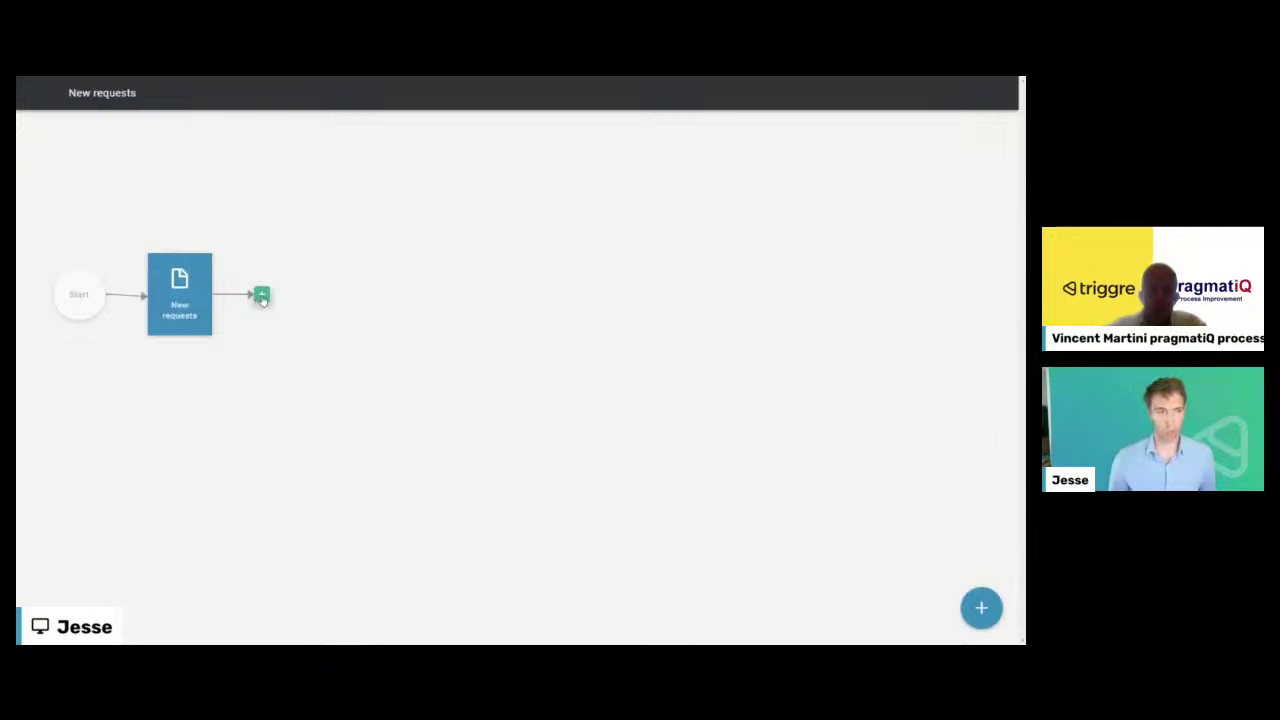
click(261, 296)
click(470, 380)
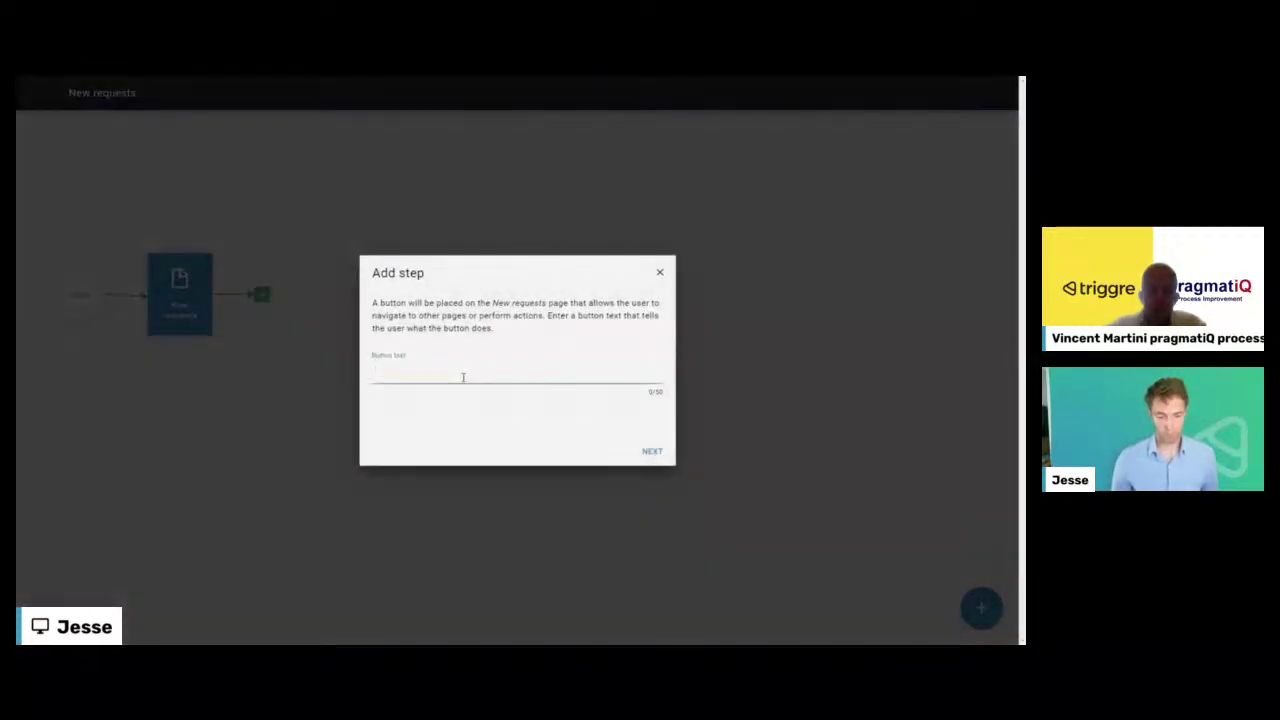
text(Pick up )
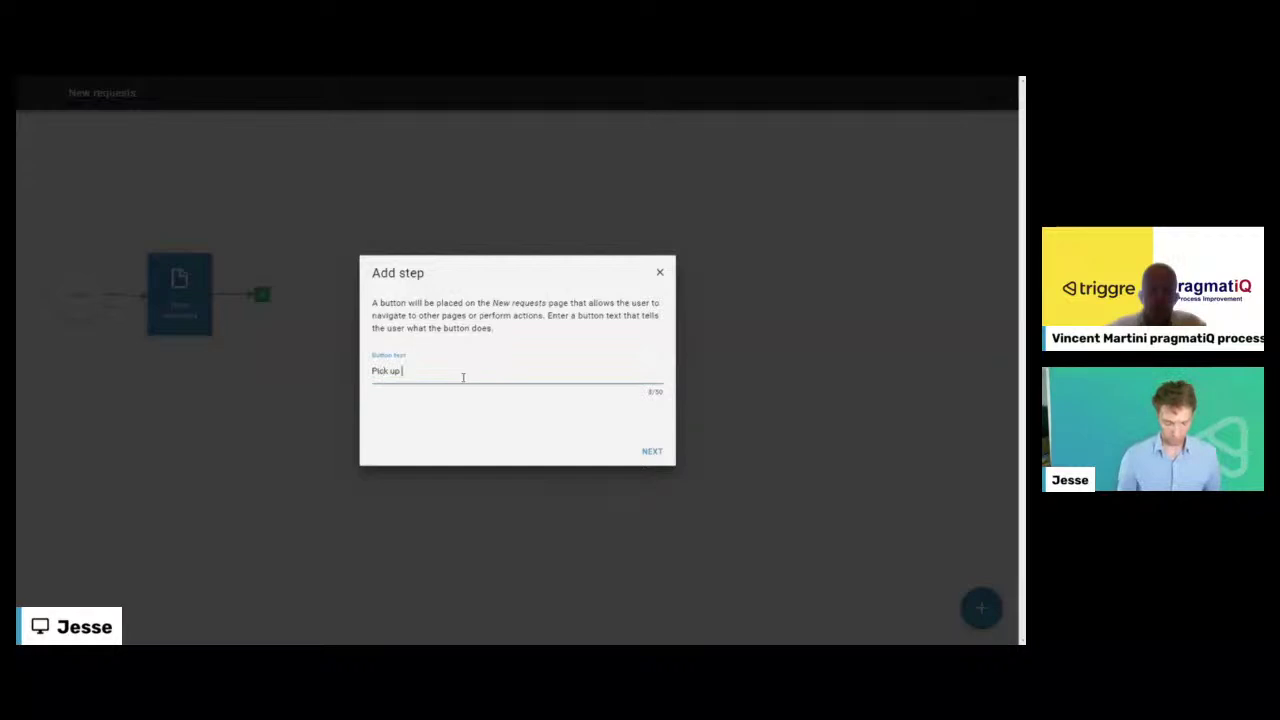
text(request)
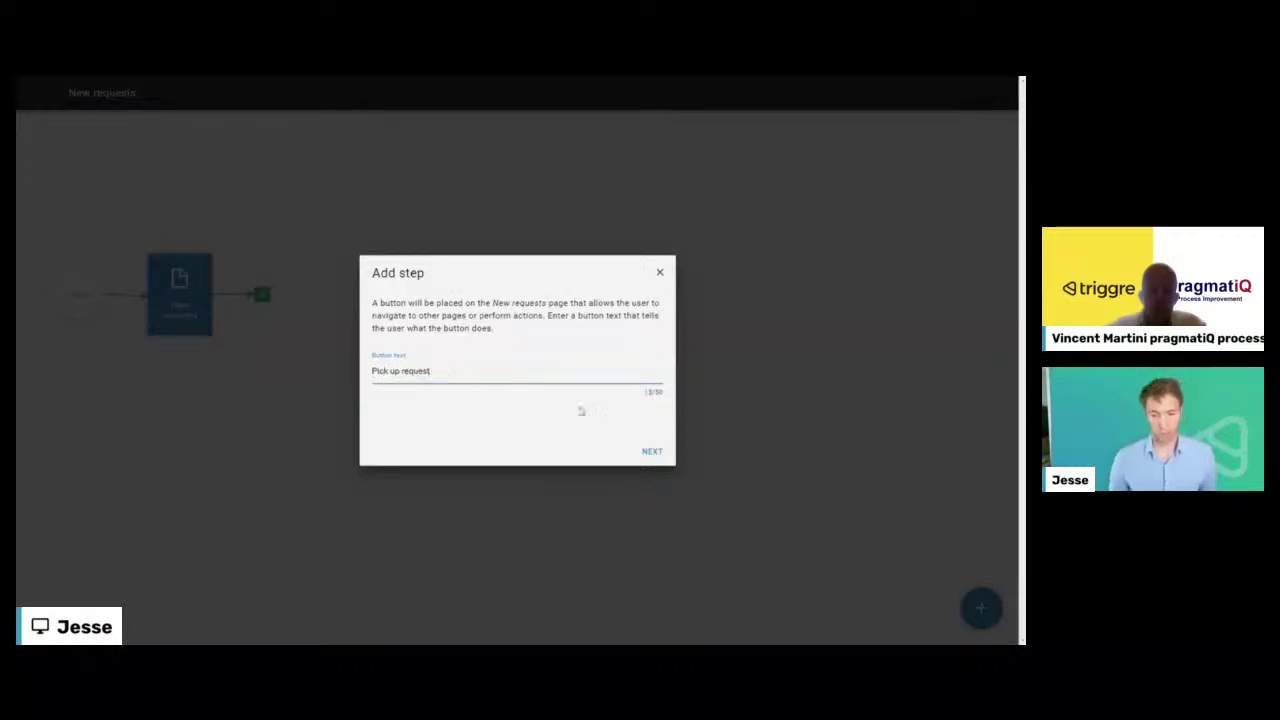
click(651, 453)
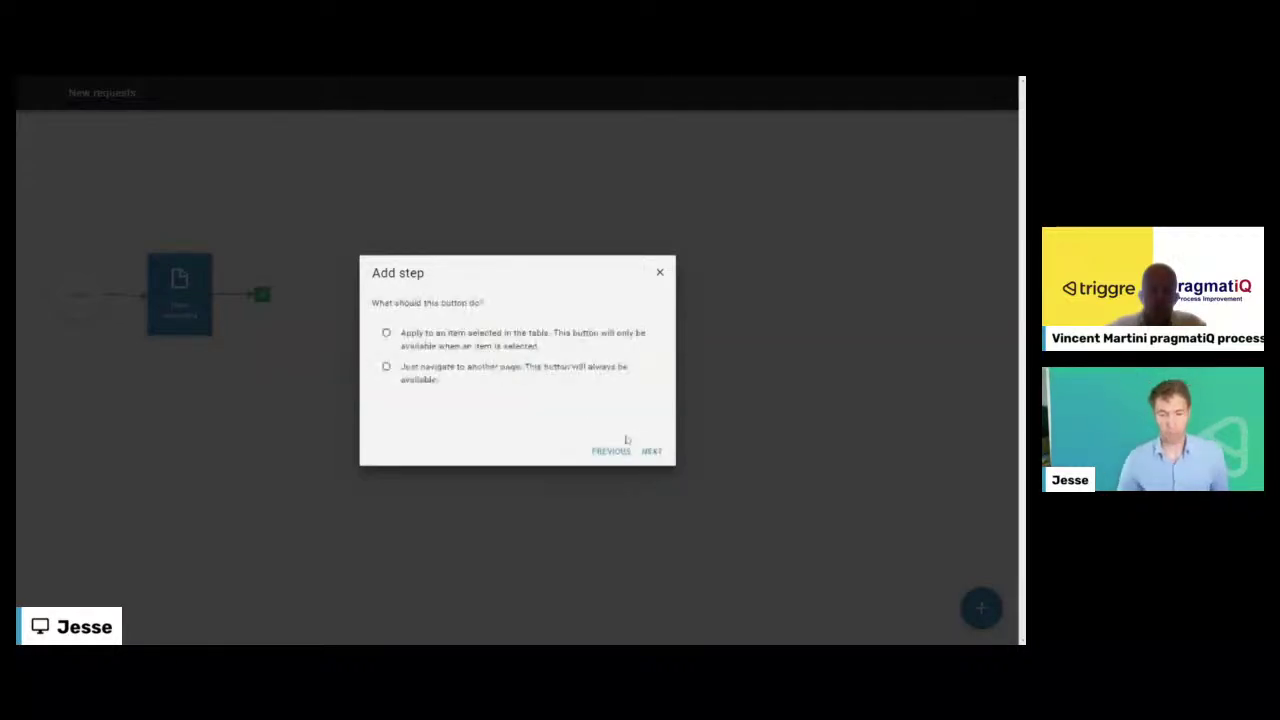
click(515, 342)
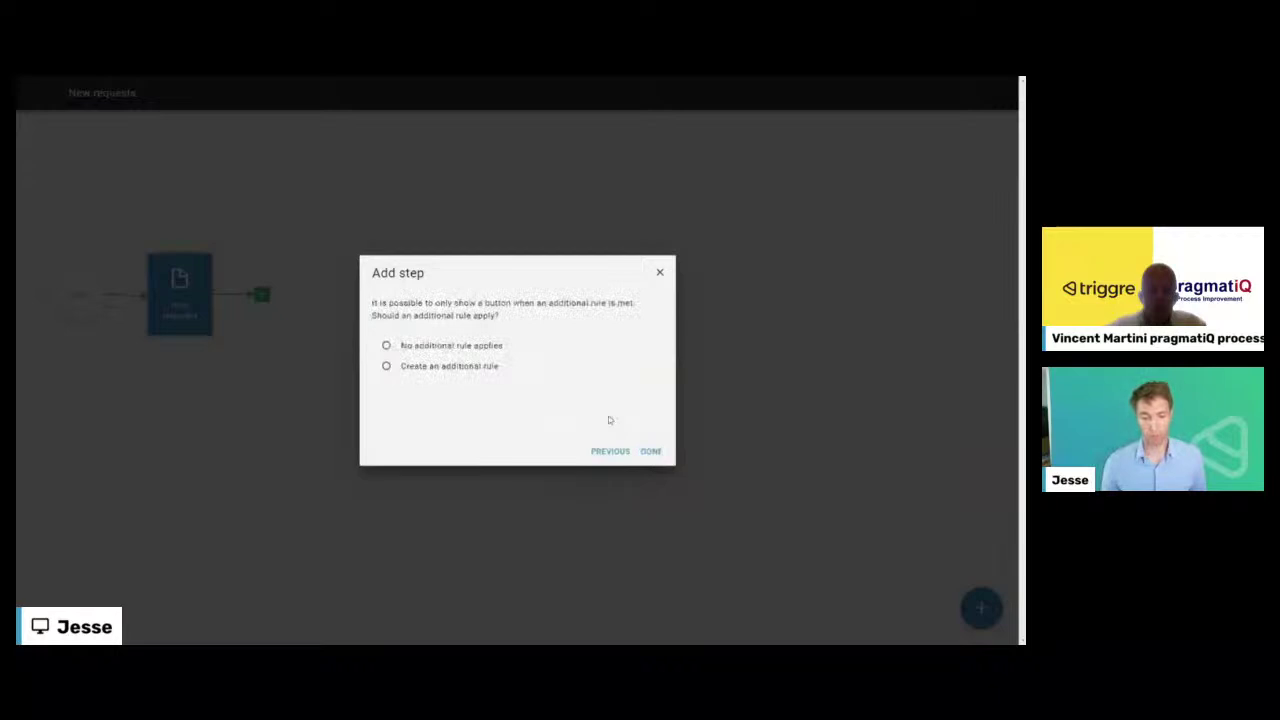
click(438, 347)
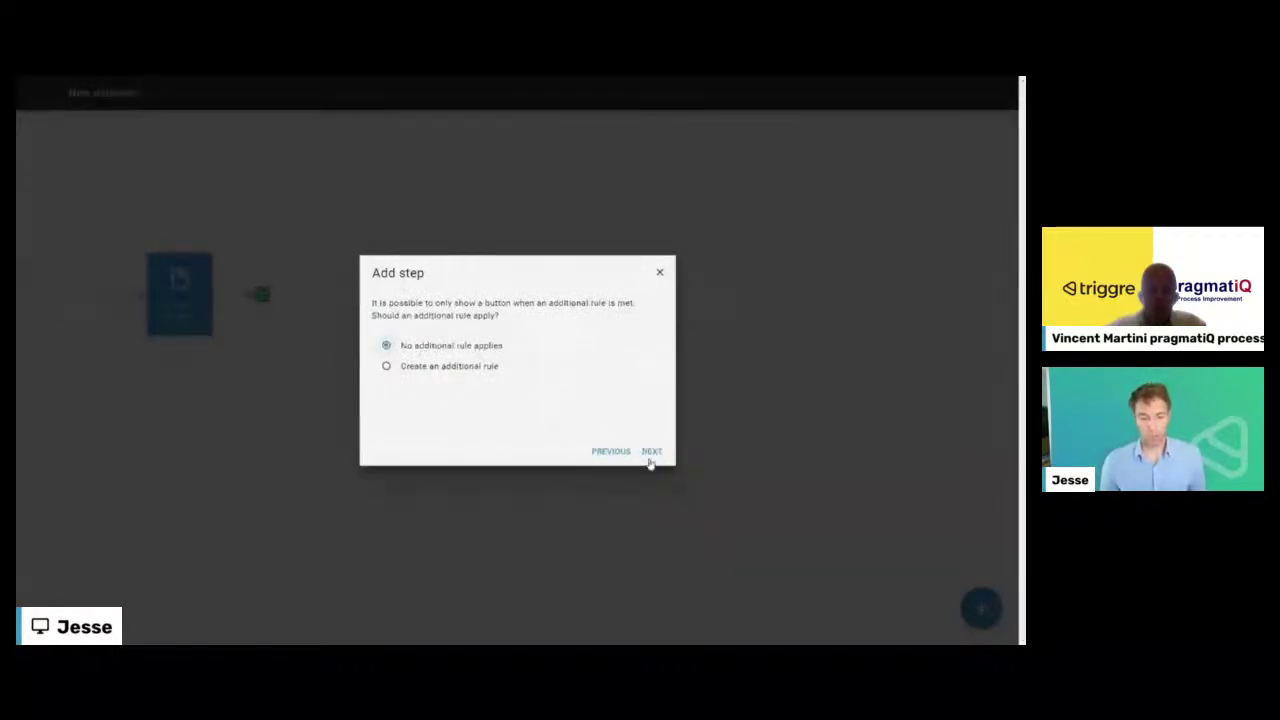
click(651, 452)
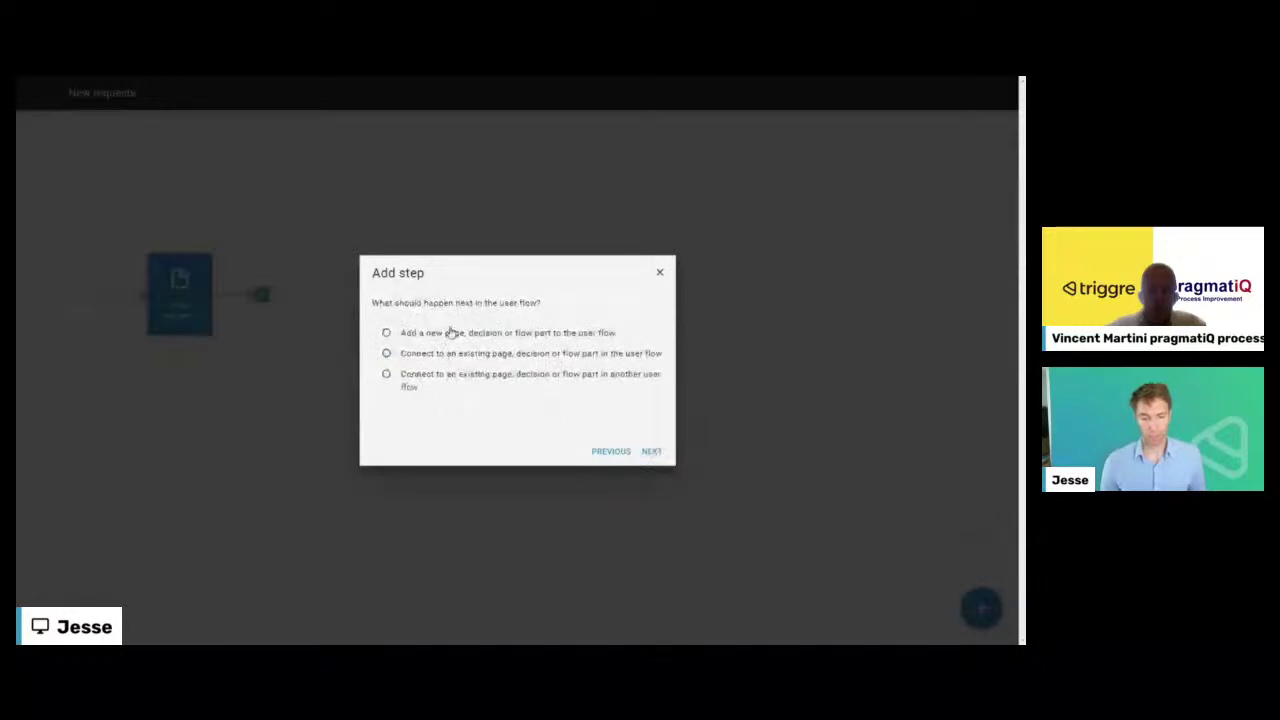
- Add the Update Request flow part as the button's next step
click(652, 452)
click(535, 381)
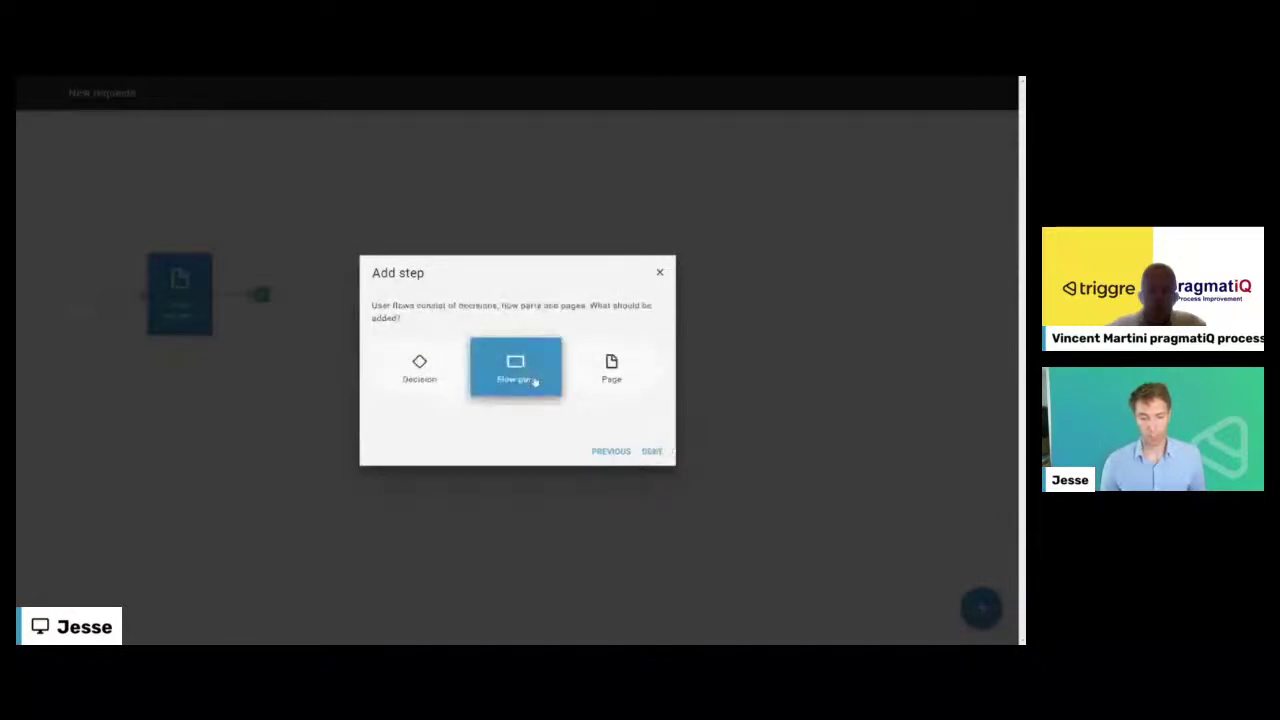
click(648, 451)
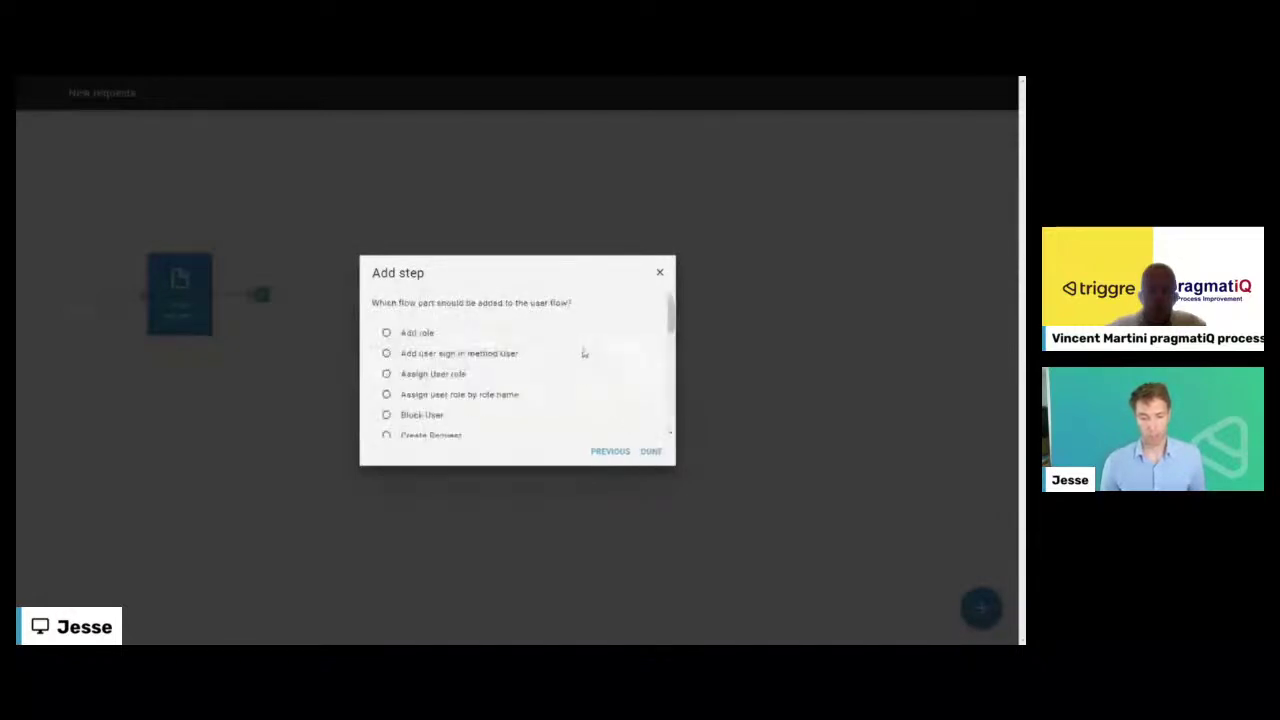
scroll(584, 355, down, 3)
drag(669, 352, 677, 433)
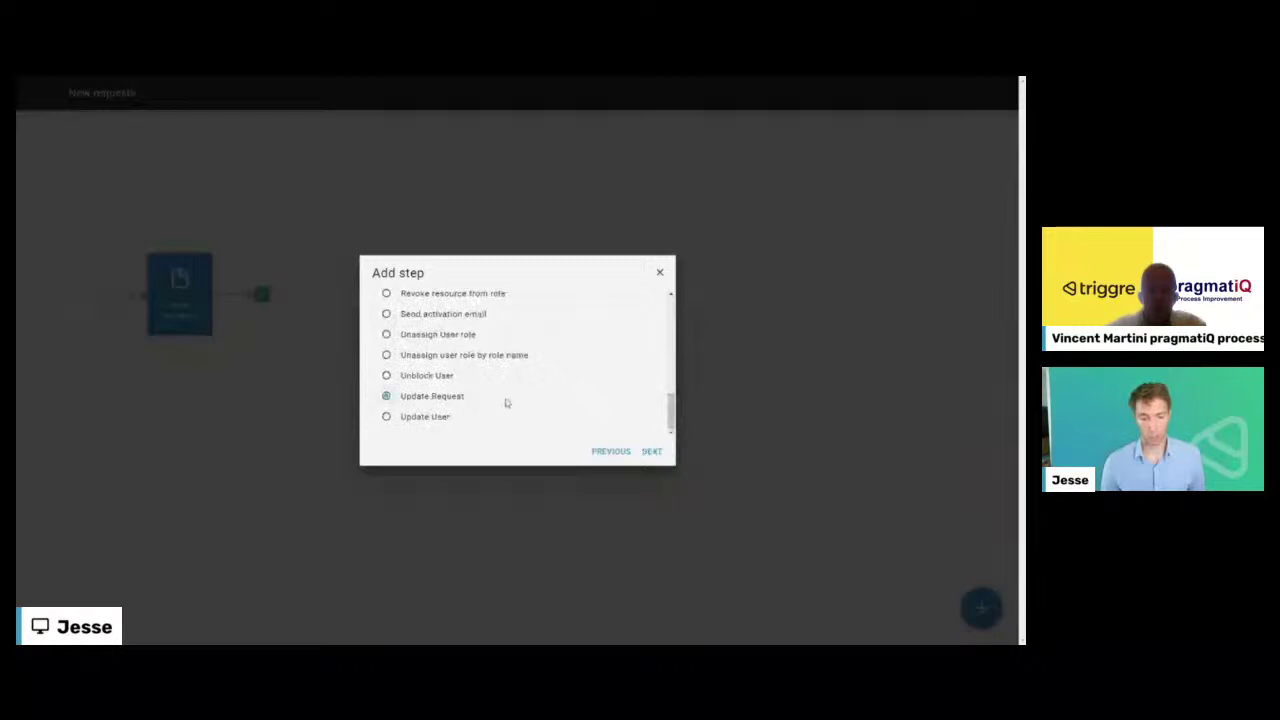
click(652, 451)
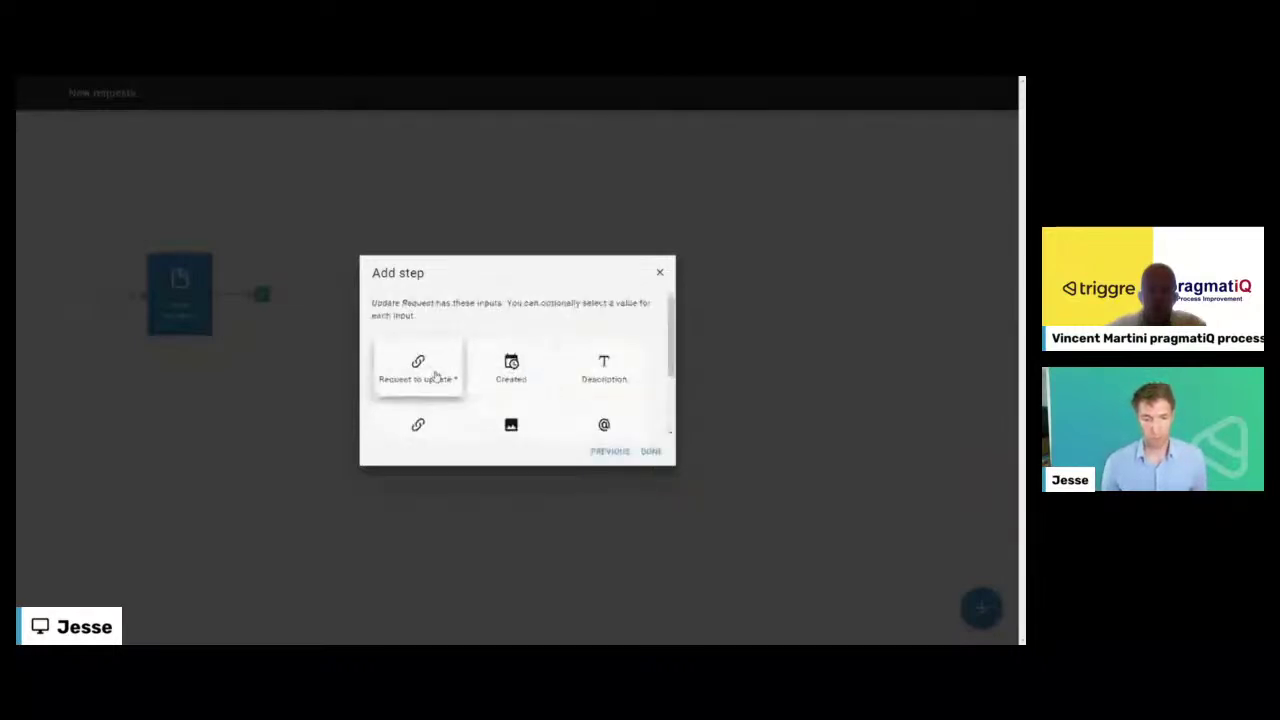
- Set the request to update to the Selected Request in the New requests table
click(435, 375)
click(380, 340)
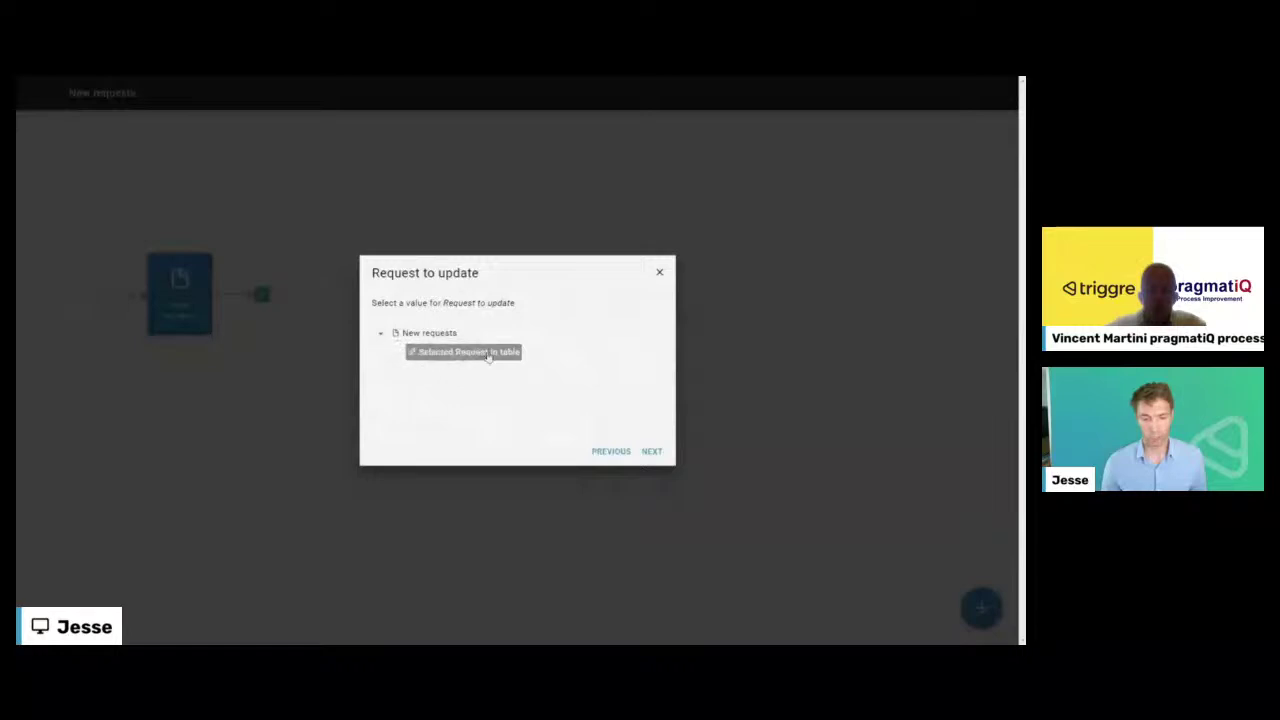
click(488, 355)
click(652, 452)
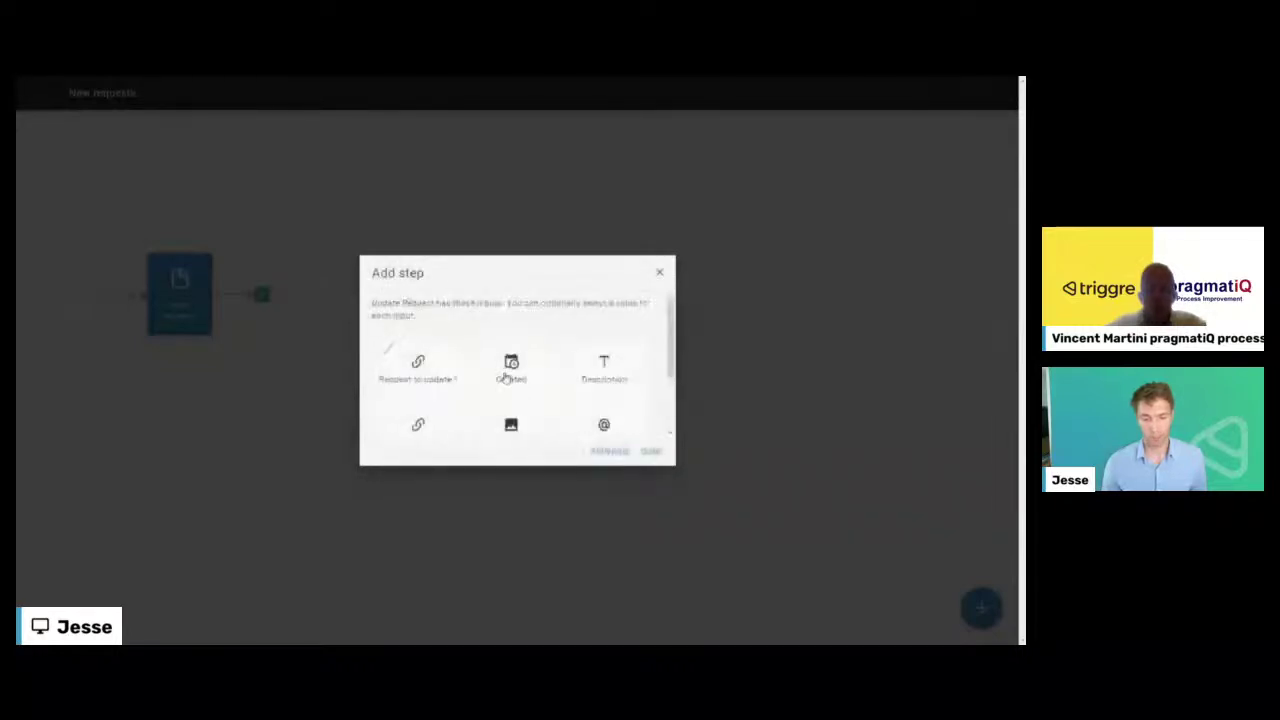
- Leave Created unset, set Handled by to Current user and Status to a specific pick list item
click(512, 376)
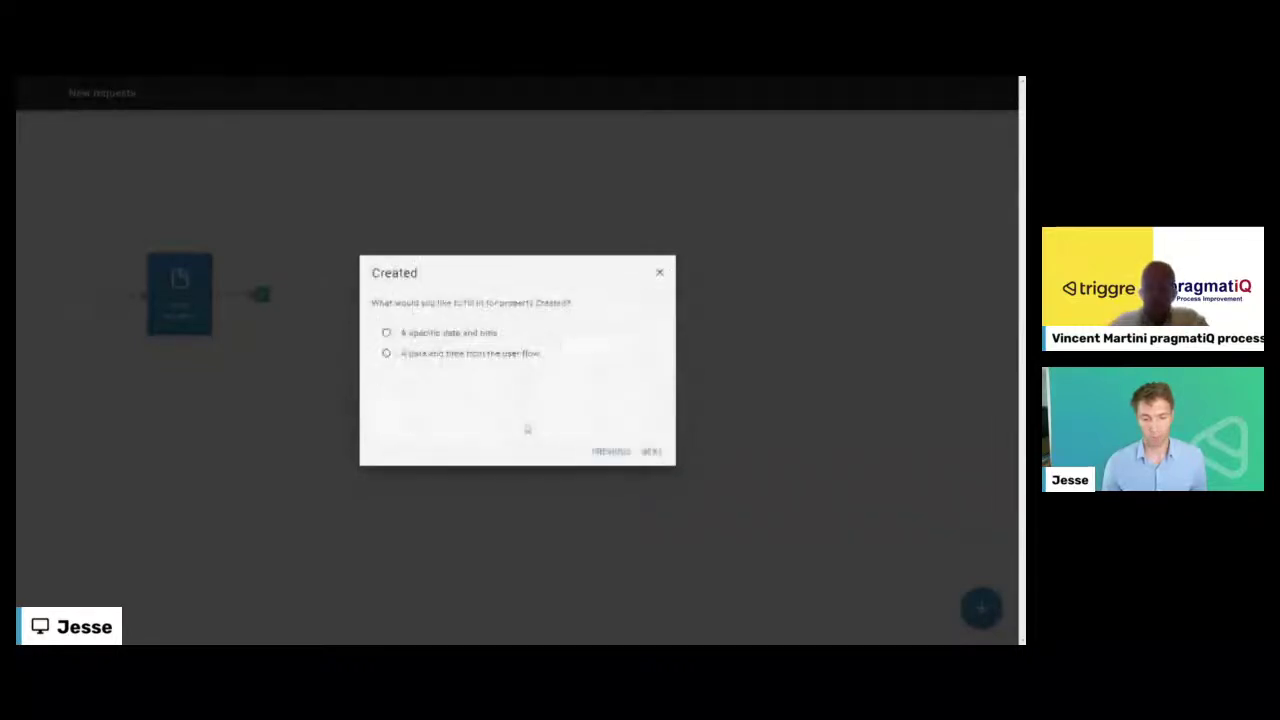
click(496, 360)
scroll(589, 375, down, 3)
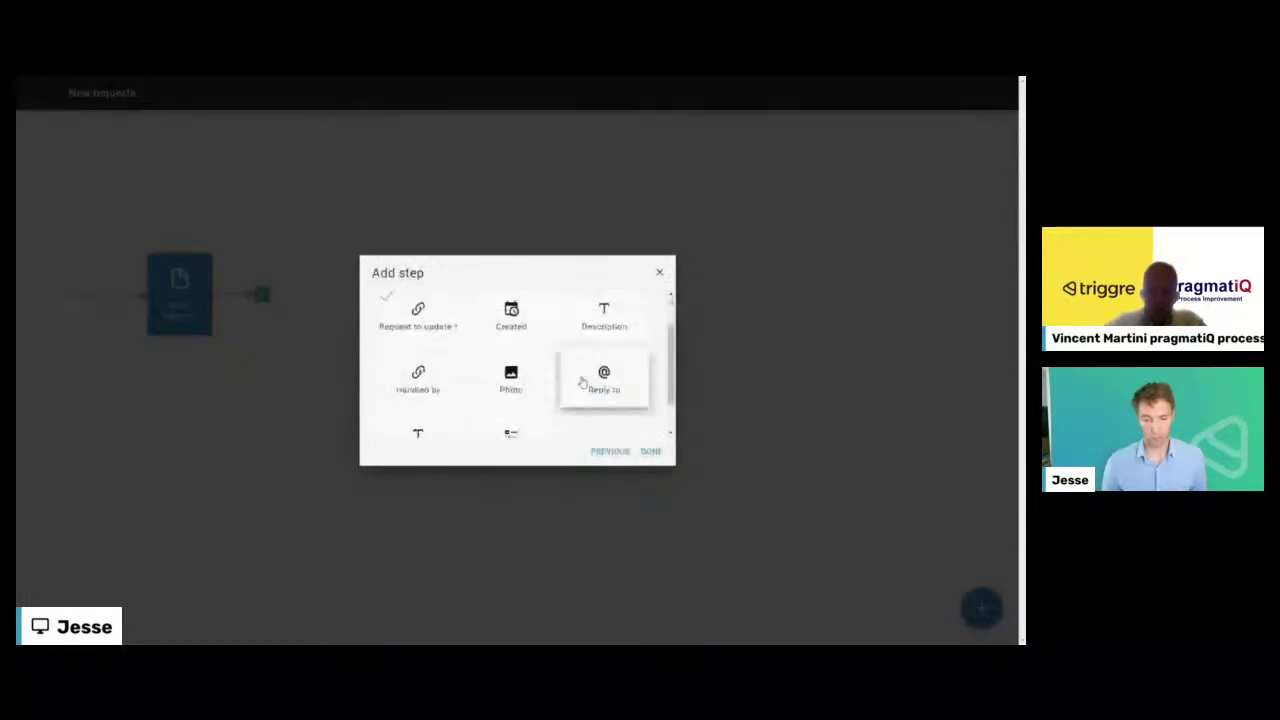
click(430, 345)
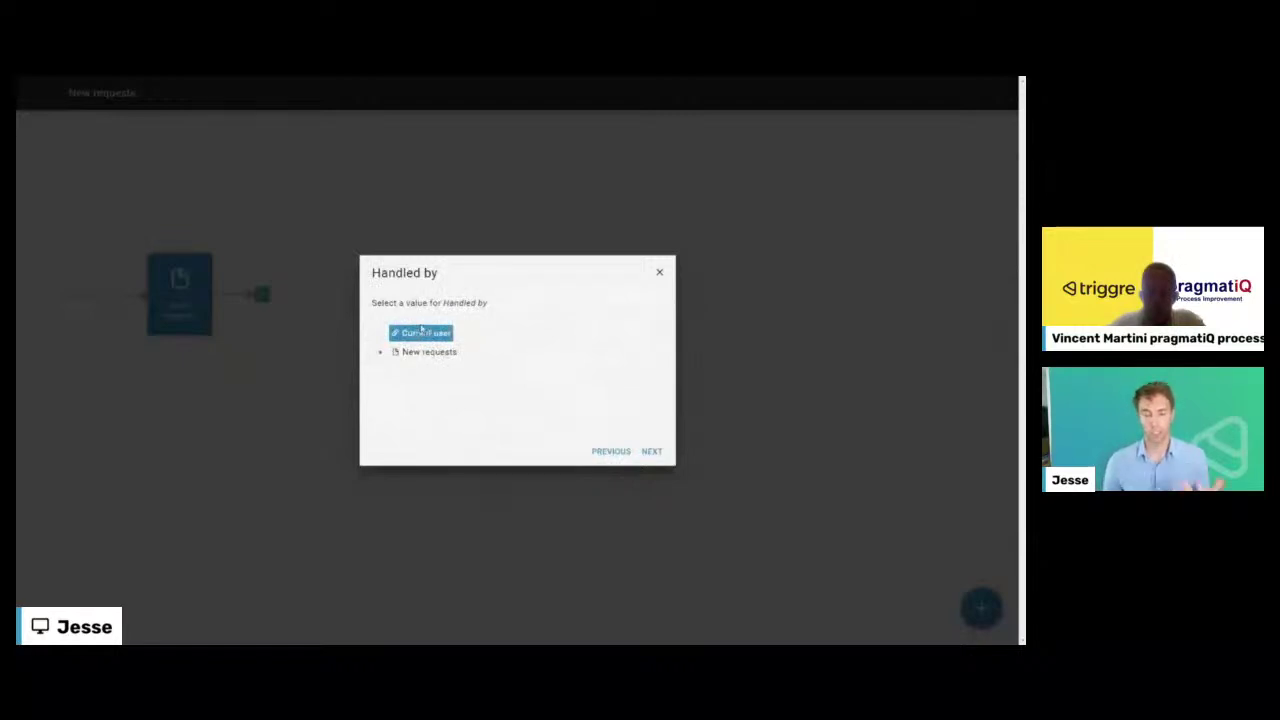
click(651, 451)
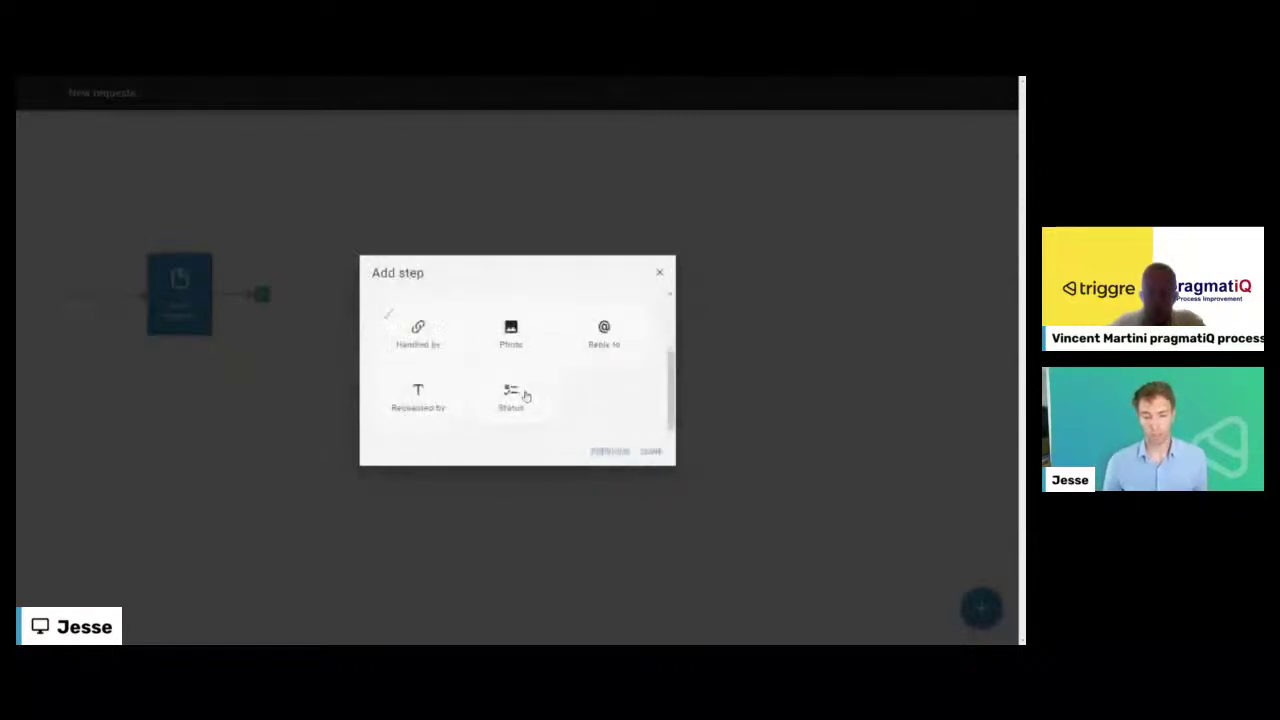
click(511, 396)
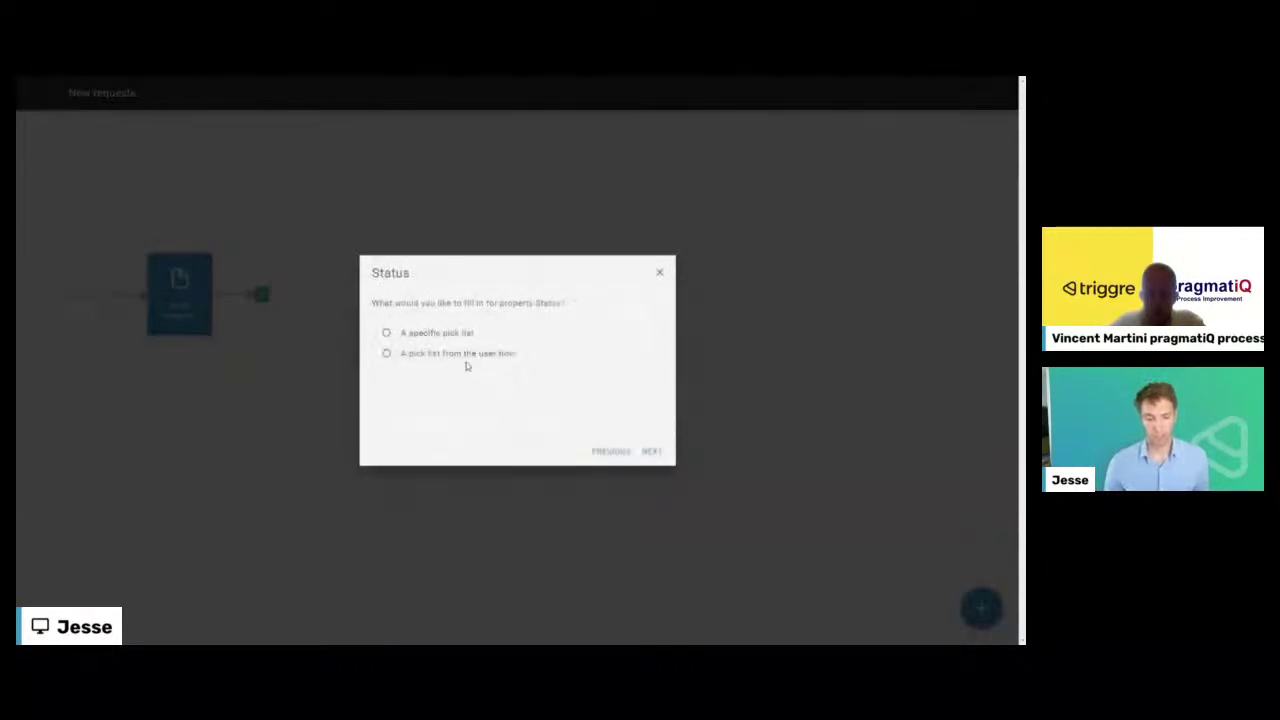
click(440, 333)
click(651, 452)
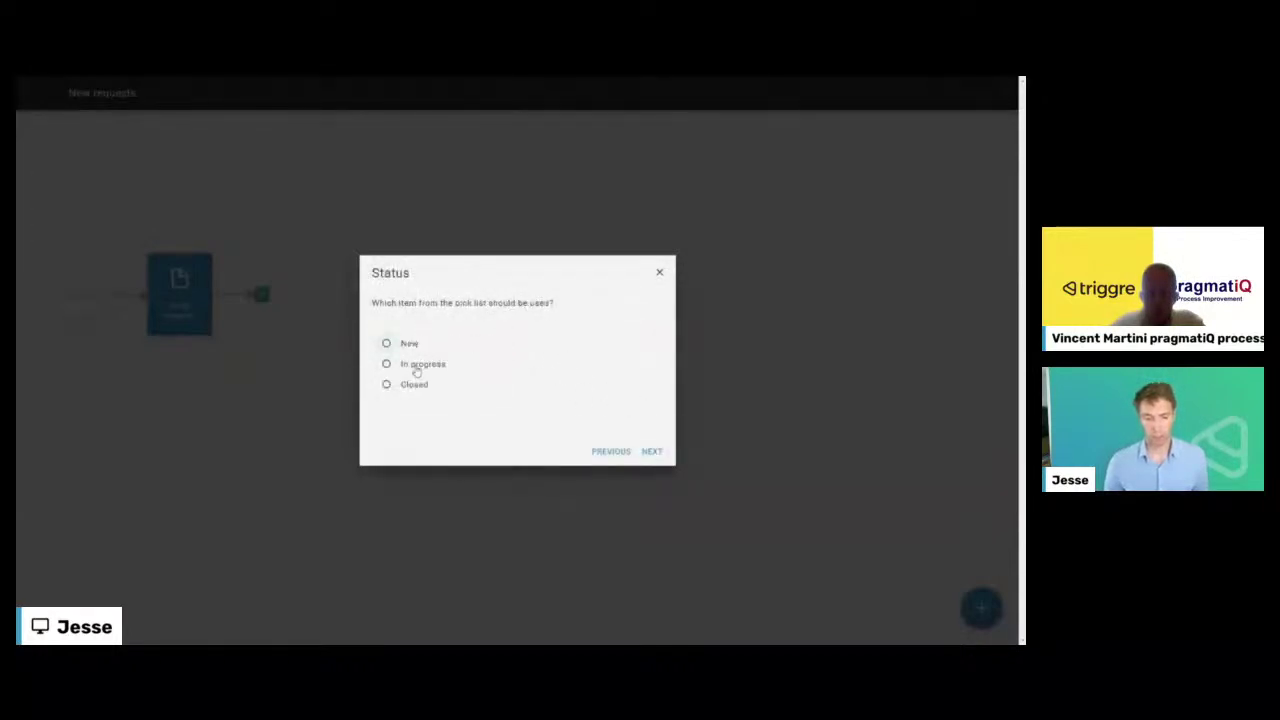
click(651, 451)
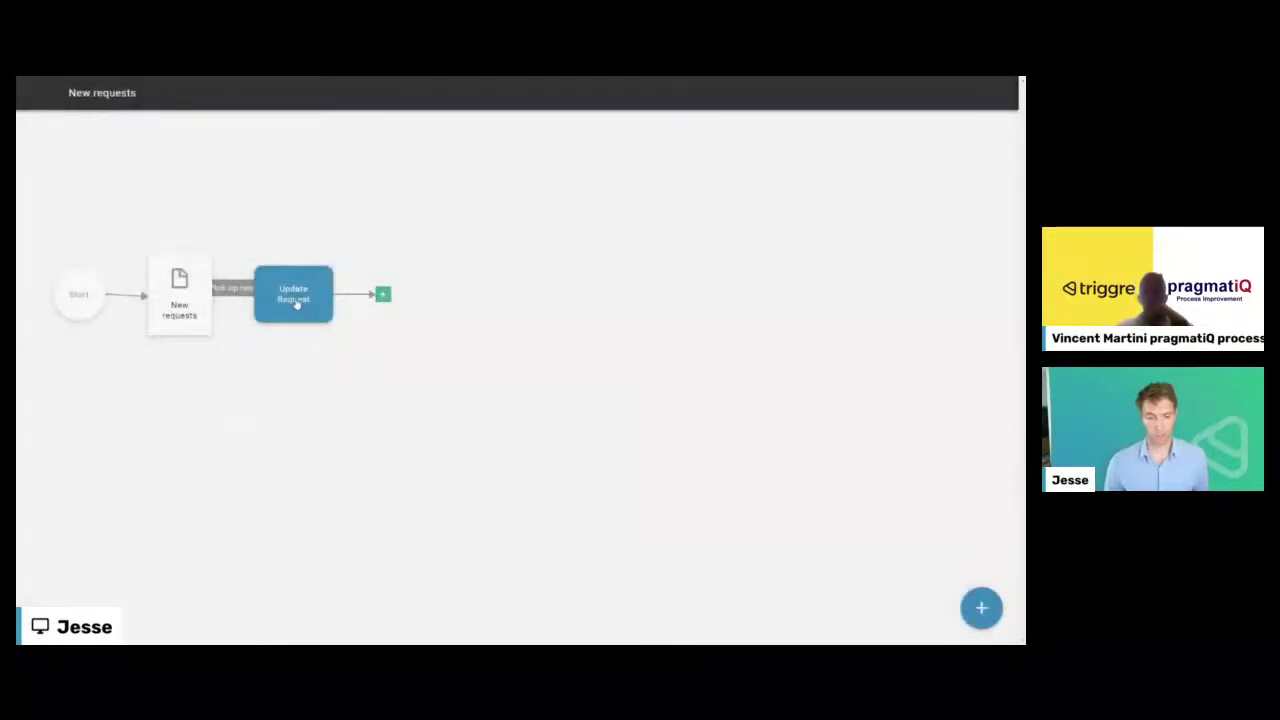
- Connect the Update Request step back to the existing New requests page
drag(297, 304, 421, 278)
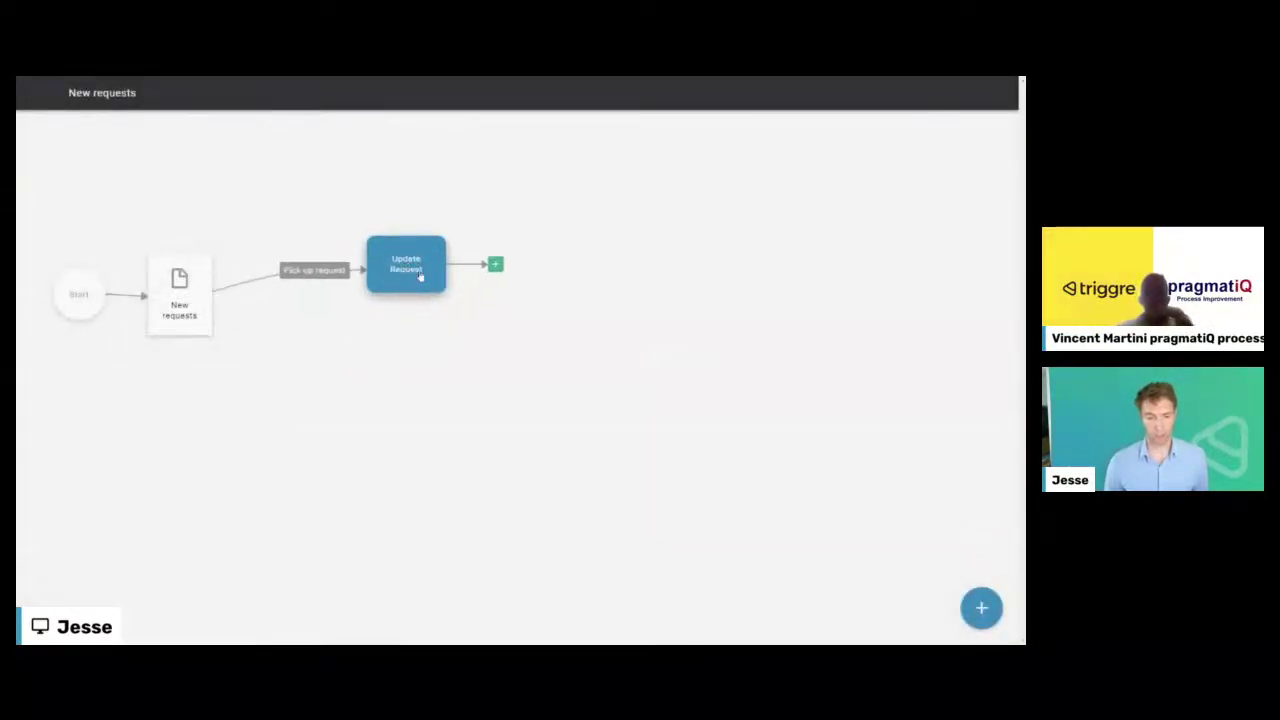
click(494, 265)
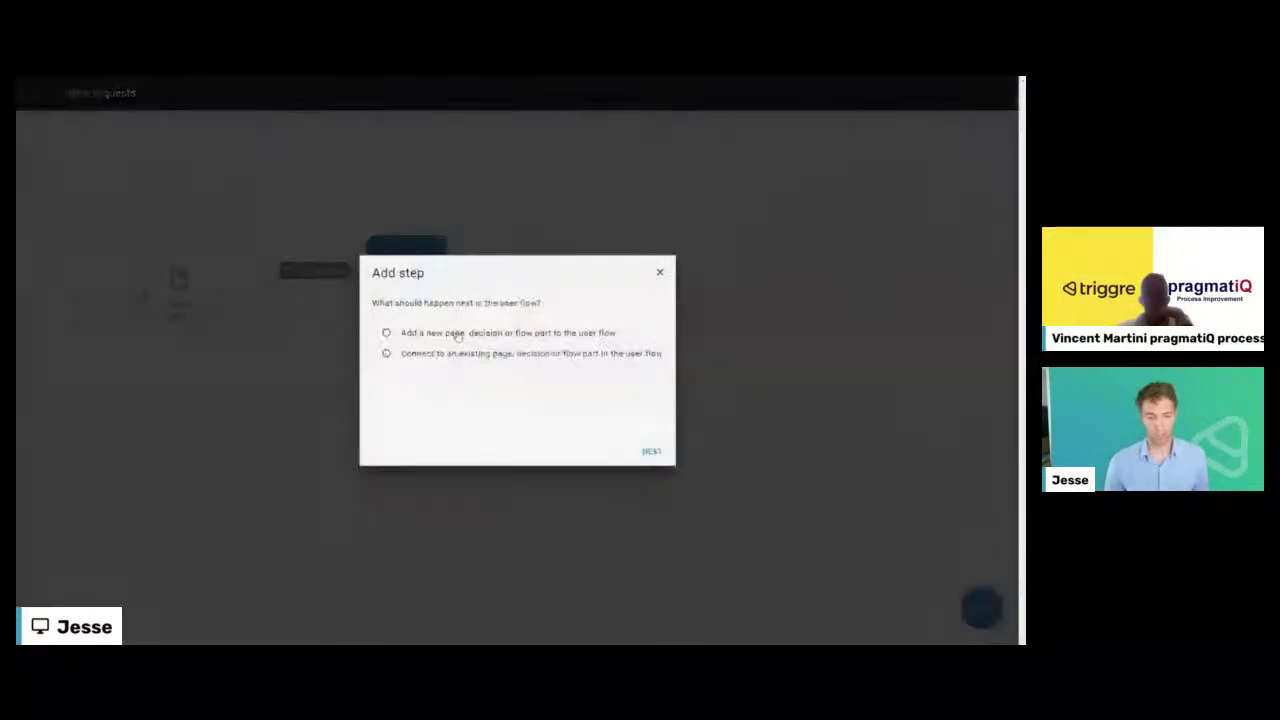
click(462, 353)
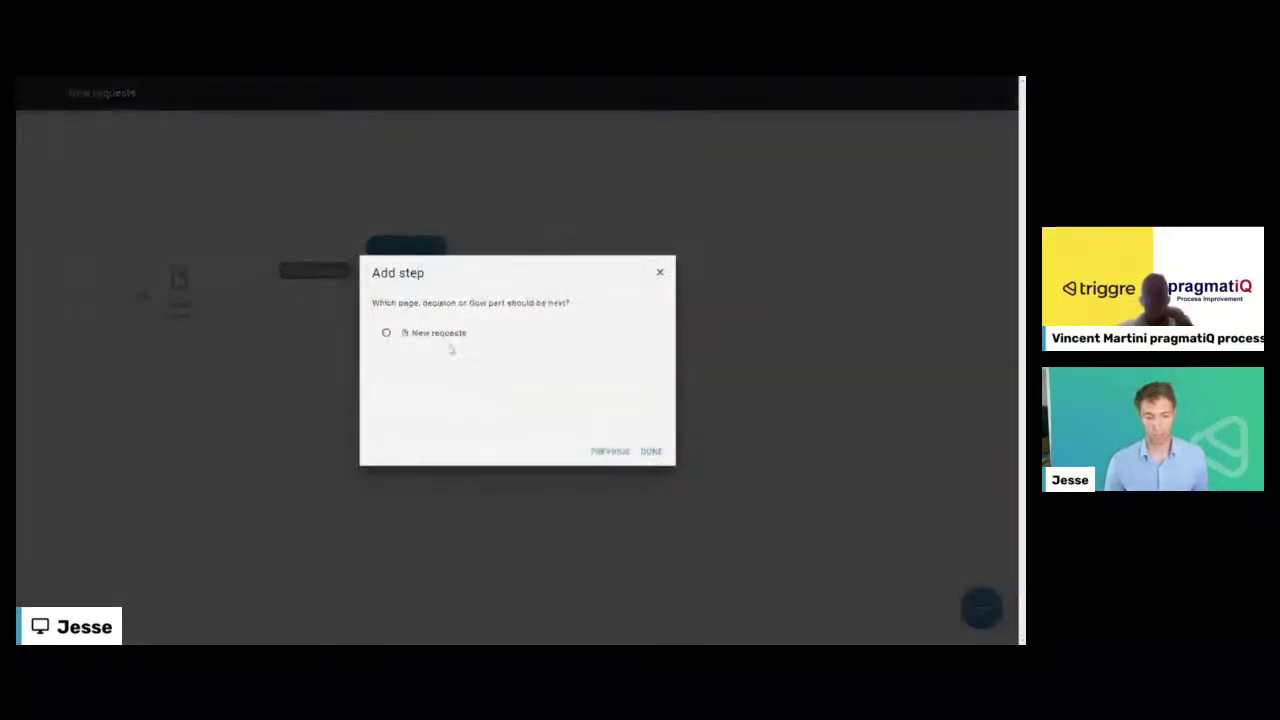
click(651, 452)
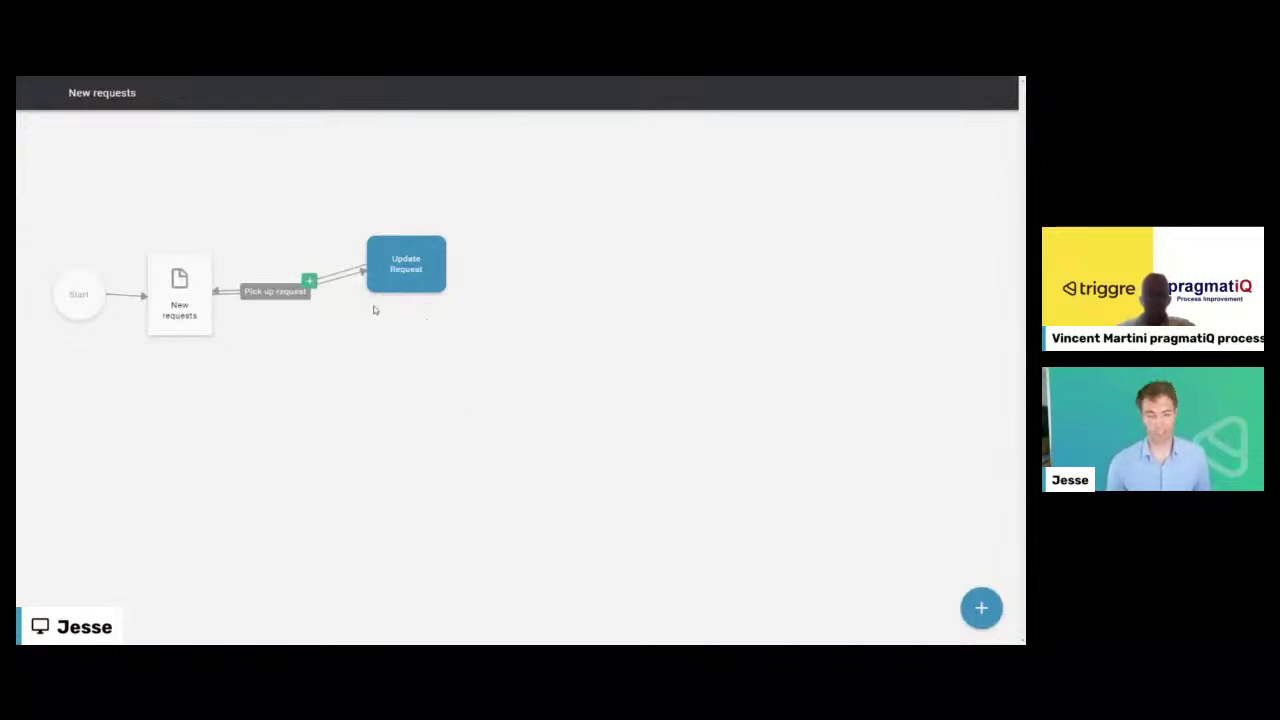
click(982, 607)
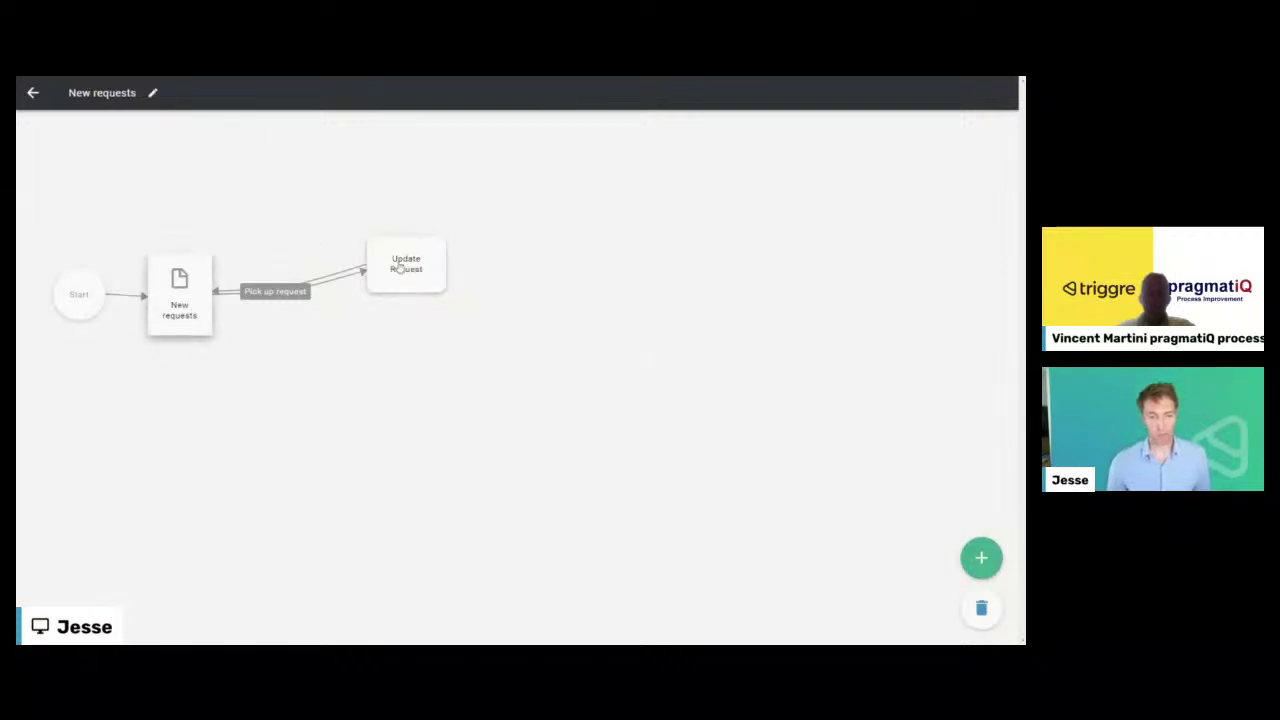
- Back in User flows, add an empty user flow and rename it 'My requests'
click(31, 92)
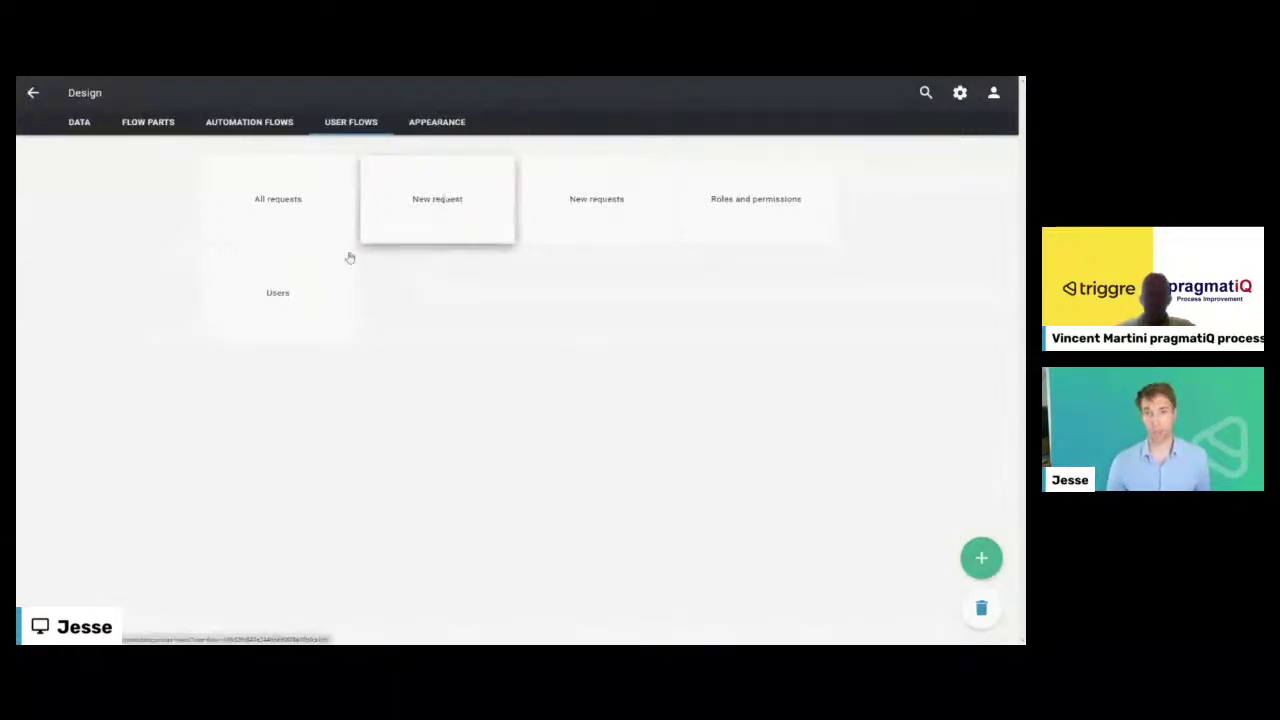
click(979, 560)
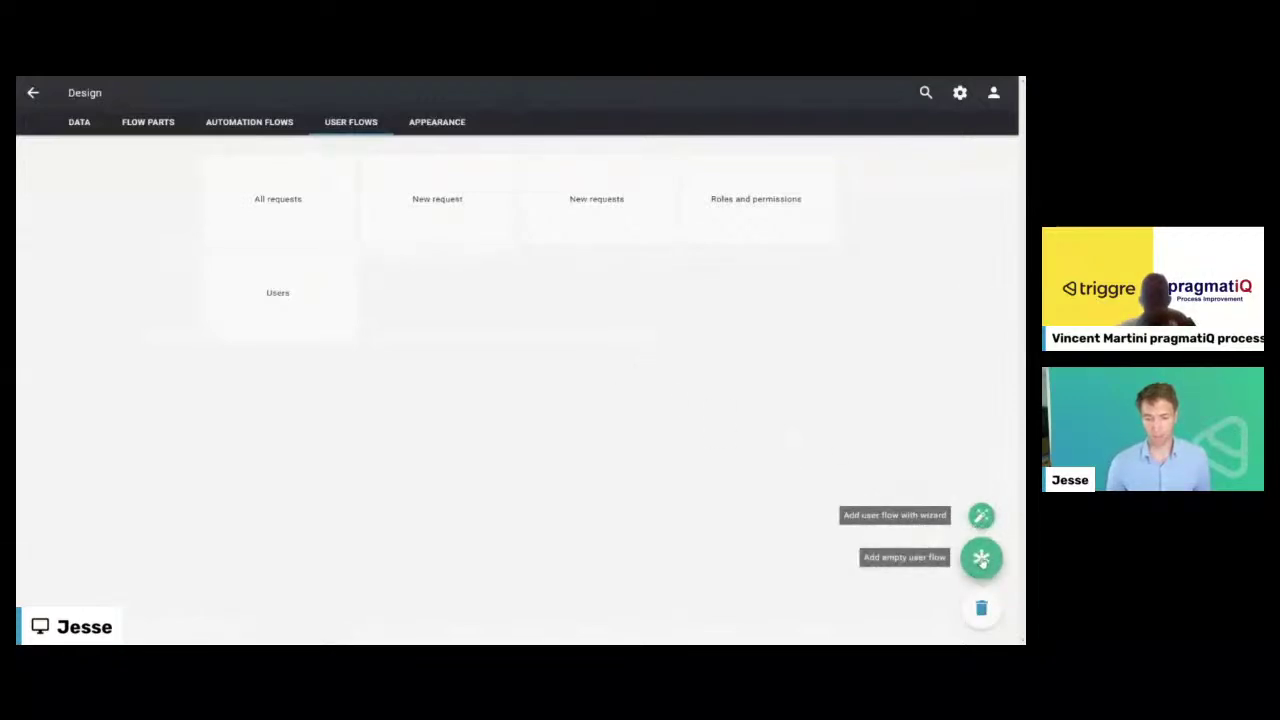
click(981, 558)
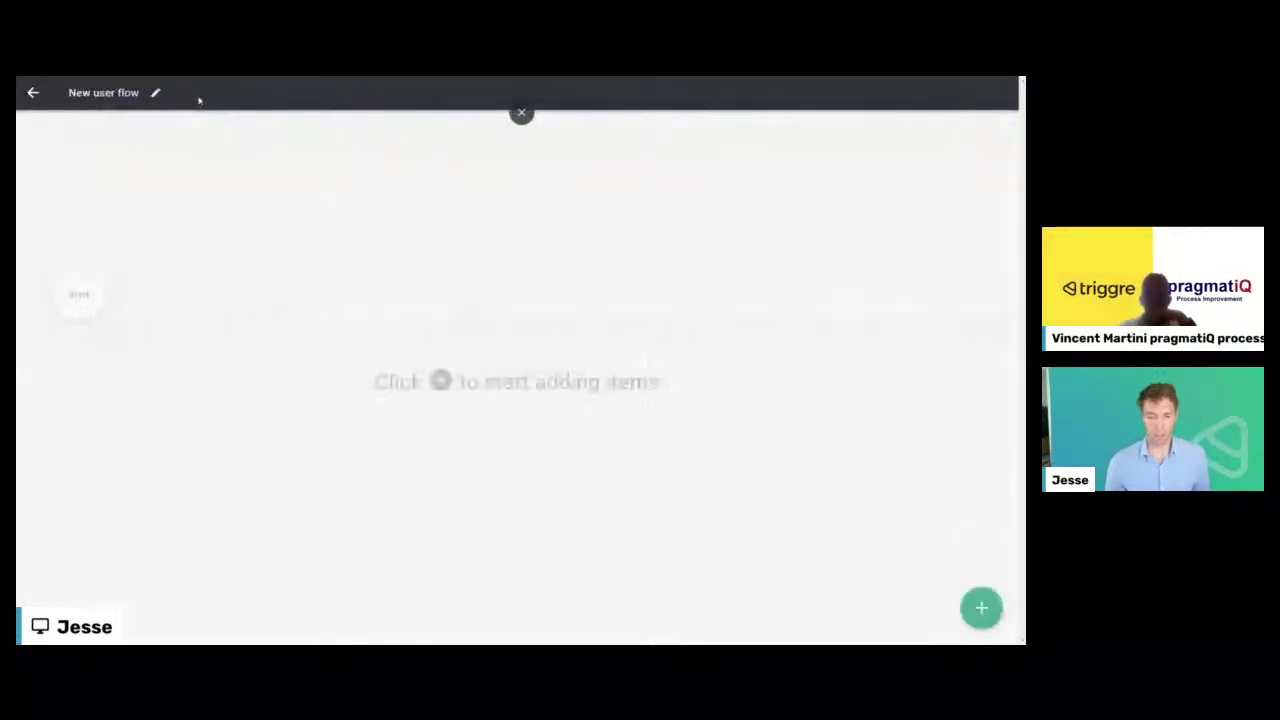
click(155, 93)
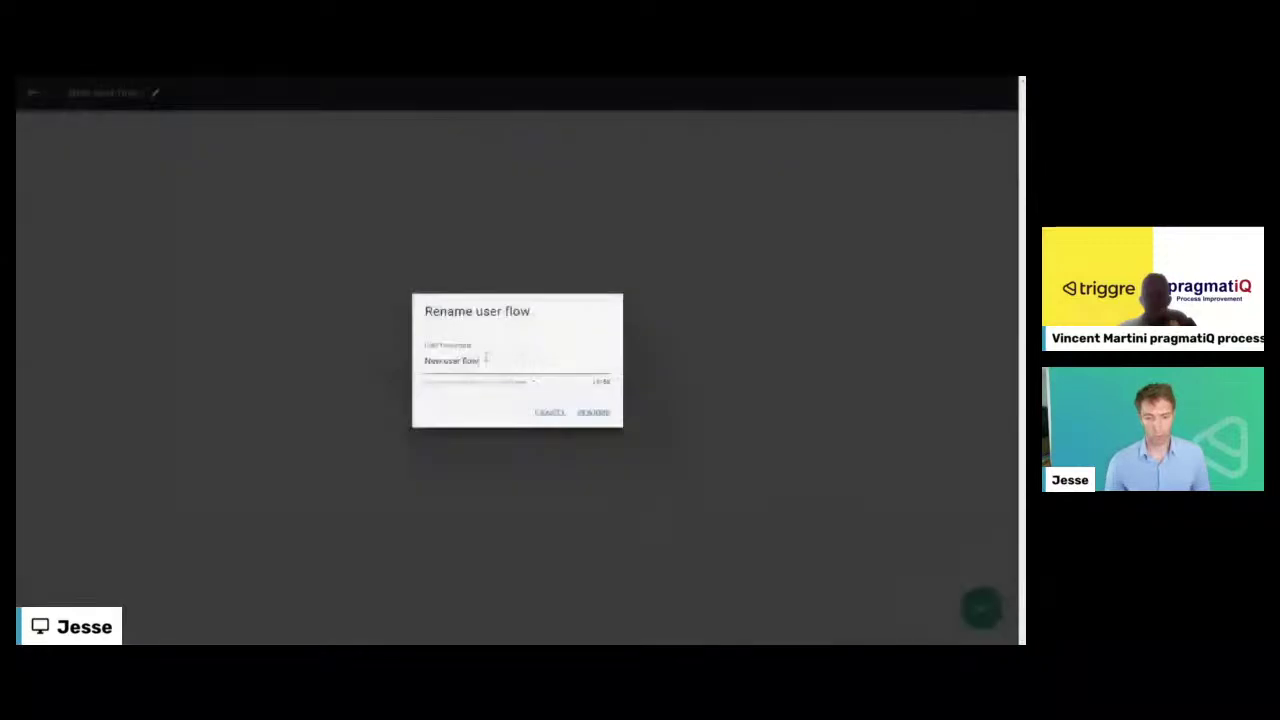
key(ctrl+a)
text(My requests)
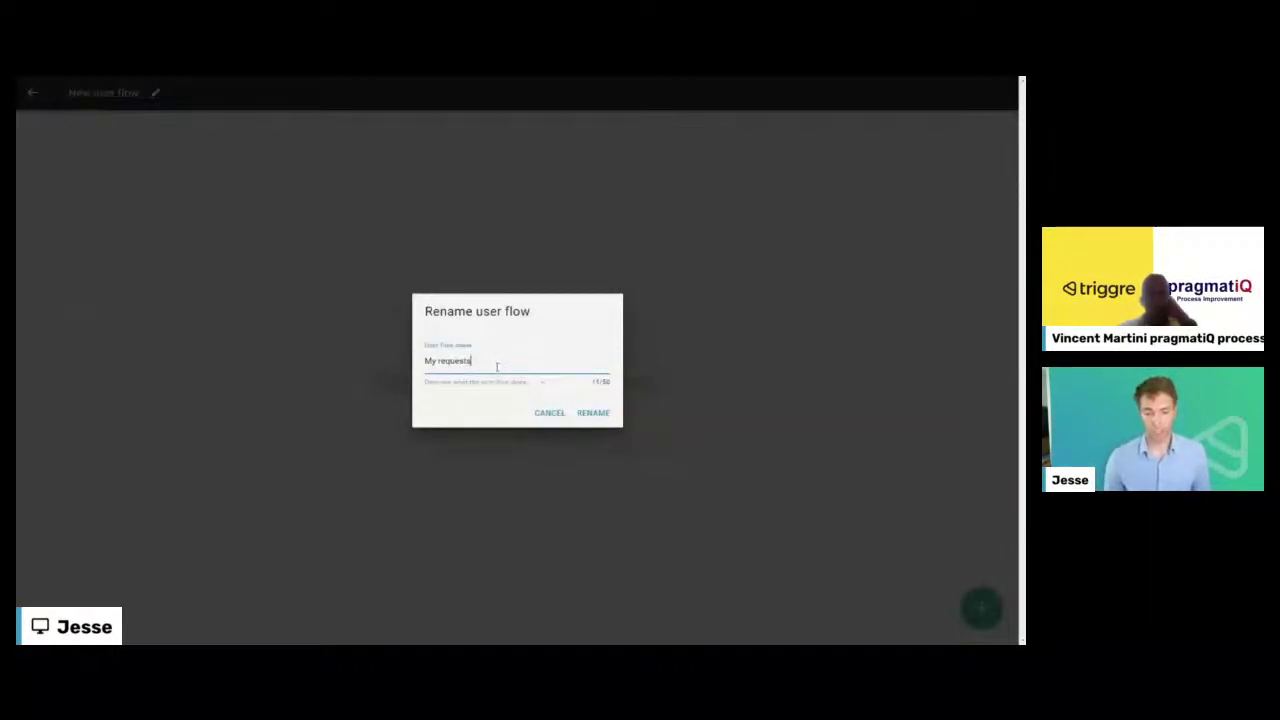
click(593, 413)
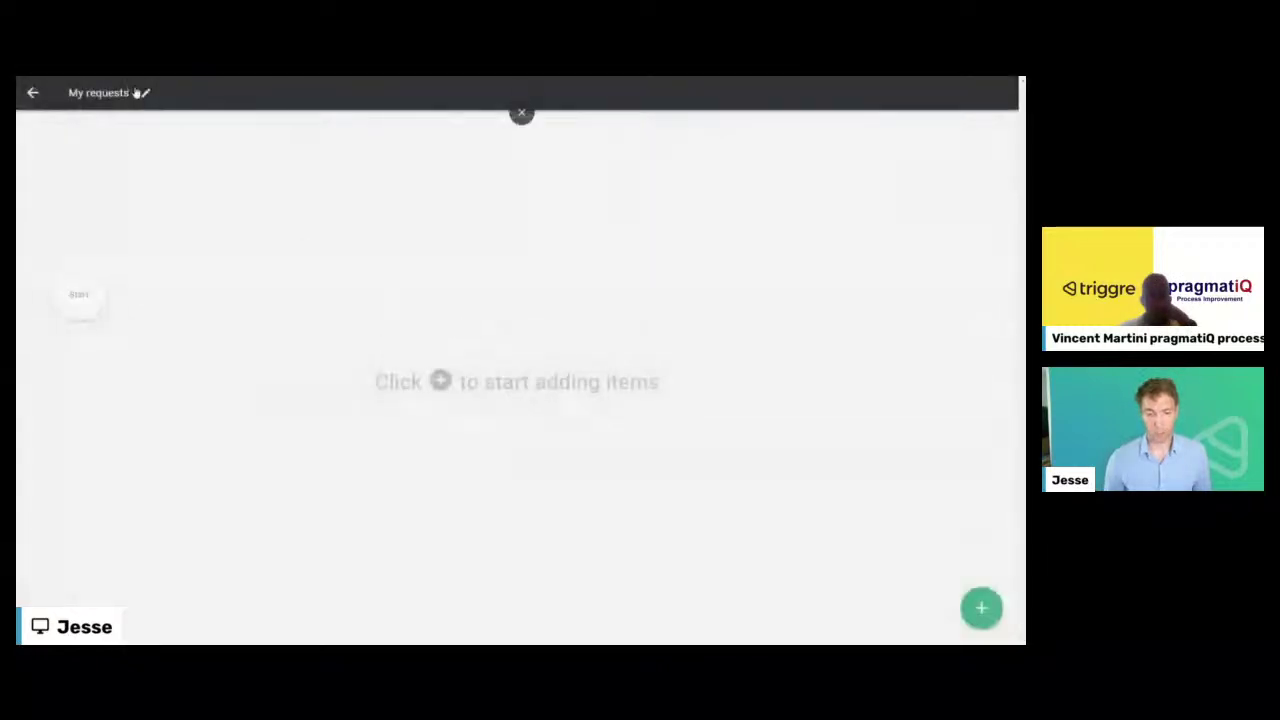
click(981, 607)
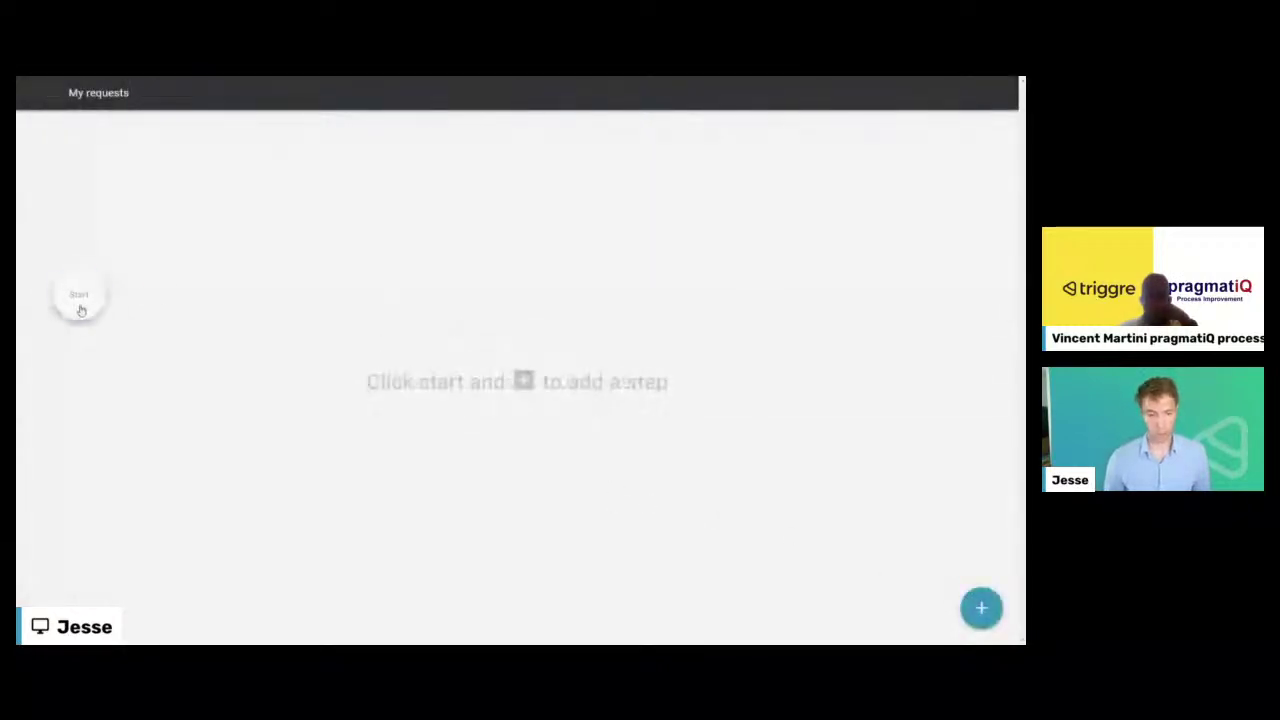
- Insert a page named 'My requests' right after Start and open it for editing
click(78, 300)
click(155, 292)
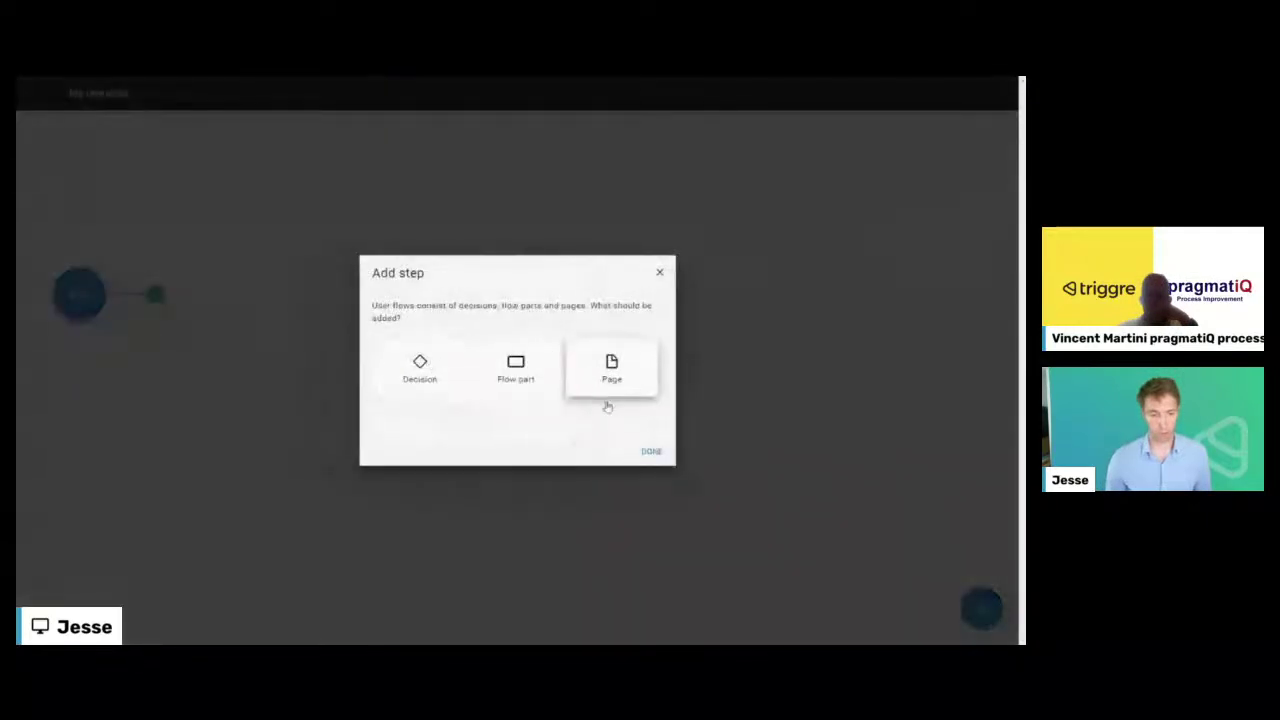
click(611, 375)
click(645, 451)
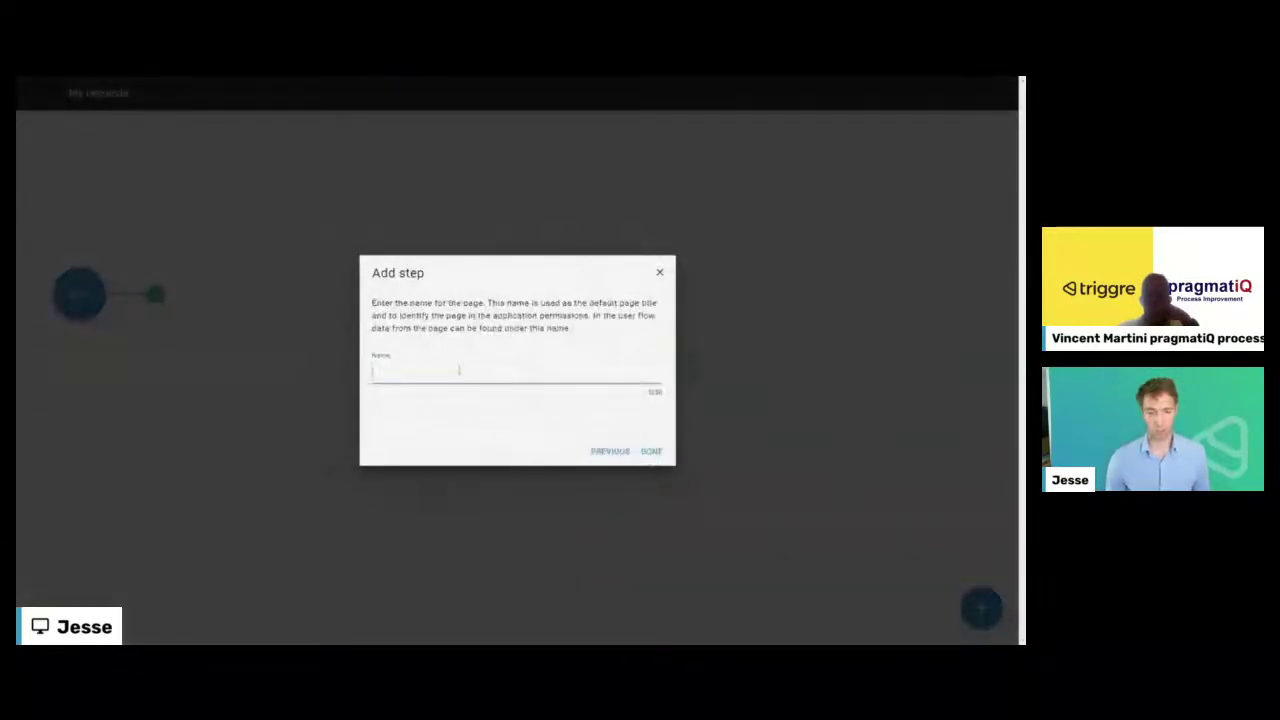
text(My requests)
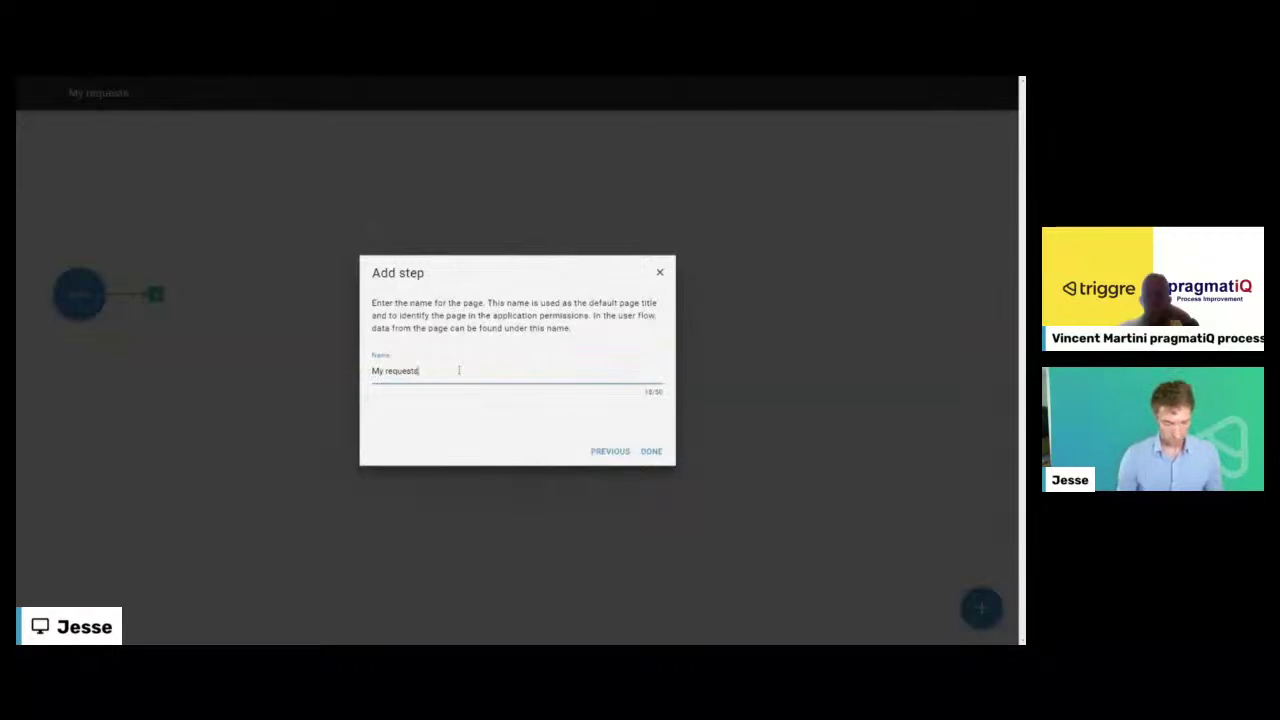
key(Return)
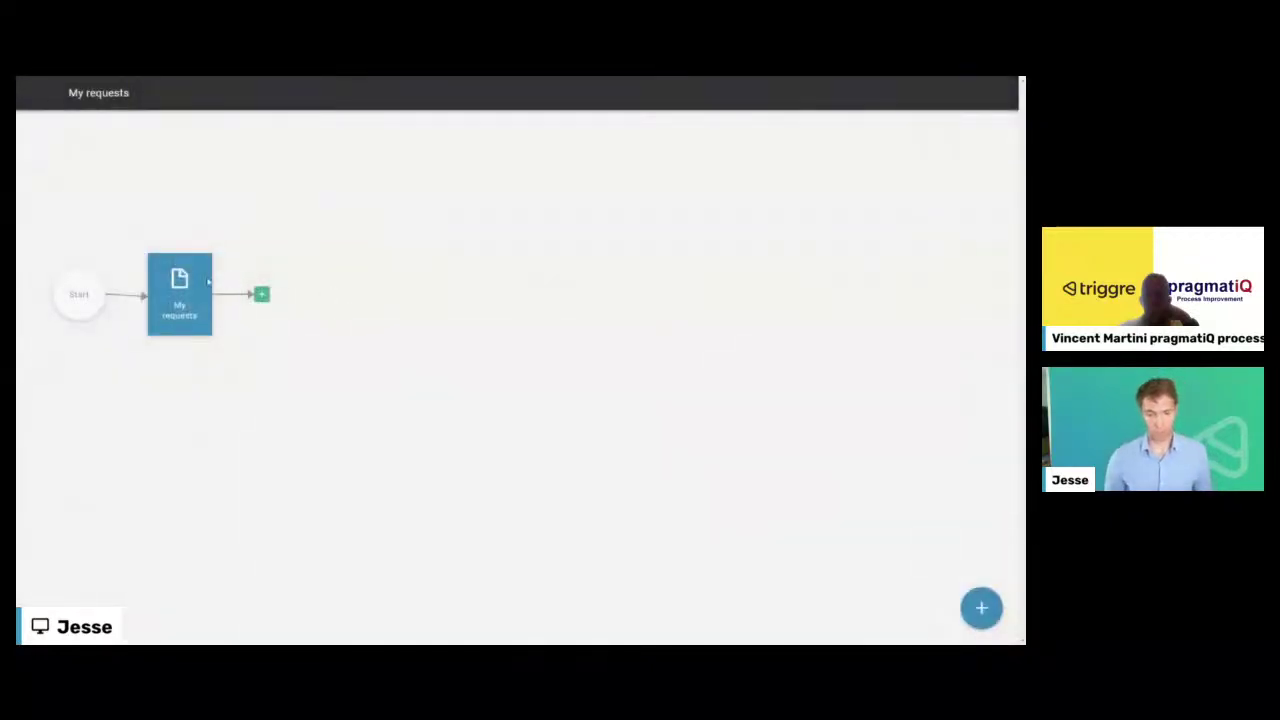
click(1000, 609)
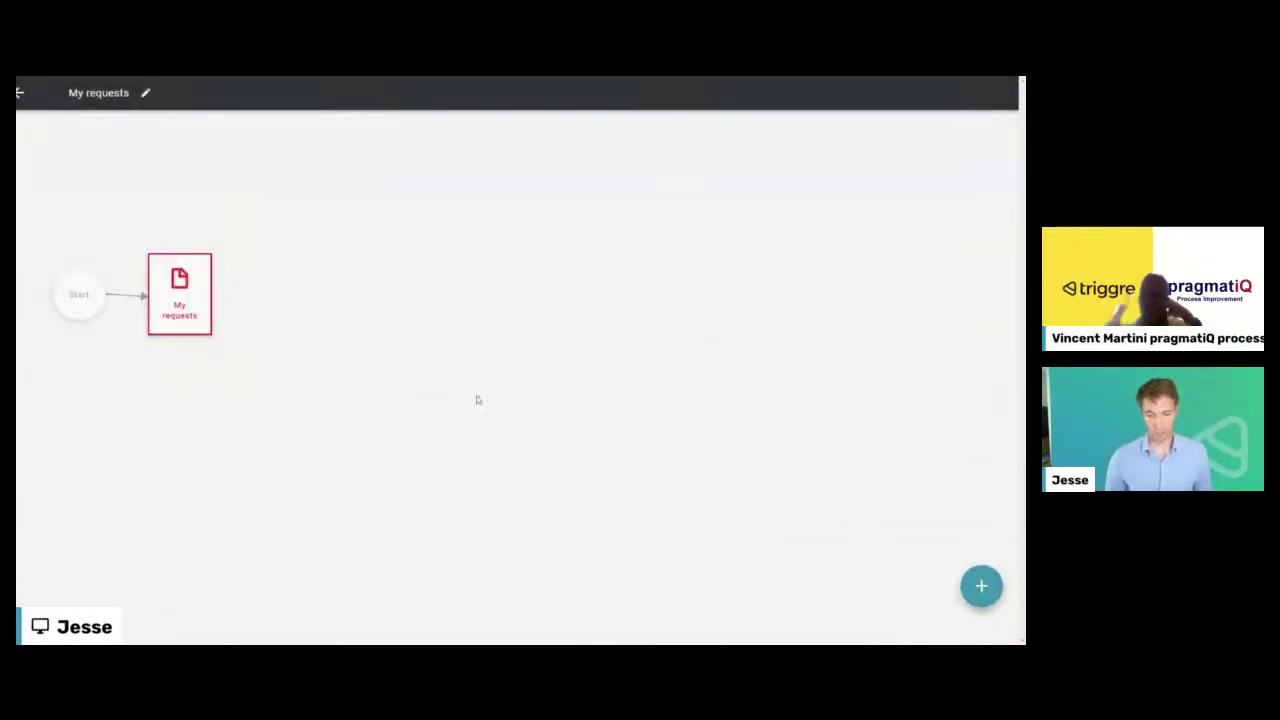
click(181, 304)
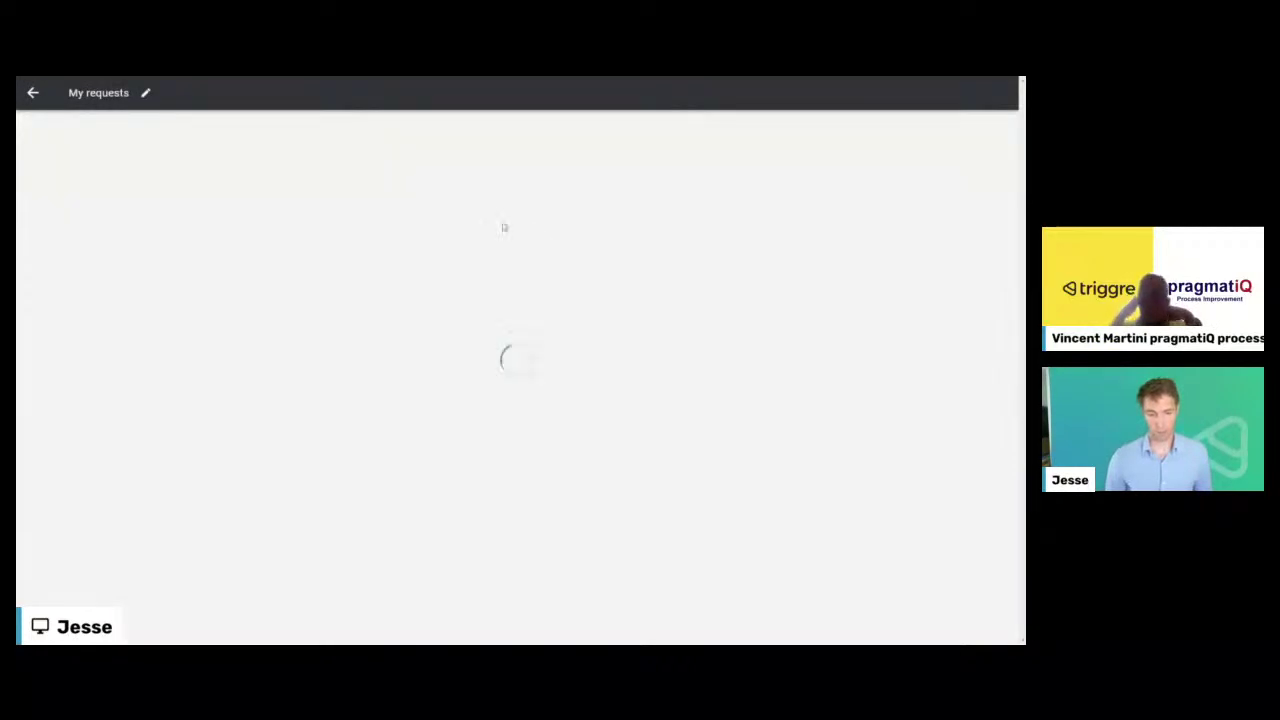
- Dismiss the page layout dialog and add whole-block content to the My requests page
click(982, 610)
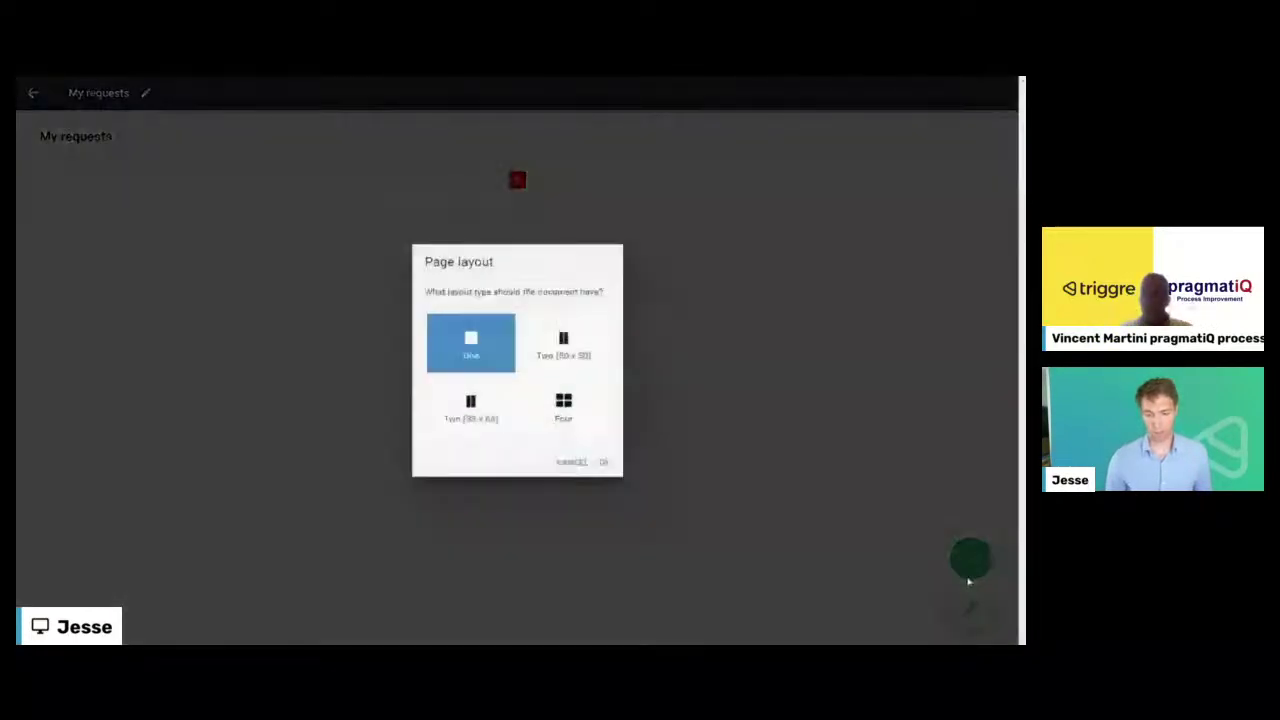
click(566, 462)
click(962, 555)
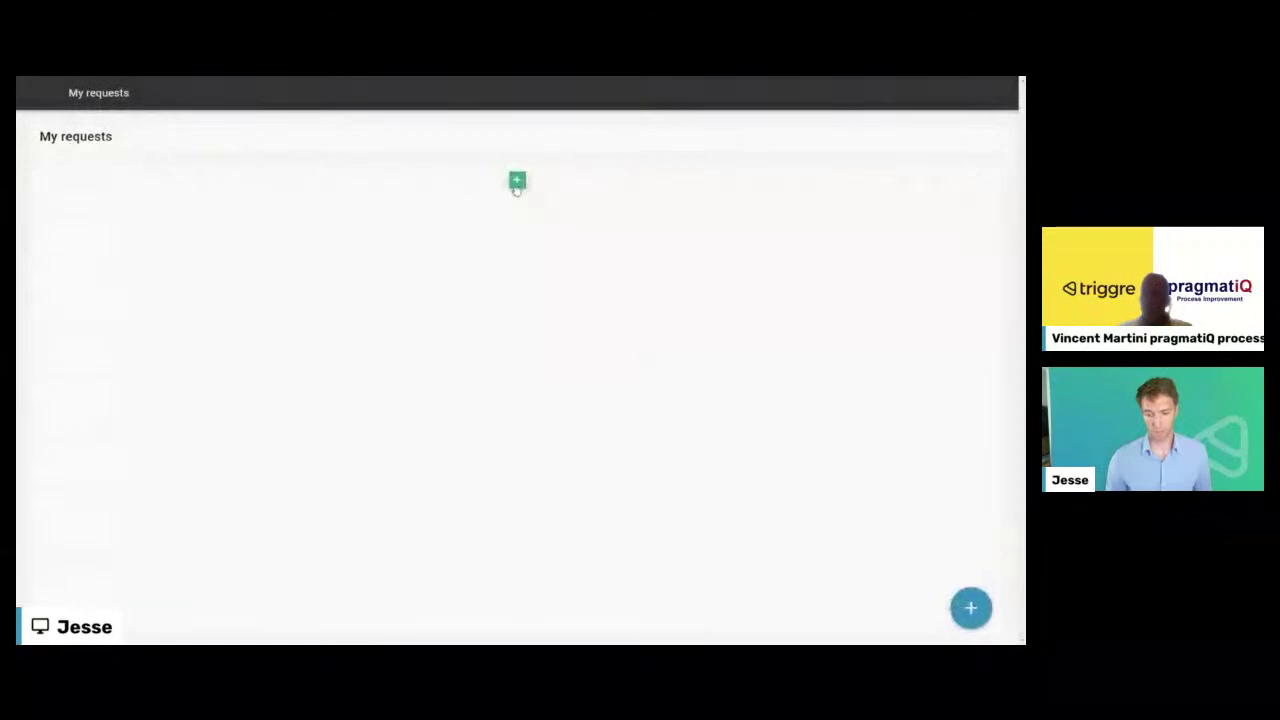
click(517, 180)
click(503, 411)
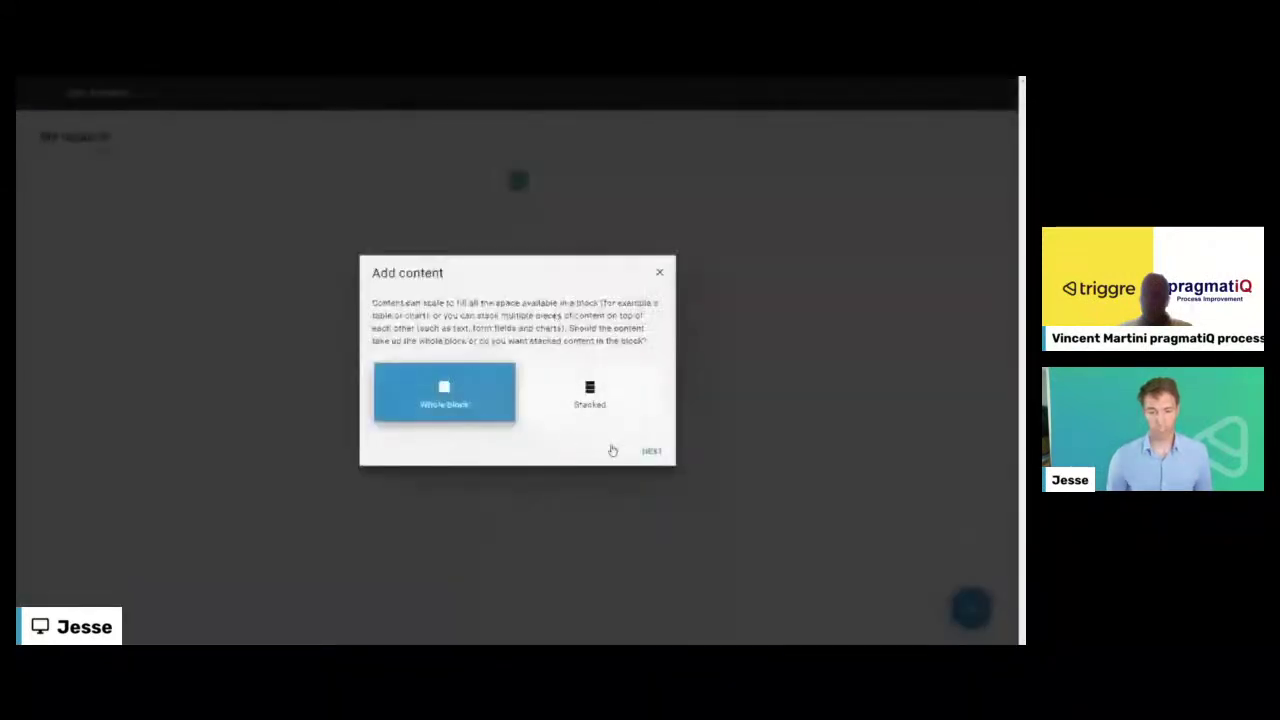
- Start a table of Request data, trying Current user > Handled requests before returning to the source choice
click(650, 453)
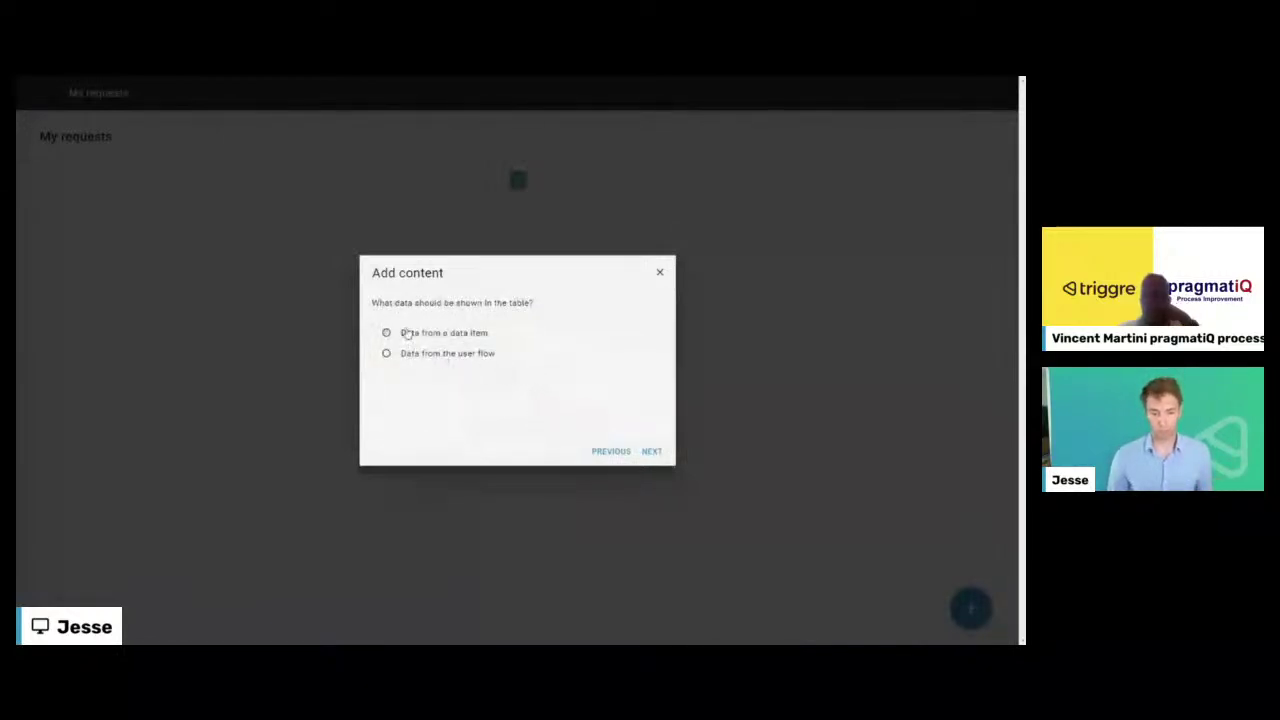
click(651, 453)
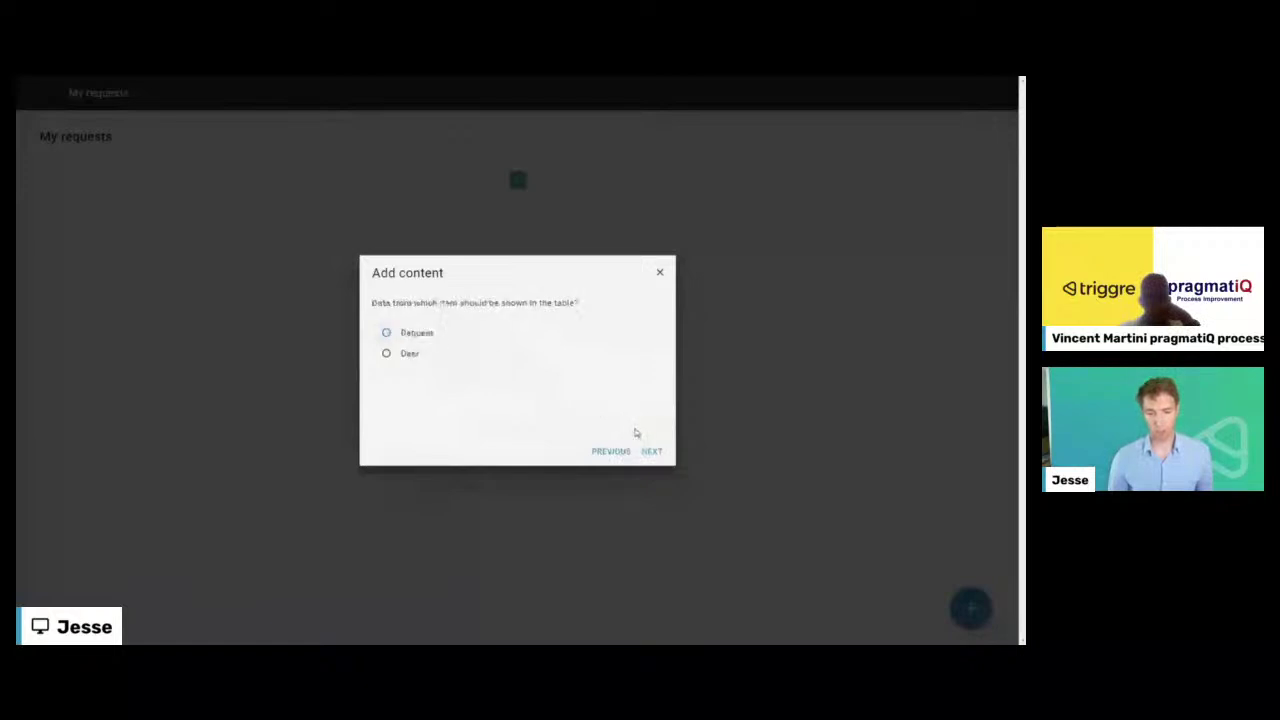
click(611, 454)
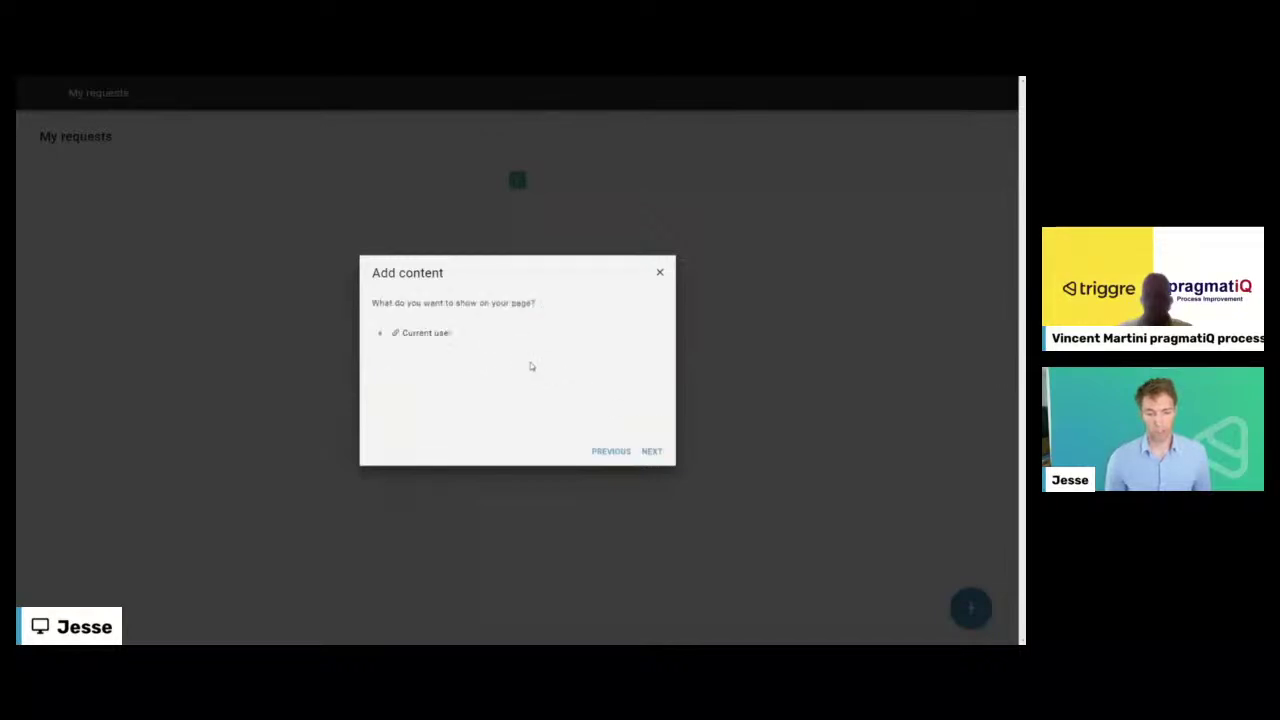
click(382, 337)
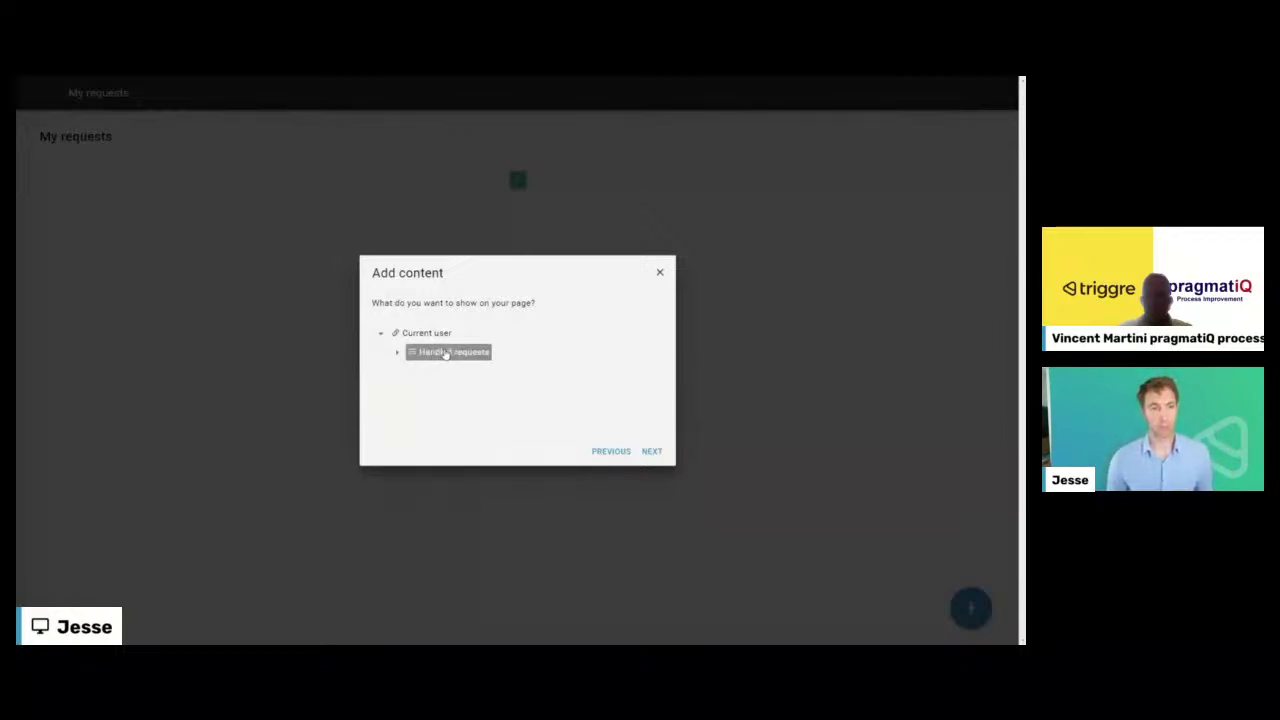
click(444, 355)
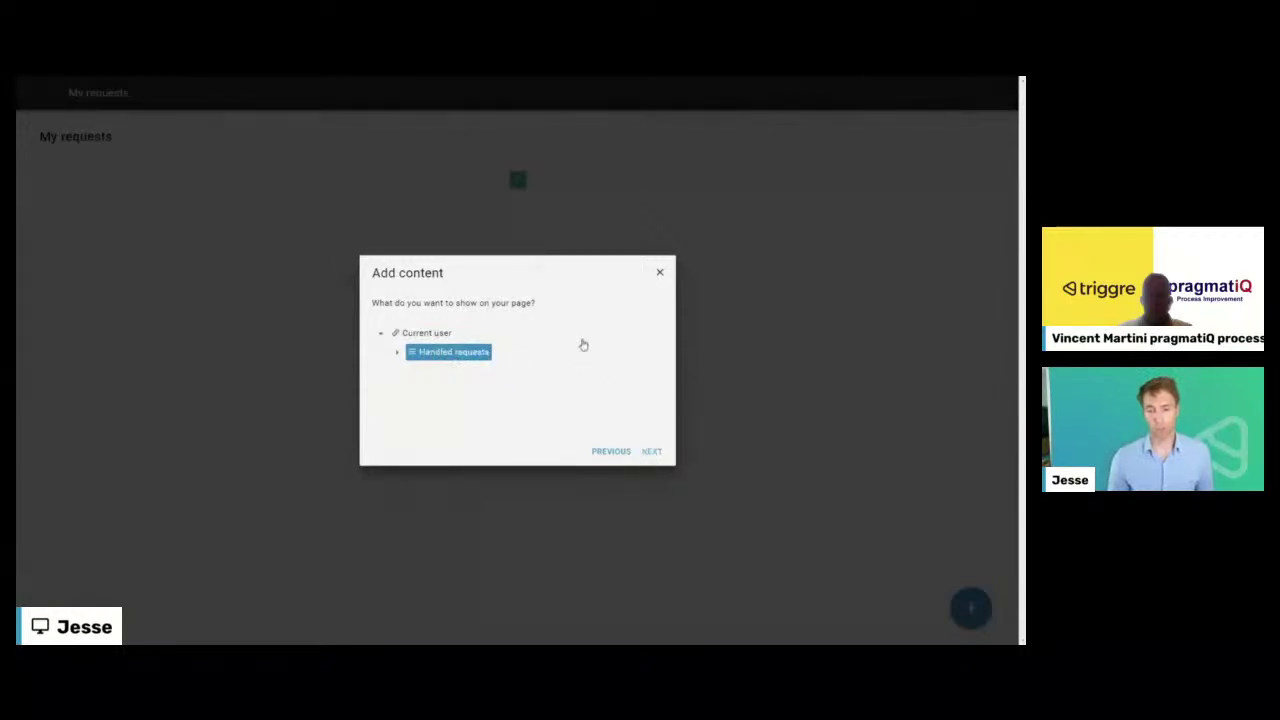
double_click(534, 350)
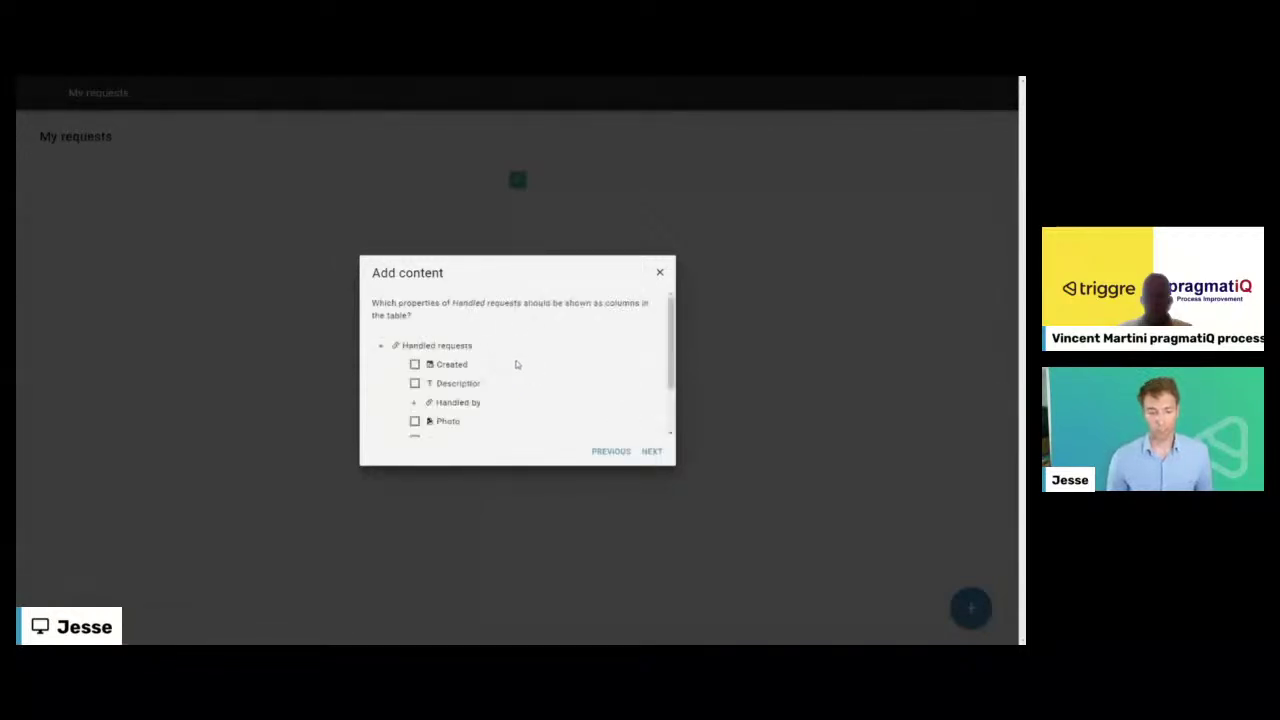
click(612, 451)
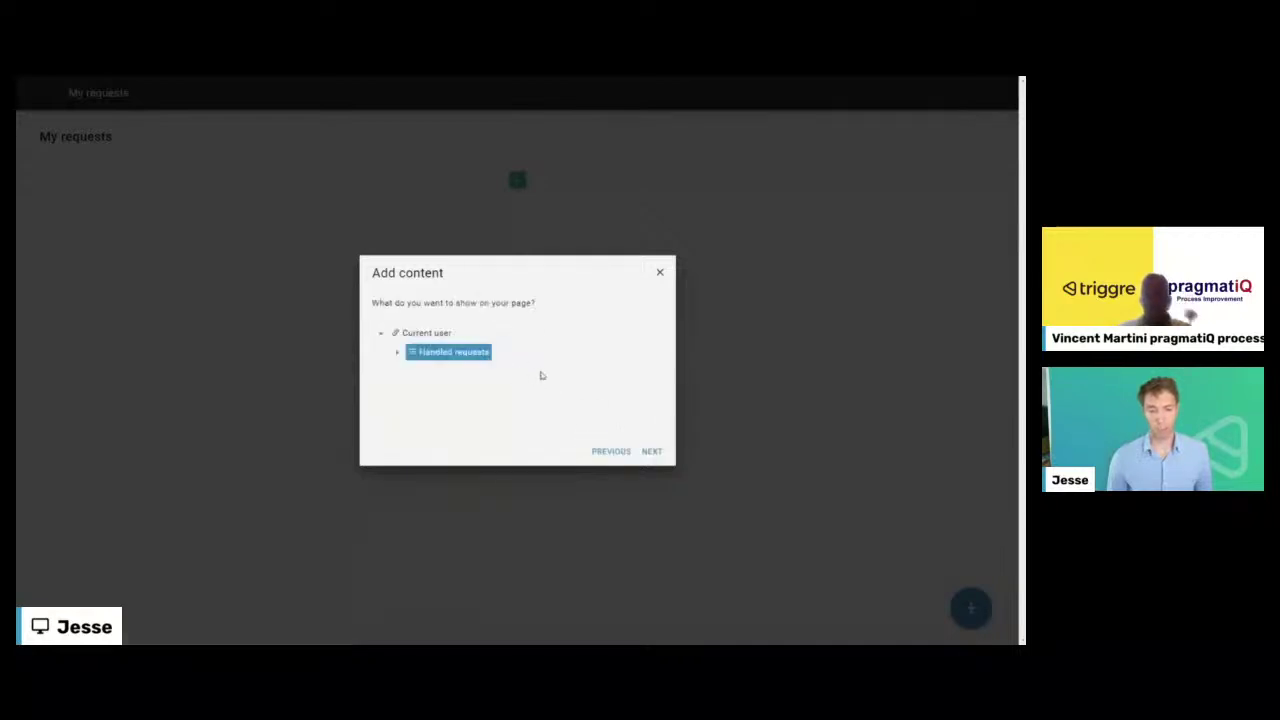
click(604, 453)
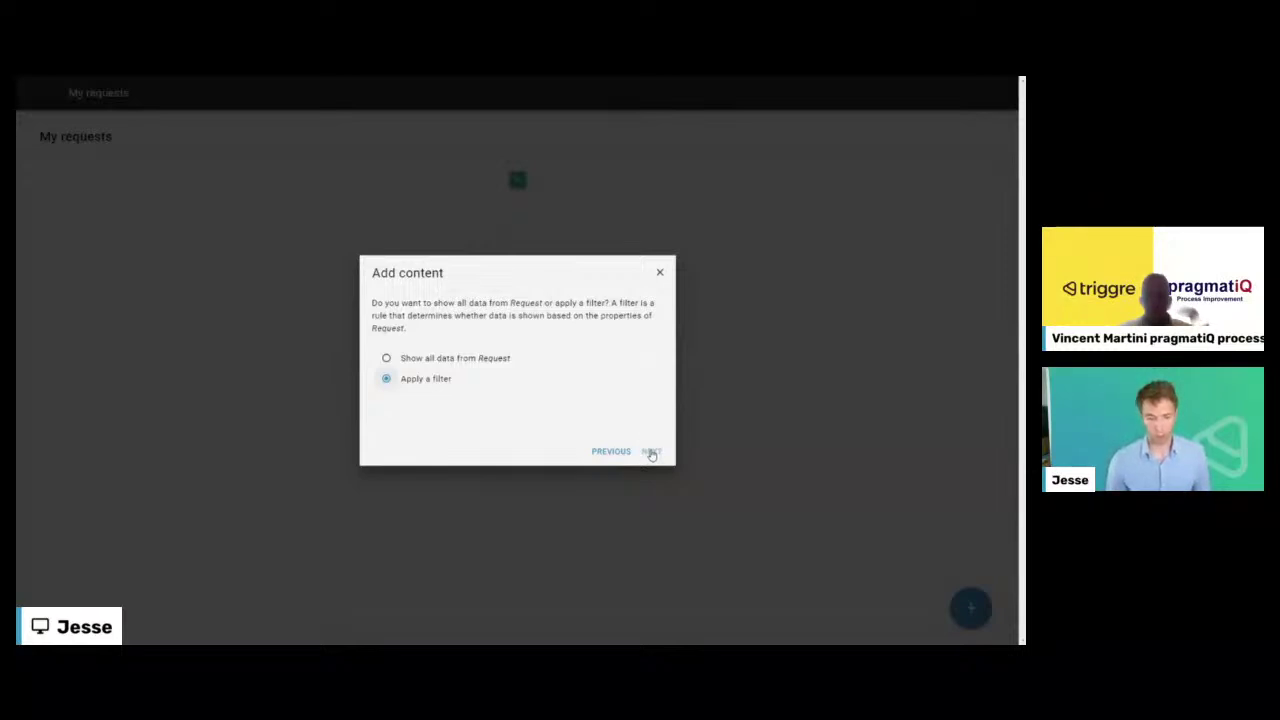
- Filter the table's requests so Handled by equals the current user
click(500, 357)
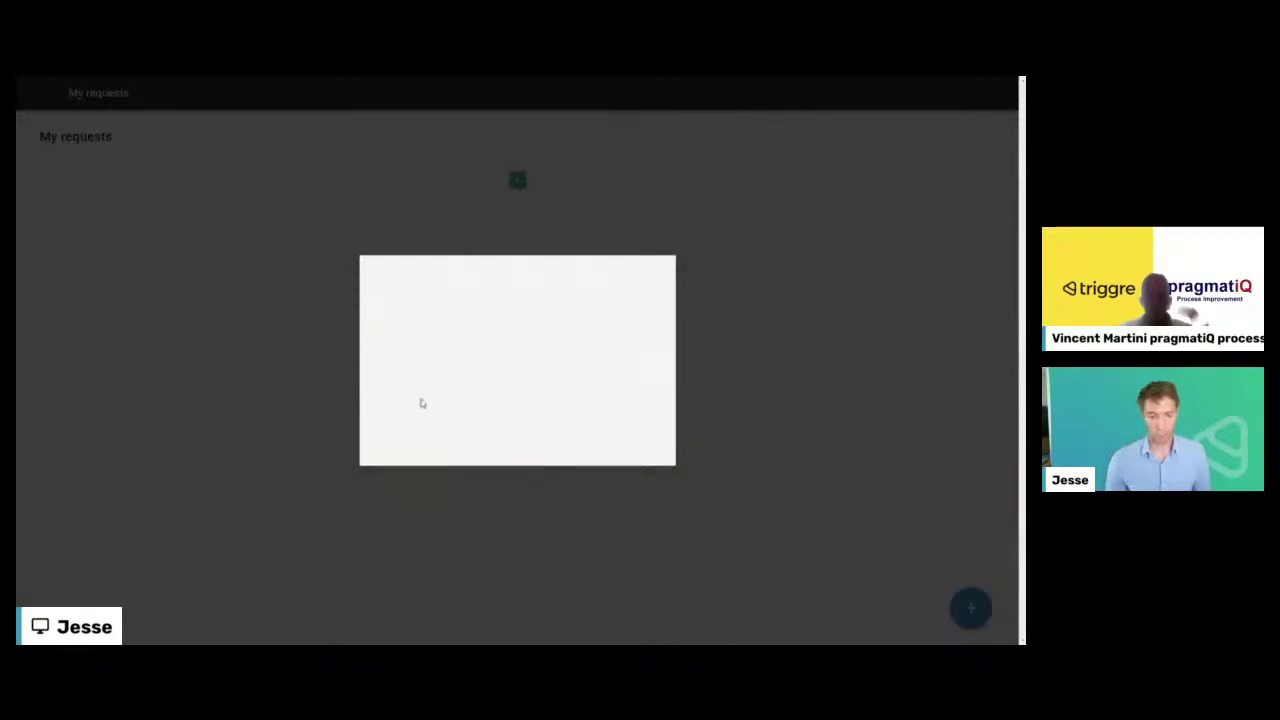
click(612, 340)
click(649, 451)
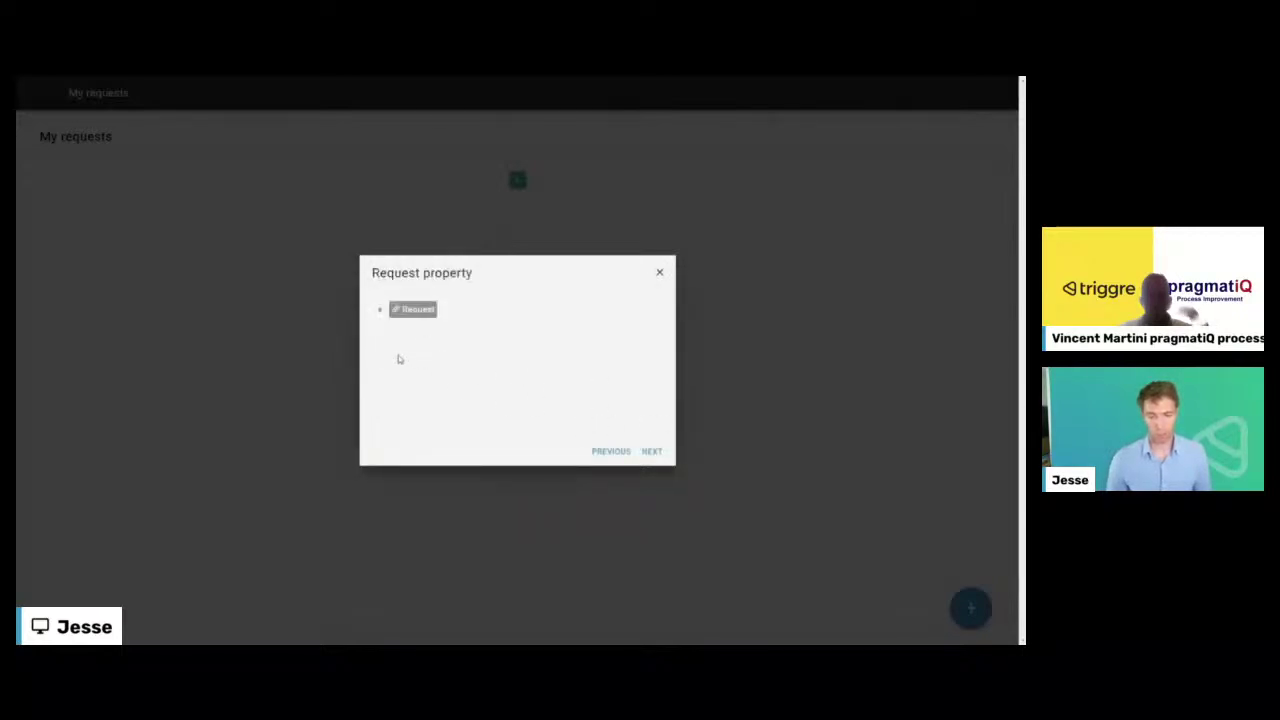
click(380, 310)
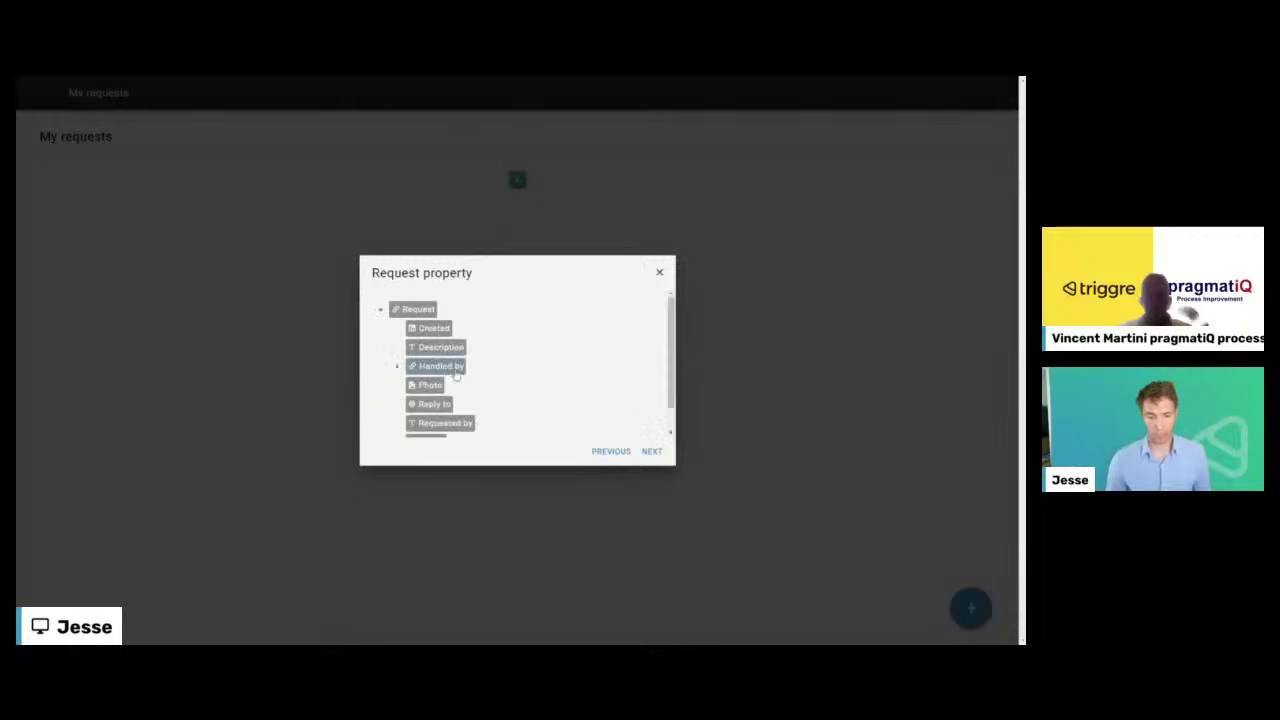
click(651, 451)
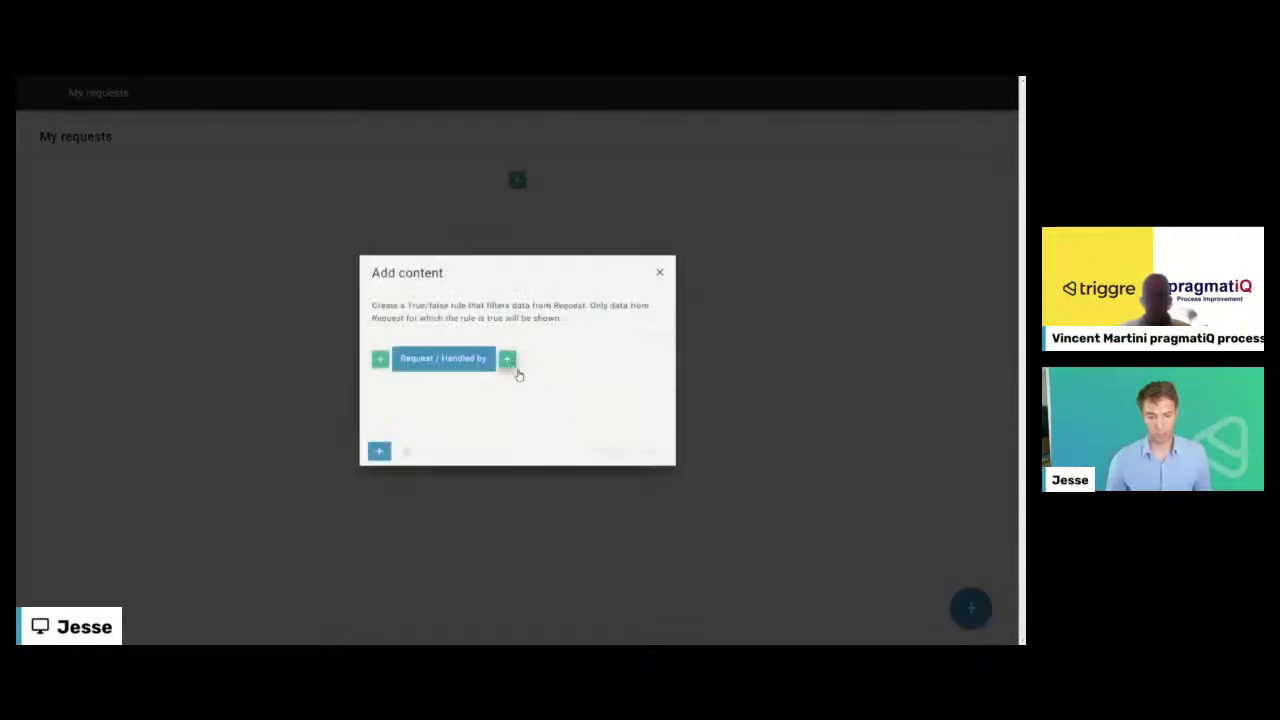
click(517, 370)
click(420, 330)
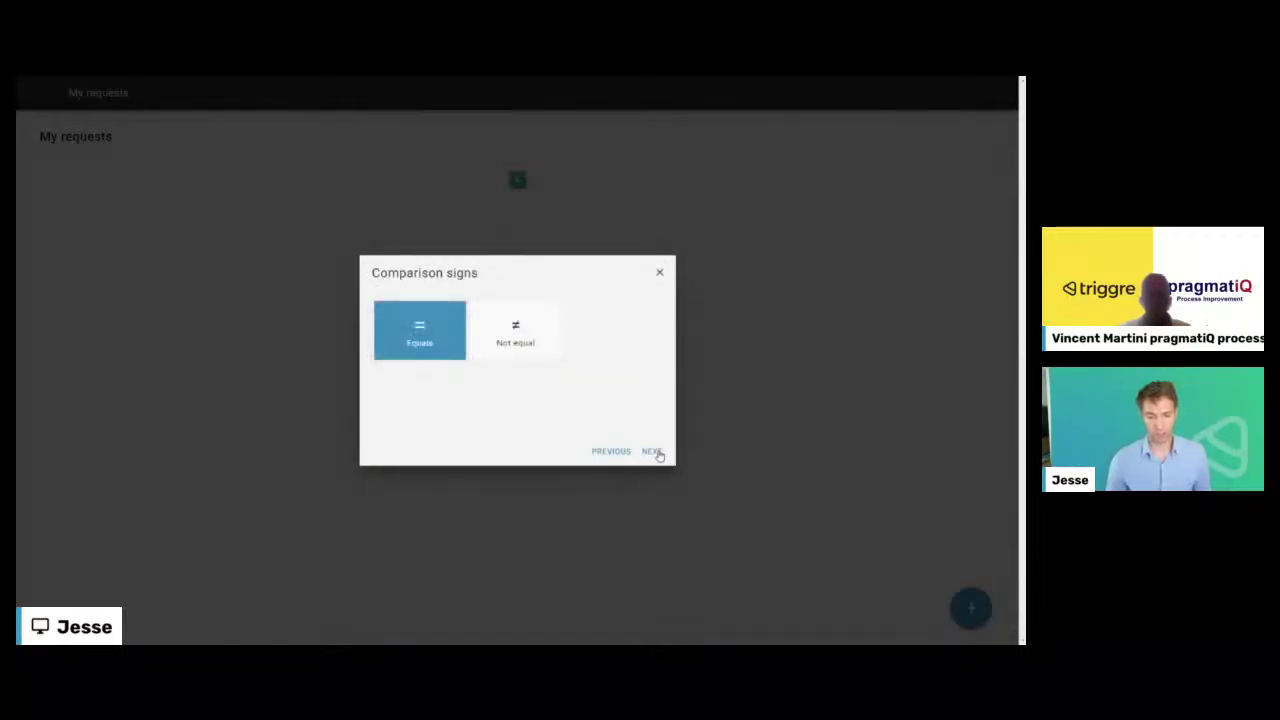
click(651, 451)
click(478, 359)
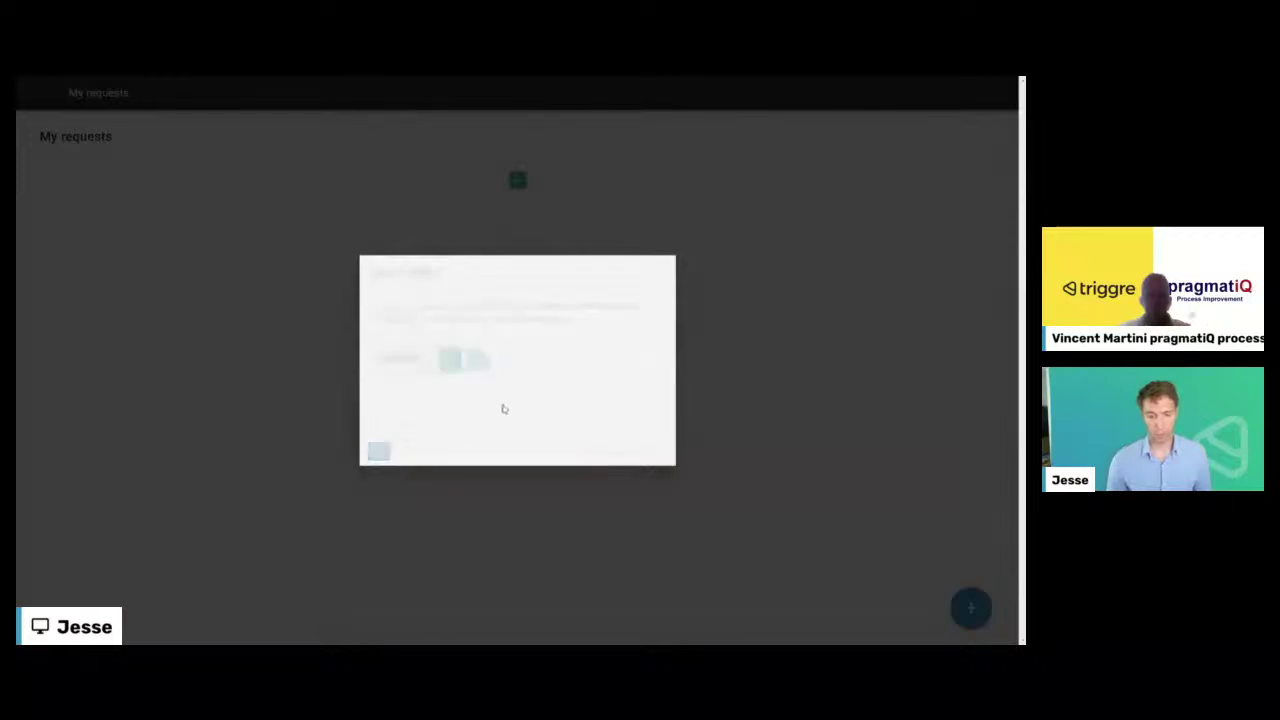
click(434, 350)
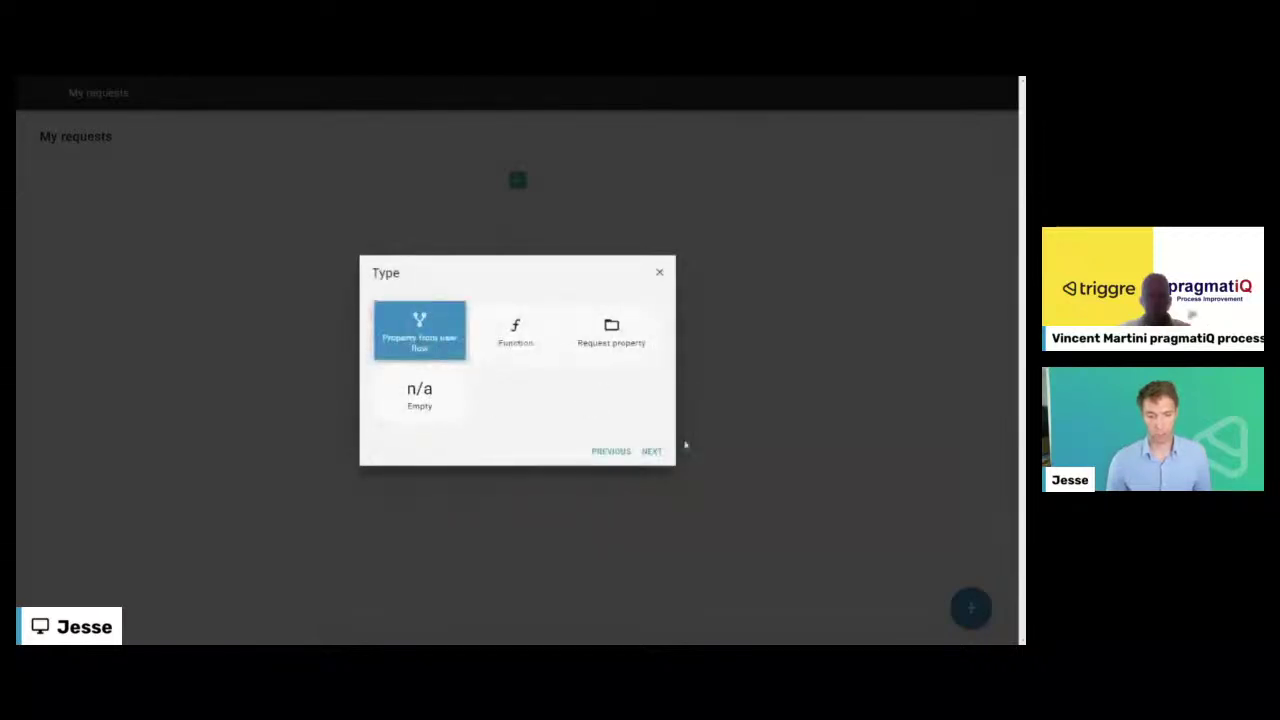
click(651, 451)
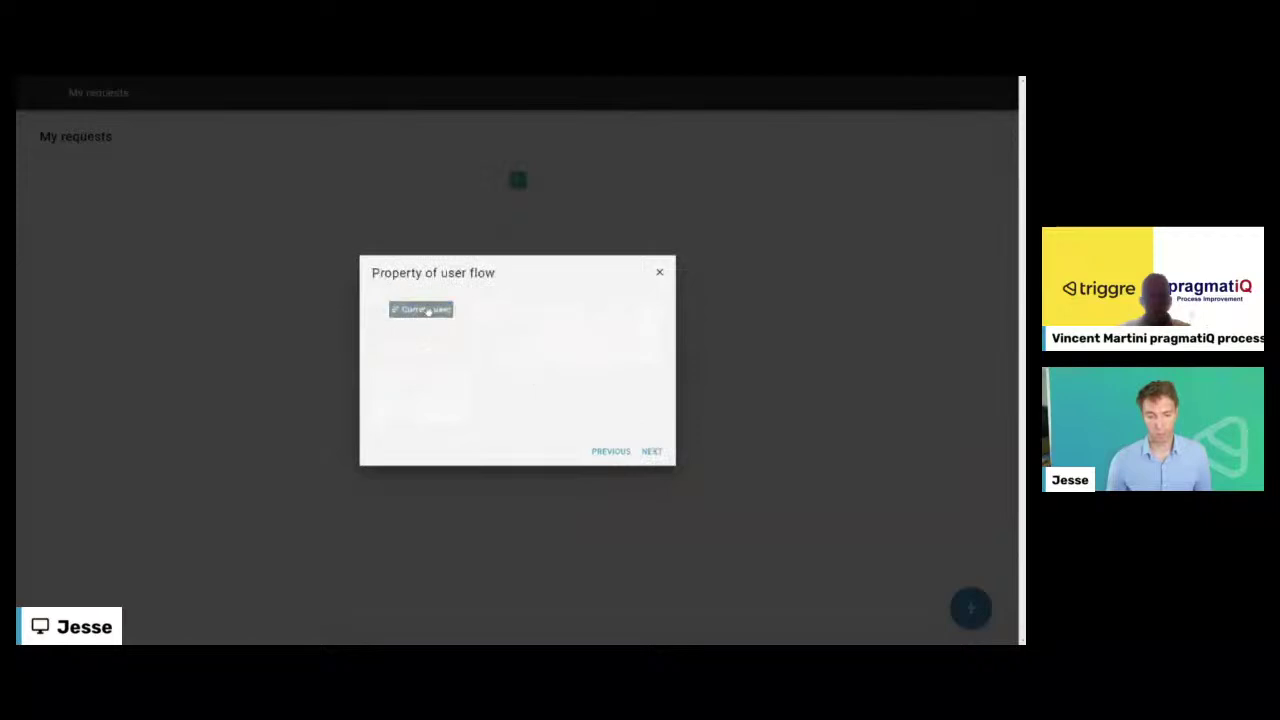
click(422, 313)
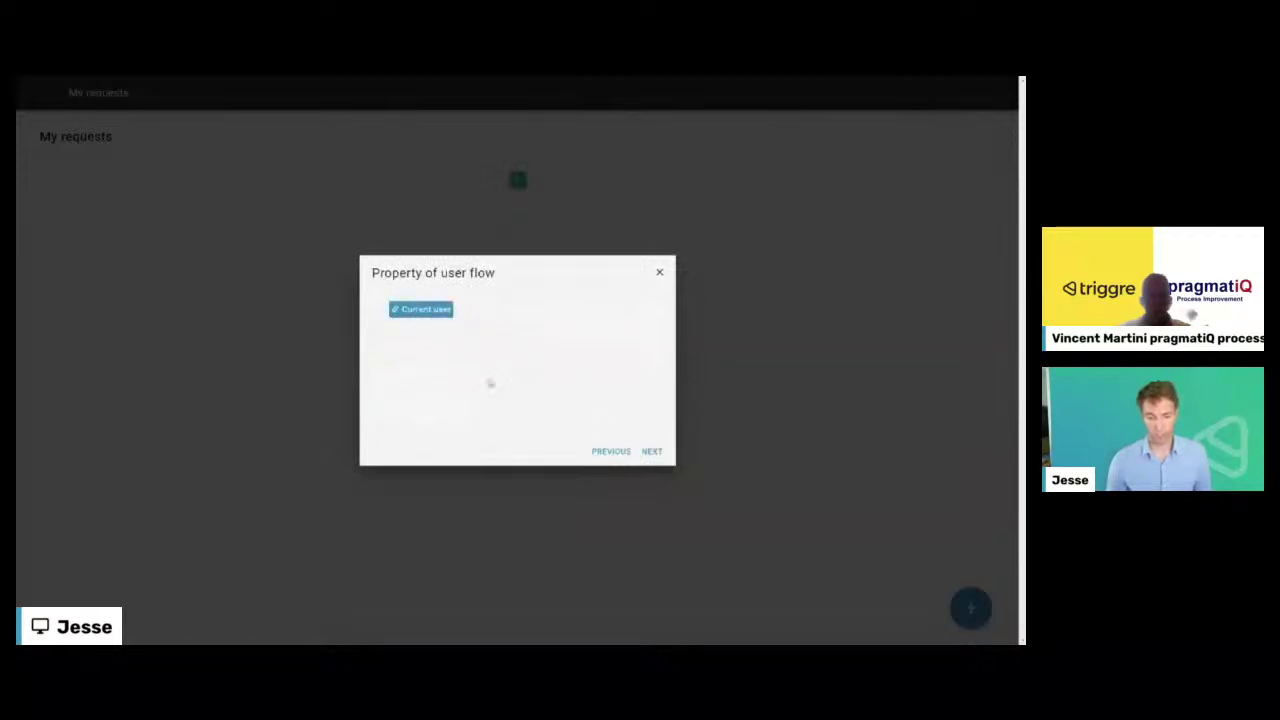
click(651, 452)
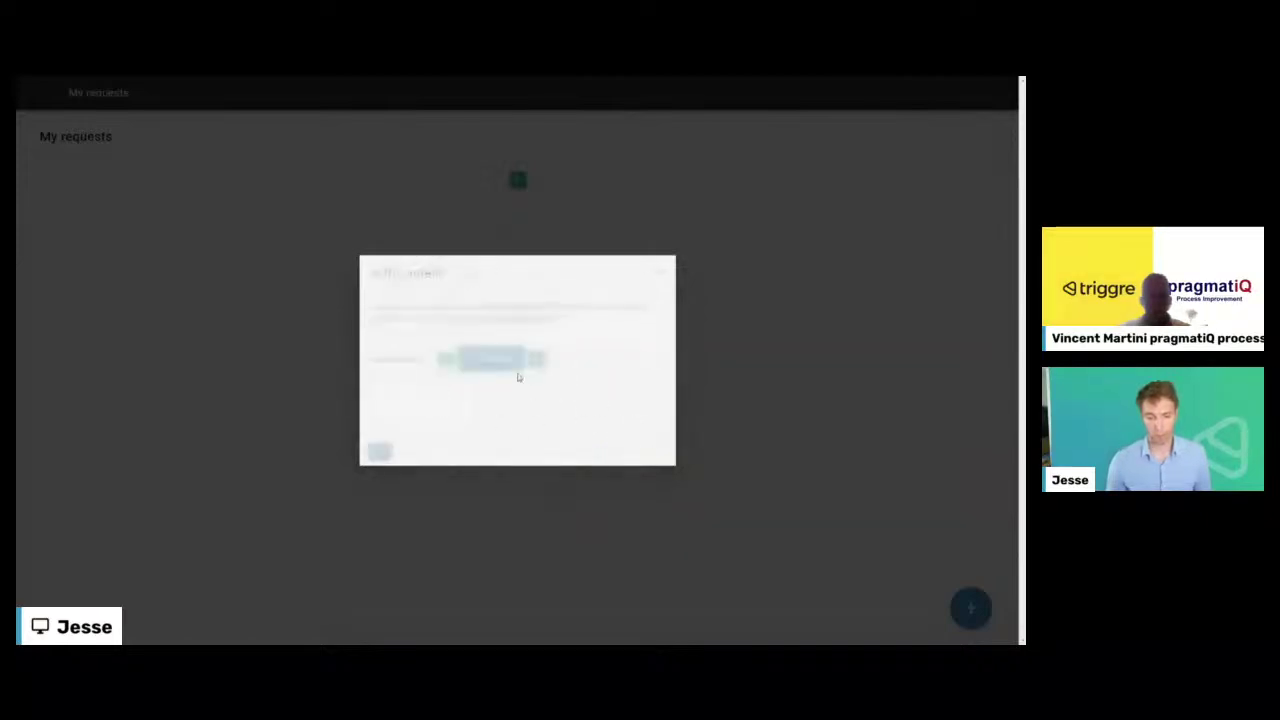
- Add an 'and' condition requiring Status to equal the specific value In progress
click(563, 358)
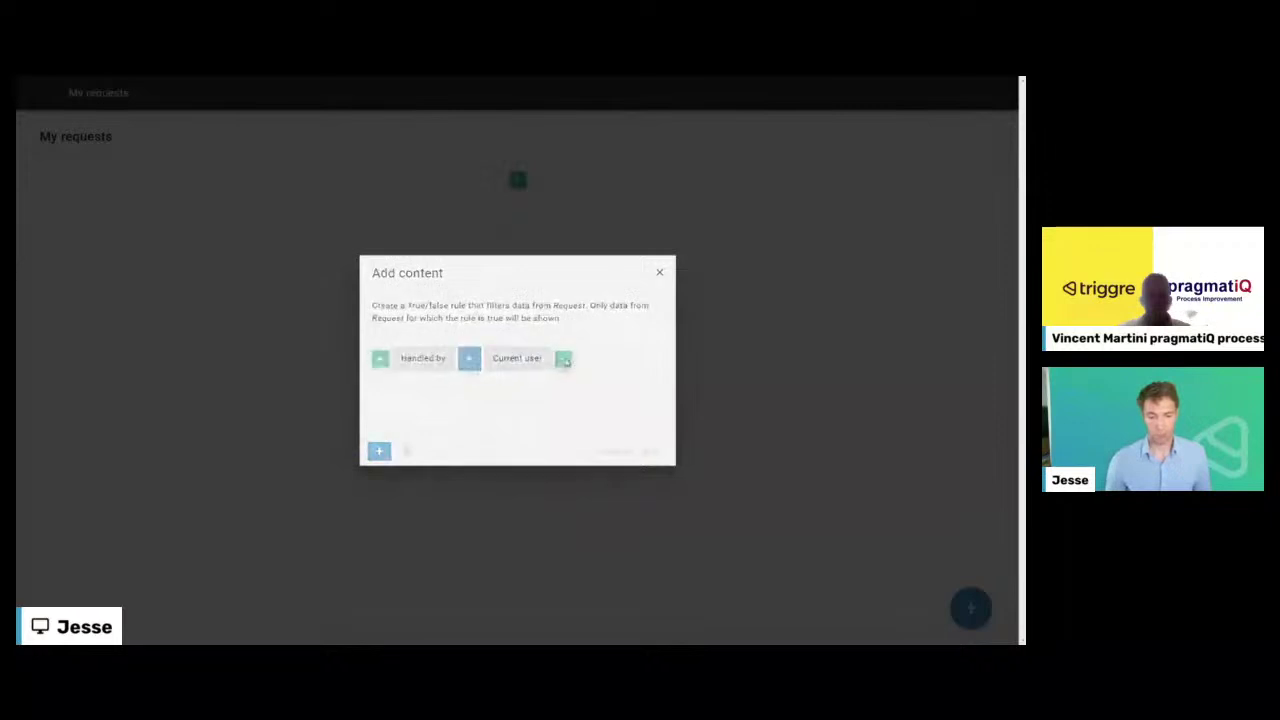
click(420, 330)
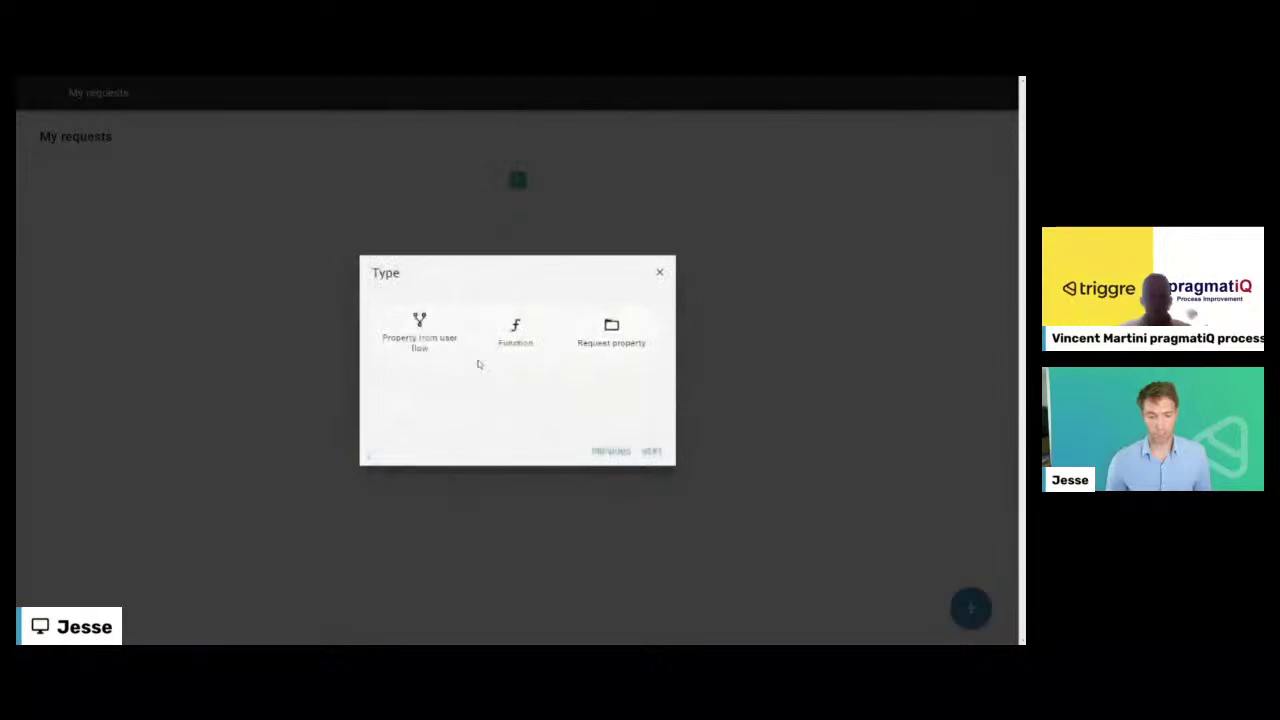
click(586, 358)
click(651, 451)
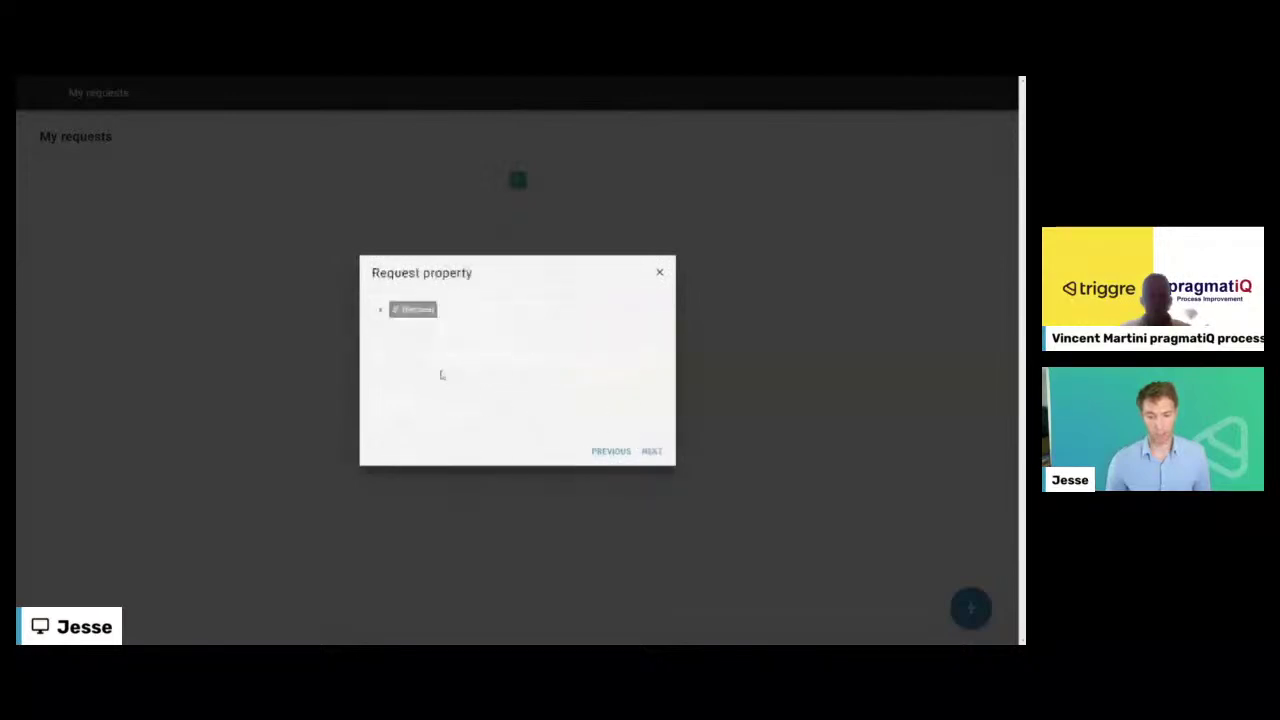
click(382, 311)
scroll(435, 415, down, 2)
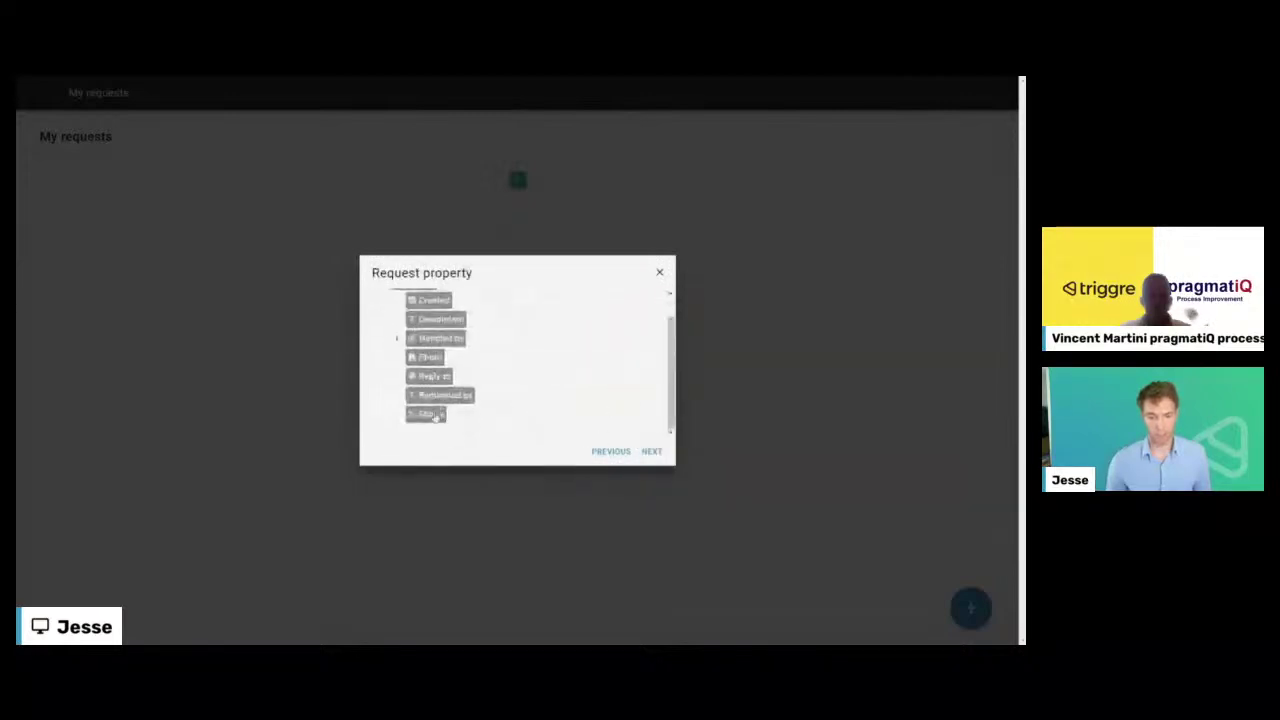
click(649, 452)
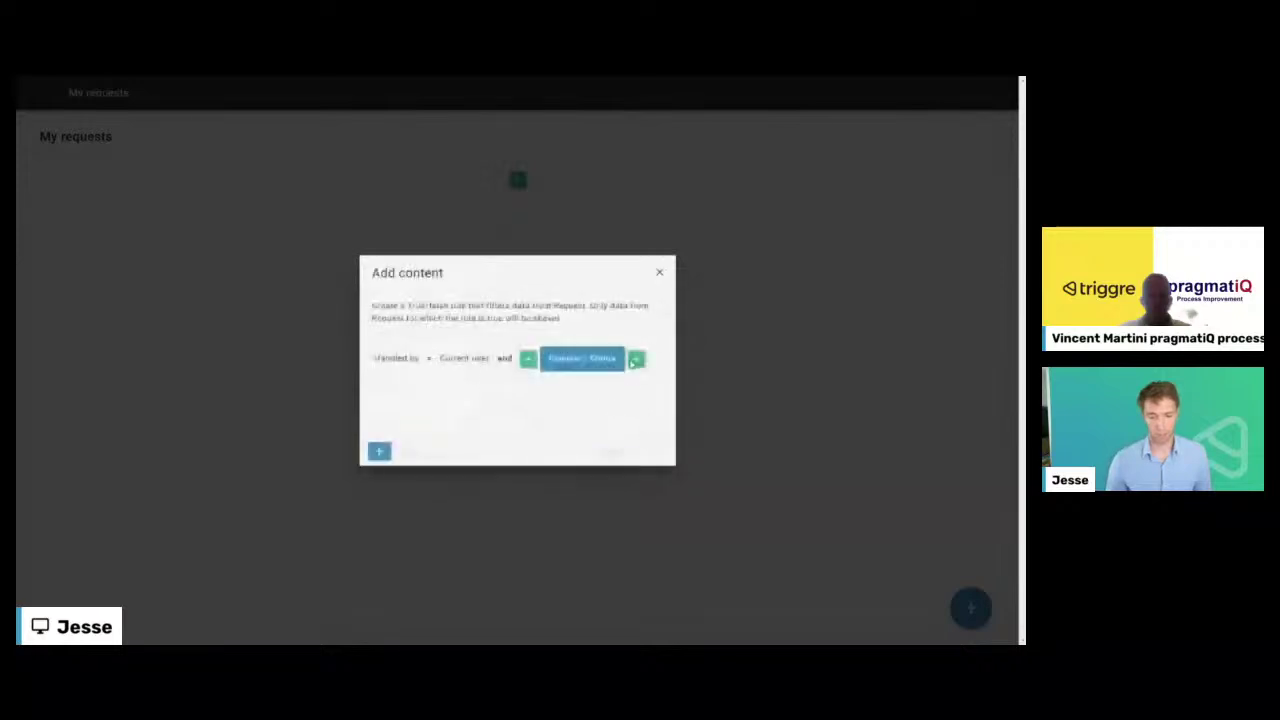
click(516, 340)
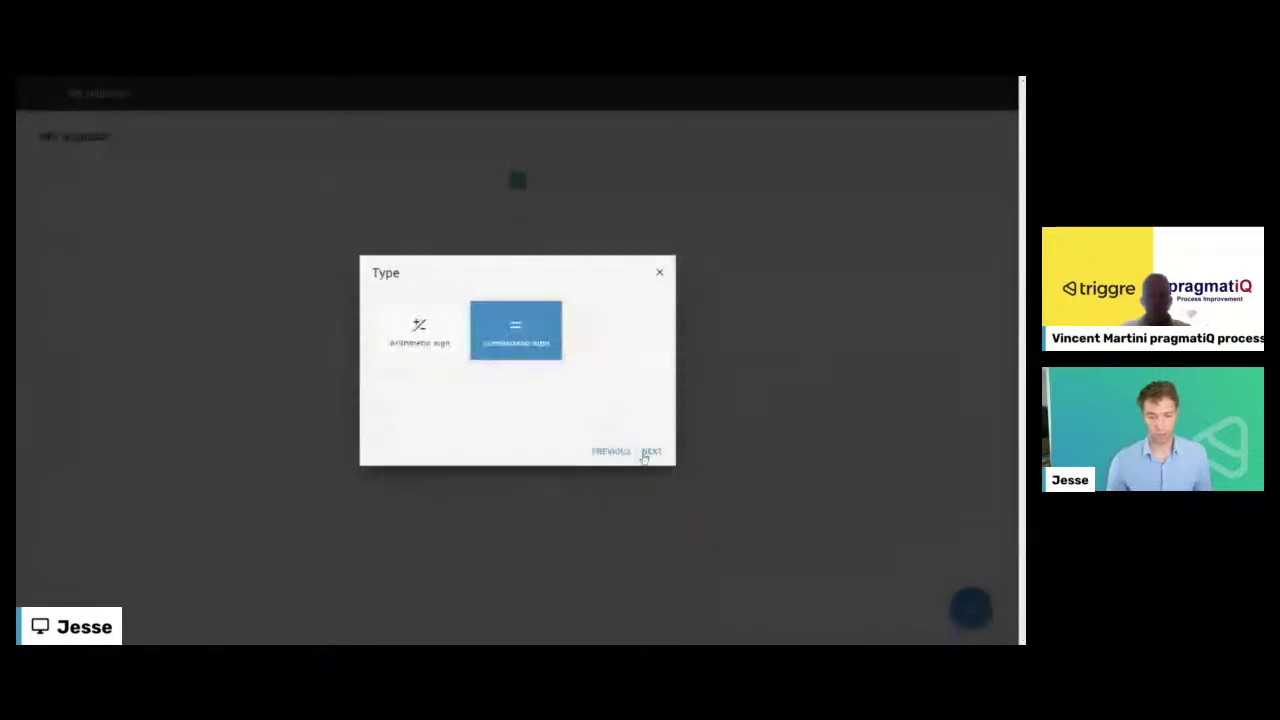
click(649, 451)
click(447, 348)
click(649, 451)
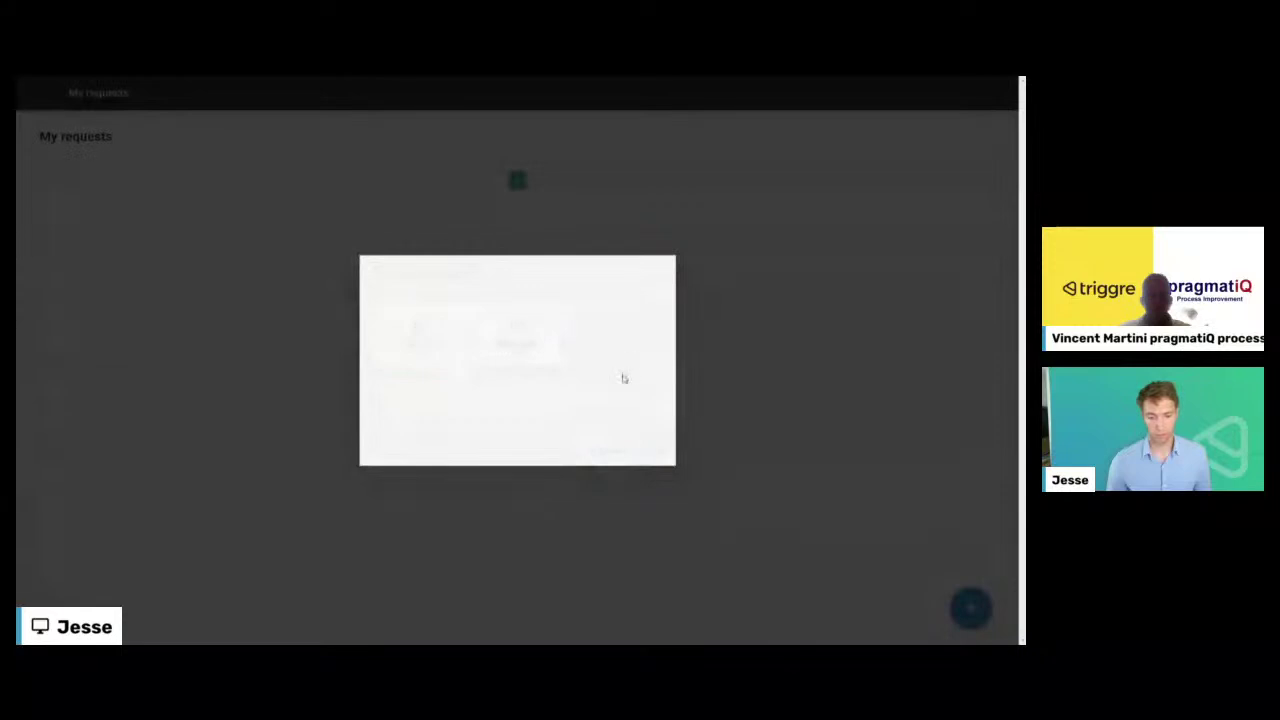
click(607, 360)
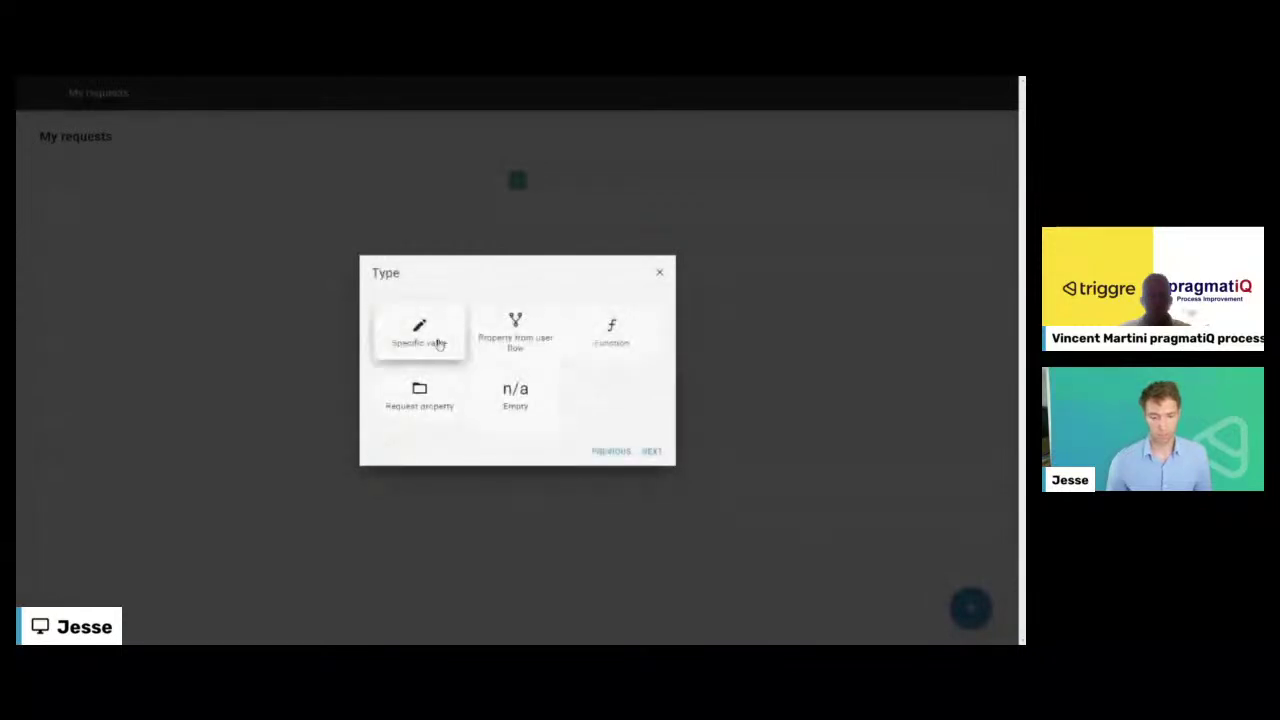
click(437, 340)
click(649, 452)
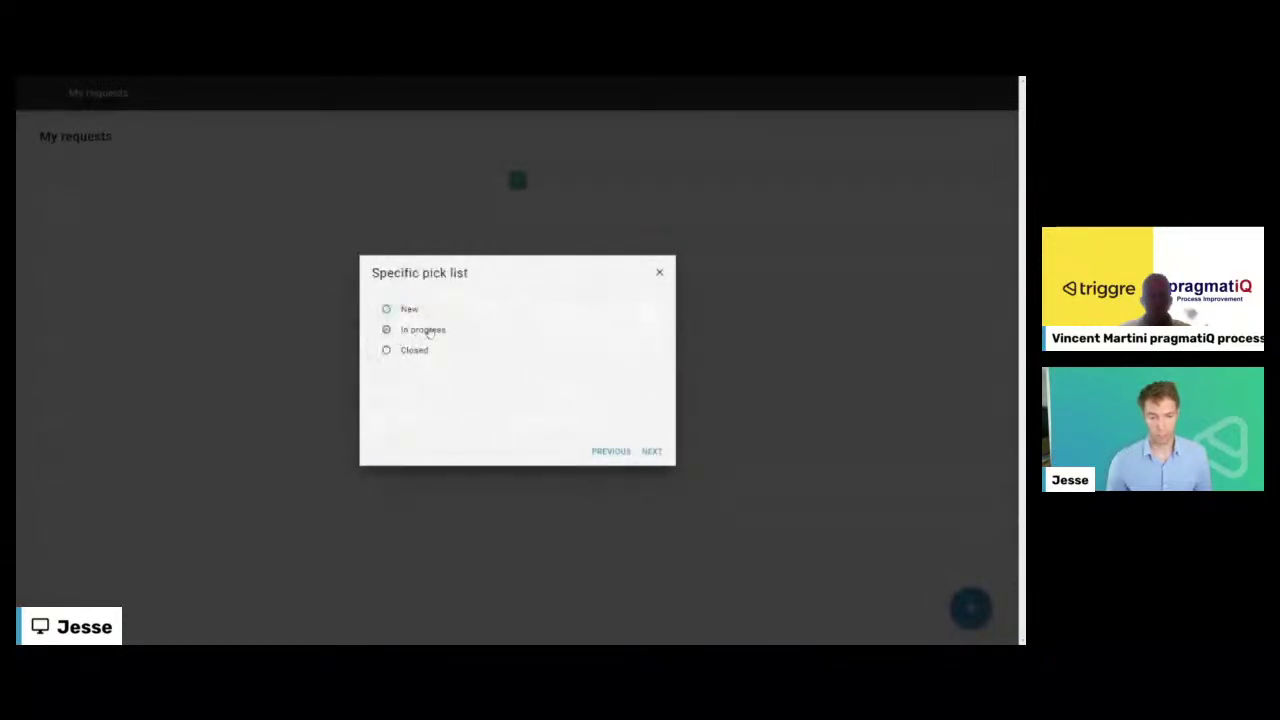
click(652, 452)
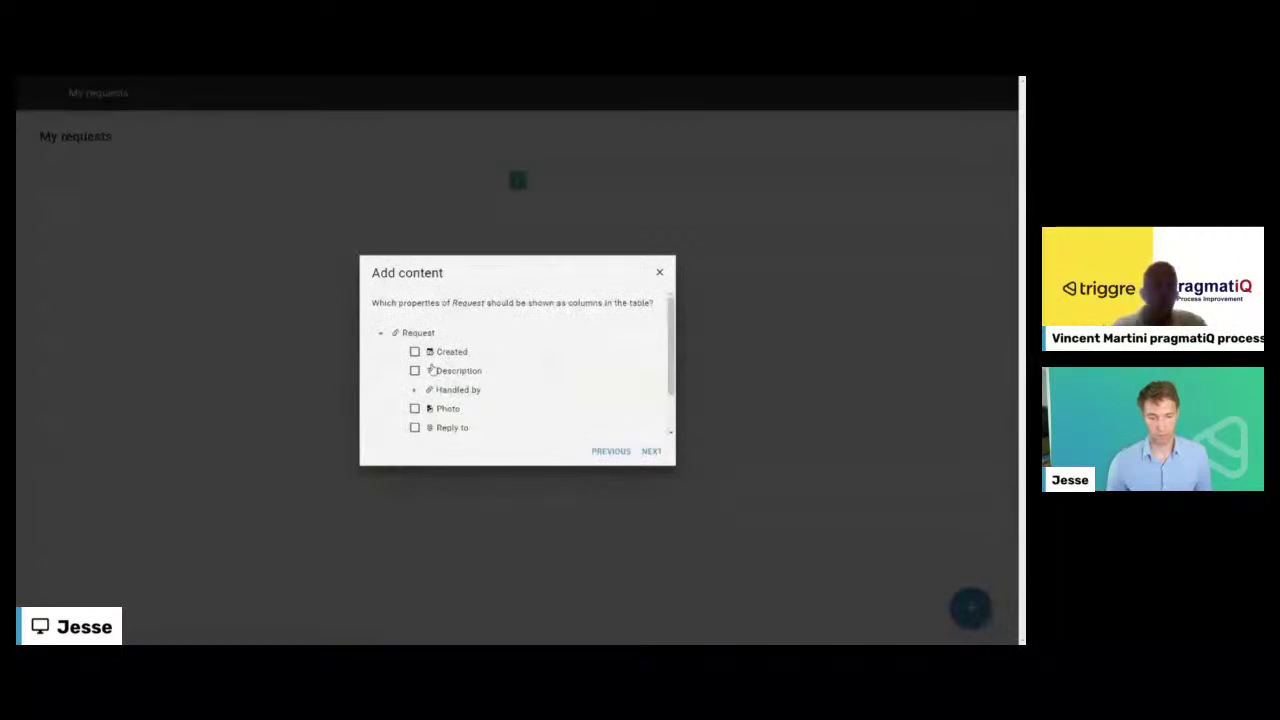
- Add Created, Description, Photo and Requested by as columns with default headers
click(438, 353)
click(432, 371)
scroll(447, 362, down, 1)
click(449, 359)
click(458, 398)
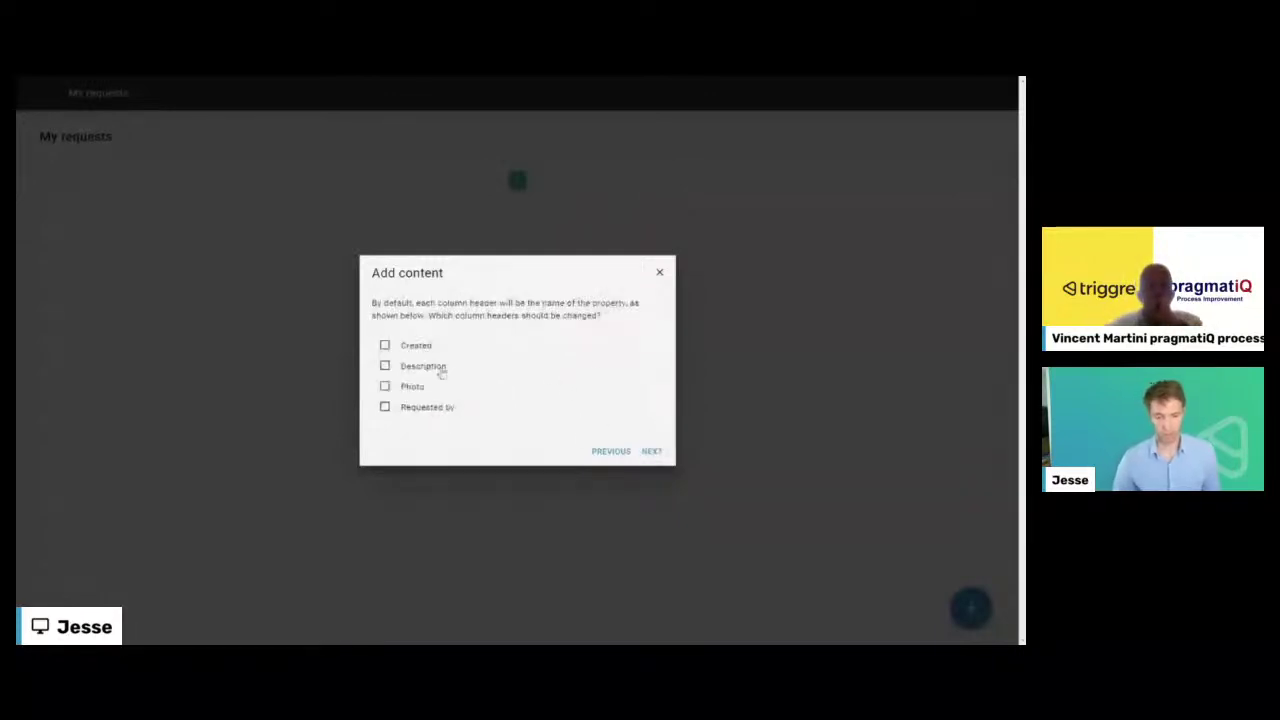
click(652, 451)
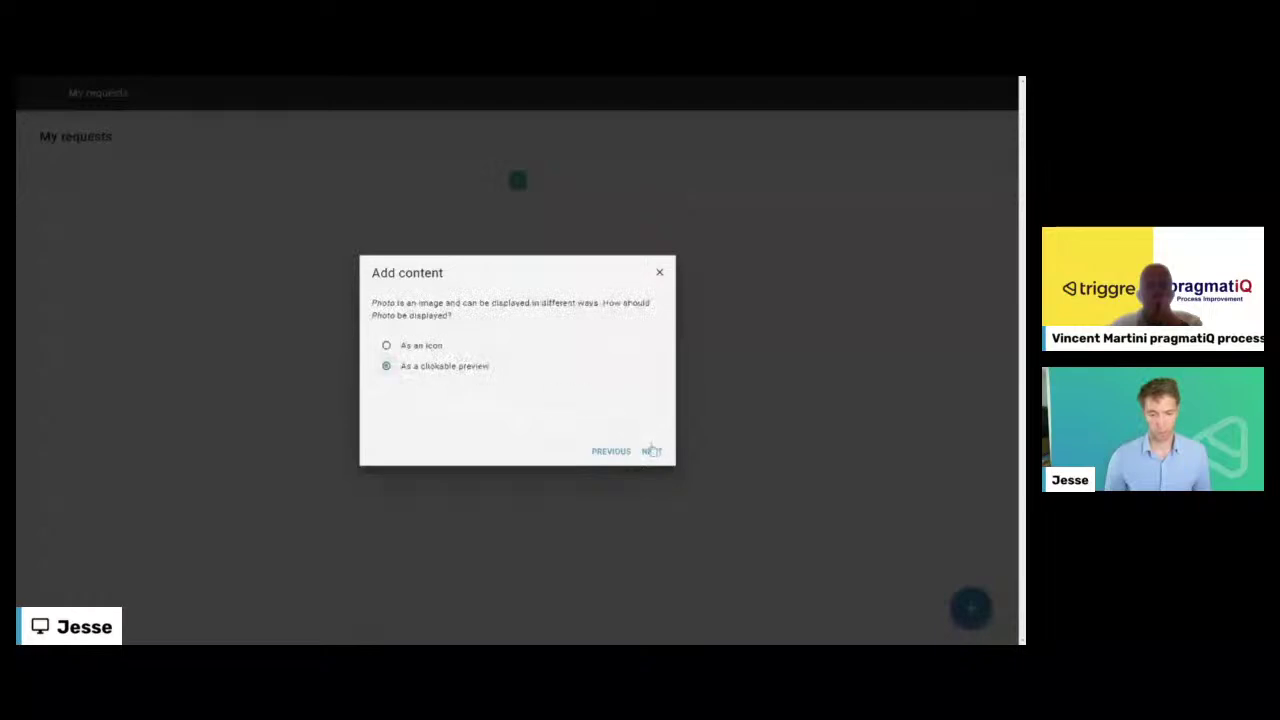
- Show photos as clickable previews, sort Created largest to smallest, and disable downloads
click(651, 451)
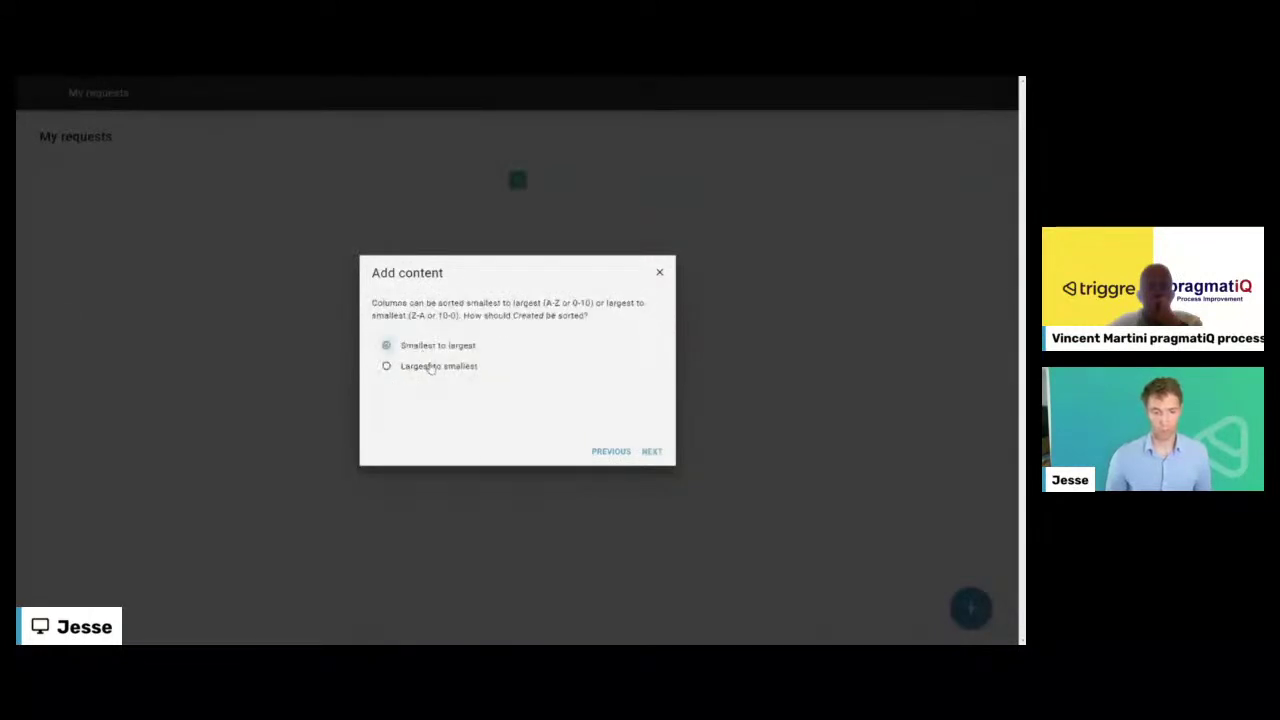
click(431, 367)
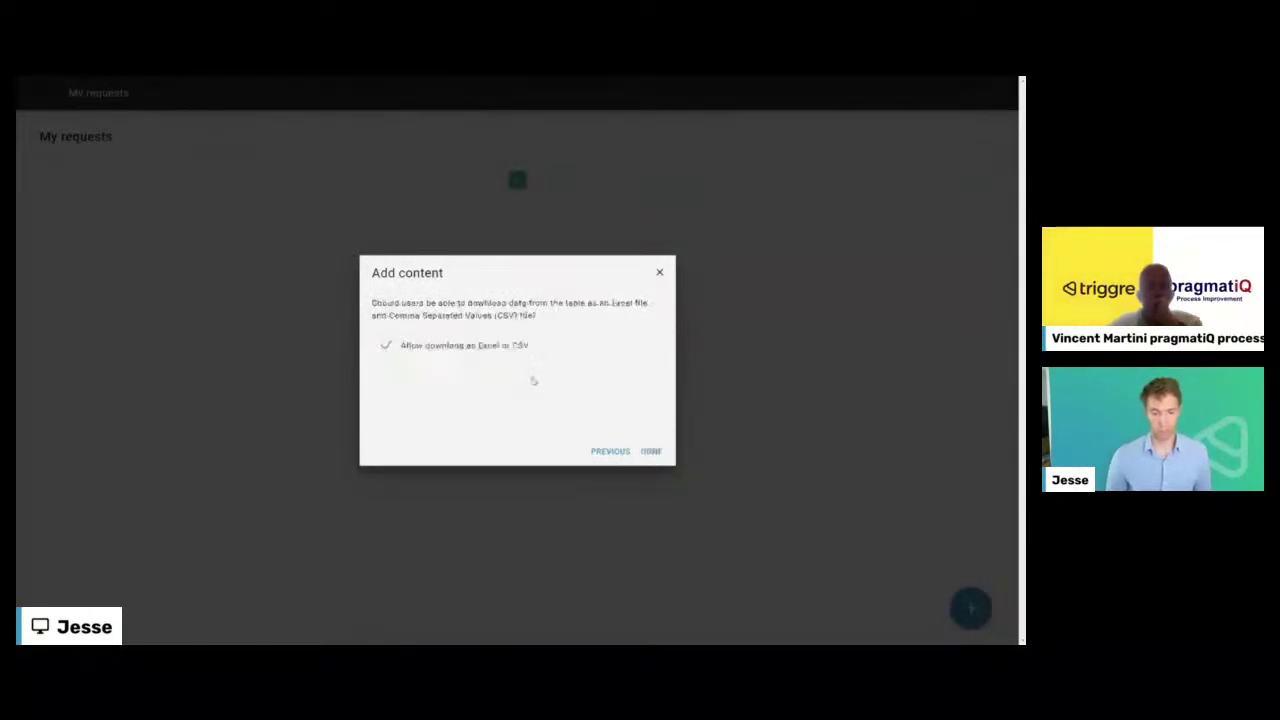
click(503, 349)
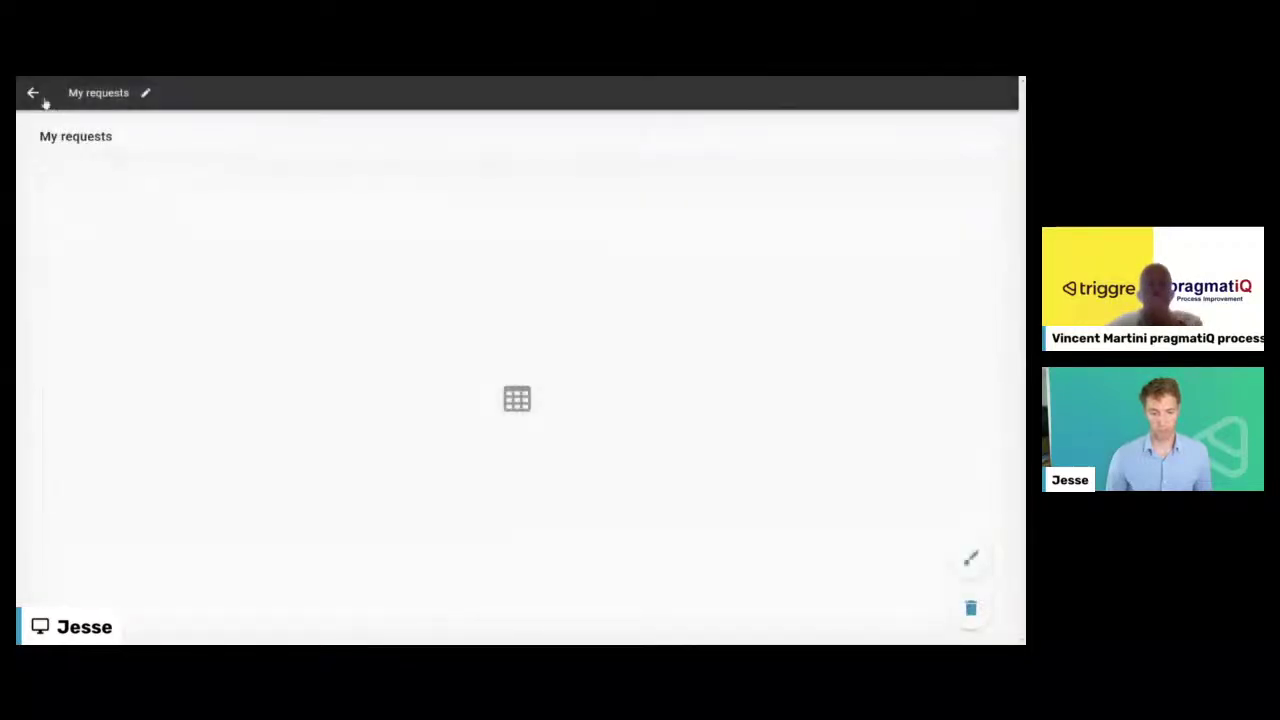
- After My requests, add an 'Answer' button acting on the selected request, leading to a new Answer page
click(34, 94)
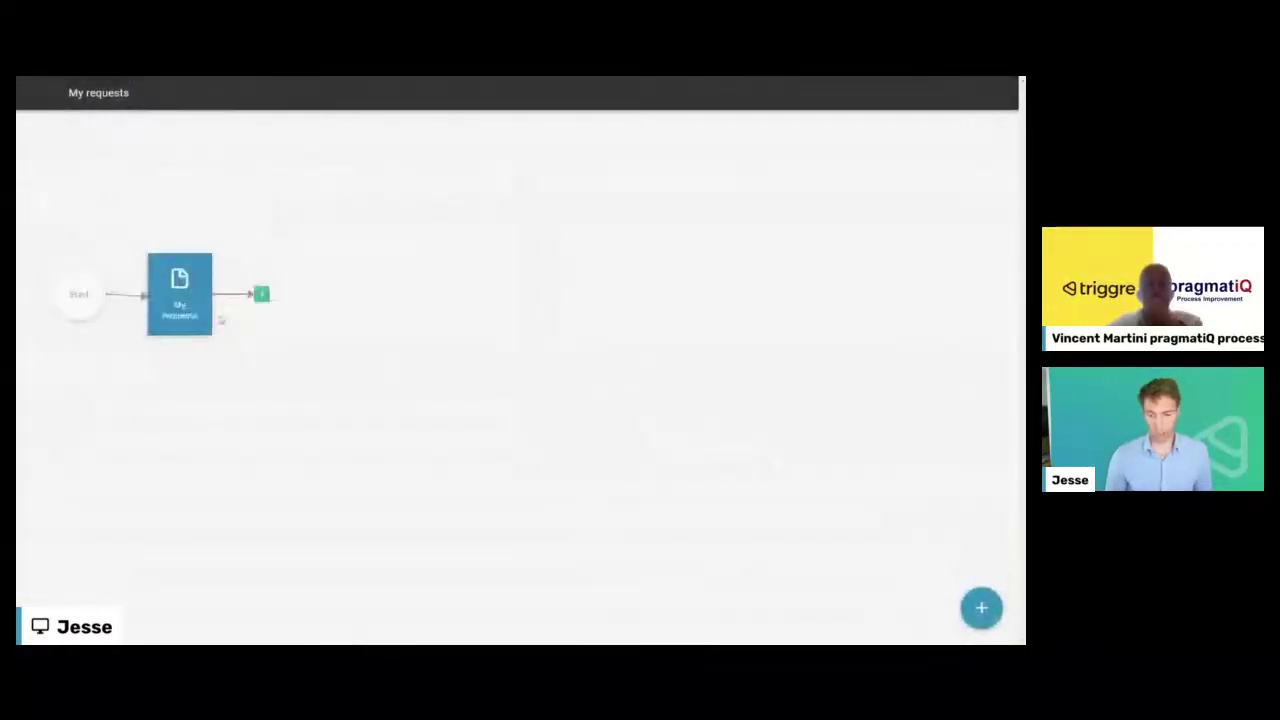
click(261, 294)
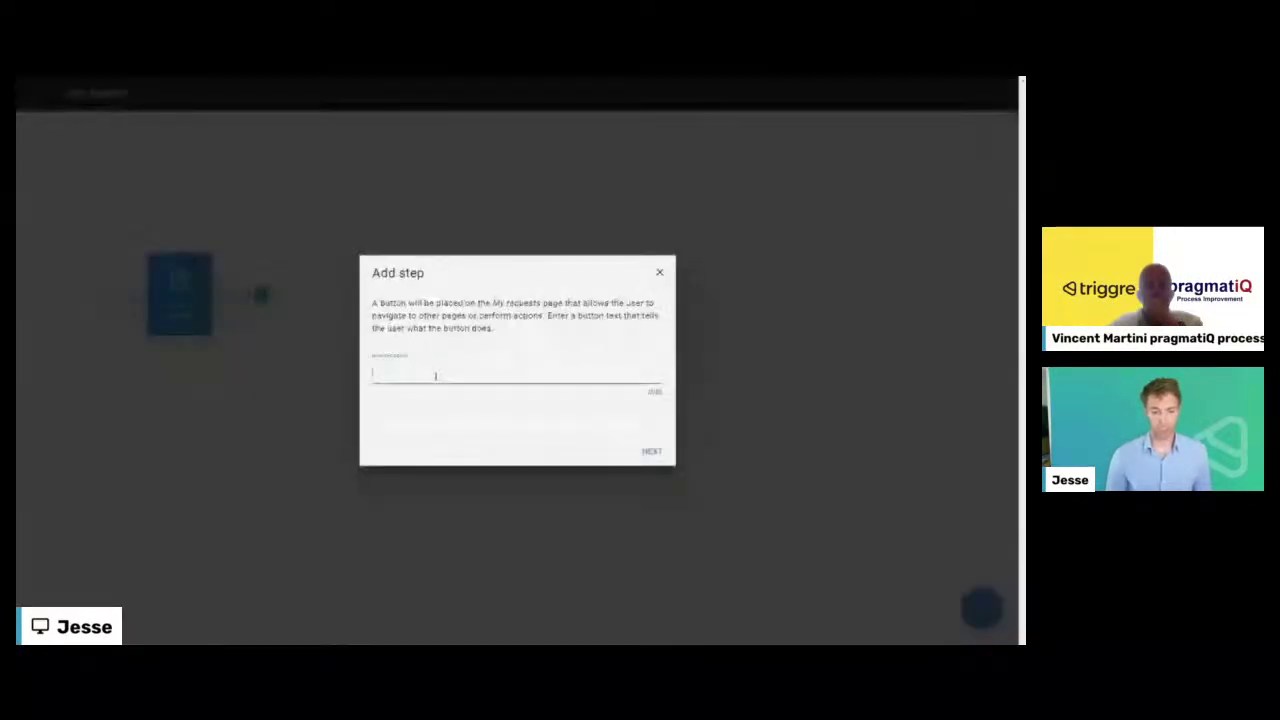
text(Answ)
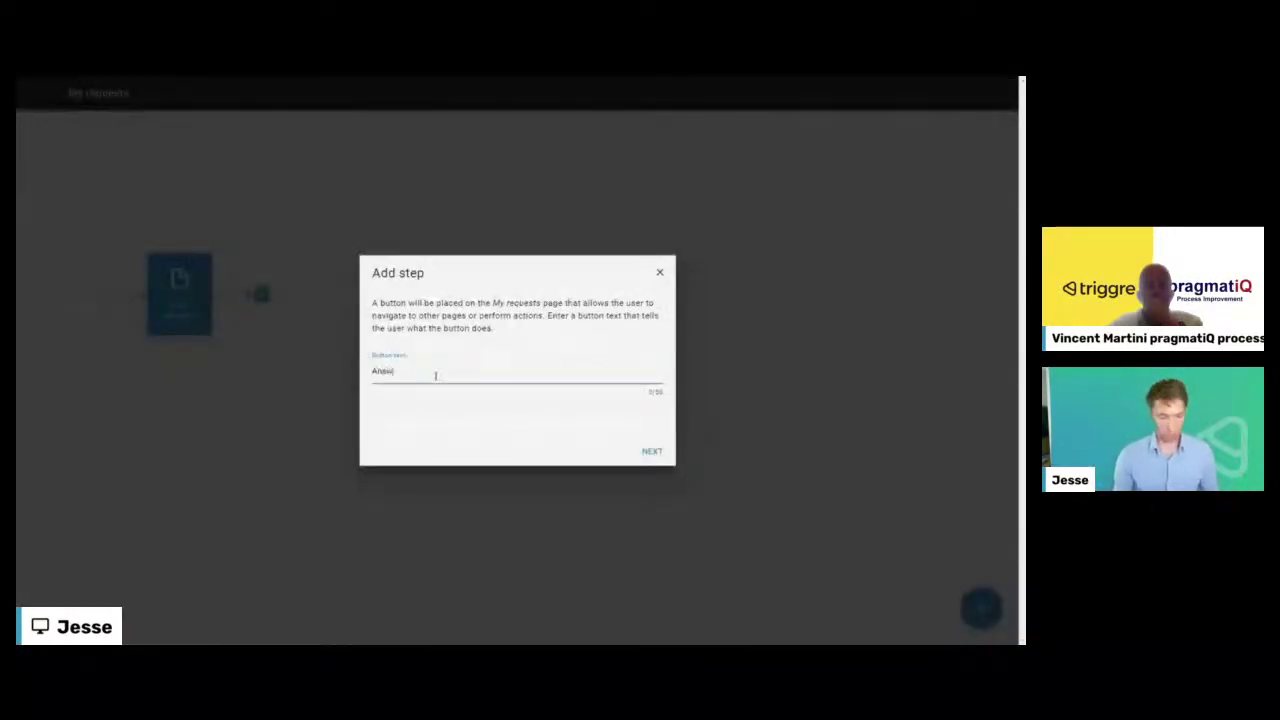
text(er)
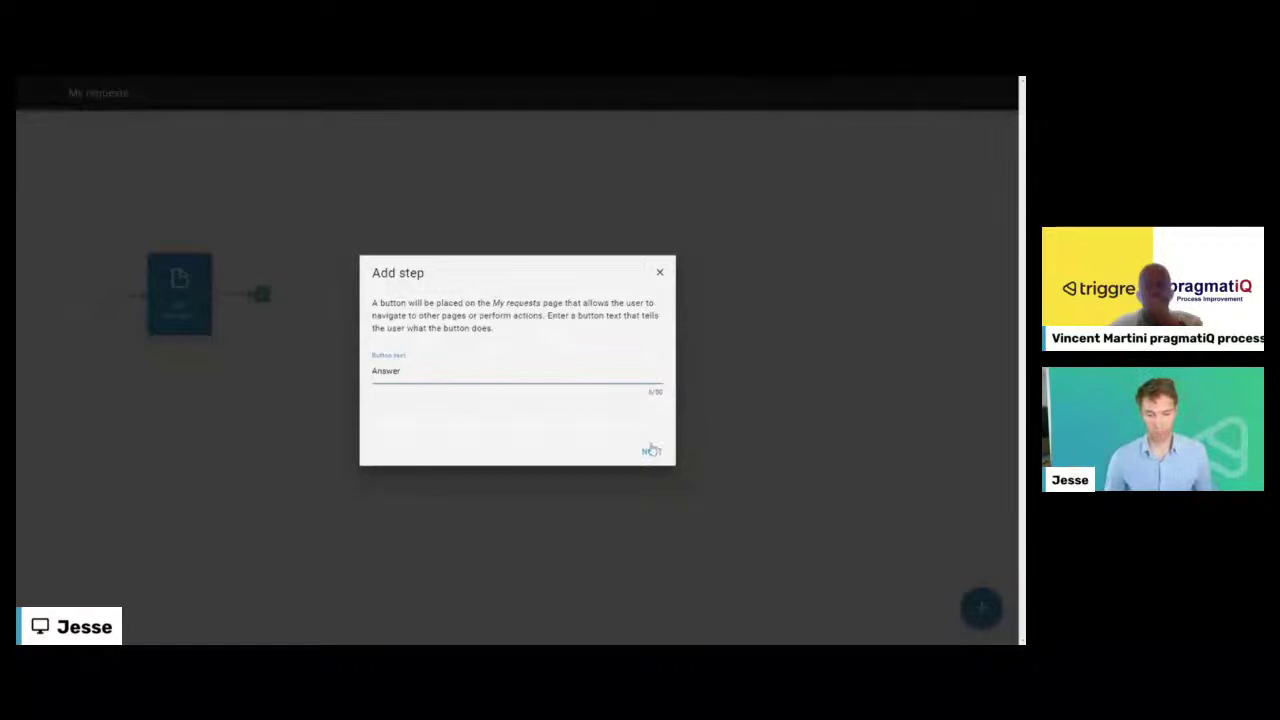
click(651, 451)
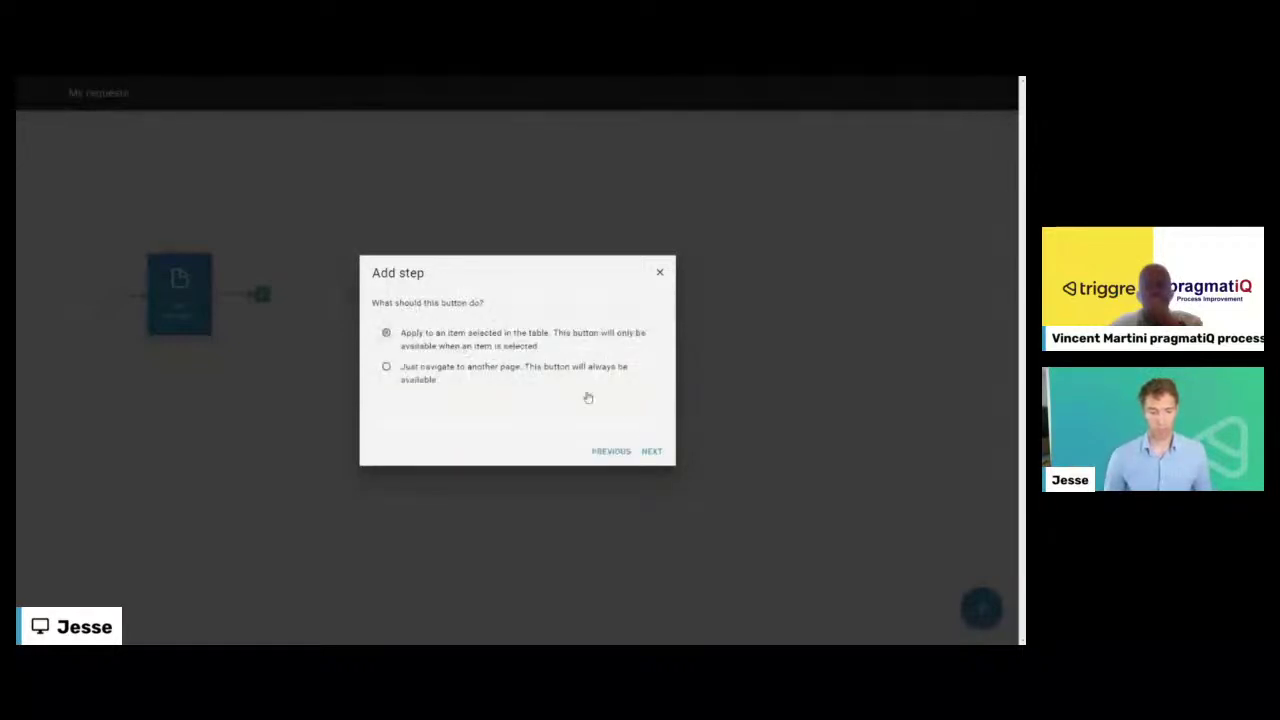
click(651, 453)
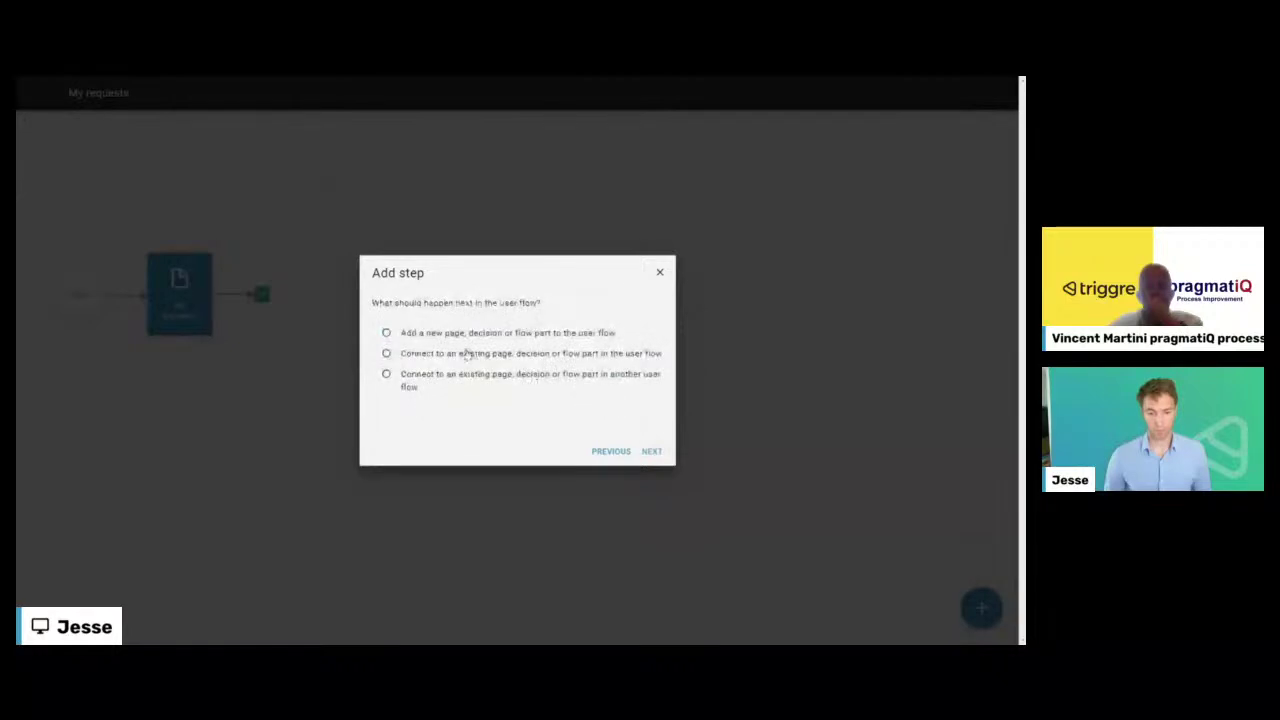
click(651, 451)
click(611, 364)
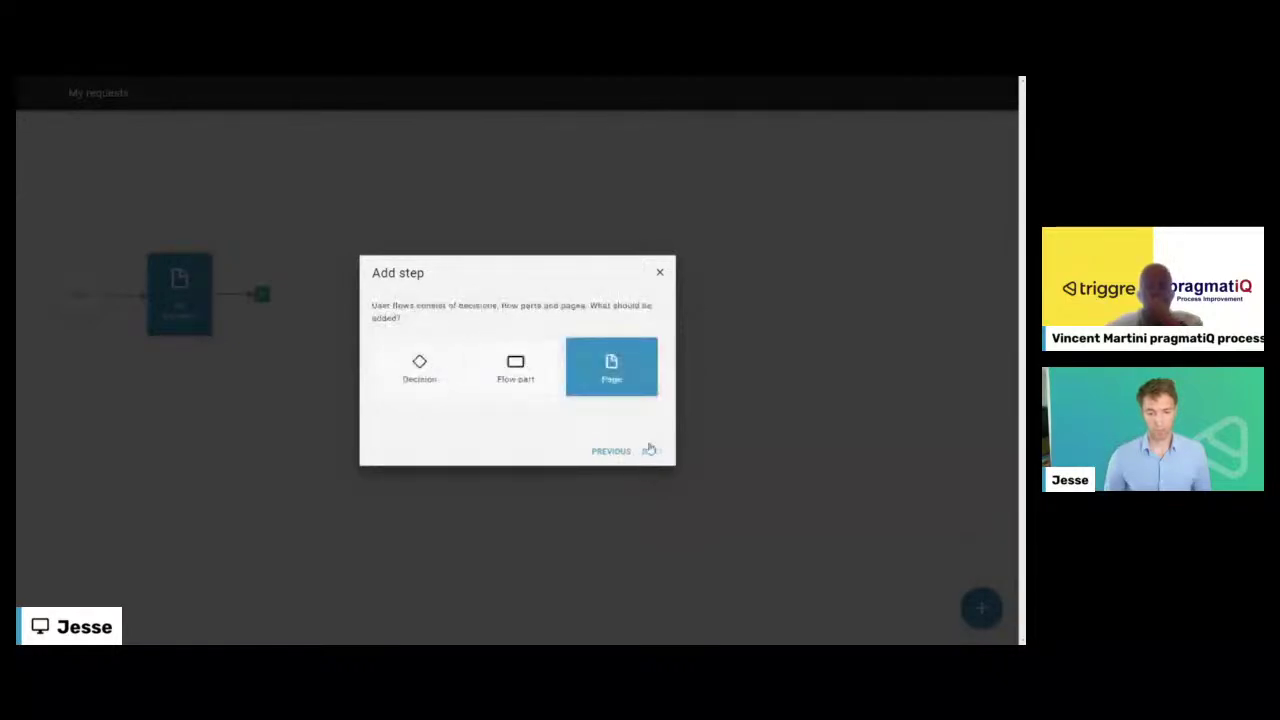
click(651, 451)
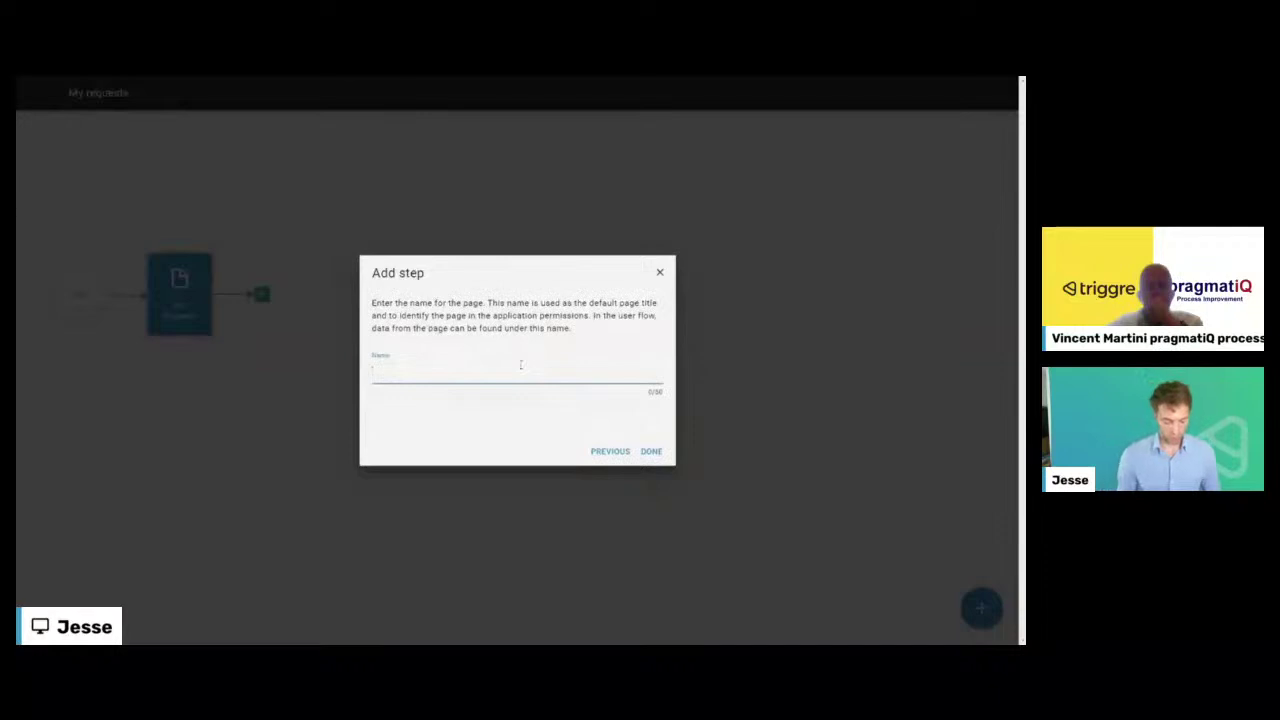
text(Apnwer)
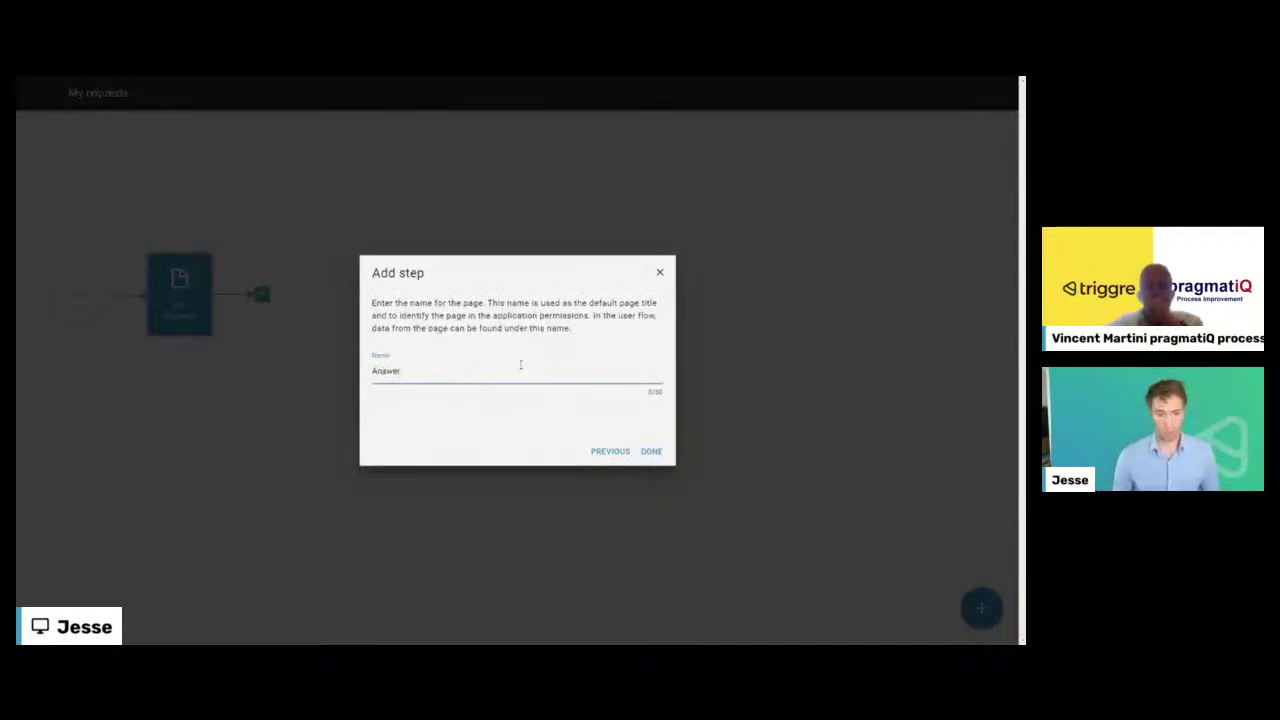
click(650, 451)
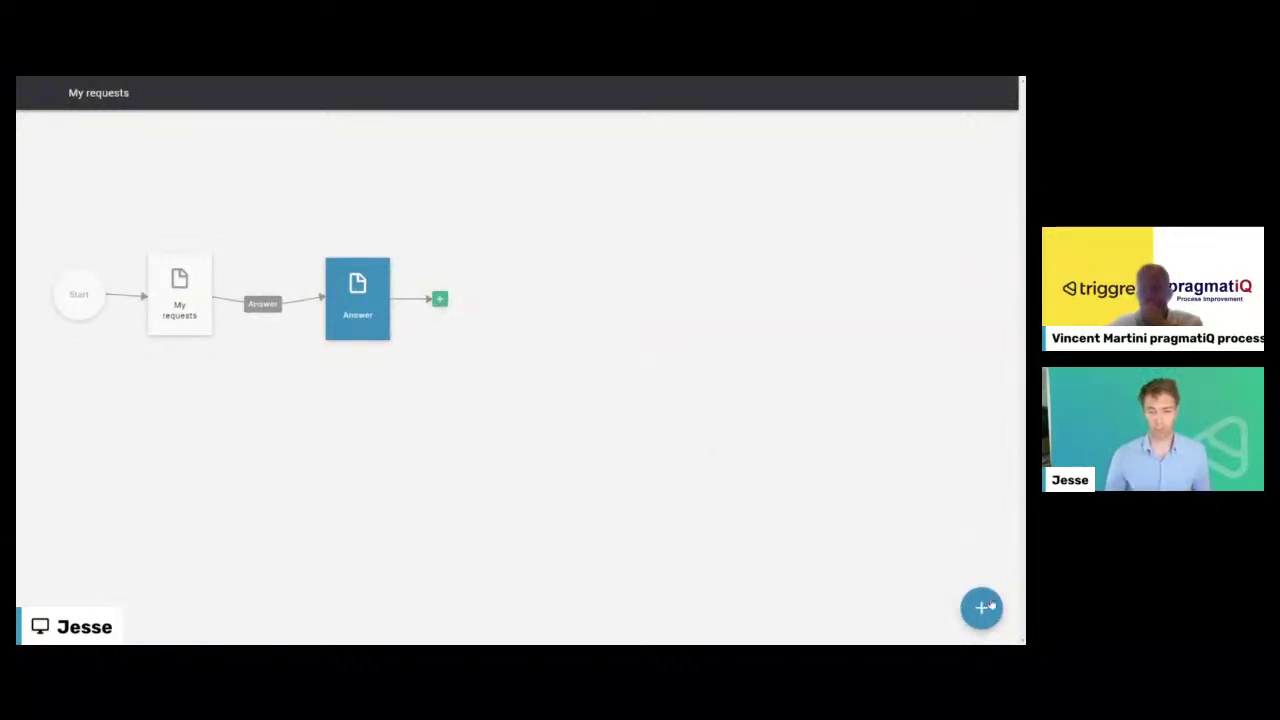
- Open the Answer page and add a stacked text form field
click(357, 300)
click(350, 315)
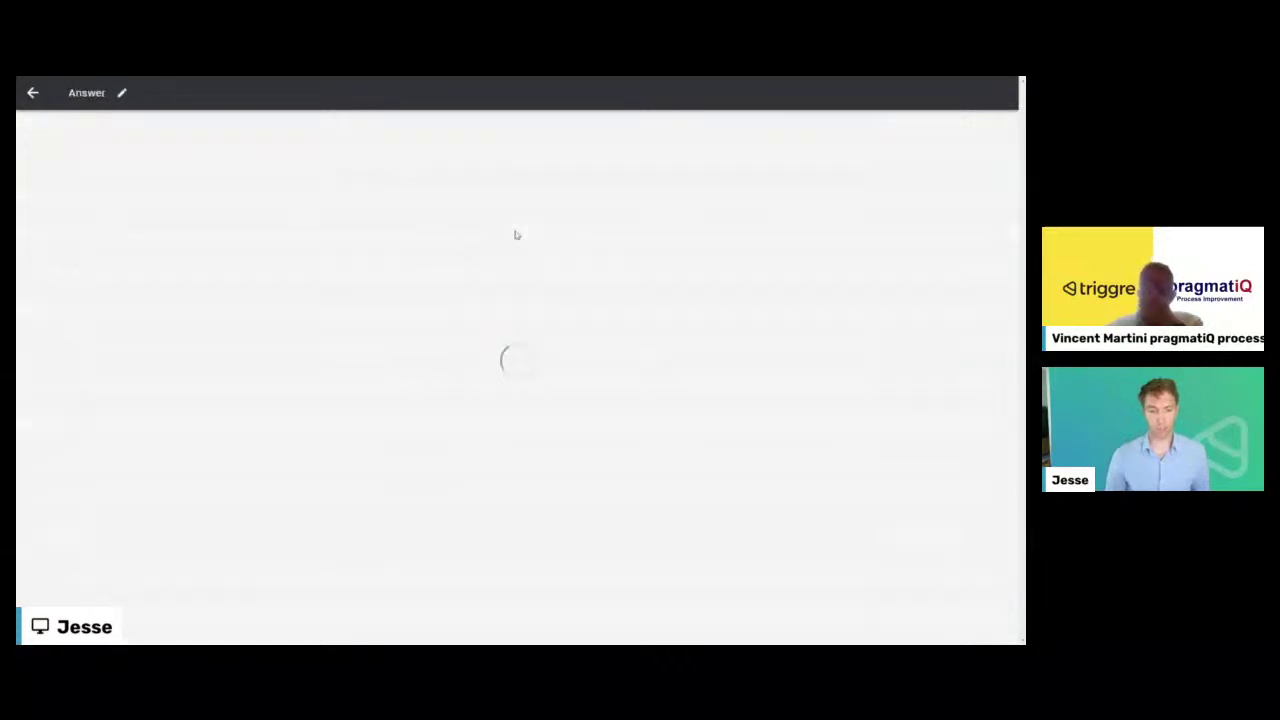
click(517, 180)
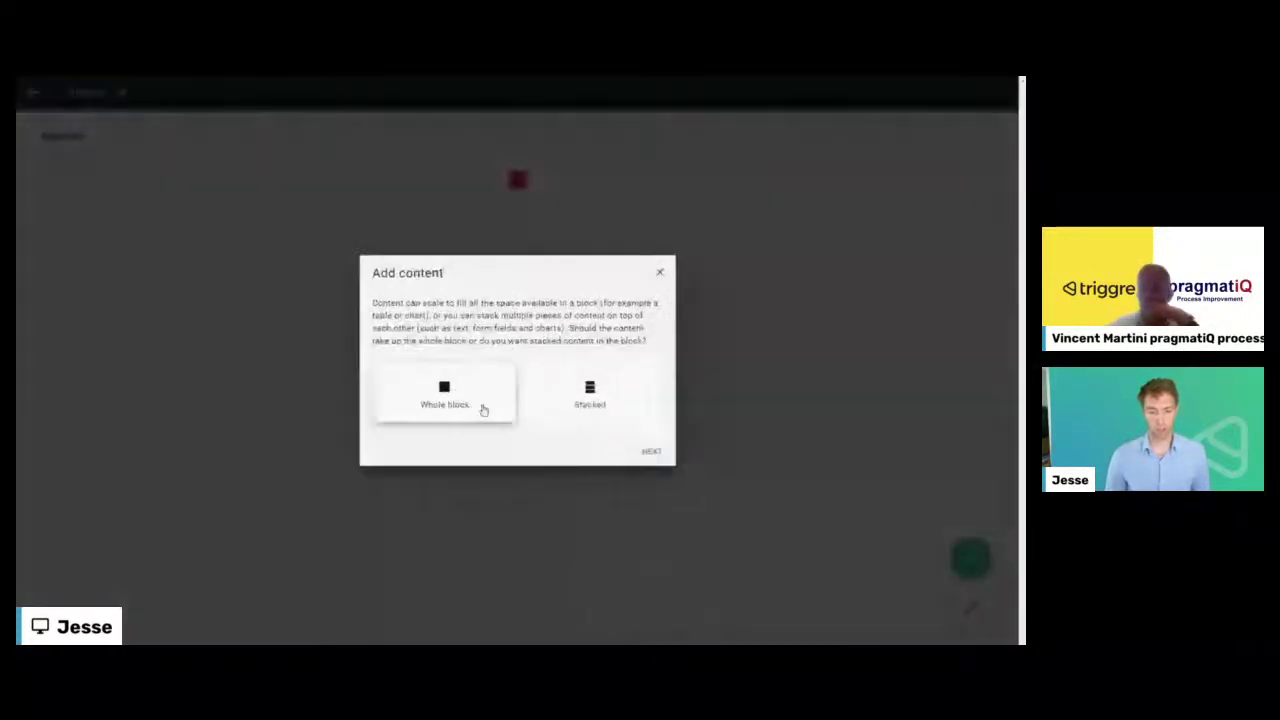
click(590, 395)
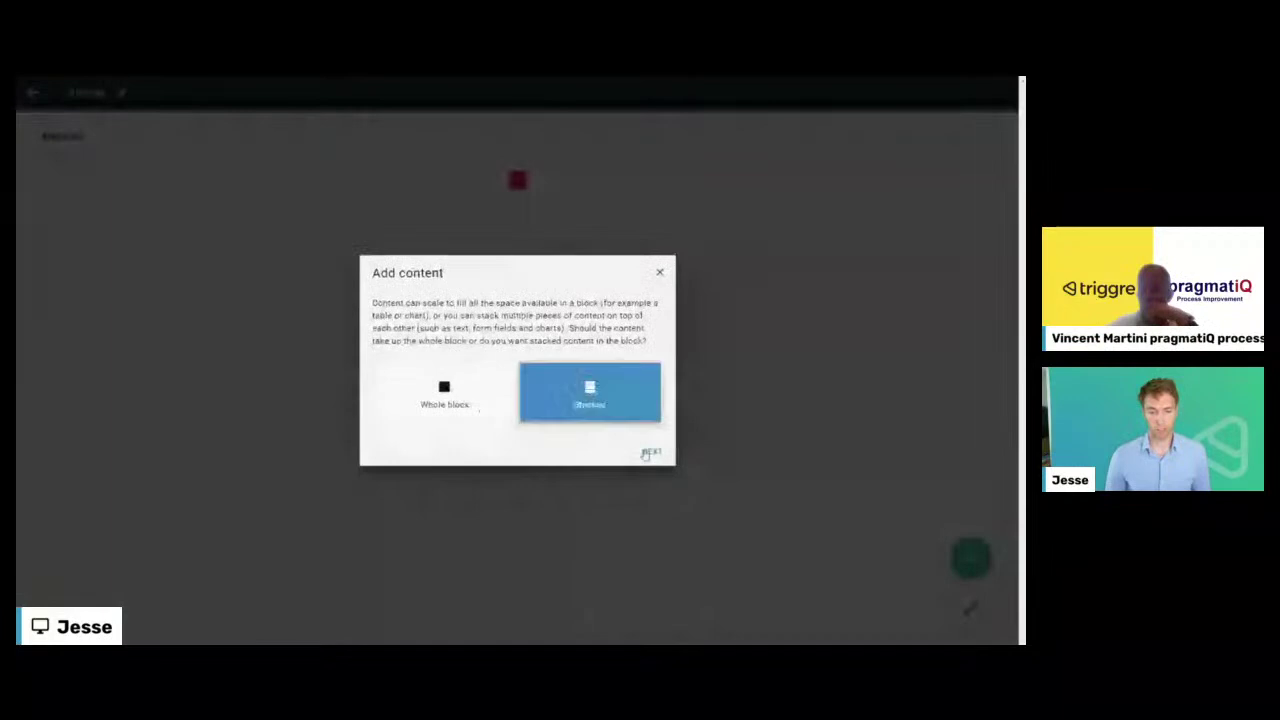
click(511, 420)
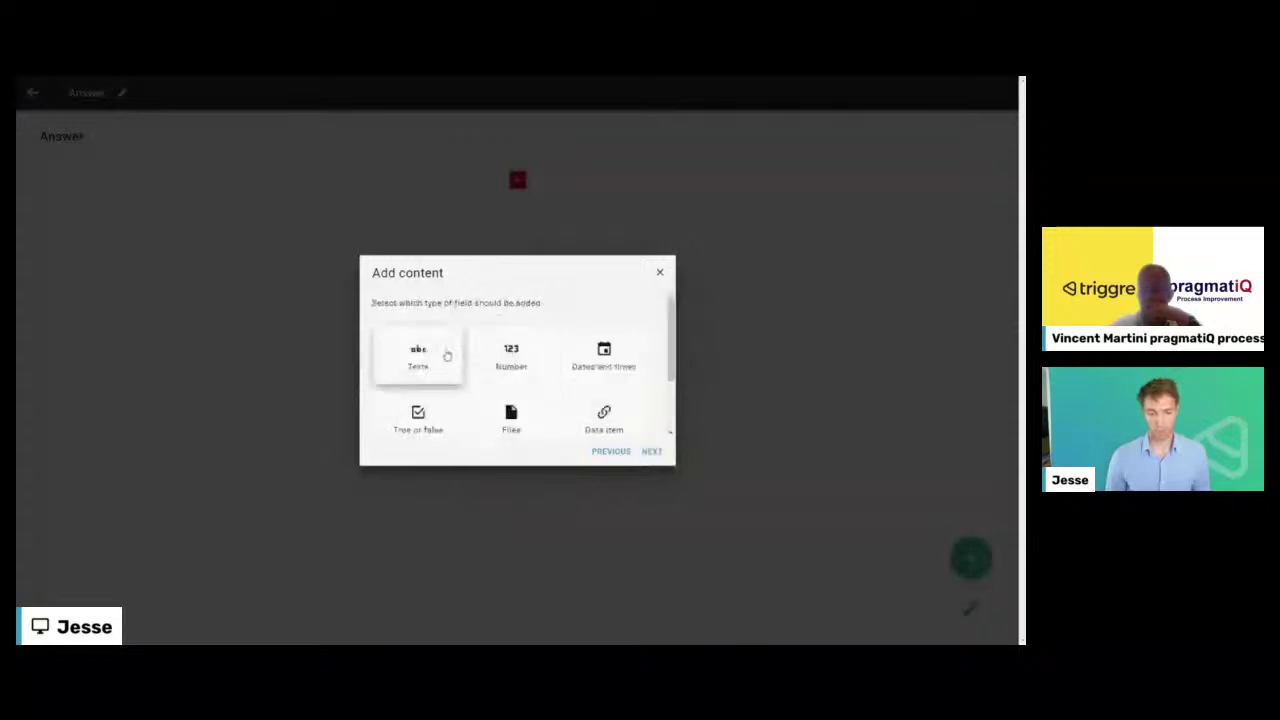
scroll(483, 354, down, 1)
click(432, 327)
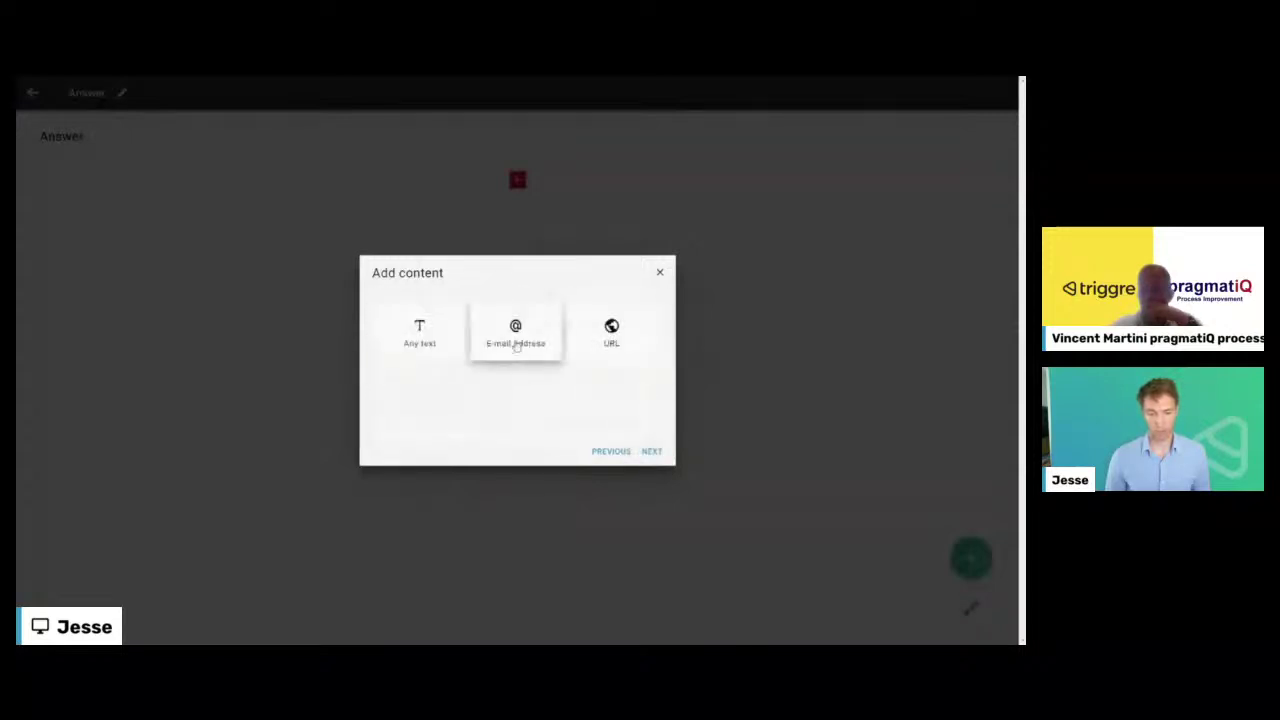
- Make it a required any-text field labelled 'Answer' with no help text
click(440, 340)
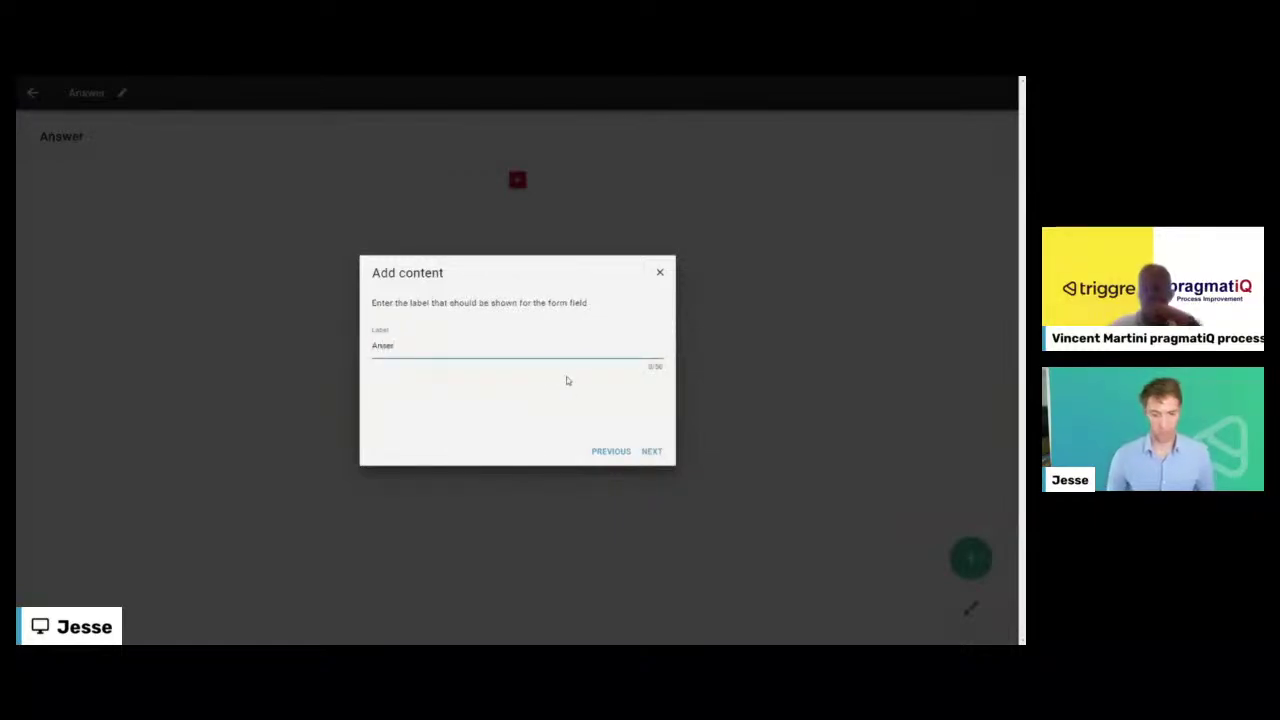
text(r)
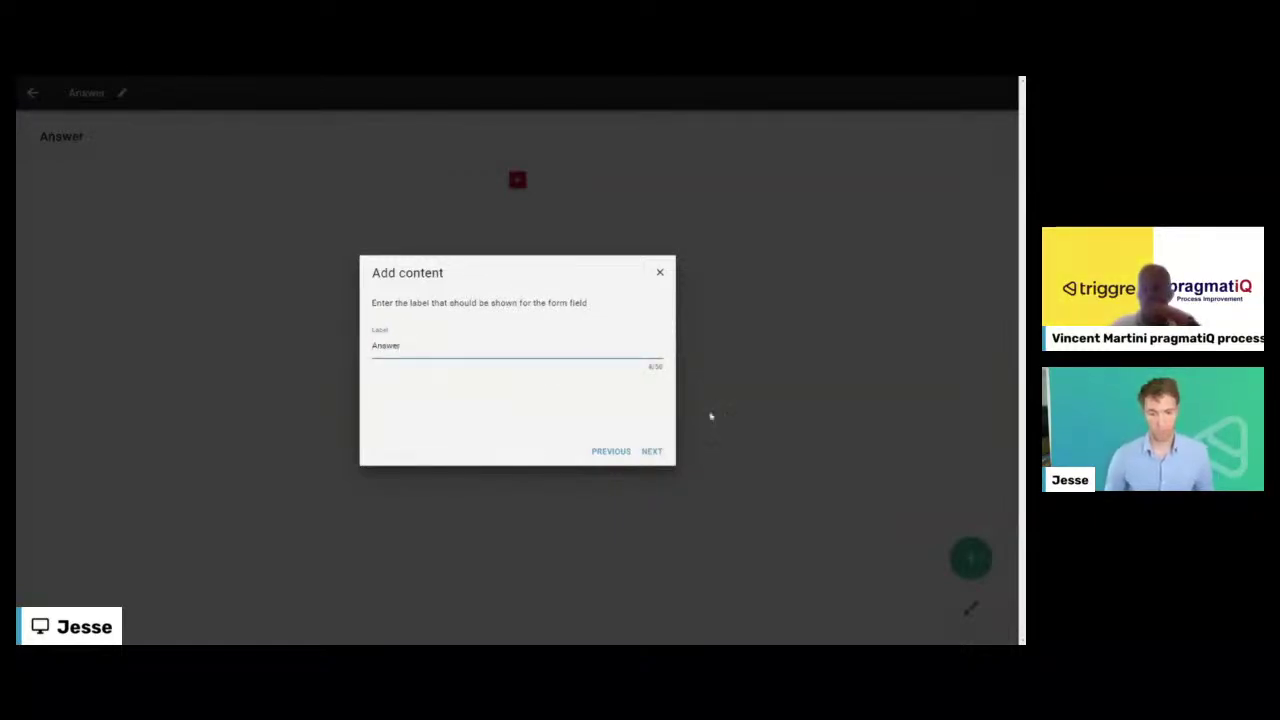
key(Return)
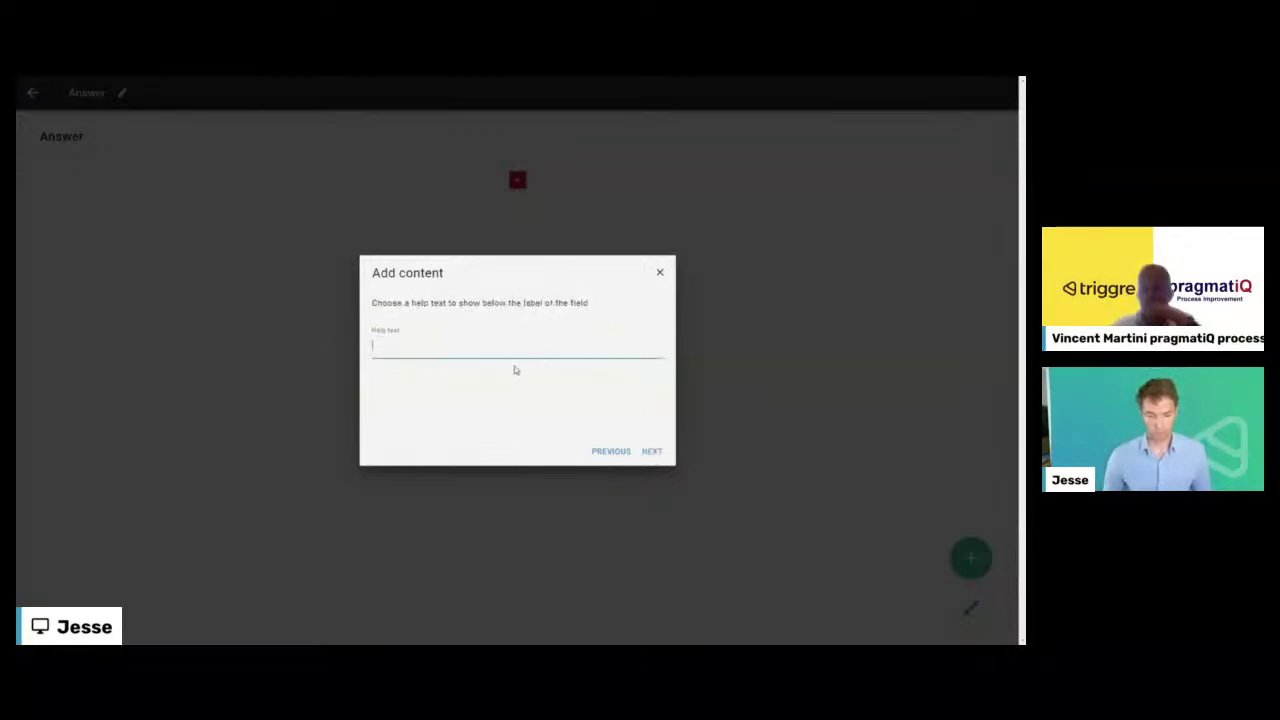
click(652, 451)
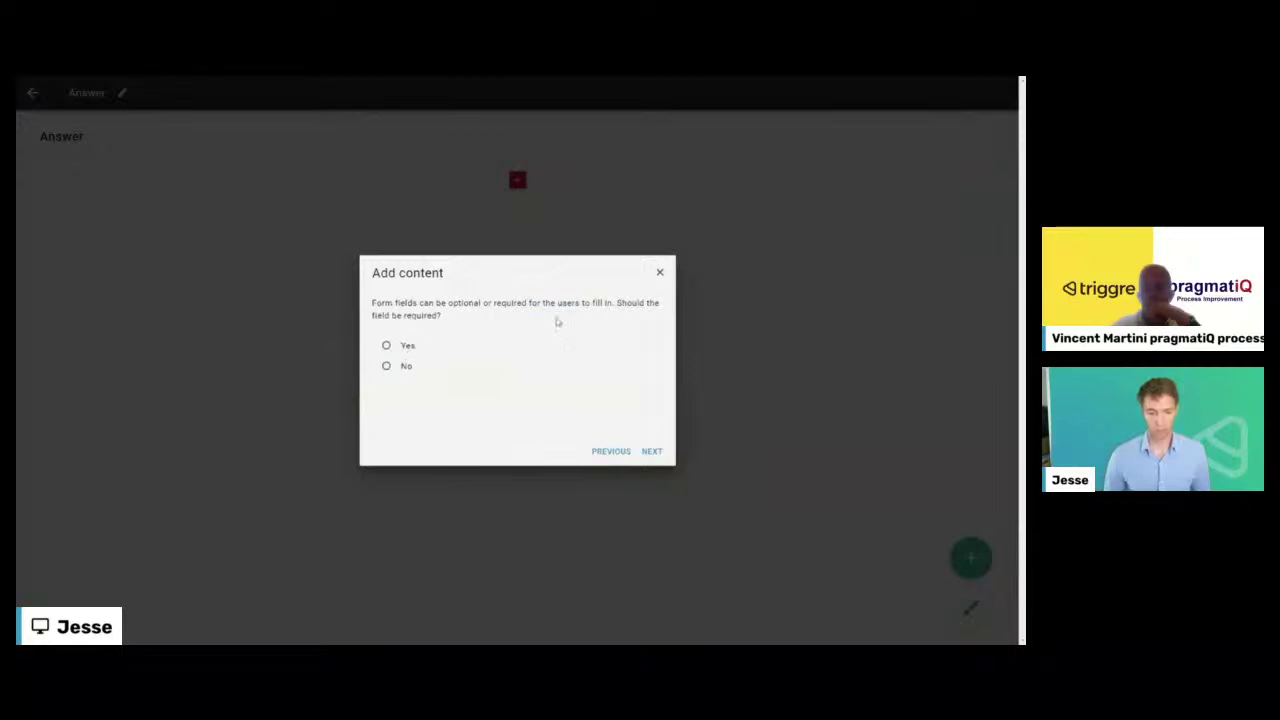
click(663, 459)
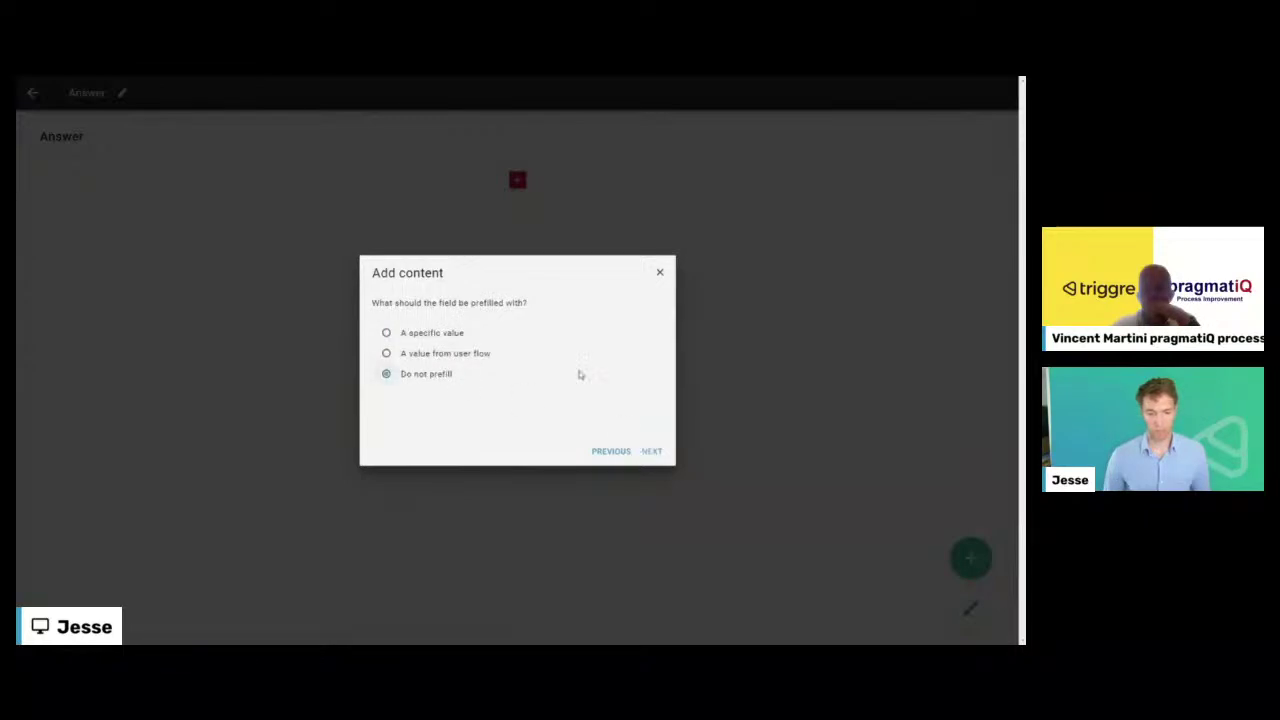
click(651, 452)
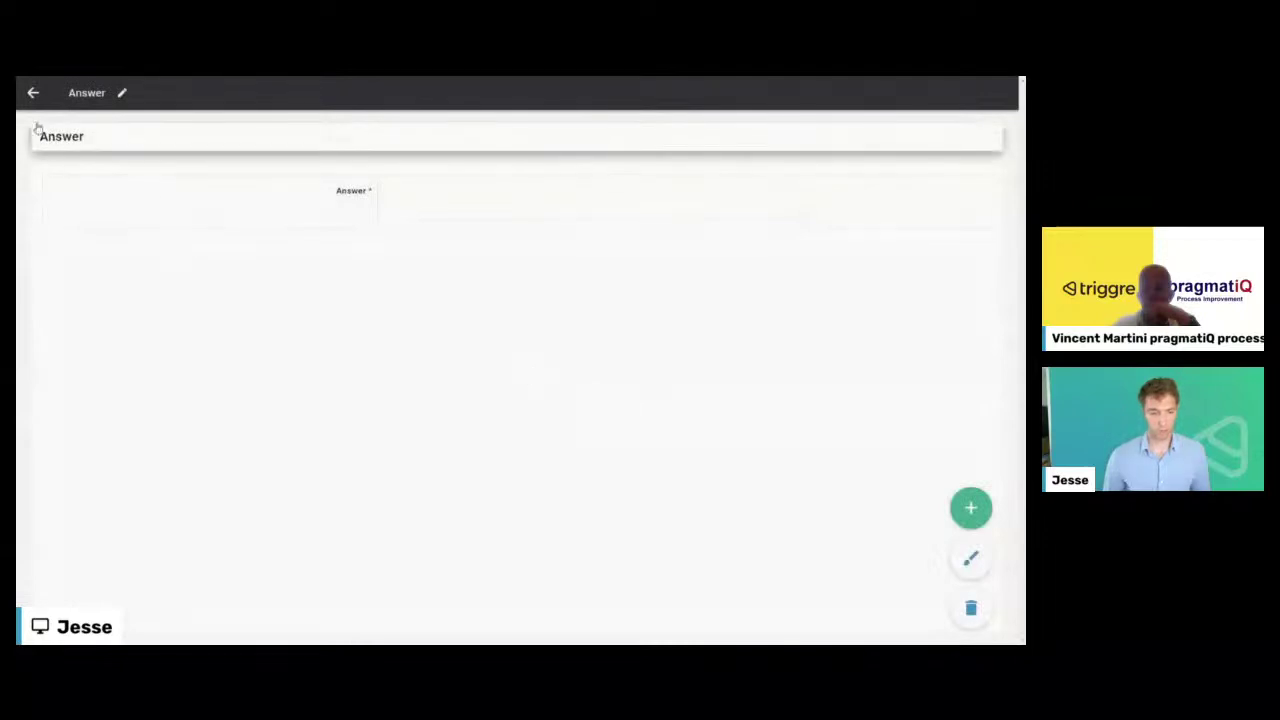
click(31, 94)
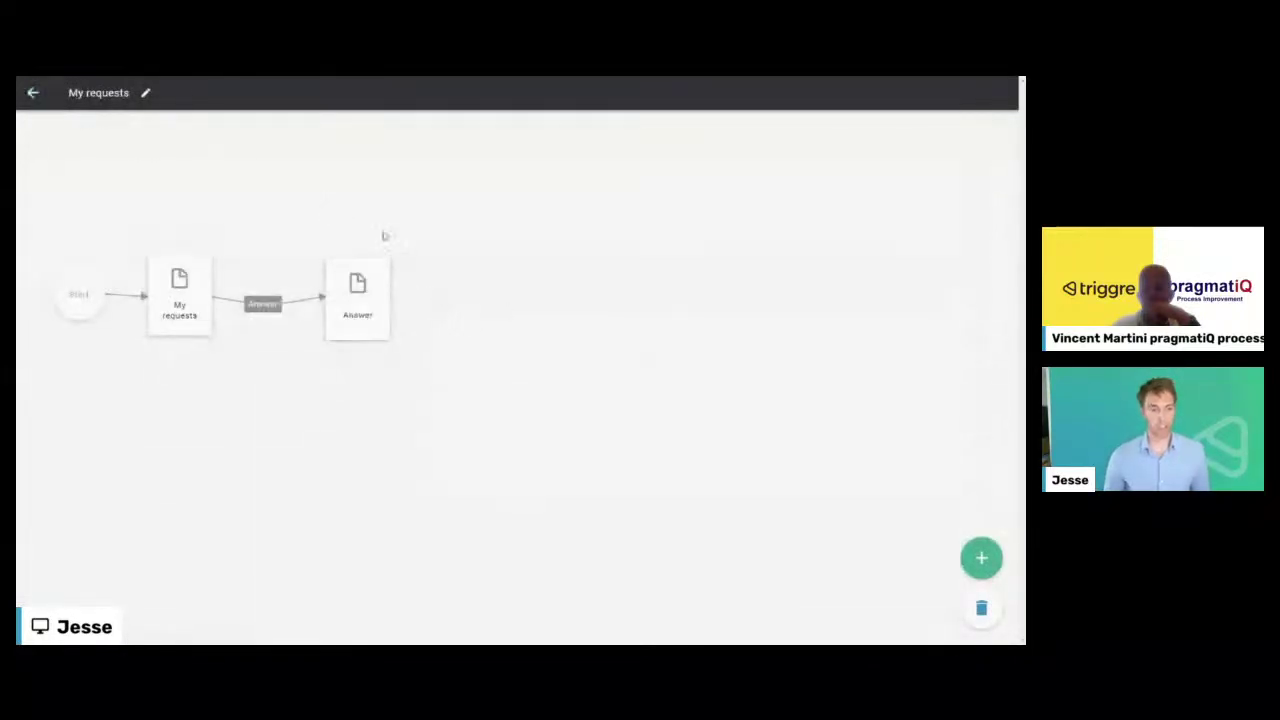
- Add a 'Send answer' submit button after the Answer page, with no extra visibility rule
click(357, 296)
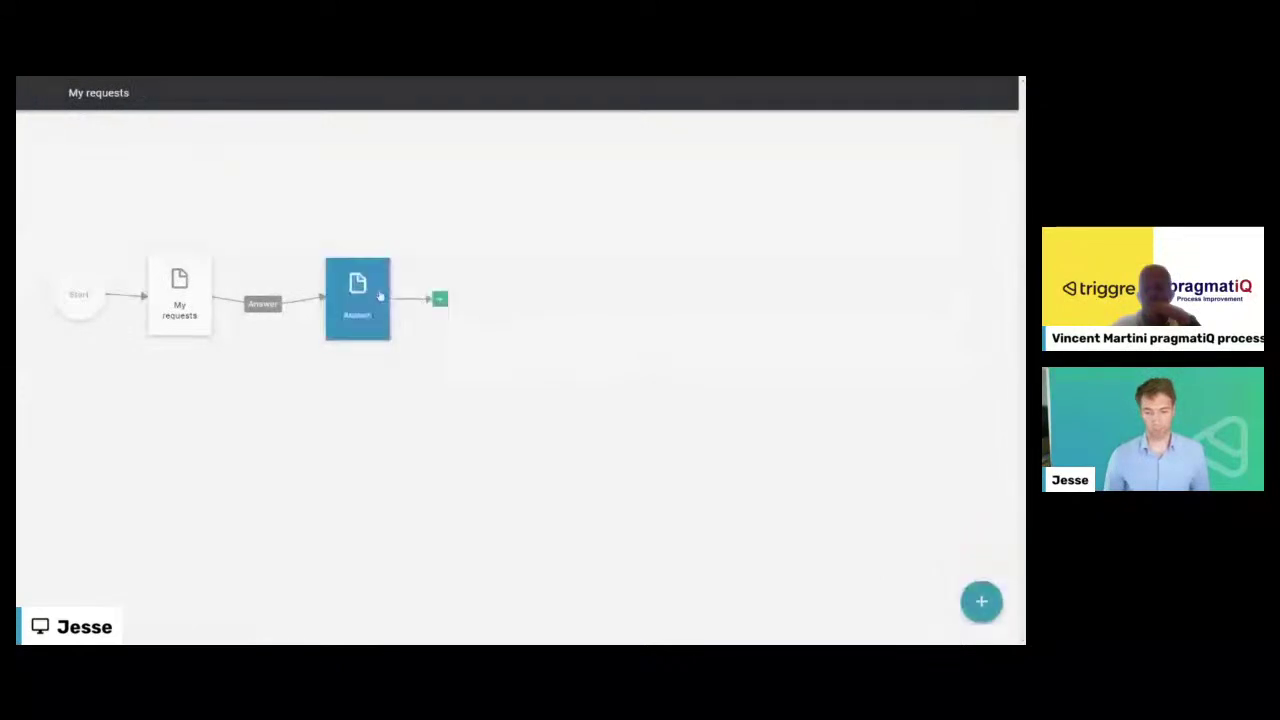
click(435, 300)
click(453, 378)
text(Don)
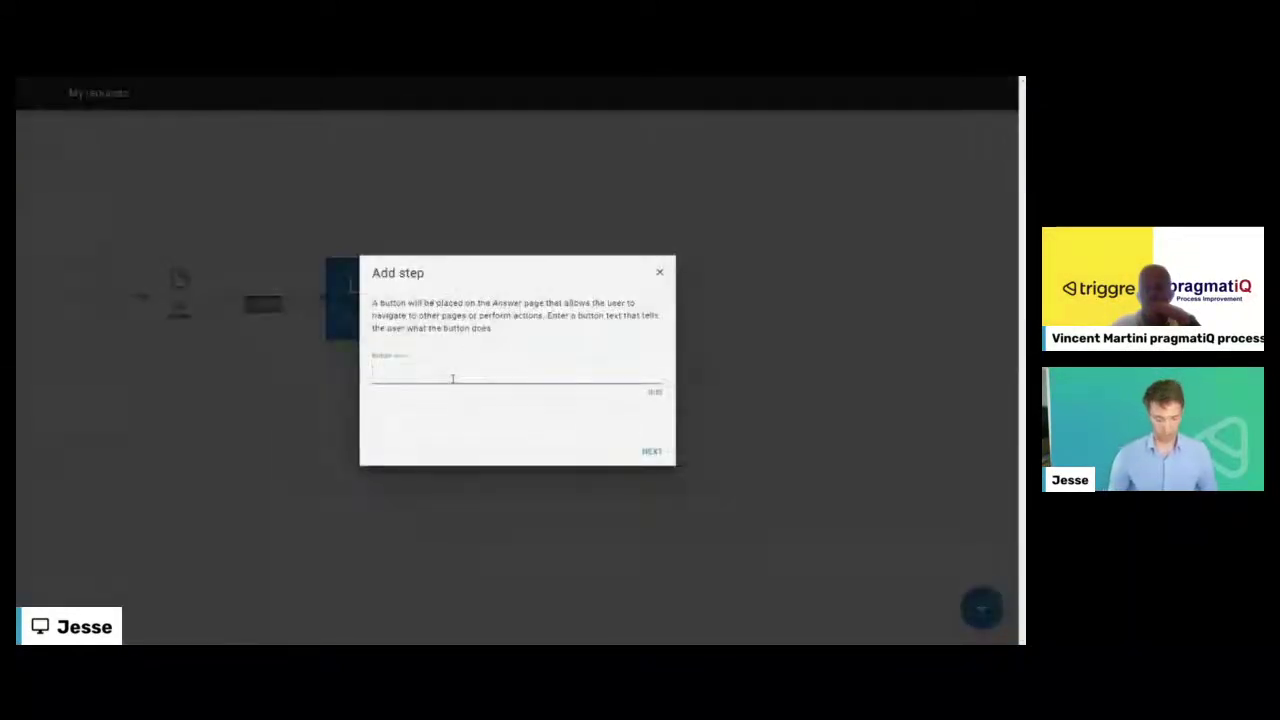
text(e)
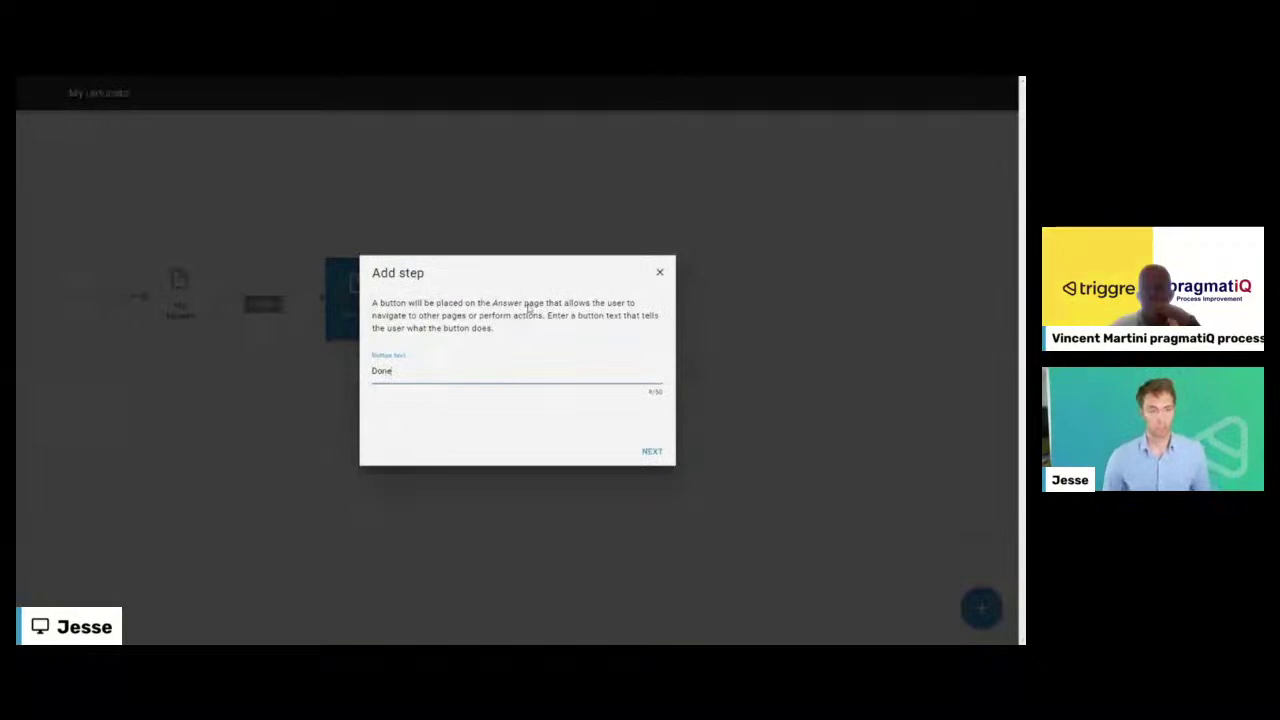
key(BackSpace)
key(BackSpace)
key(BackSpace)
key(BackSpace)
text(Send answer)
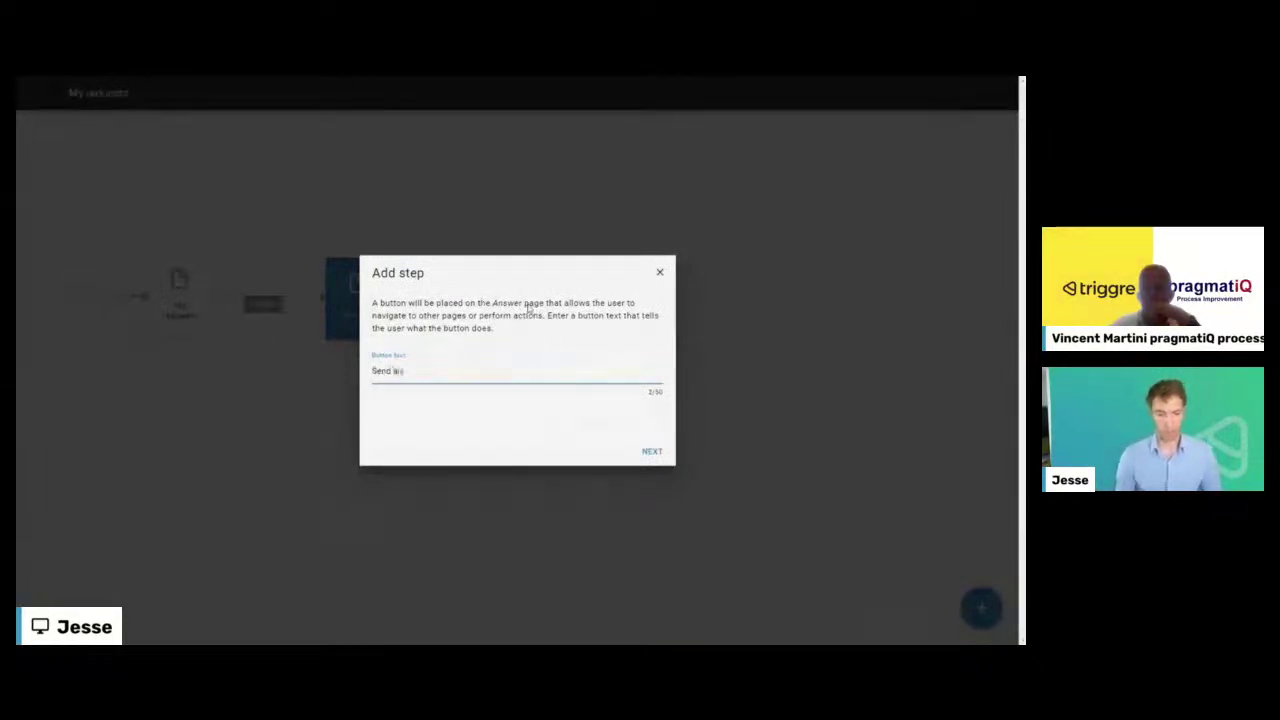
click(650, 449)
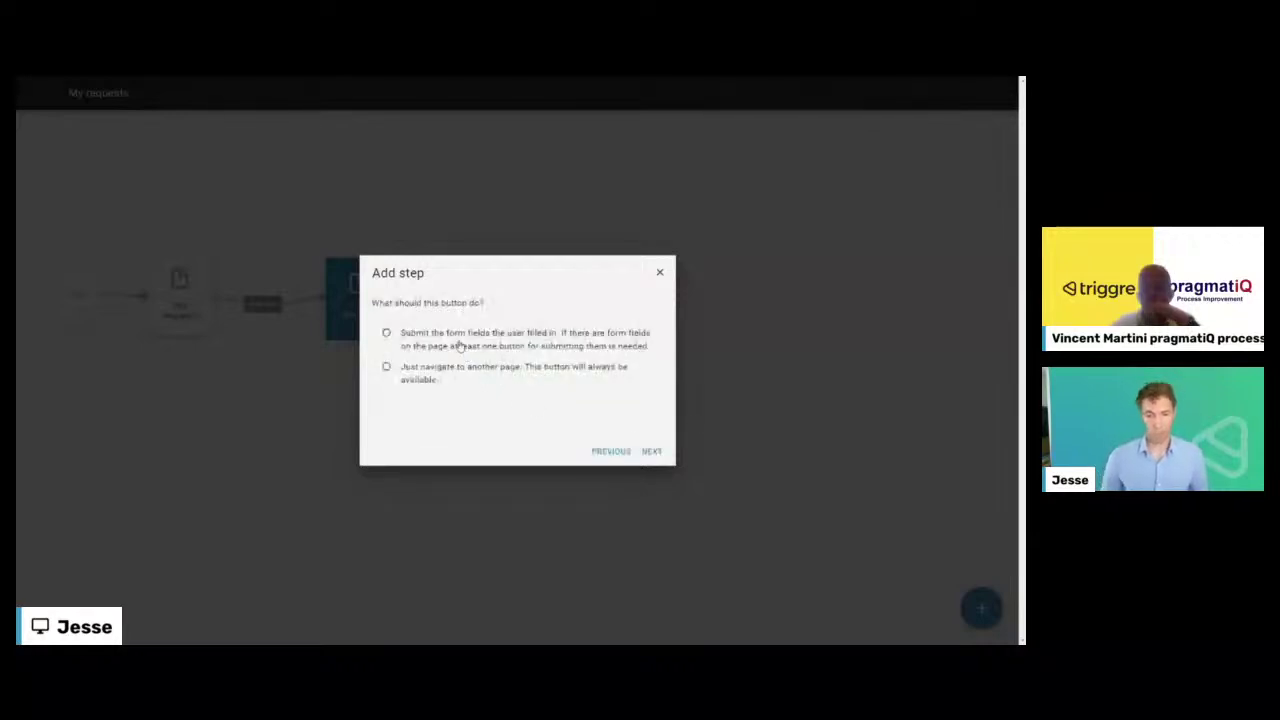
click(458, 345)
click(651, 451)
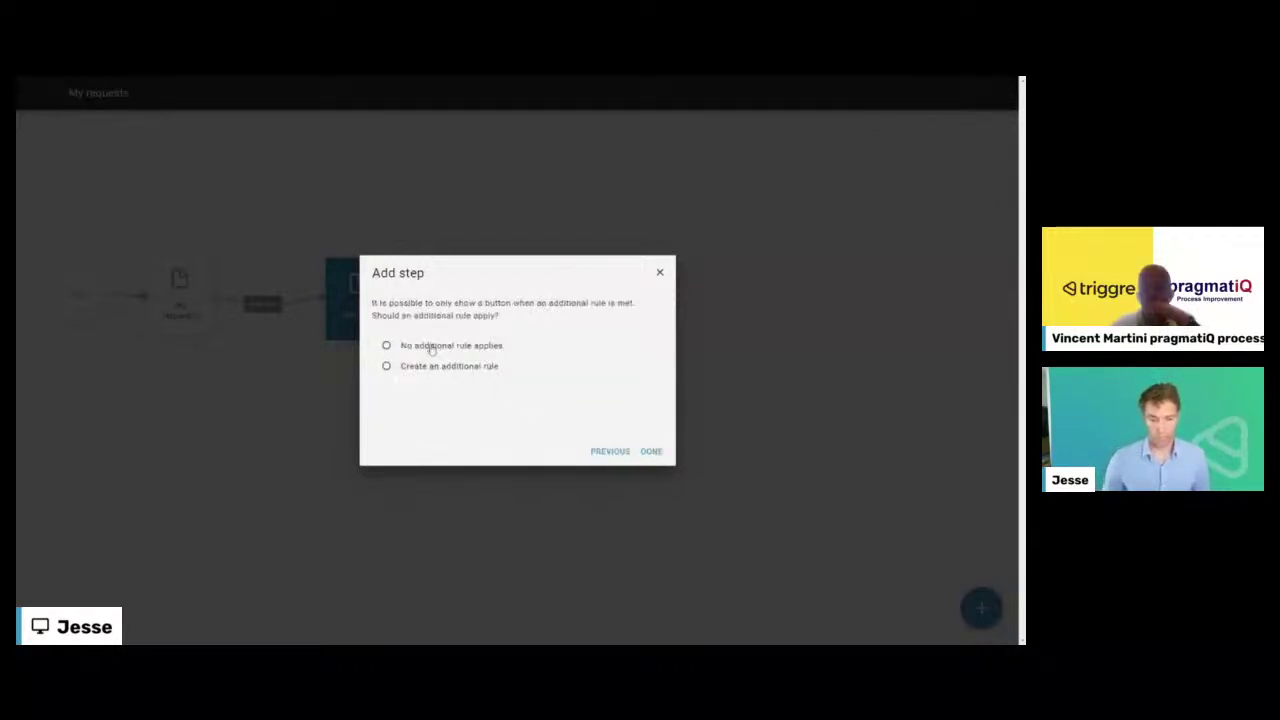
click(651, 451)
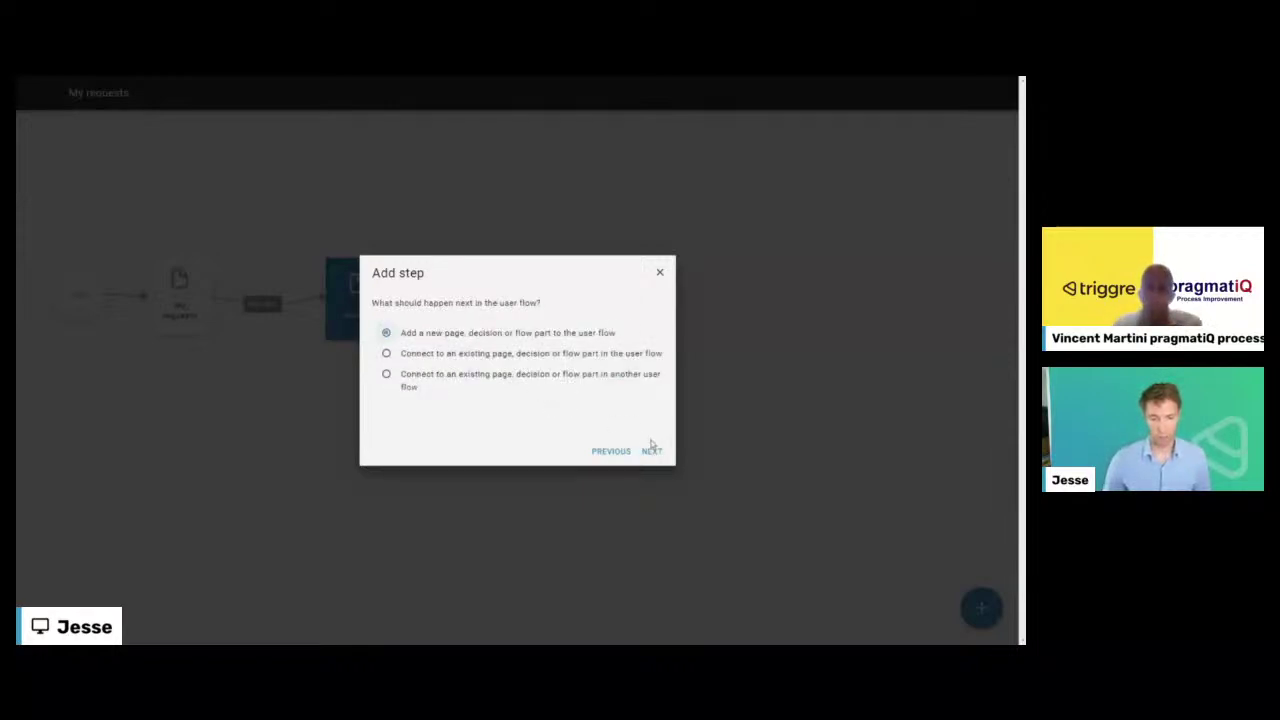
- Add an Update Request flow part setting the table's selected request Status to Closed
click(651, 450)
click(510, 382)
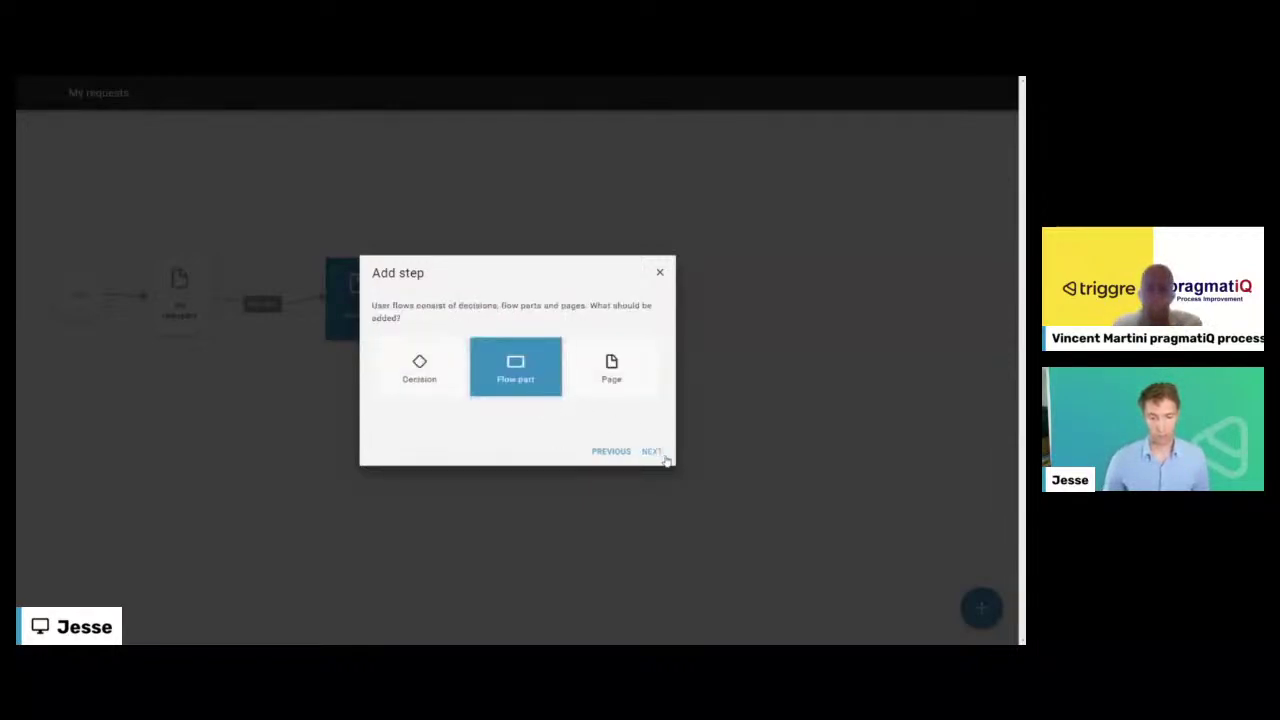
scroll(466, 391, down, 10)
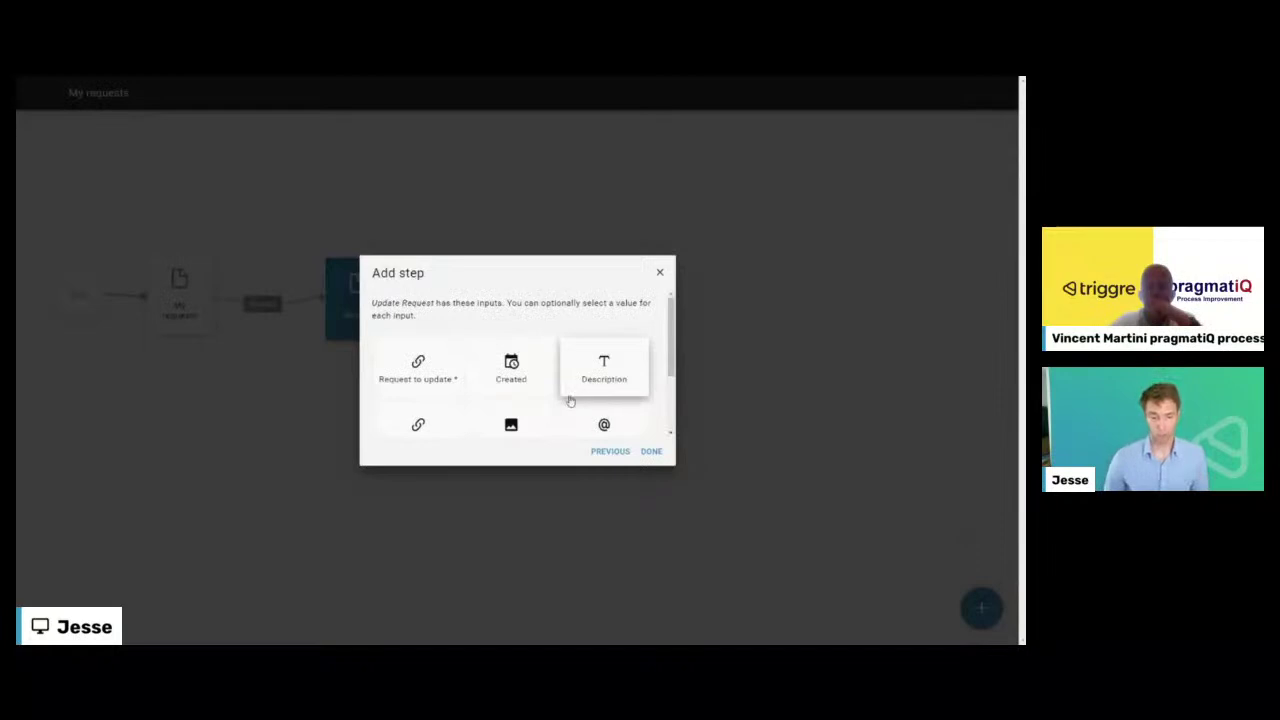
click(449, 376)
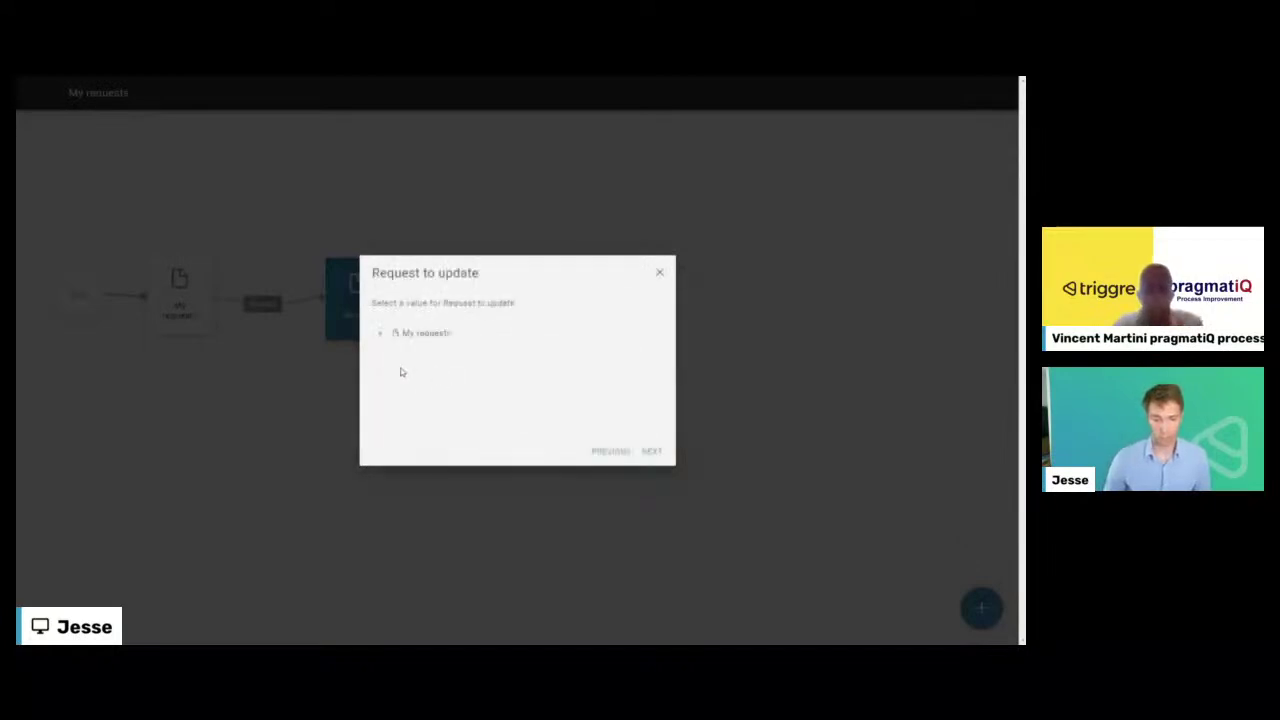
click(381, 334)
click(441, 355)
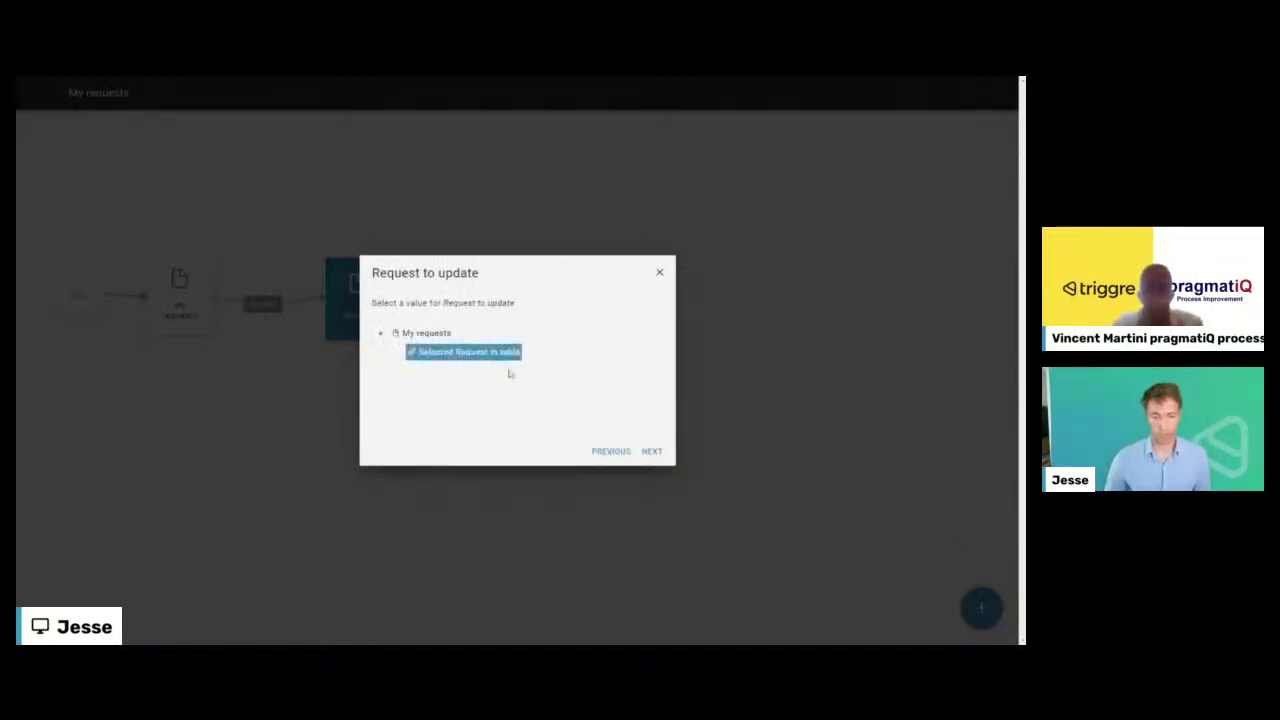
click(654, 452)
scroll(521, 397, down, 1)
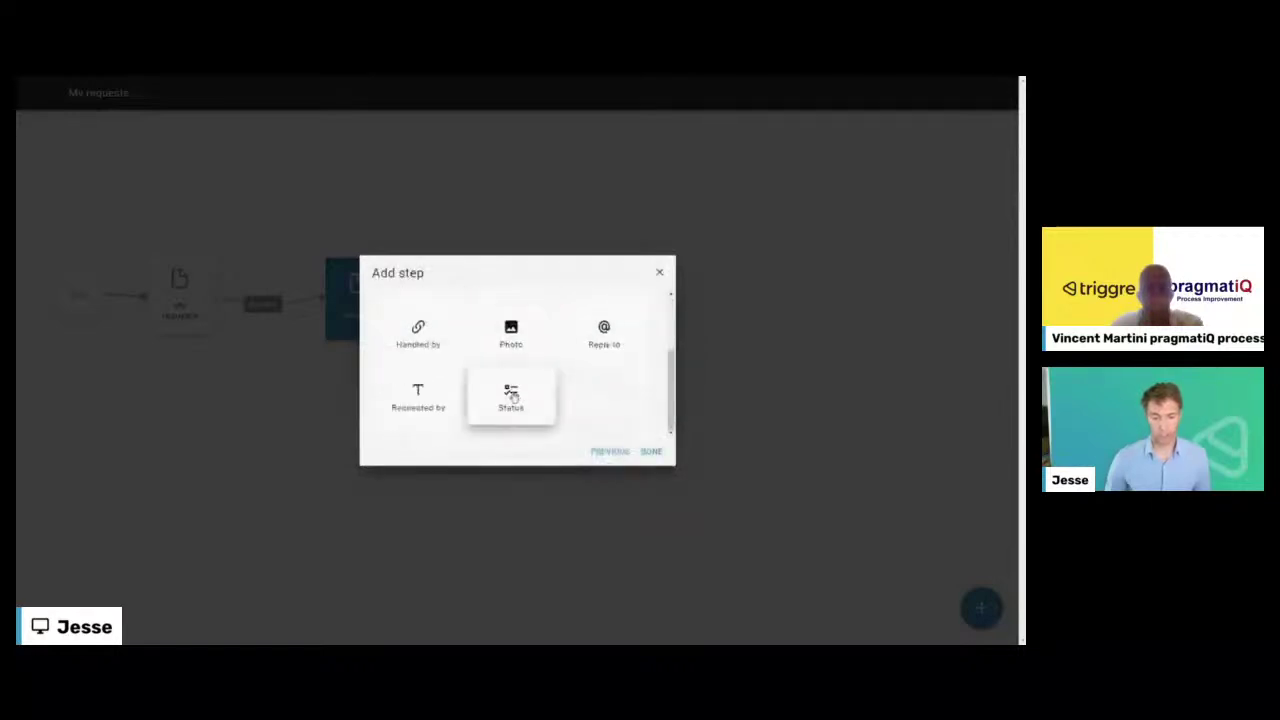
click(512, 397)
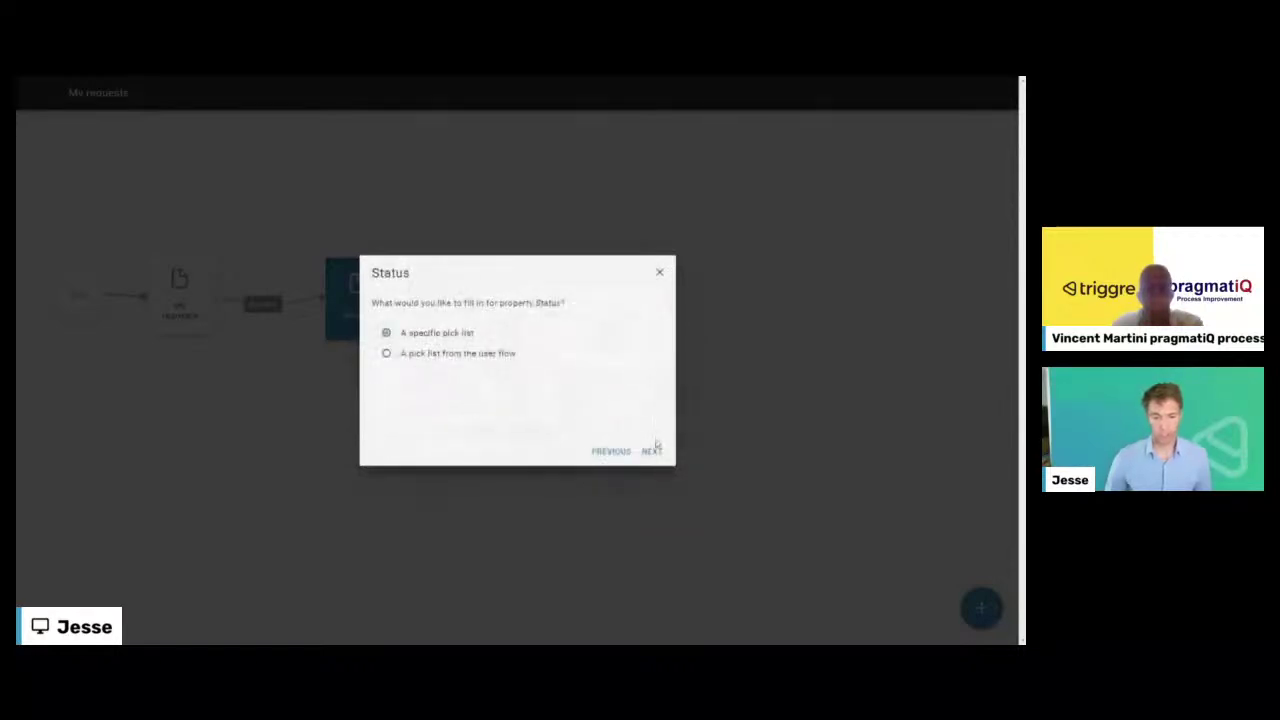
click(652, 451)
click(412, 384)
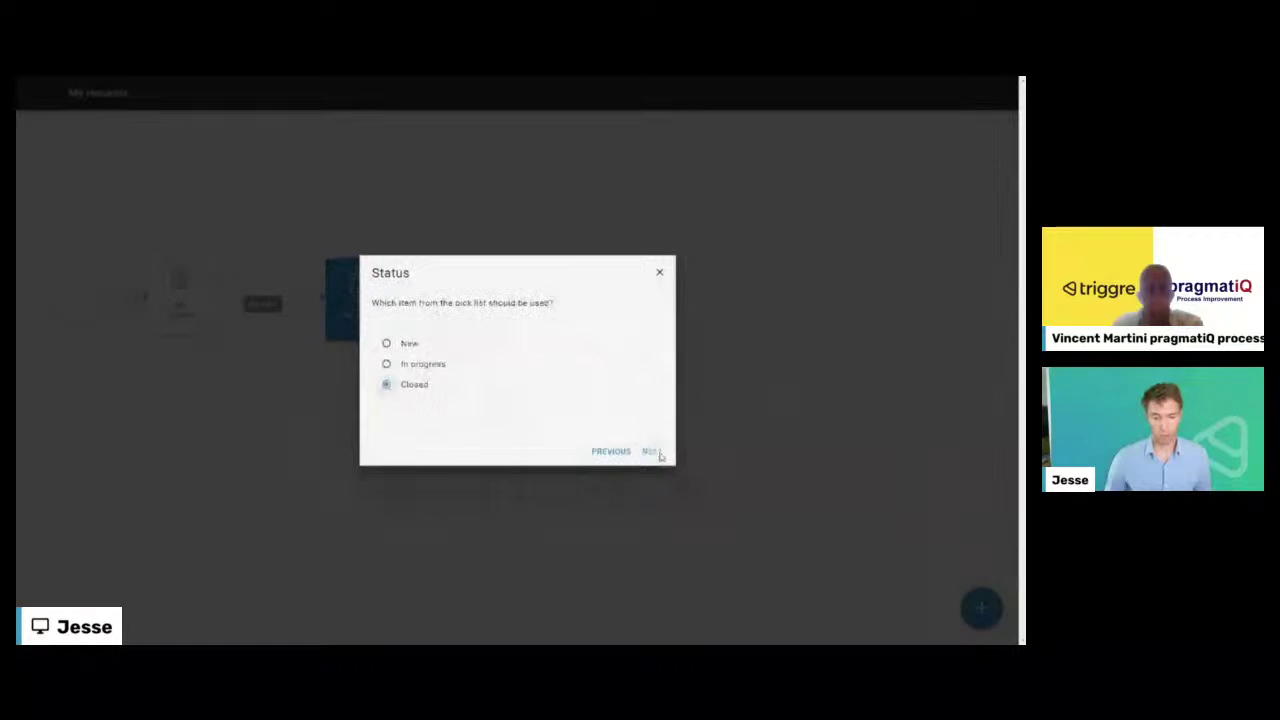
click(654, 451)
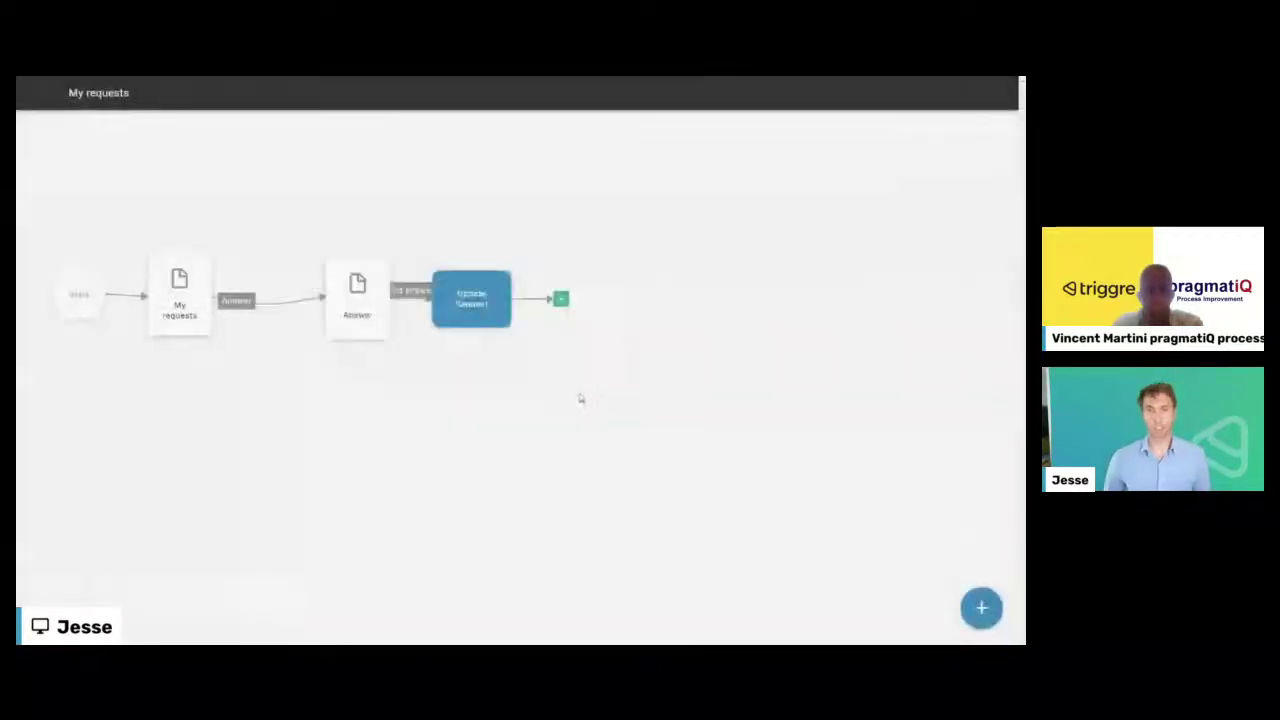
drag(490, 312, 370, 436)
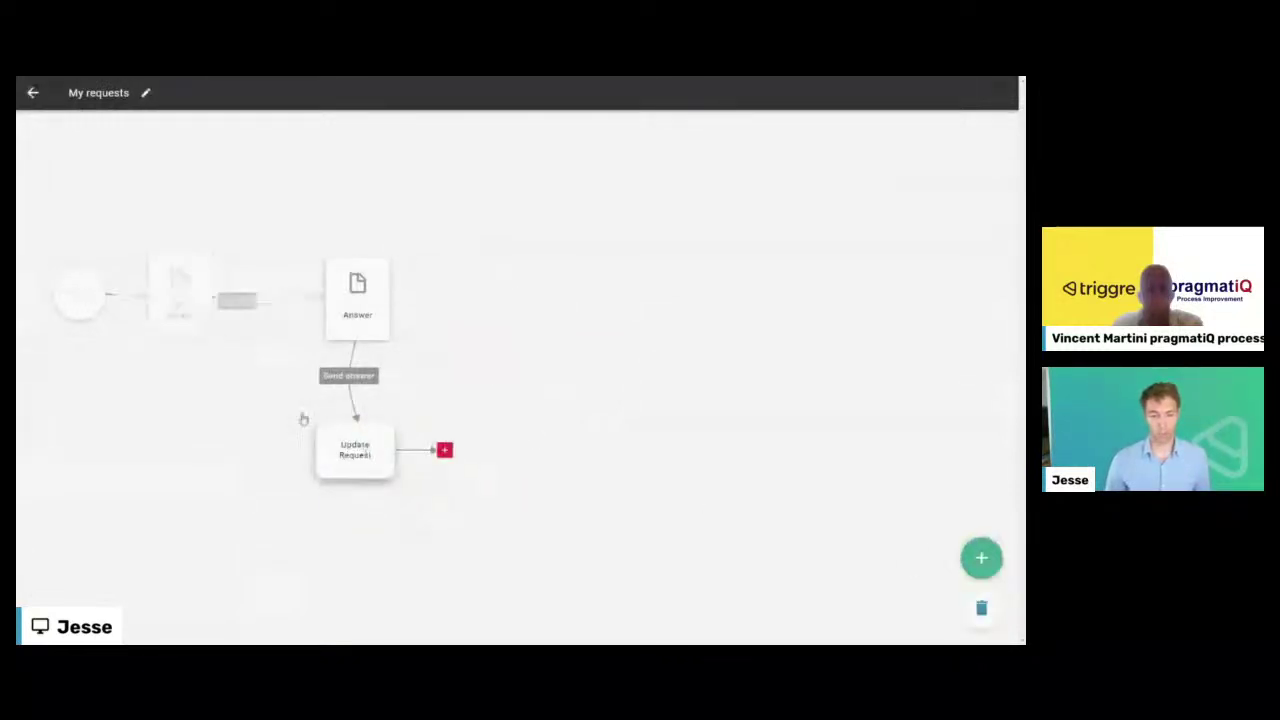
click(34, 94)
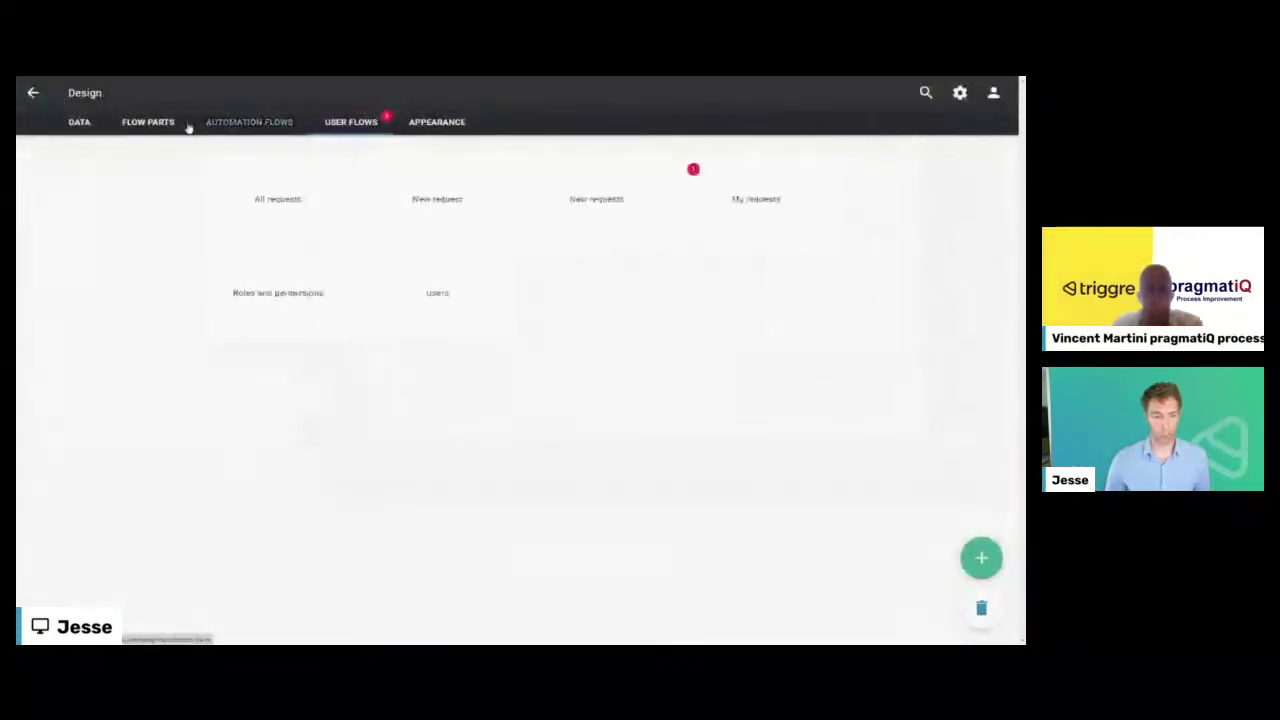
- Create a new flow part named 'Send answer'
click(148, 124)
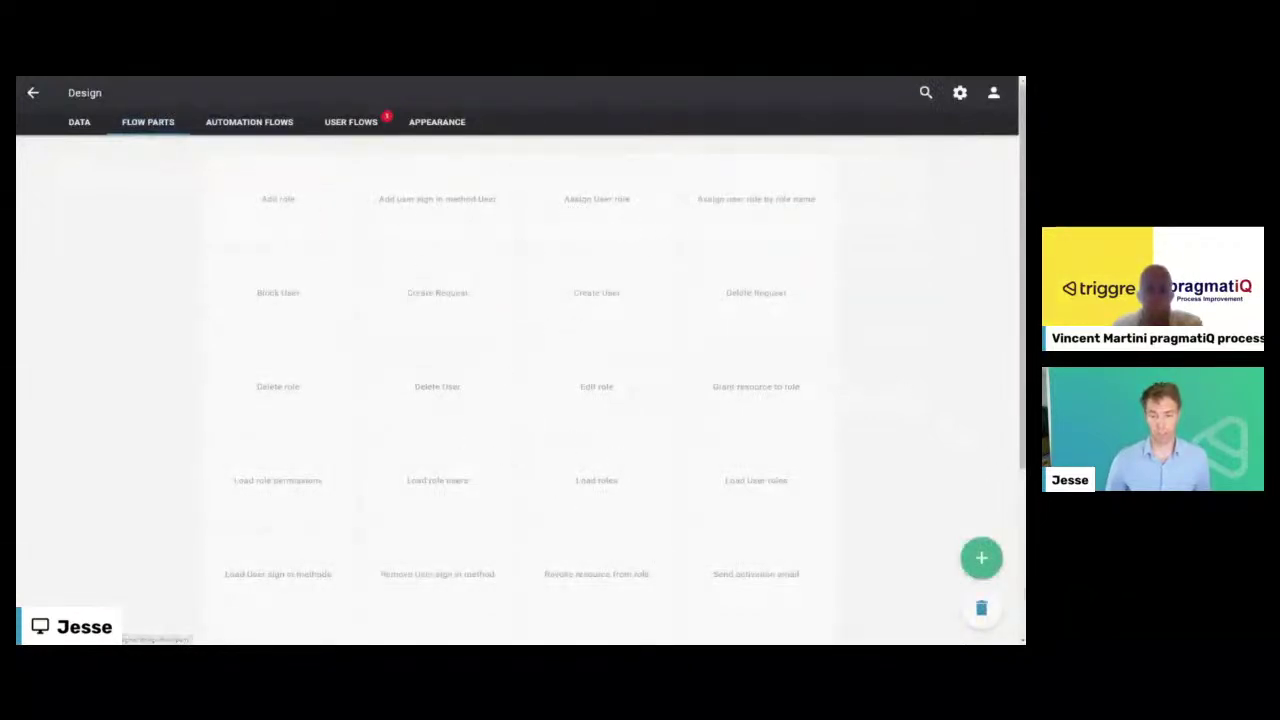
click(981, 557)
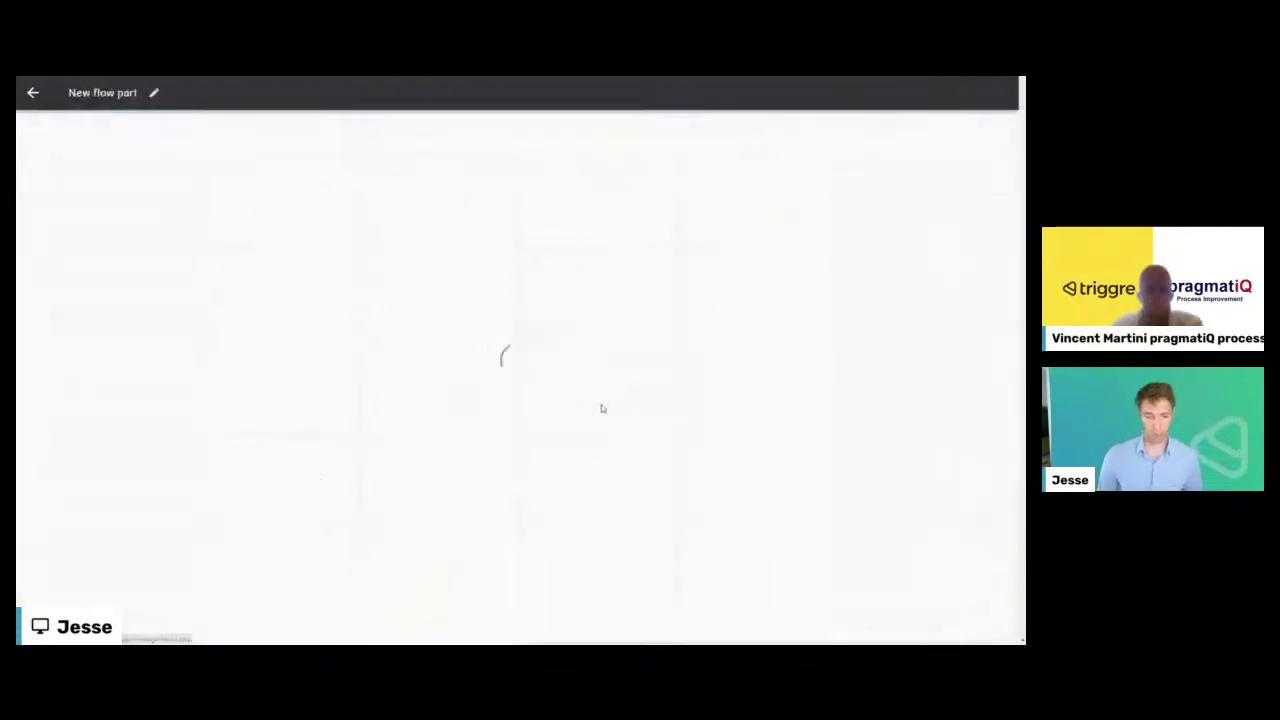
click(153, 92)
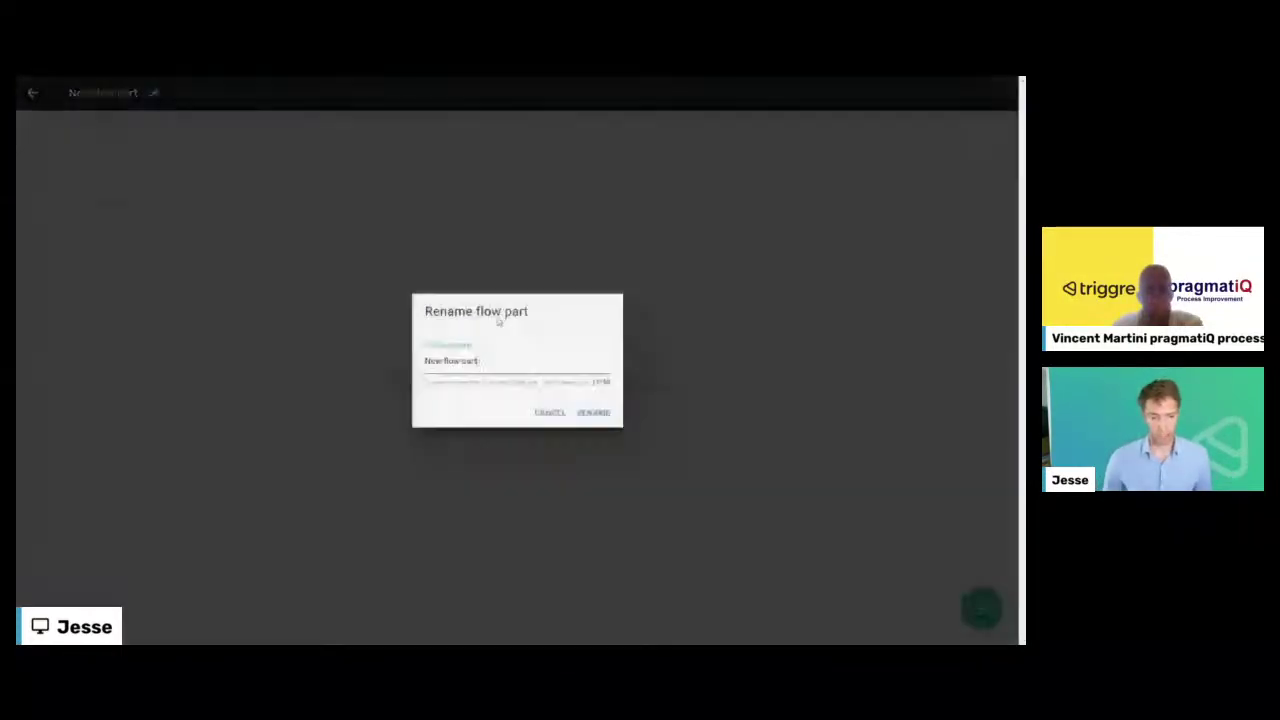
text(S)
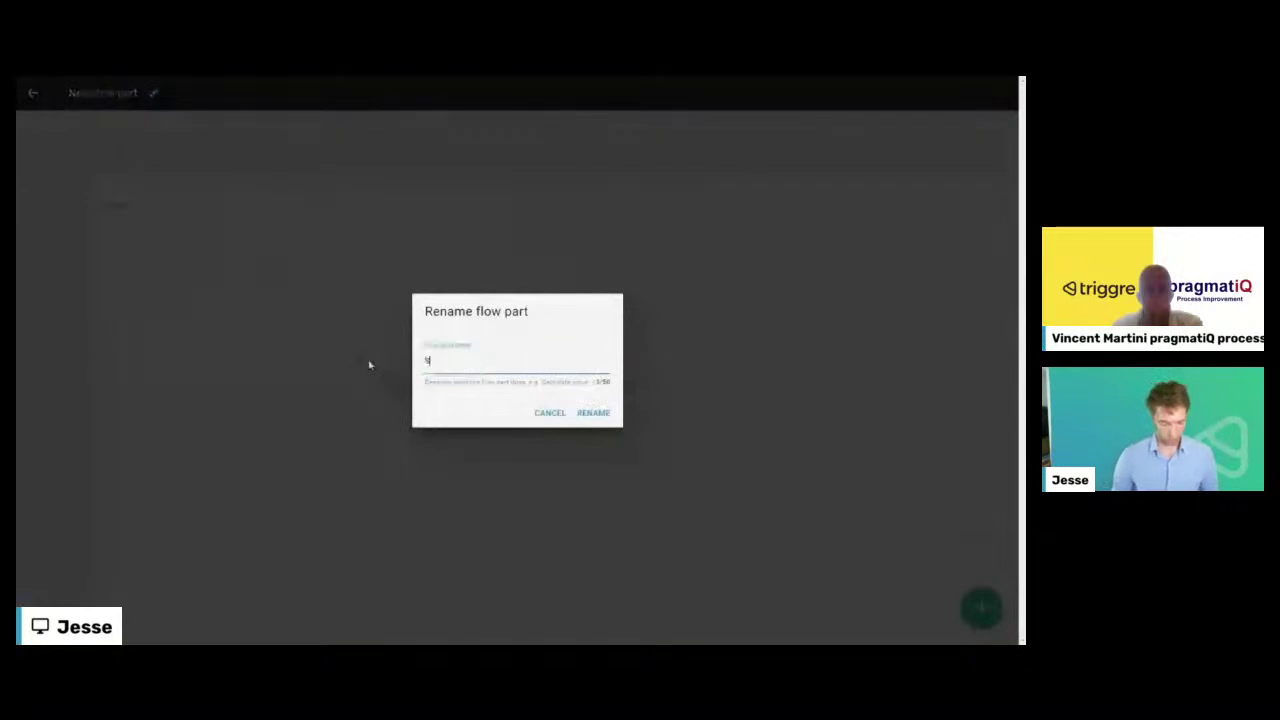
text(end email)
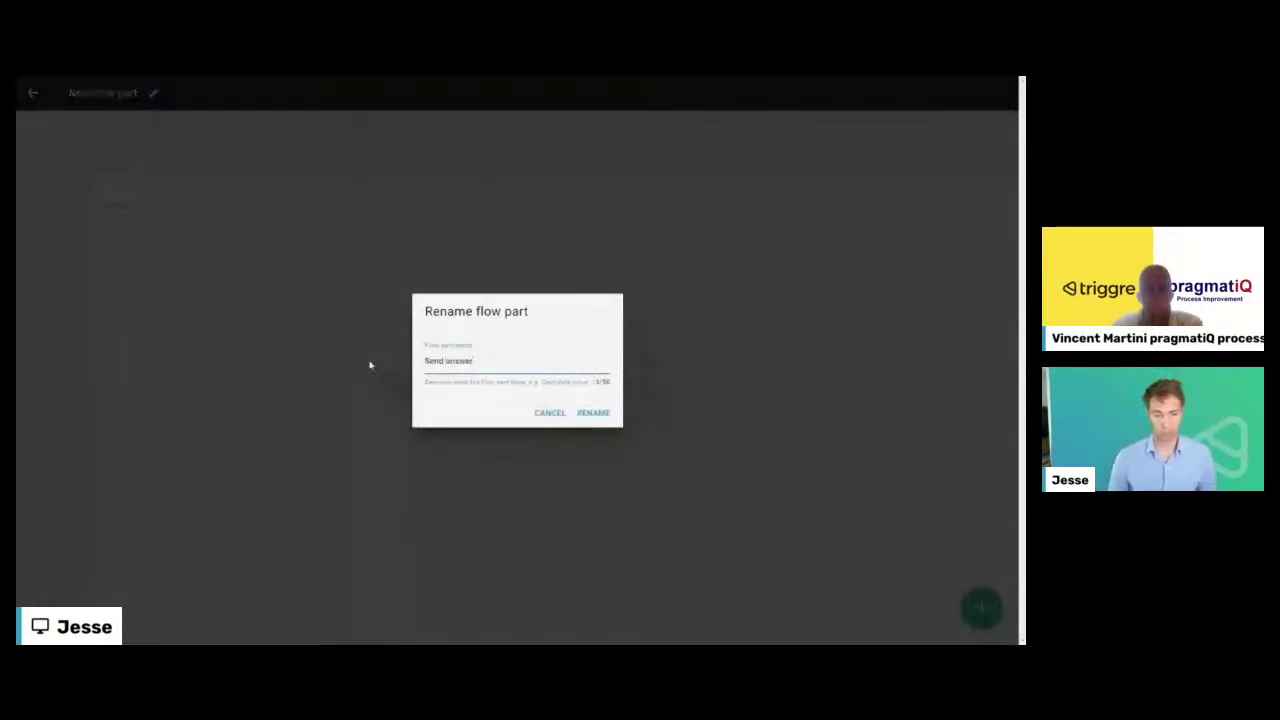
click(591, 413)
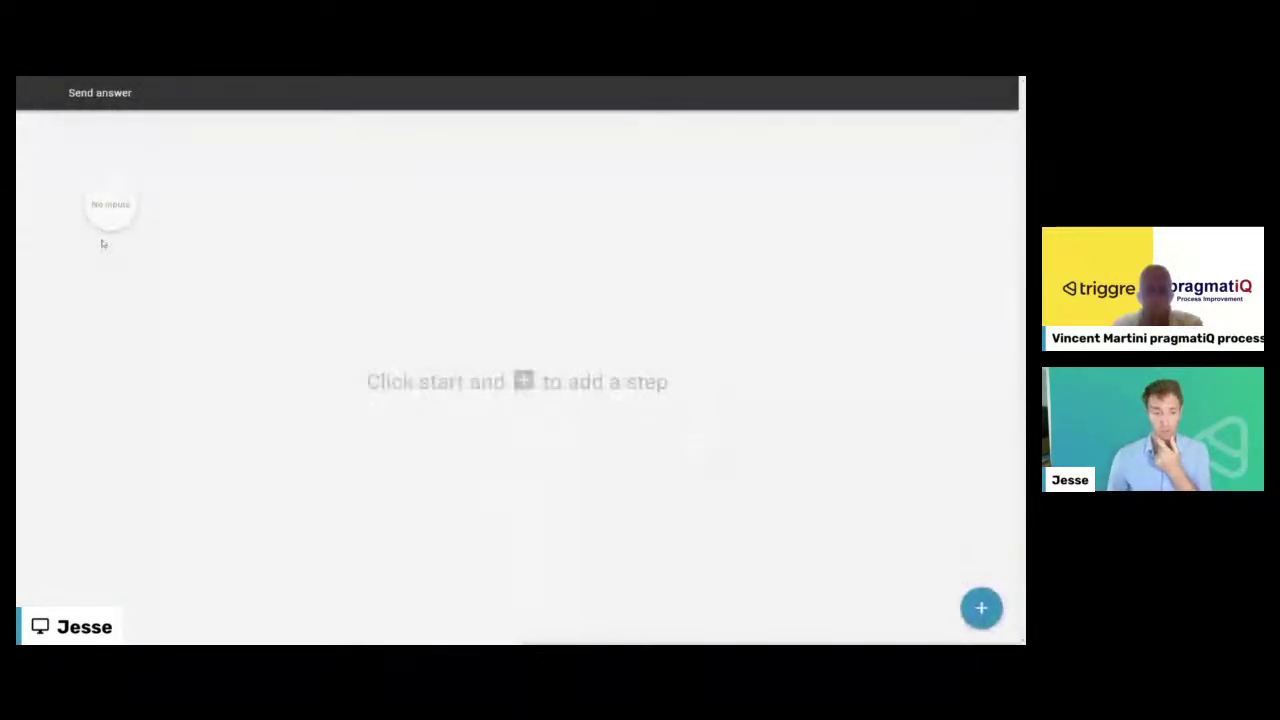
- Give the flow part a single Request data item input
click(113, 207)
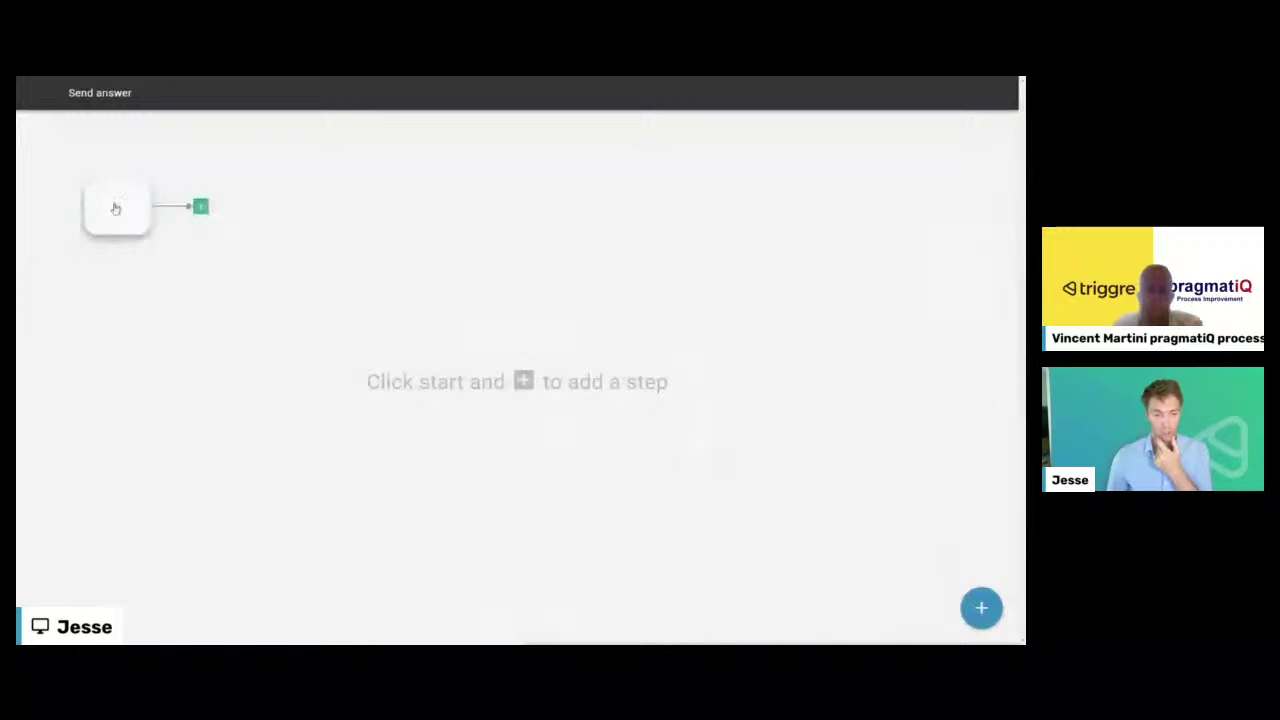
click(124, 226)
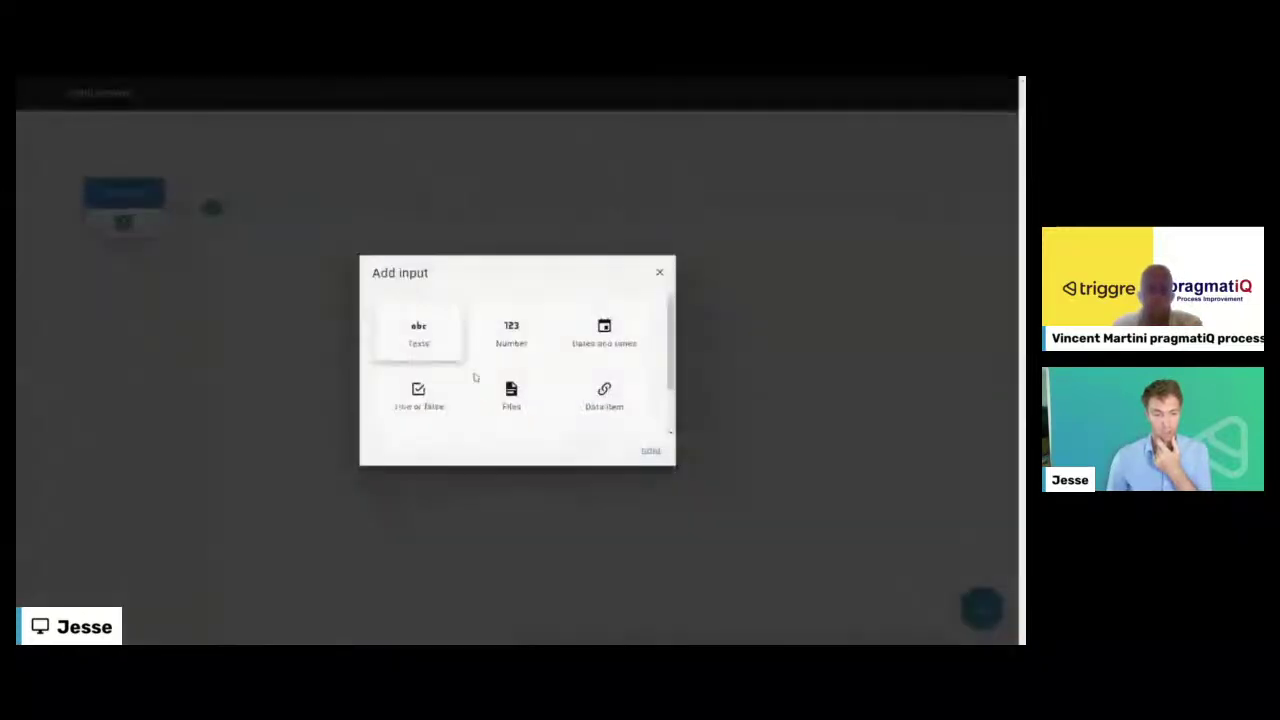
click(604, 400)
click(651, 453)
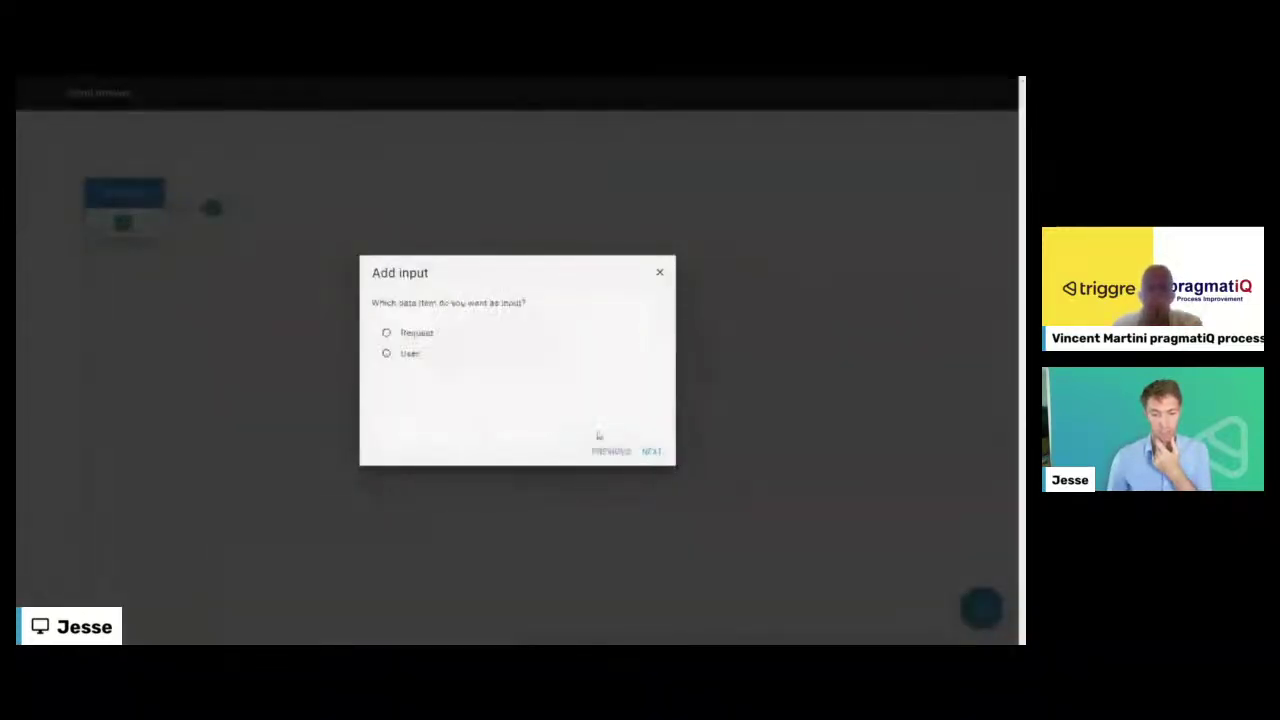
click(412, 337)
click(651, 451)
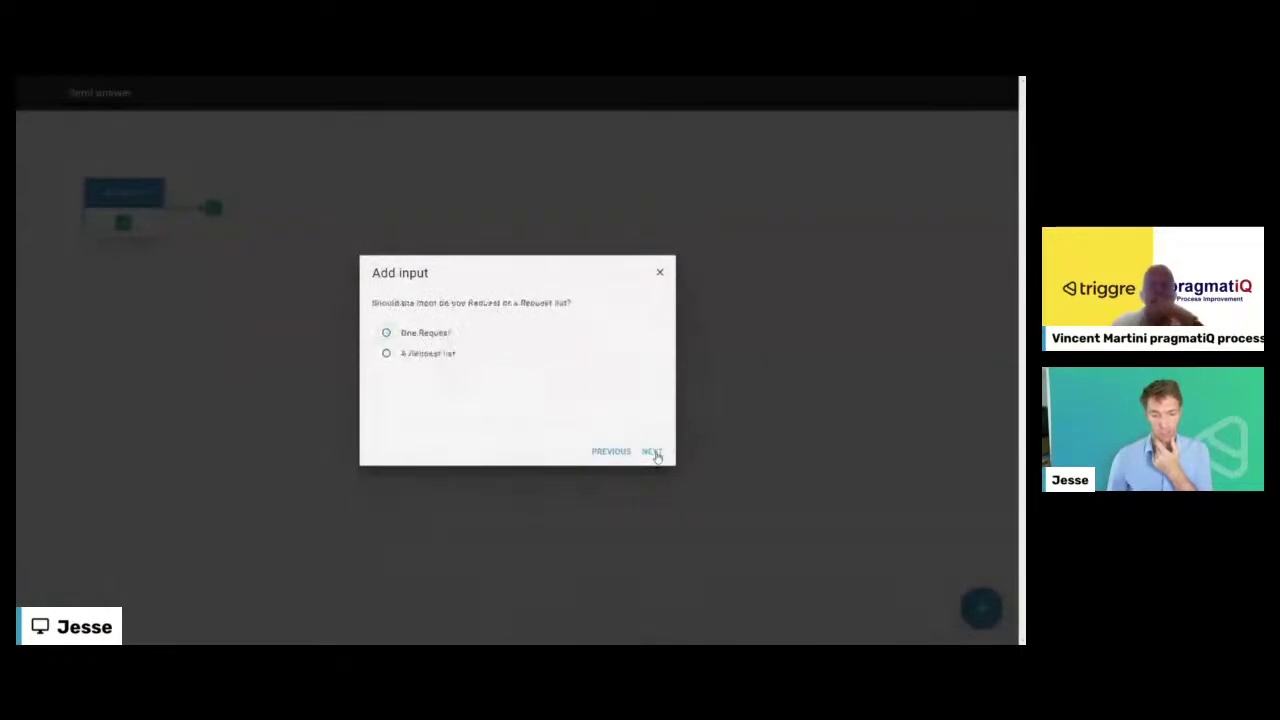
click(652, 451)
click(652, 452)
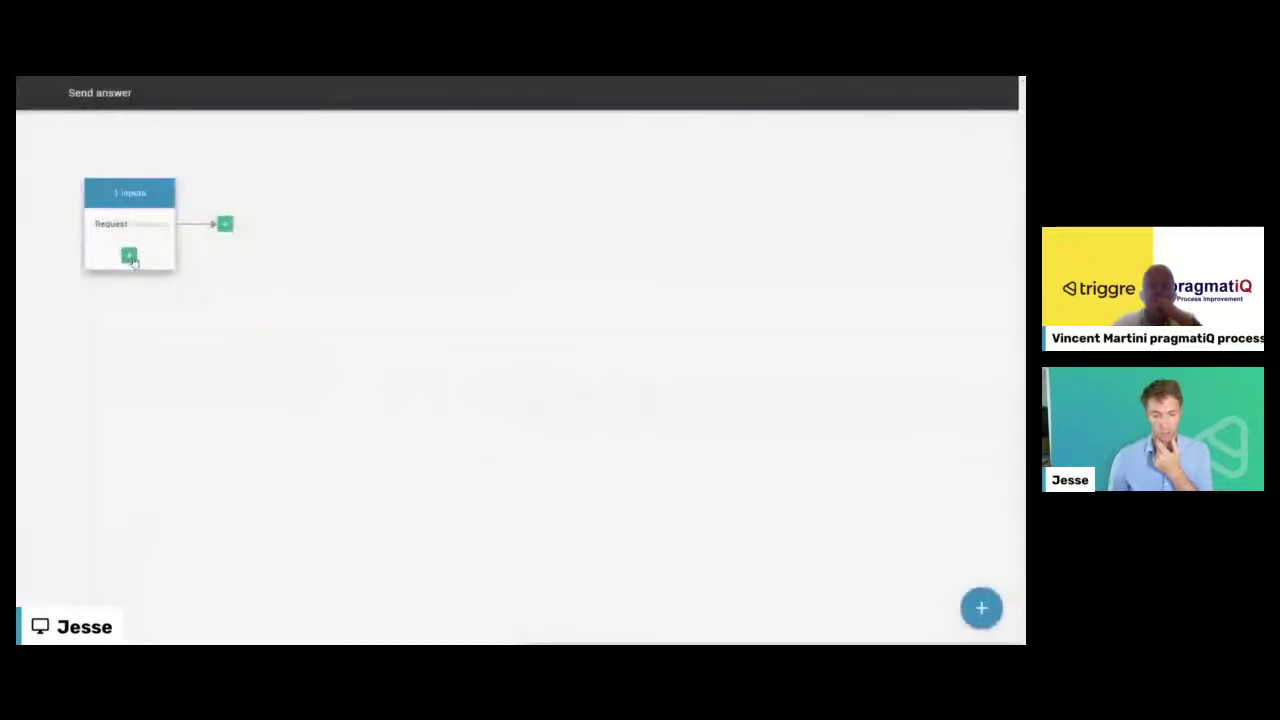
- Add a second input 'Answer' as a single plain text
click(129, 256)
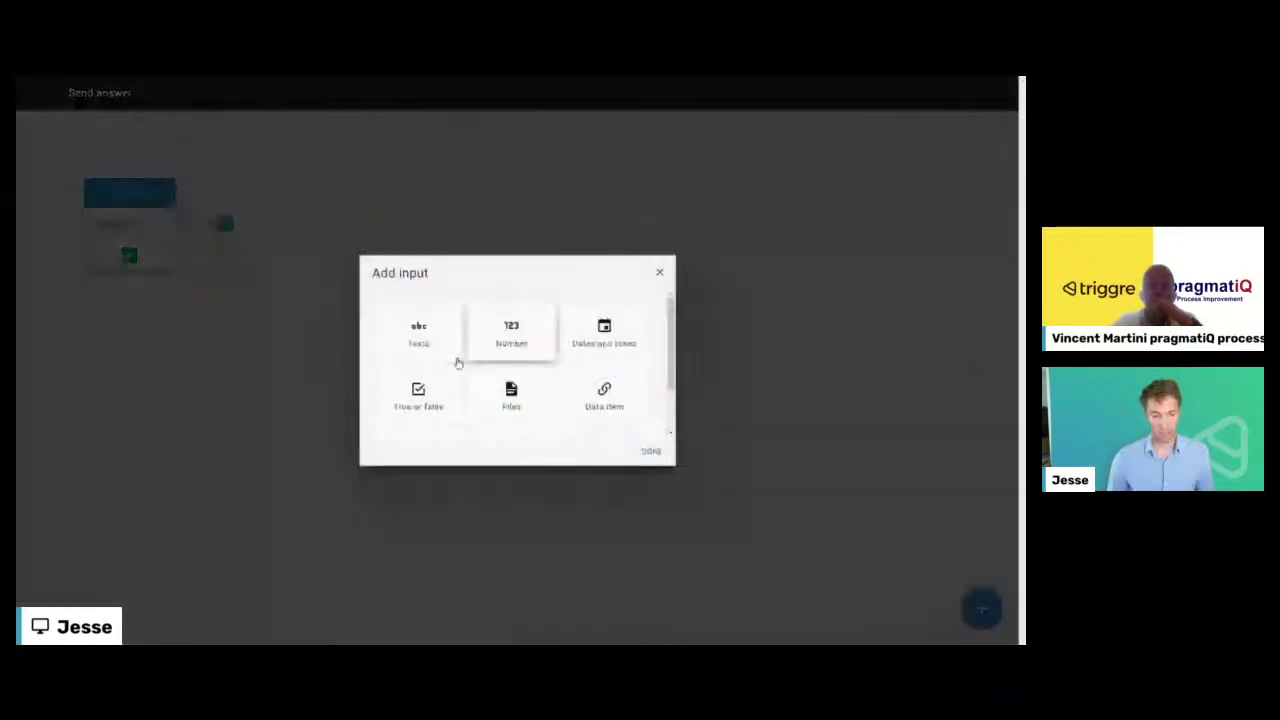
scroll(457, 361, down, 2)
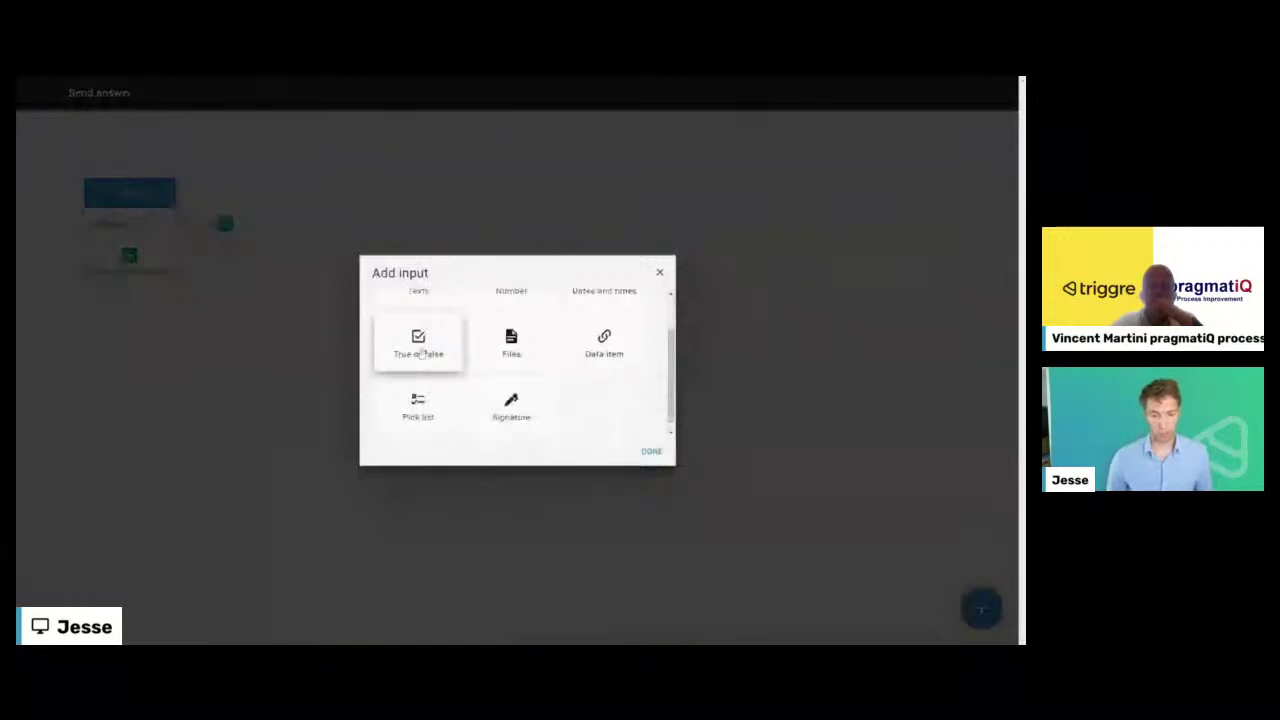
scroll(422, 380, up, 2)
scroll(515, 346, down, 2)
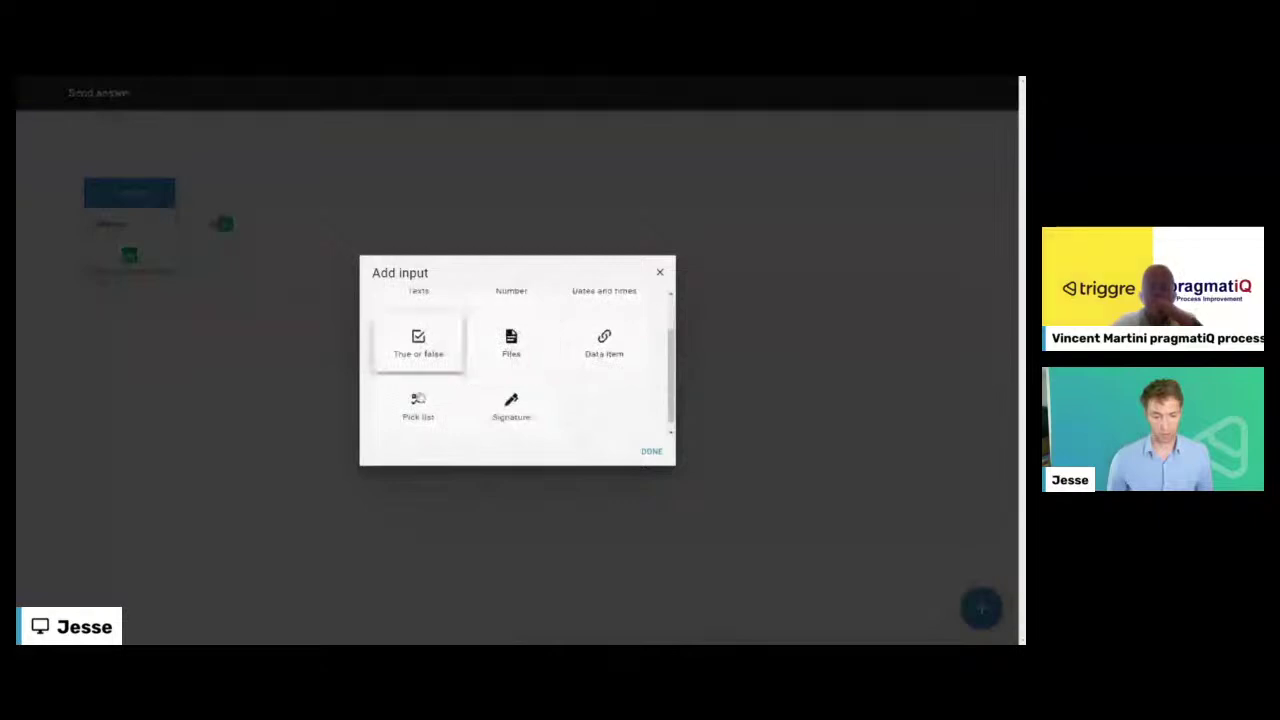
scroll(443, 363, up, 2)
click(458, 355)
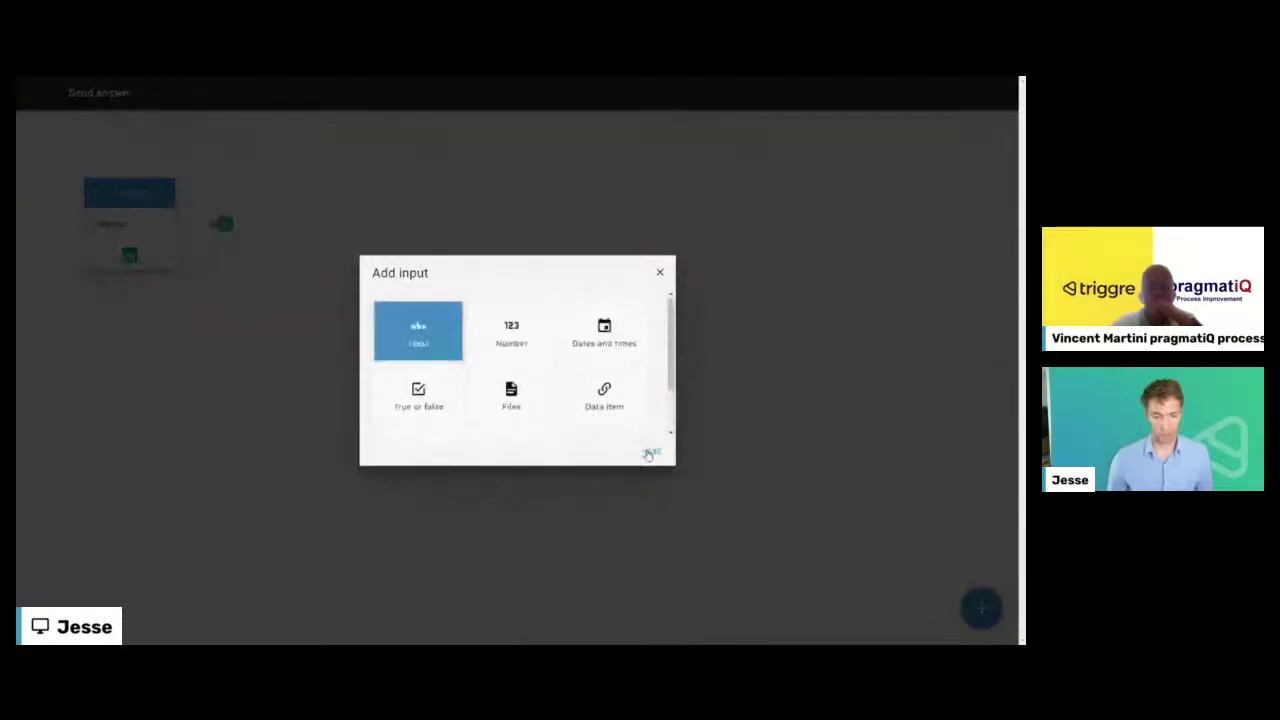
click(451, 348)
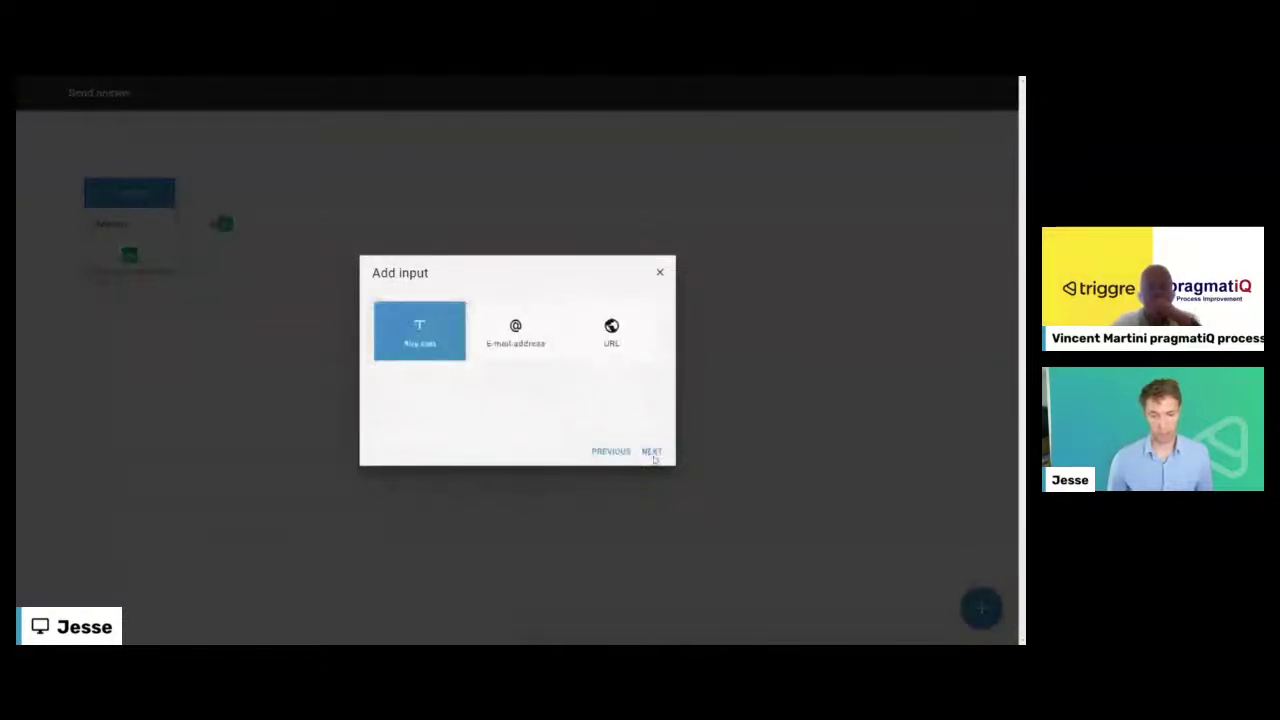
click(651, 451)
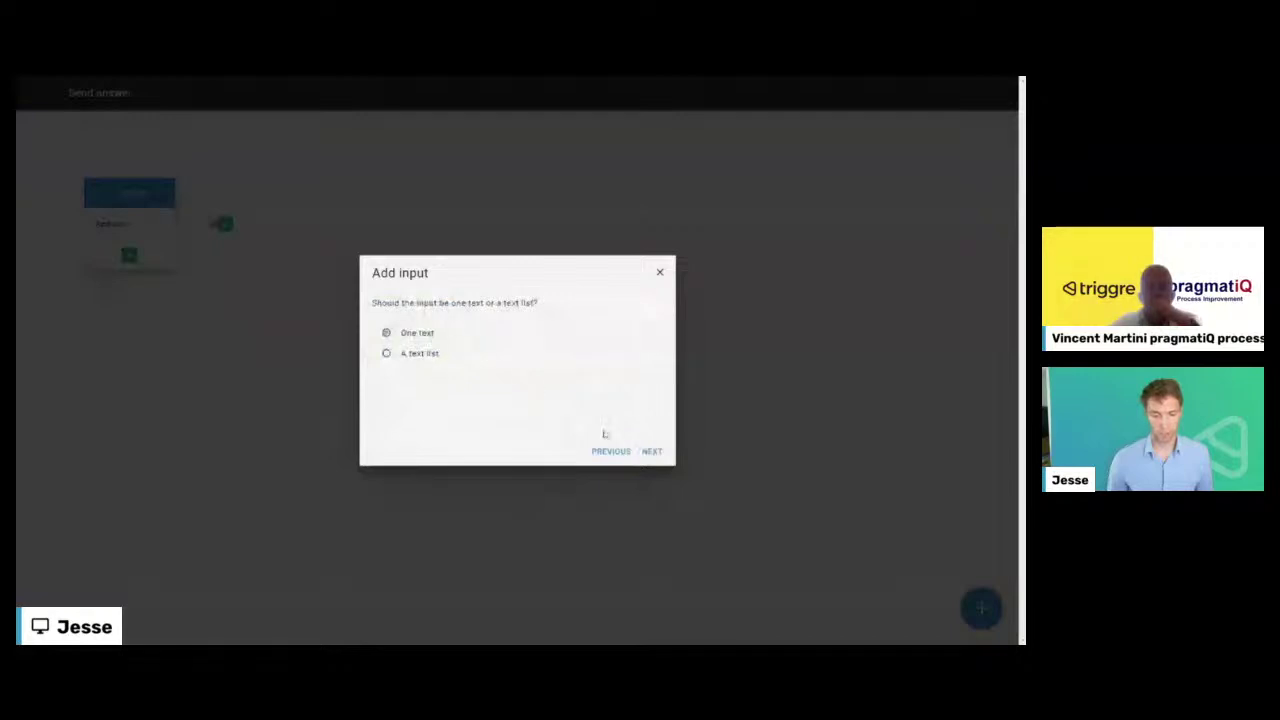
click(647, 452)
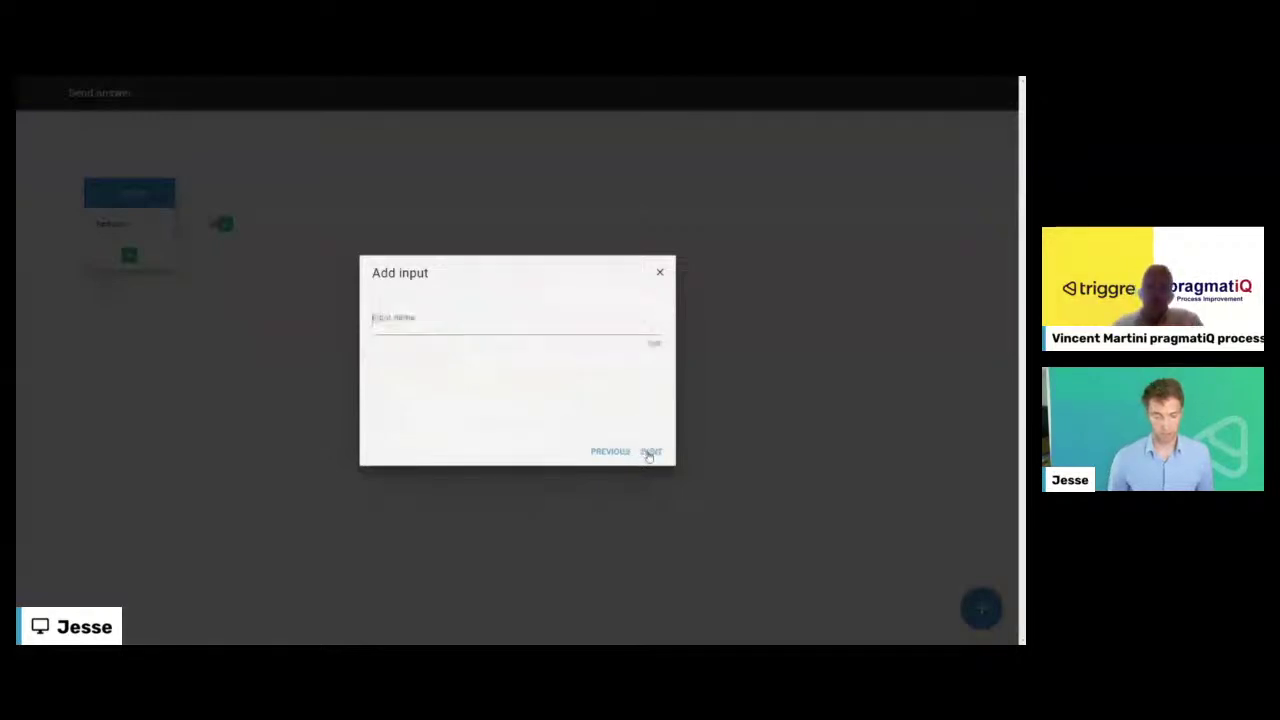
text(Answer)
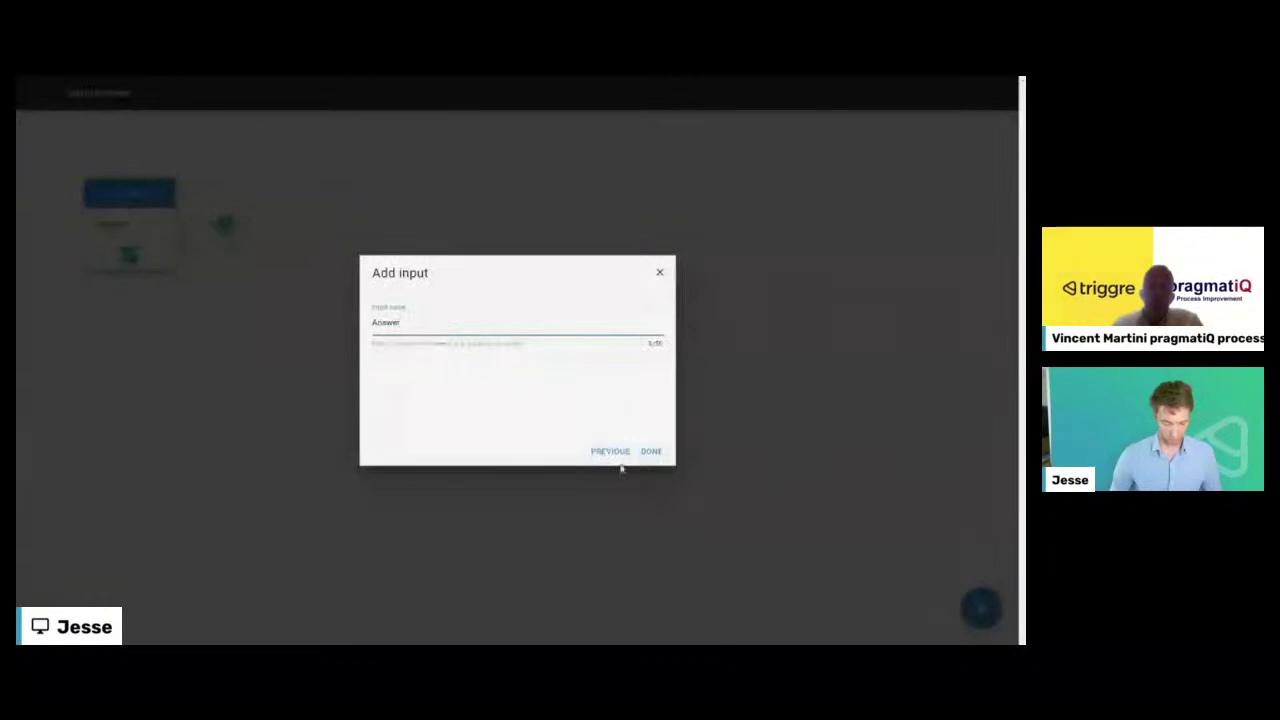
click(648, 453)
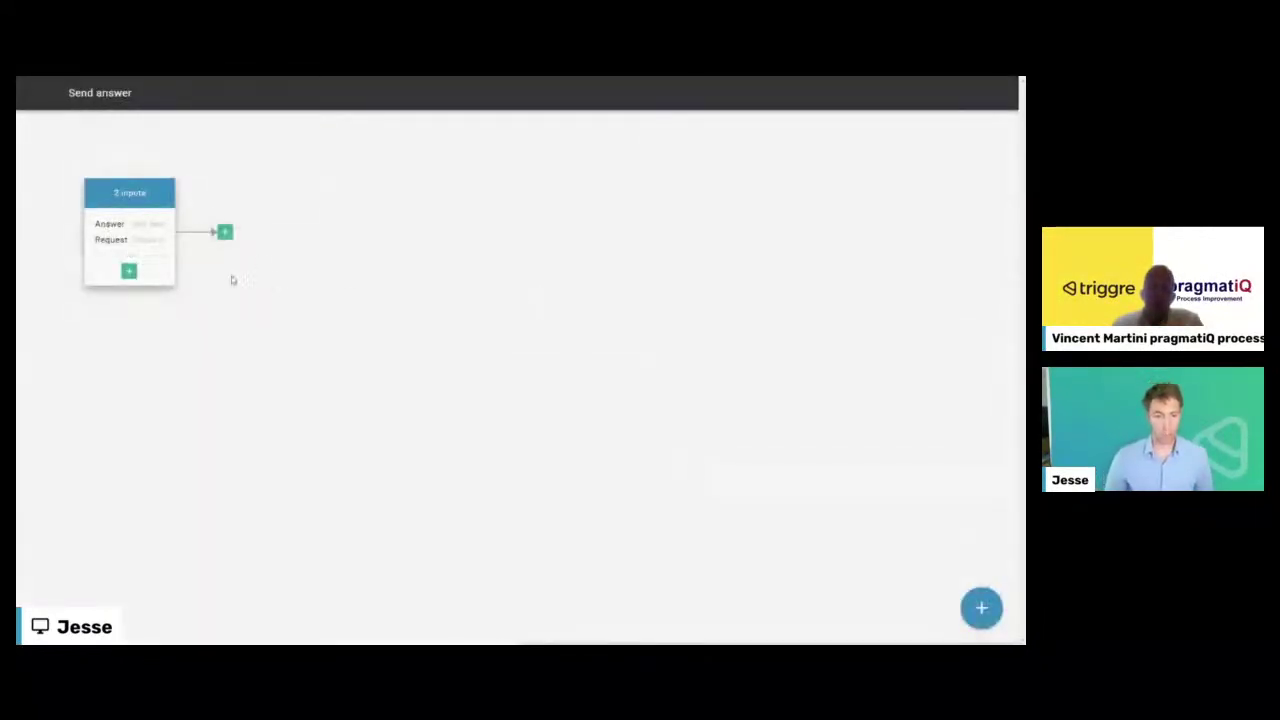
- Start a new step after the inputs and try Edit data with Request as the data
click(226, 234)
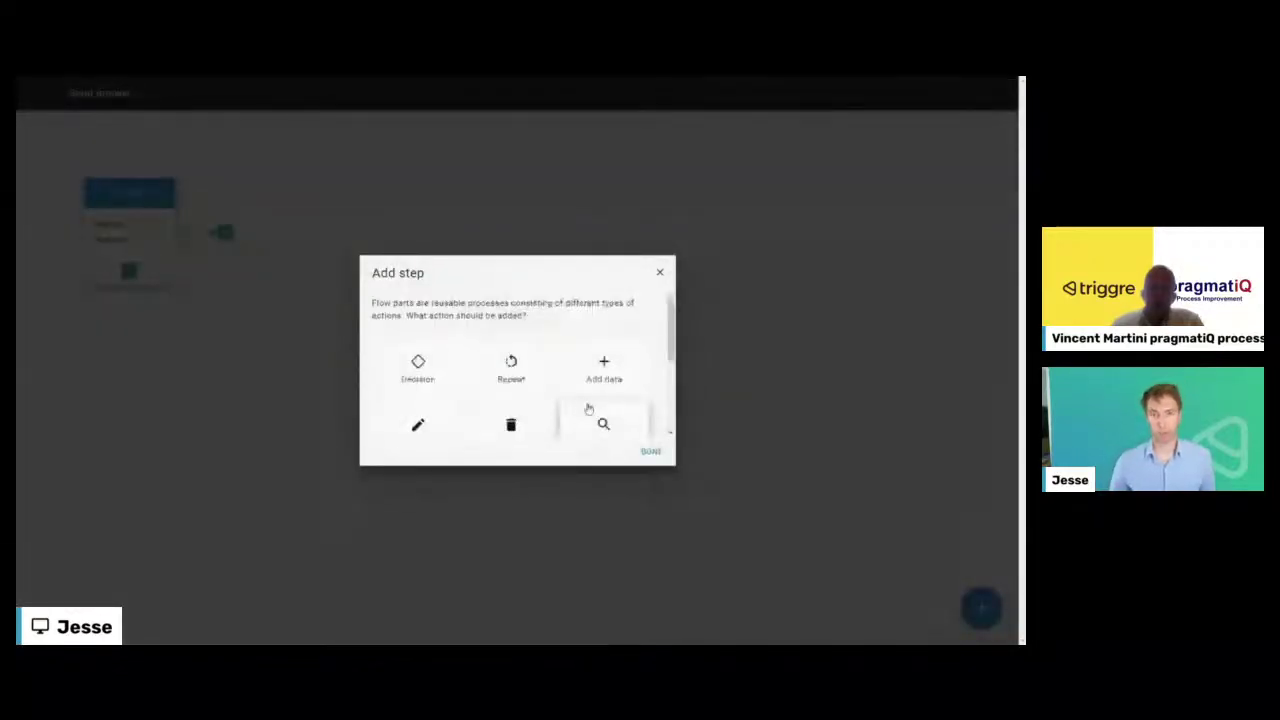
scroll(435, 378, down, 1)
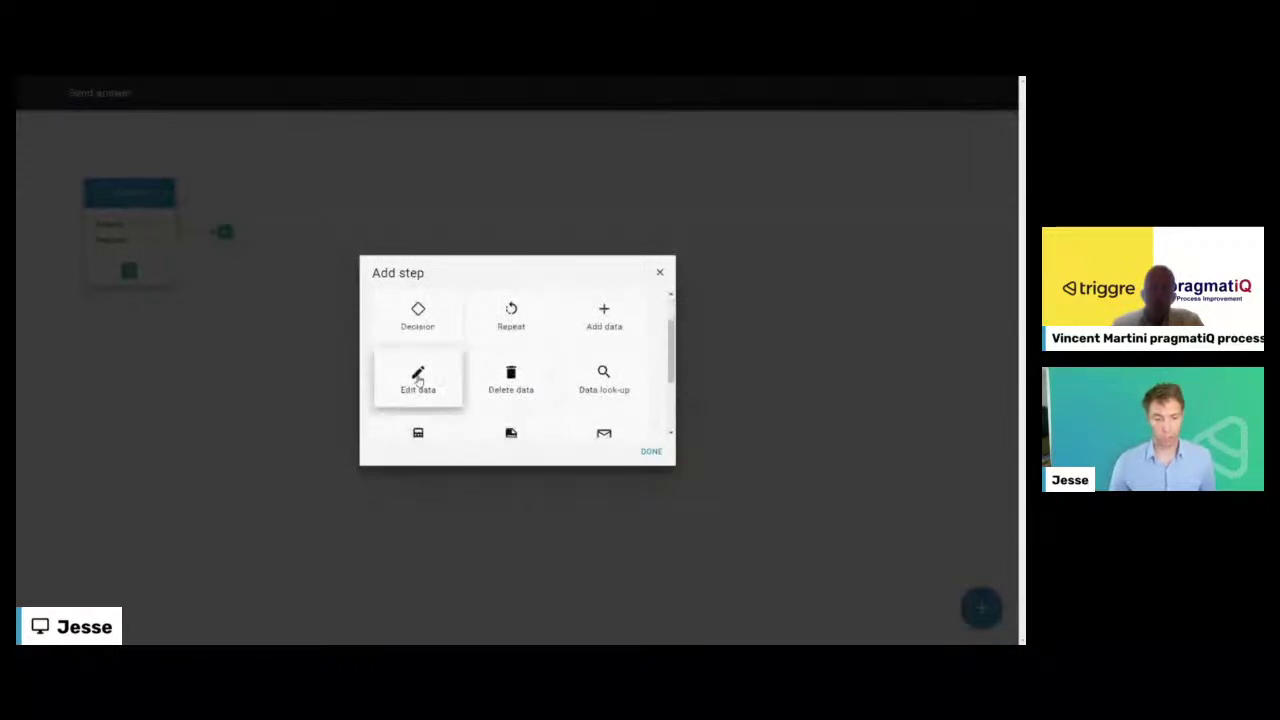
click(418, 380)
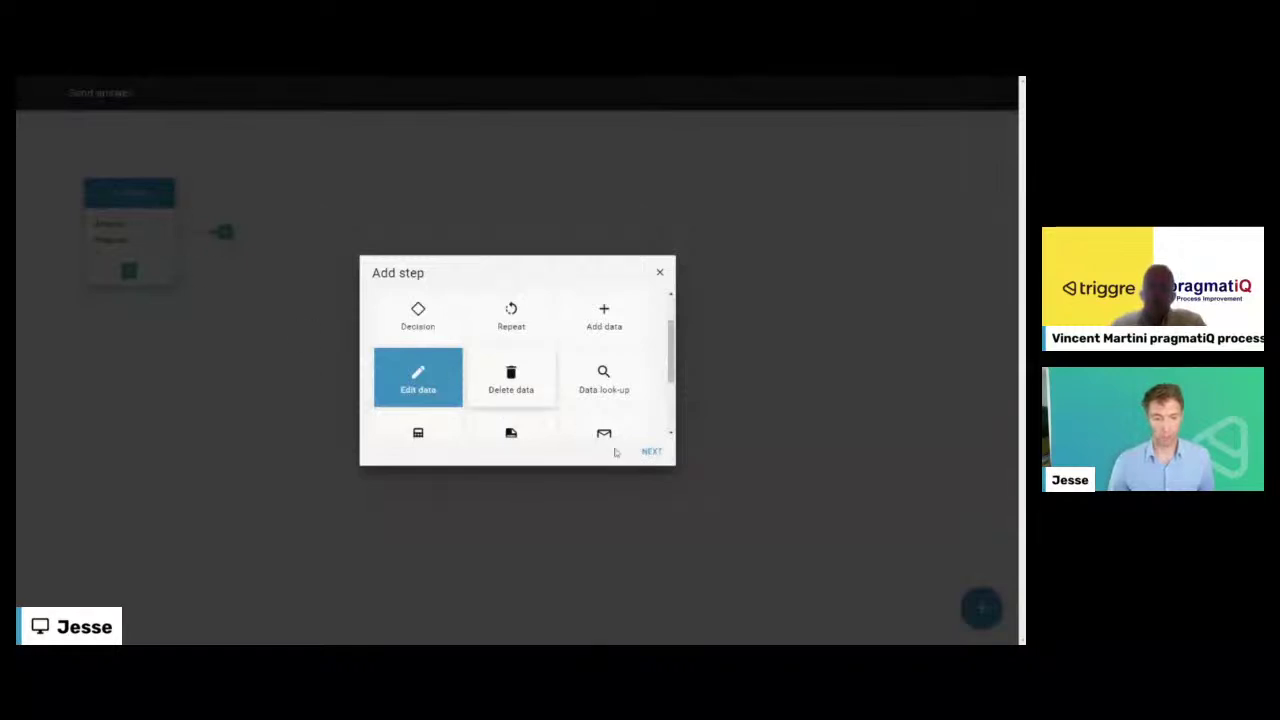
click(651, 451)
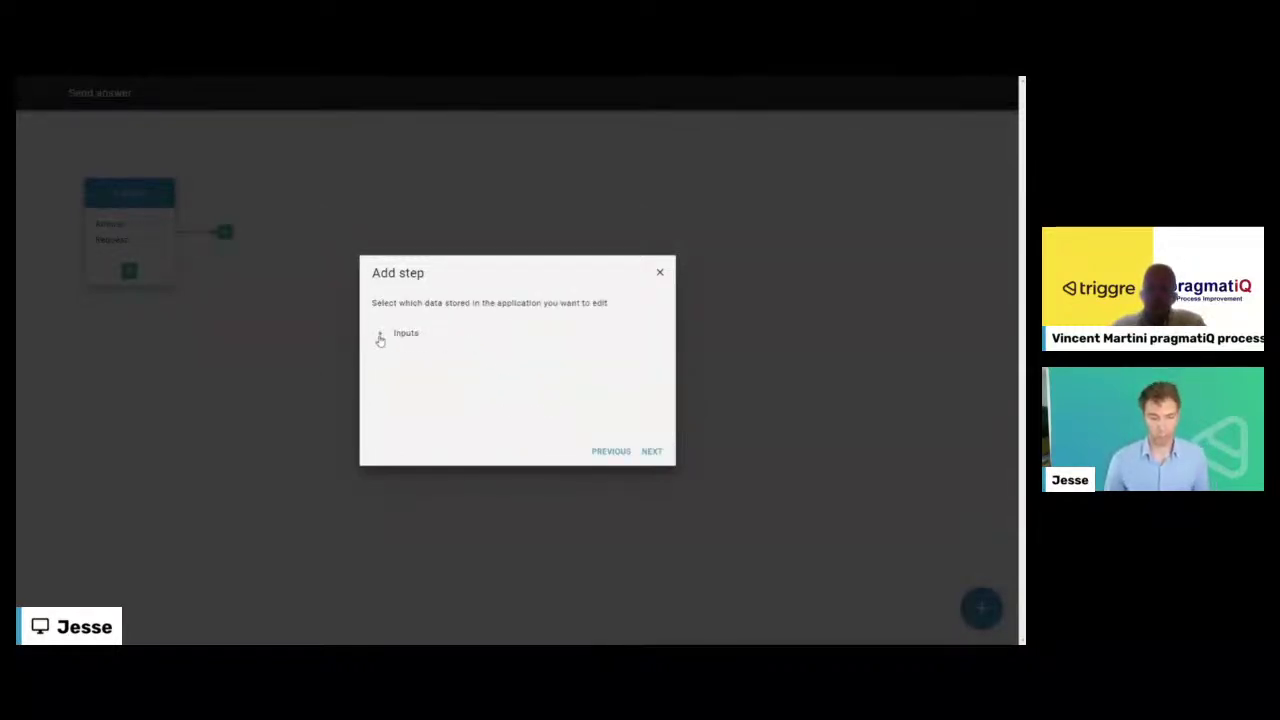
click(380, 338)
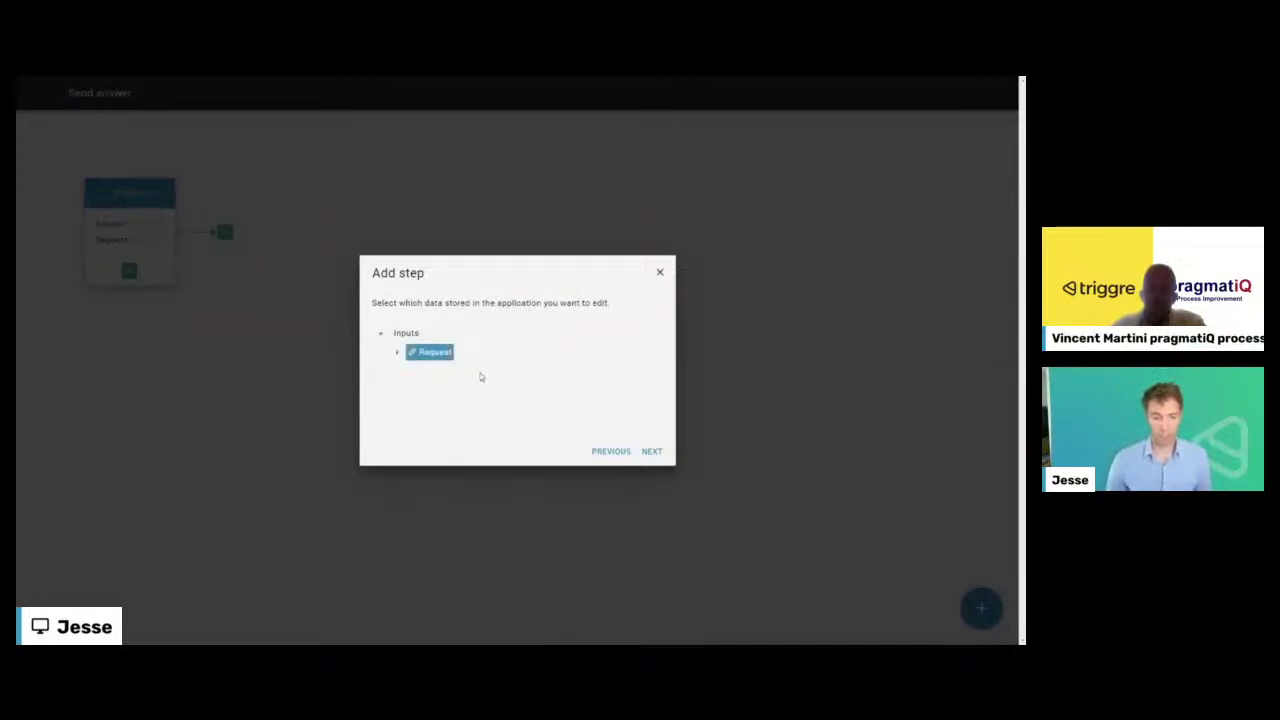
click(652, 453)
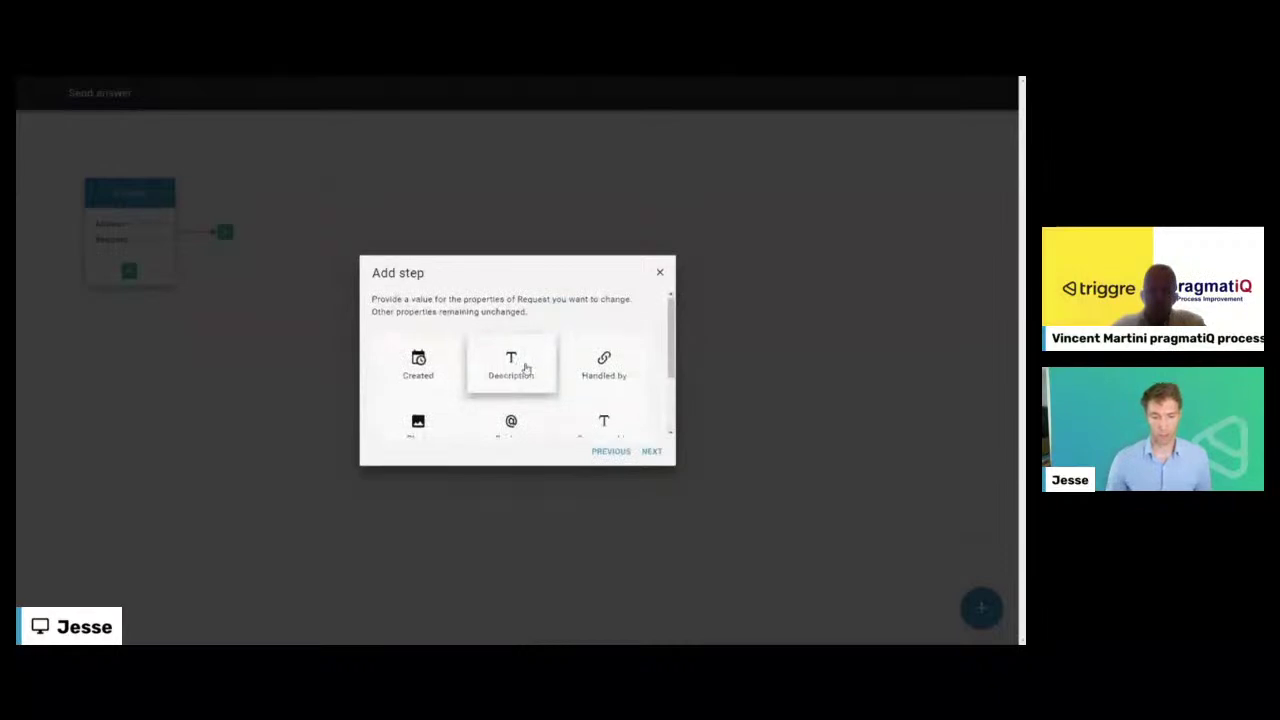
- Back out of the Edit data setup and pick the Send e-mail step instead
scroll(522, 368, down, 1)
scroll(480, 400, down, 1)
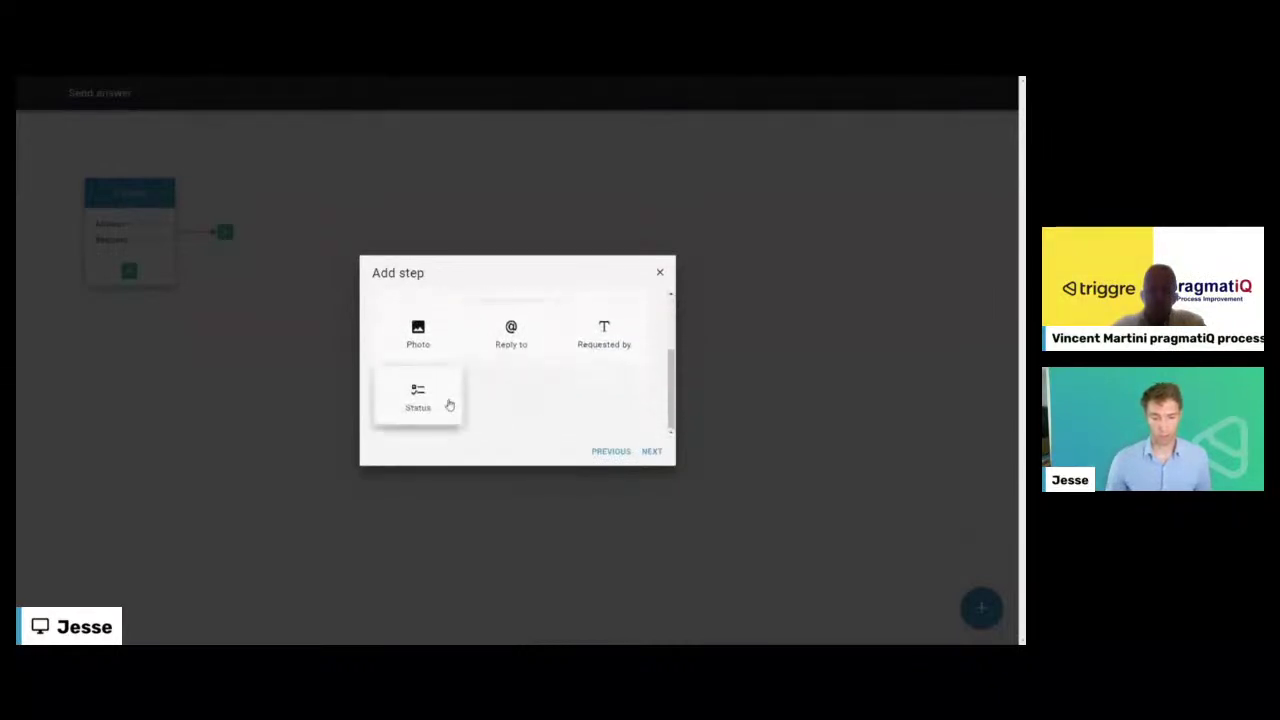
scroll(449, 406, up, 2)
scroll(470, 380, down, 1)
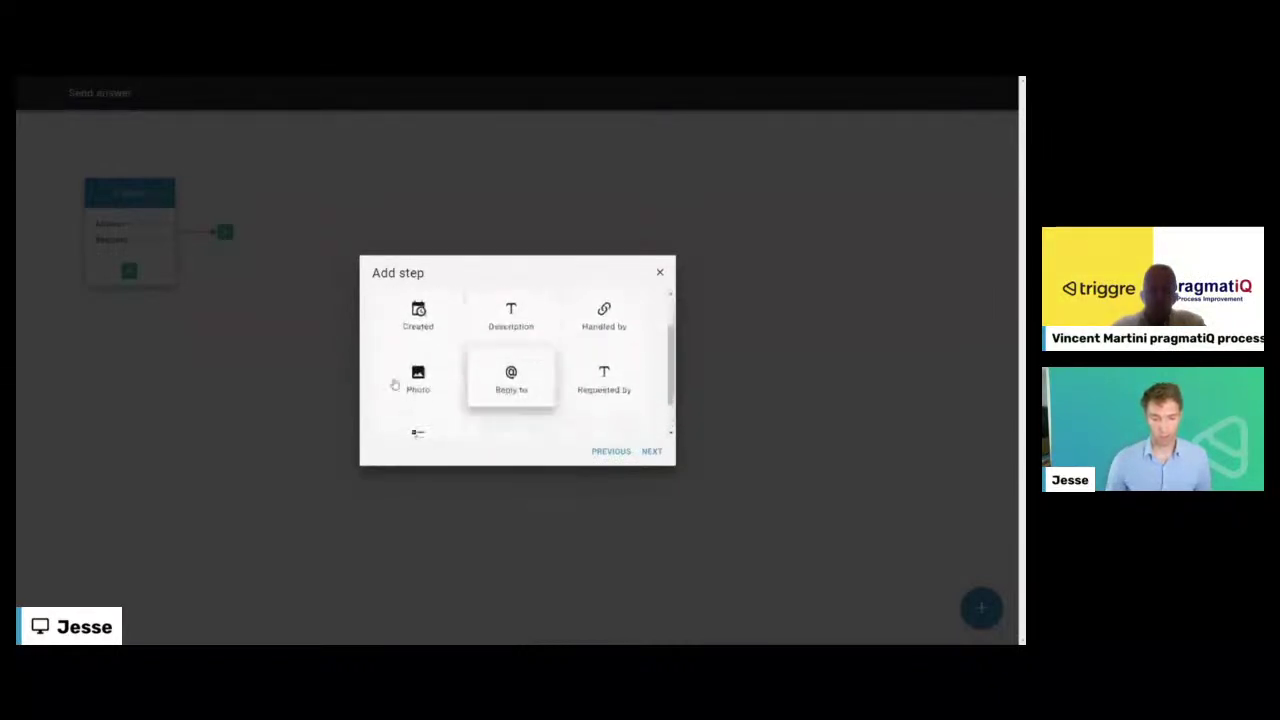
click(607, 455)
click(607, 455)
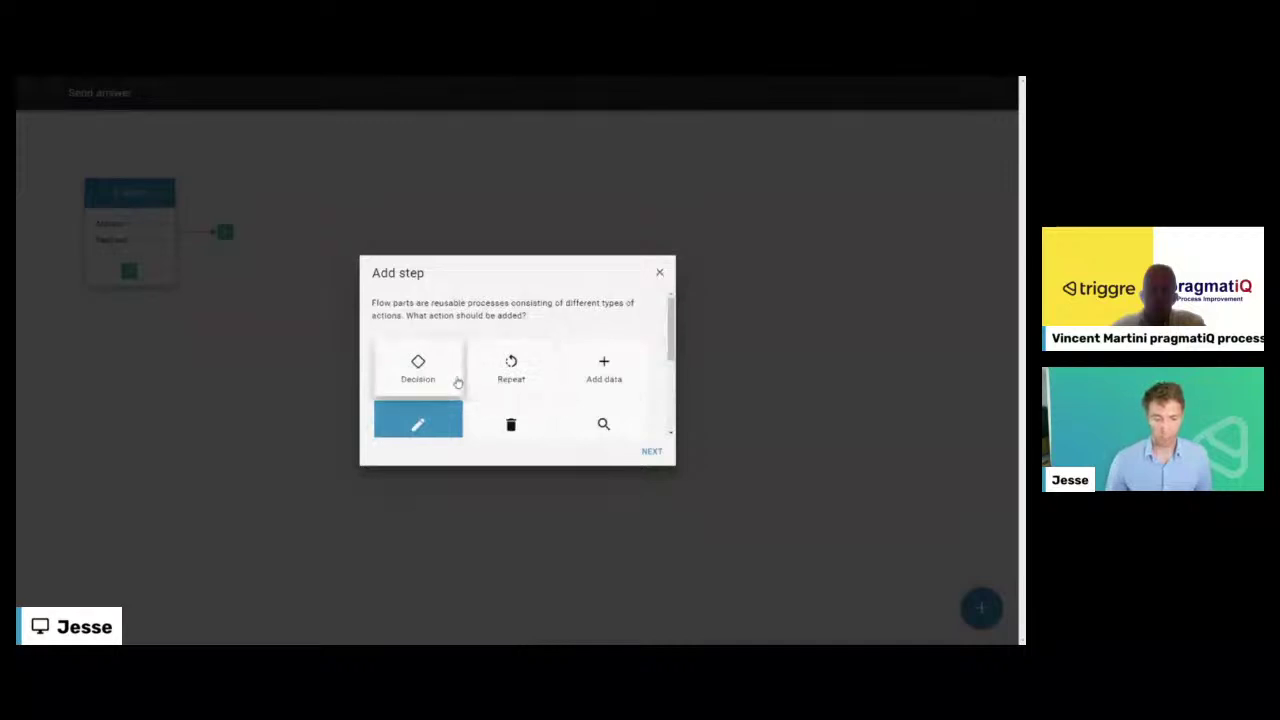
scroll(532, 425, down, 1)
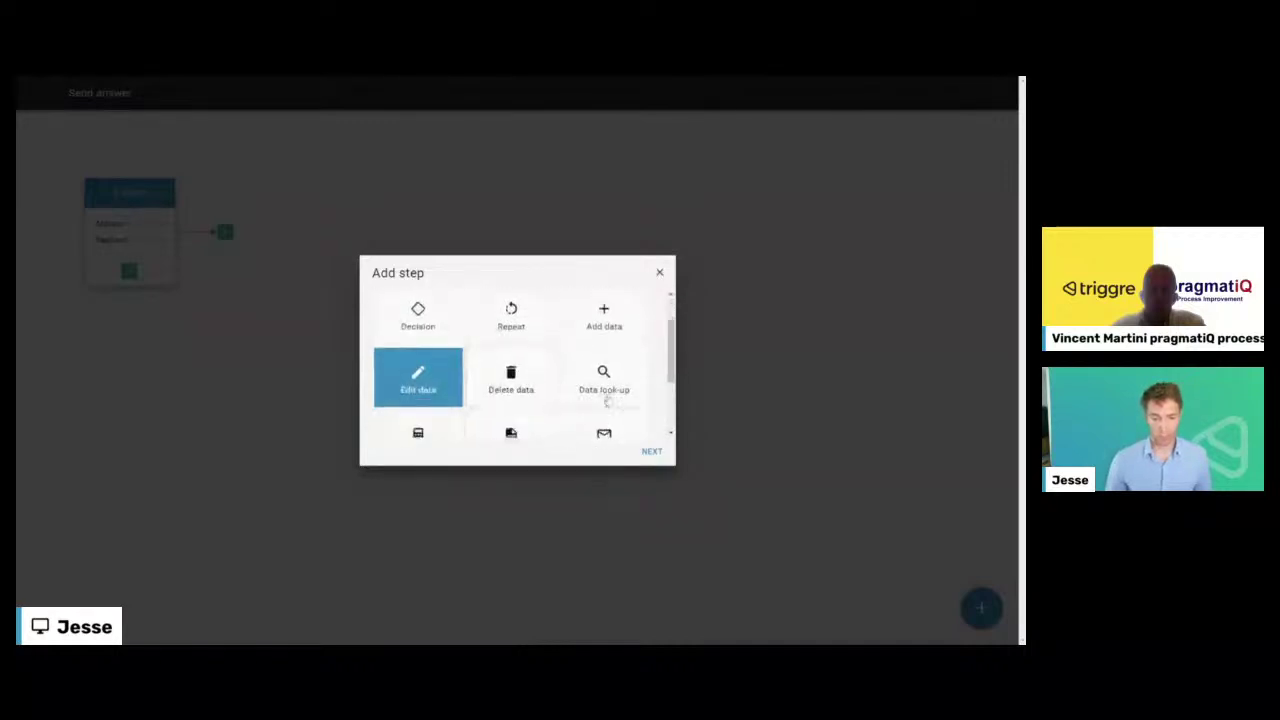
scroll(603, 397, down, 1)
click(600, 399)
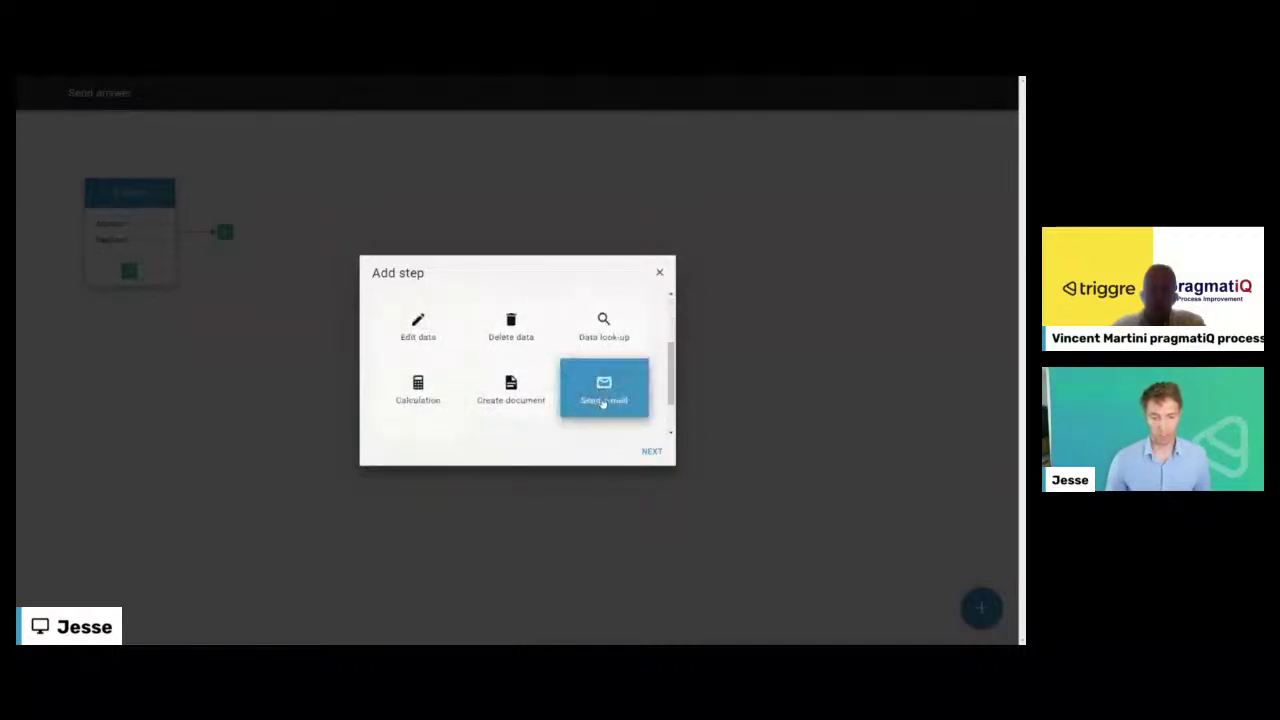
- Begin the e-mail body with 'Hi' followed by the Request's Requested by value
click(651, 451)
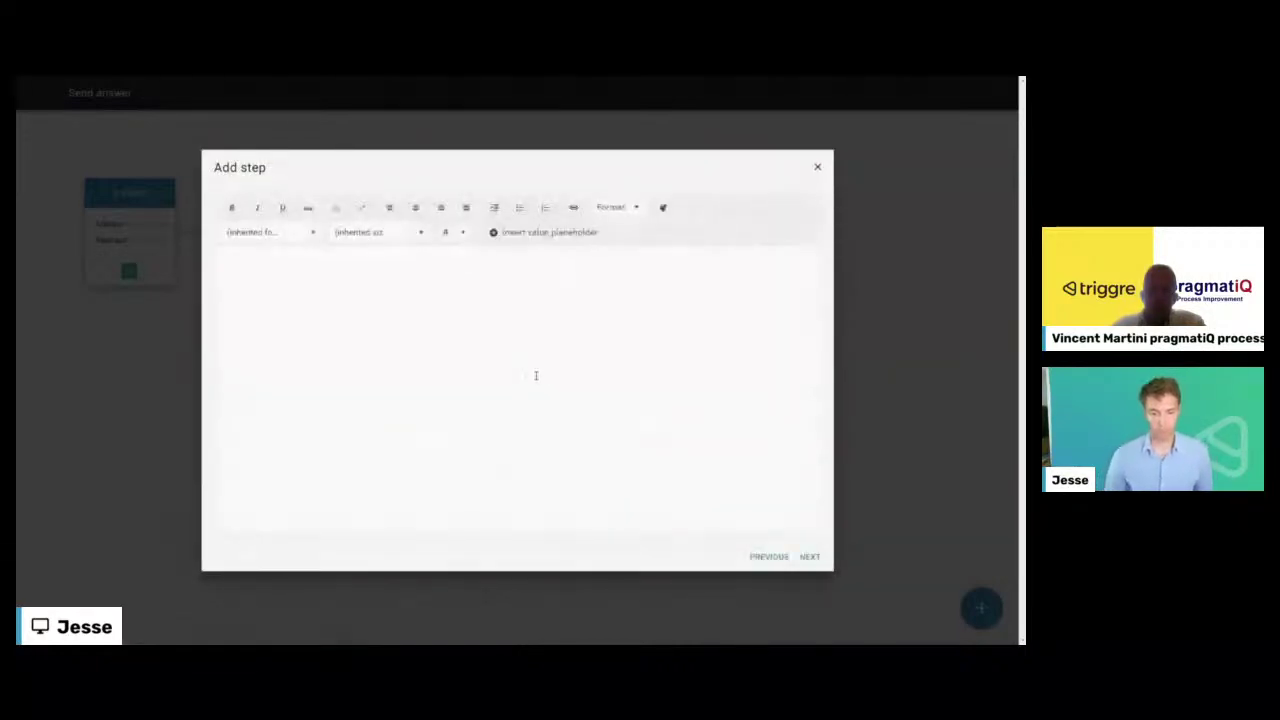
click(536, 375)
text(Hi)
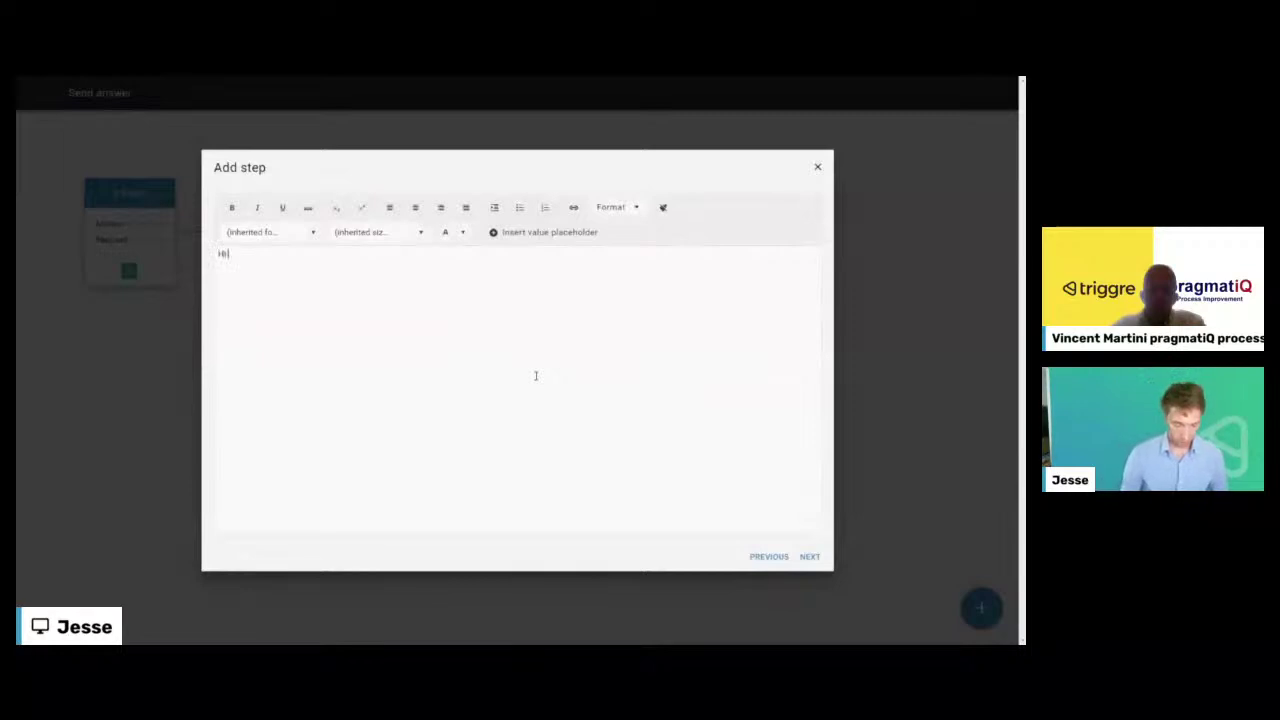
click(518, 233)
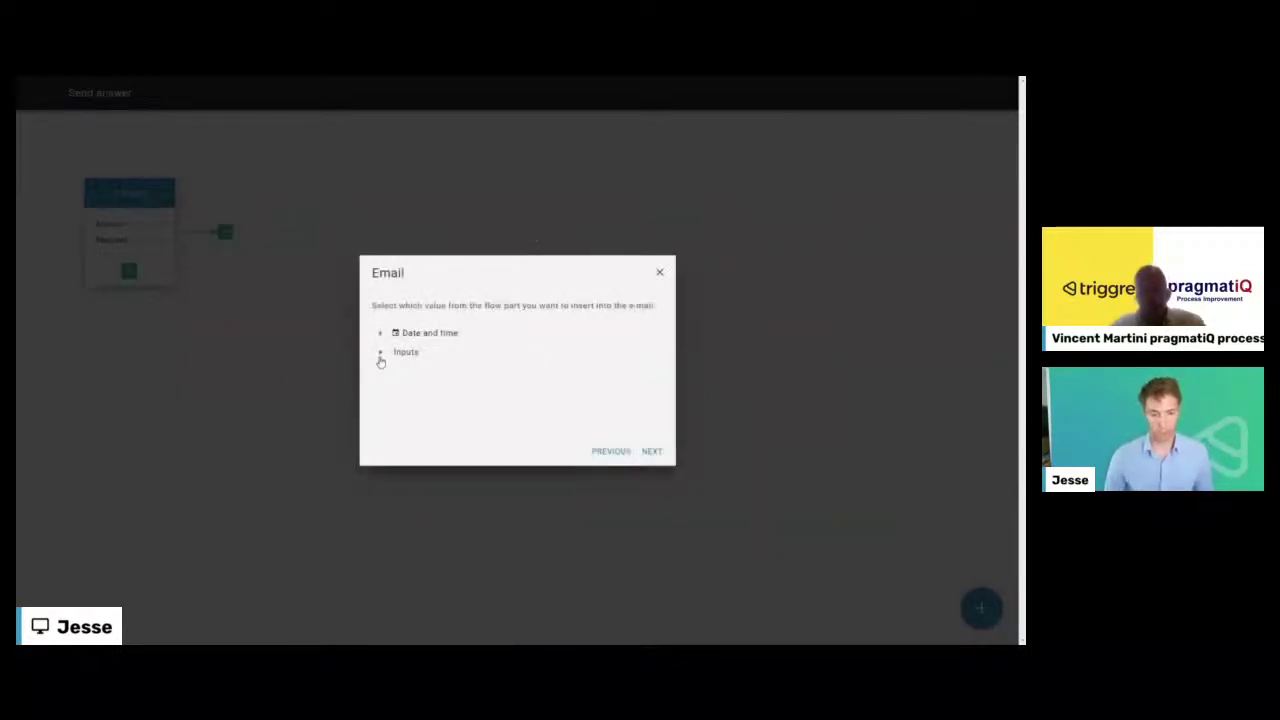
click(380, 355)
click(398, 390)
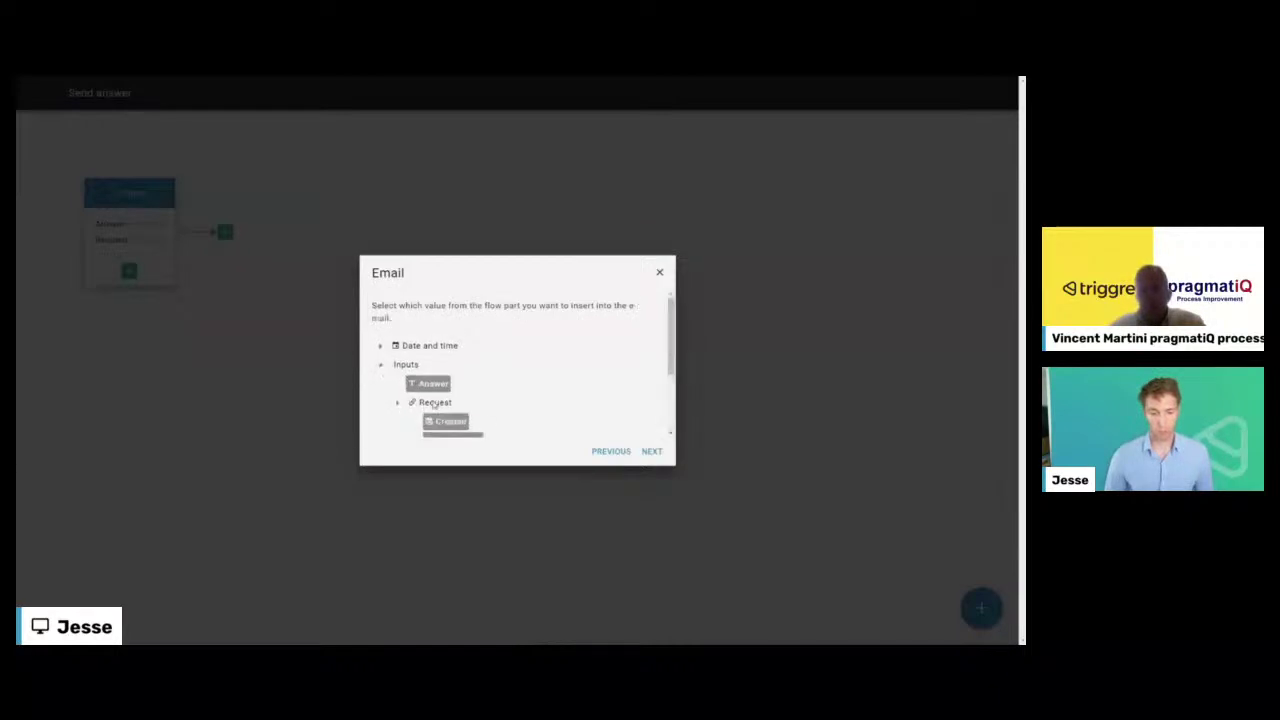
scroll(443, 374, down, 2)
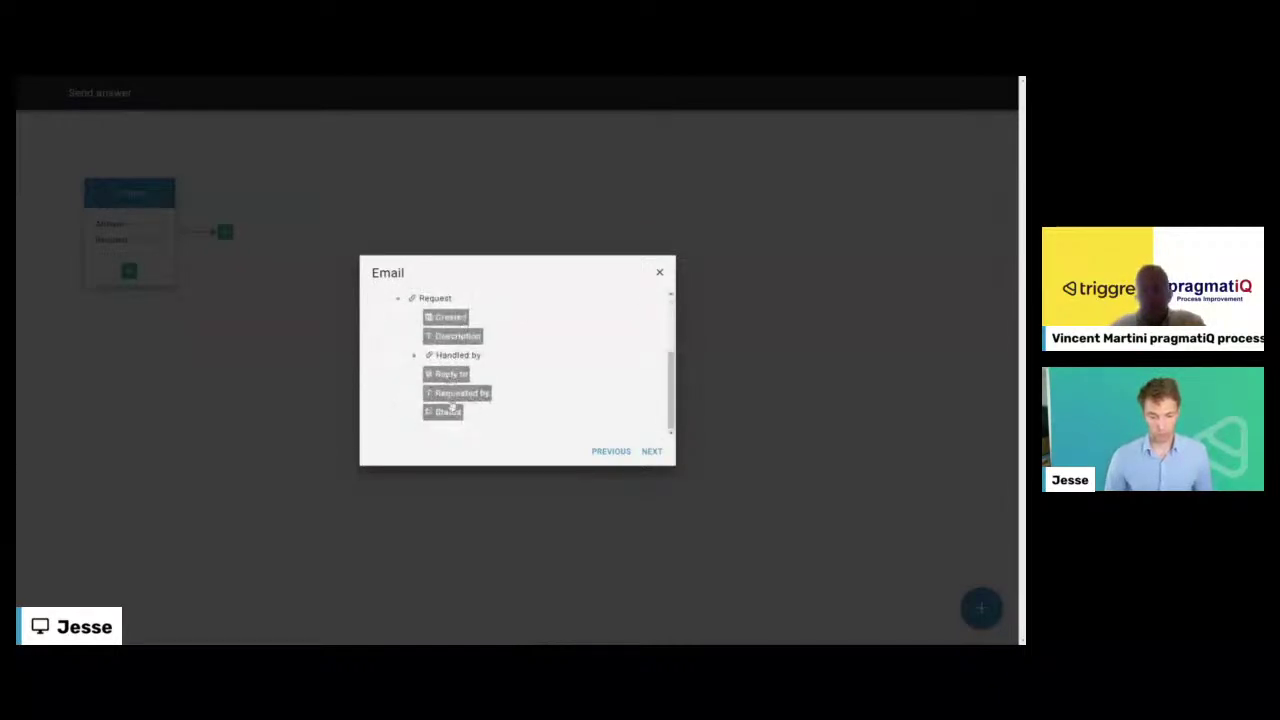
click(456, 400)
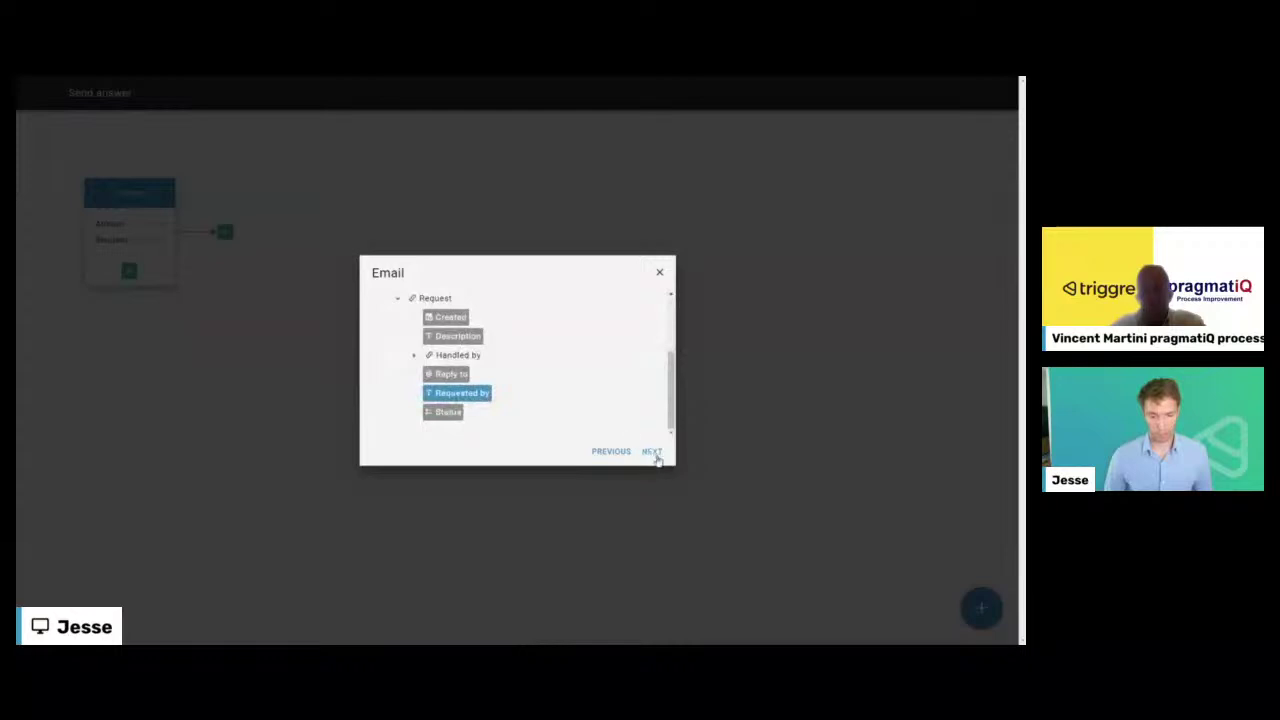
click(651, 452)
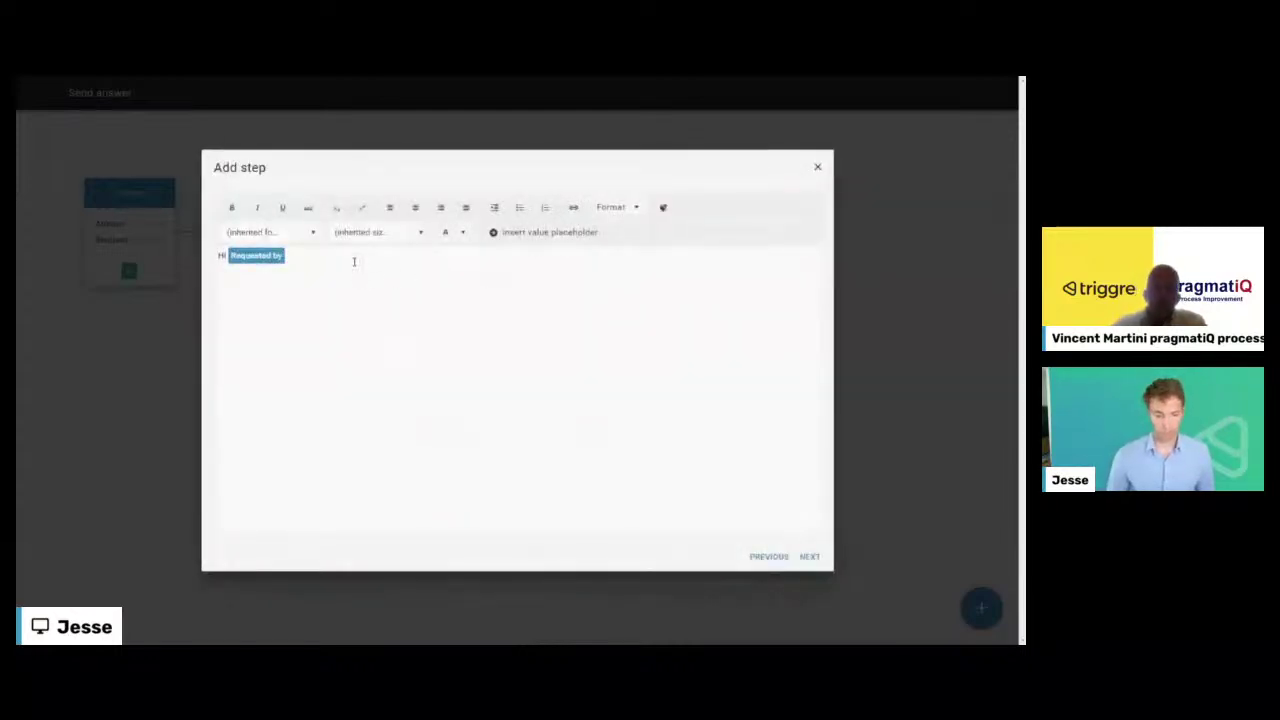
- Add a new line about the request, insert the Answer value, and sign off with 'Best regards'
key(Return)
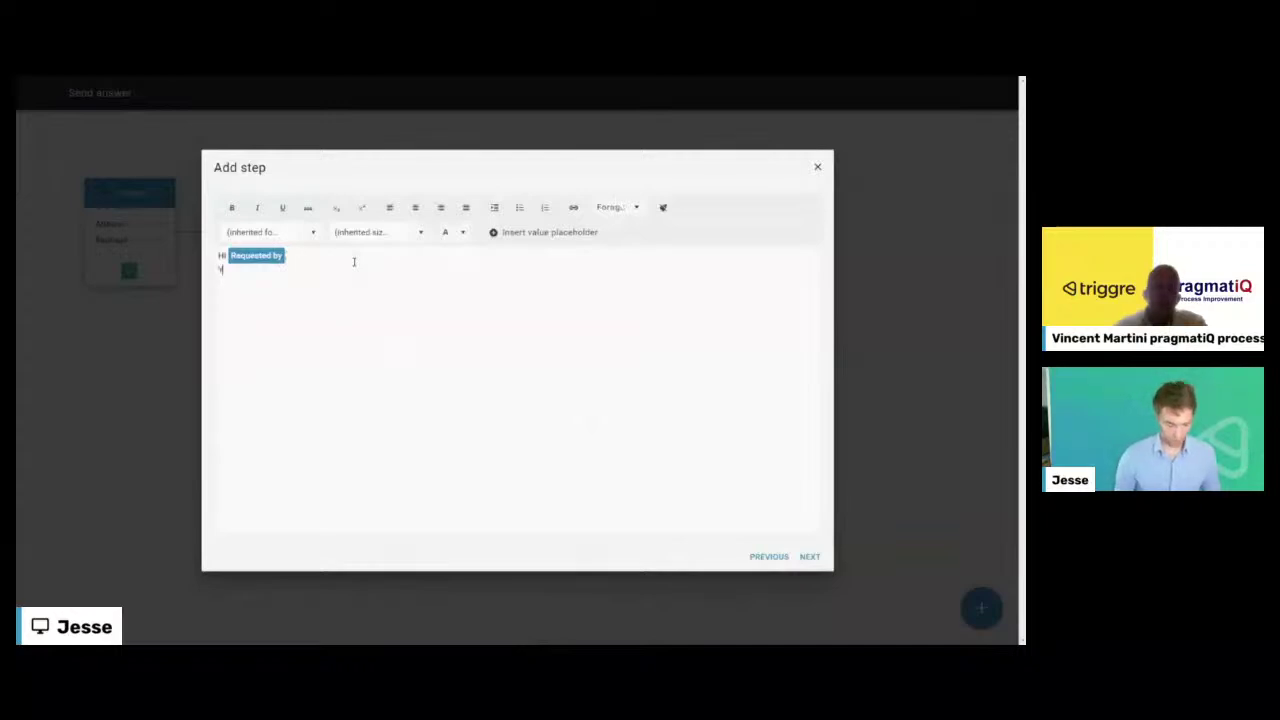
text(Your request i)
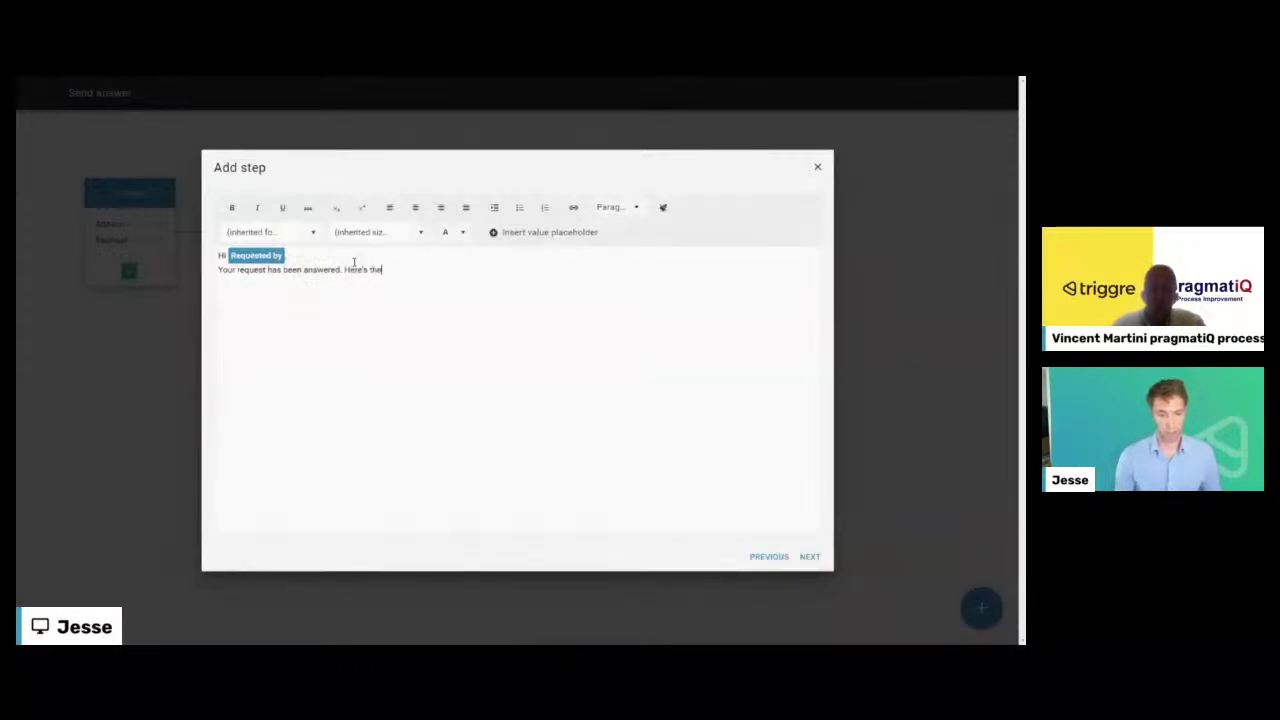
text(answer:)
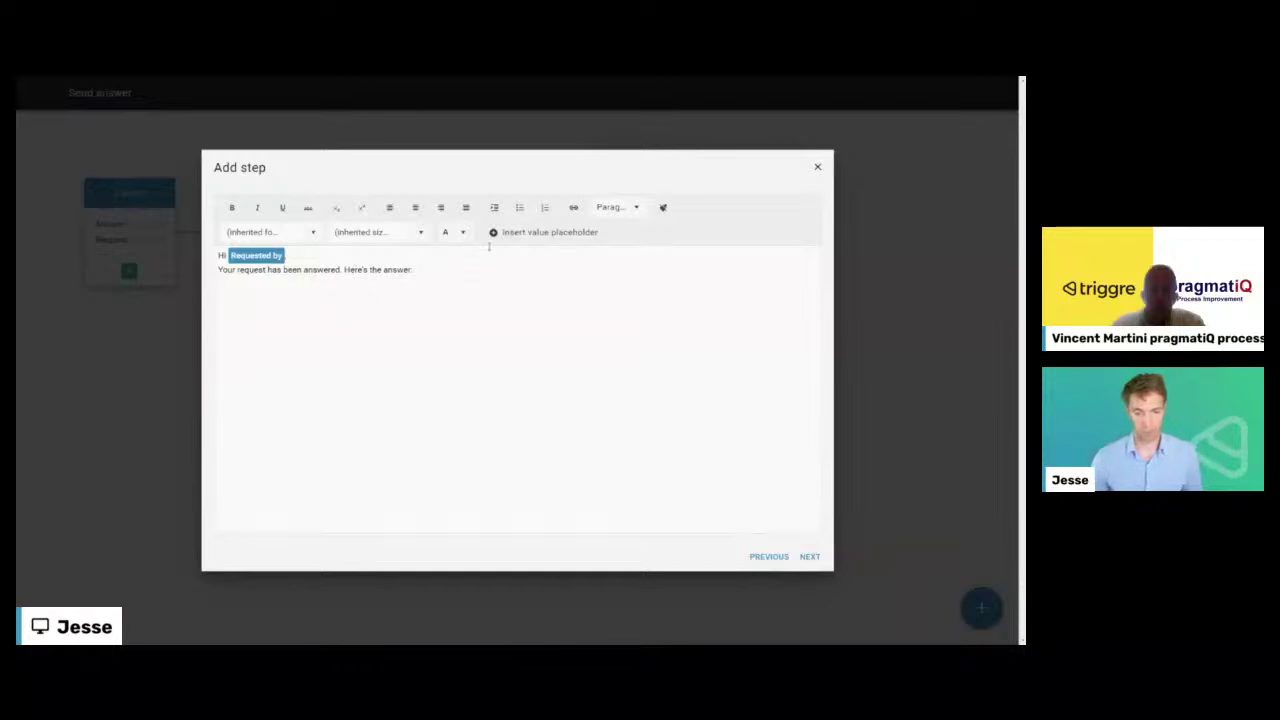
click(494, 232)
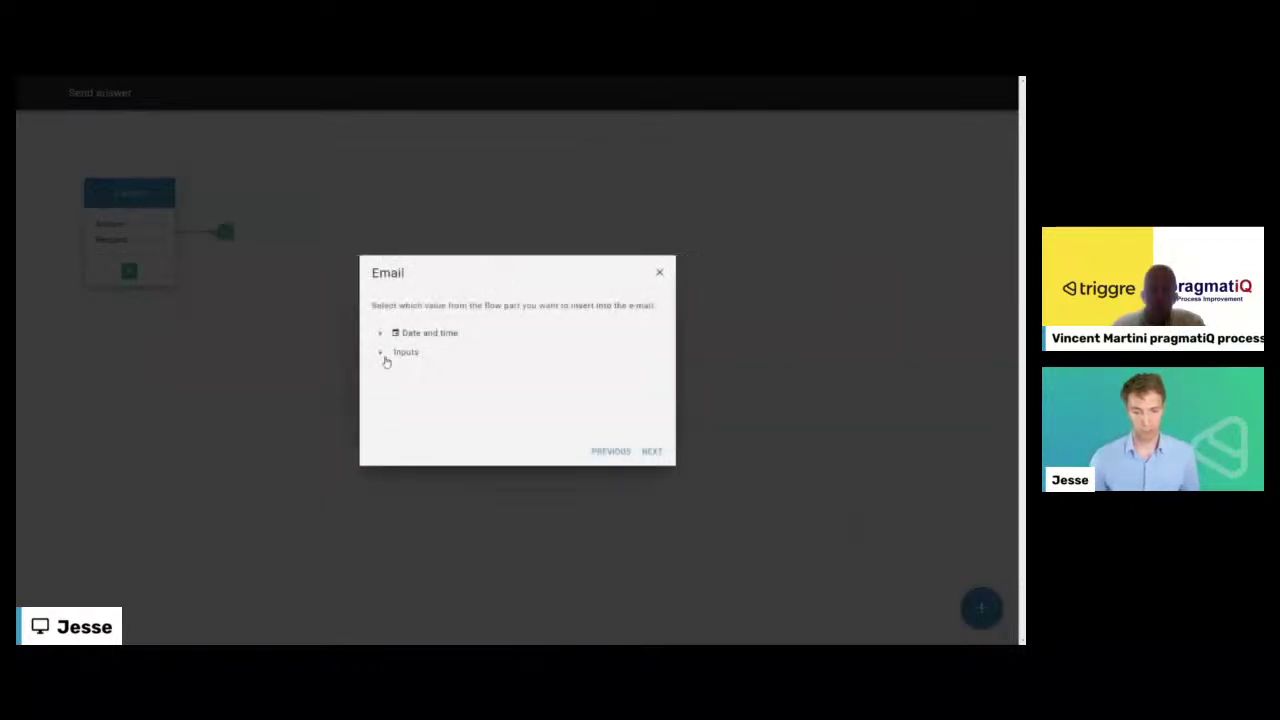
click(384, 358)
click(426, 371)
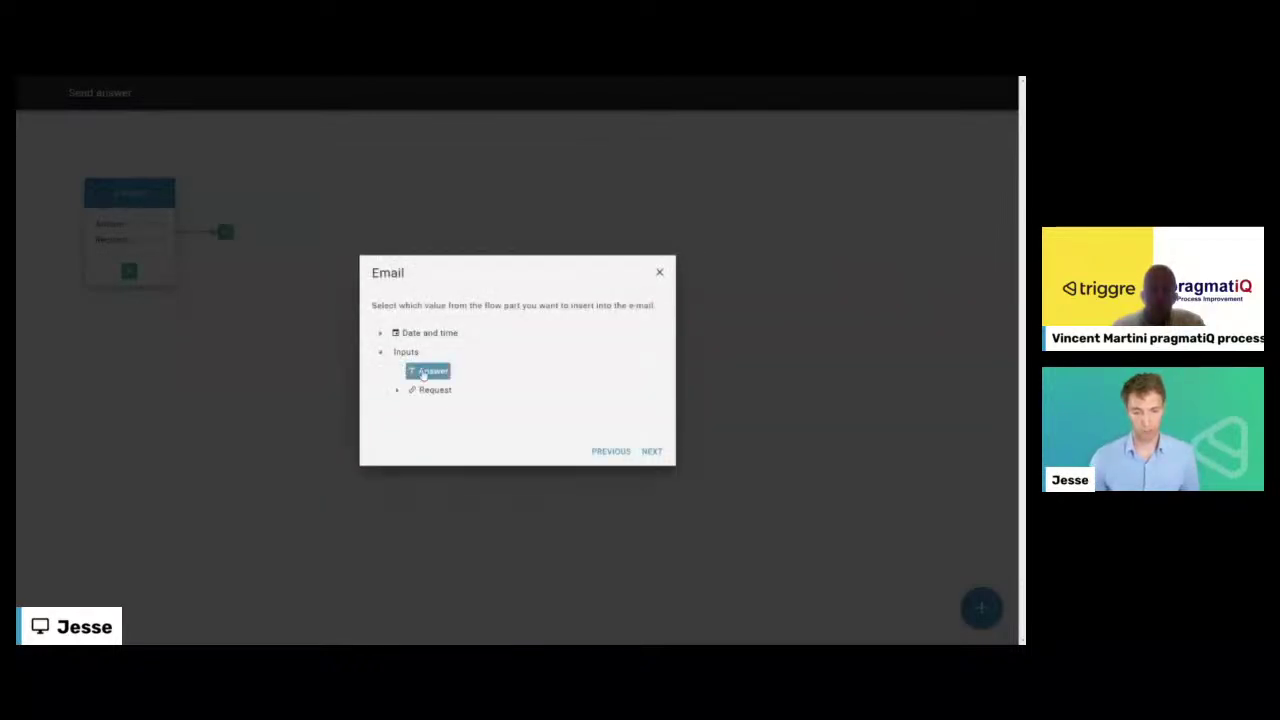
click(651, 452)
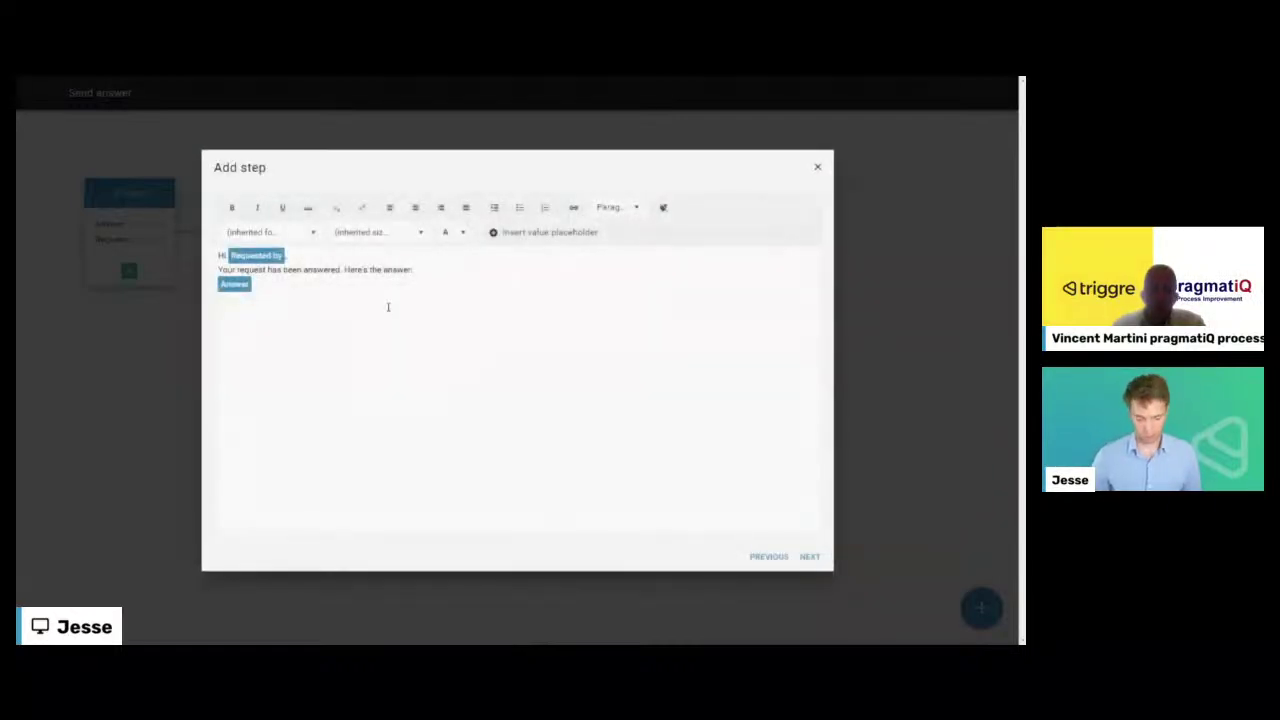
text(Best regards,)
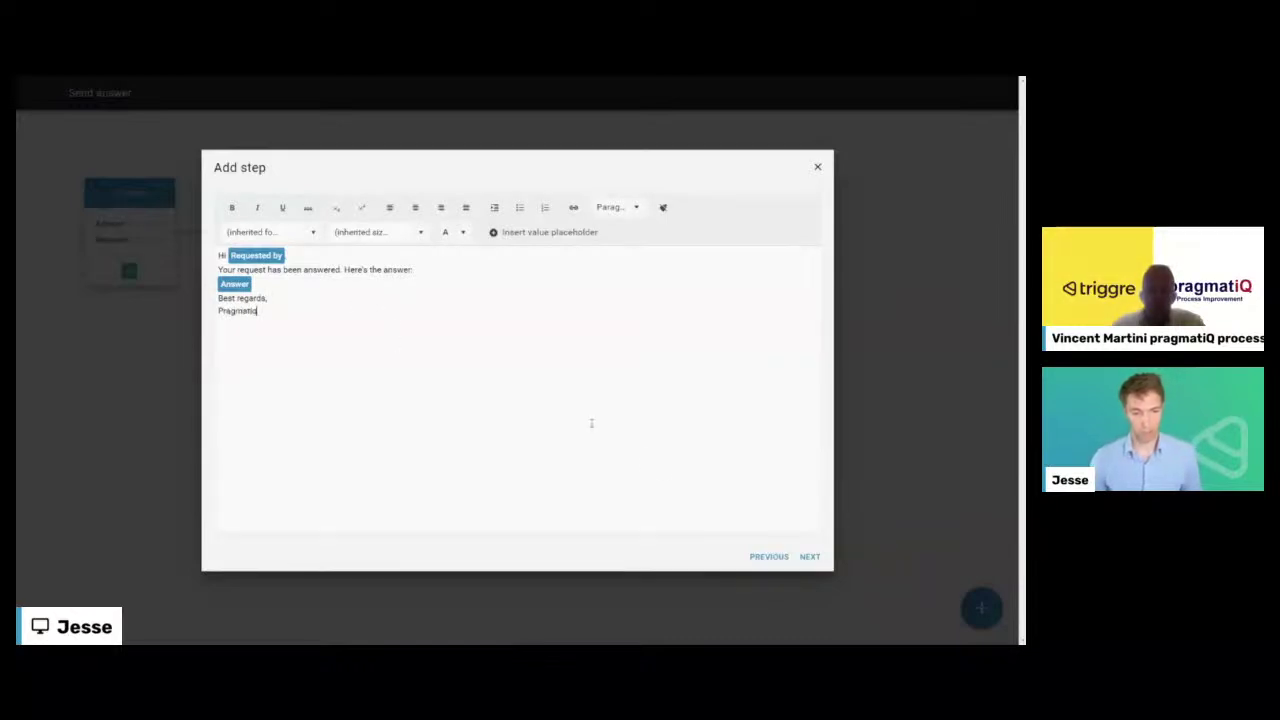
click(809, 559)
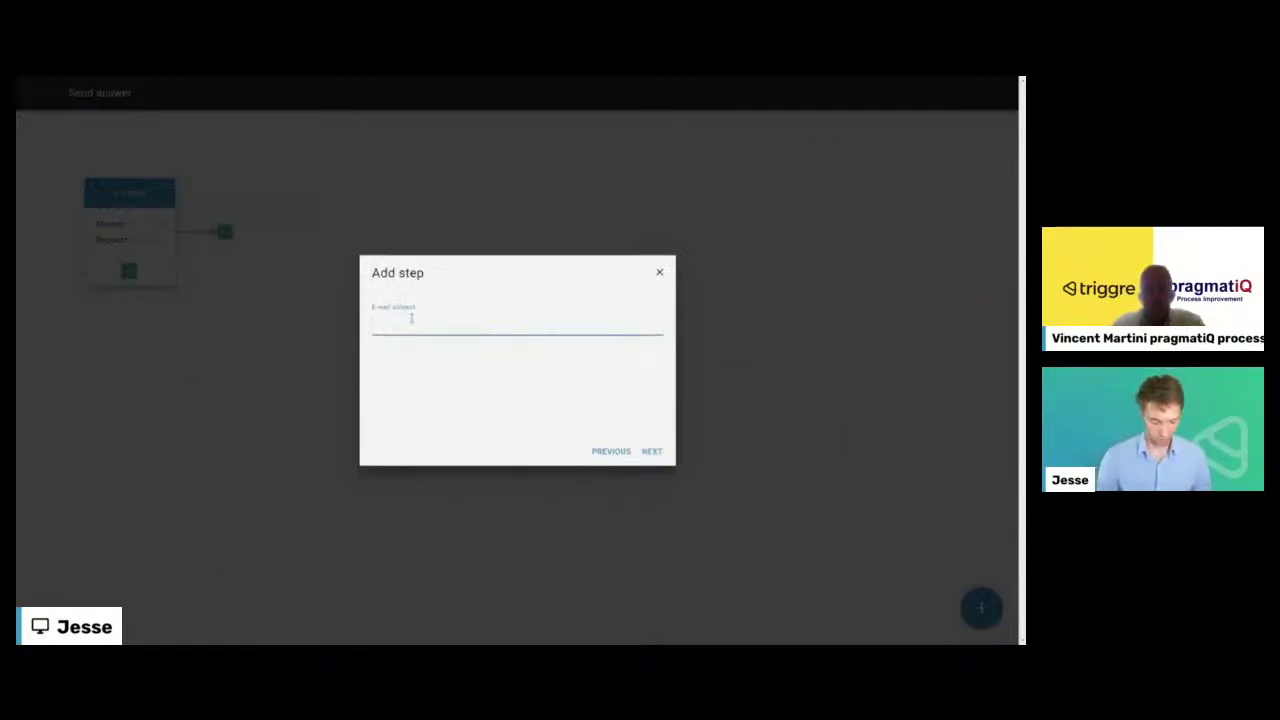
- Set the subject to 'Answered request' and send it to the Request's Reply to address
text(Answered r)
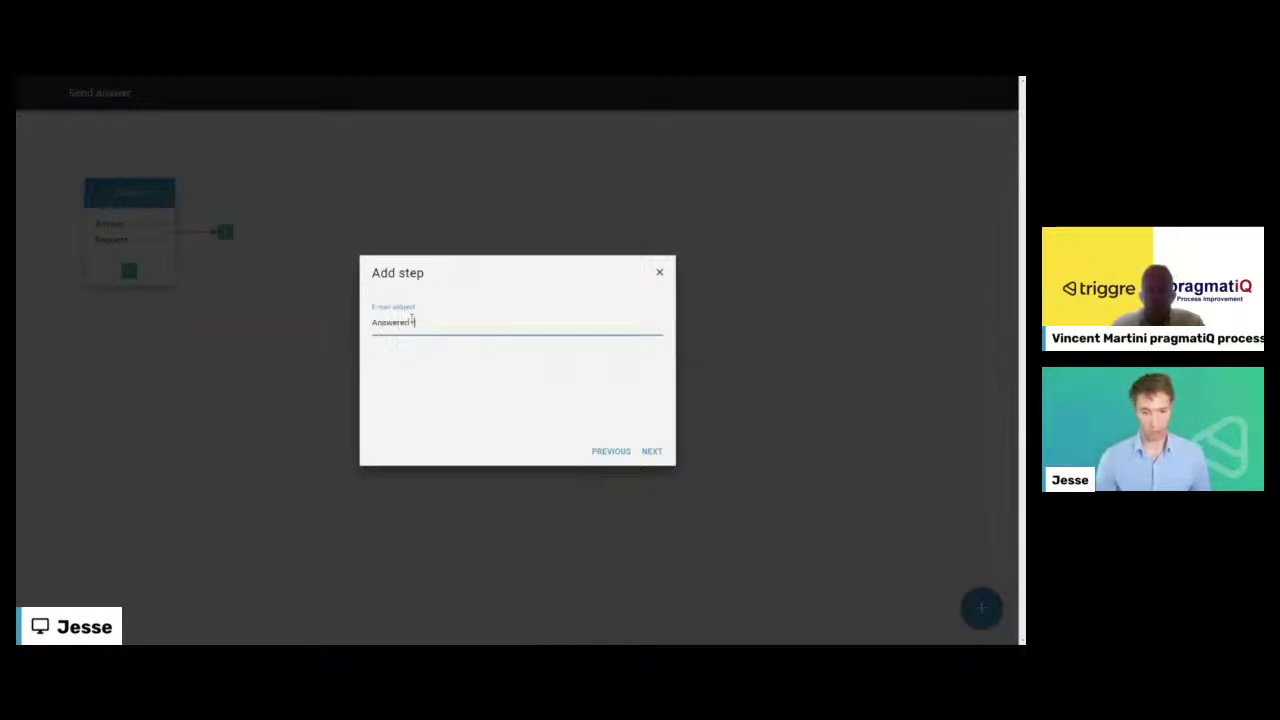
text(equest)
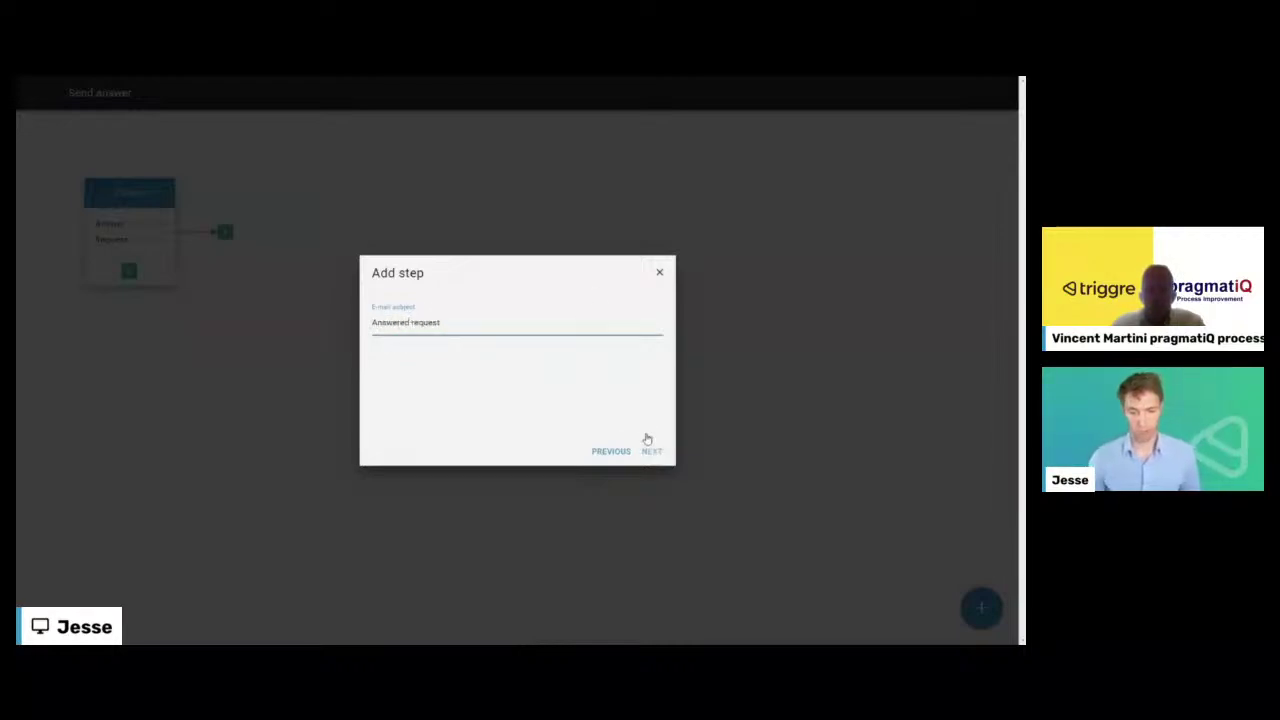
click(650, 451)
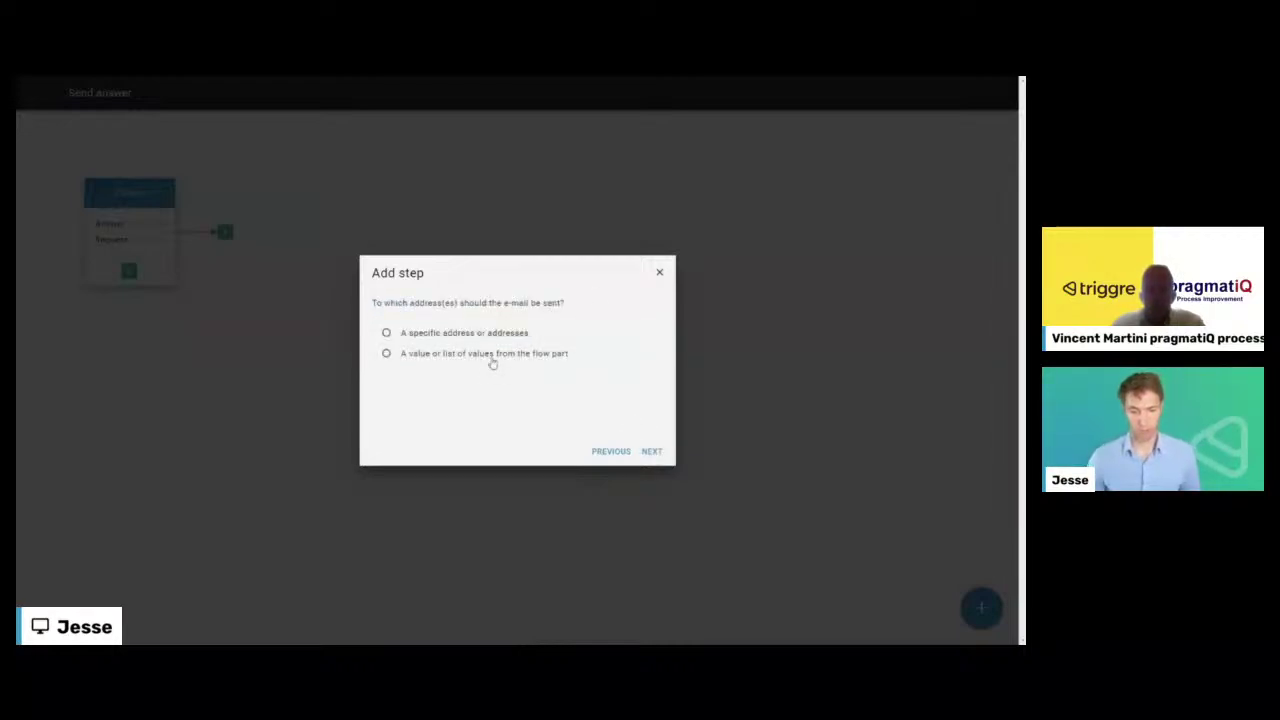
click(651, 451)
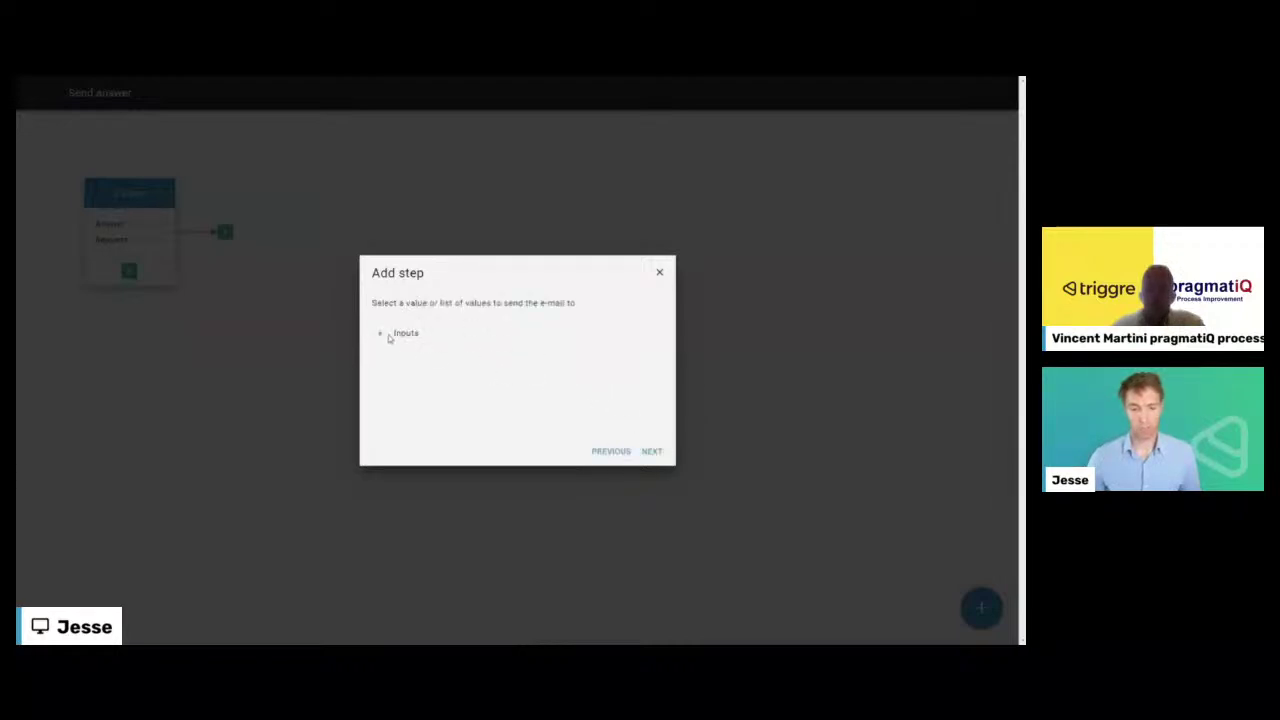
click(390, 339)
click(397, 373)
scroll(440, 390, down, 1)
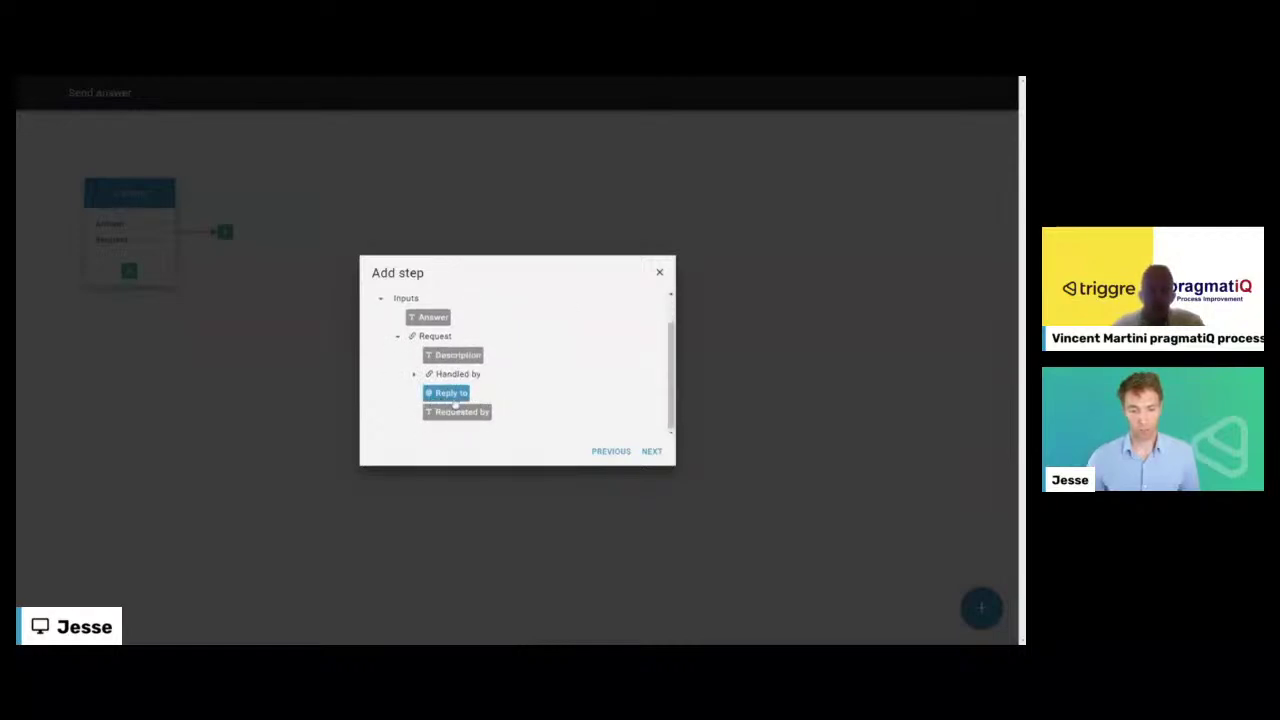
click(651, 452)
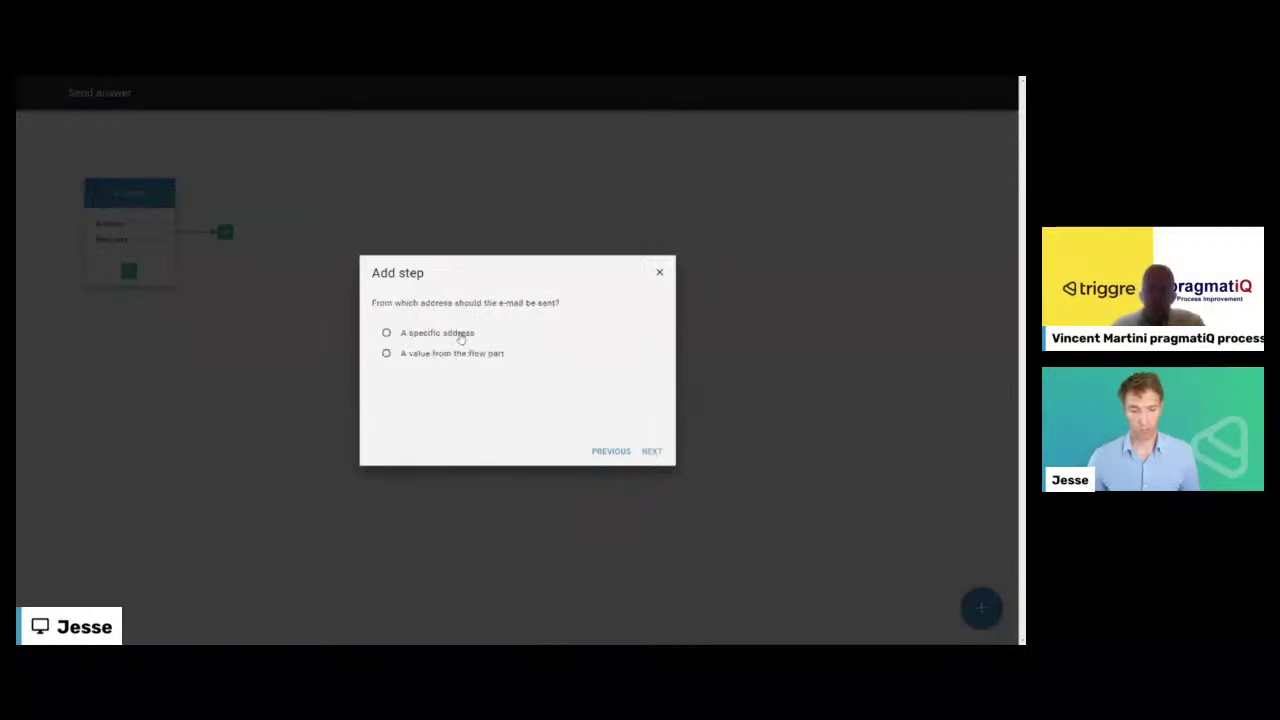
- Send from the fixed no-reply address and attach the Request's Photo from the flow part
click(460, 335)
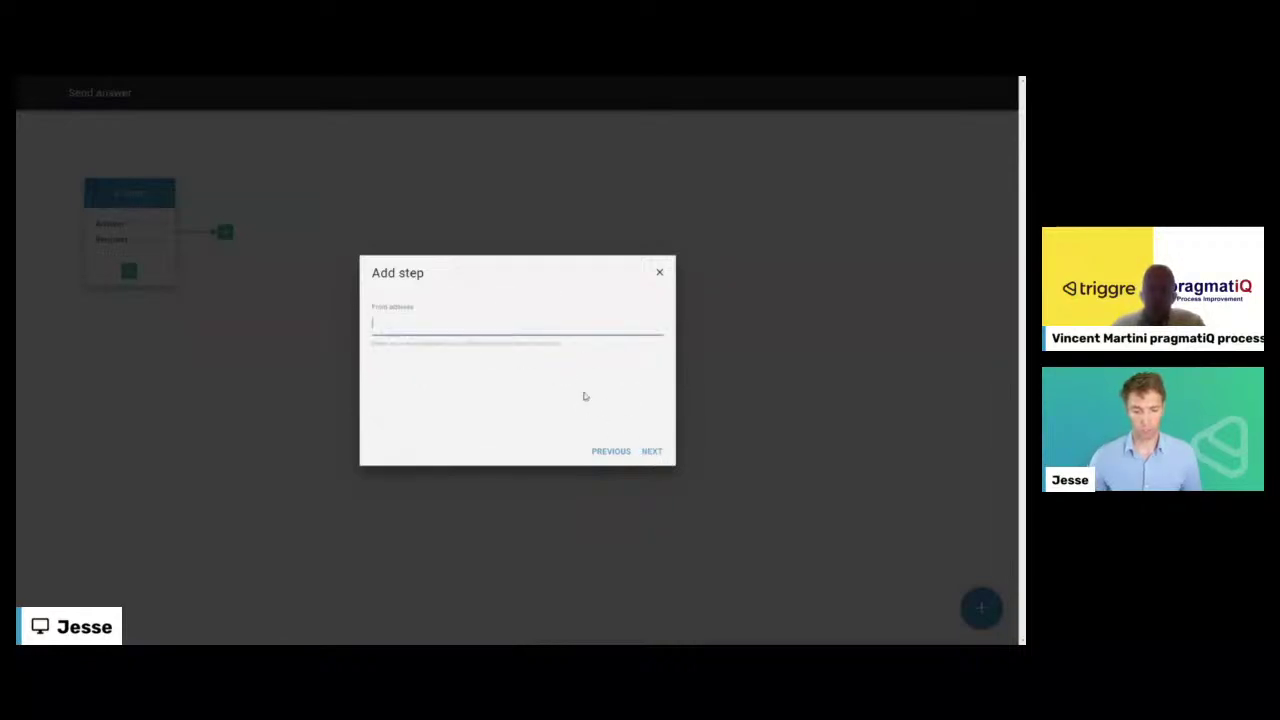
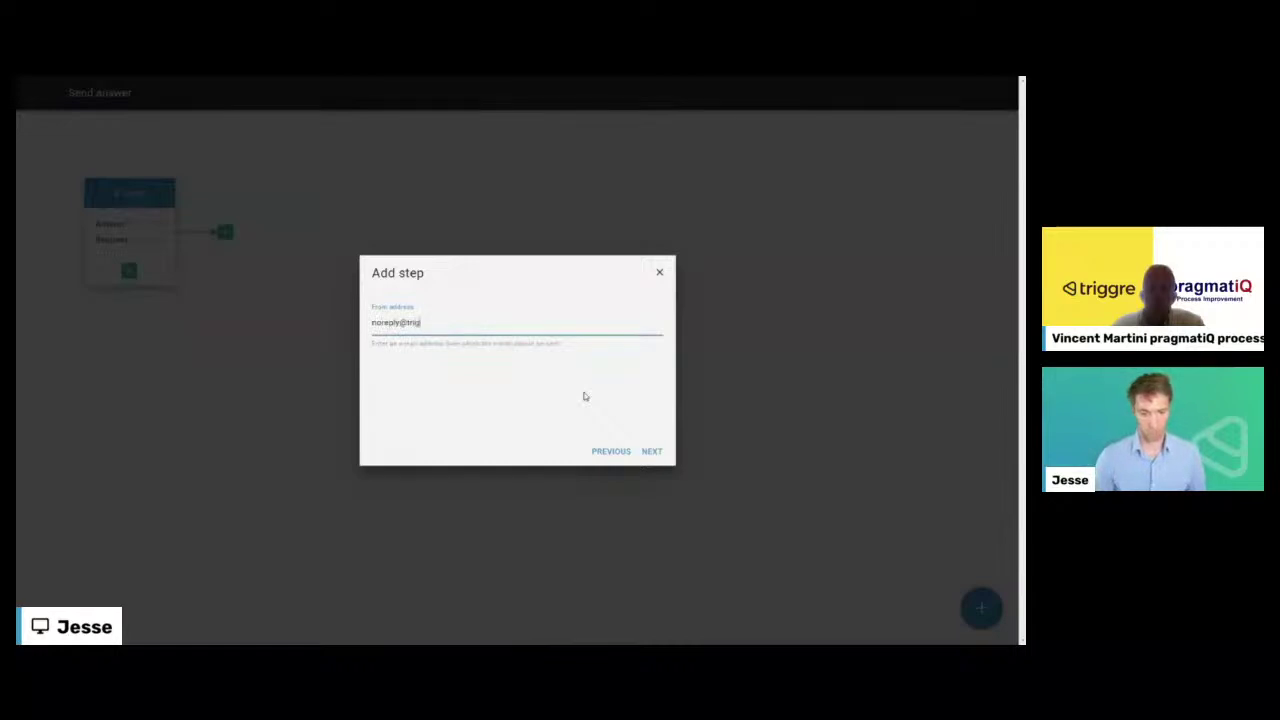
click(653, 451)
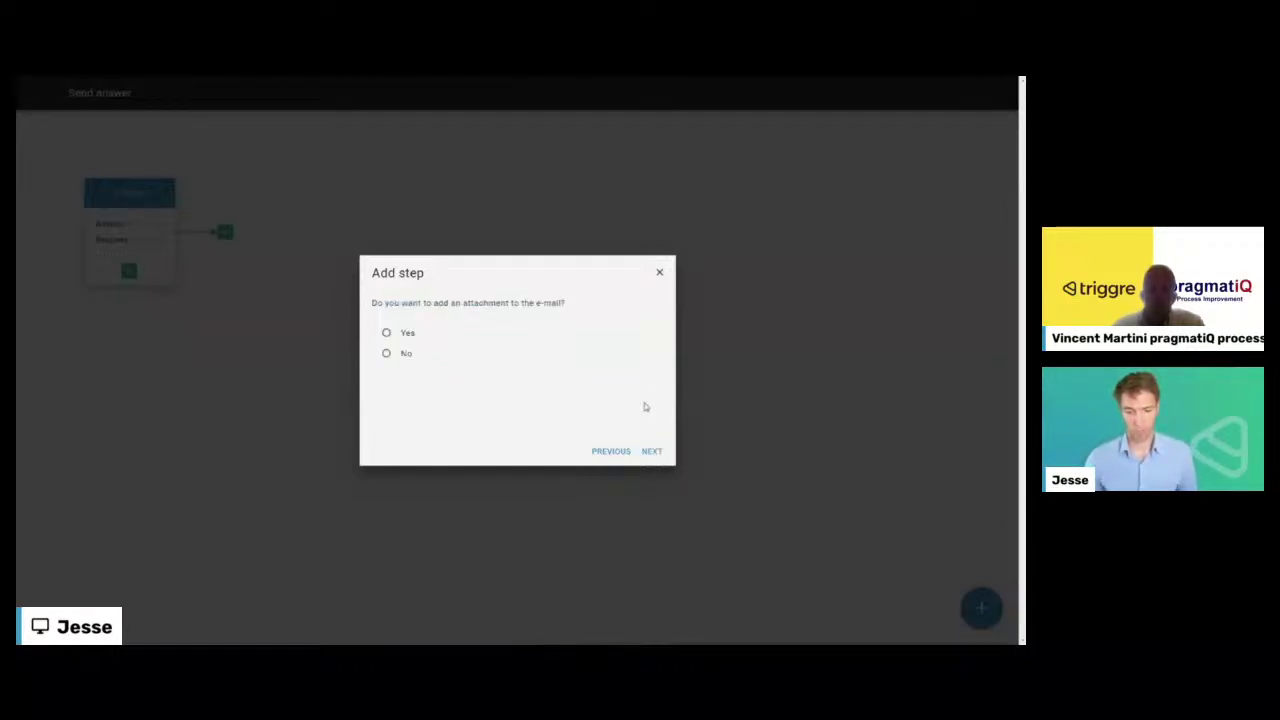
click(386, 333)
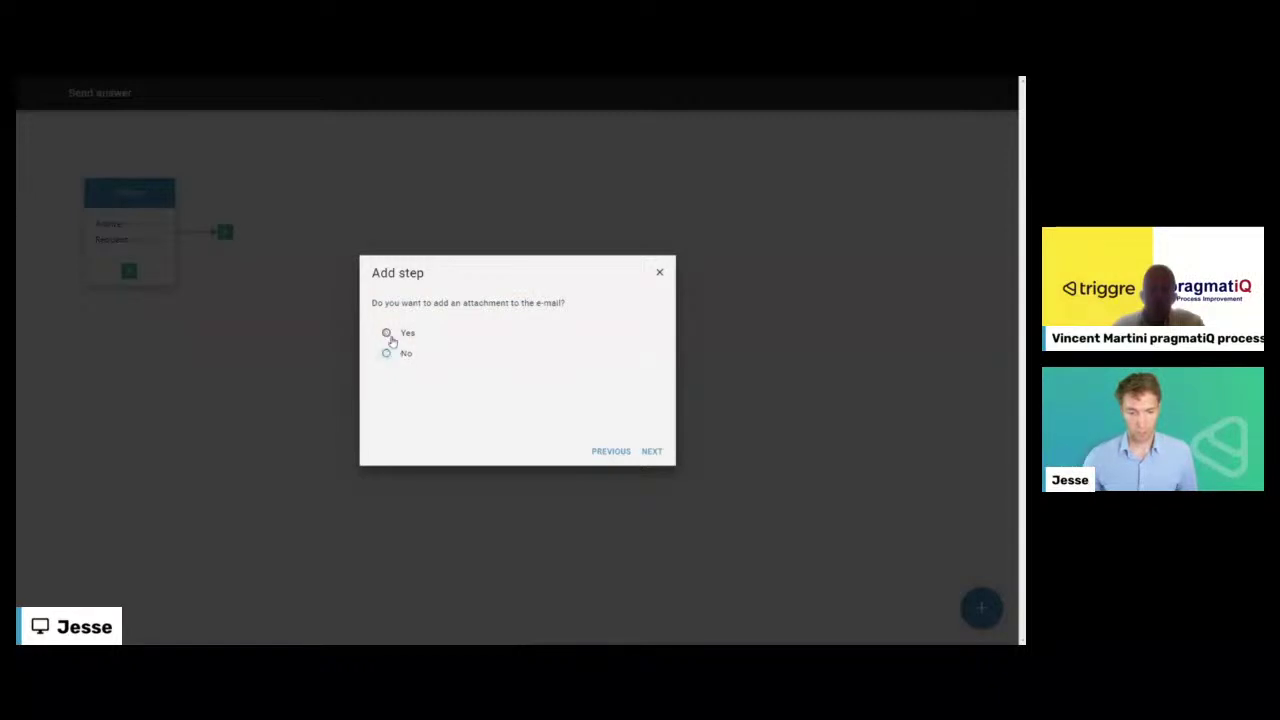
click(652, 451)
click(398, 345)
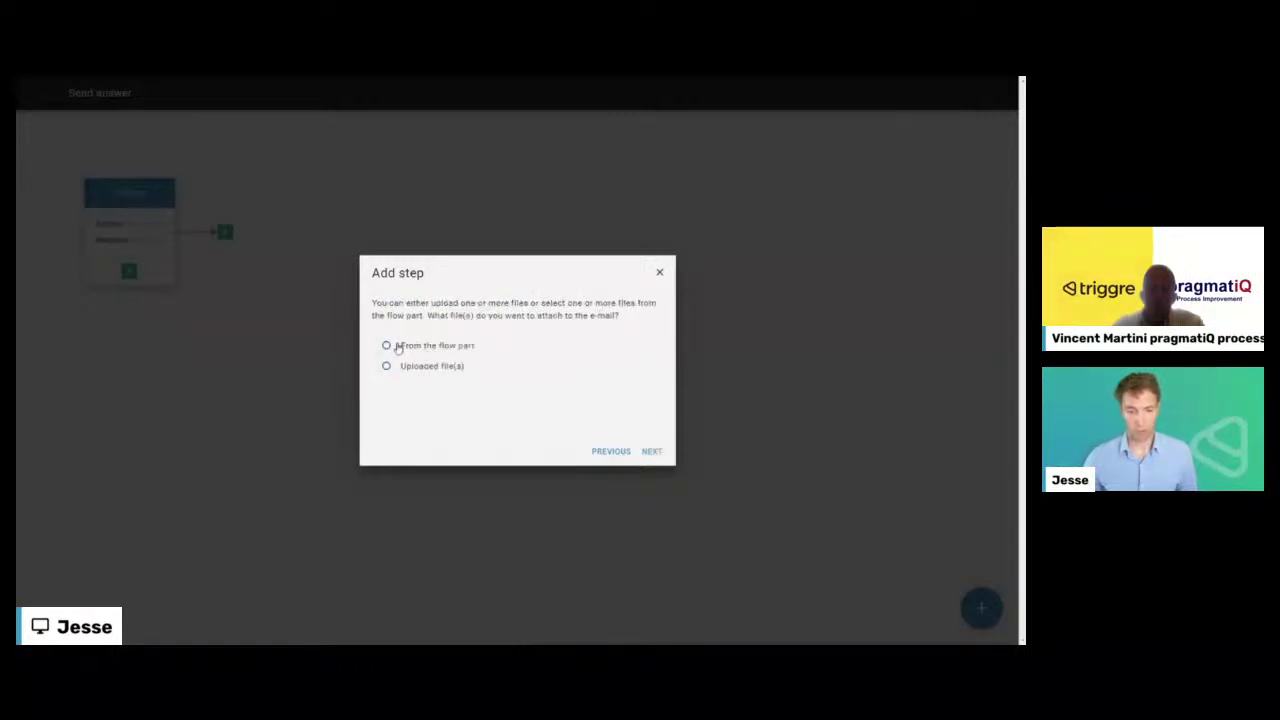
click(650, 451)
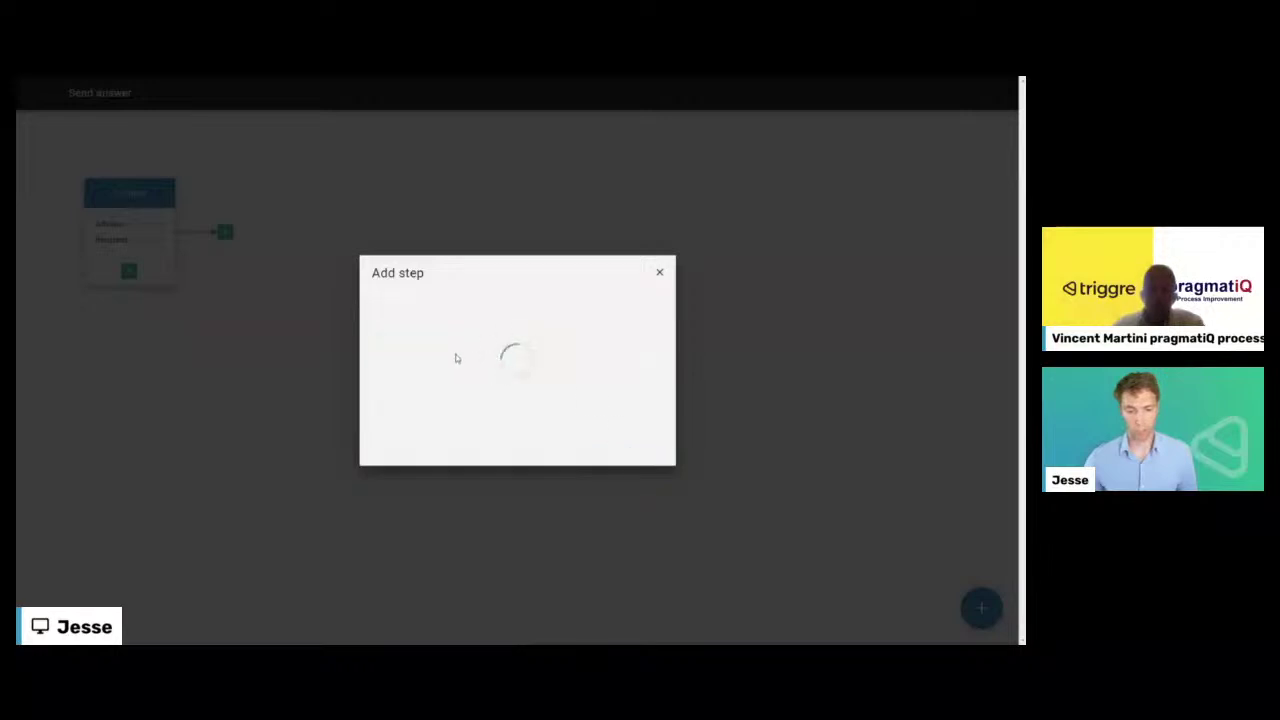
click(383, 337)
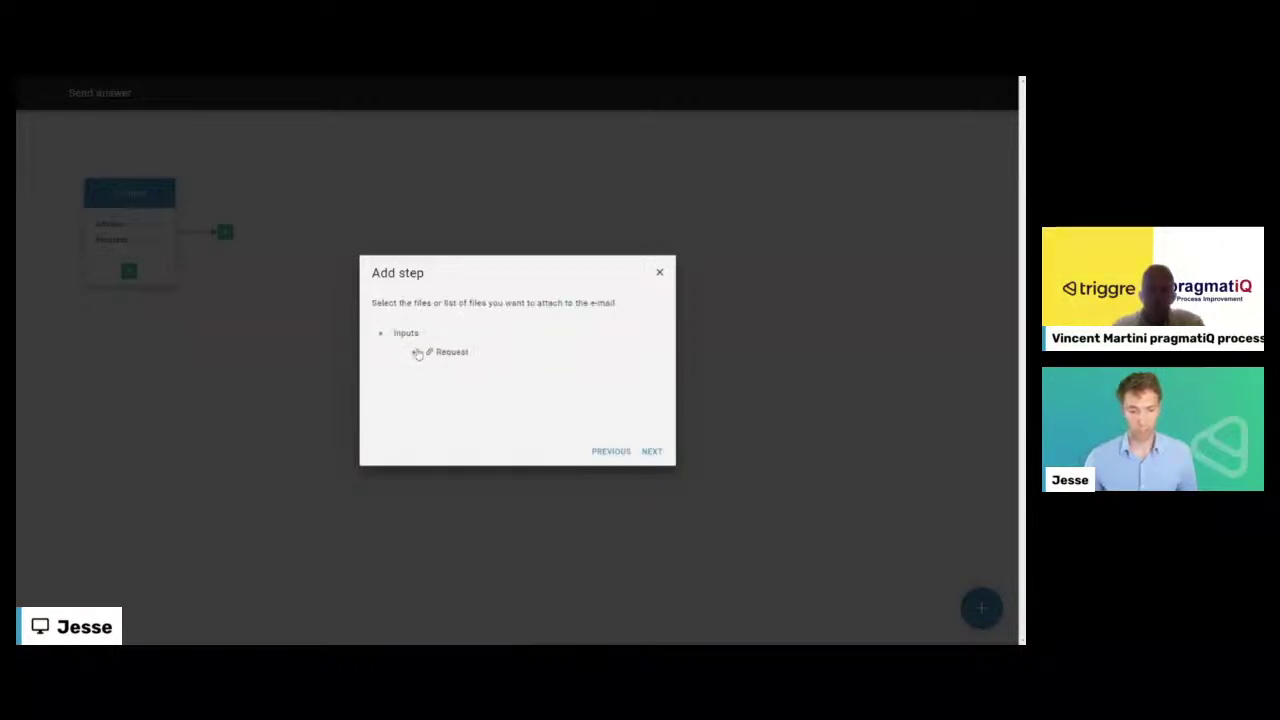
click(415, 351)
click(468, 392)
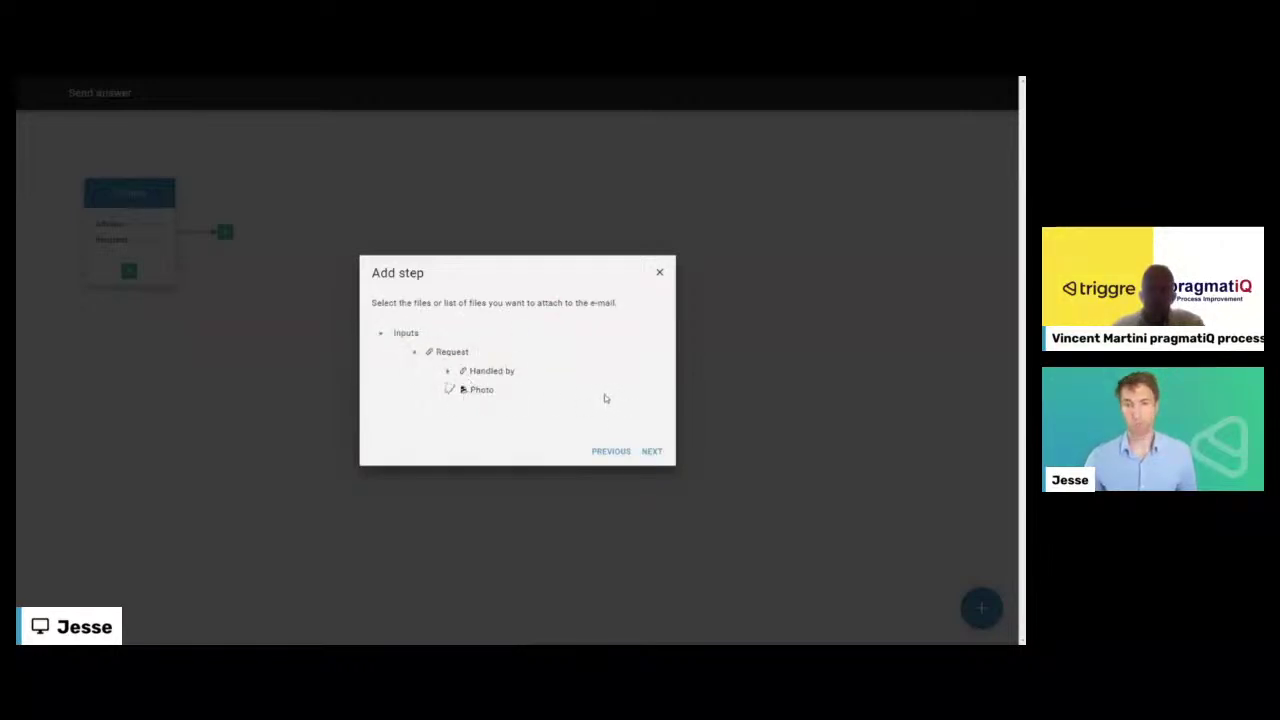
- Name the e-mail step 'Send answer' and end the flow part after it
click(651, 451)
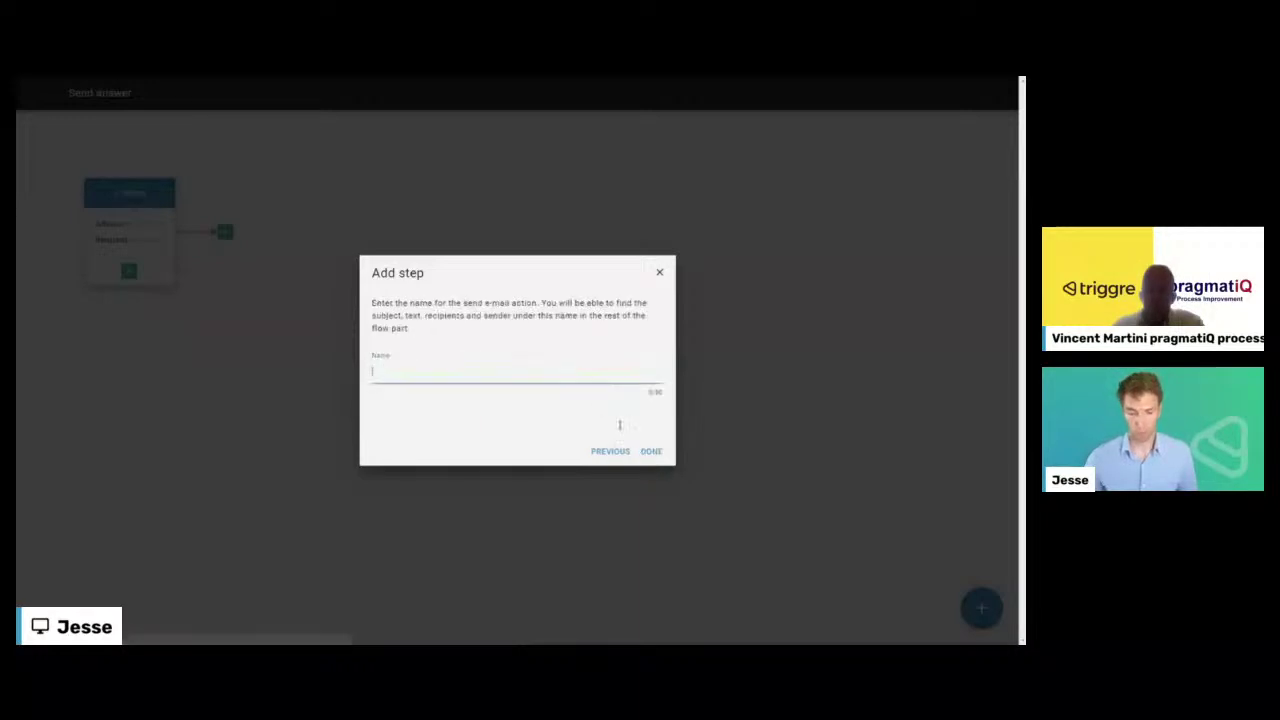
text(Send answer)
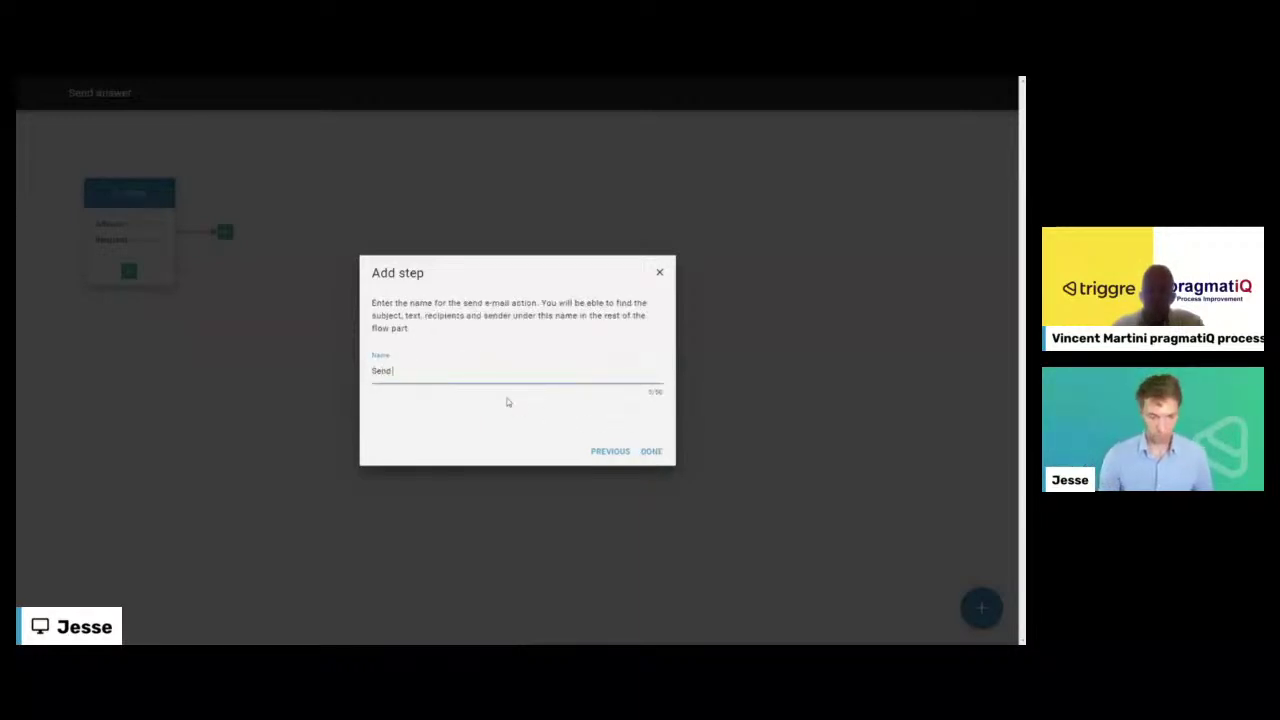
click(651, 451)
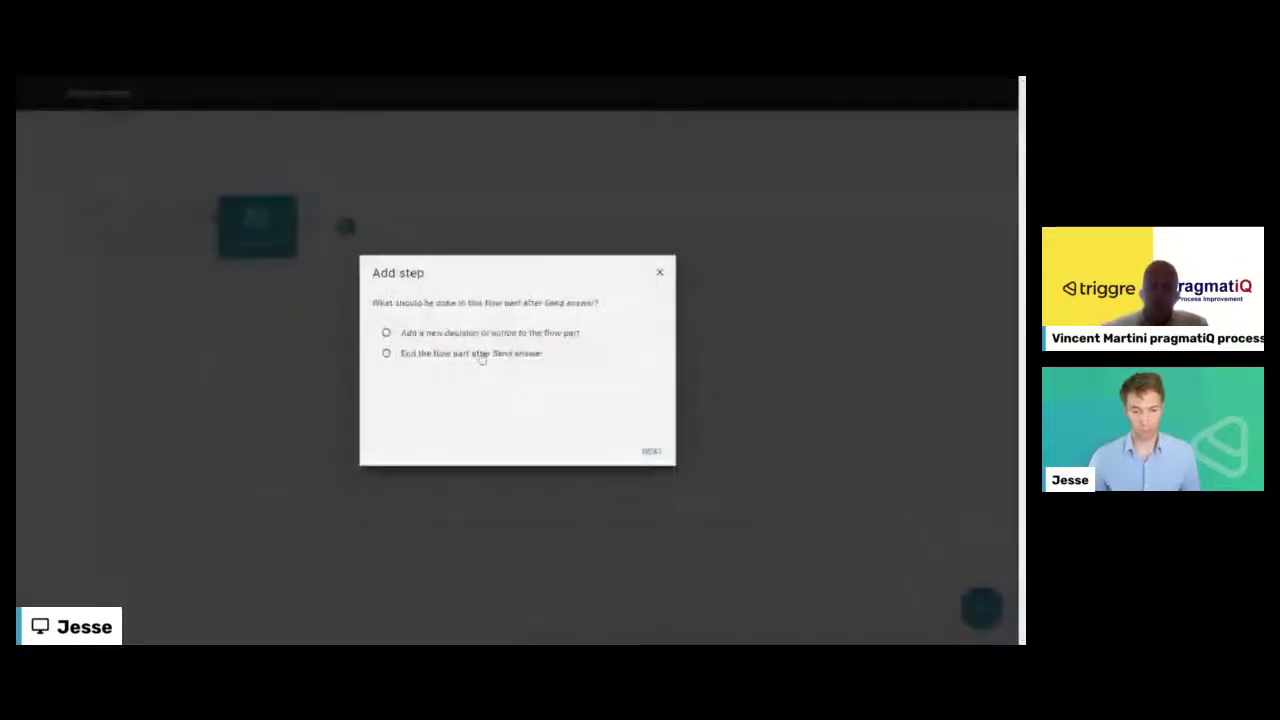
click(481, 354)
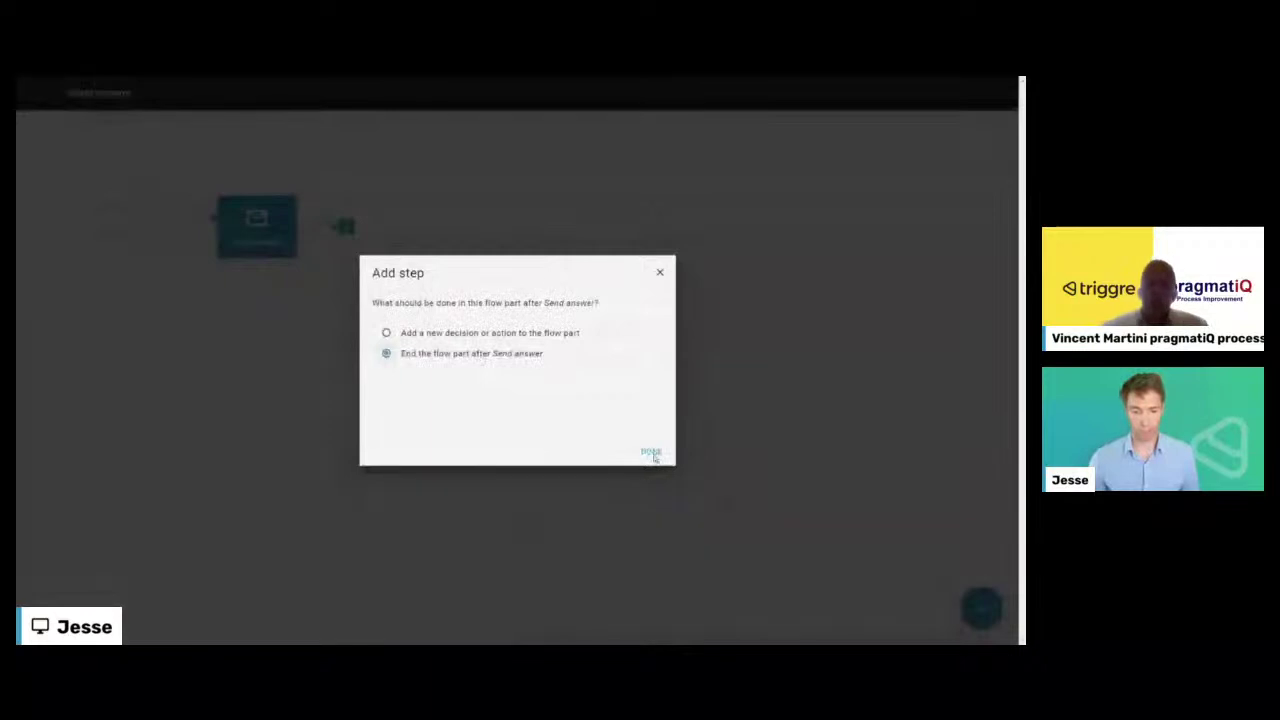
click(651, 452)
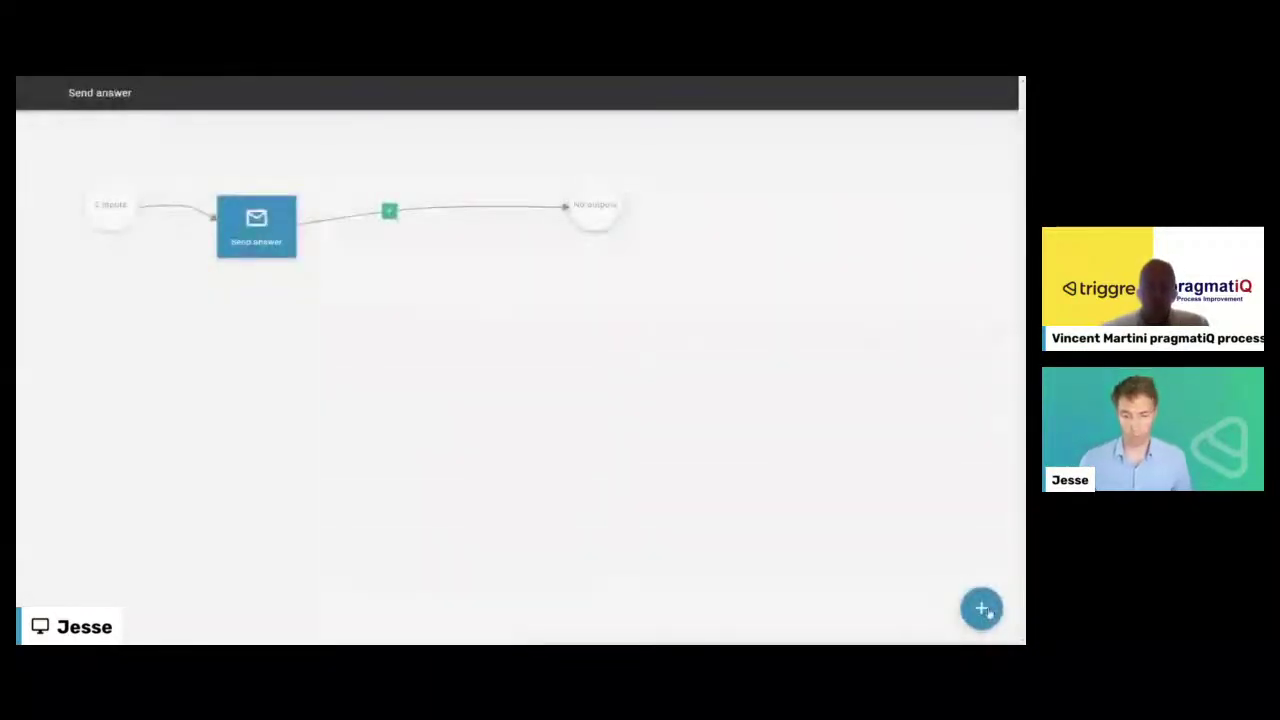
- Return to the design overview and open My requests from the User flows list
click(236, 218)
click(42, 96)
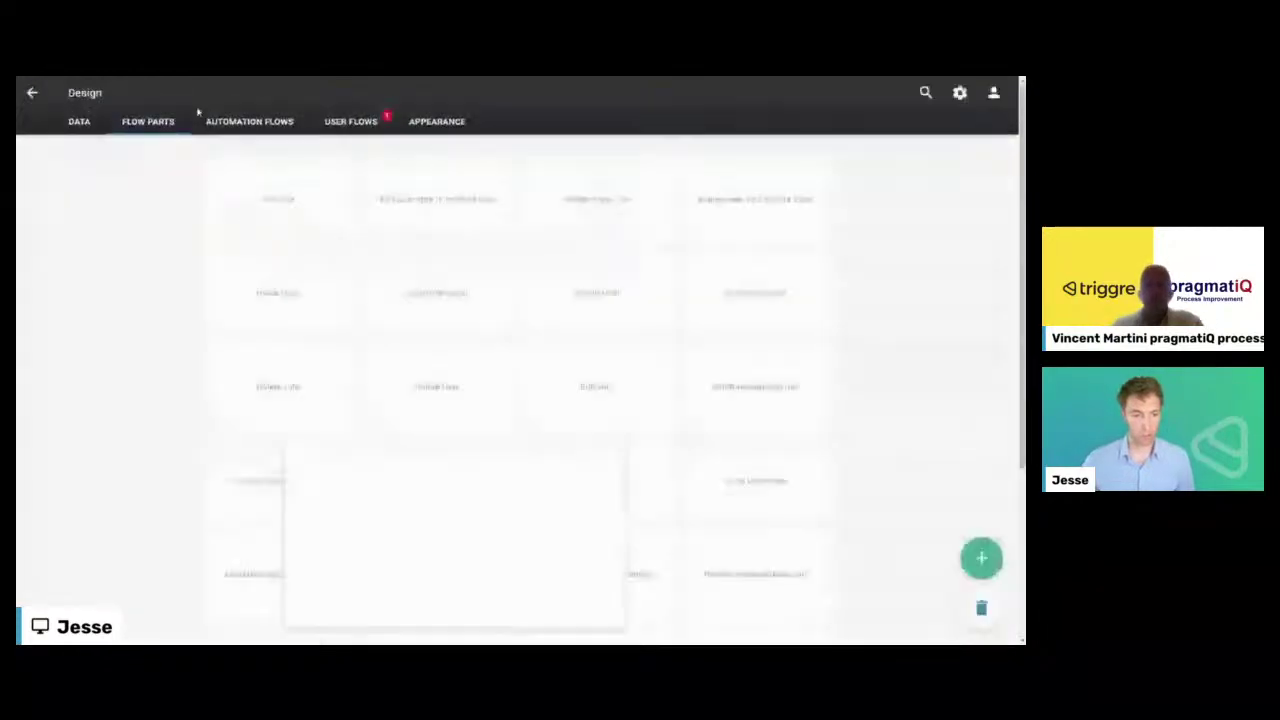
click(340, 123)
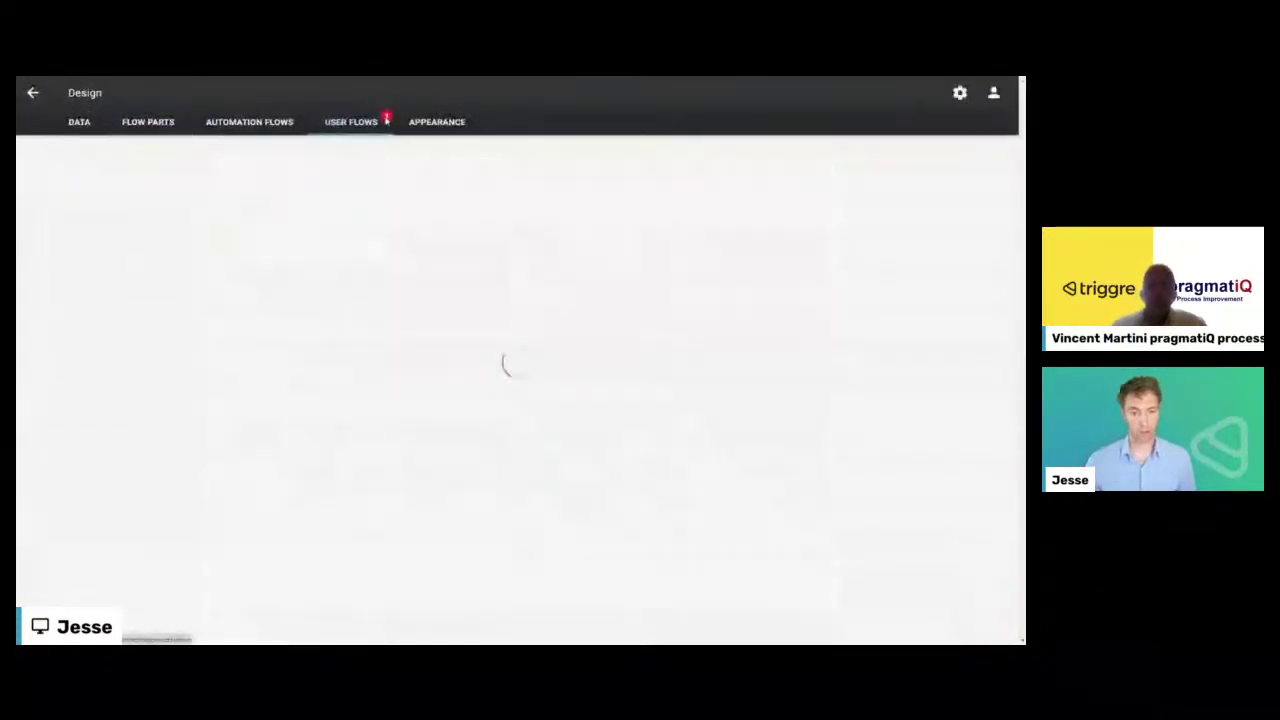
click(435, 228)
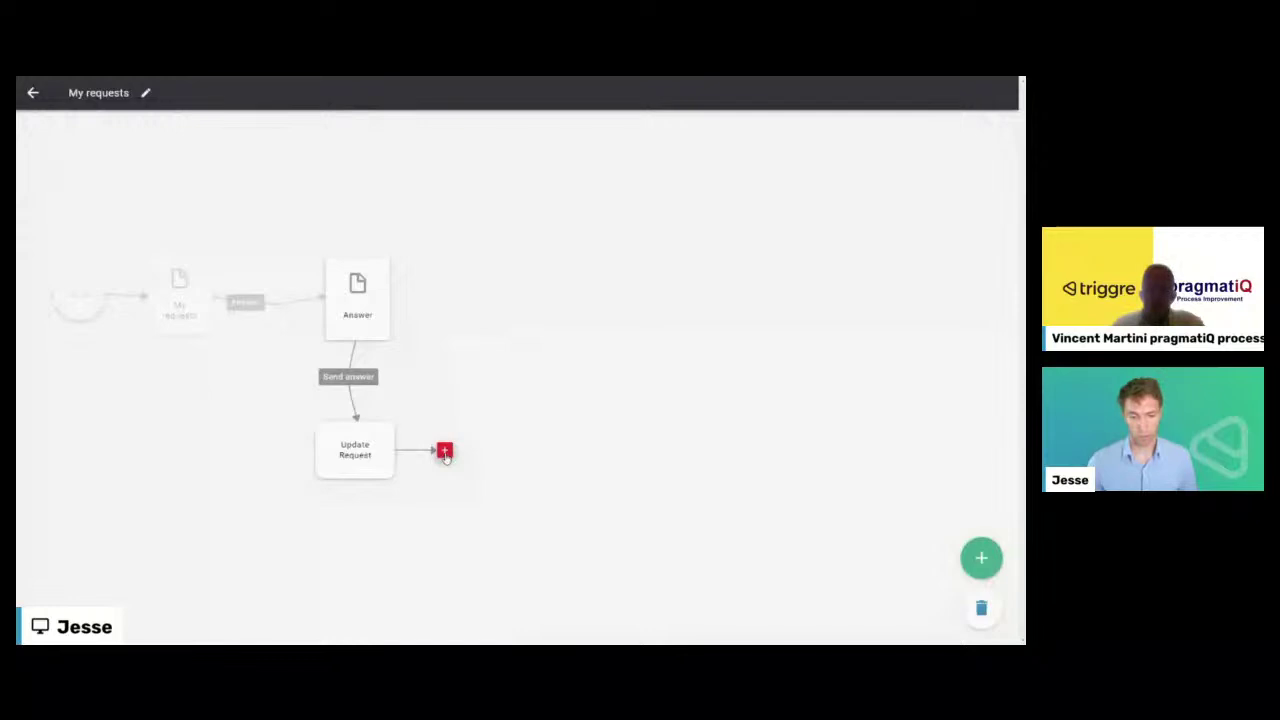
- Add the Send answer flow part as a step after Update Request
click(445, 452)
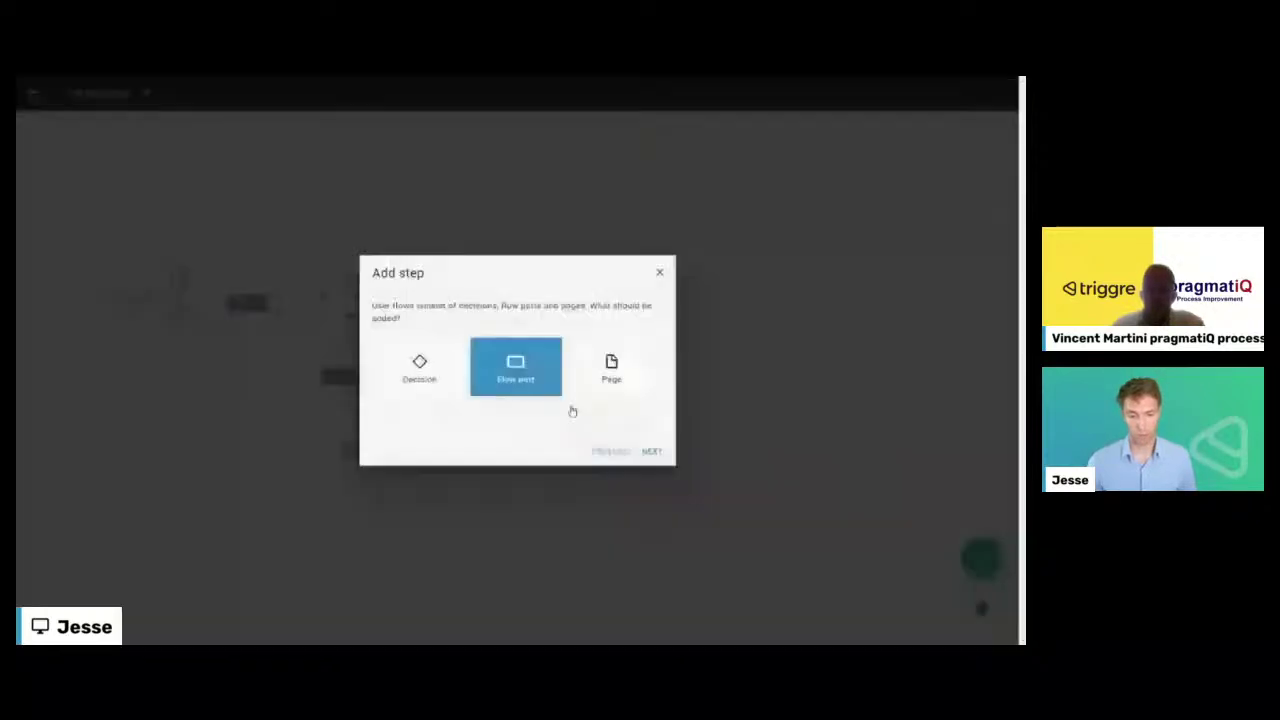
click(514, 365)
scroll(491, 383, down, 5)
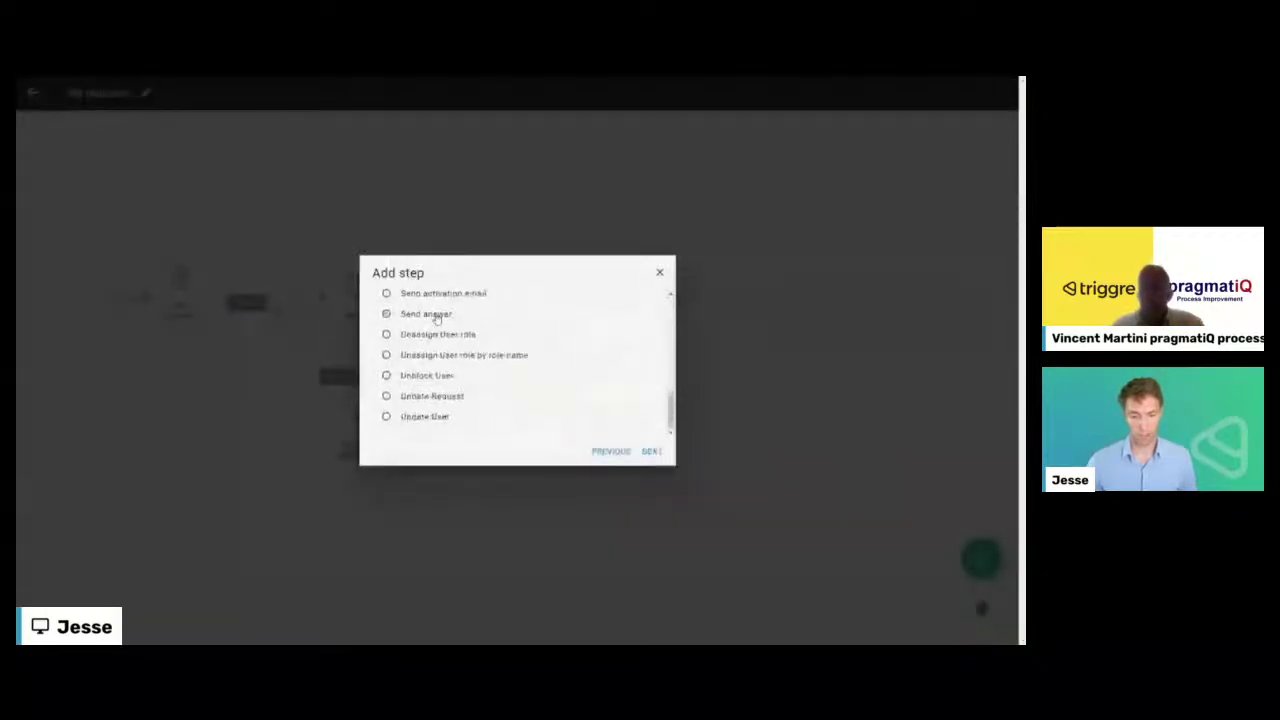
click(651, 451)
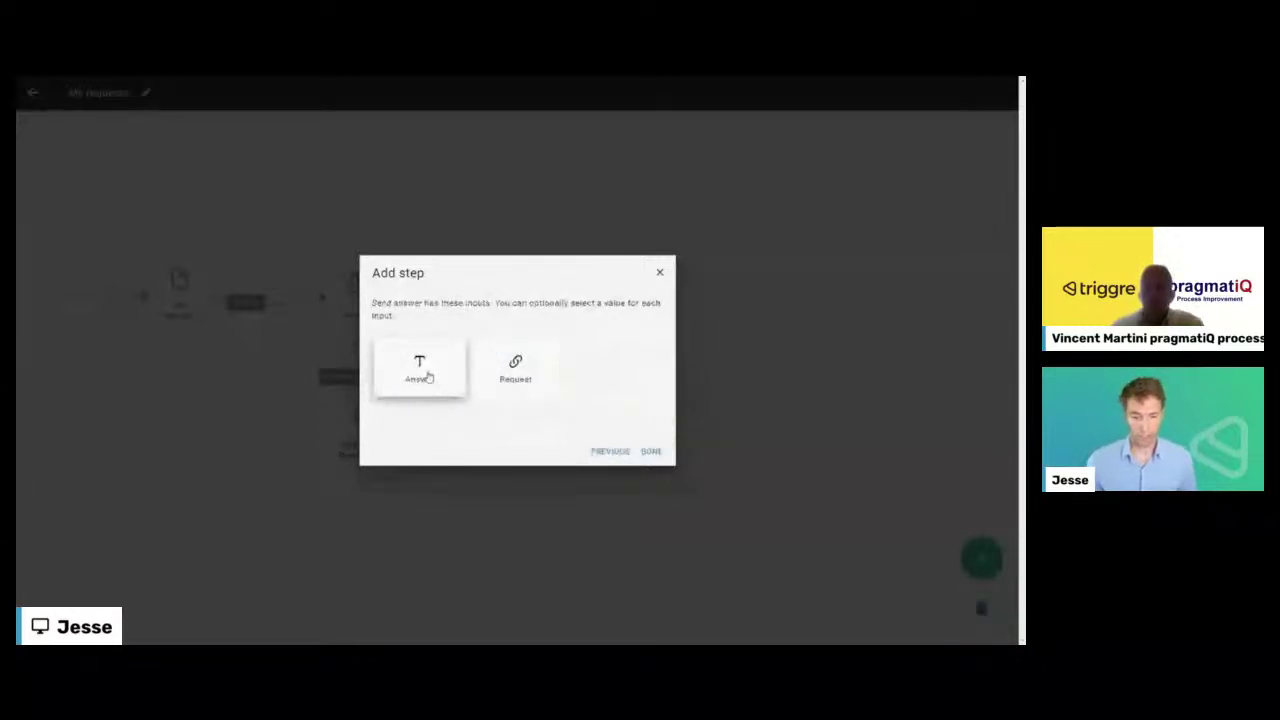
- Fill Answer with the Answer page's Answer field and Request with Selected Request in table
click(428, 376)
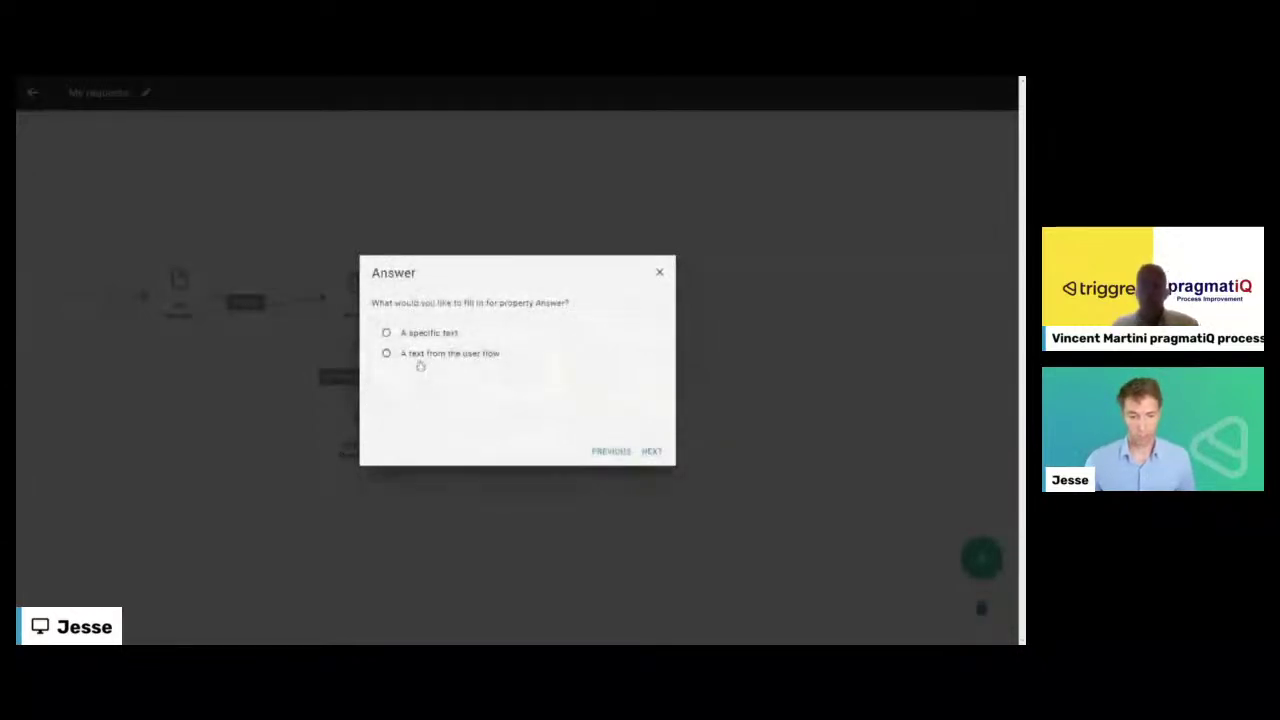
click(428, 356)
click(651, 451)
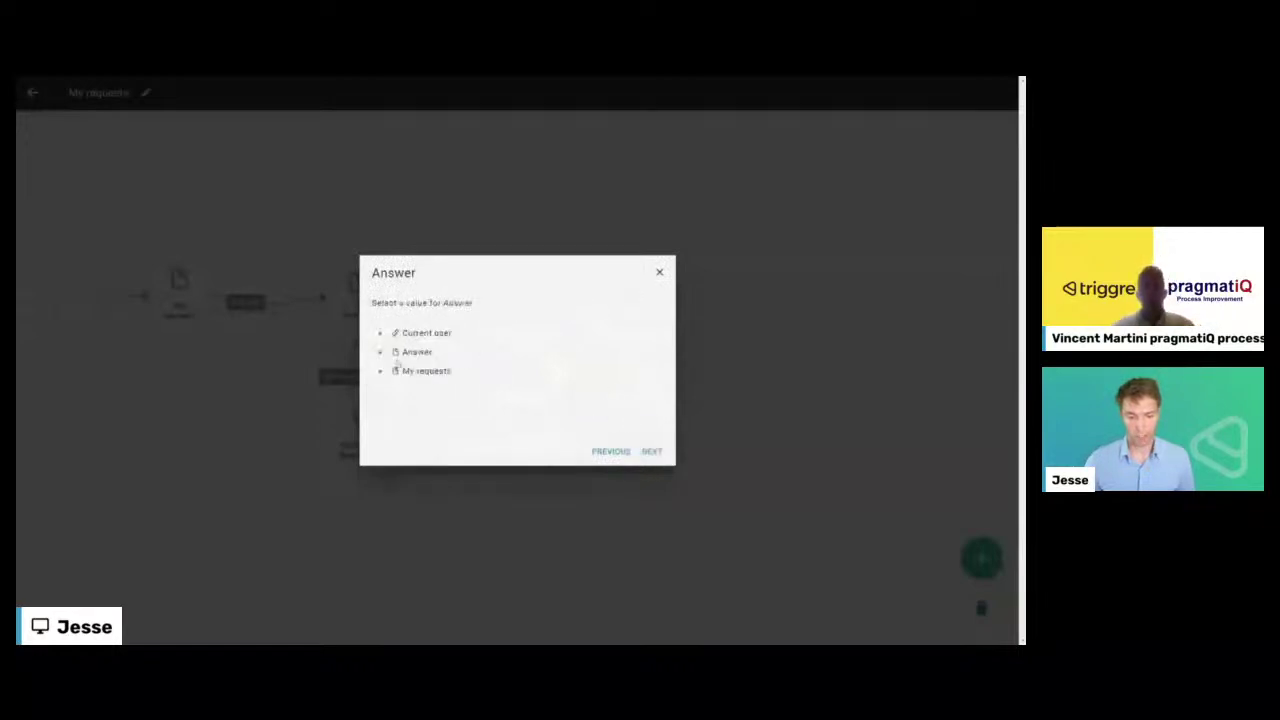
click(381, 353)
click(430, 371)
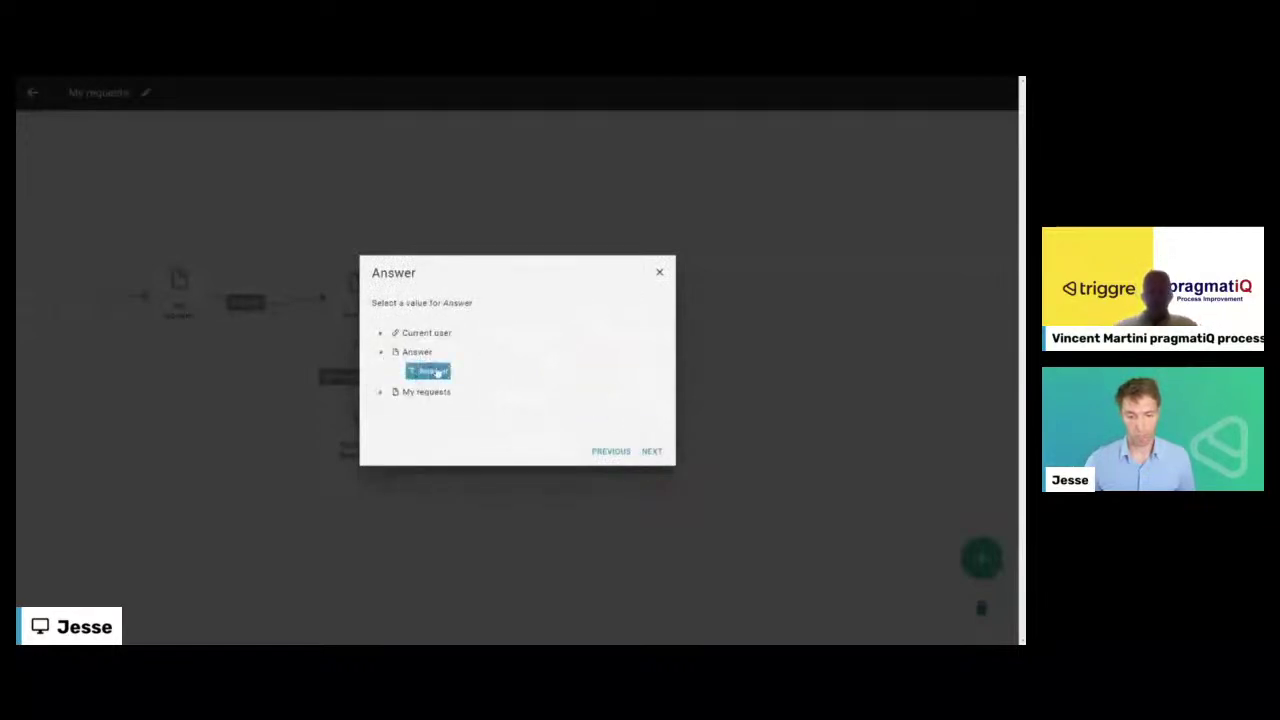
click(651, 451)
click(522, 377)
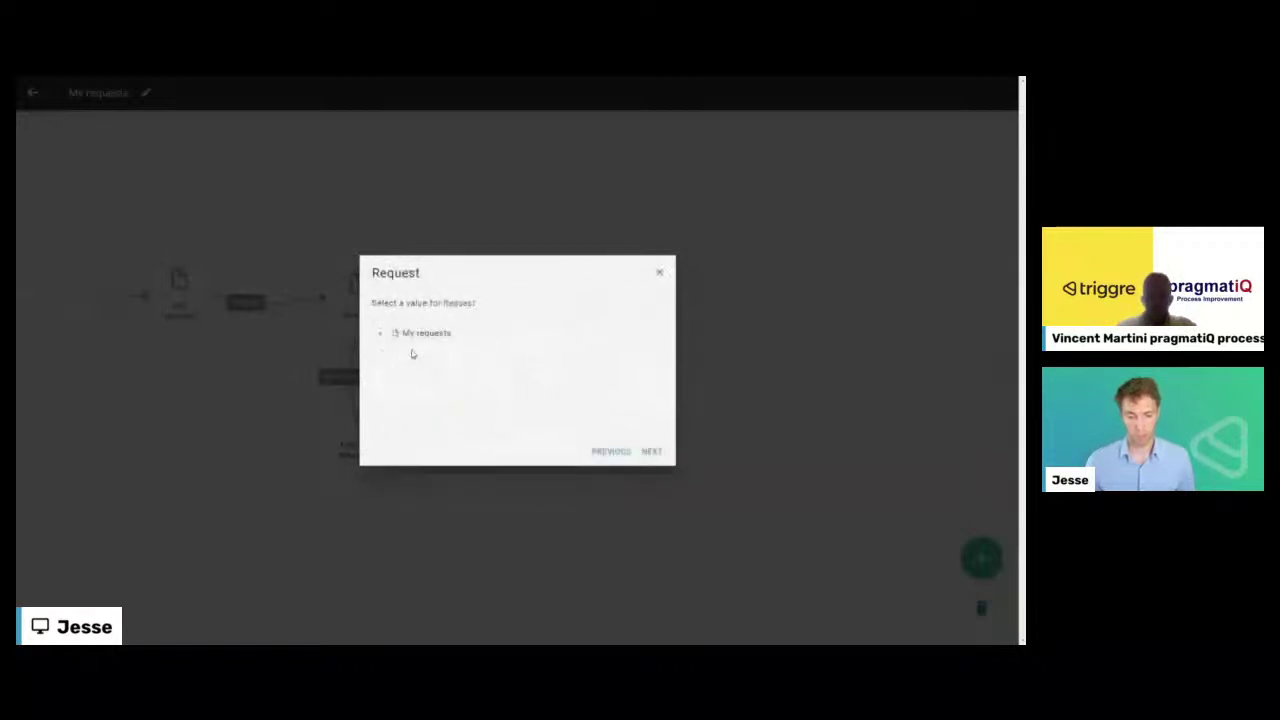
click(380, 333)
click(418, 352)
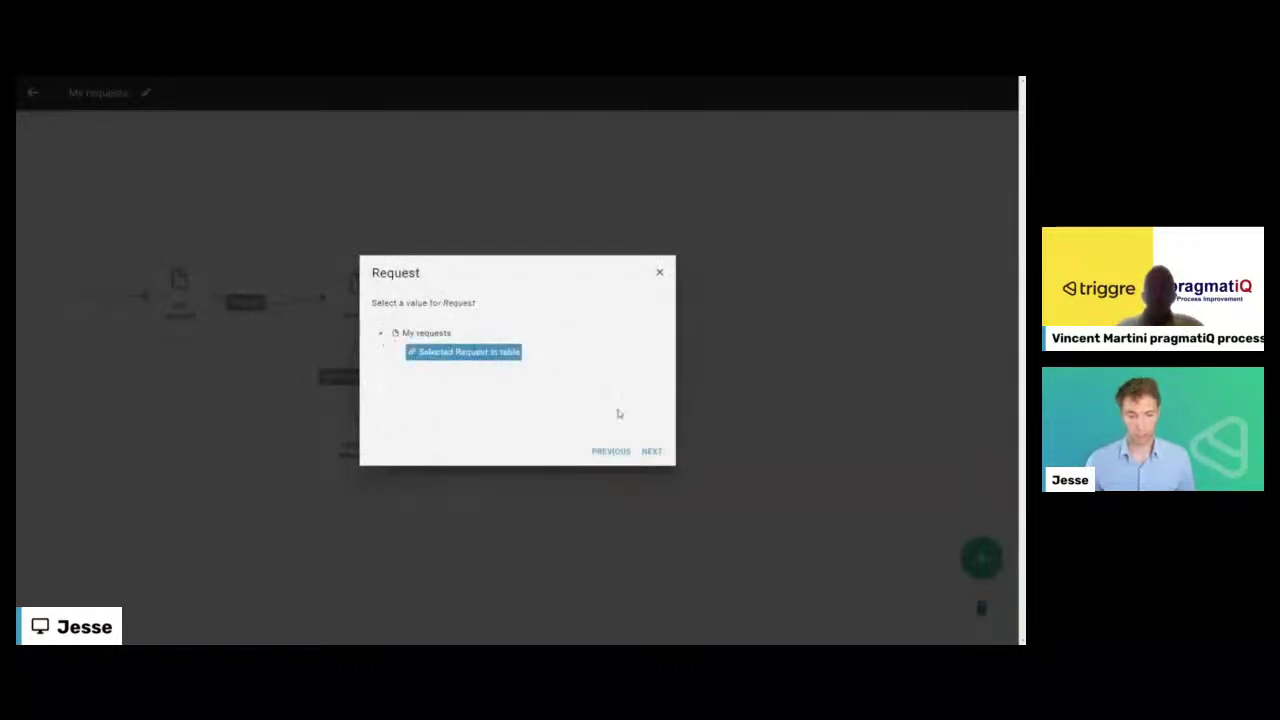
click(648, 451)
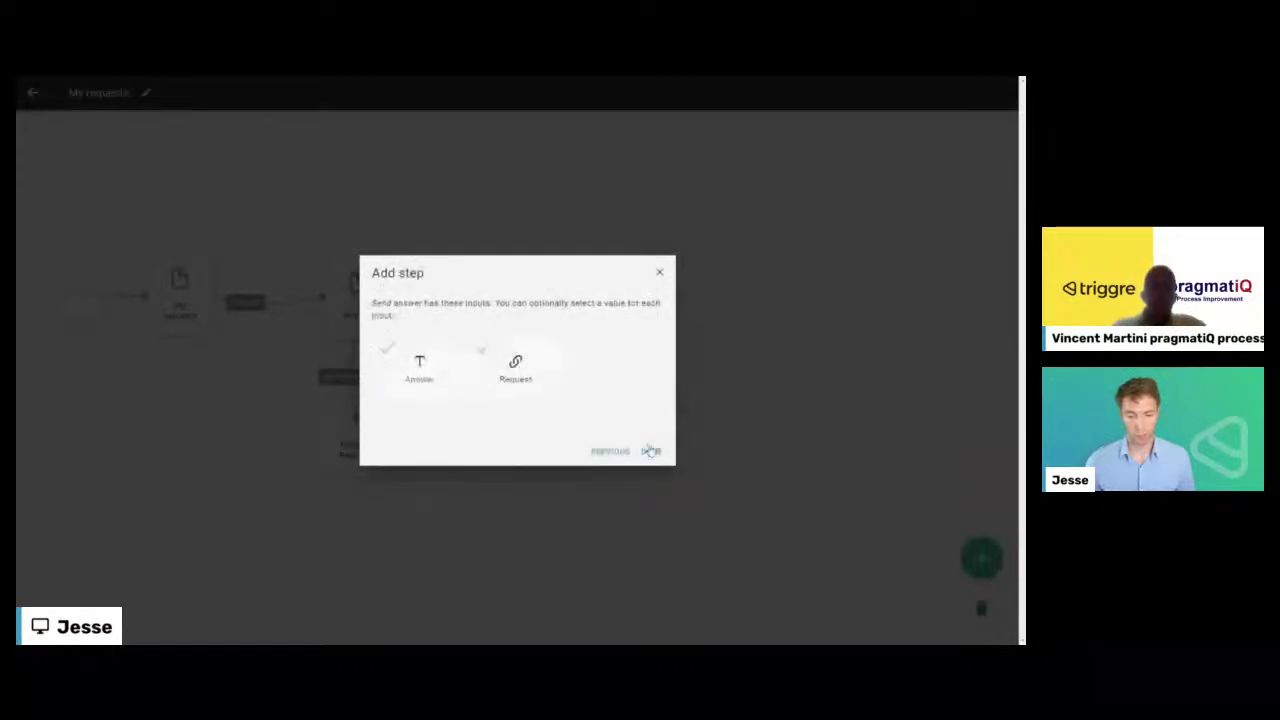
click(651, 451)
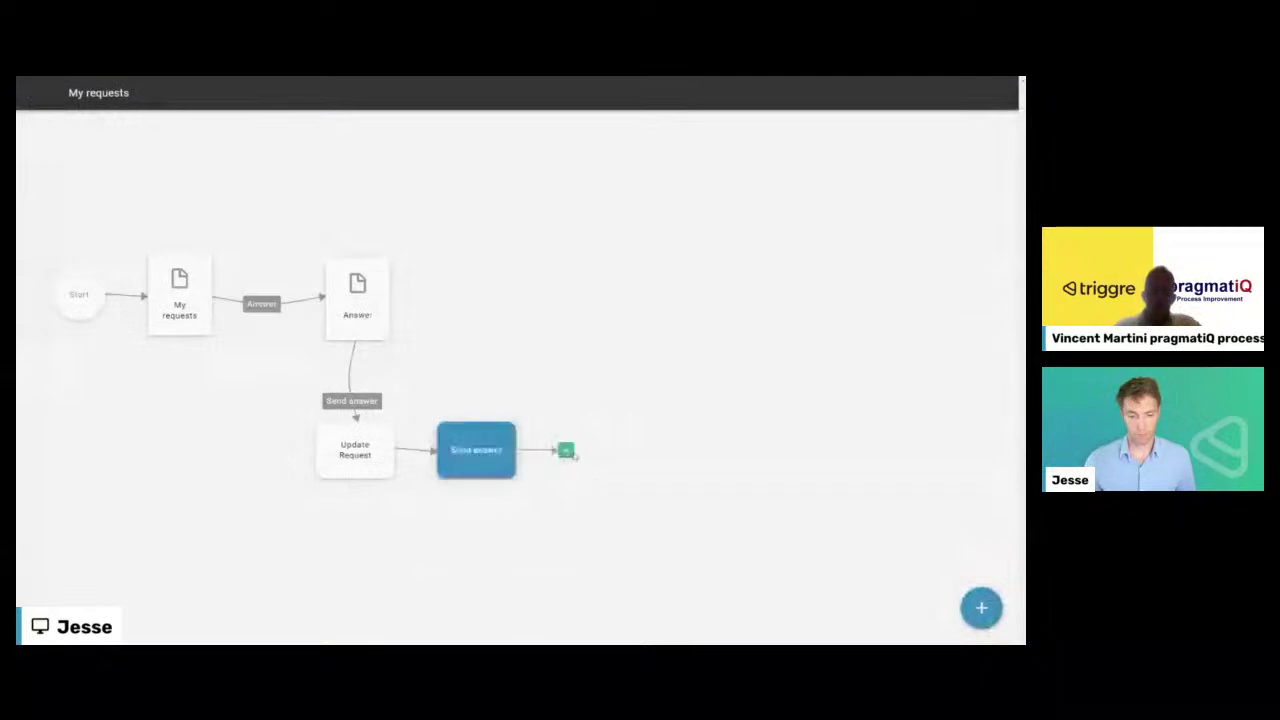
- Route Send answer back to the existing My requests page and tidy the layout
click(566, 452)
click(456, 355)
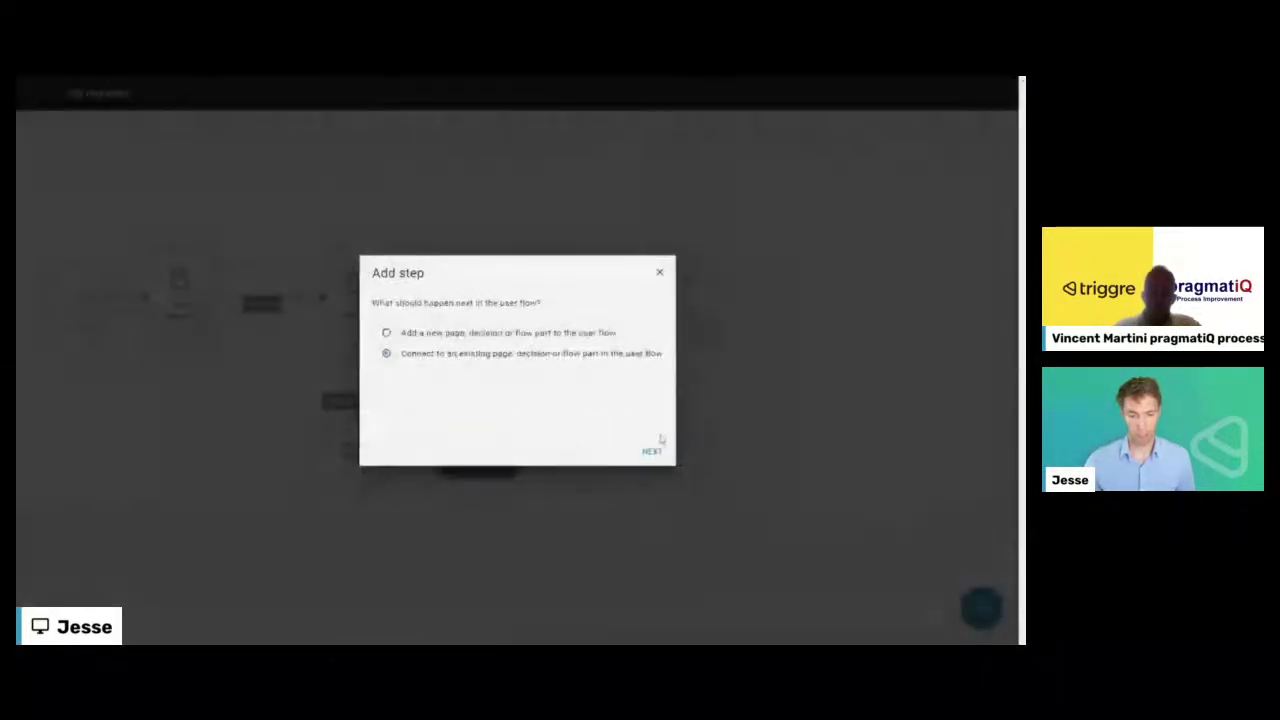
click(651, 452)
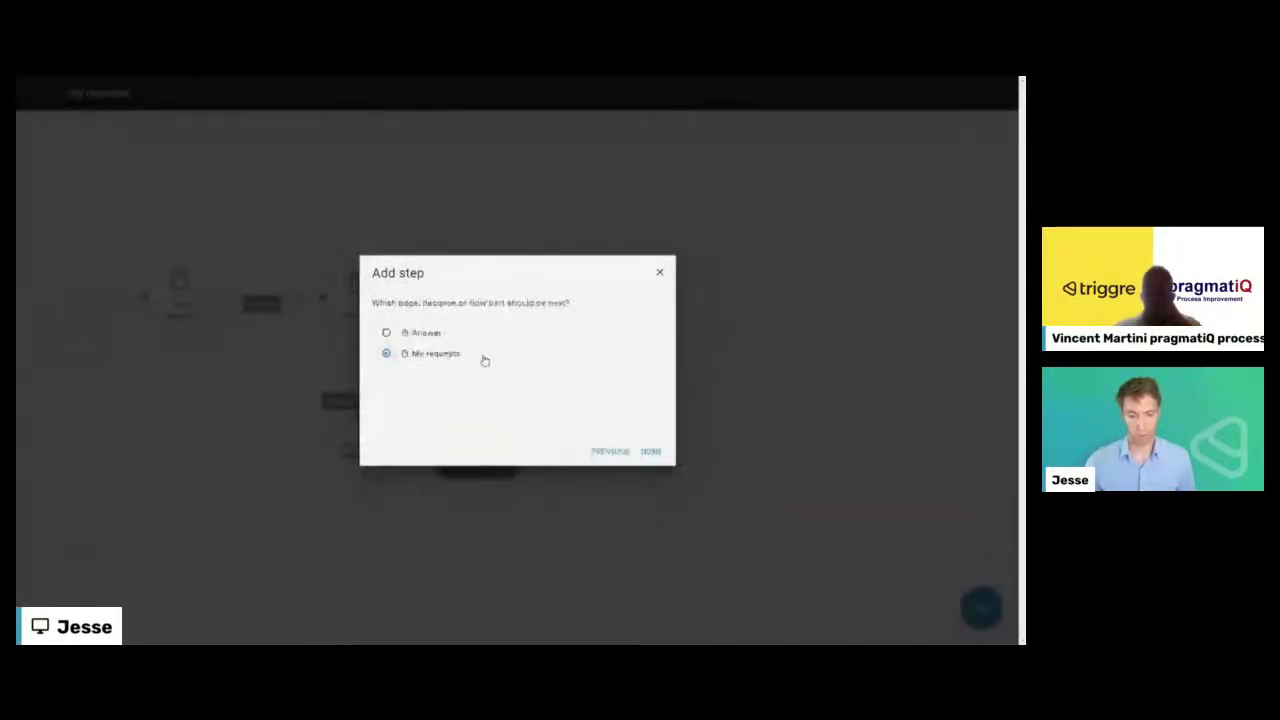
click(650, 453)
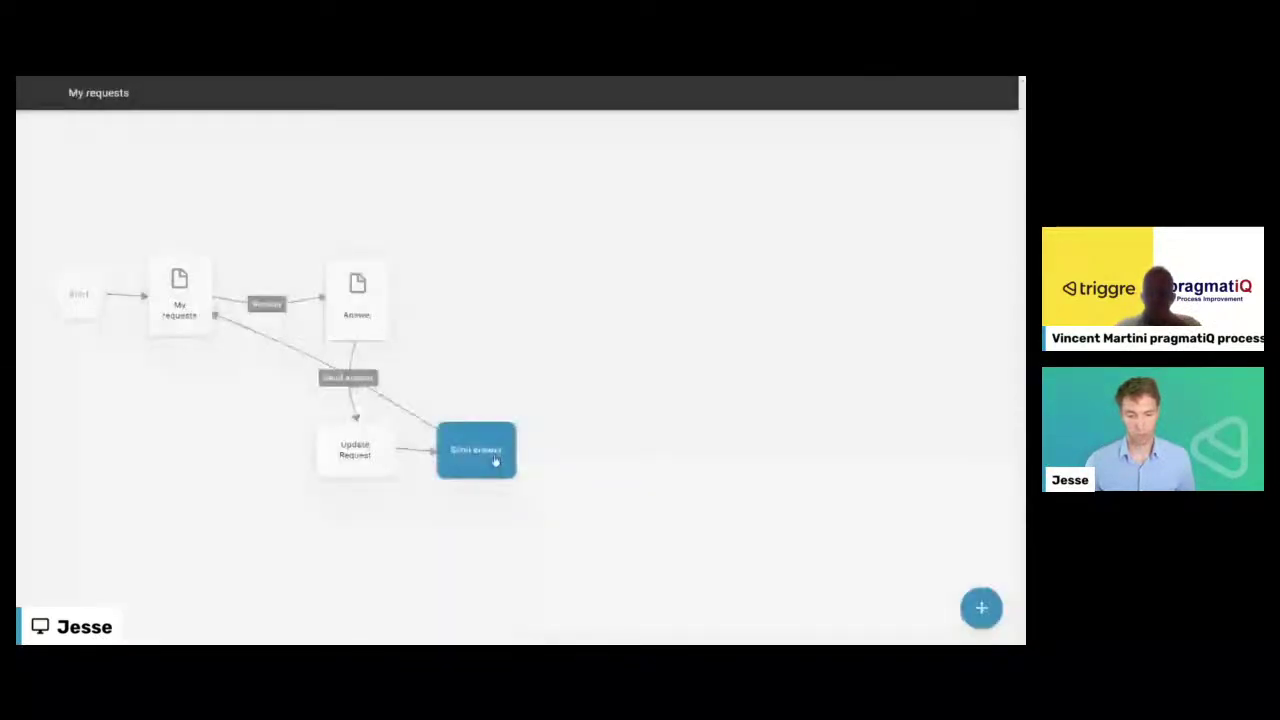
drag(494, 460, 202, 457)
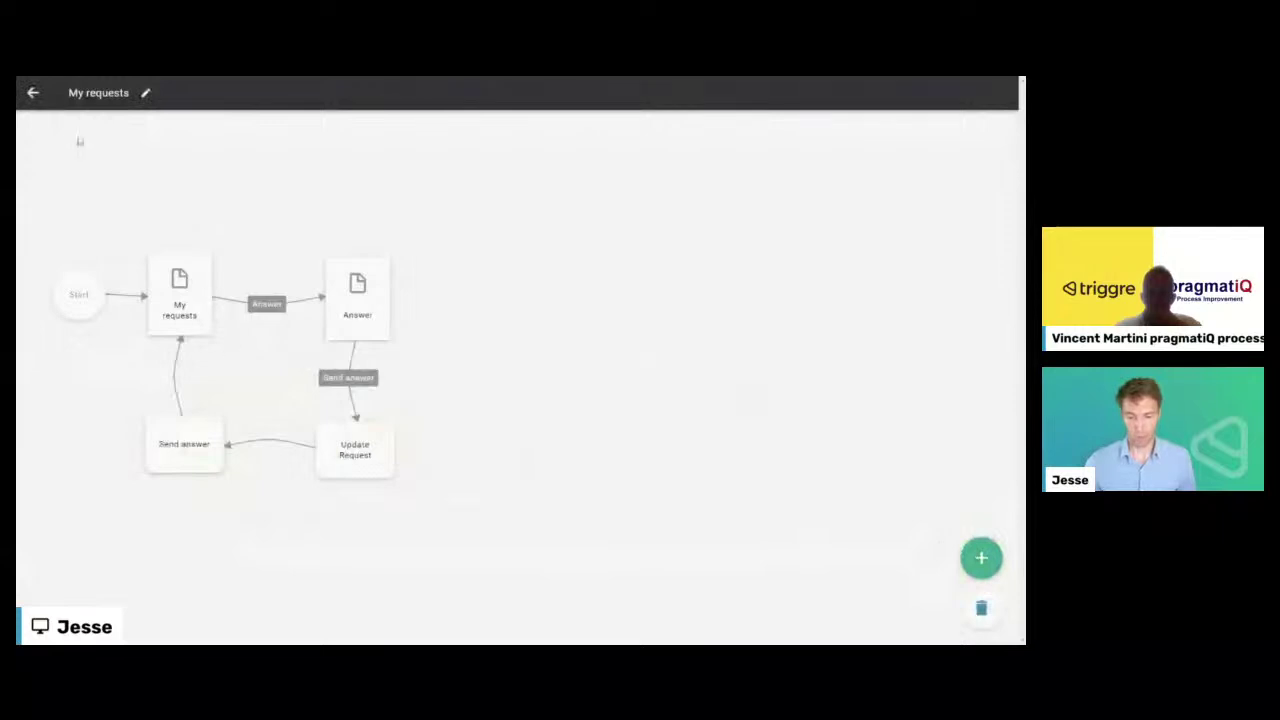
click(33, 93)
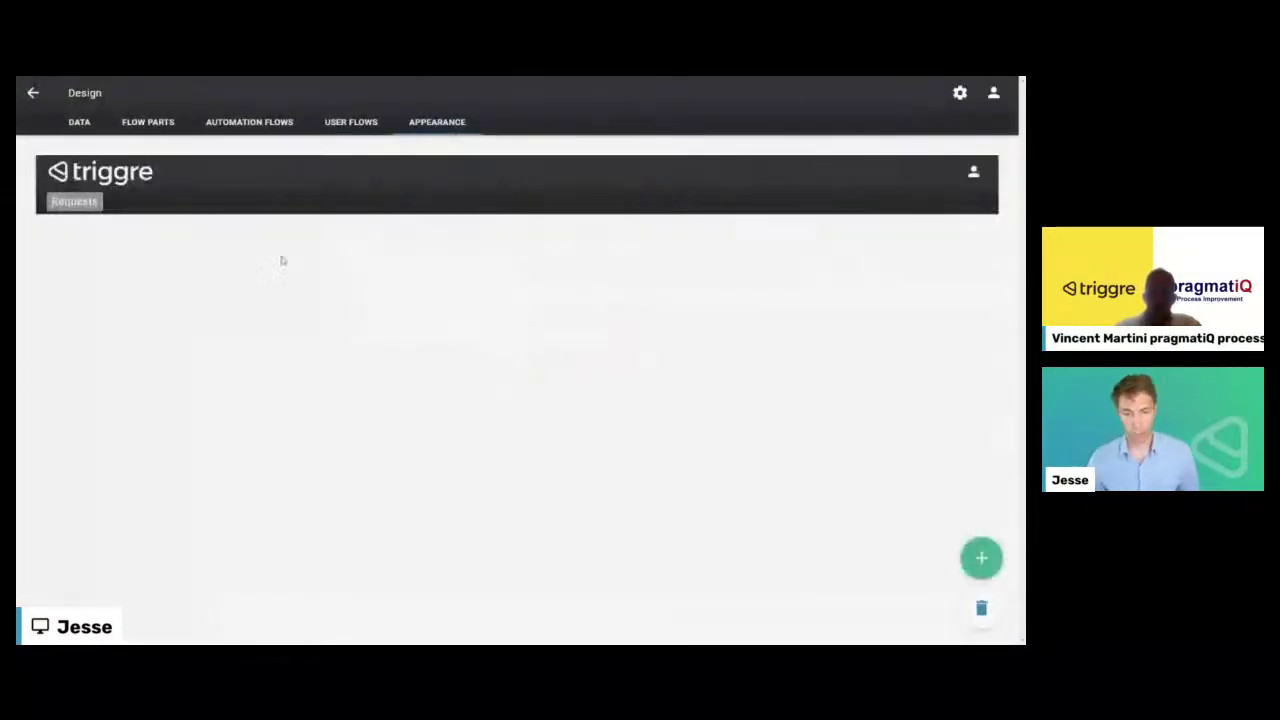
- Add the My requests and New requests user flows as entries in the Admin menu
click(75, 201)
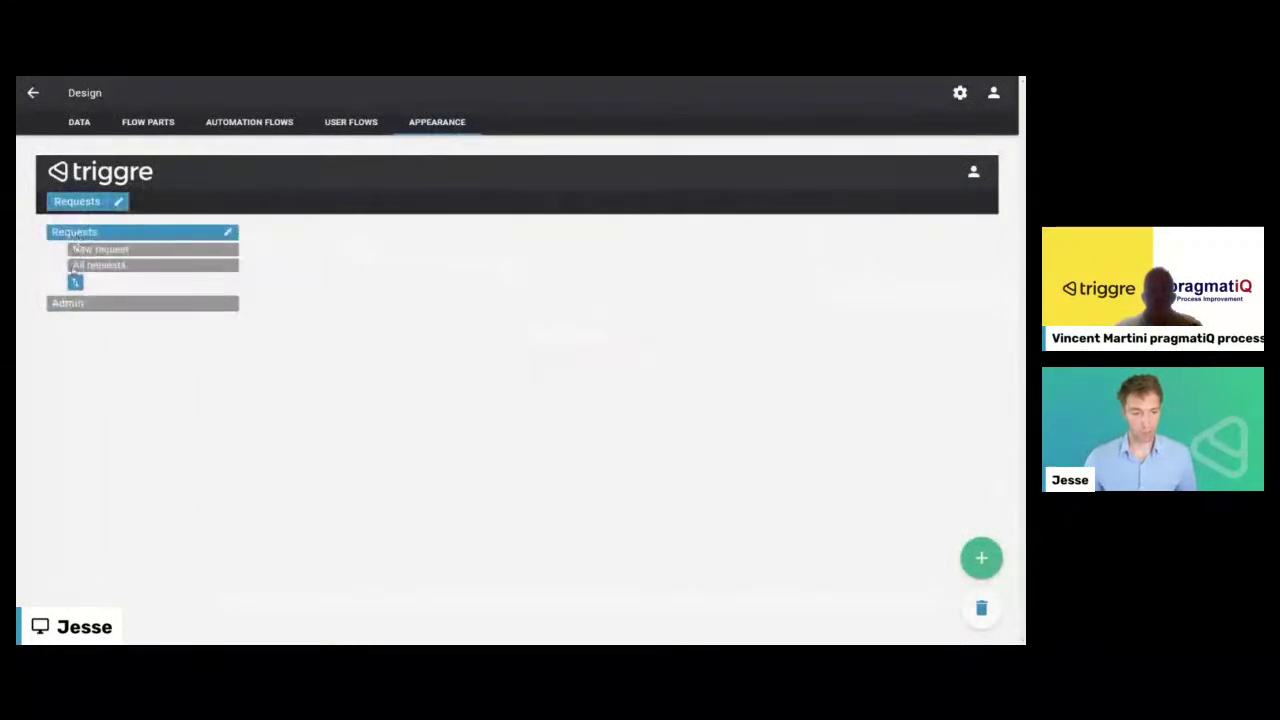
click(70, 304)
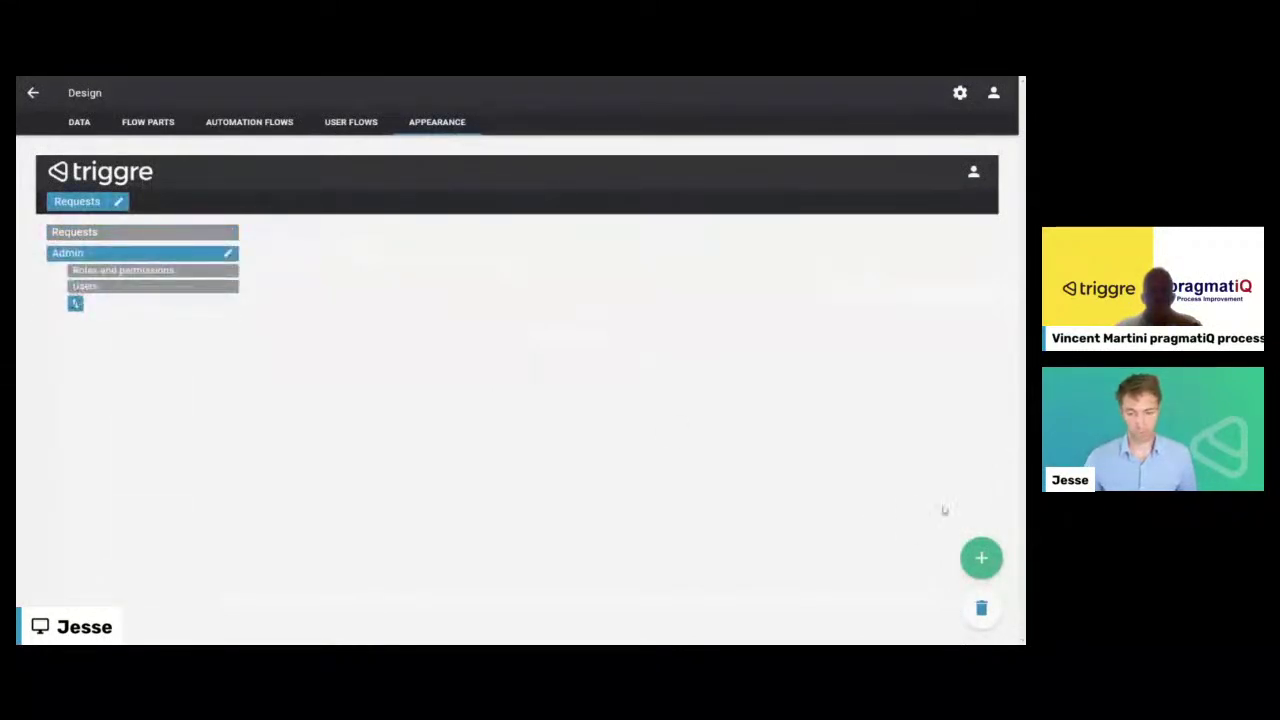
click(975, 558)
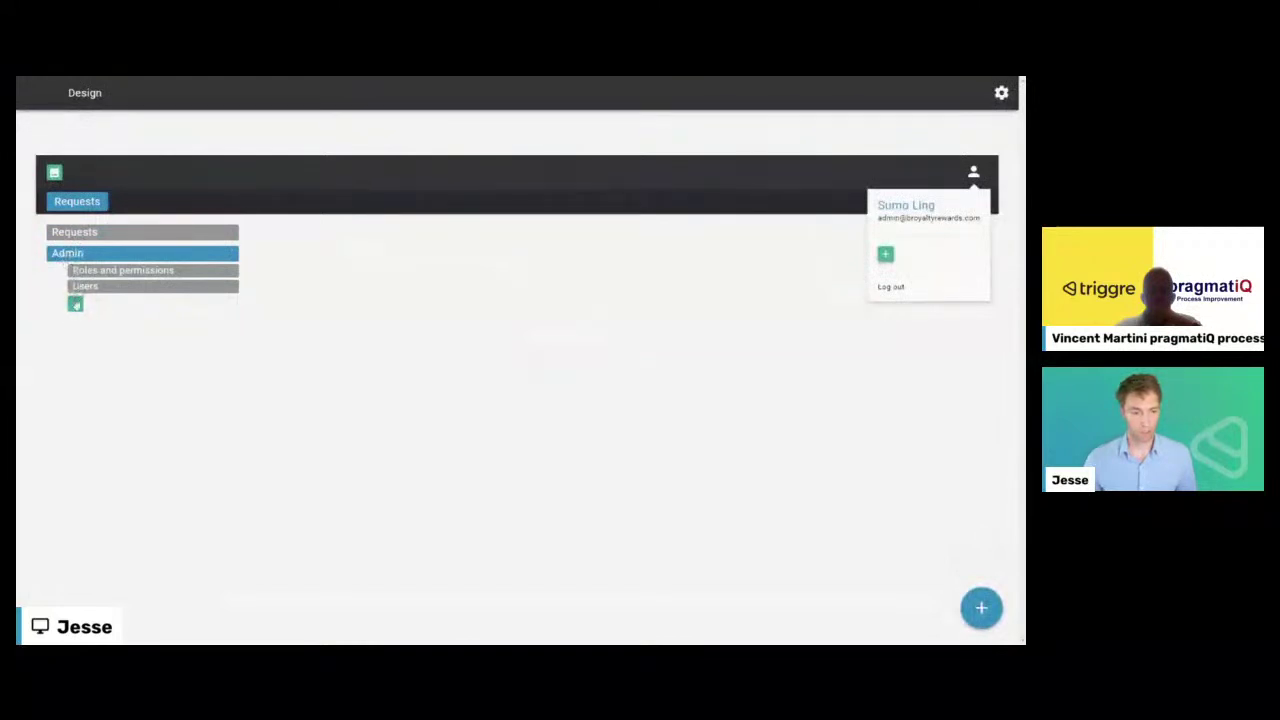
click(76, 303)
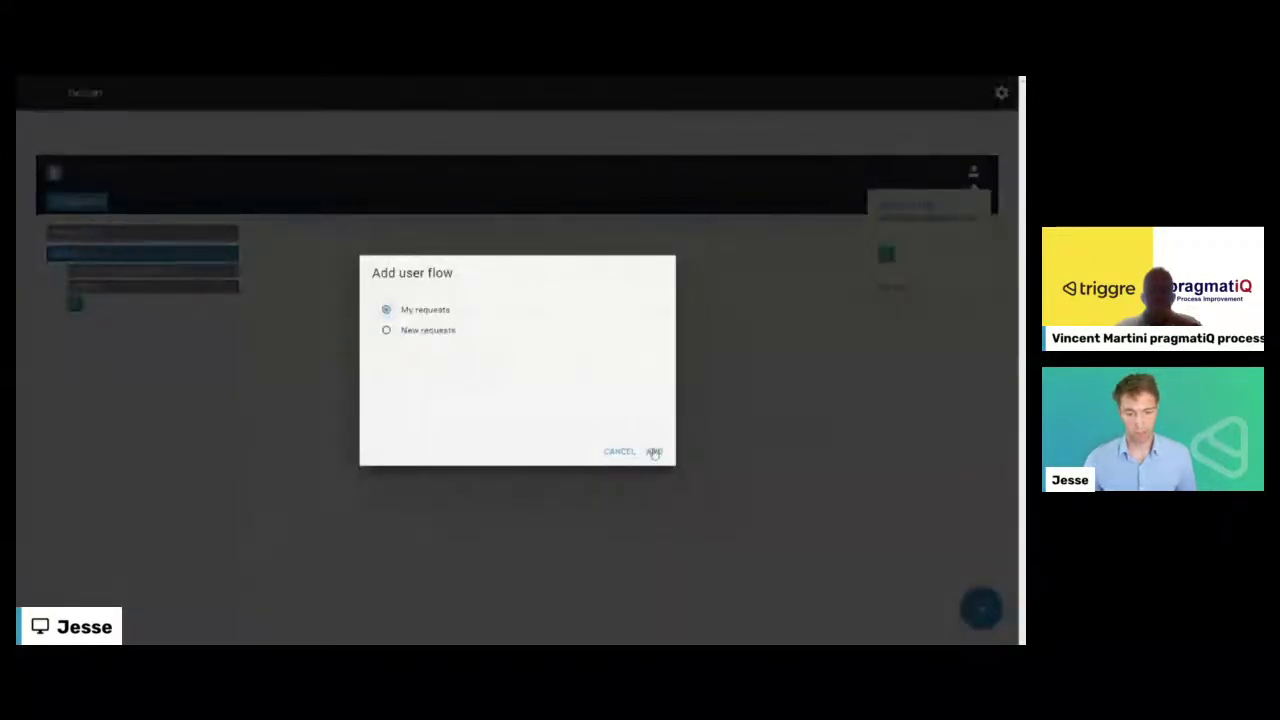
click(653, 451)
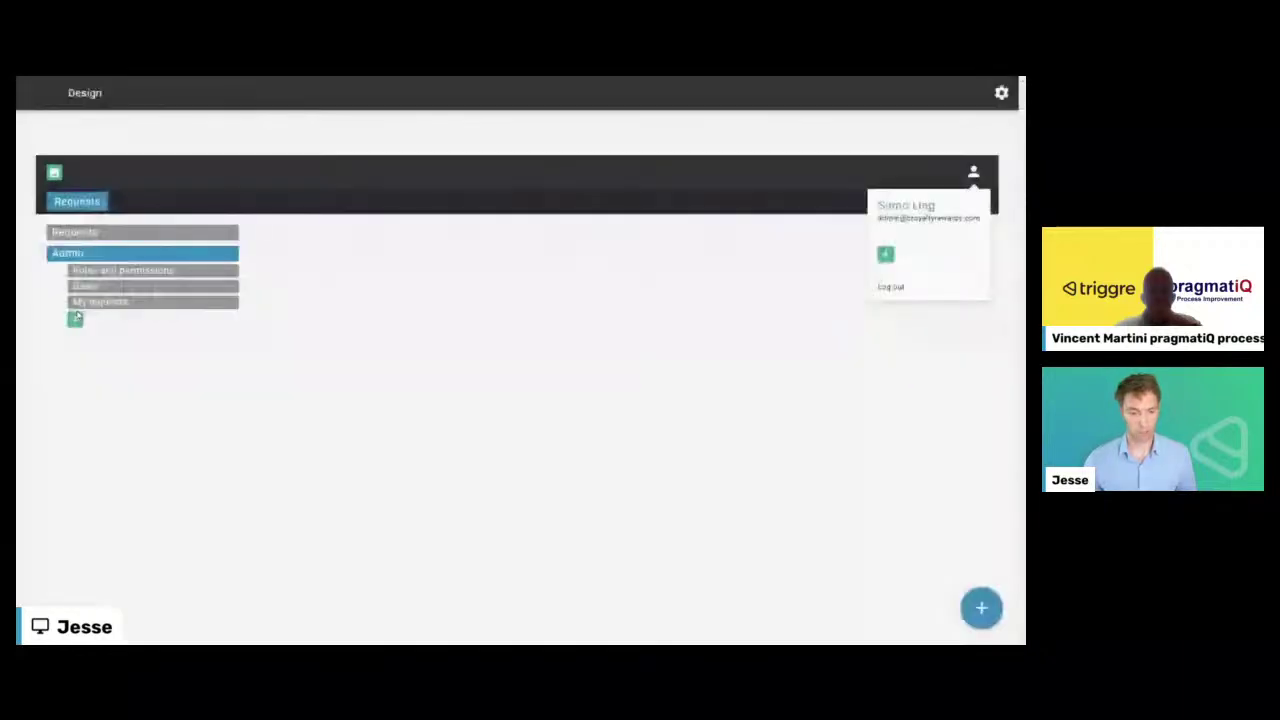
click(77, 316)
click(428, 311)
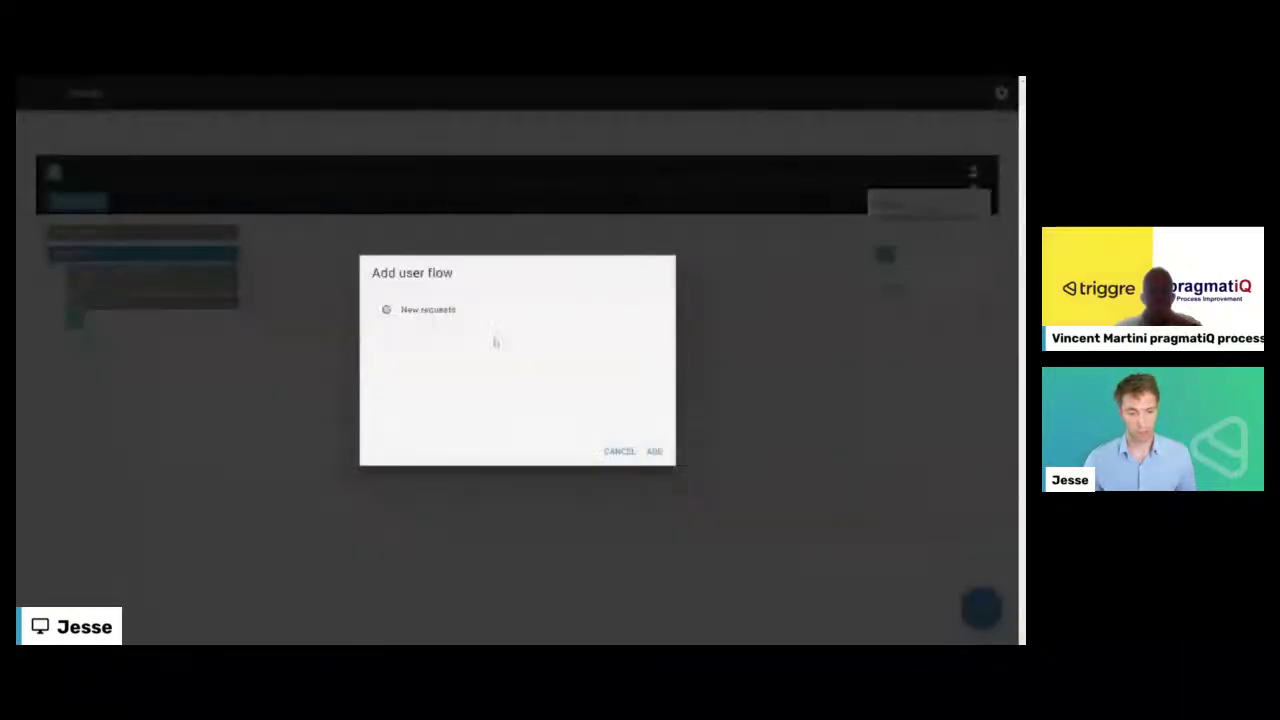
click(653, 451)
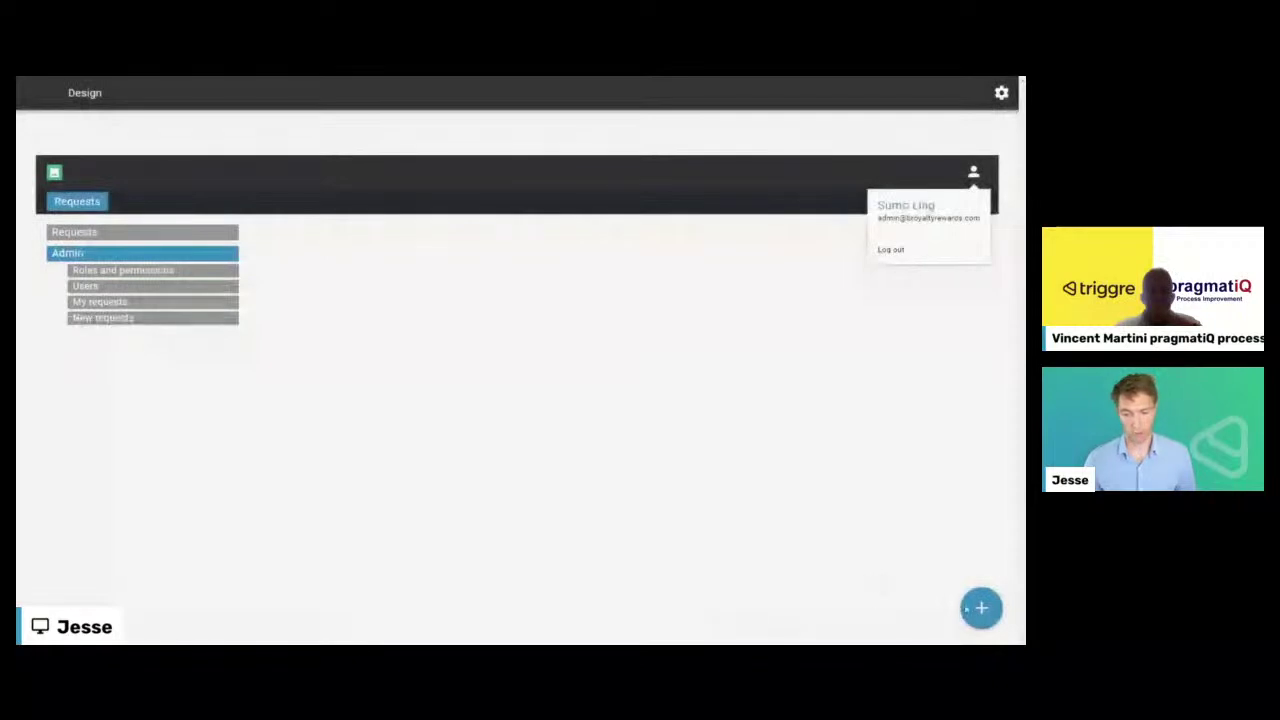
click(30, 94)
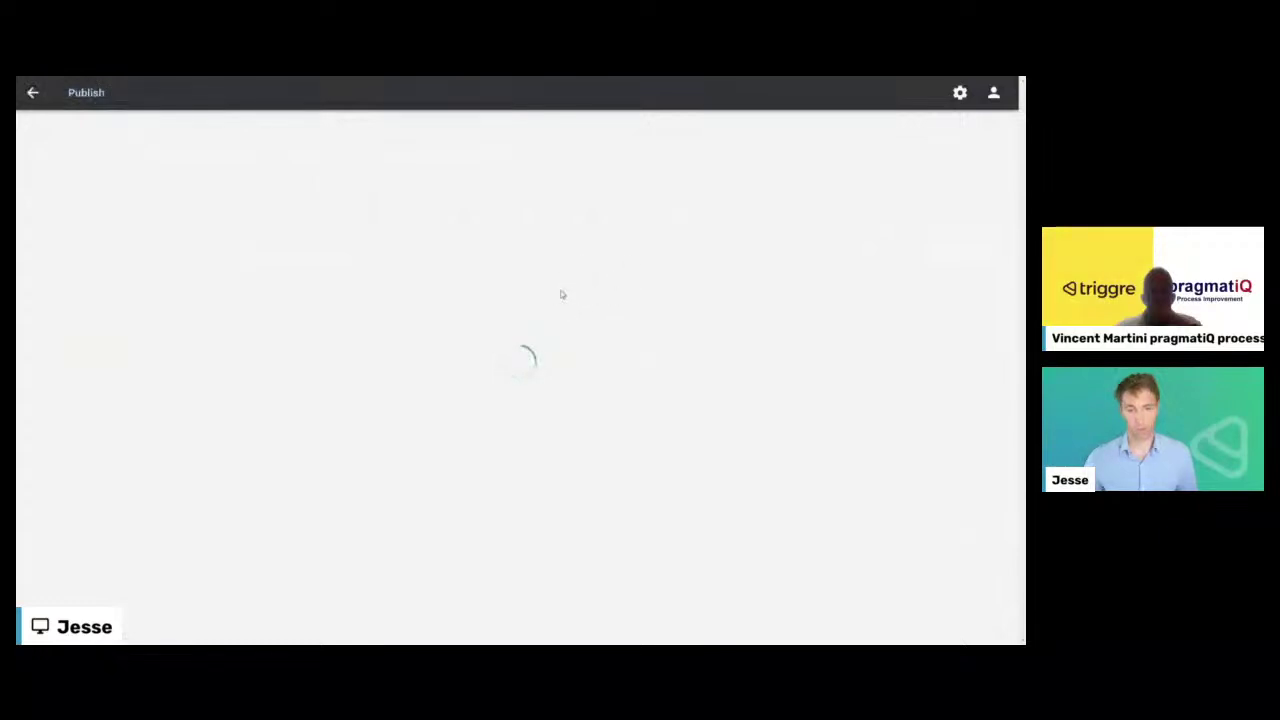
- Publish the design to the Lab environment and confirm
click(440, 190)
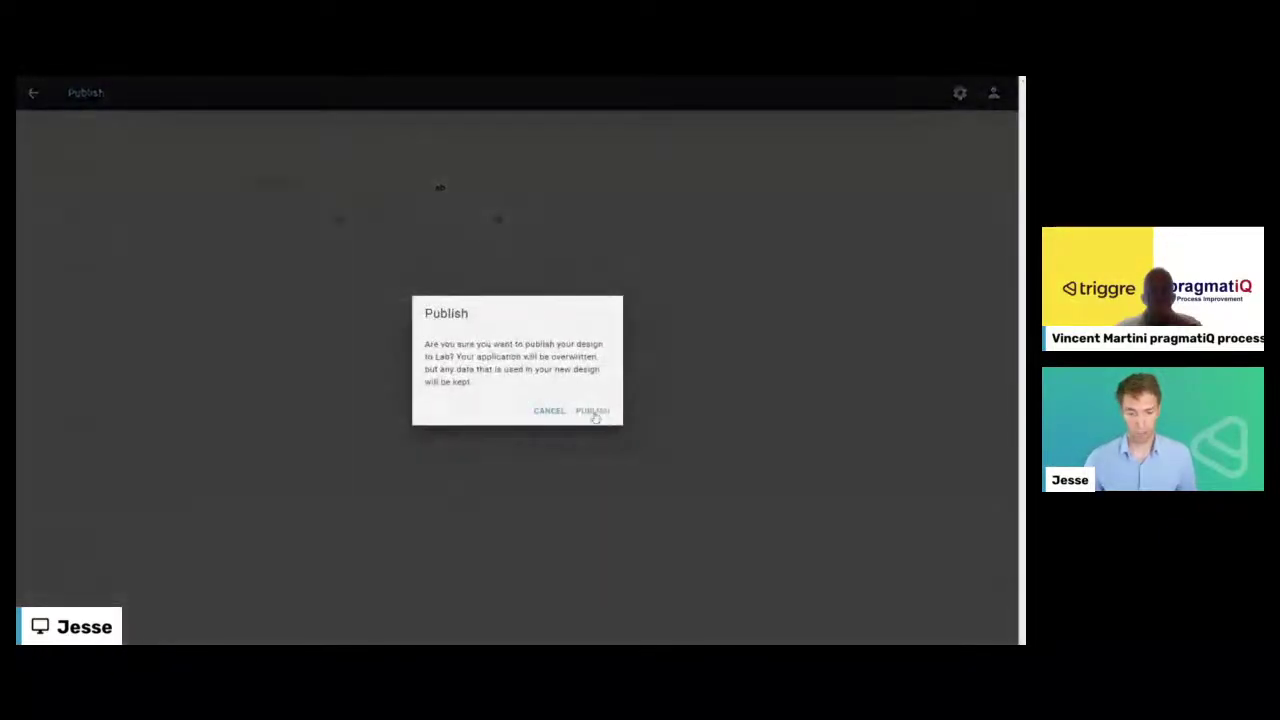
click(590, 411)
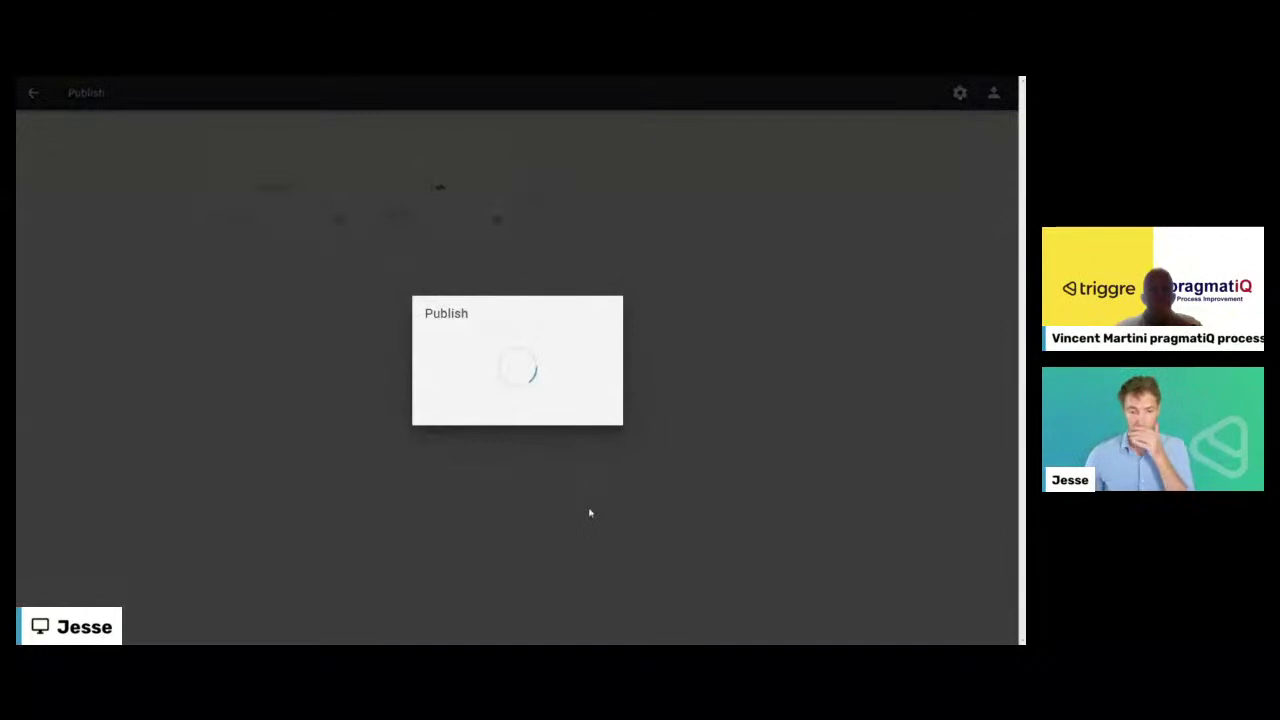
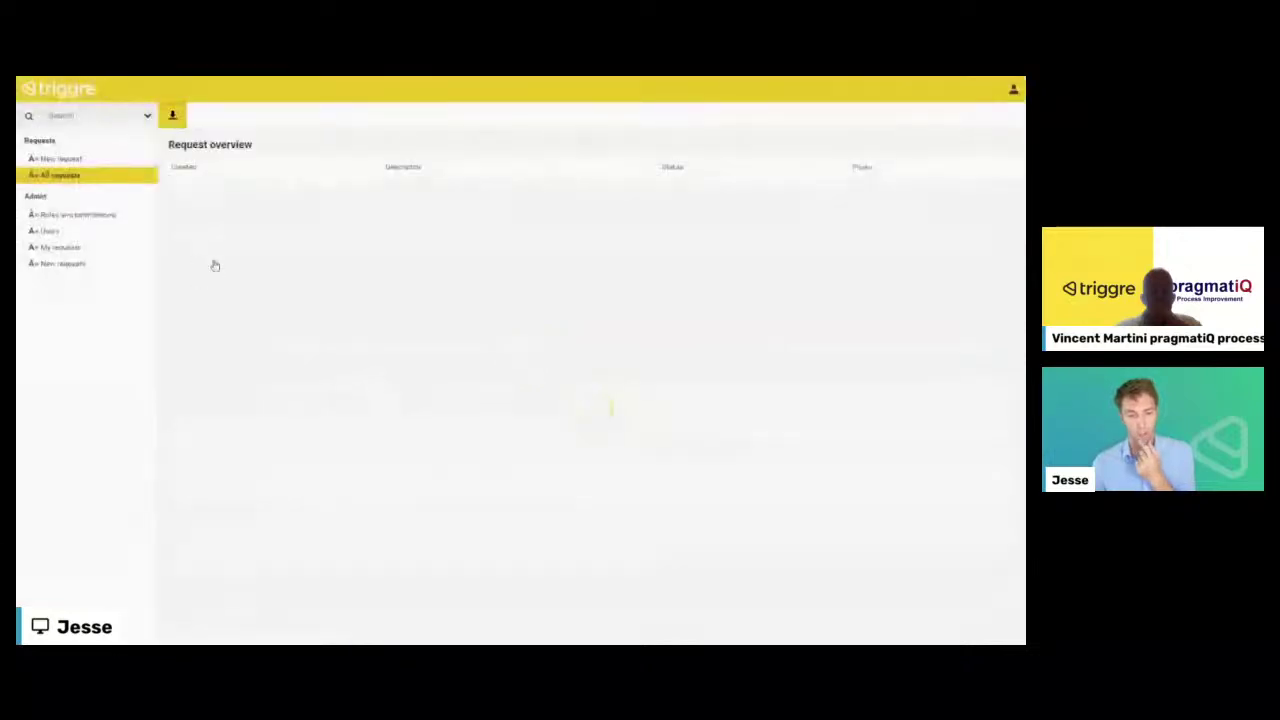
- Pick up the 'Can you complete this request? Workflow kind of thing' request and view My requests
click(62, 264)
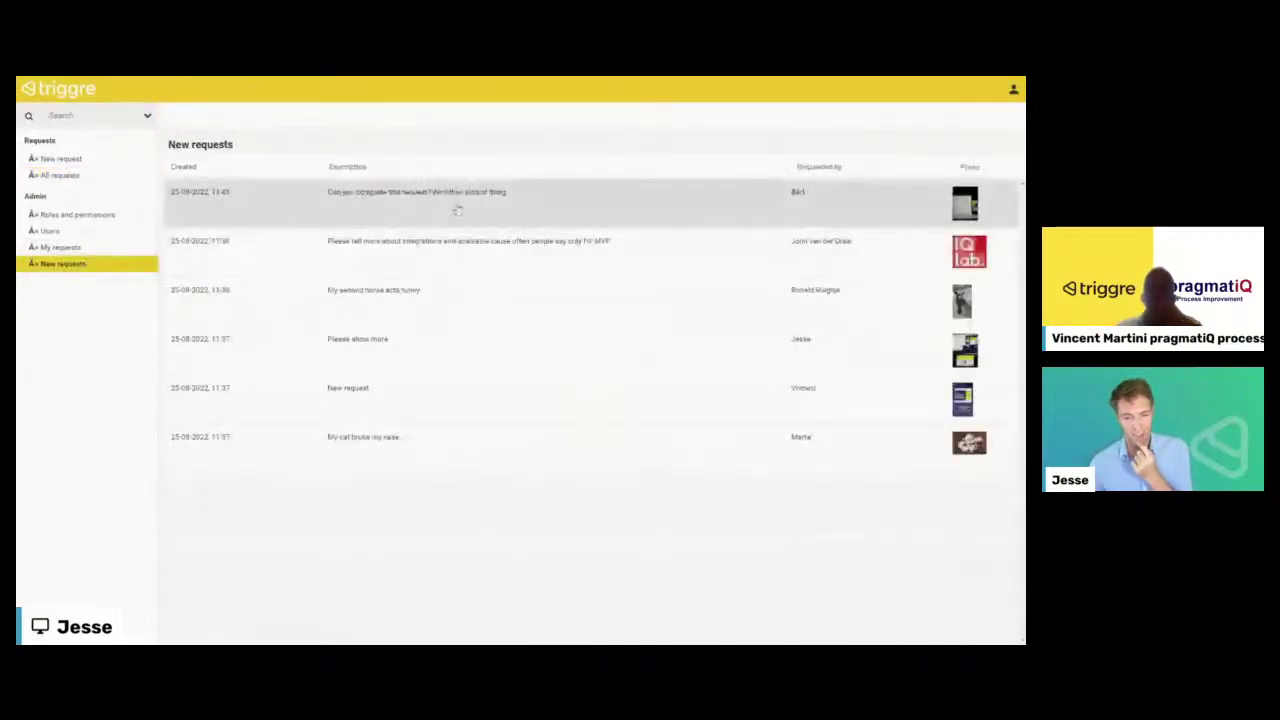
click(432, 206)
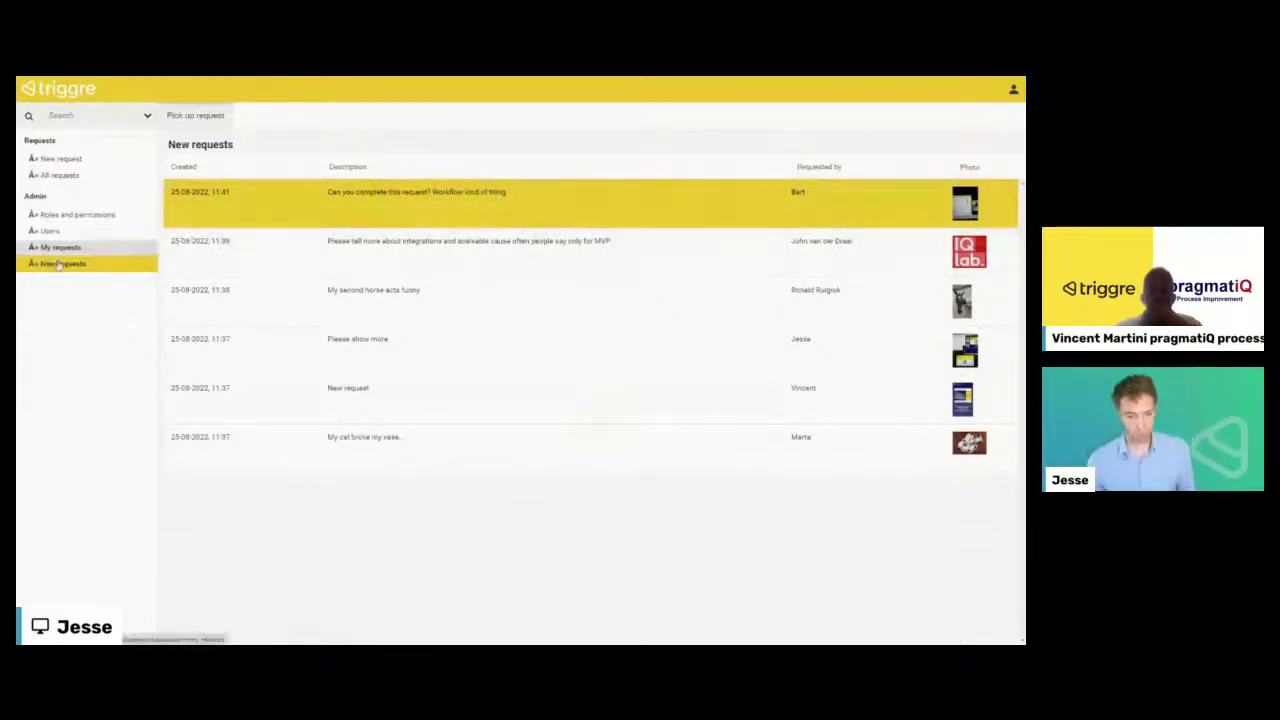
click(210, 117)
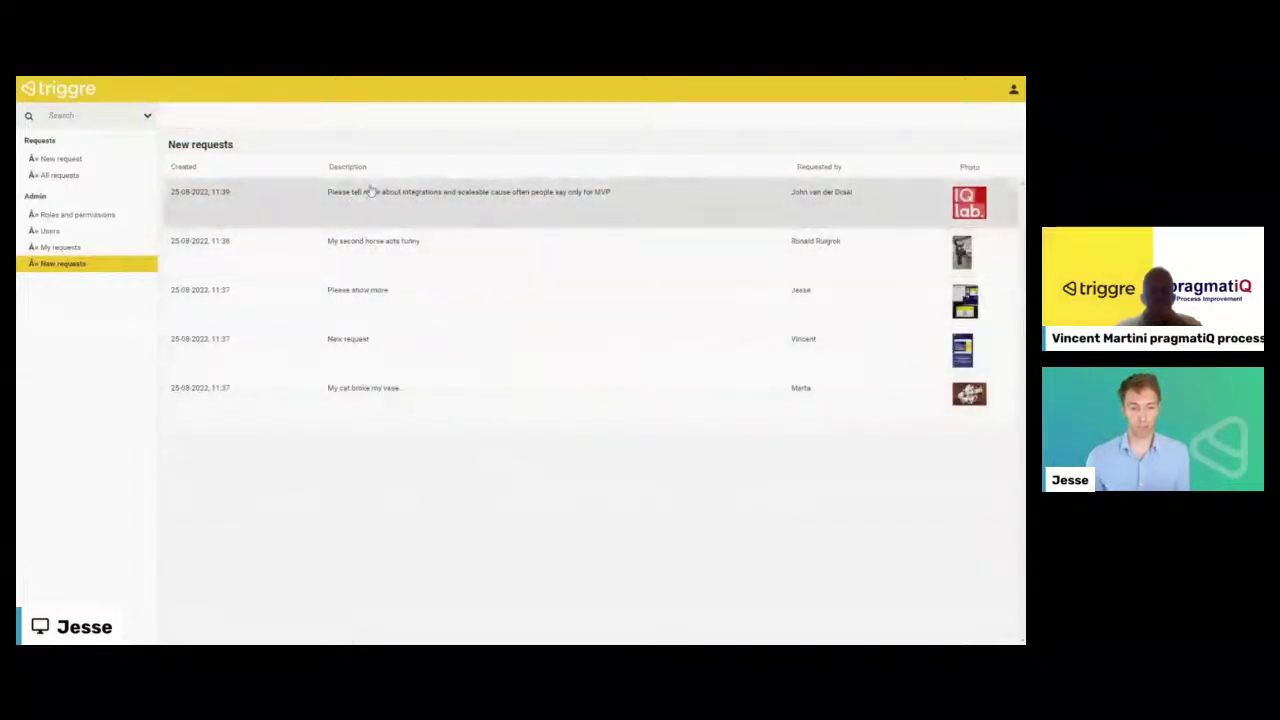
click(60, 247)
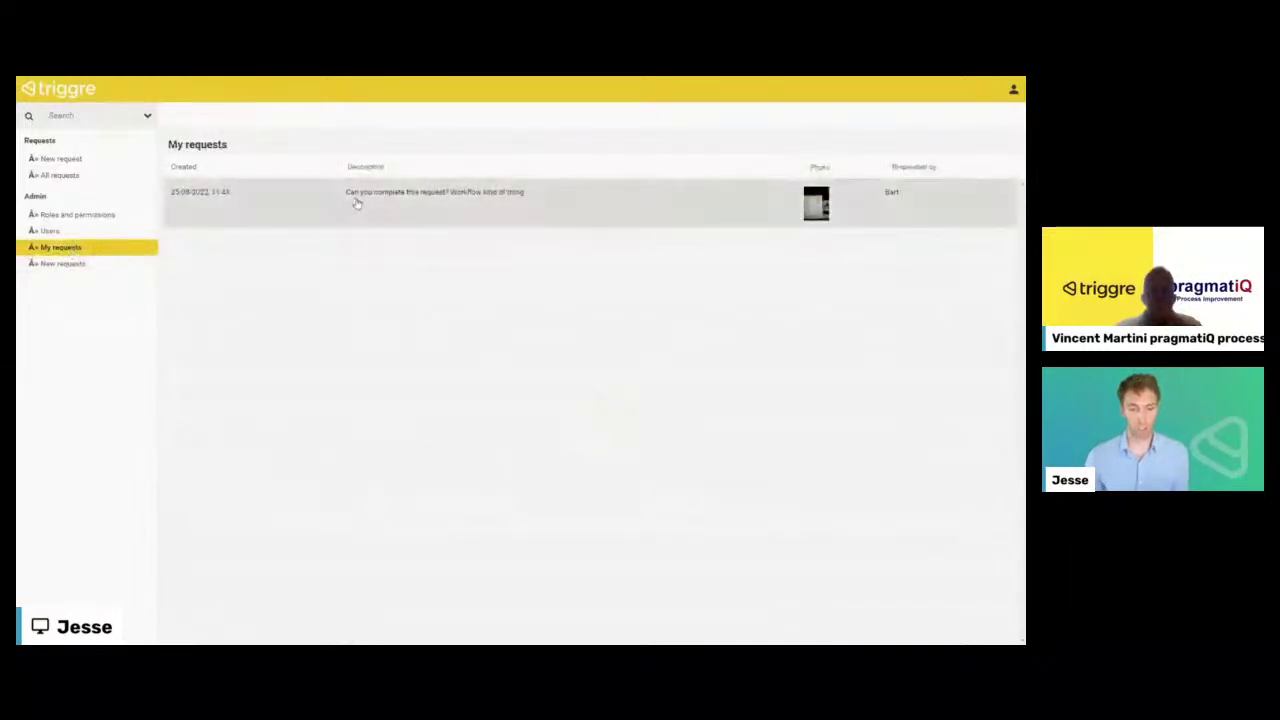
- Reply 'Yes, I will do all my best to answer your question.' to the workflow request
click(509, 202)
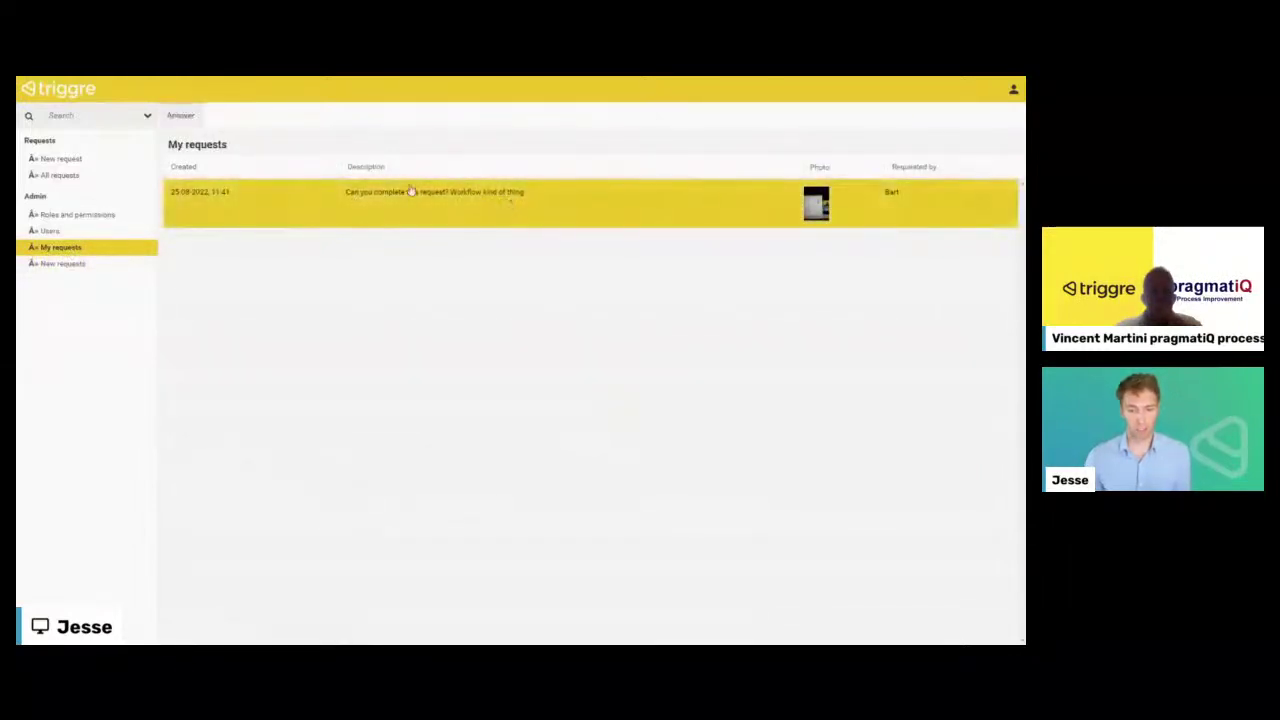
click(182, 116)
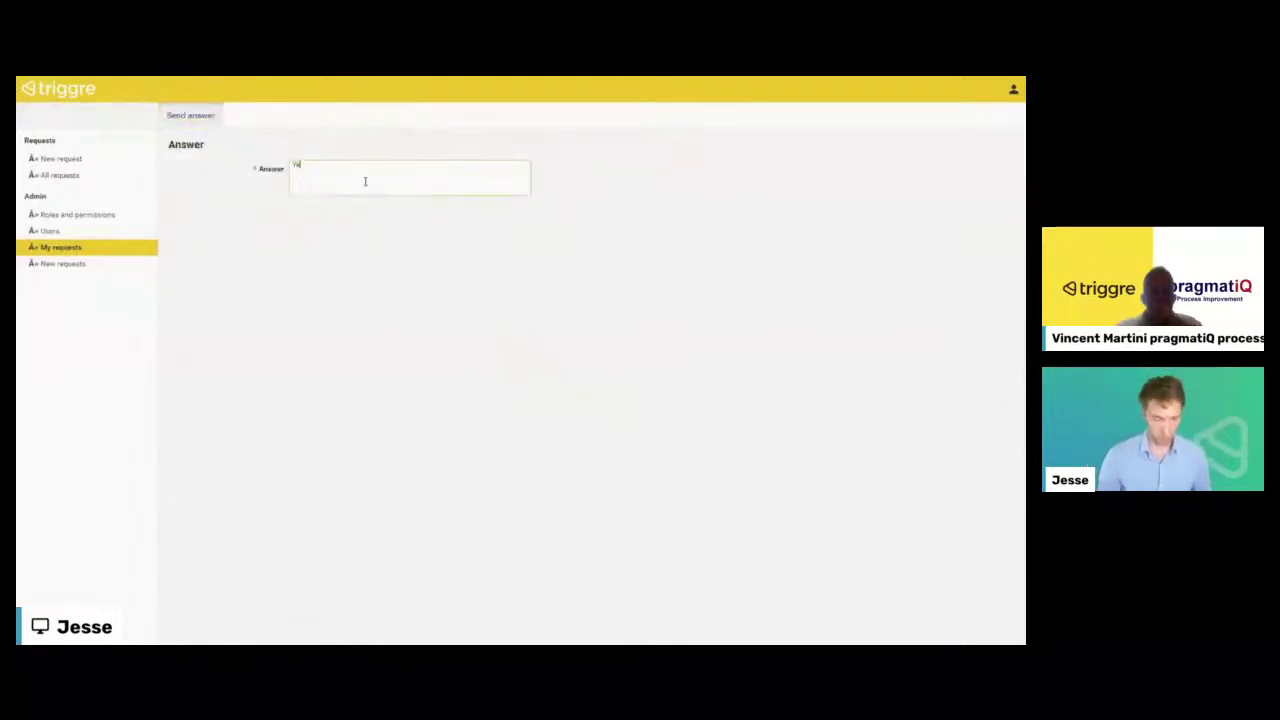
text(Yes, I will do all my best to answe)
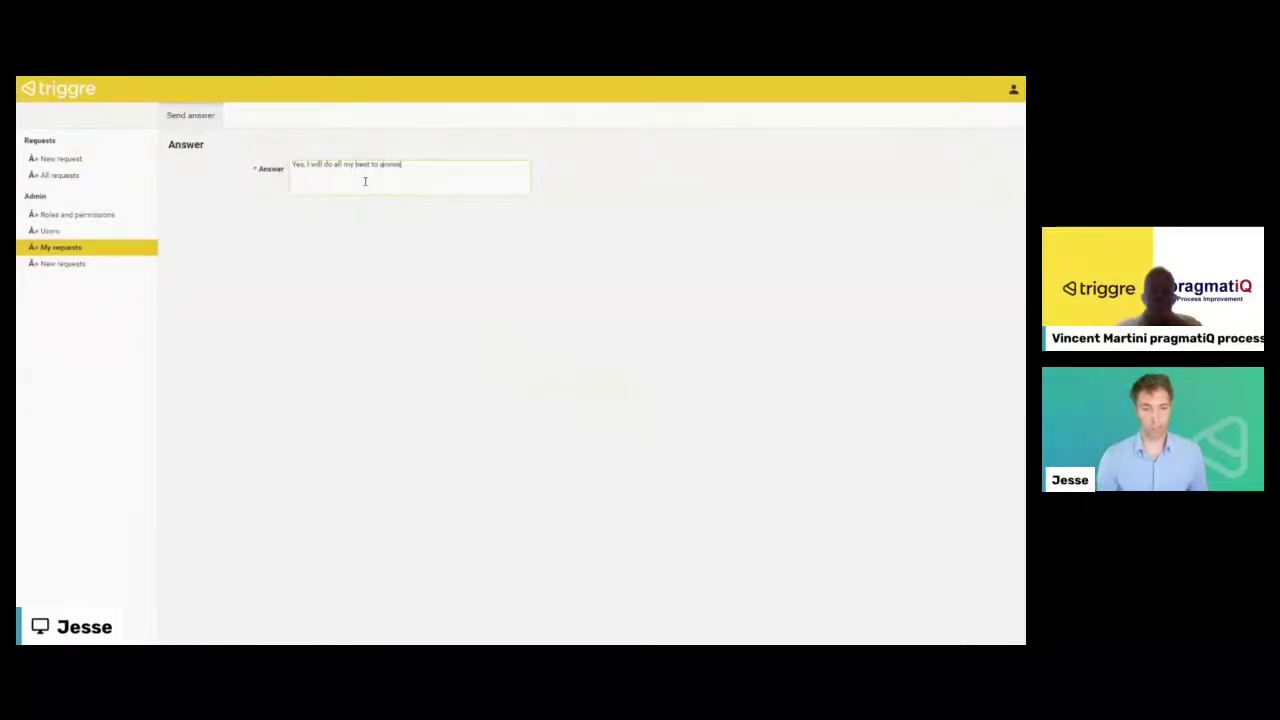
key(BackSpace)
key(BackSpace)
key(BackSpace)
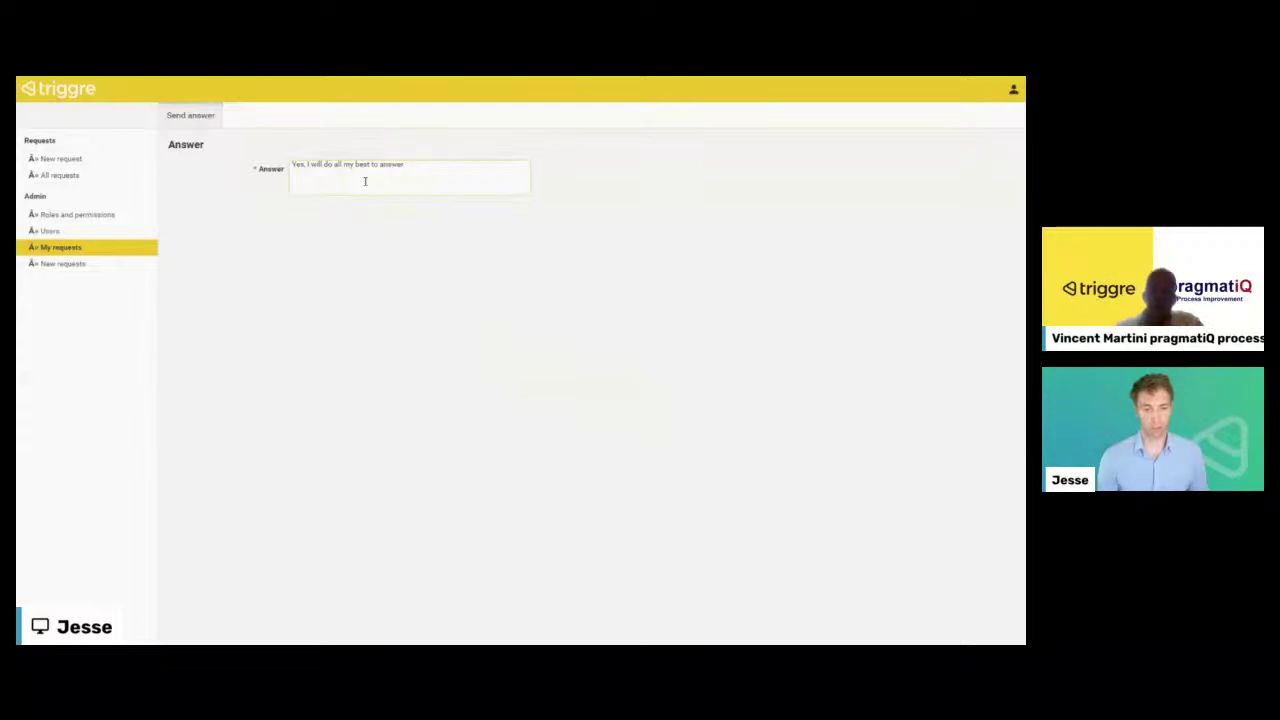
text(your question)
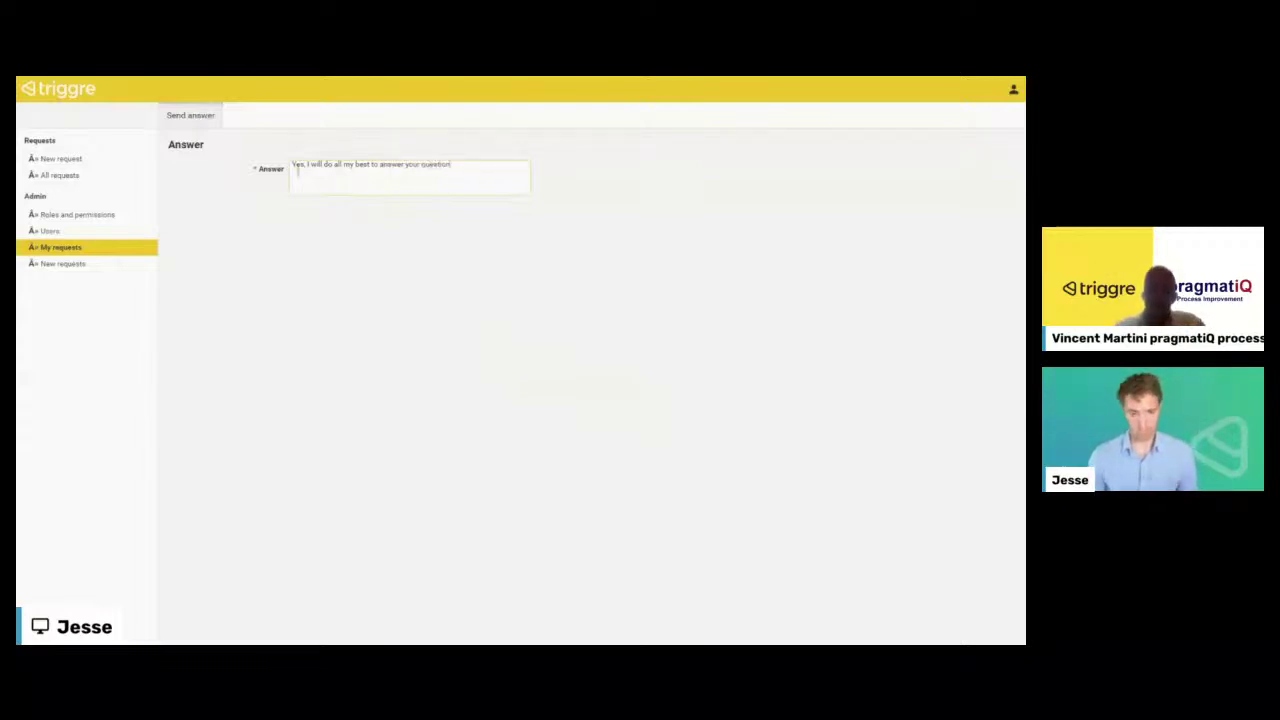
text(.)
click(186, 118)
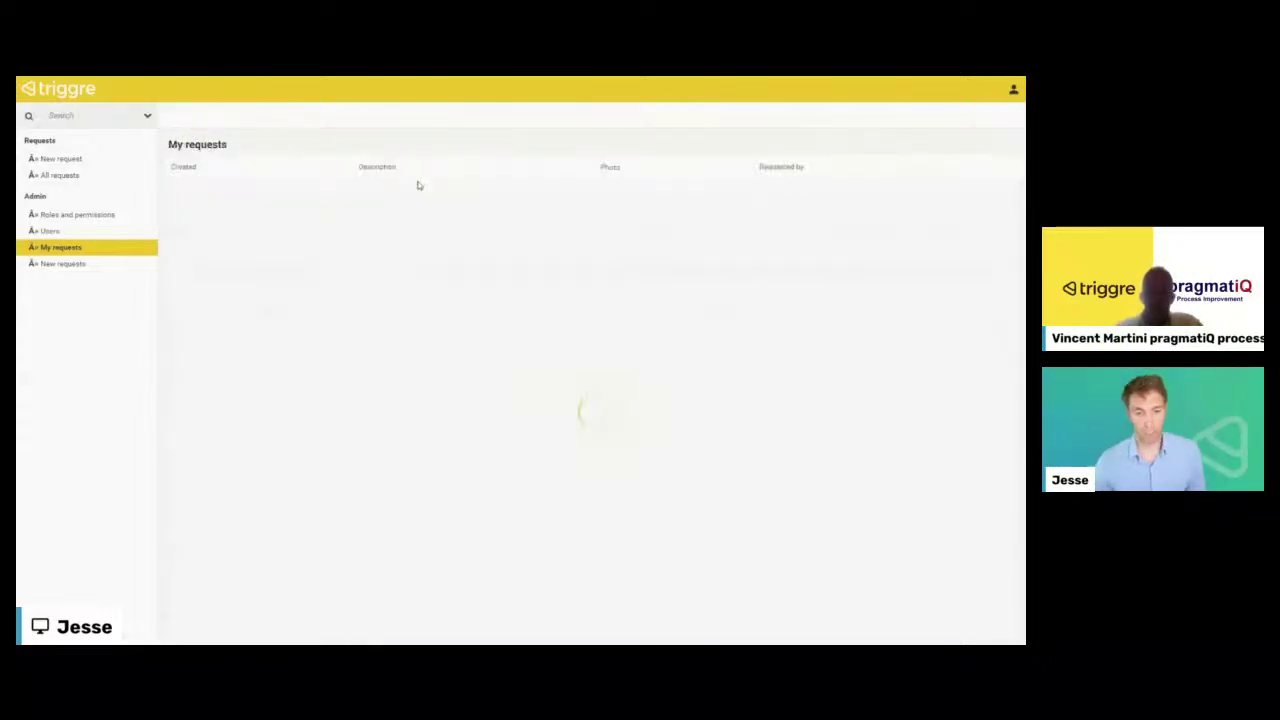
- Confirm the workflow request shows Closed in All requests and My requests is empty
click(56, 262)
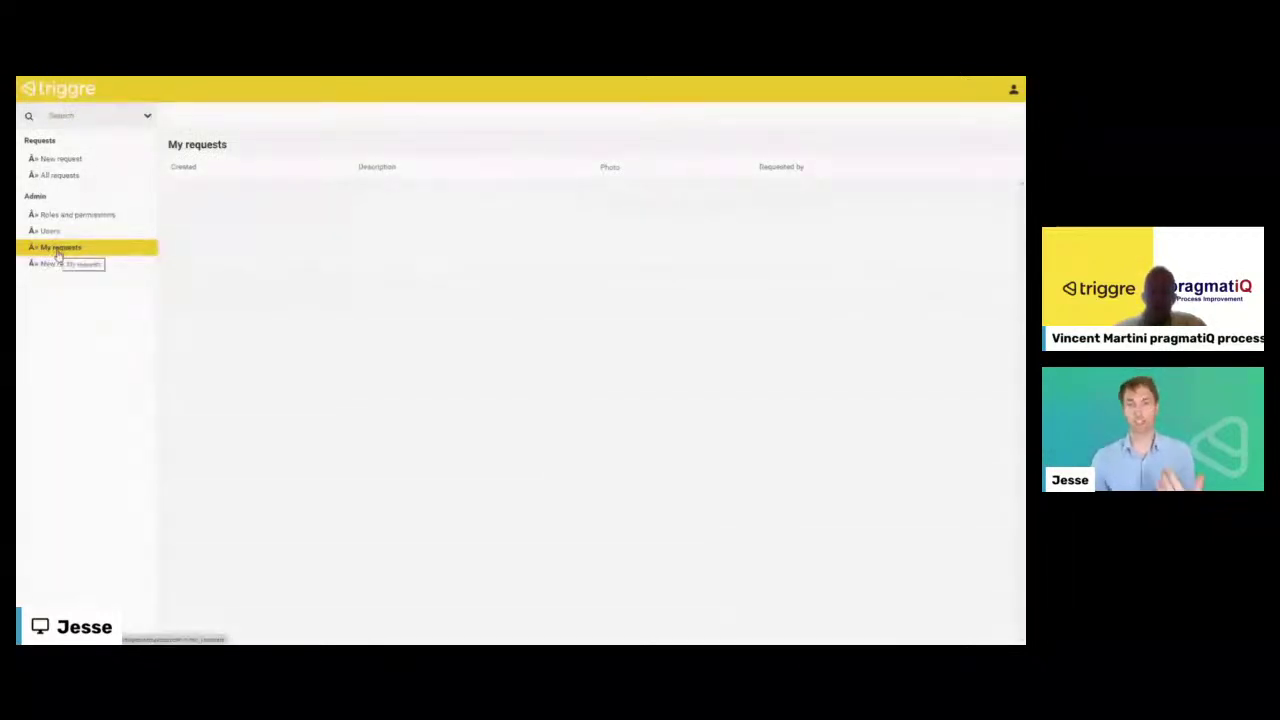
click(64, 178)
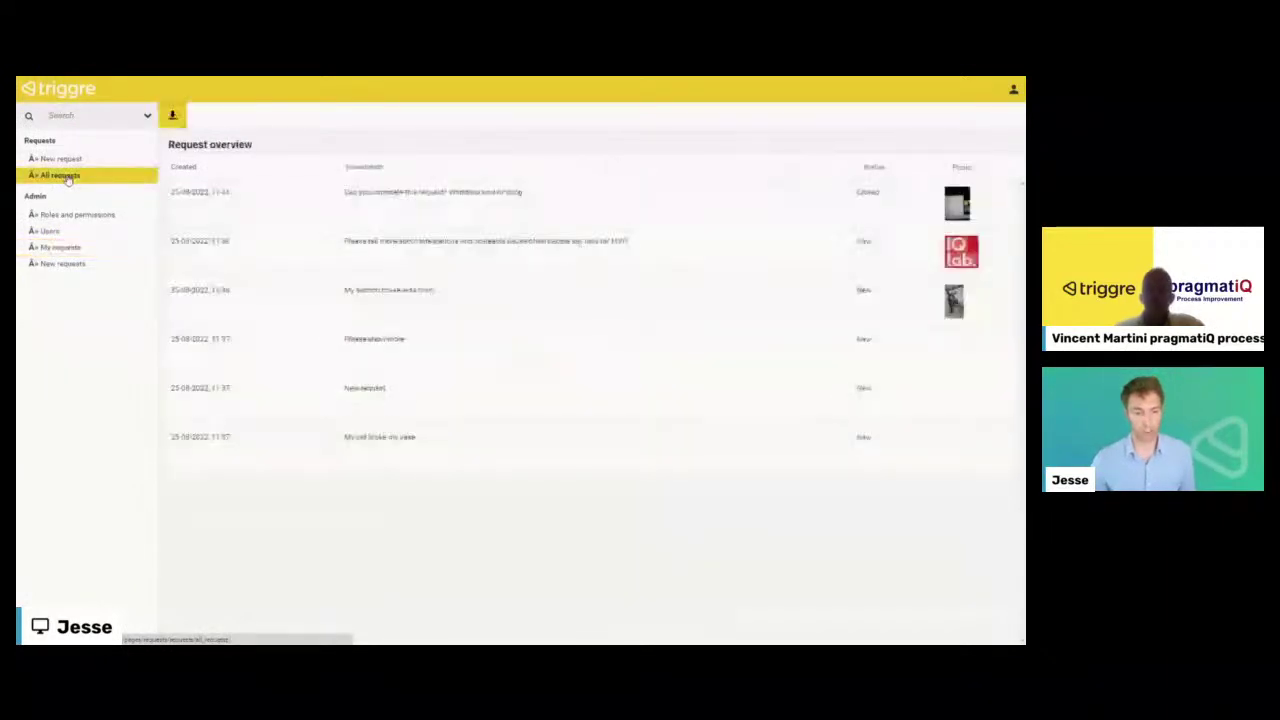
click(622, 214)
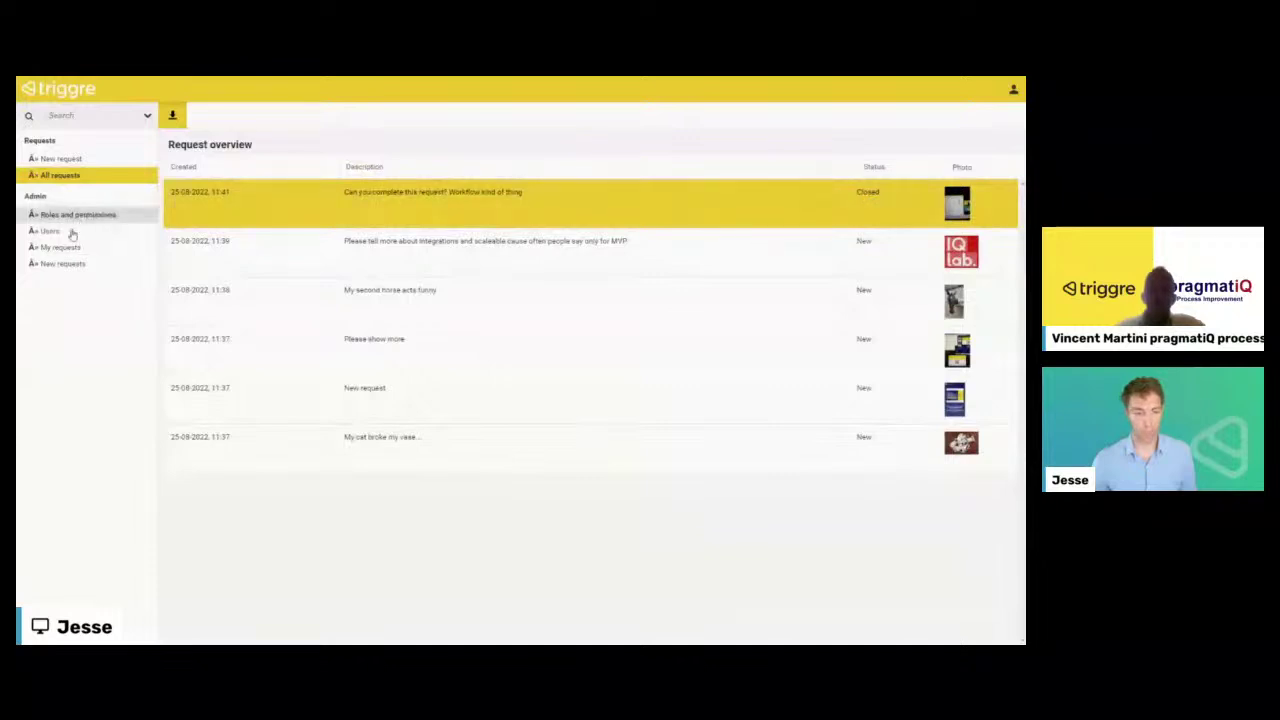
click(62, 250)
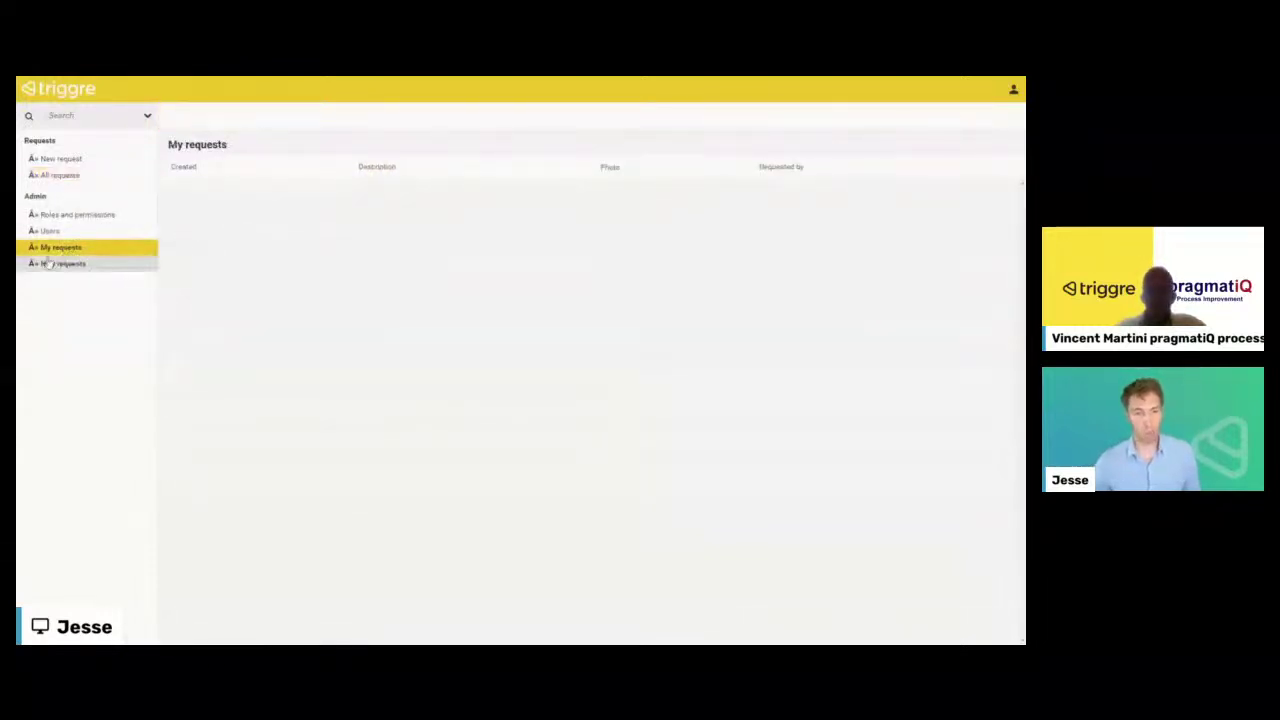
- Look through the remaining new requests, then return to the Triggre builder
click(52, 266)
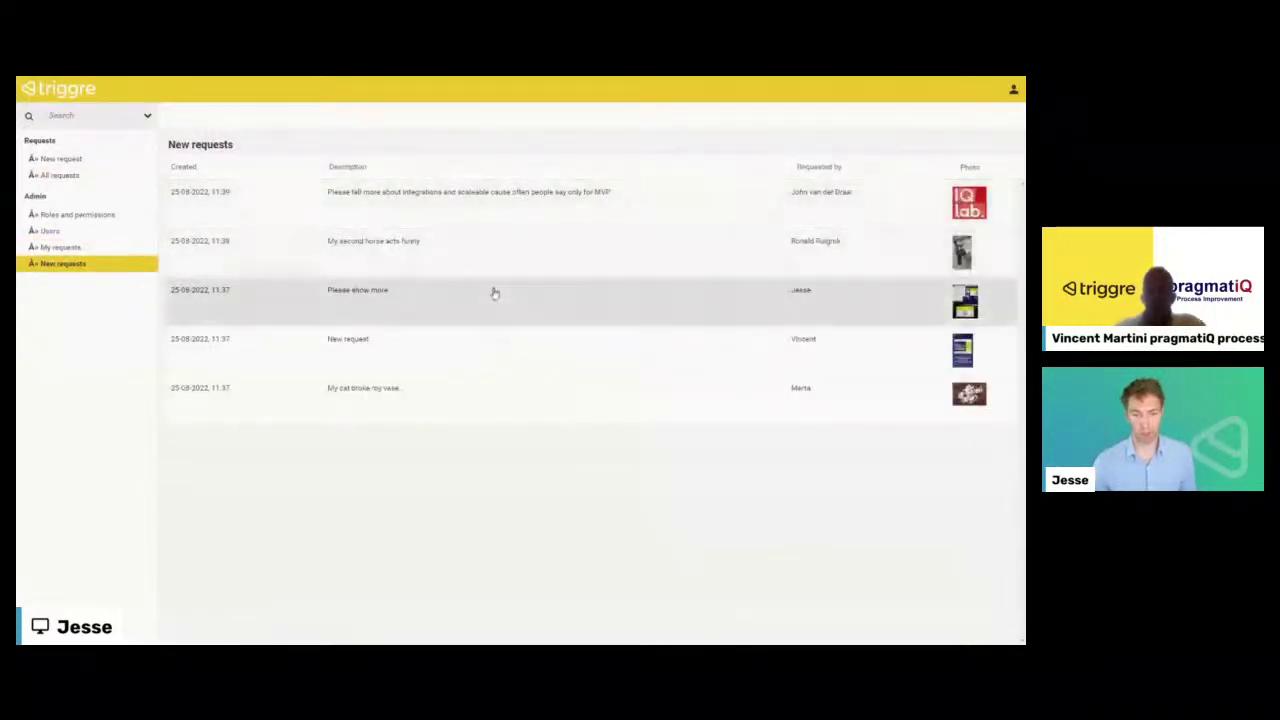
click(965, 300)
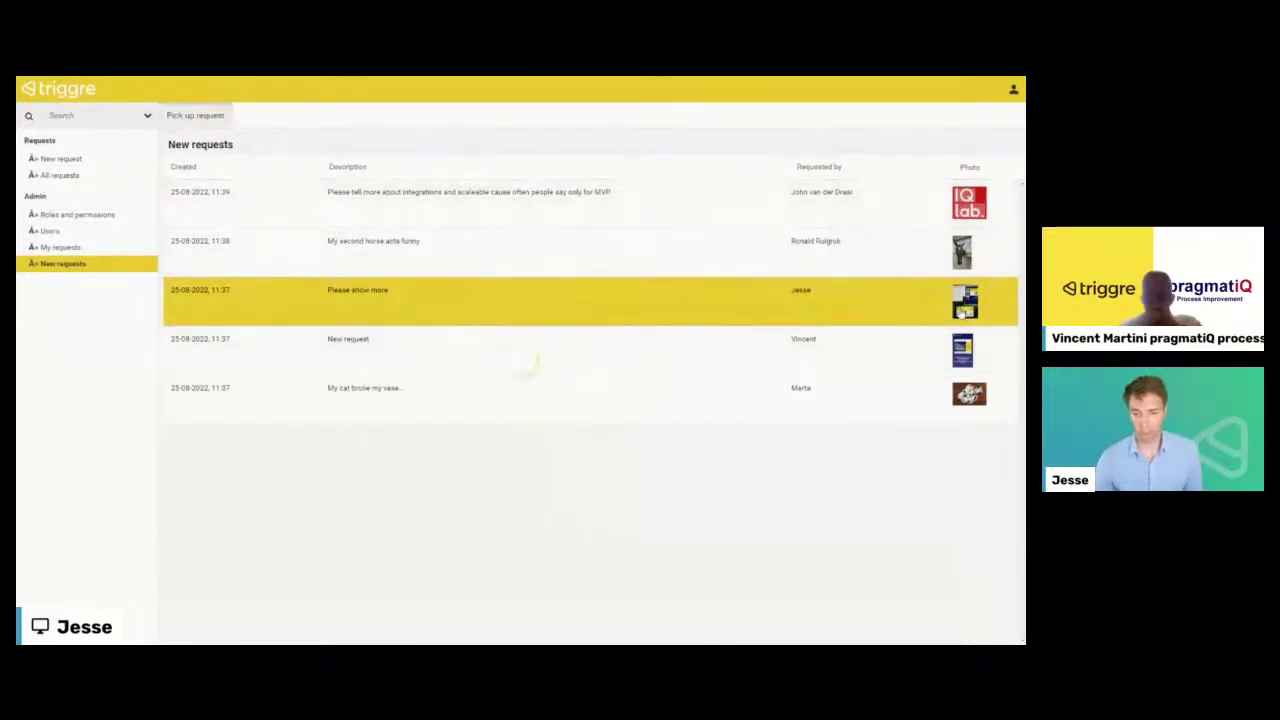
click(902, 253)
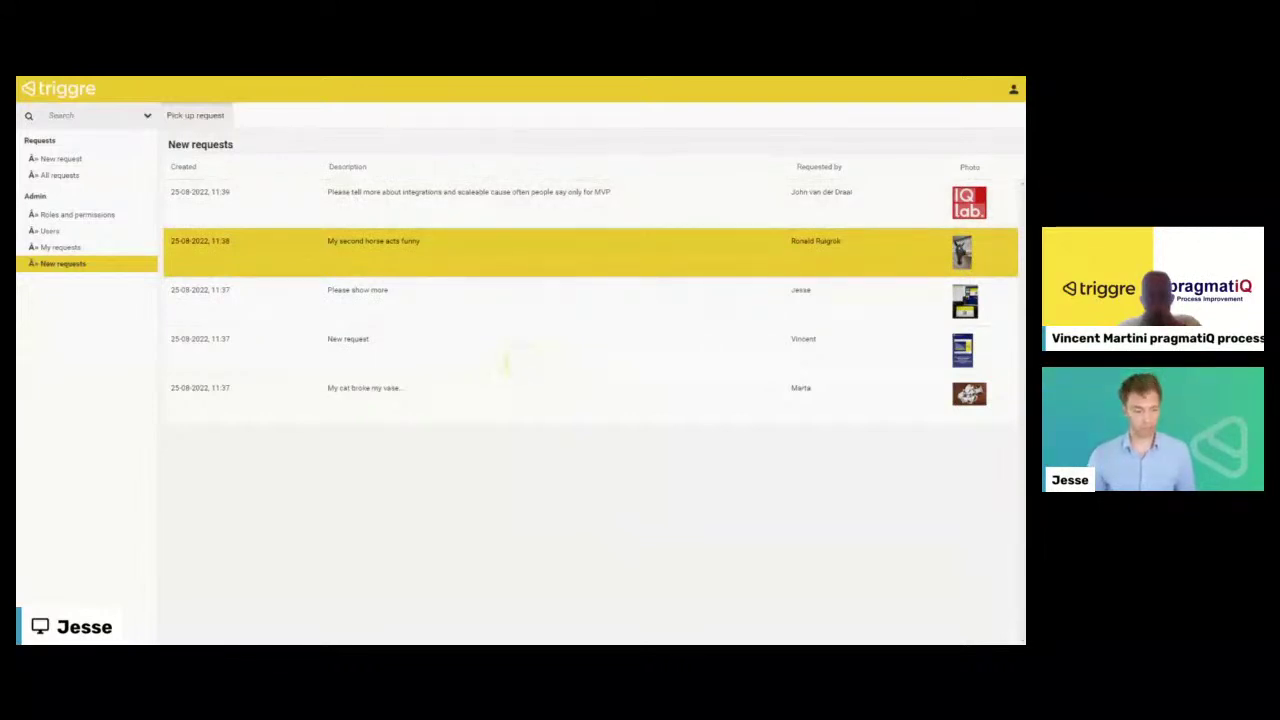
key(ctrl+Tab)
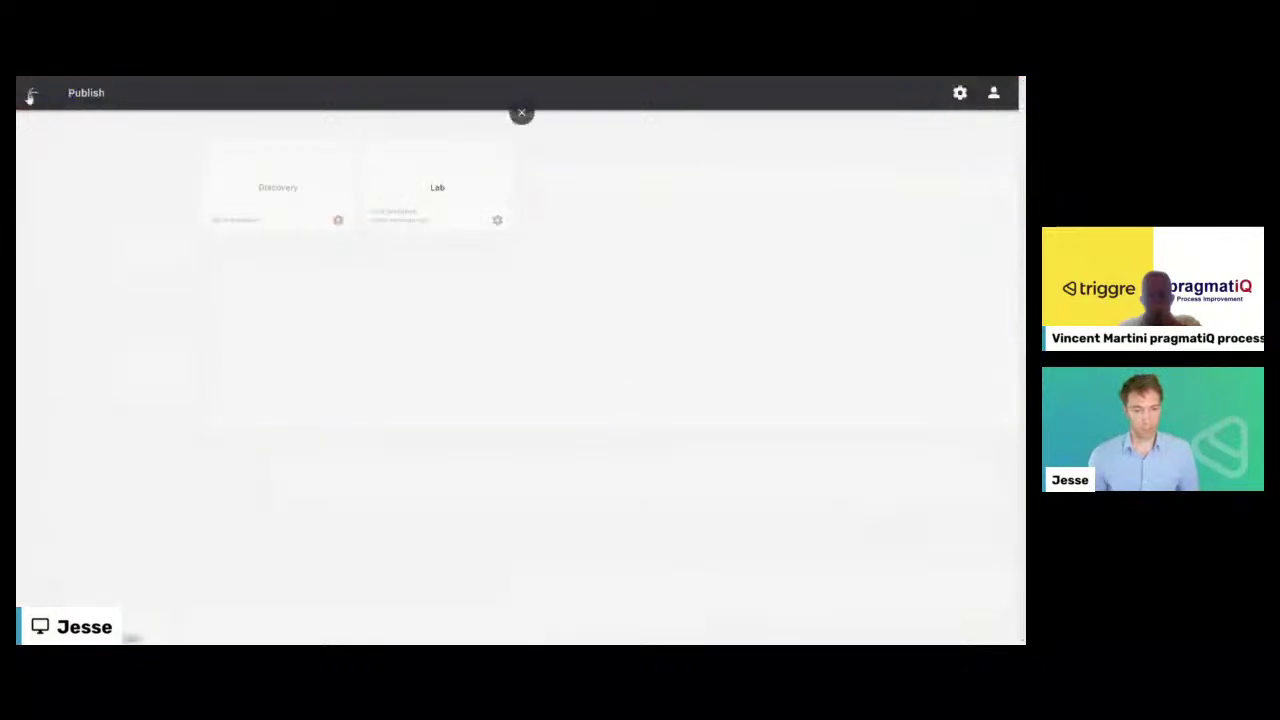
- Open the Design data model and begin adding a property to the Request item
click(32, 92)
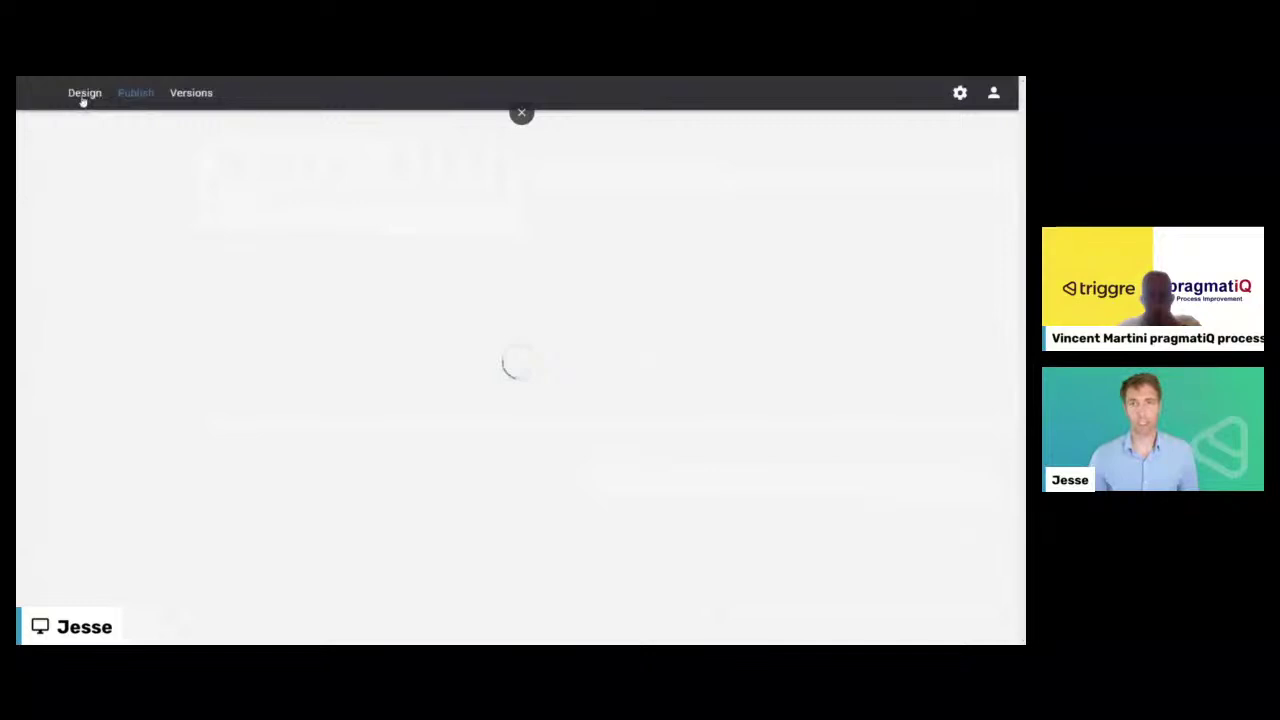
click(84, 94)
click(82, 124)
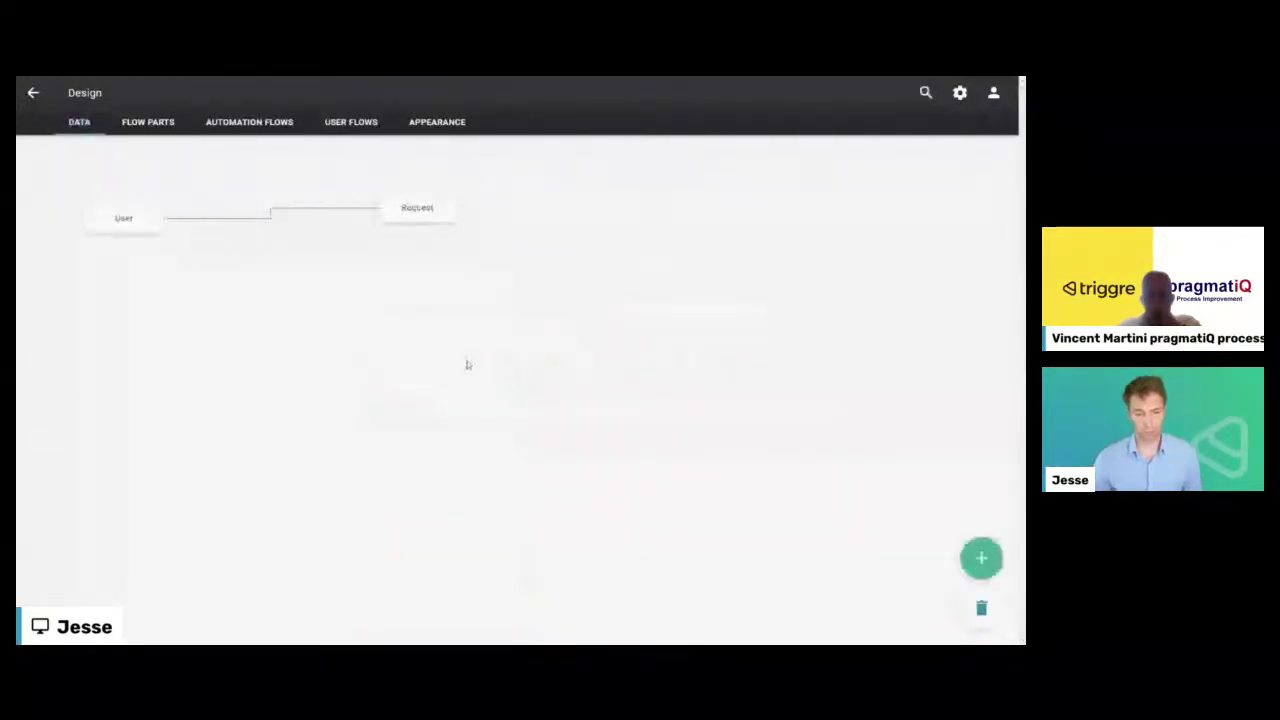
click(437, 213)
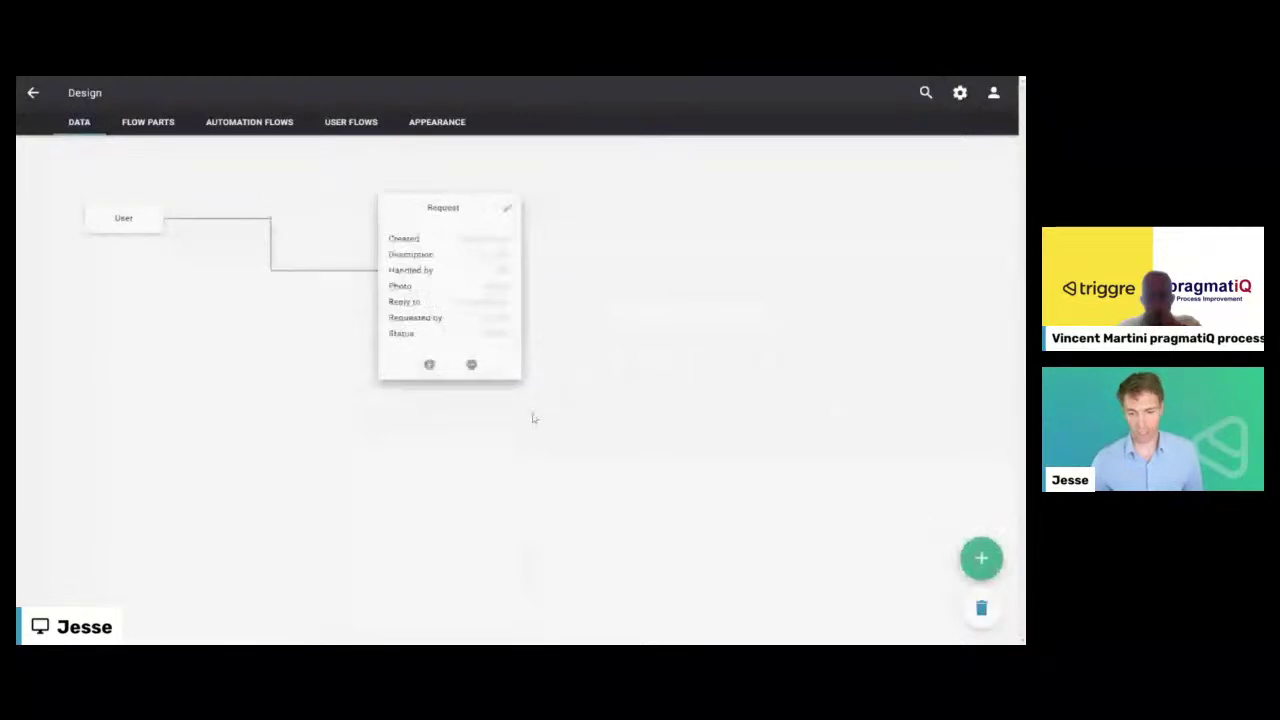
click(429, 363)
click(561, 424)
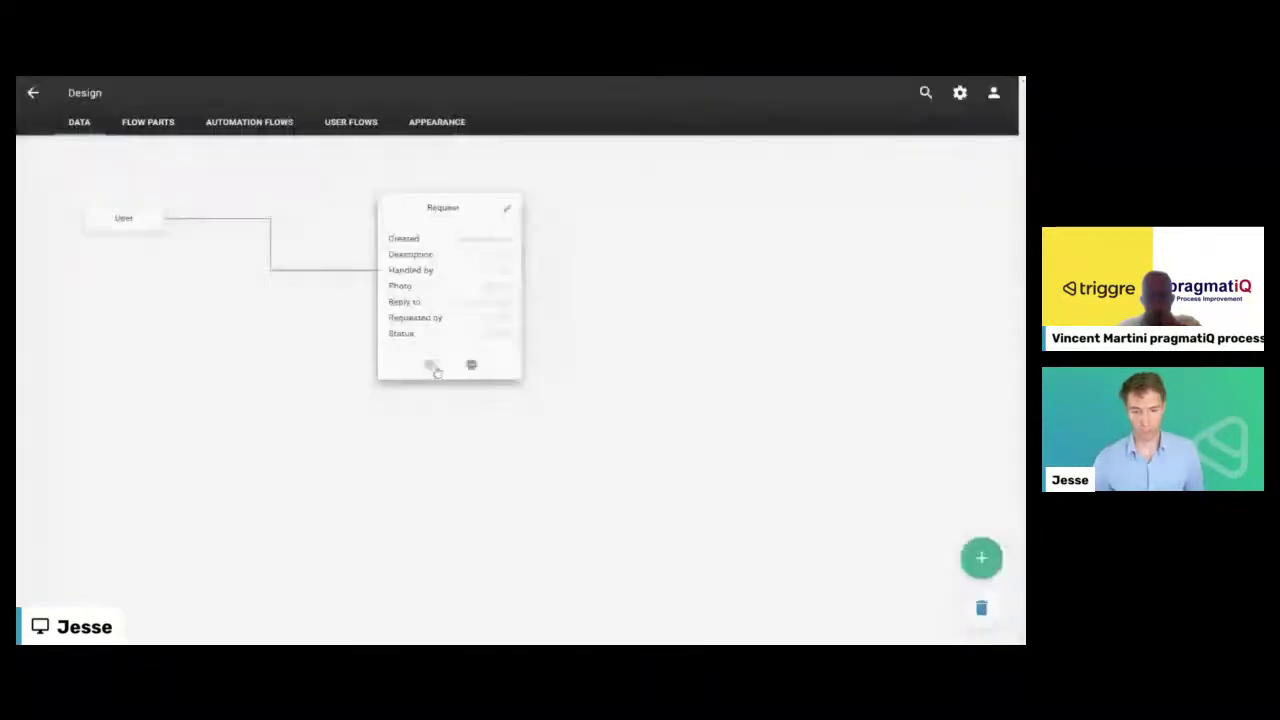
click(434, 366)
- Make the new Request property a pick list with items IT, Chair, Desk and Other
scroll(432, 398, down, 1)
click(416, 405)
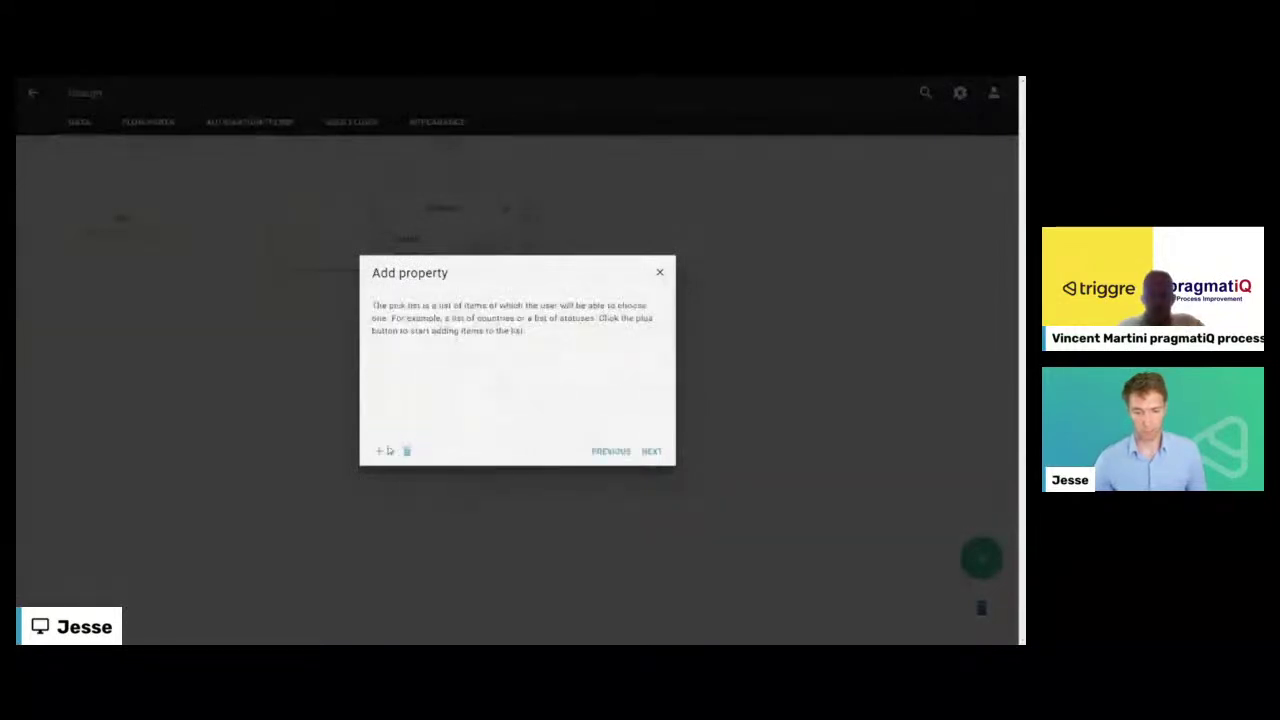
click(379, 451)
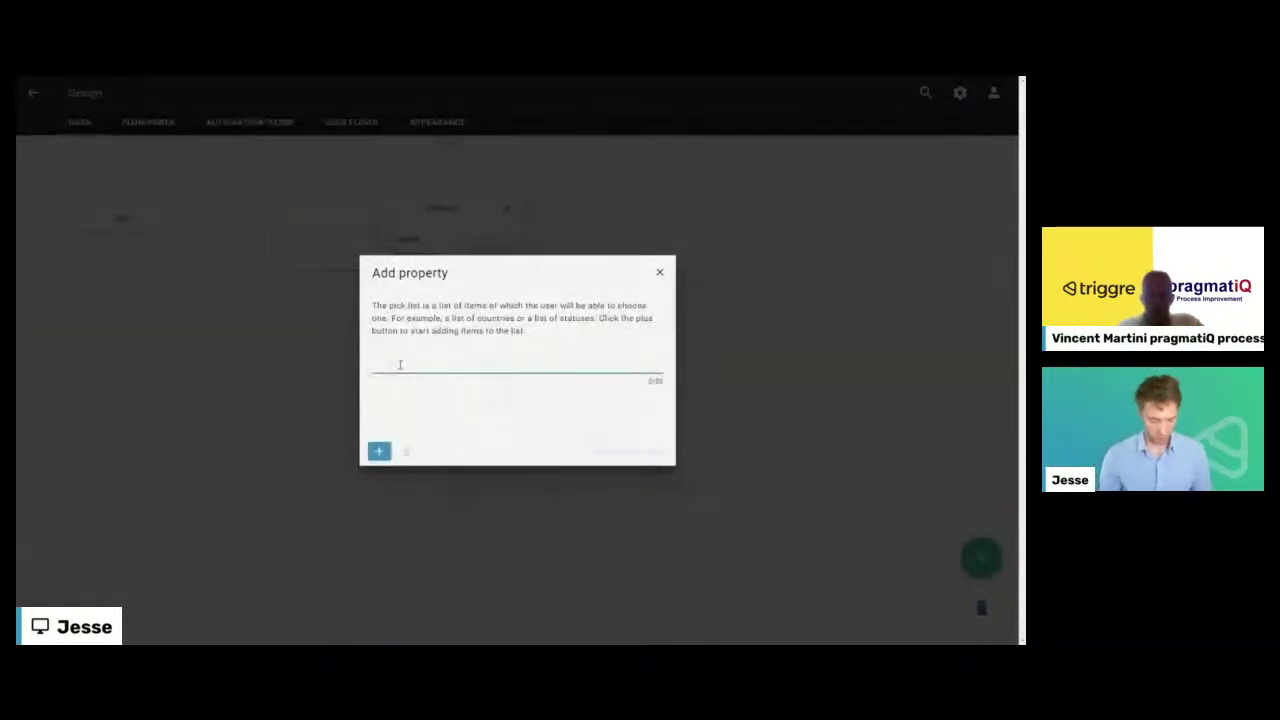
key(Return)
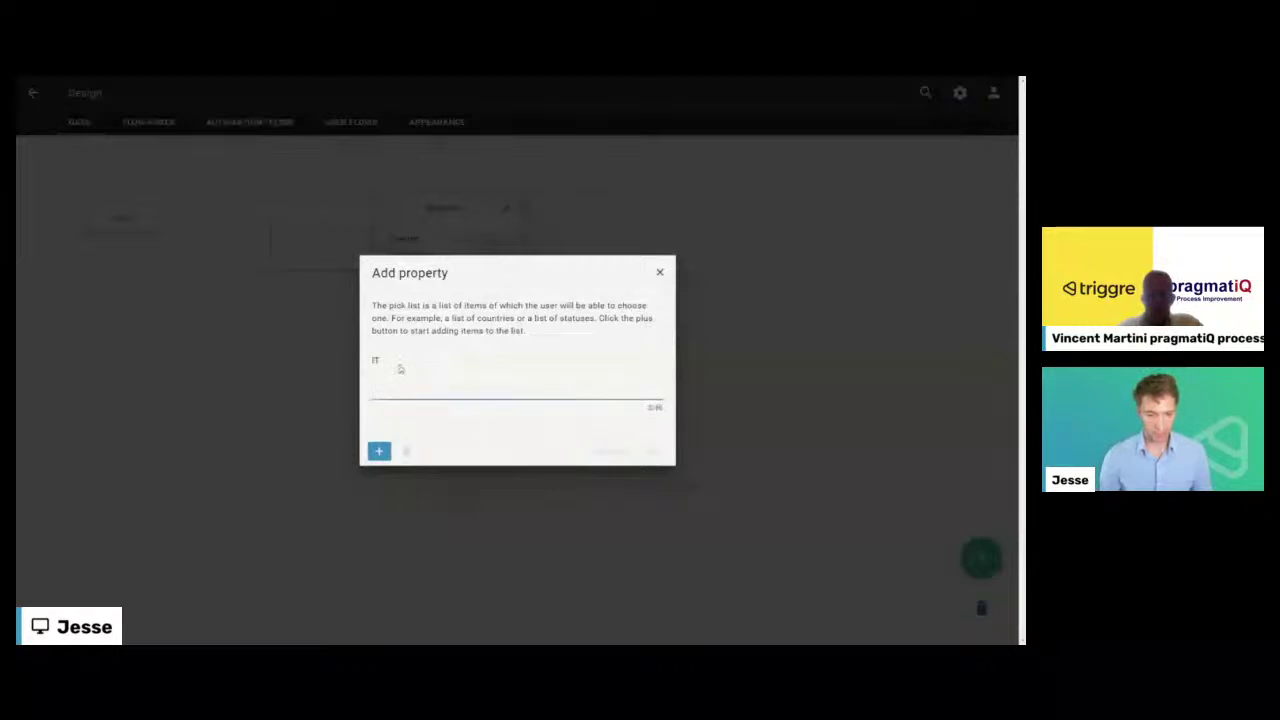
text(Chair)
key(Return)
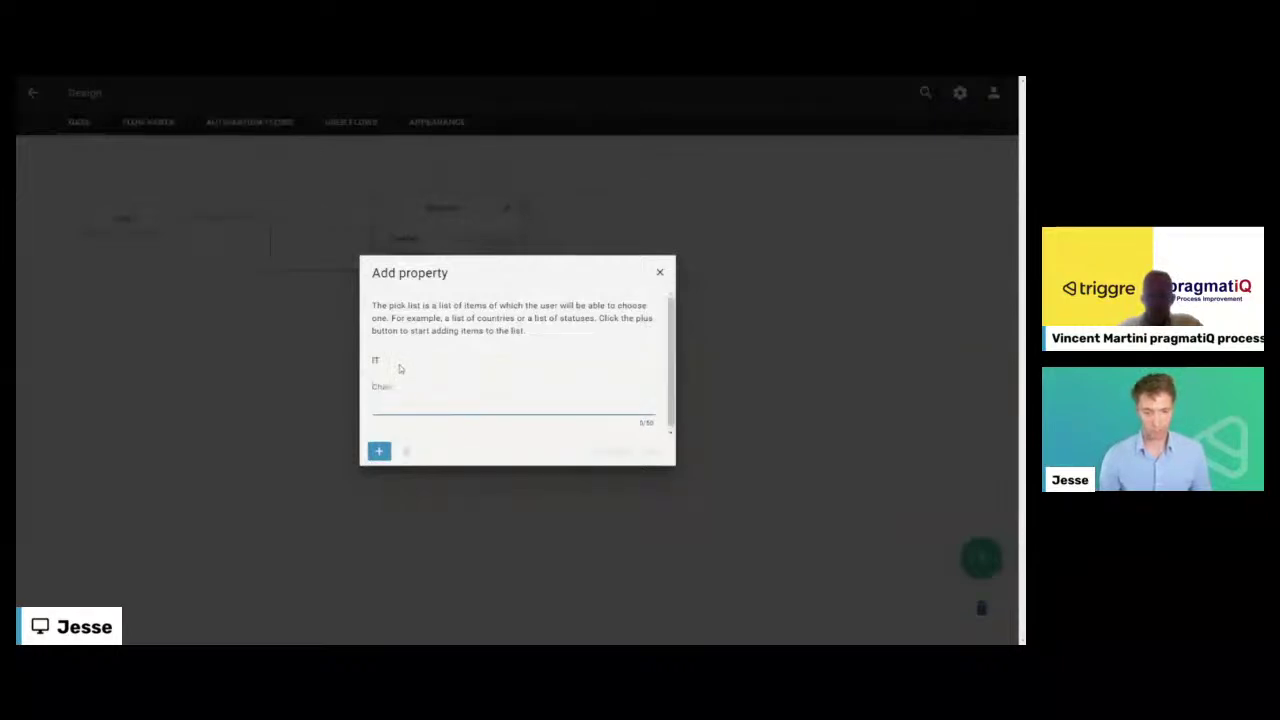
text(Desk)
key(Return)
text(O)
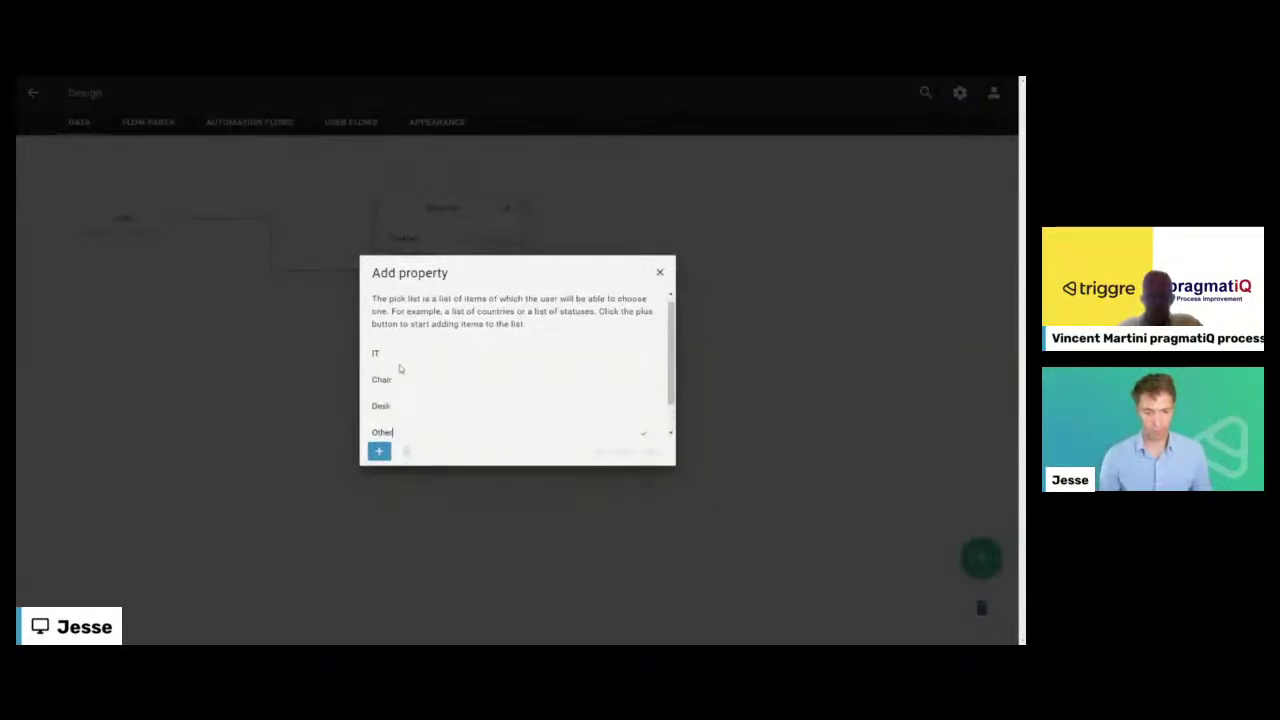
text(ther)
click(377, 451)
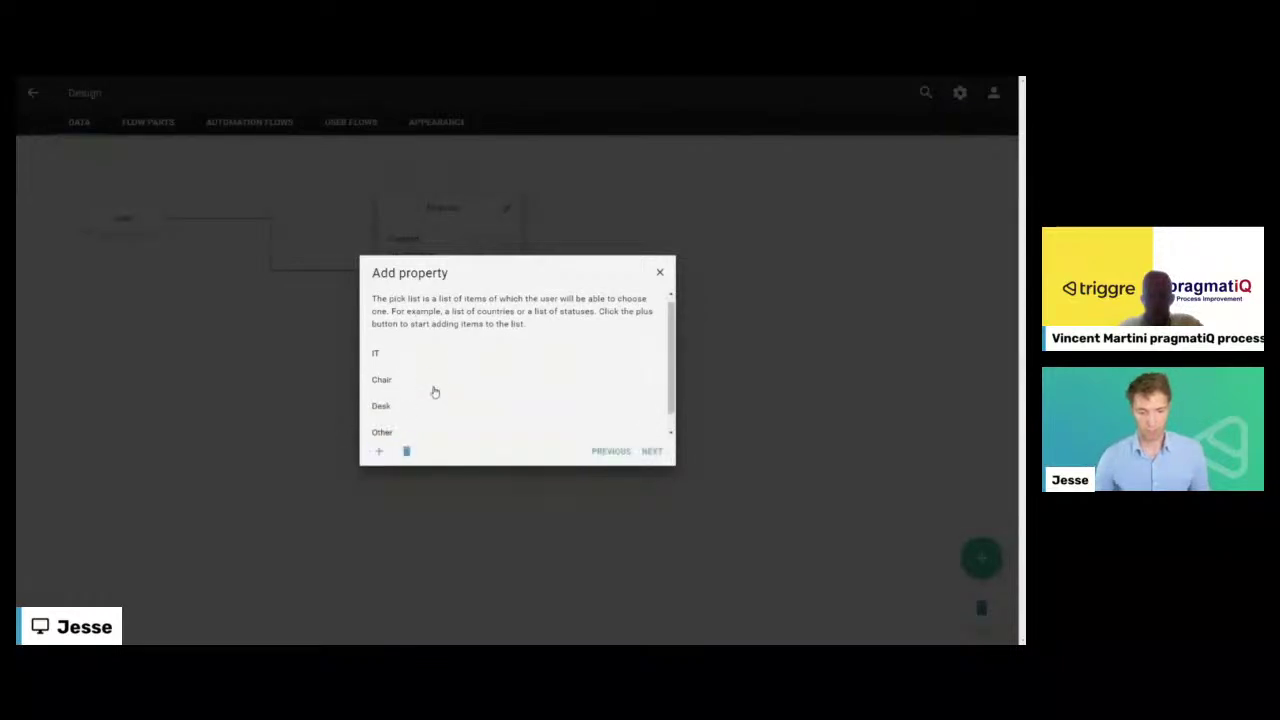
- Keep custom sorting, name the property 'Category' and close the Request card
click(651, 452)
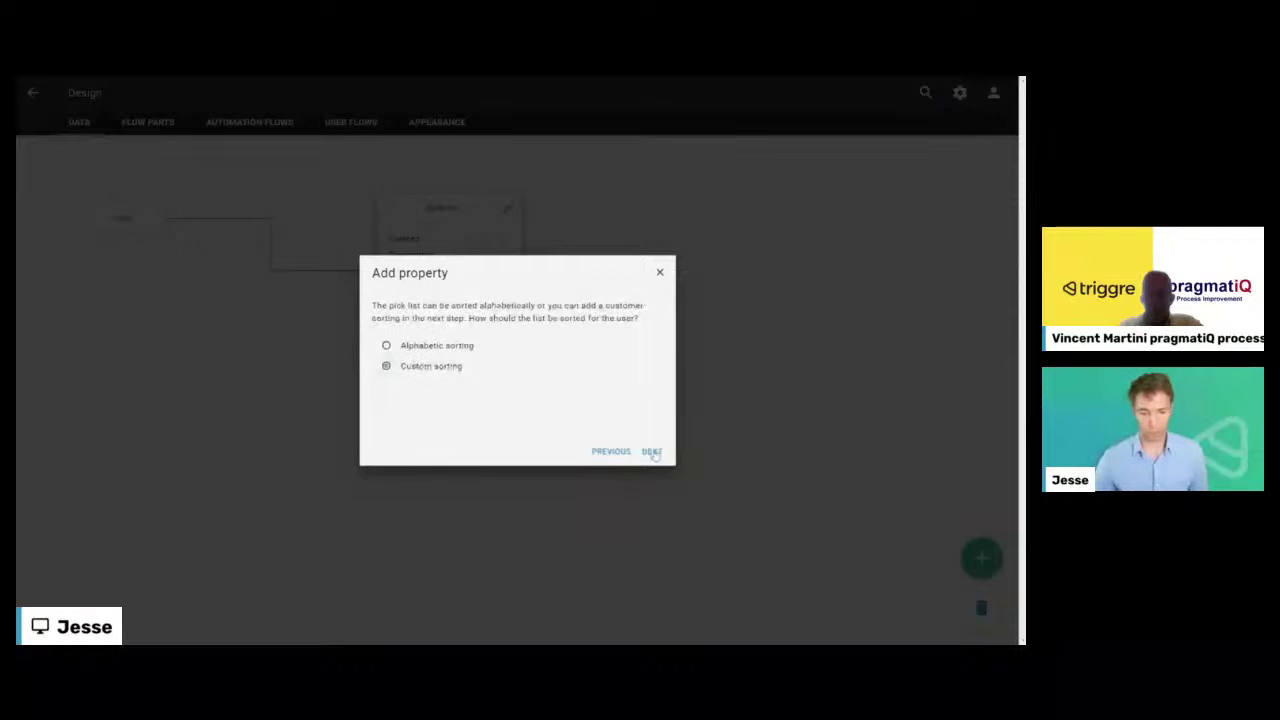
click(651, 452)
click(651, 452)
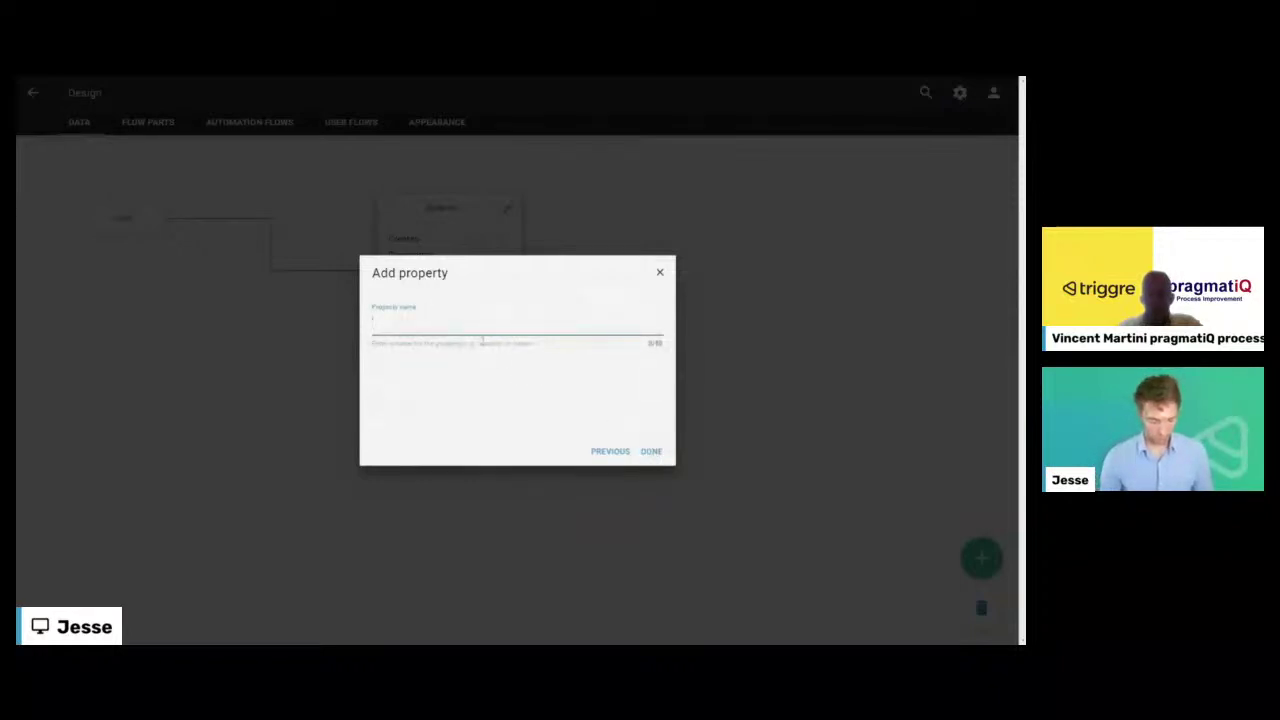
text(Category)
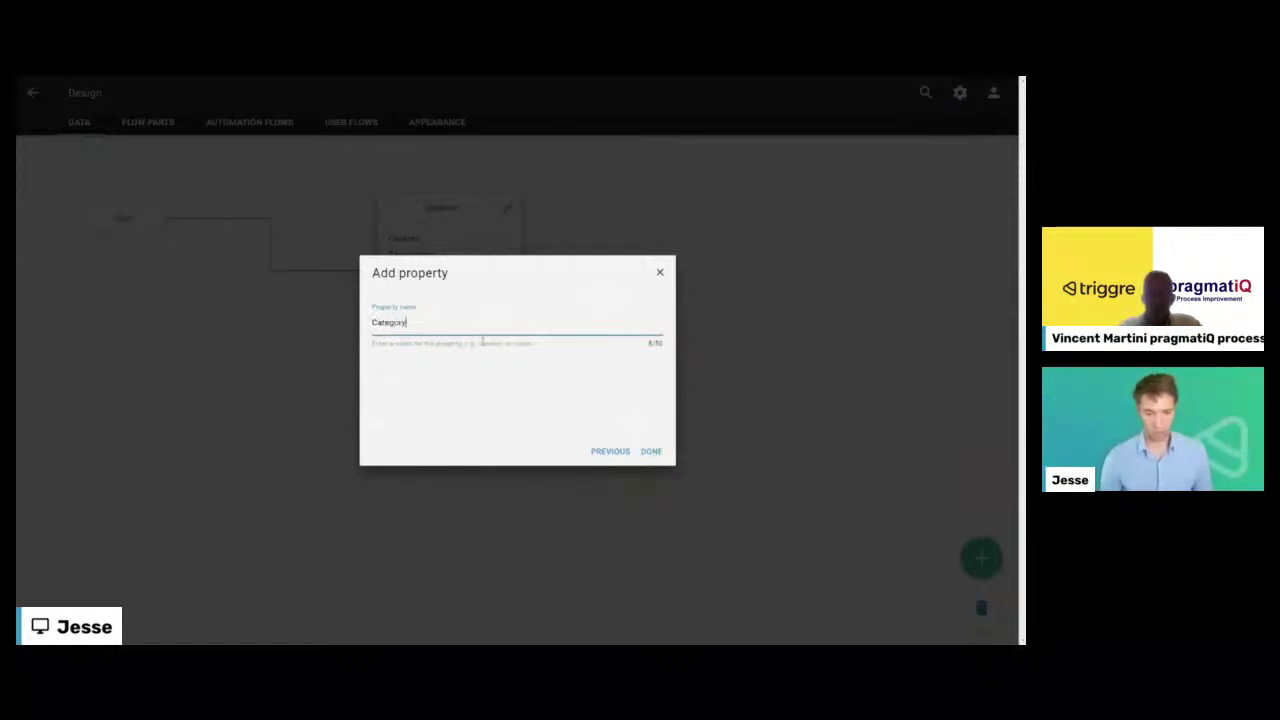
click(651, 451)
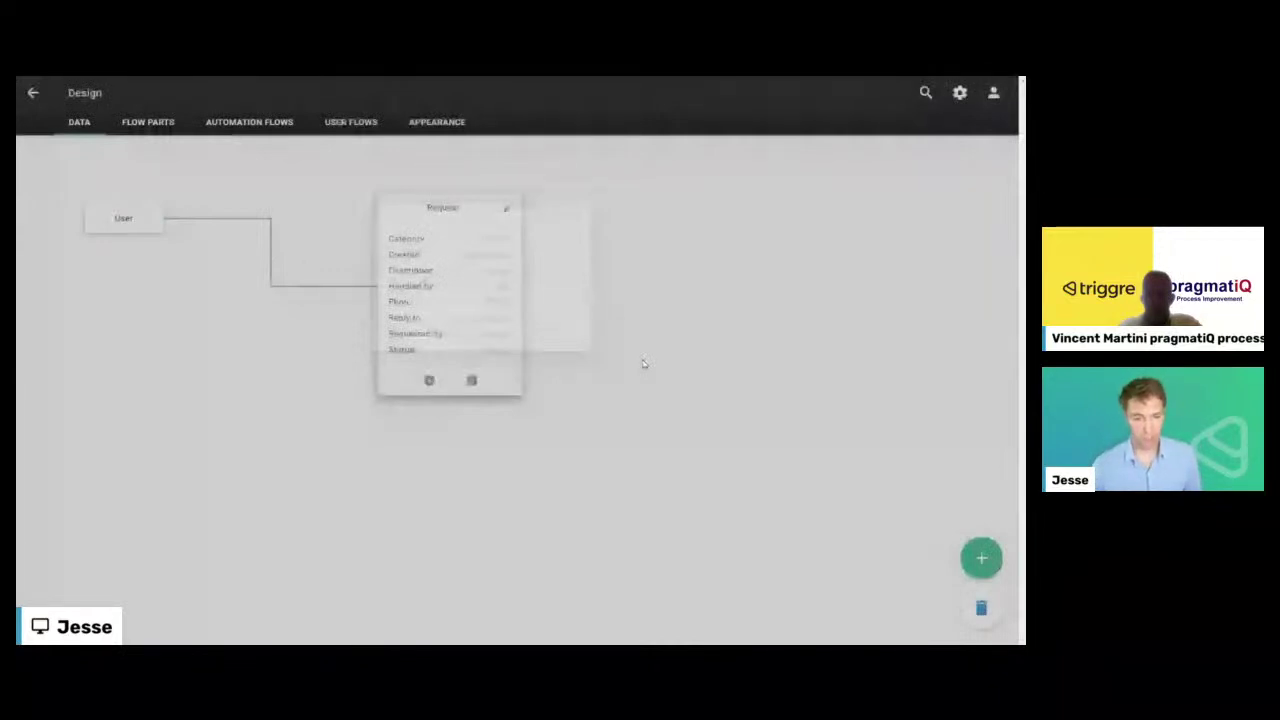
click(348, 128)
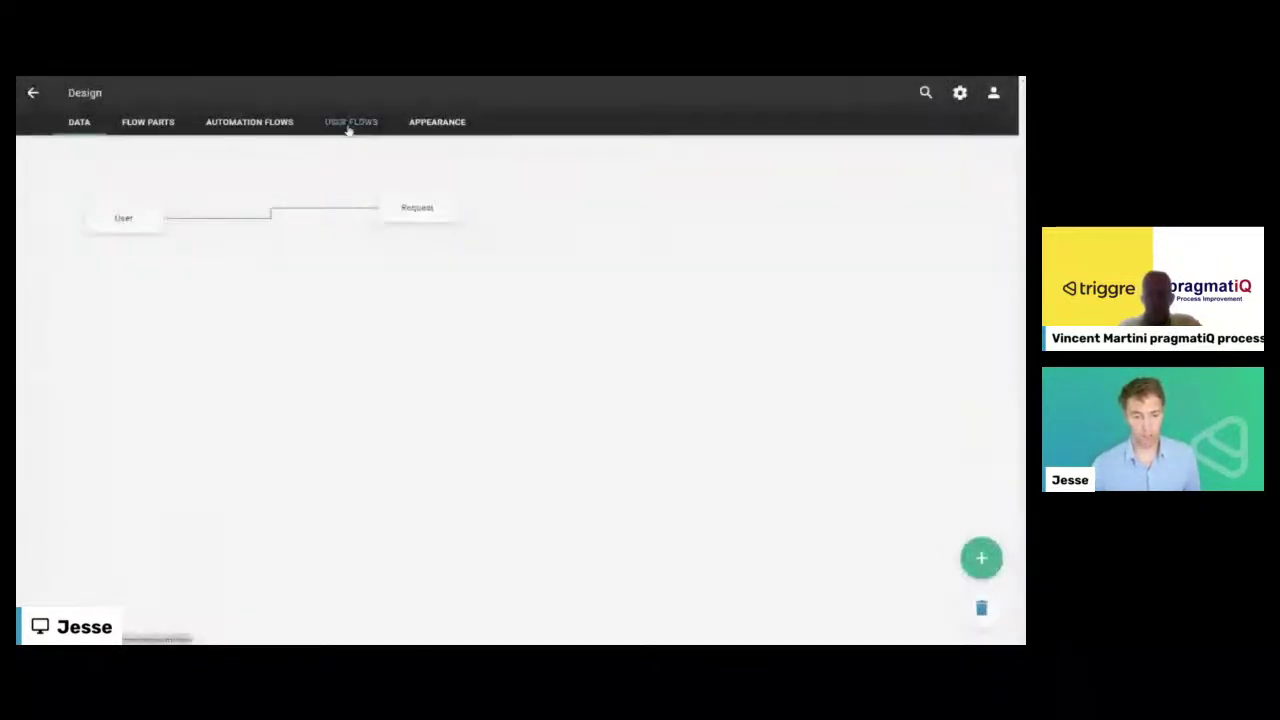
- Open the New request page of the New request user flow to add content
click(348, 128)
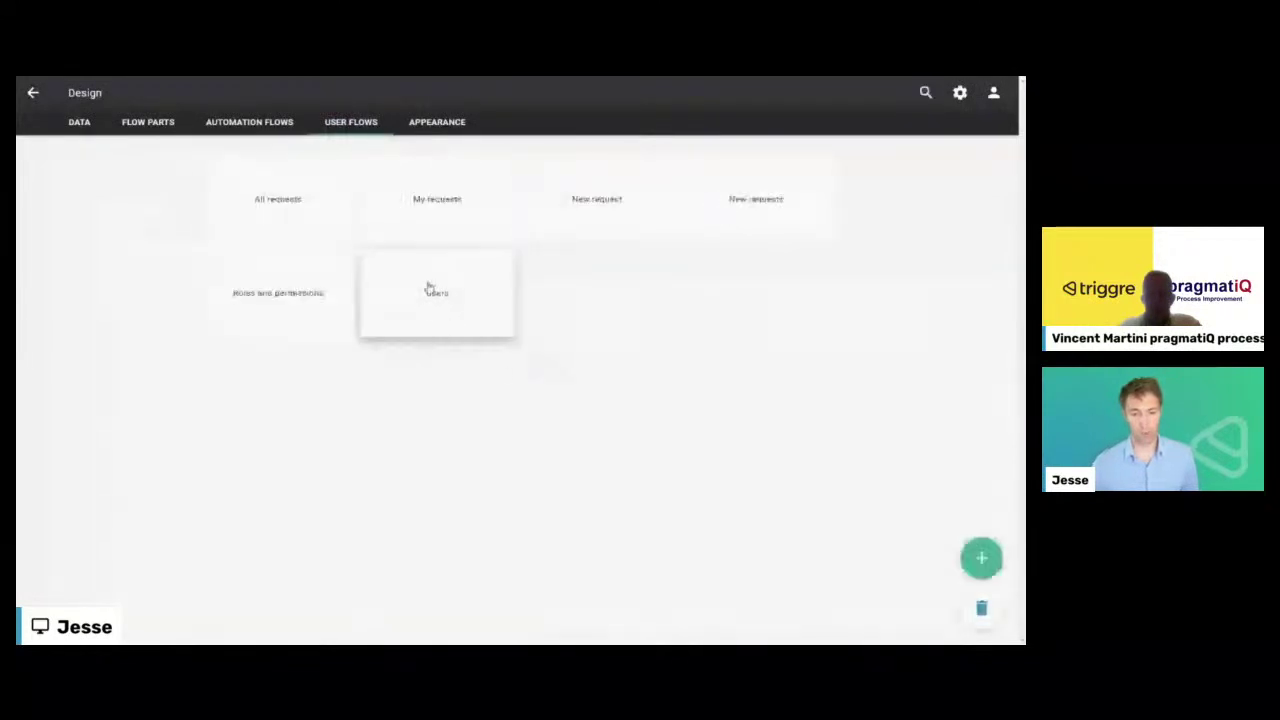
click(566, 229)
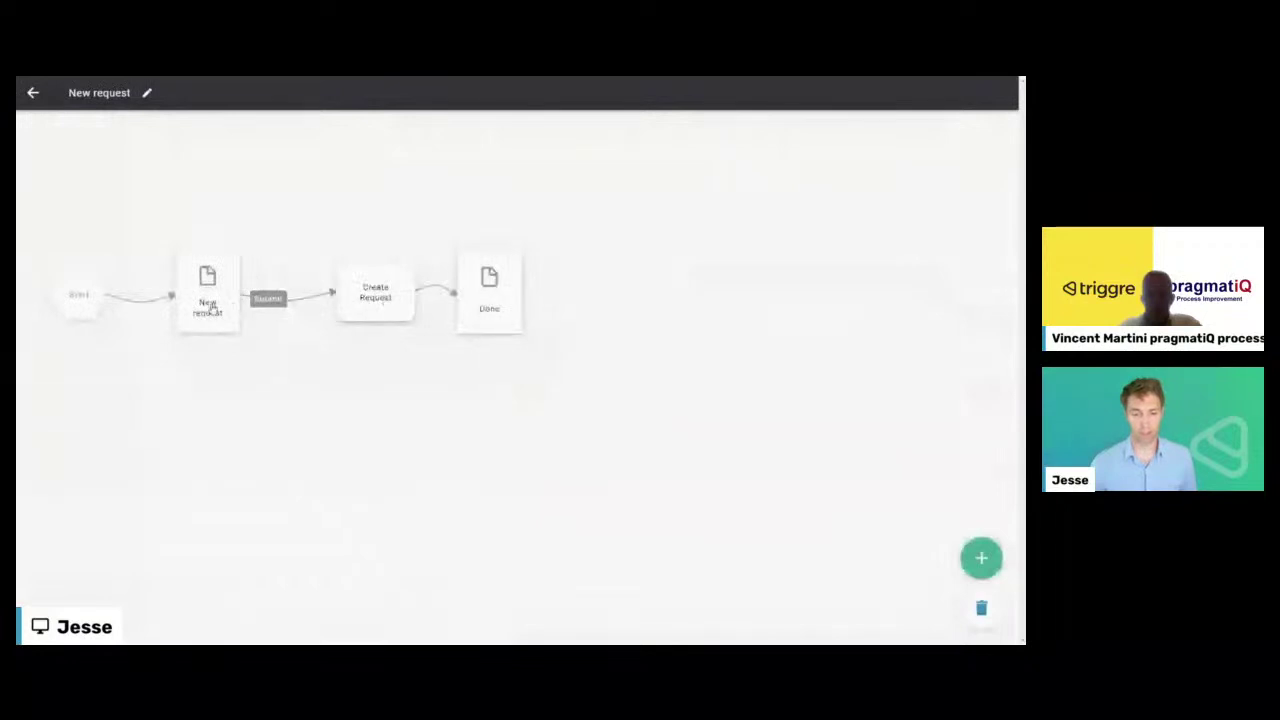
click(209, 306)
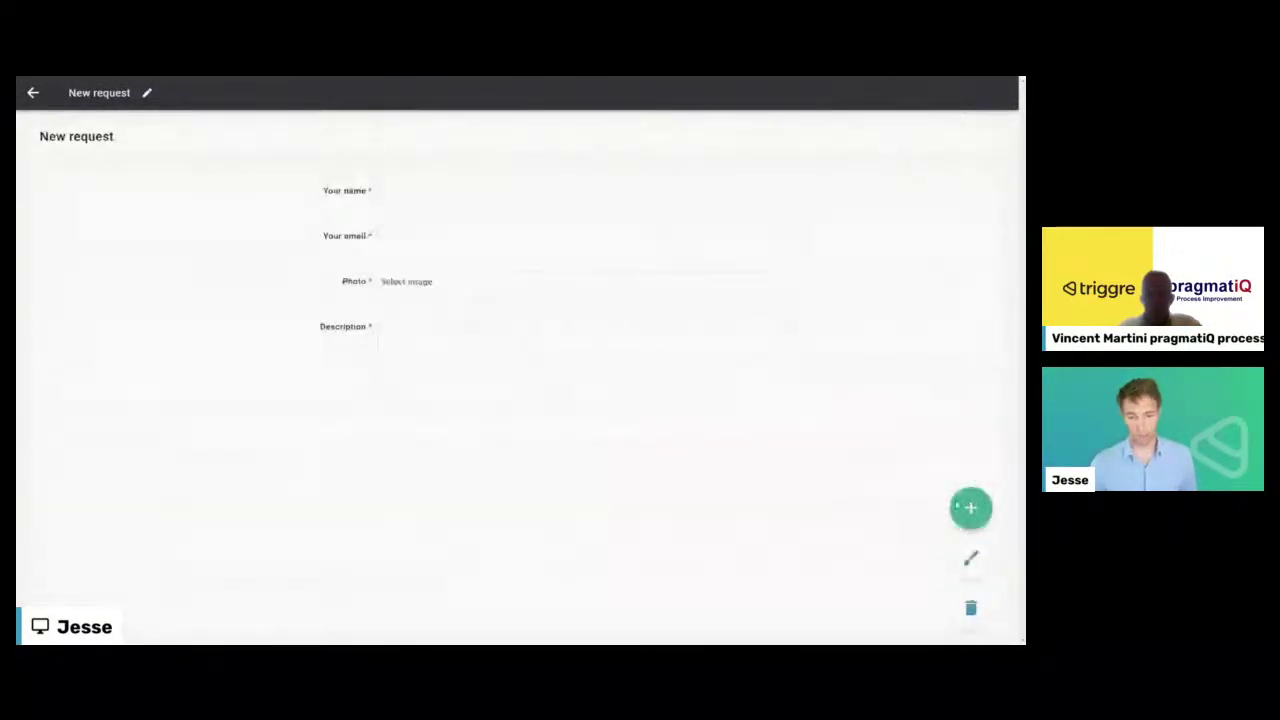
click(517, 383)
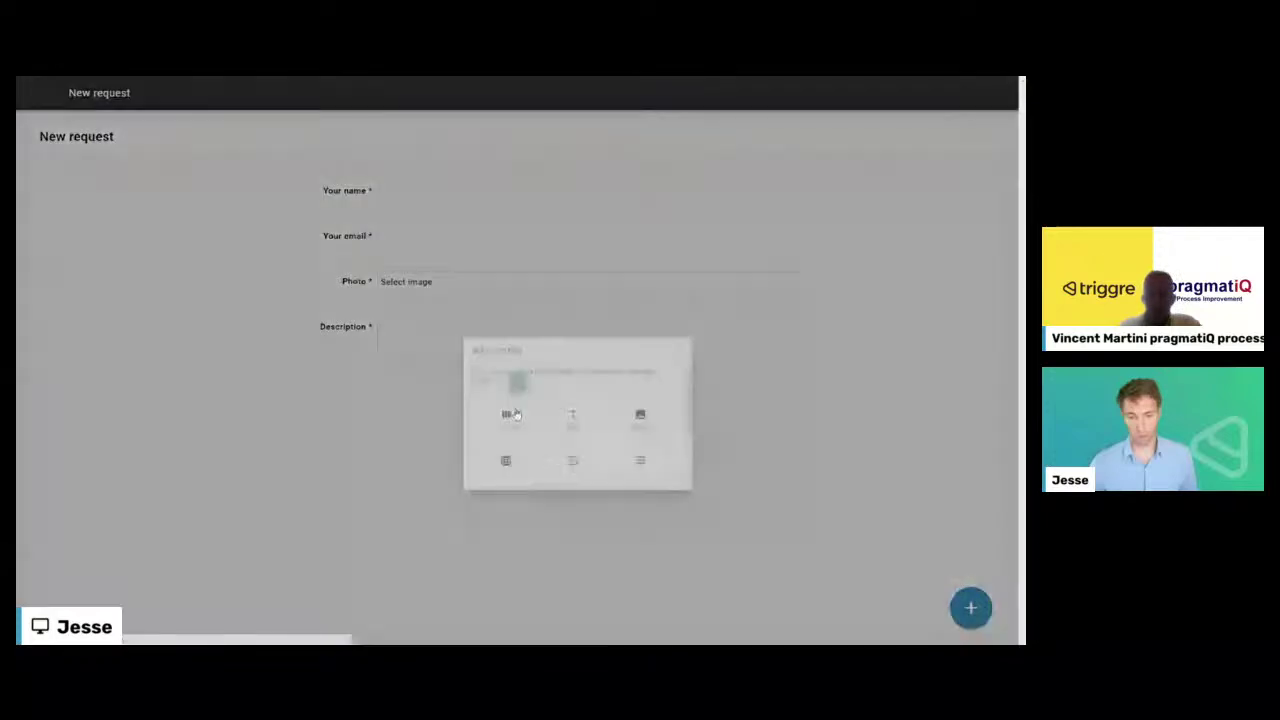
- Add a single pick-list form field bound to the Request's Category pick list
click(511, 418)
click(650, 452)
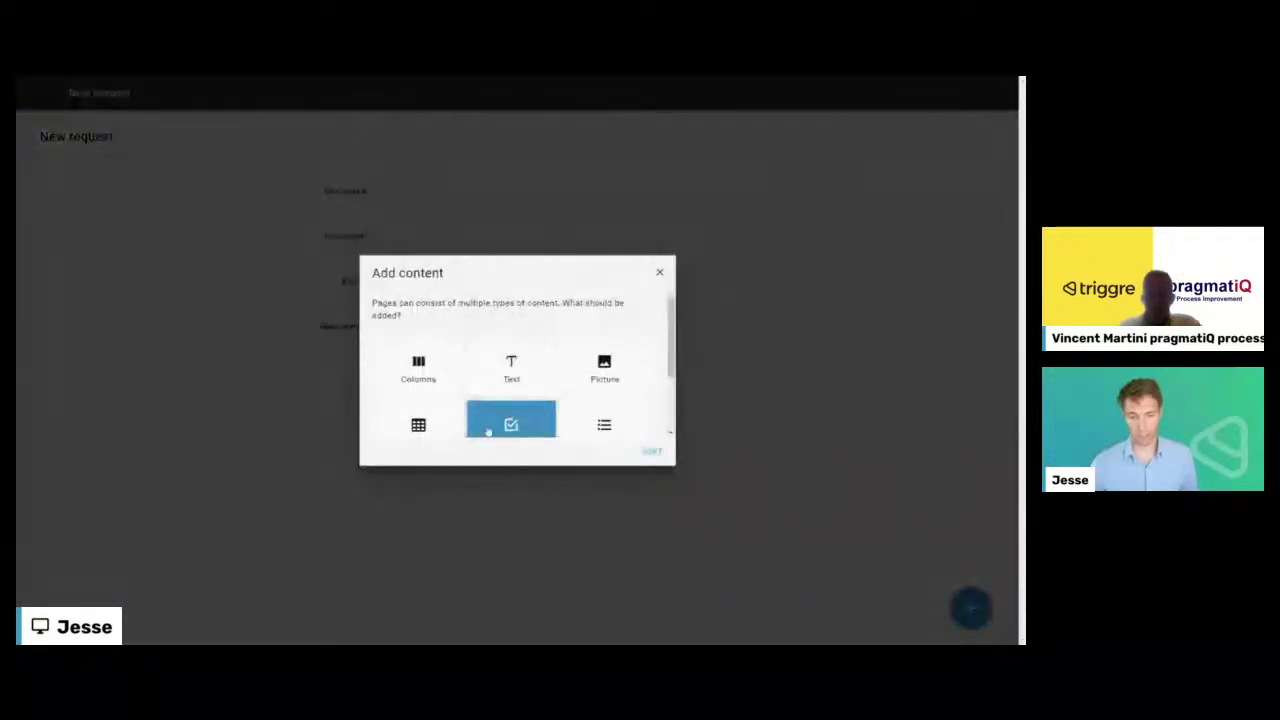
click(433, 350)
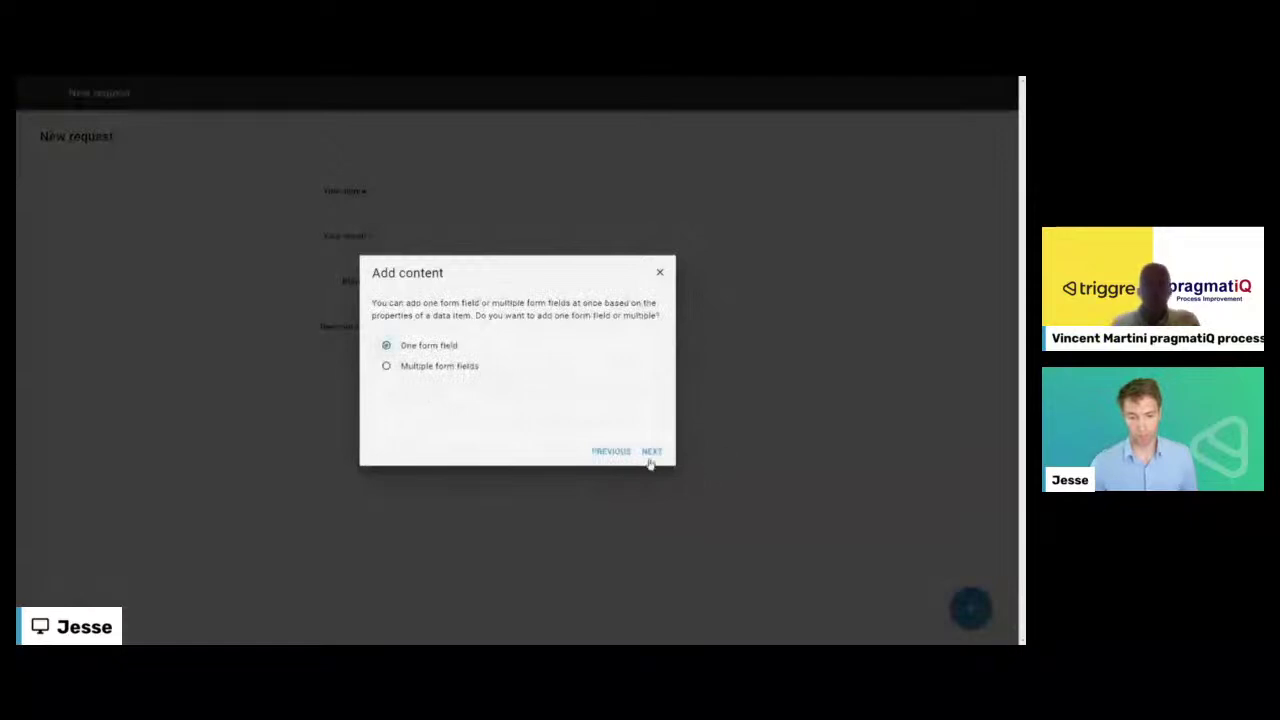
click(651, 452)
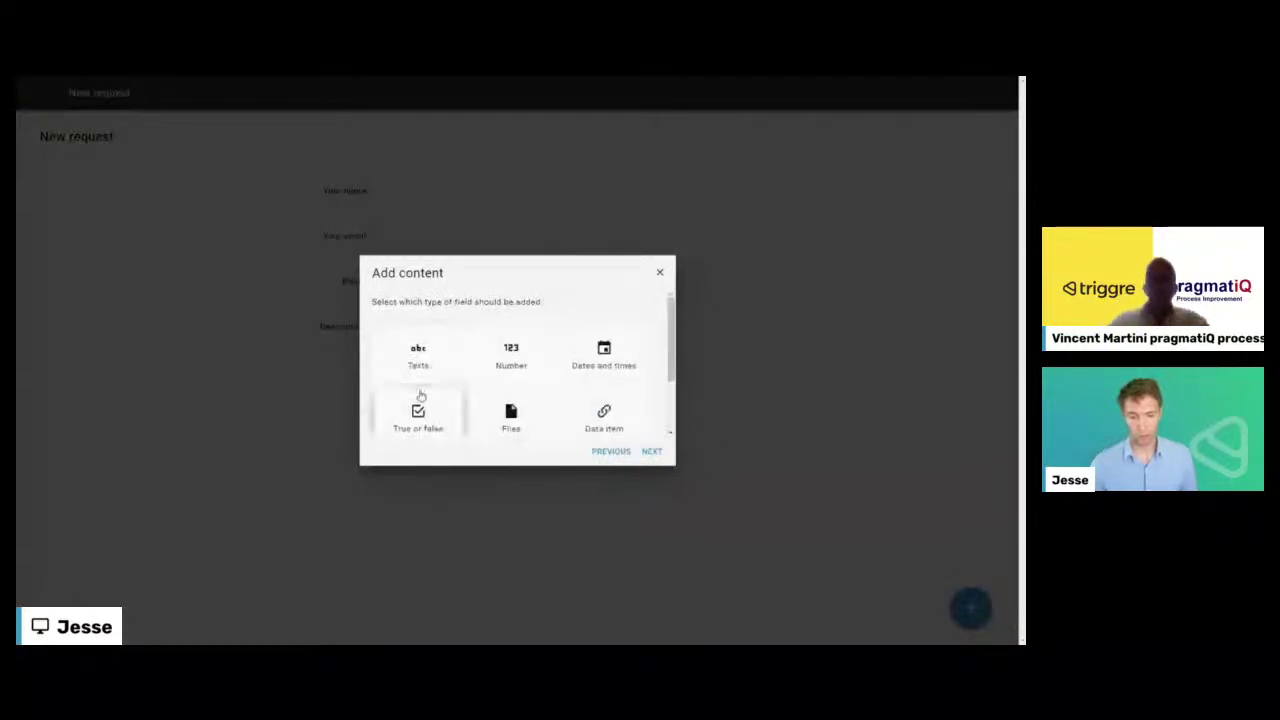
scroll(418, 398, down, 1)
click(418, 397)
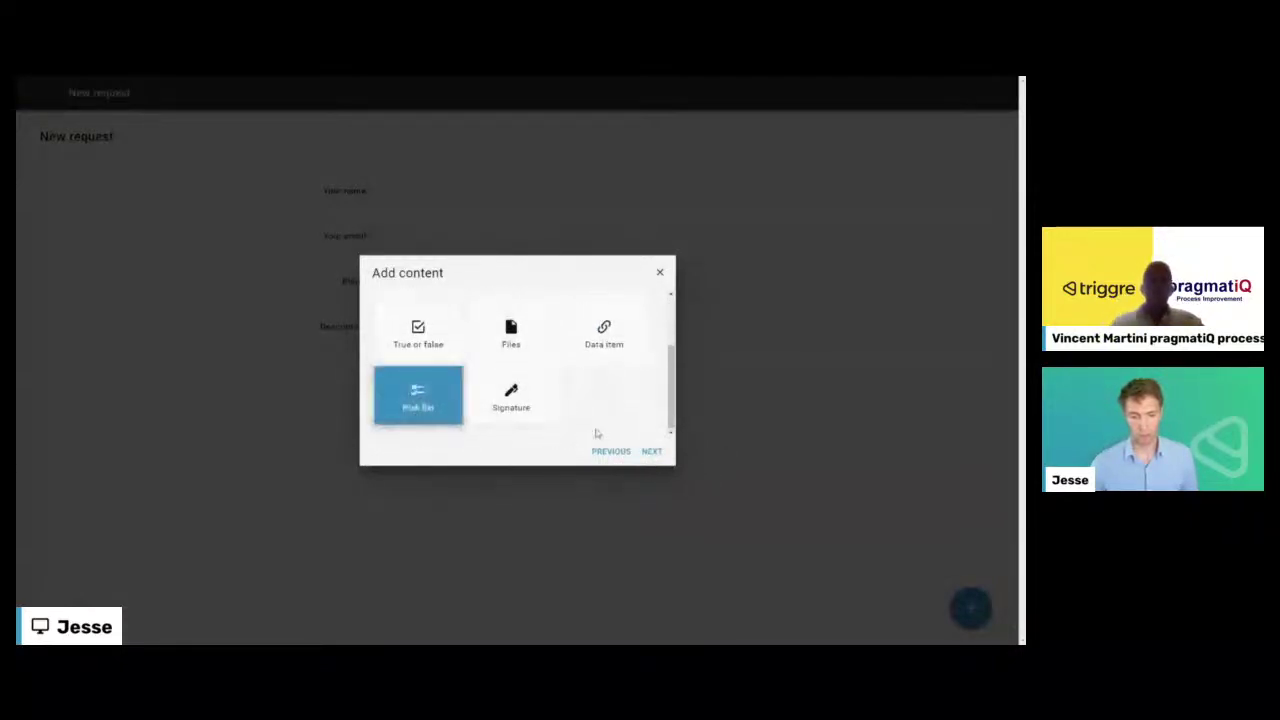
click(453, 398)
click(382, 334)
click(443, 358)
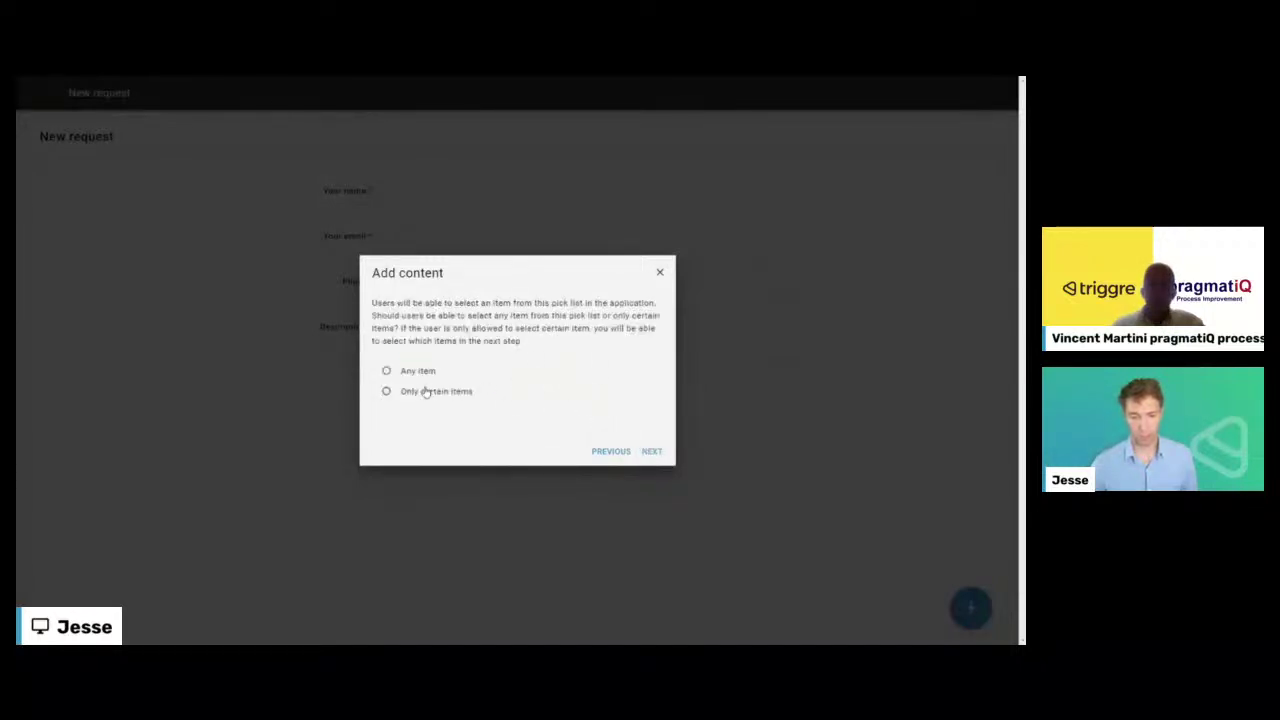
- Label the field 'Category' with no help text or prefill, then return to the flow diagram
click(650, 452)
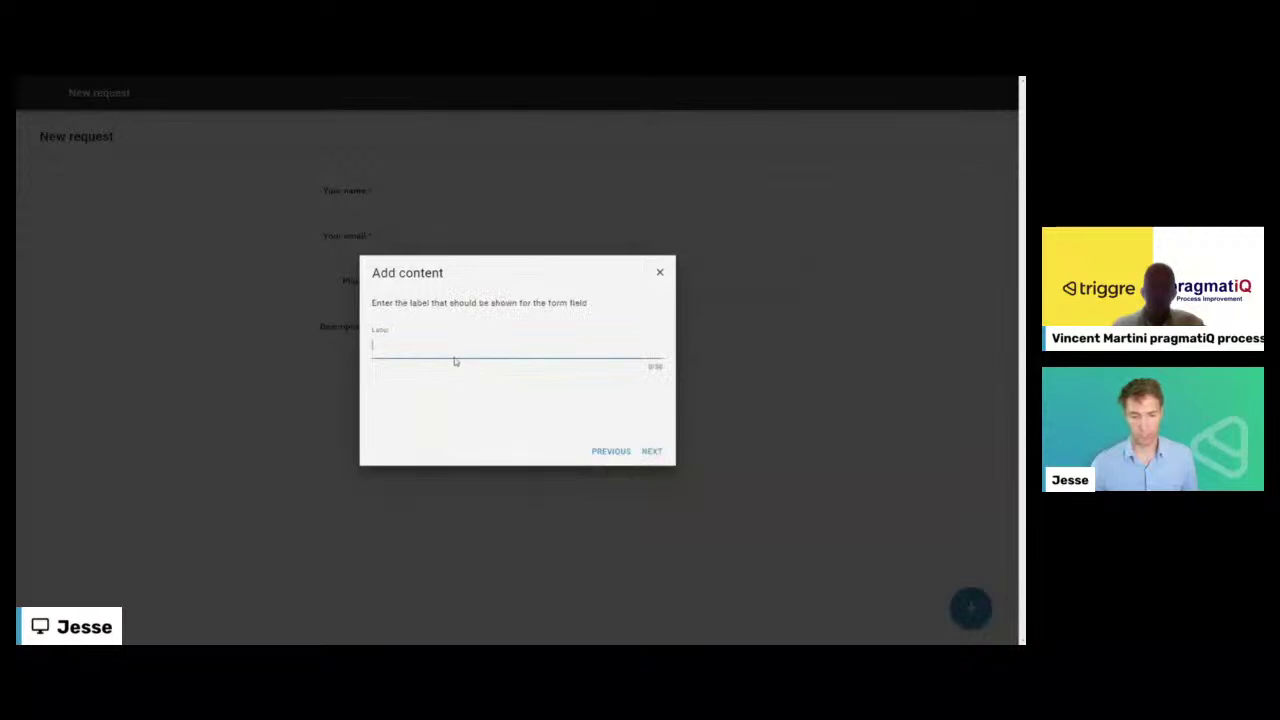
text(Catego)
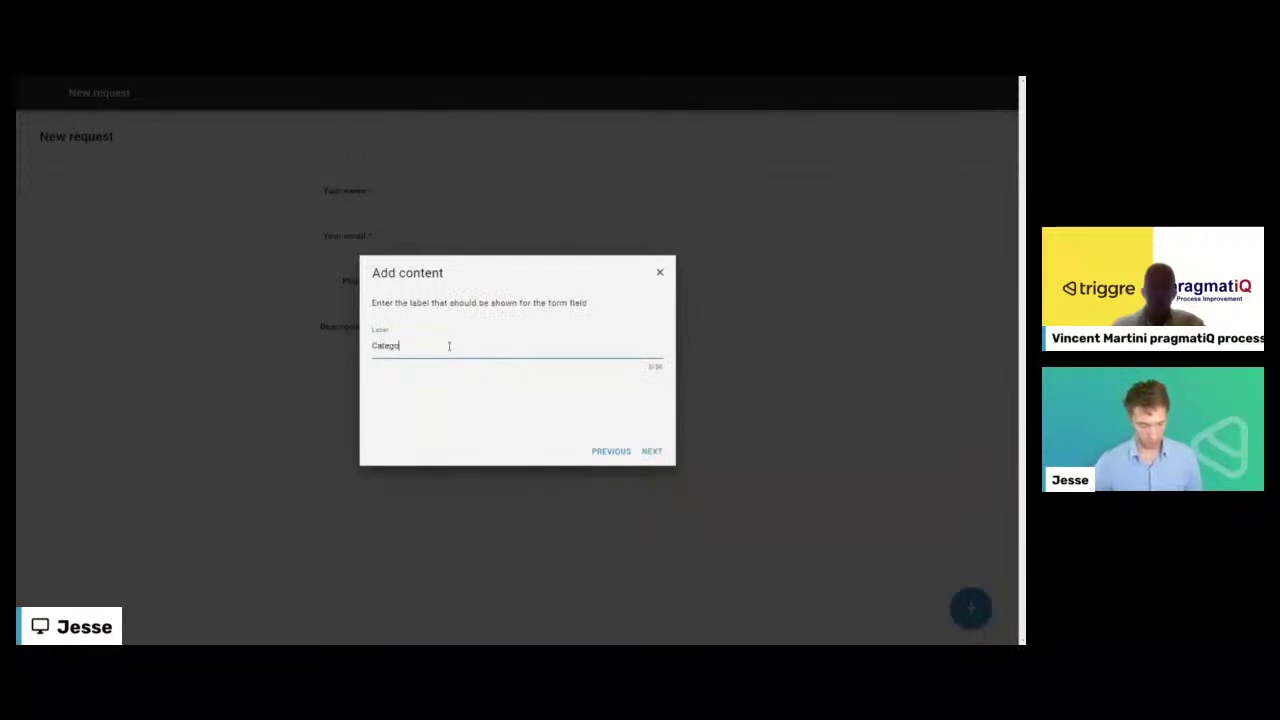
text(ry)
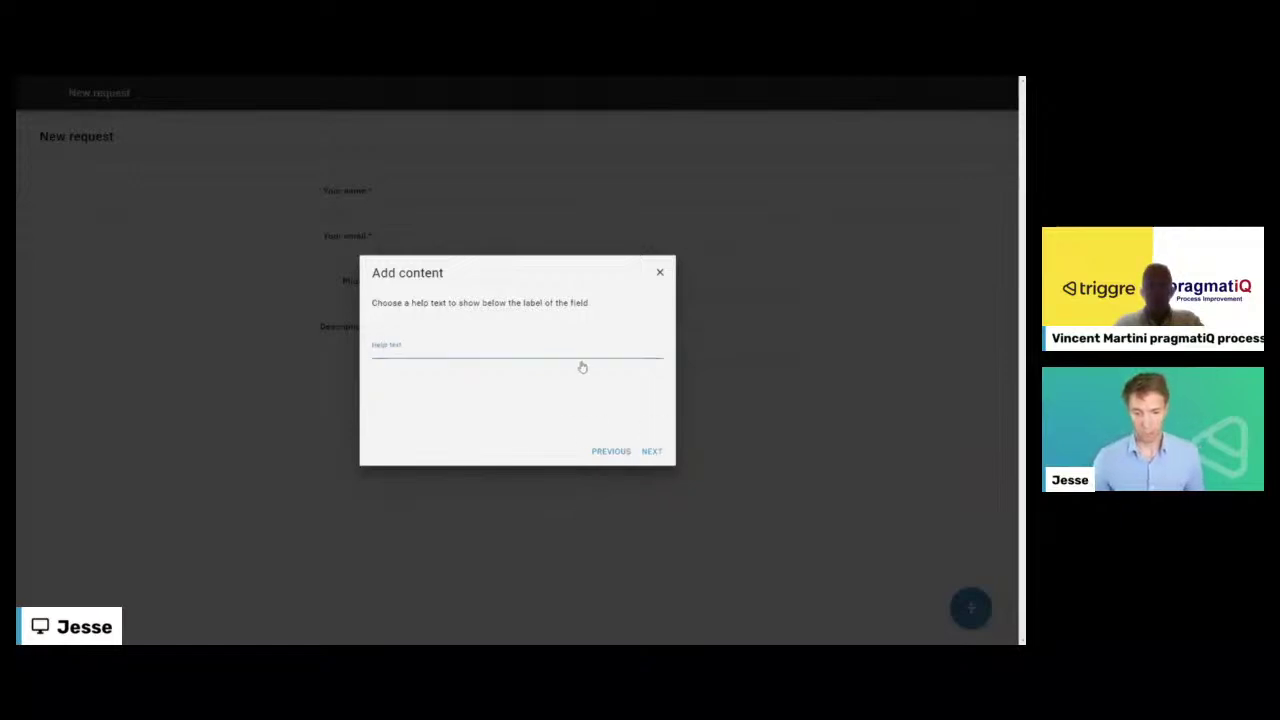
key(Return)
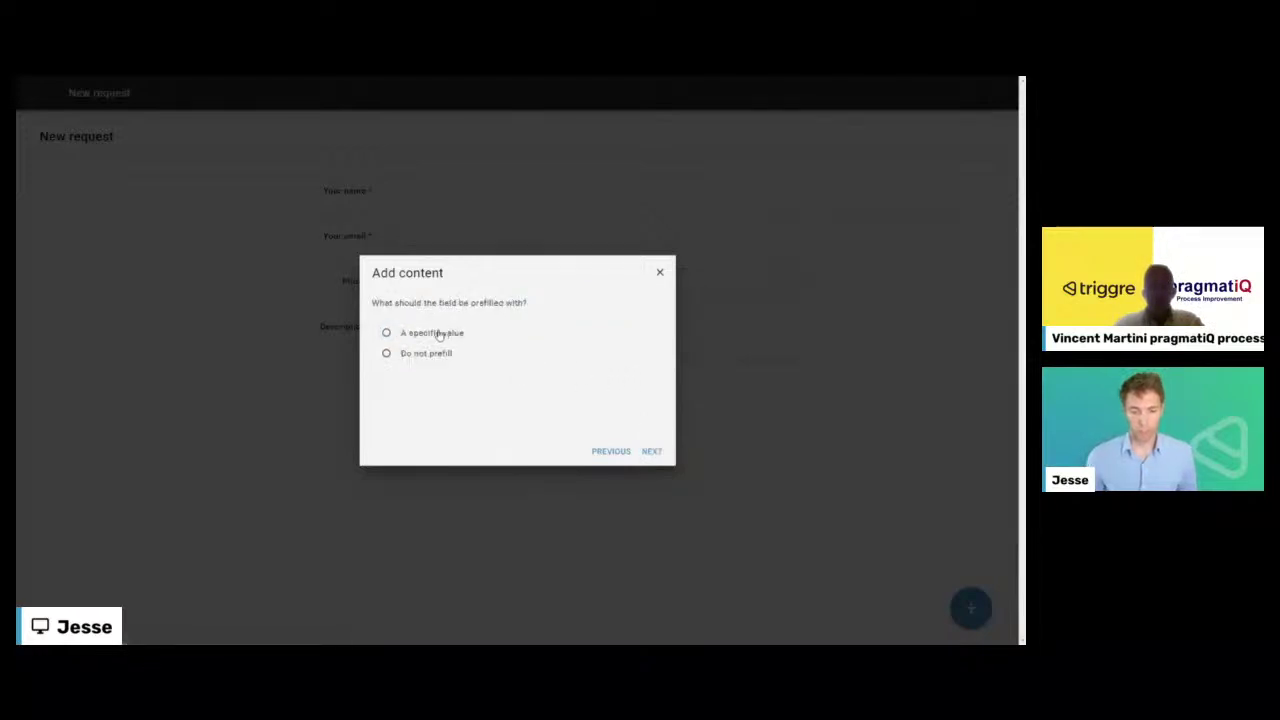
click(408, 356)
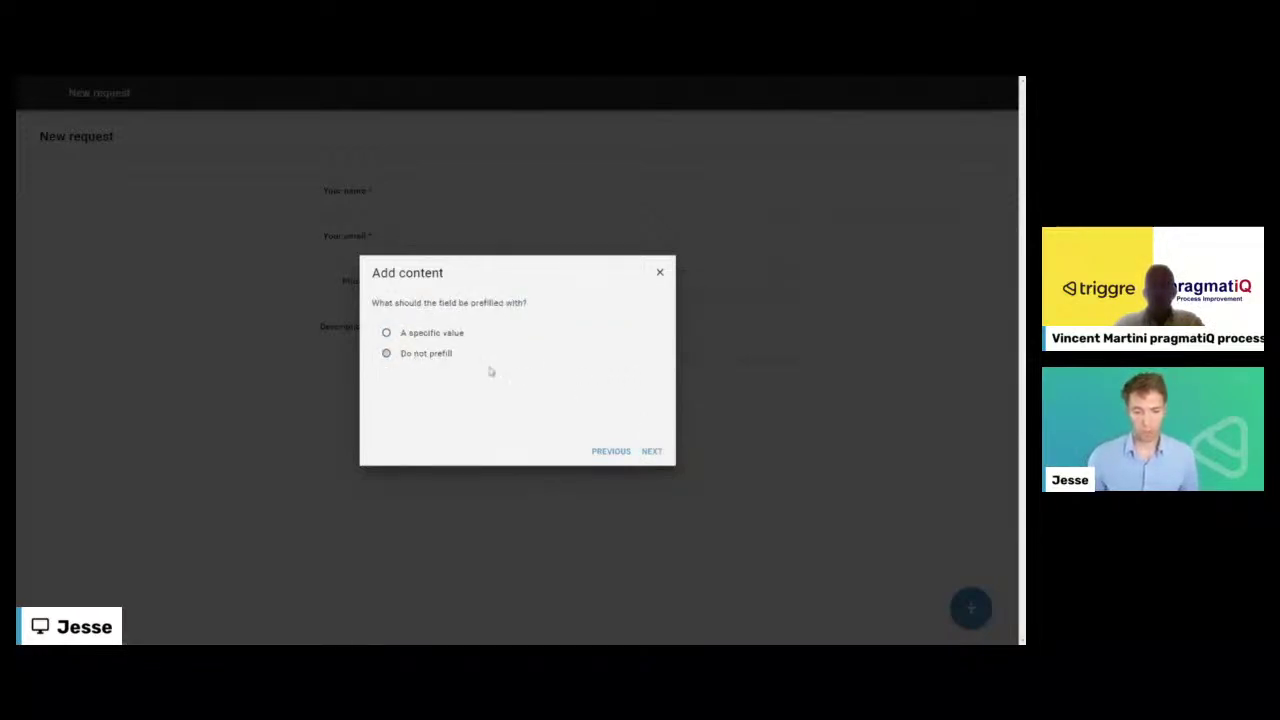
click(648, 452)
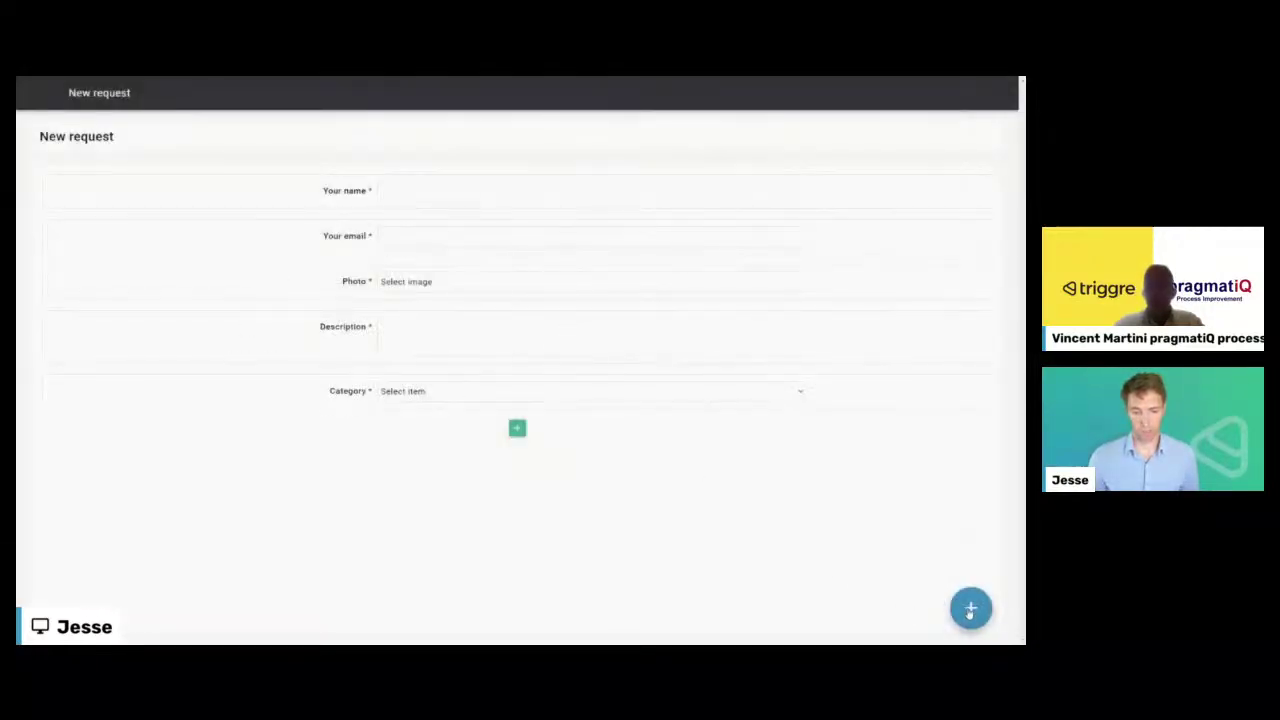
click(970, 608)
click(33, 92)
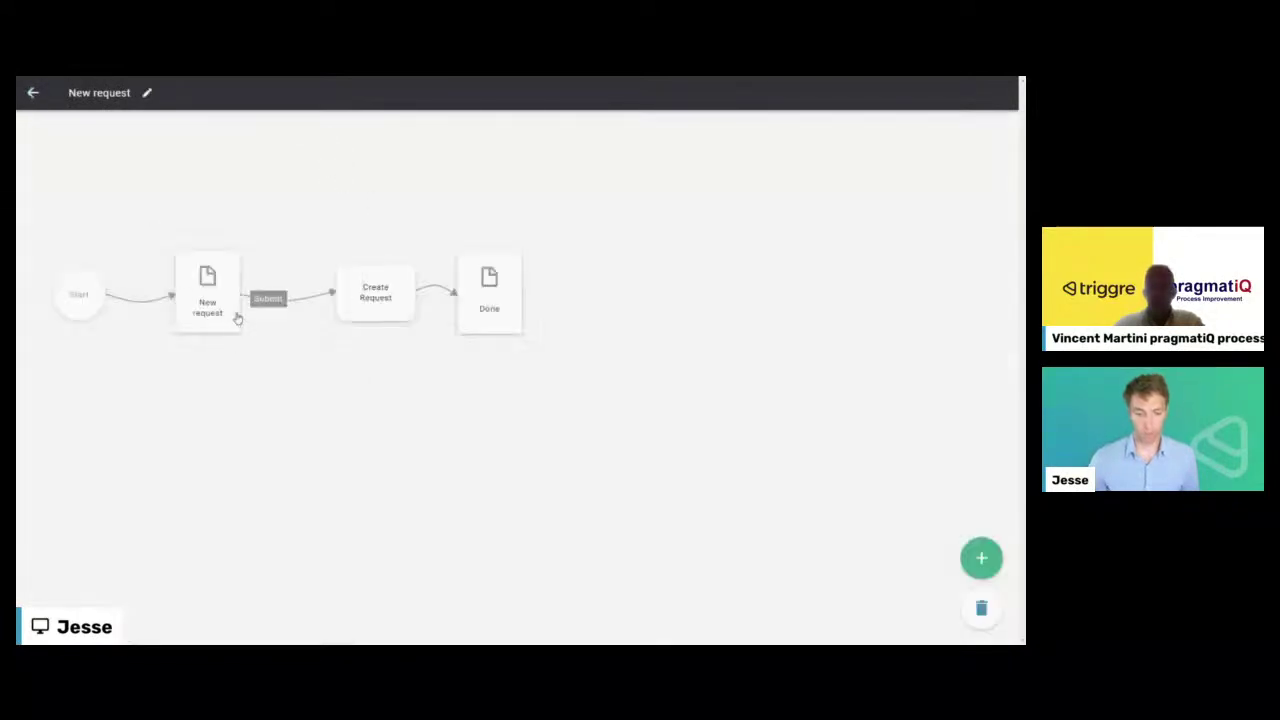
- Fill the Create Request step's Category input from the New request page's Category field
click(374, 302)
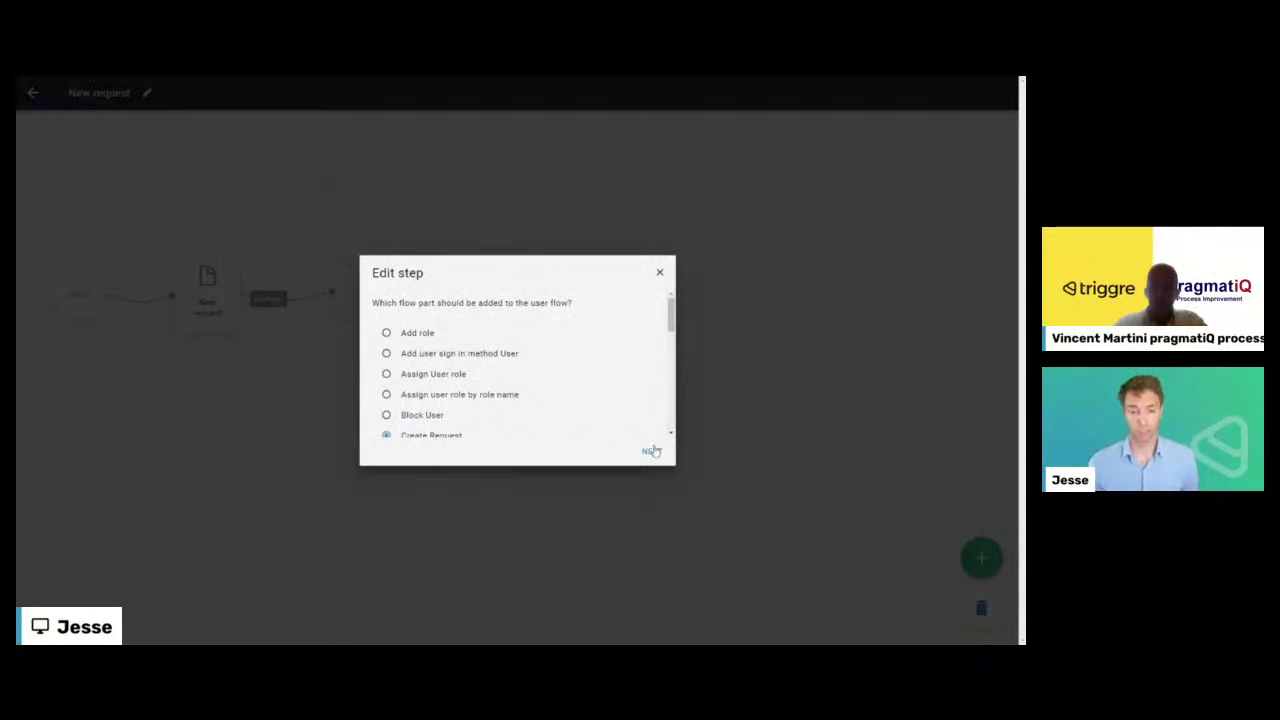
click(652, 451)
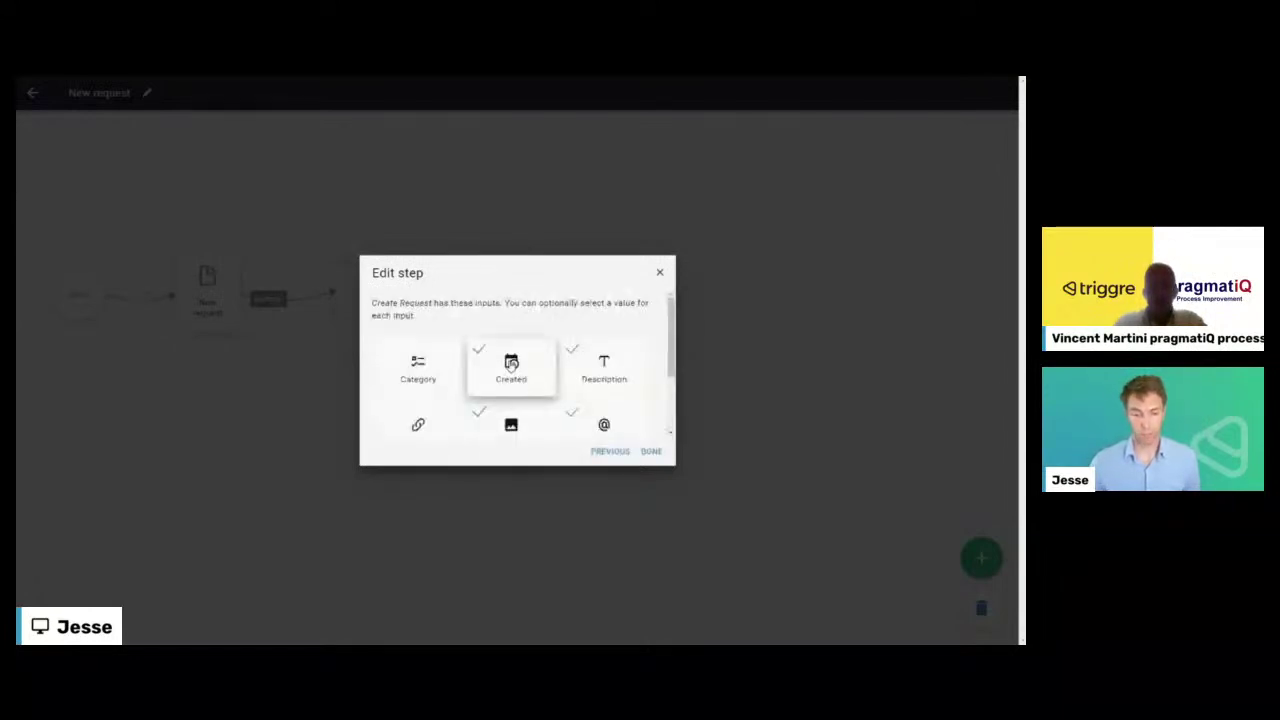
scroll(505, 360, down, 1)
click(420, 318)
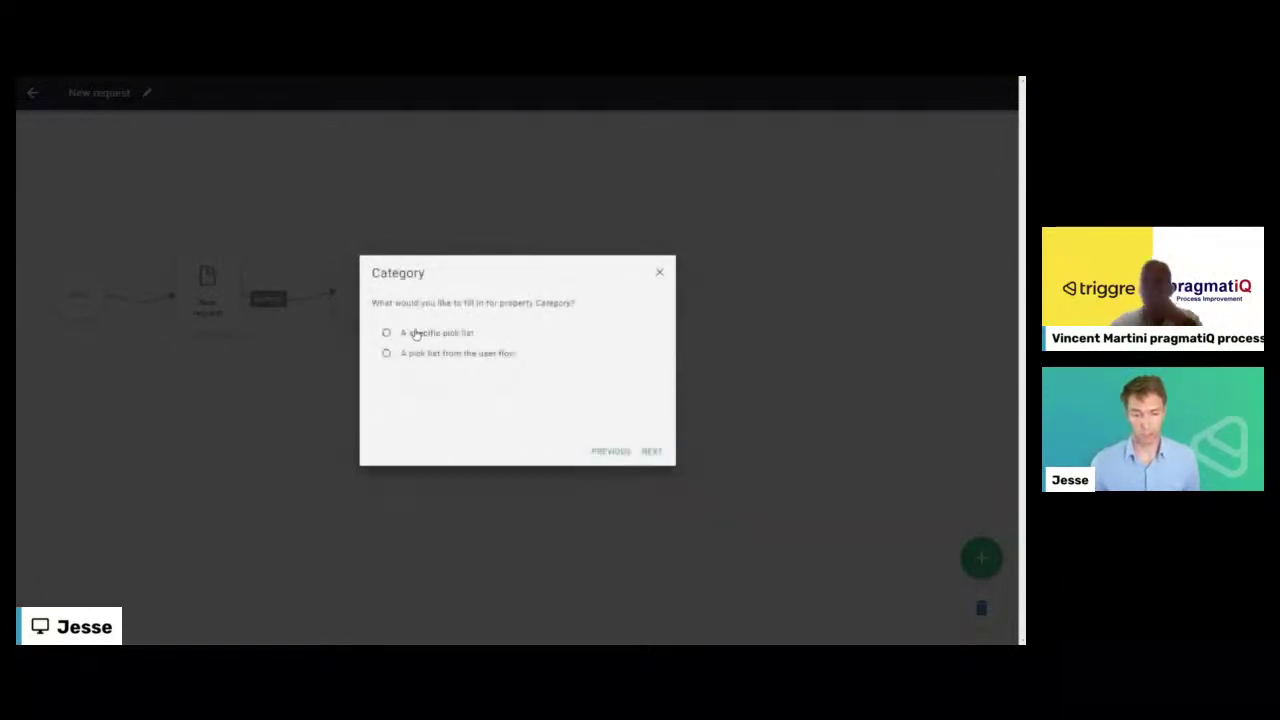
click(438, 356)
click(652, 451)
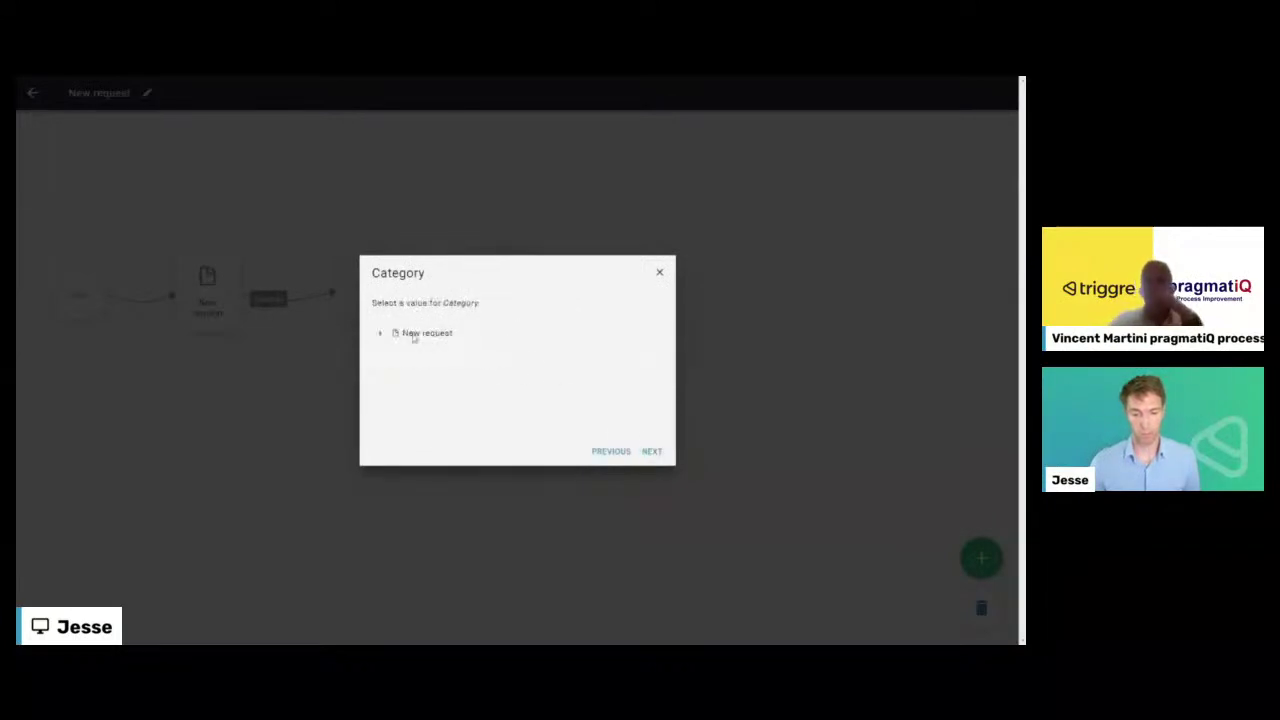
click(418, 334)
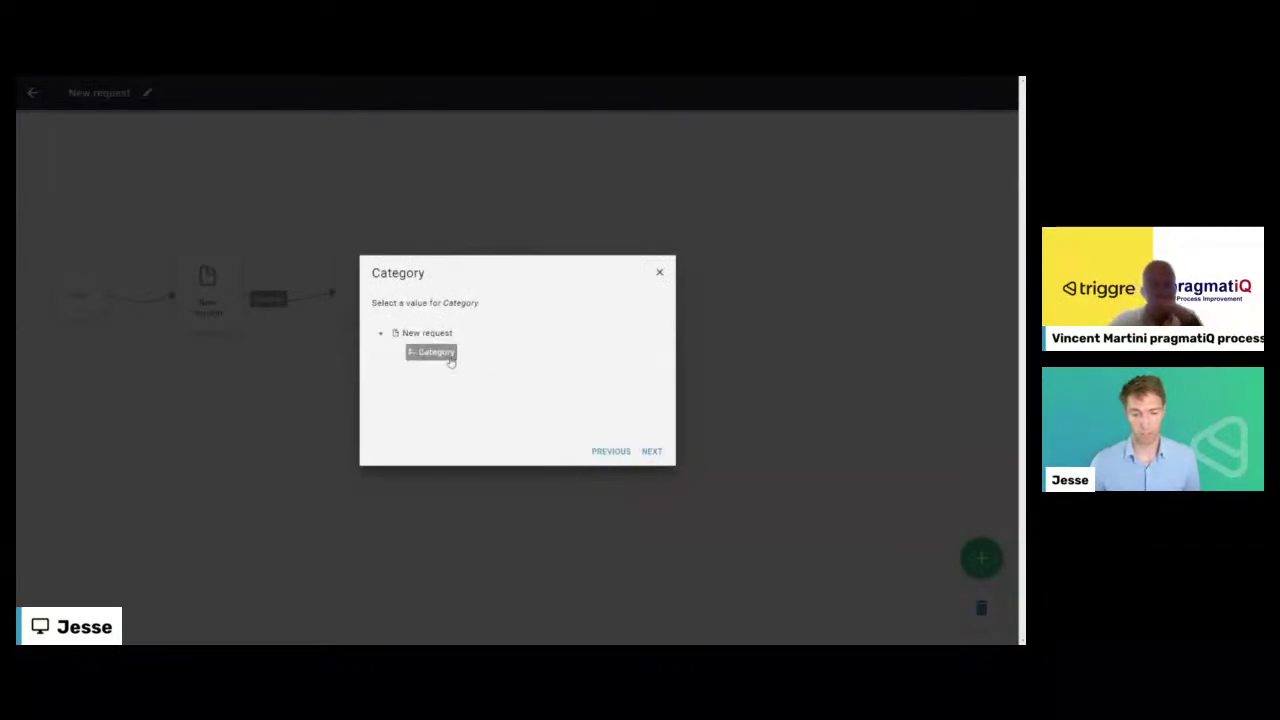
click(430, 355)
click(652, 451)
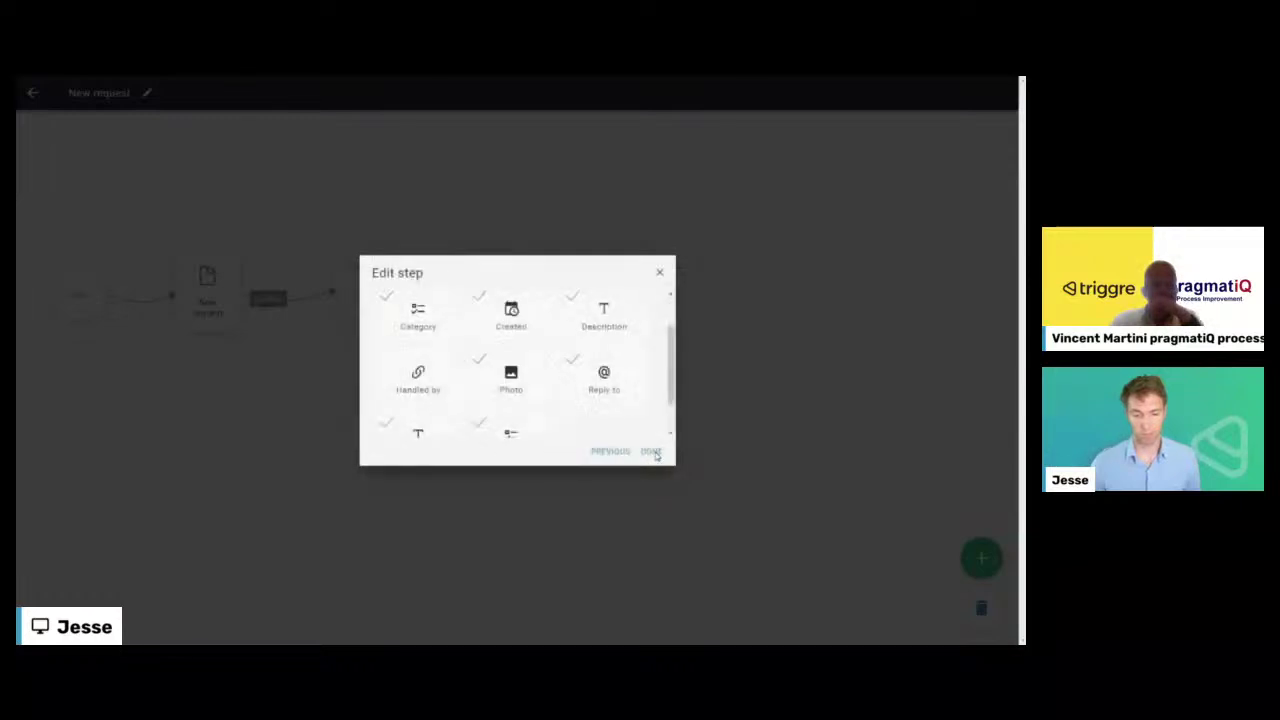
click(652, 451)
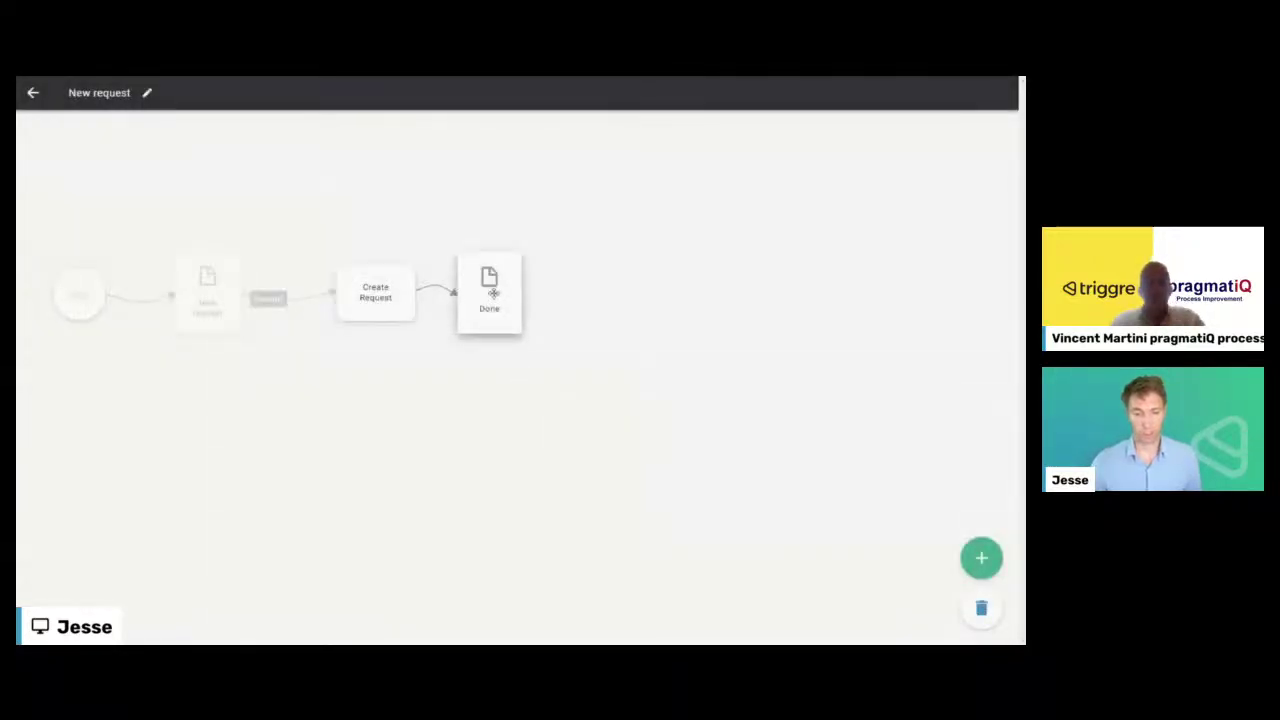
- Shift the Done page right and insert a decision step after Create Request
drag(485, 296, 632, 296)
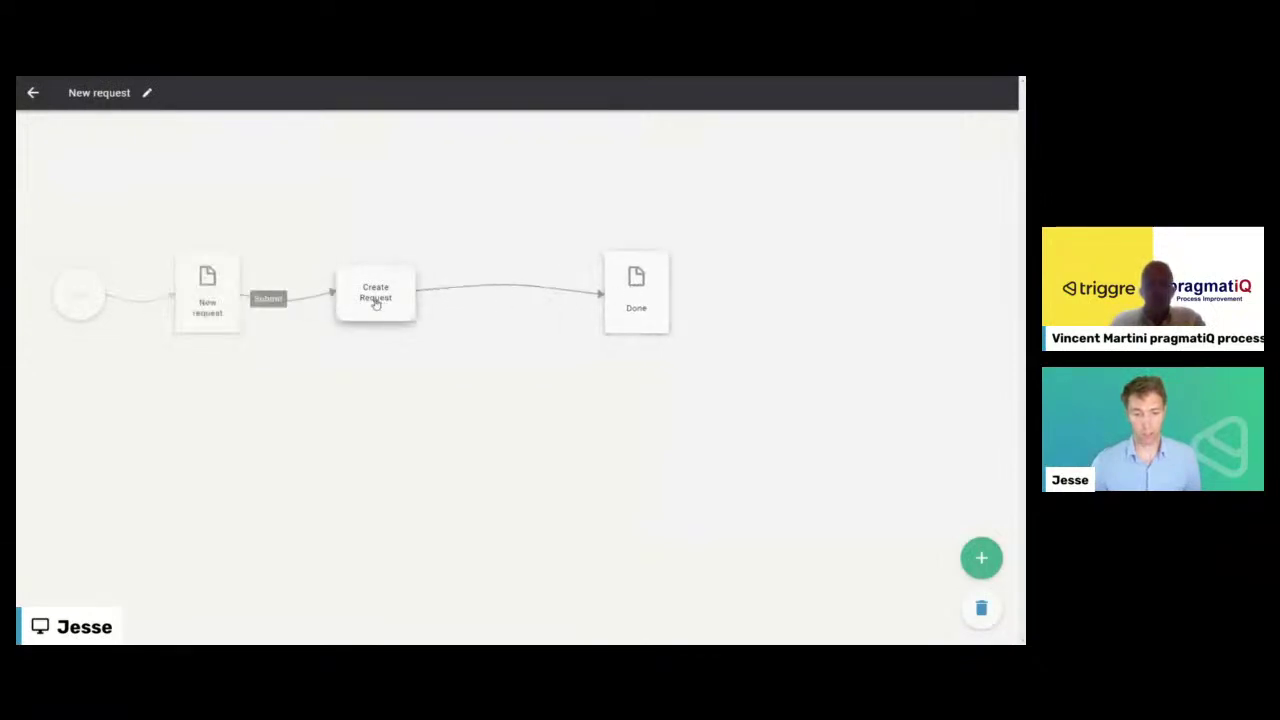
click(975, 565)
click(389, 313)
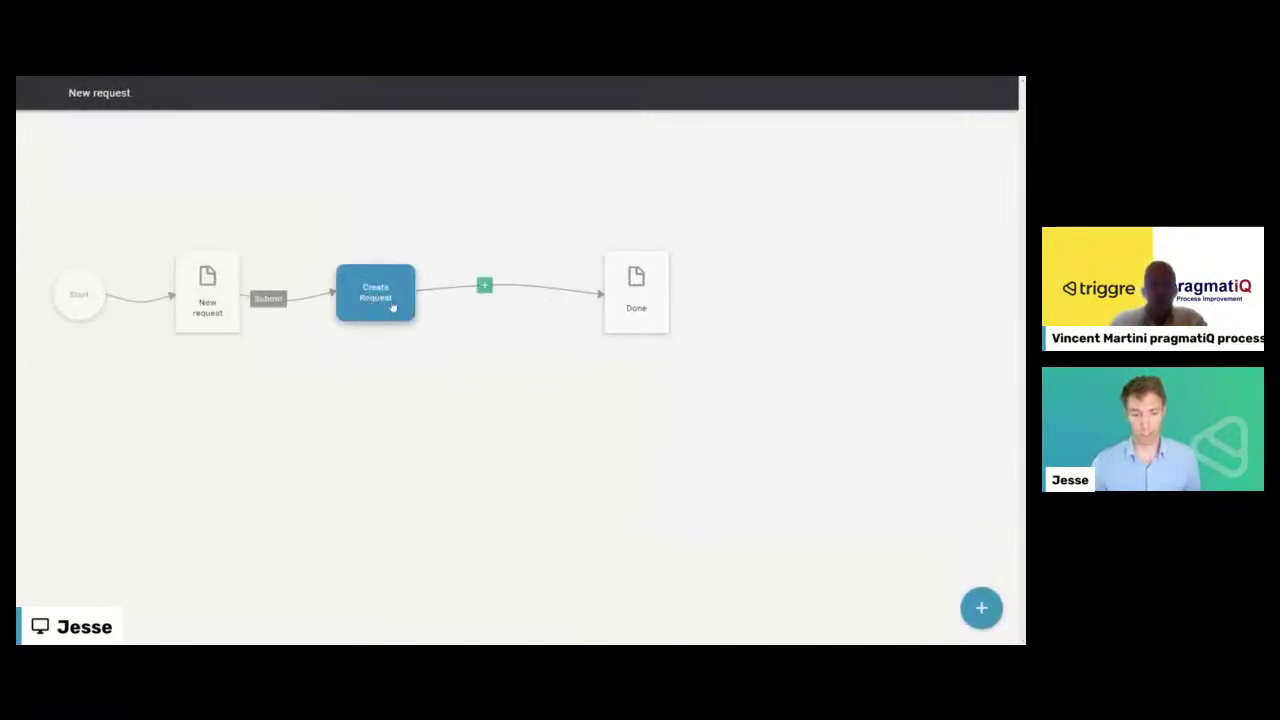
click(486, 284)
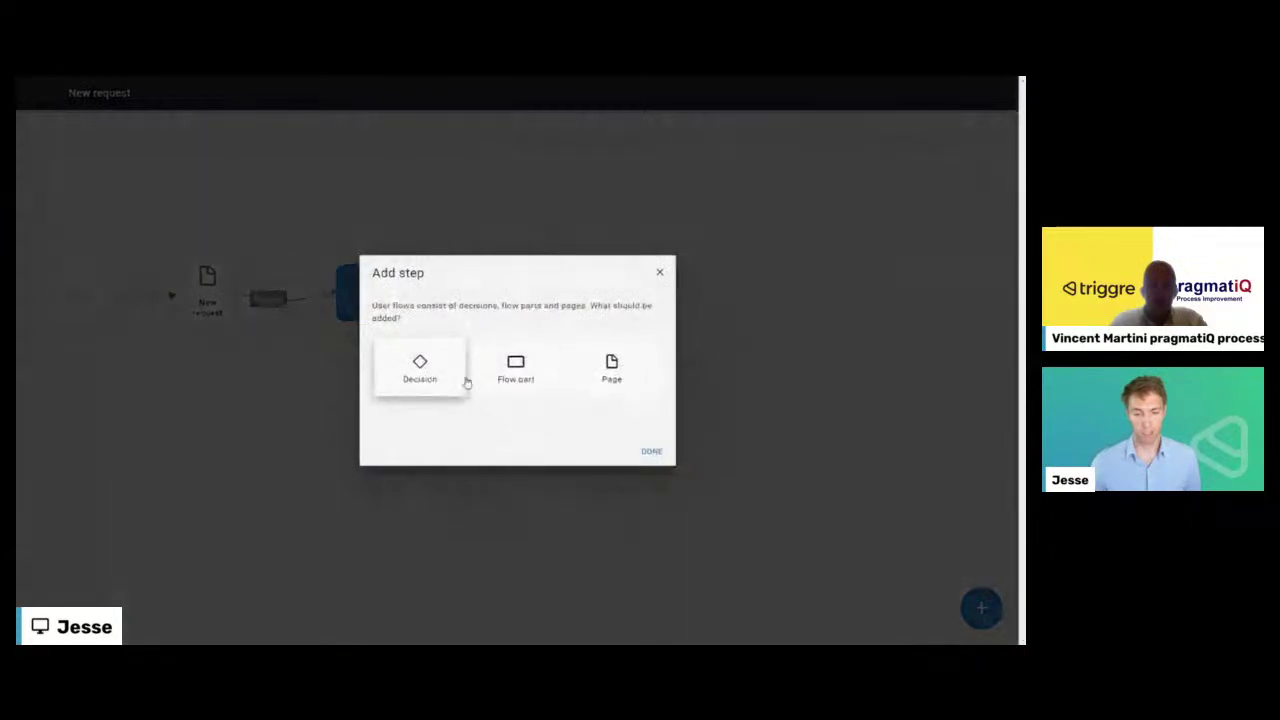
click(455, 375)
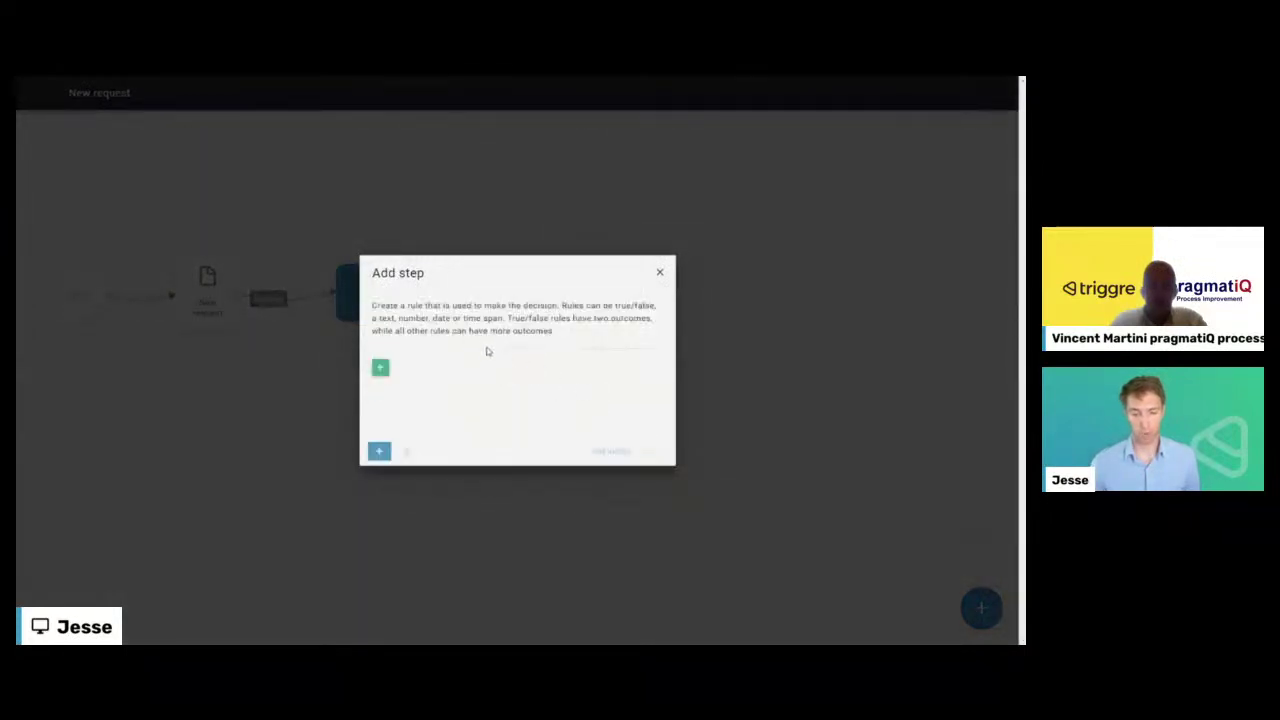
- Add a decision rule using the New request form's Category field
click(379, 370)
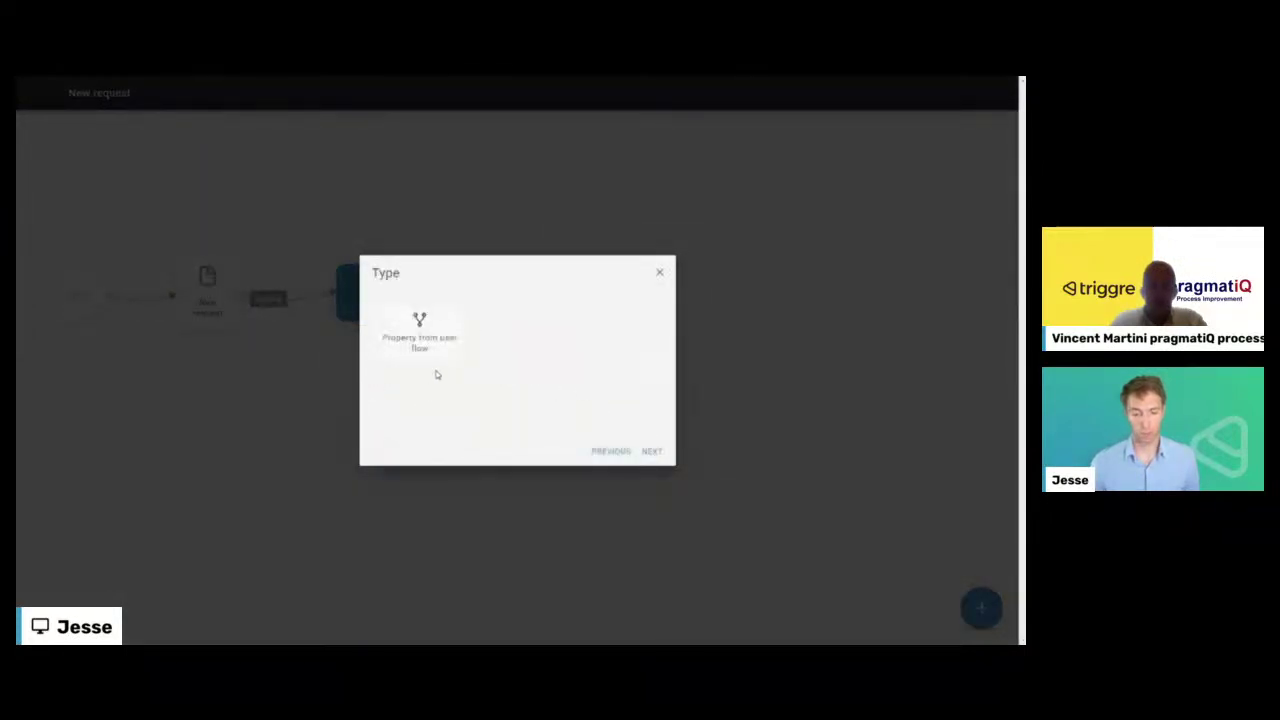
click(449, 352)
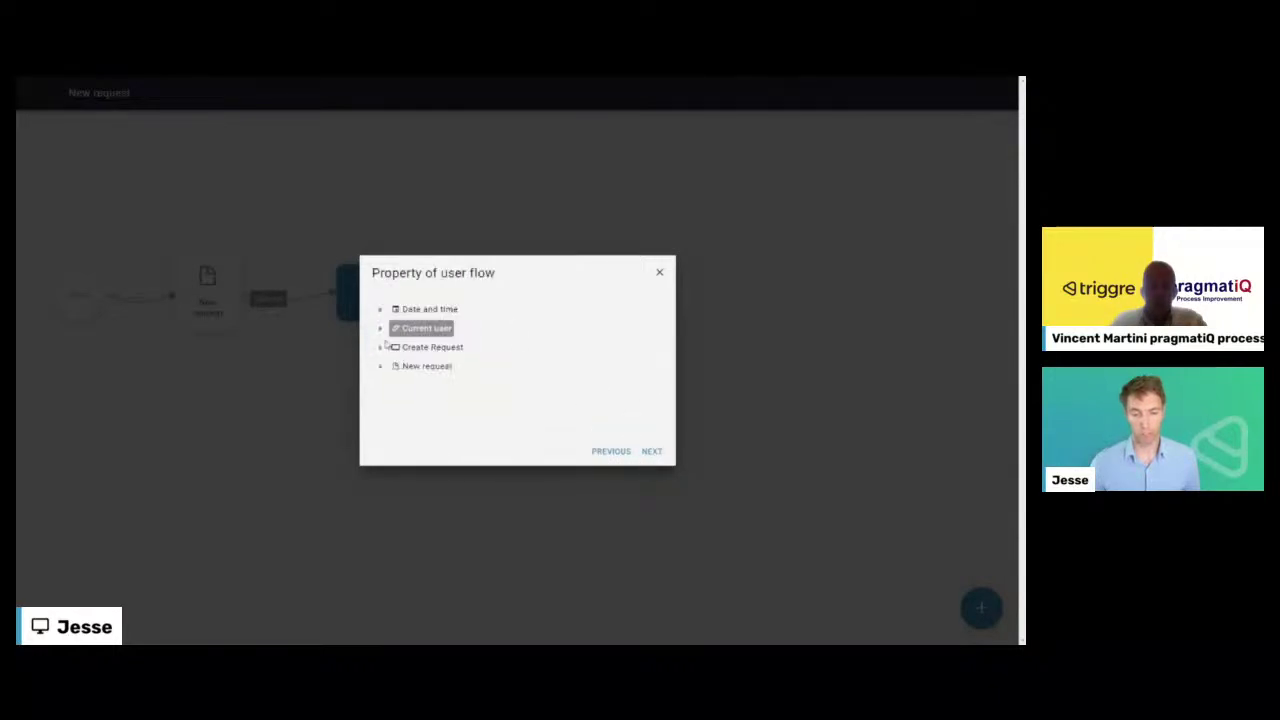
click(380, 347)
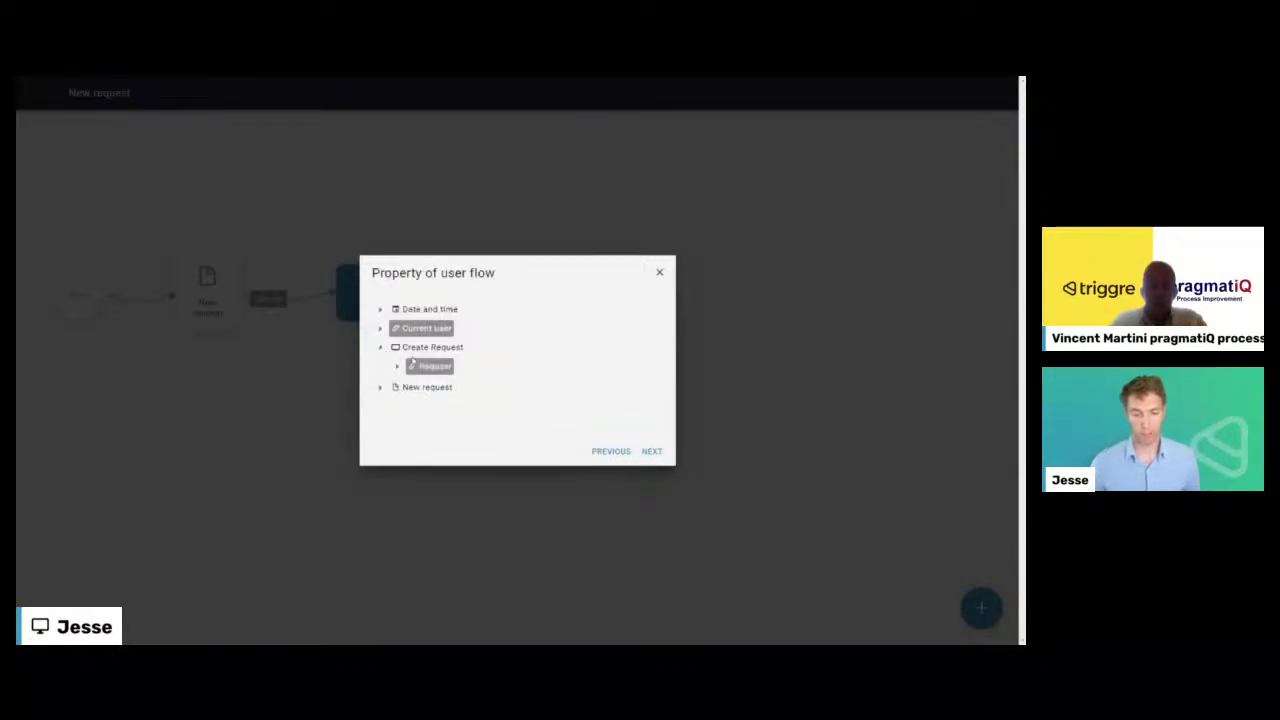
click(430, 368)
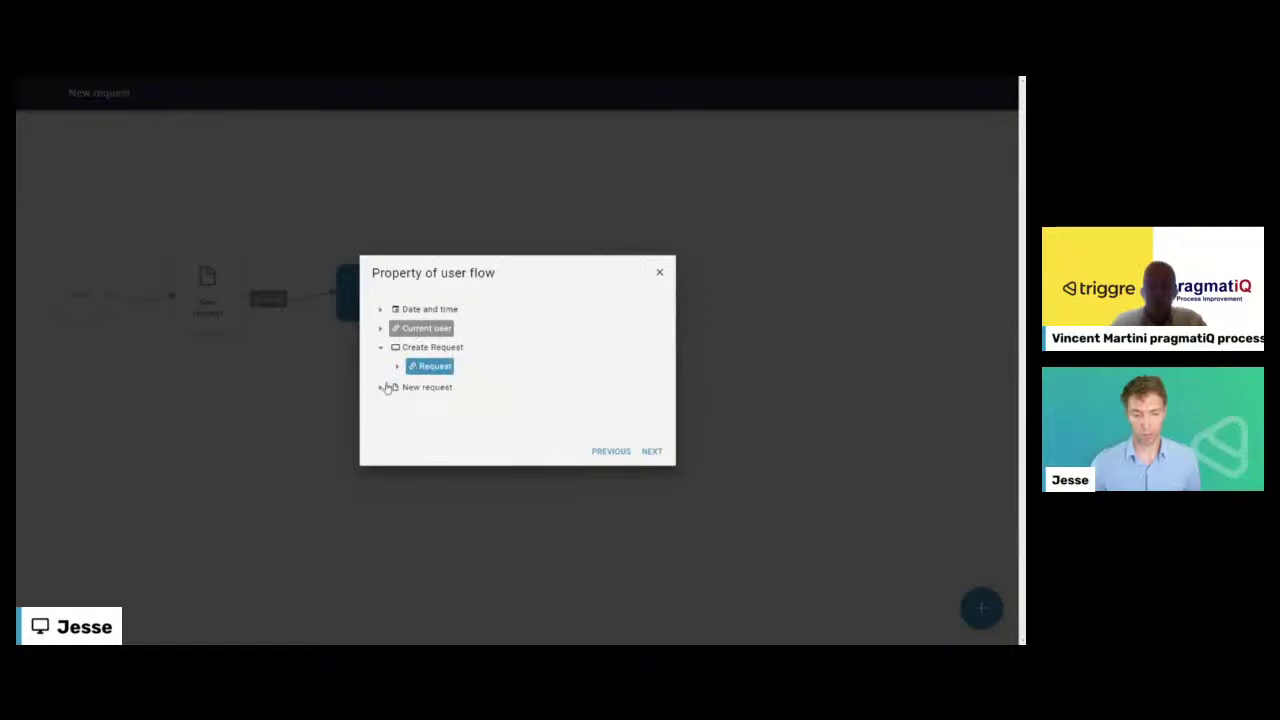
click(381, 388)
scroll(430, 413, down, 2)
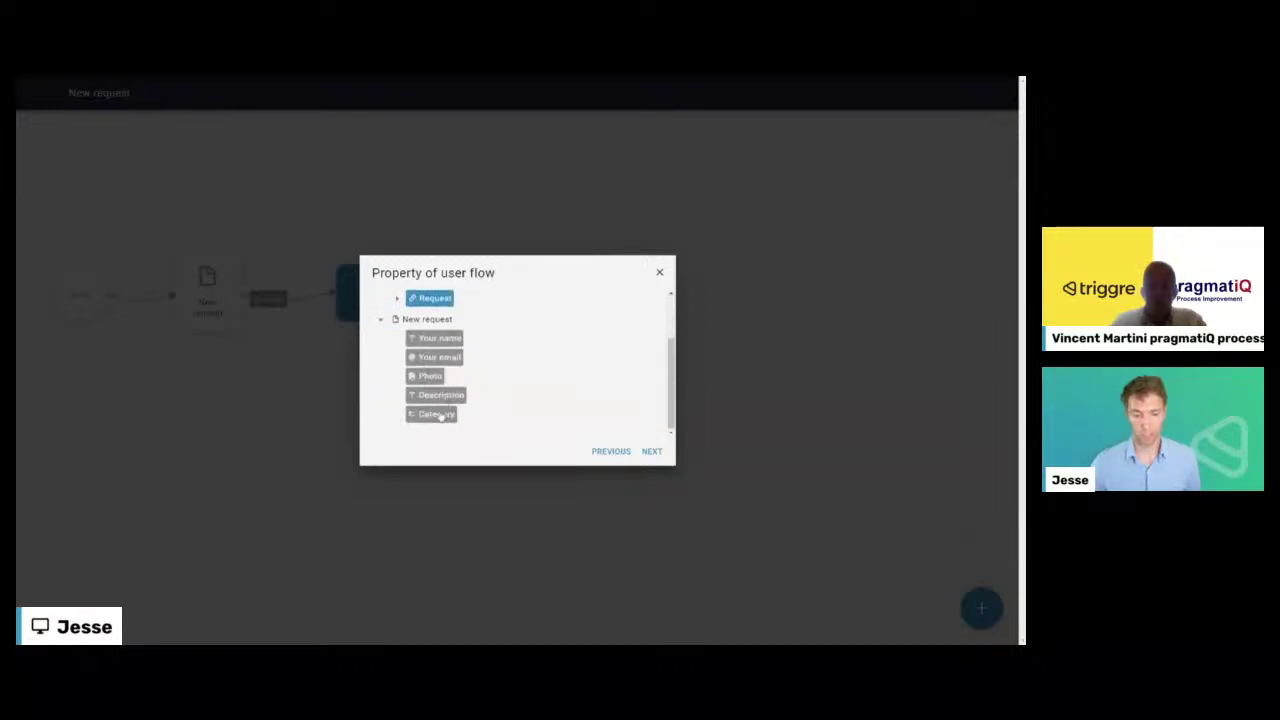
click(436, 414)
click(659, 458)
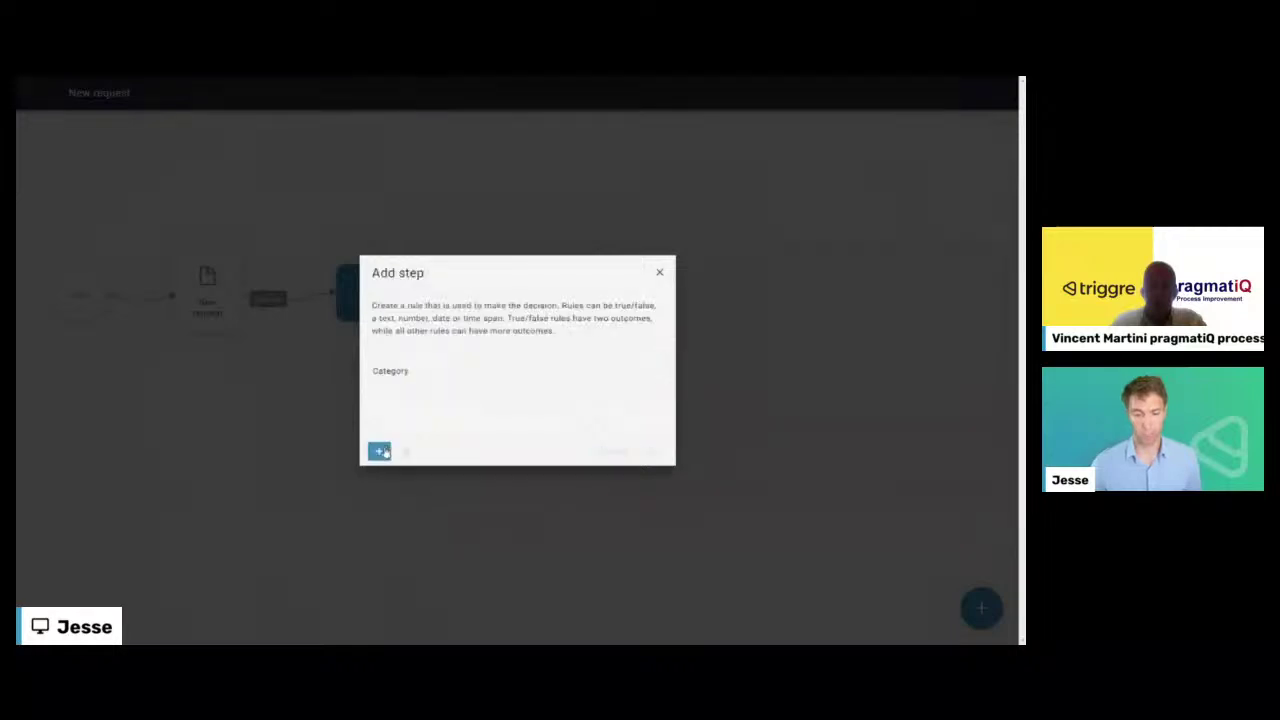
- Advance past the Category rule to the decision's naming stage
click(380, 452)
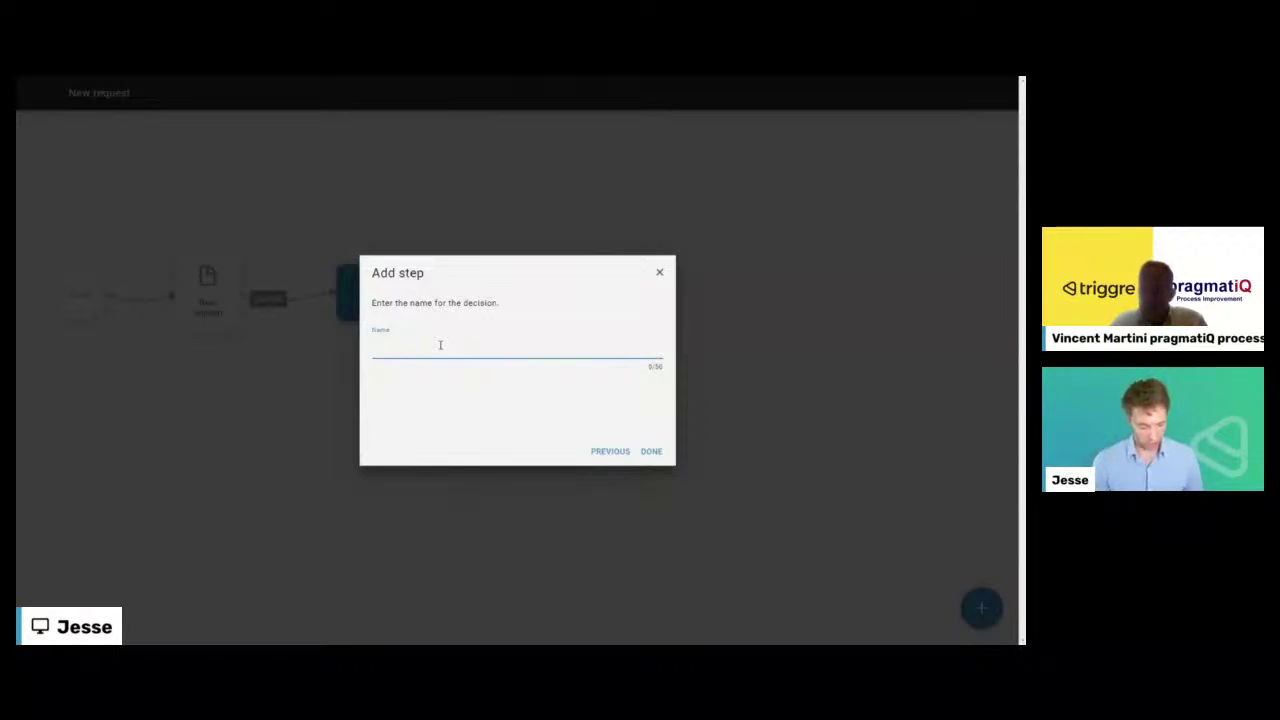
- Name the new decision 'Which category', confirm it, and deselect the diamond
key(BackSpace)
key(BackSpace)
text(Whic)
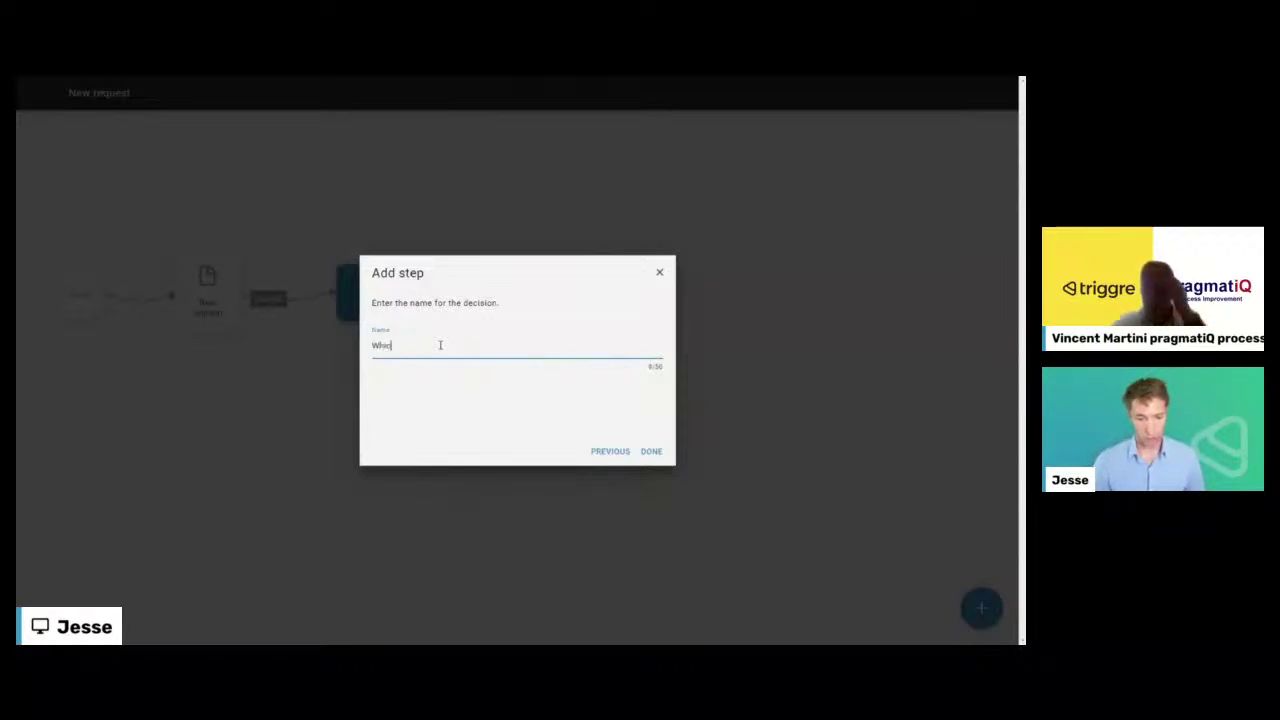
text(h categor)
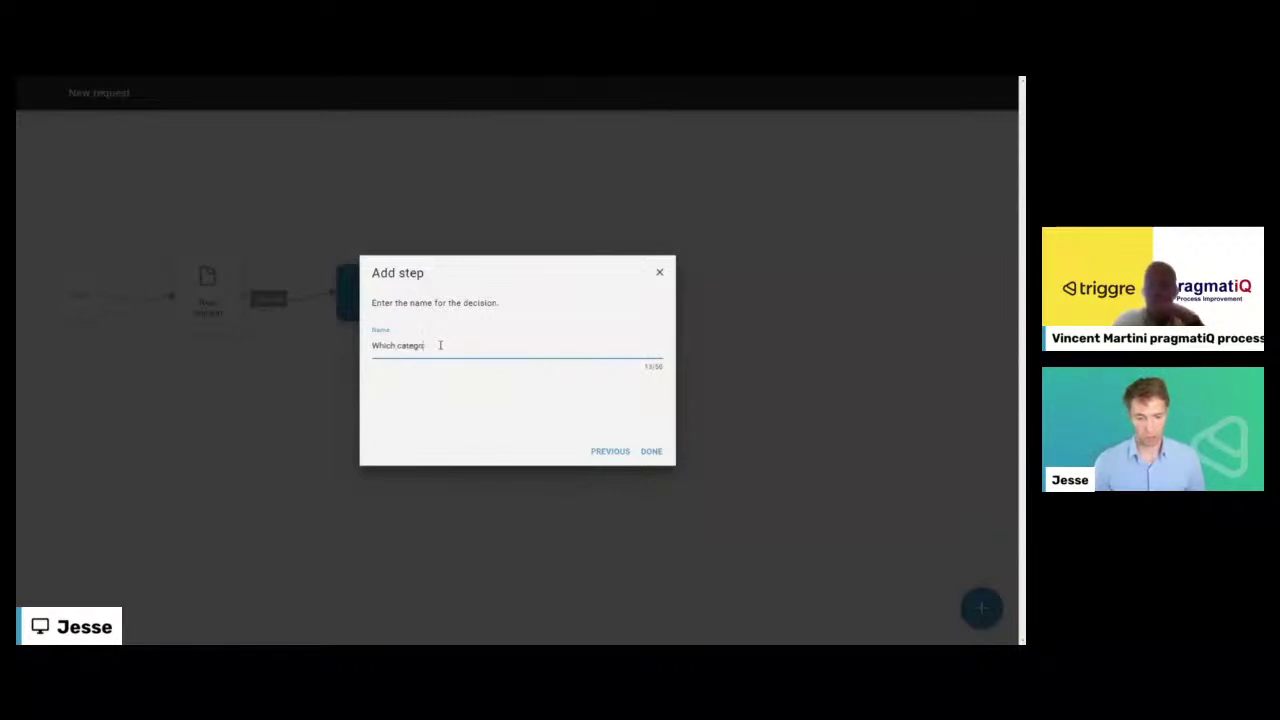
text(y)
click(651, 451)
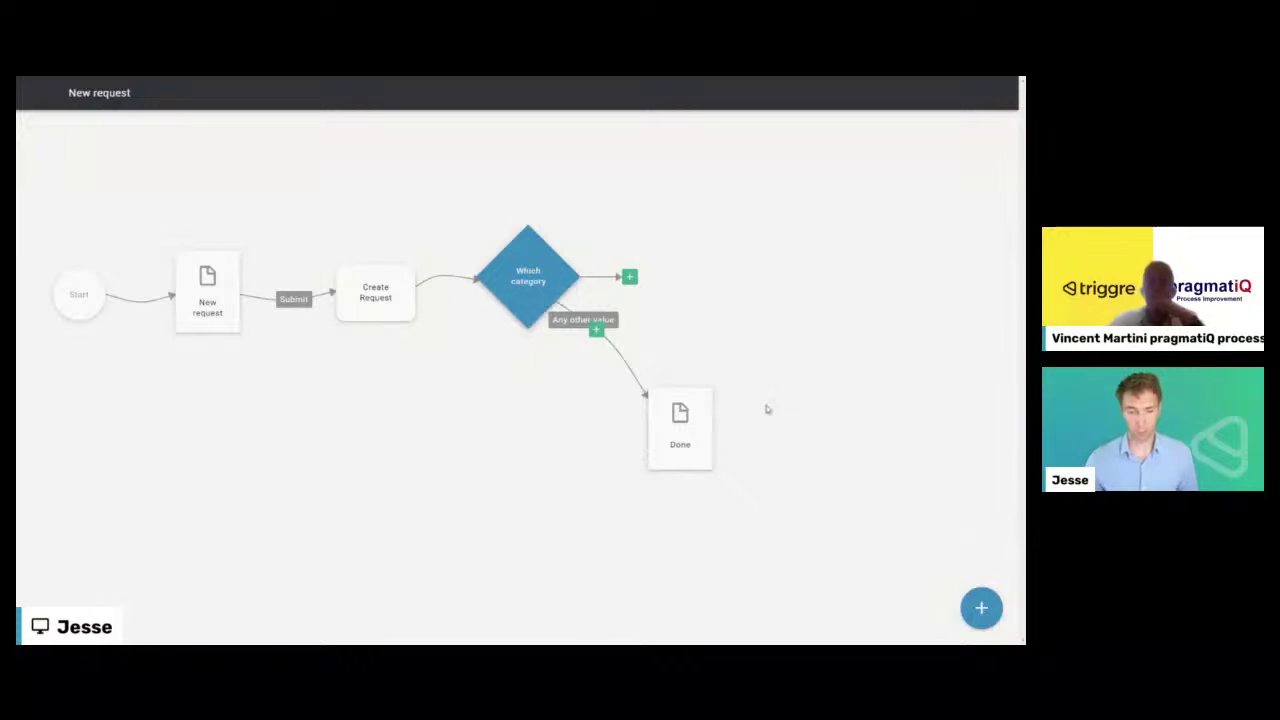
click(979, 607)
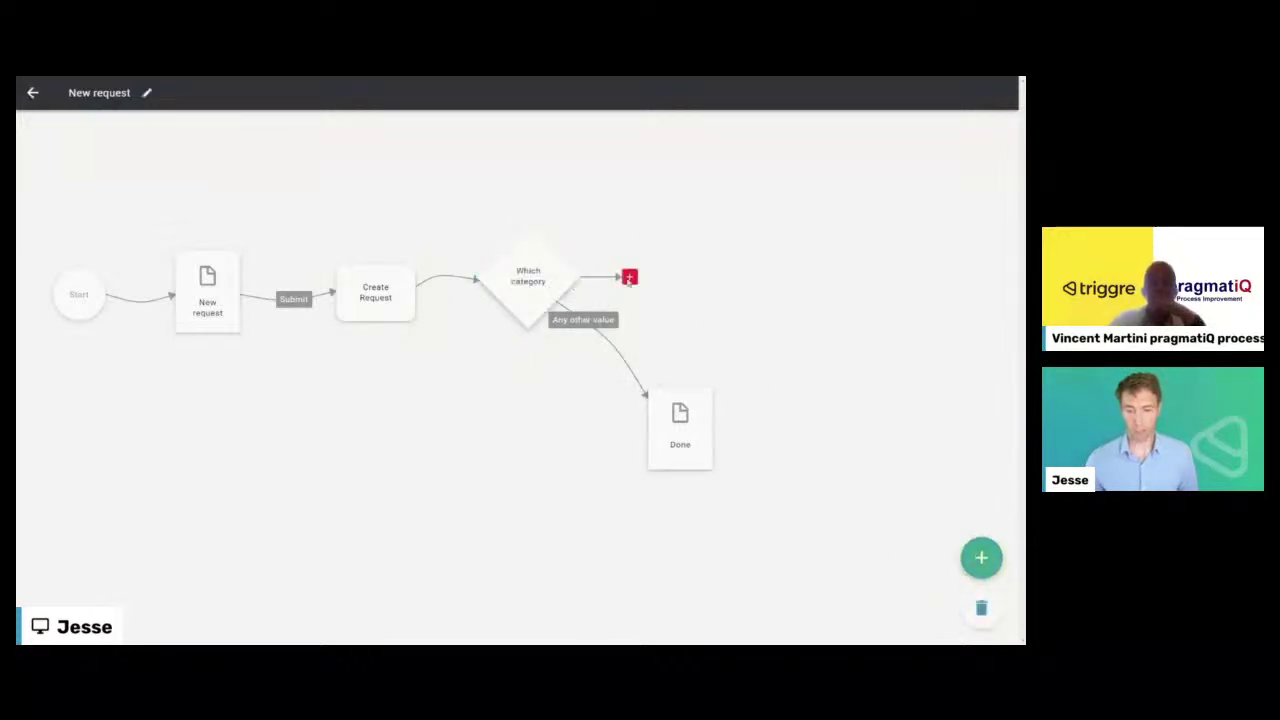
- Add a new flow part and rename it for assigning requests to a team member
click(34, 93)
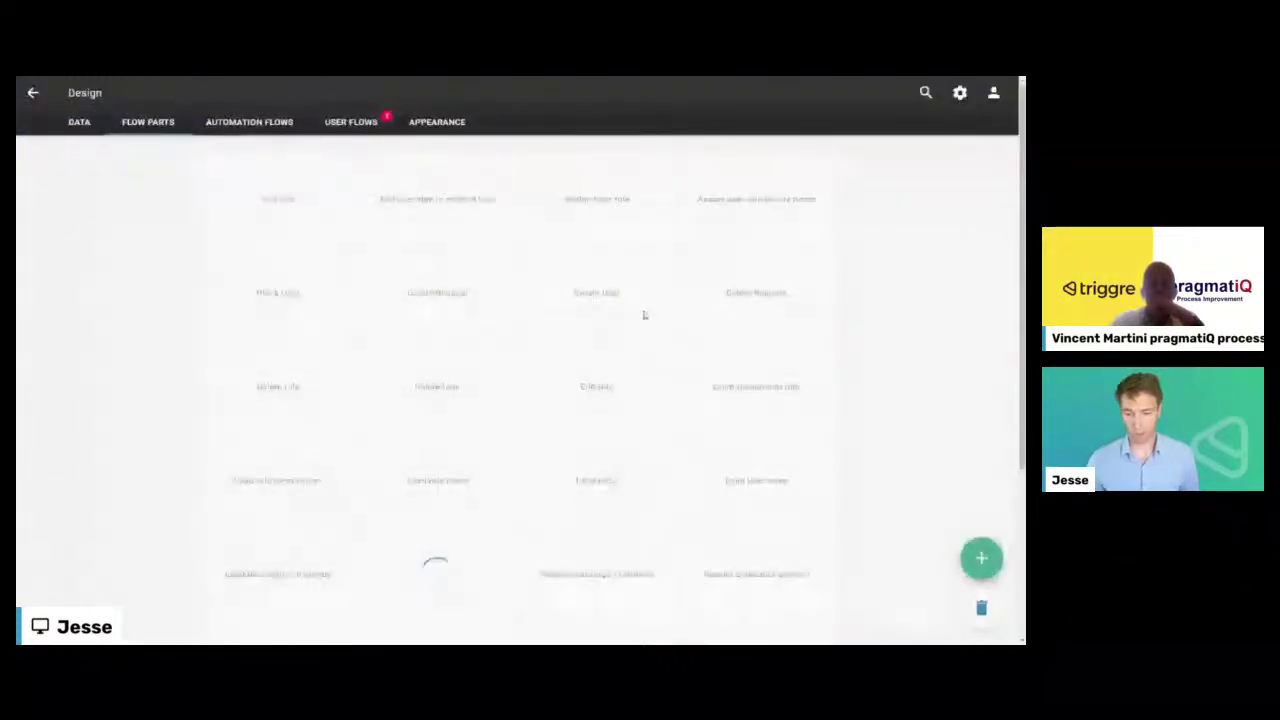
click(155, 95)
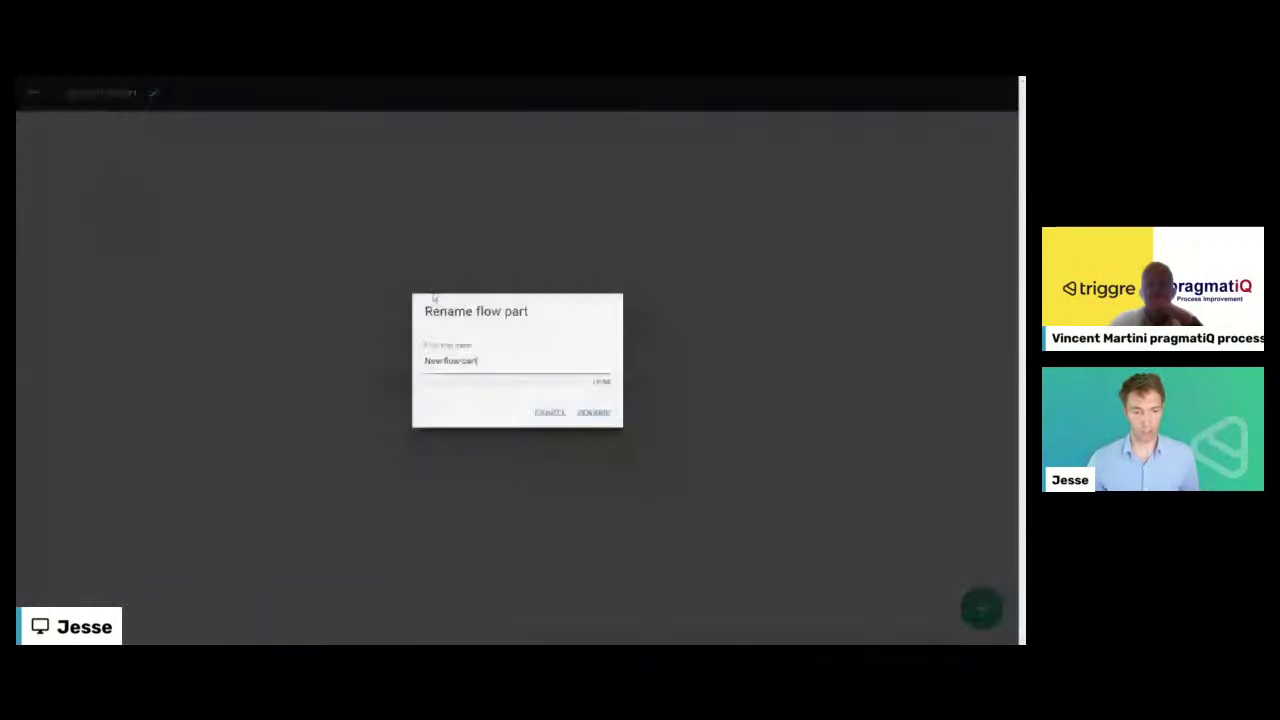
drag(486, 360, 394, 357)
text(Ask)
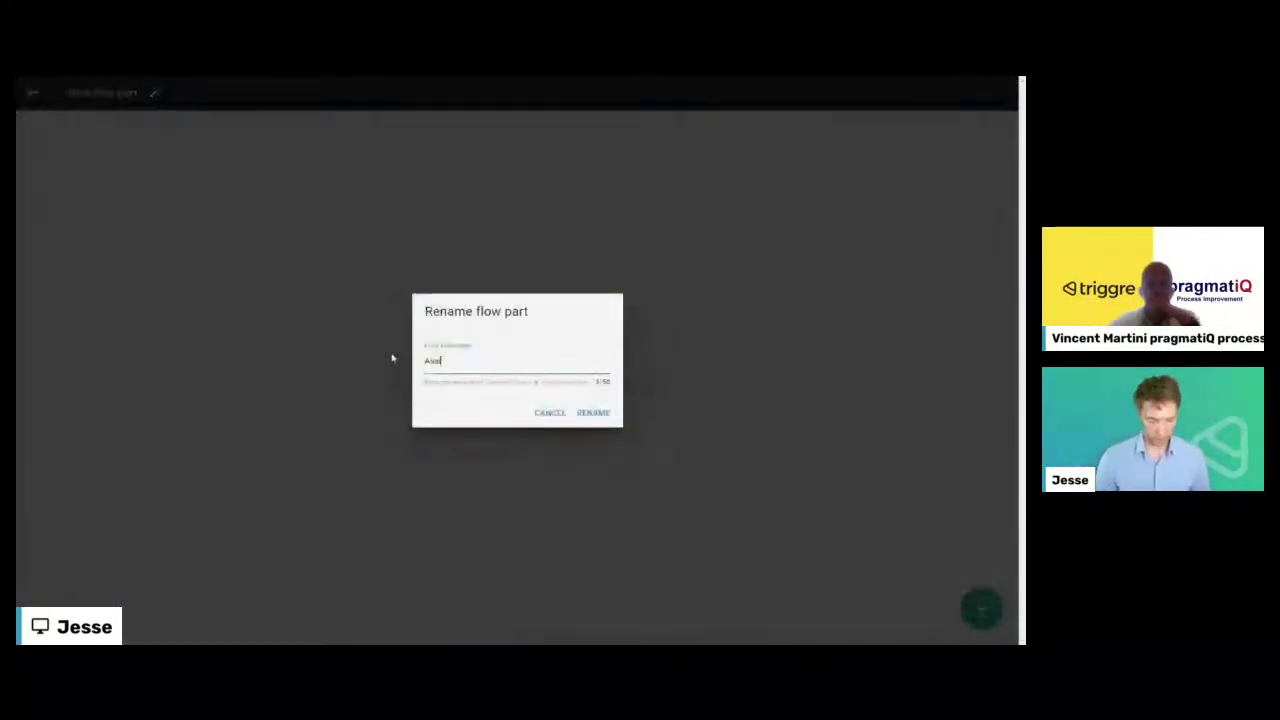
text(ign to jesse)
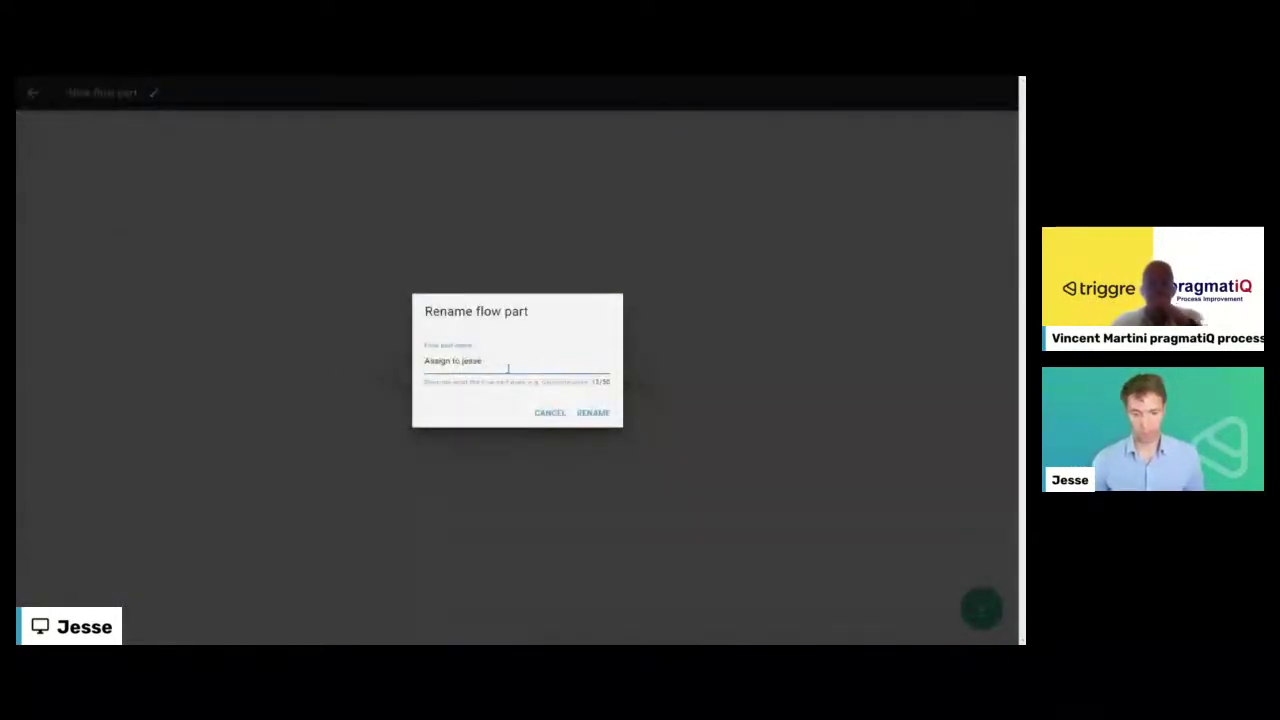
click(590, 416)
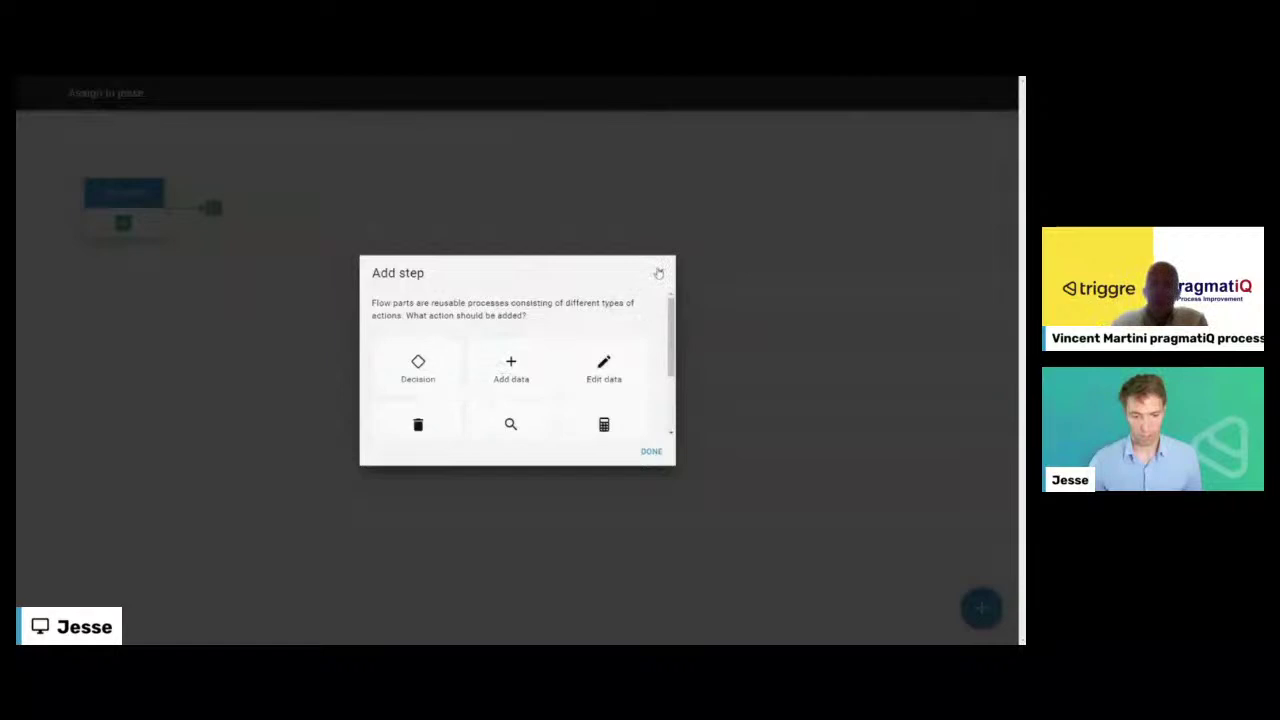
- Give the flow part a single Request data item input named Request
click(659, 272)
click(123, 222)
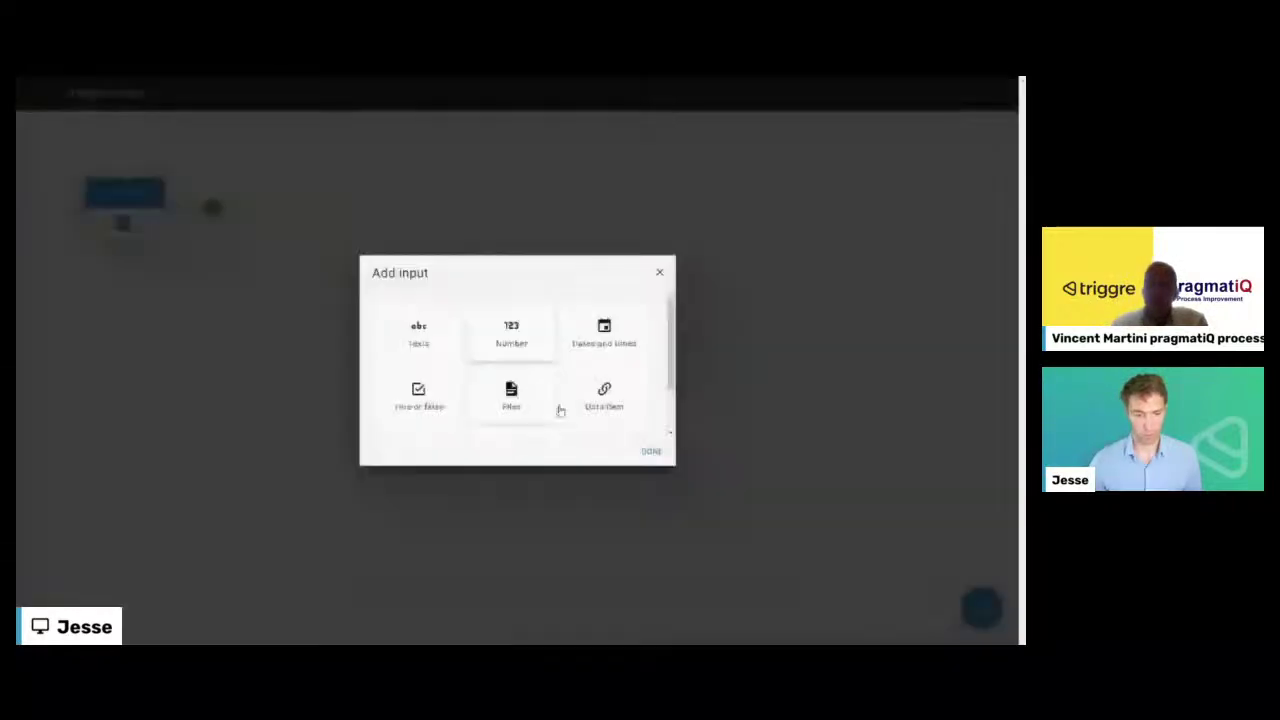
click(625, 415)
click(651, 451)
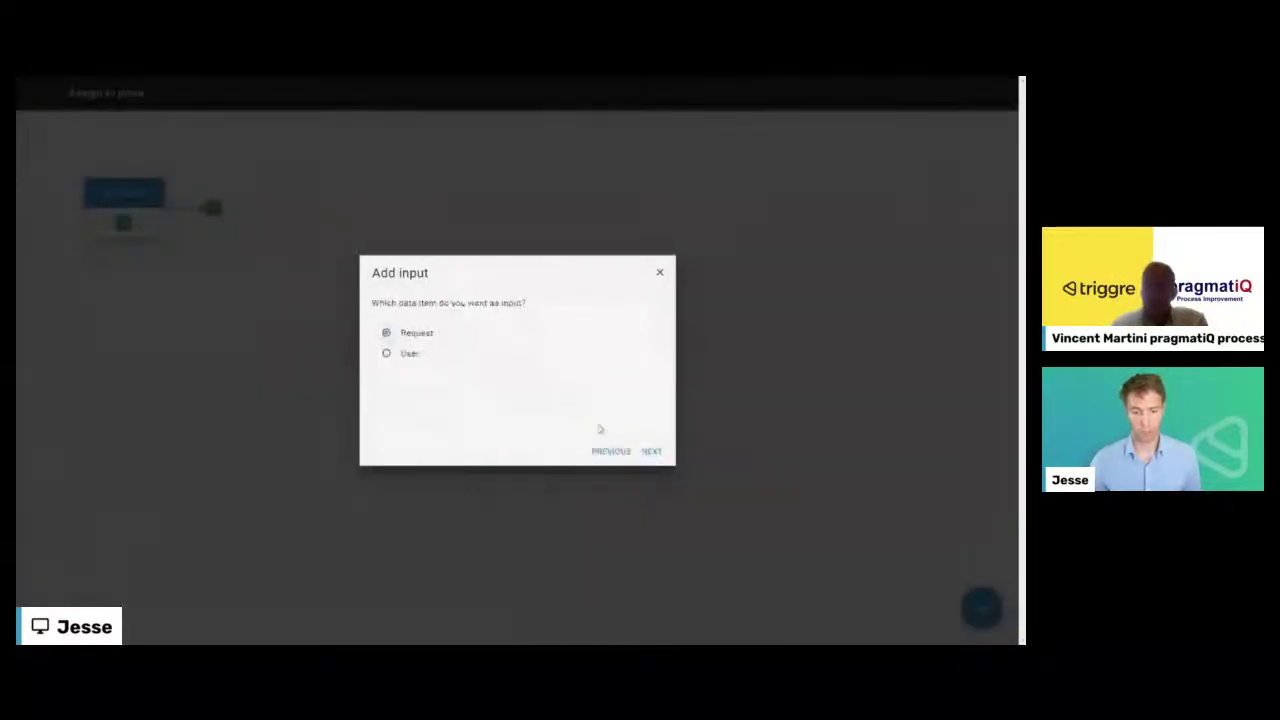
click(651, 451)
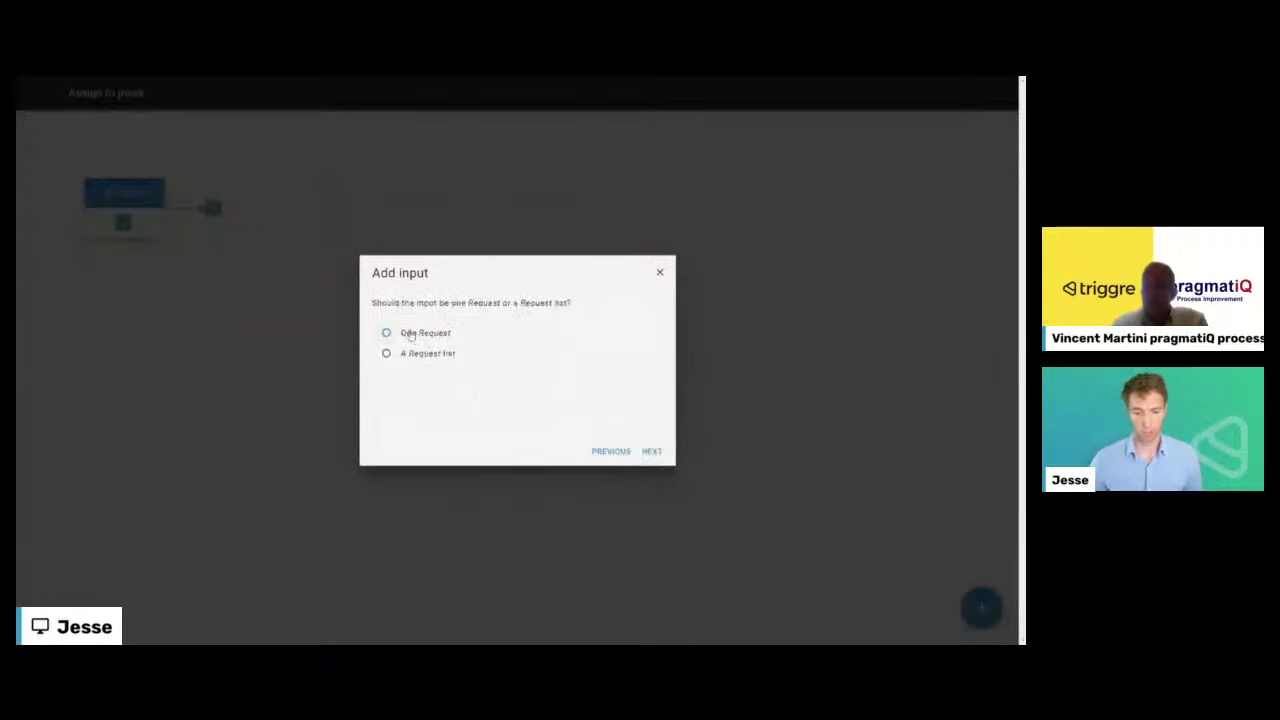
click(653, 452)
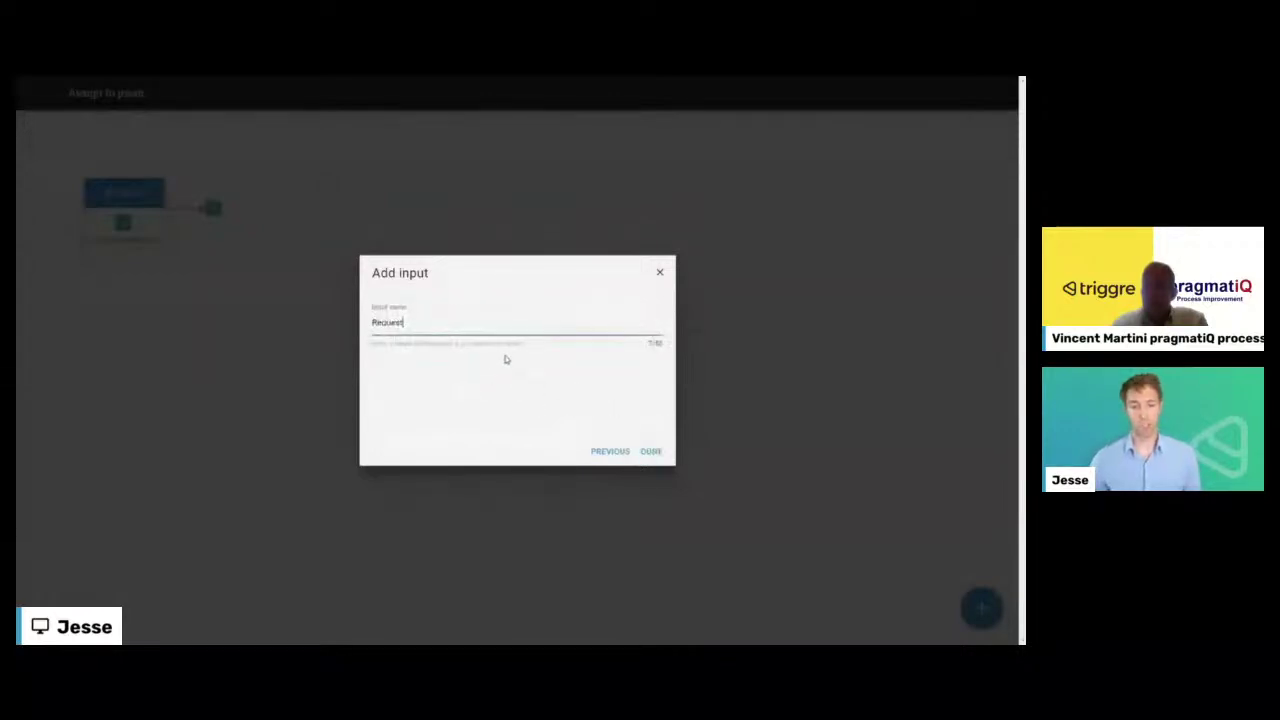
click(653, 452)
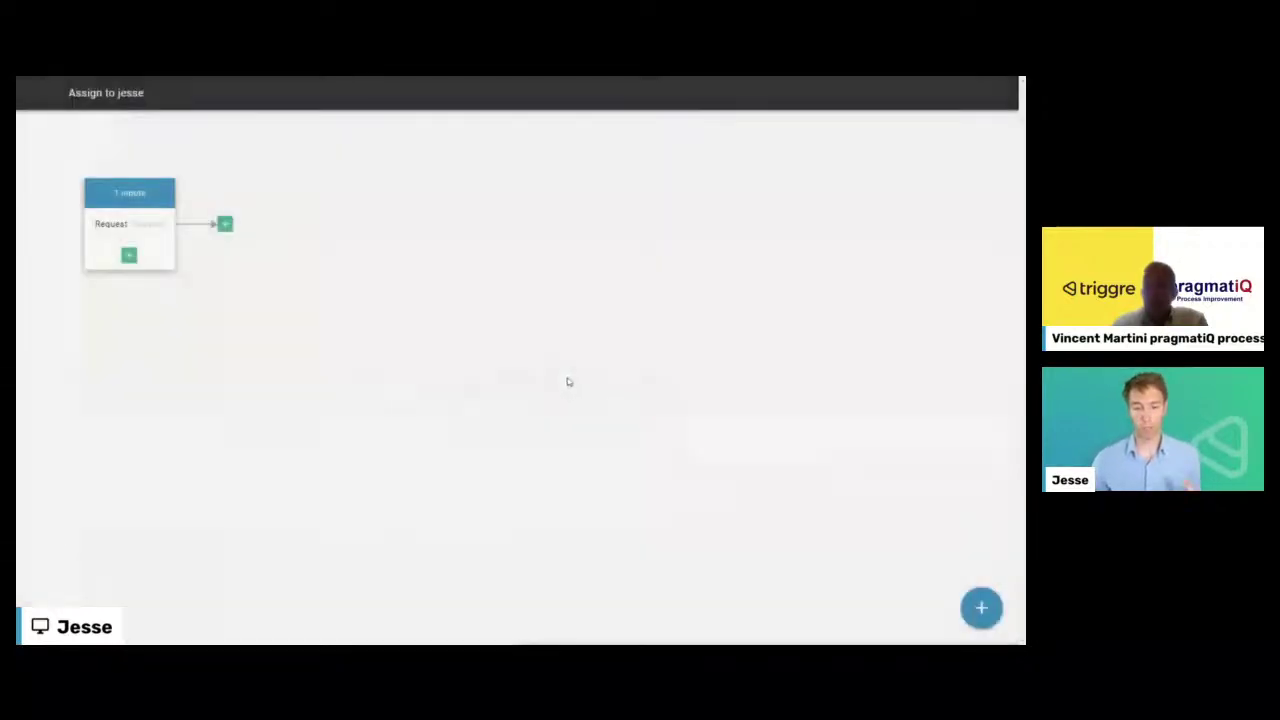
- Add a data look-up step on User with a rule on the user's Name property
click(225, 226)
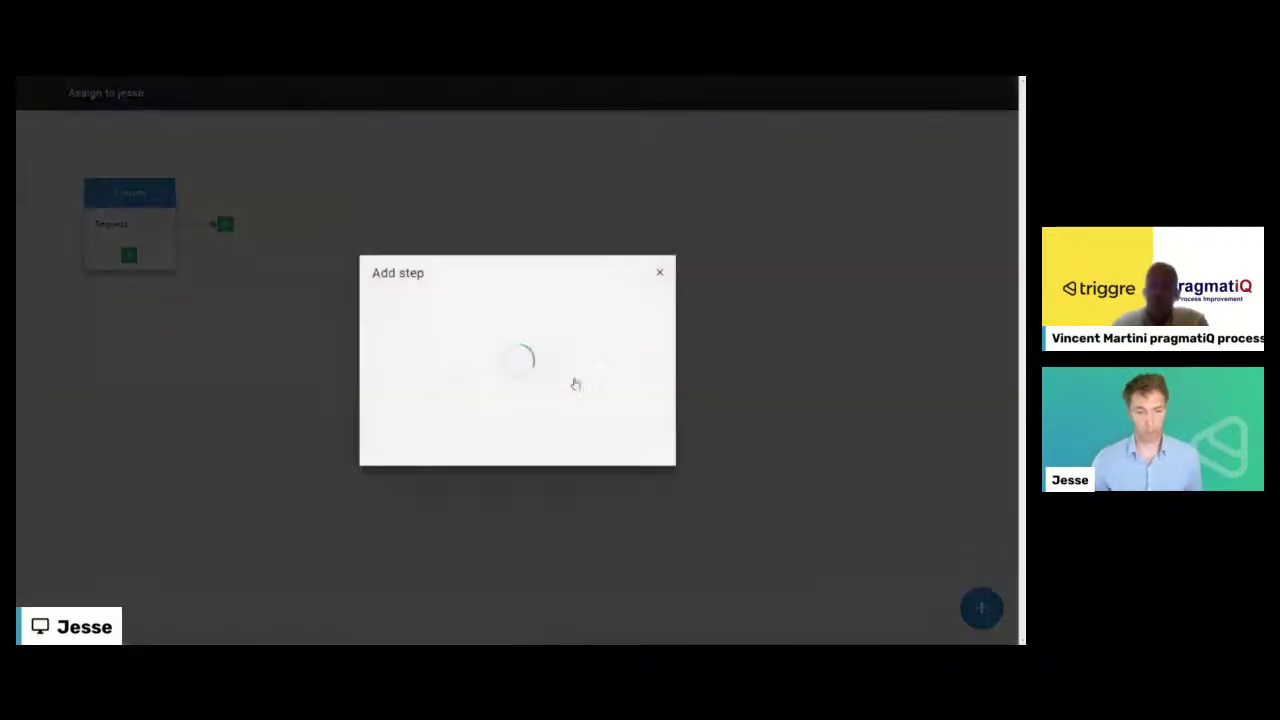
scroll(540, 385, down, 1)
click(603, 377)
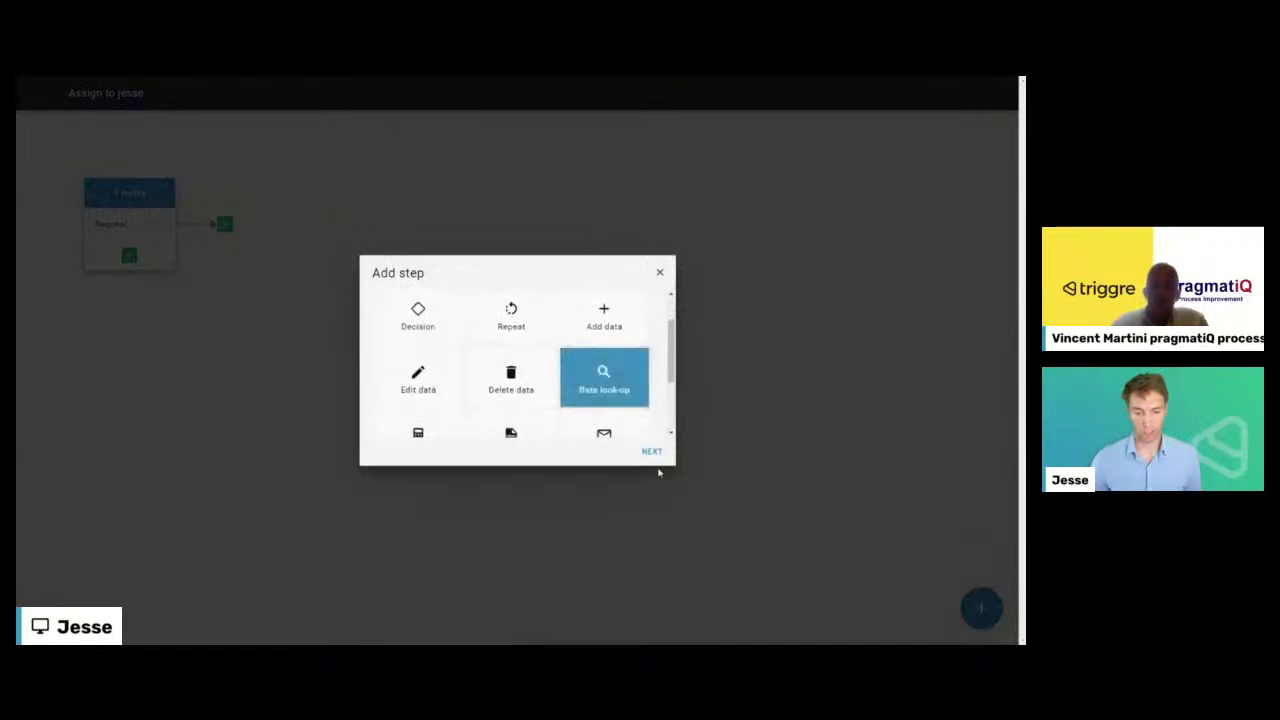
click(405, 358)
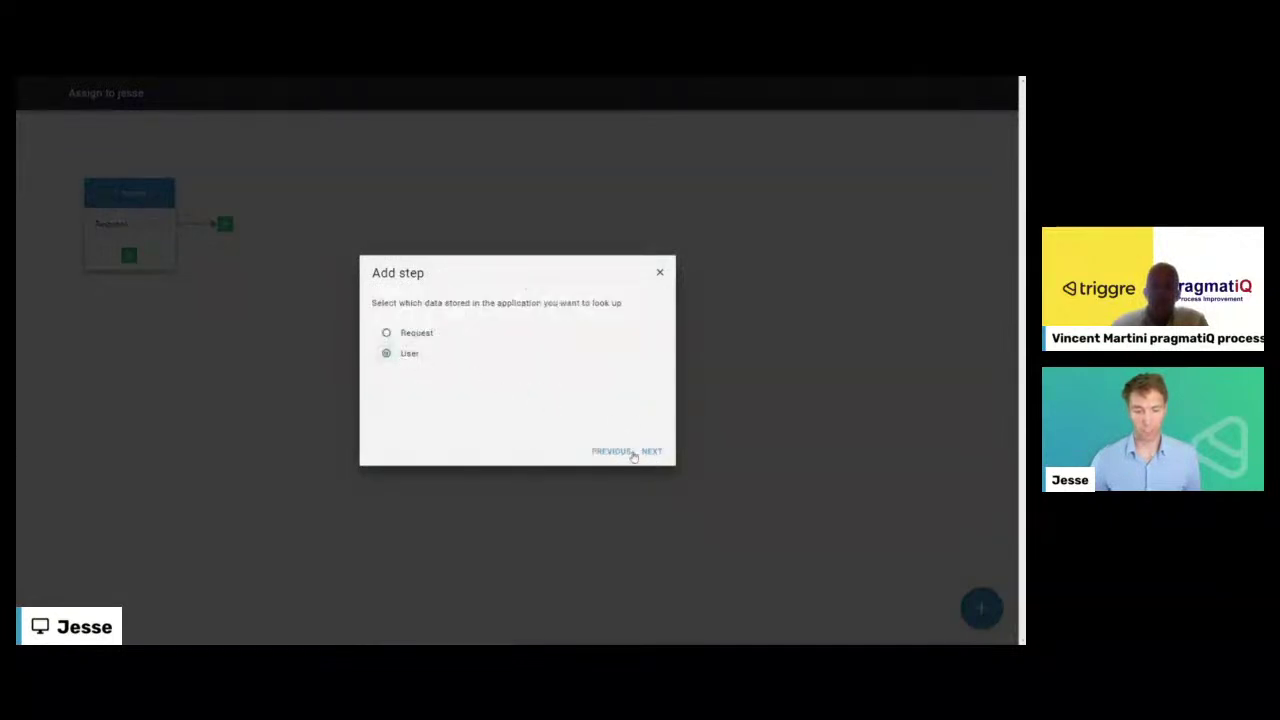
click(651, 450)
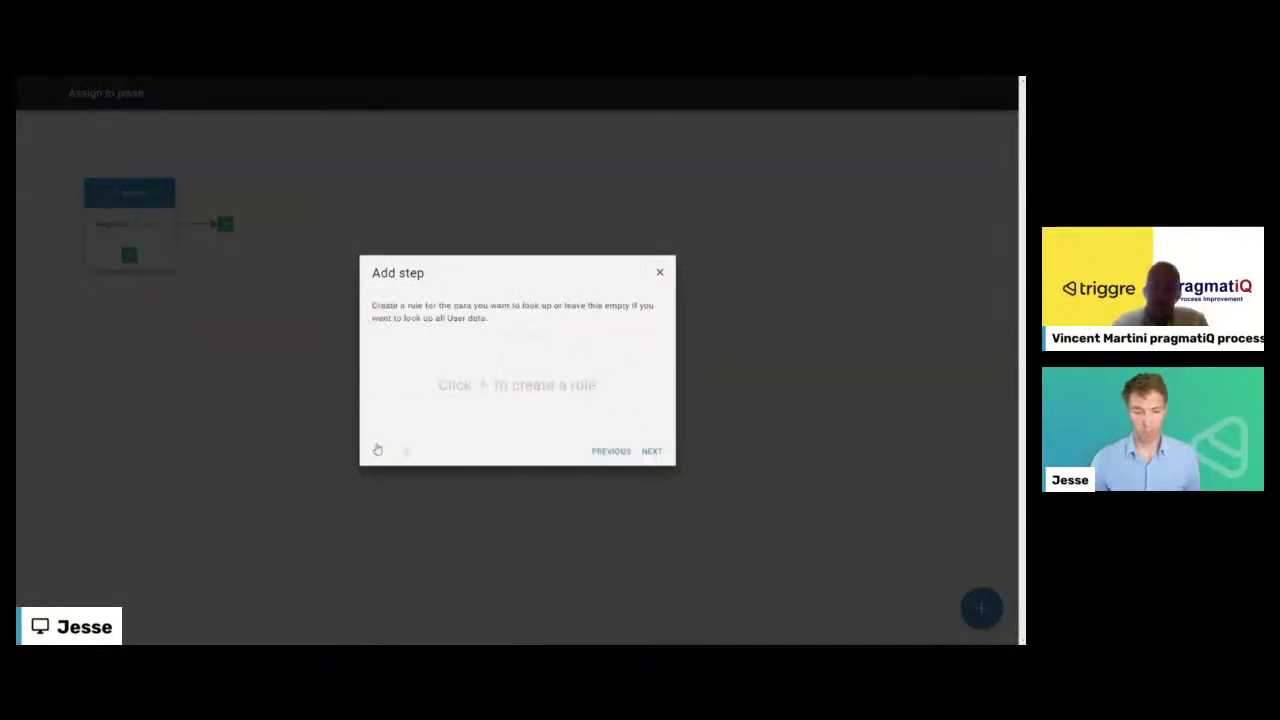
click(378, 450)
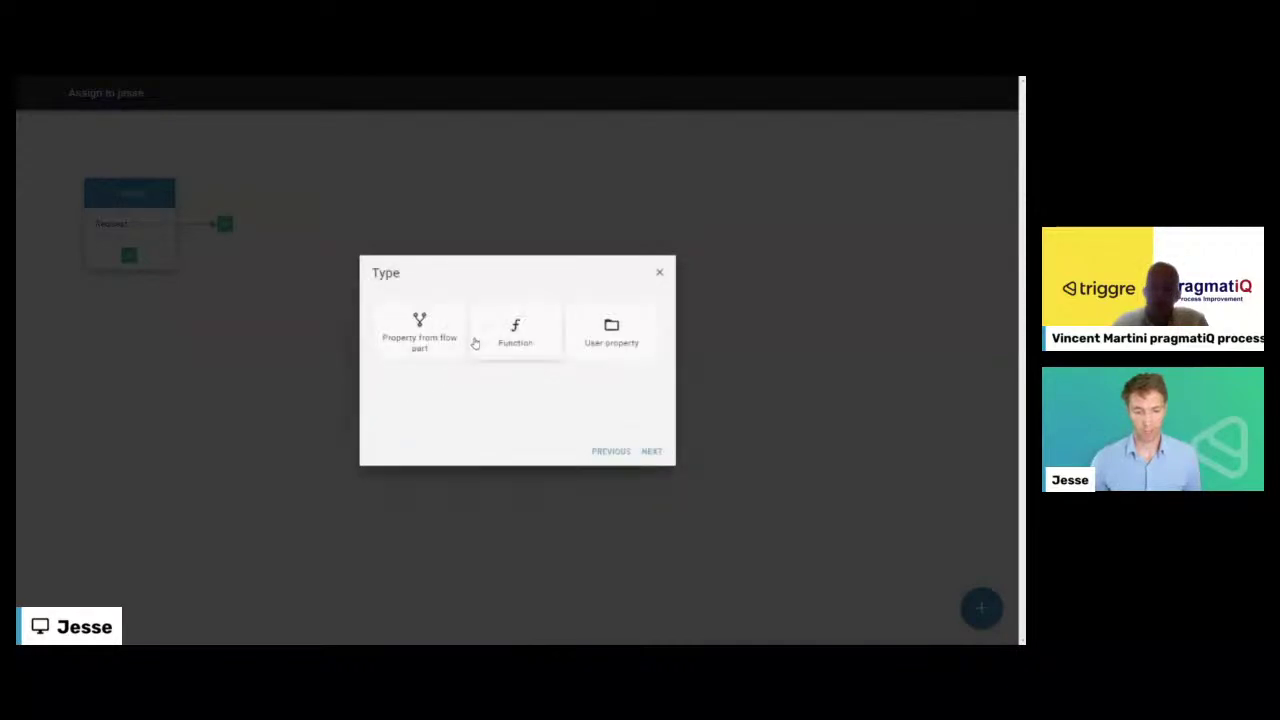
click(635, 340)
click(651, 452)
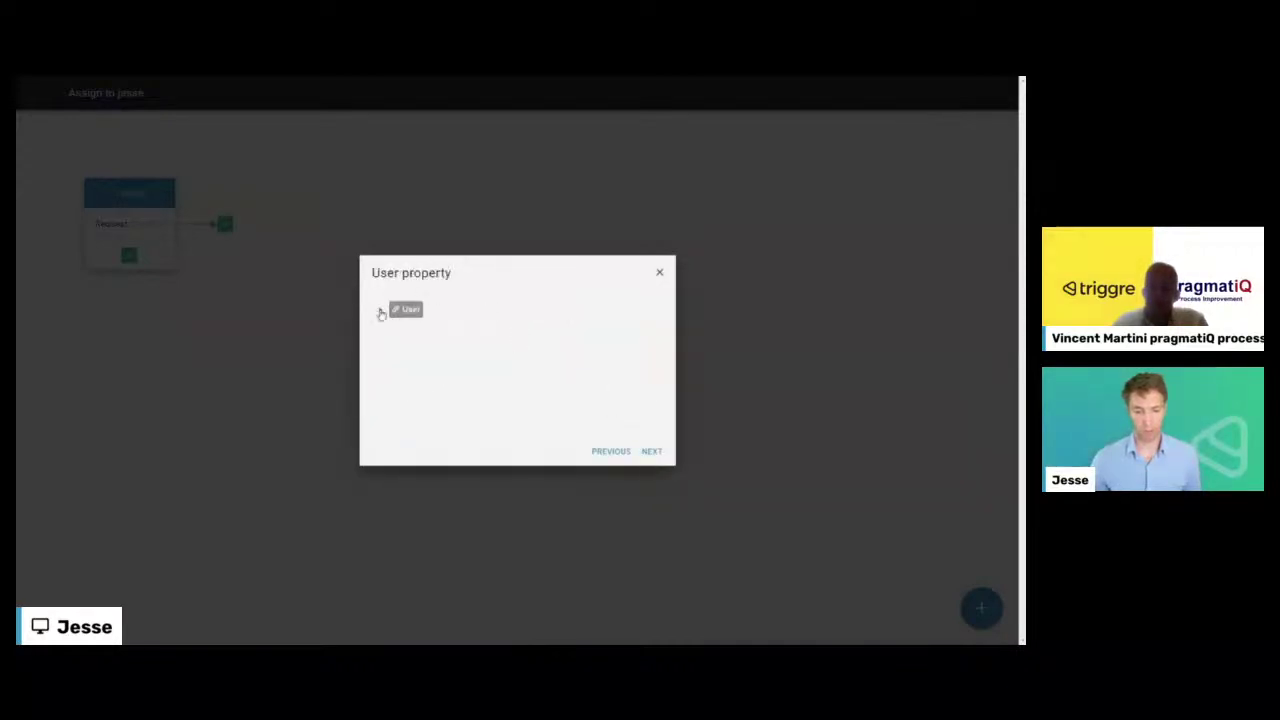
click(380, 310)
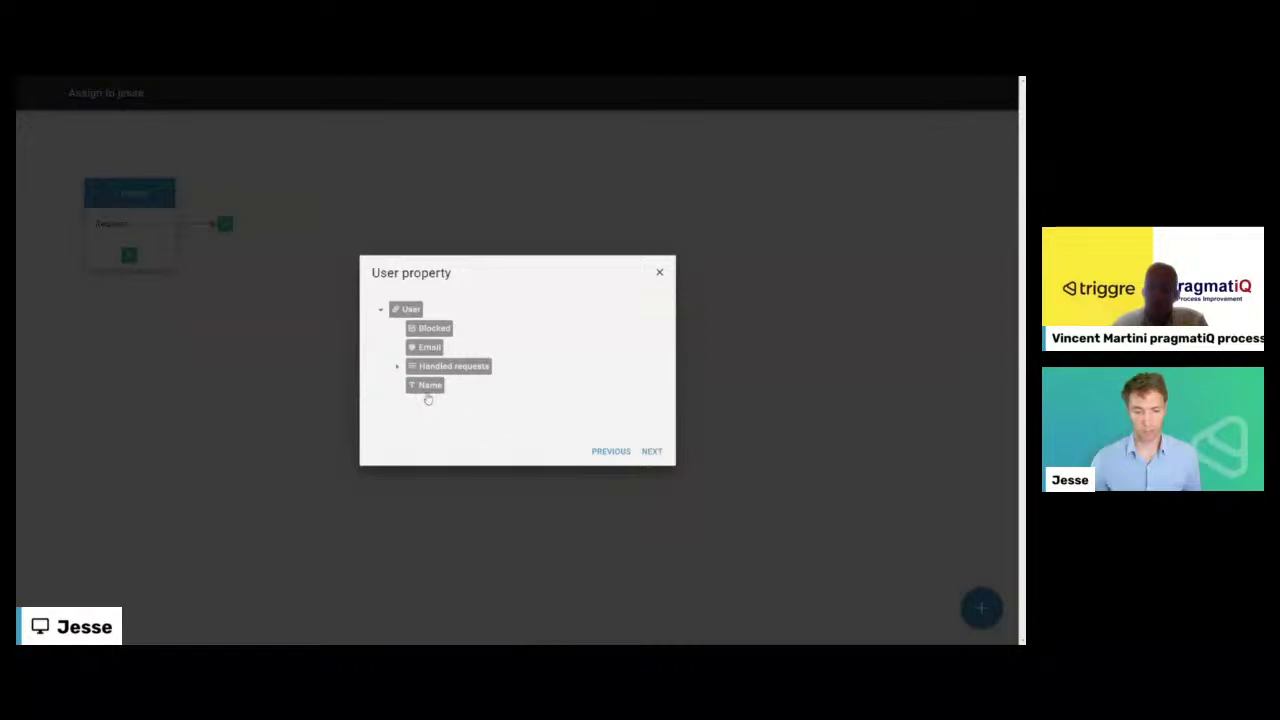
click(428, 386)
click(651, 451)
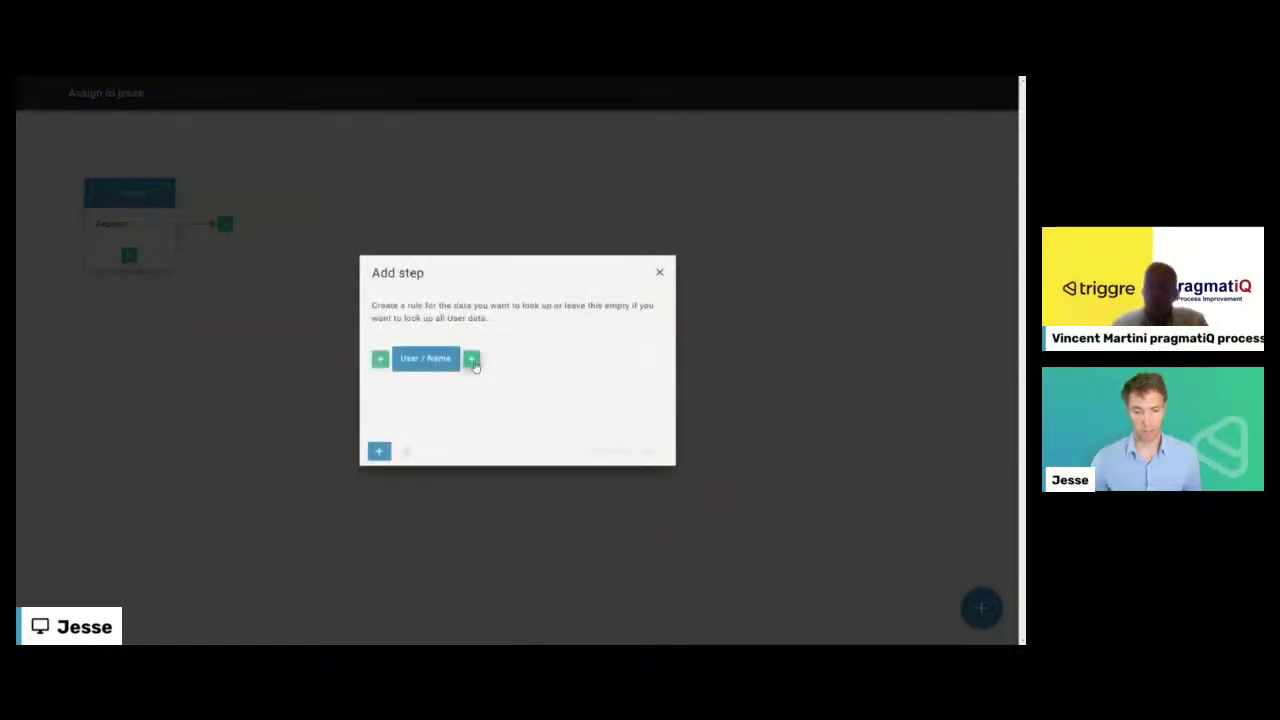
- Complete the rule as Name equals the team member's full name as specific text
click(472, 359)
click(500, 352)
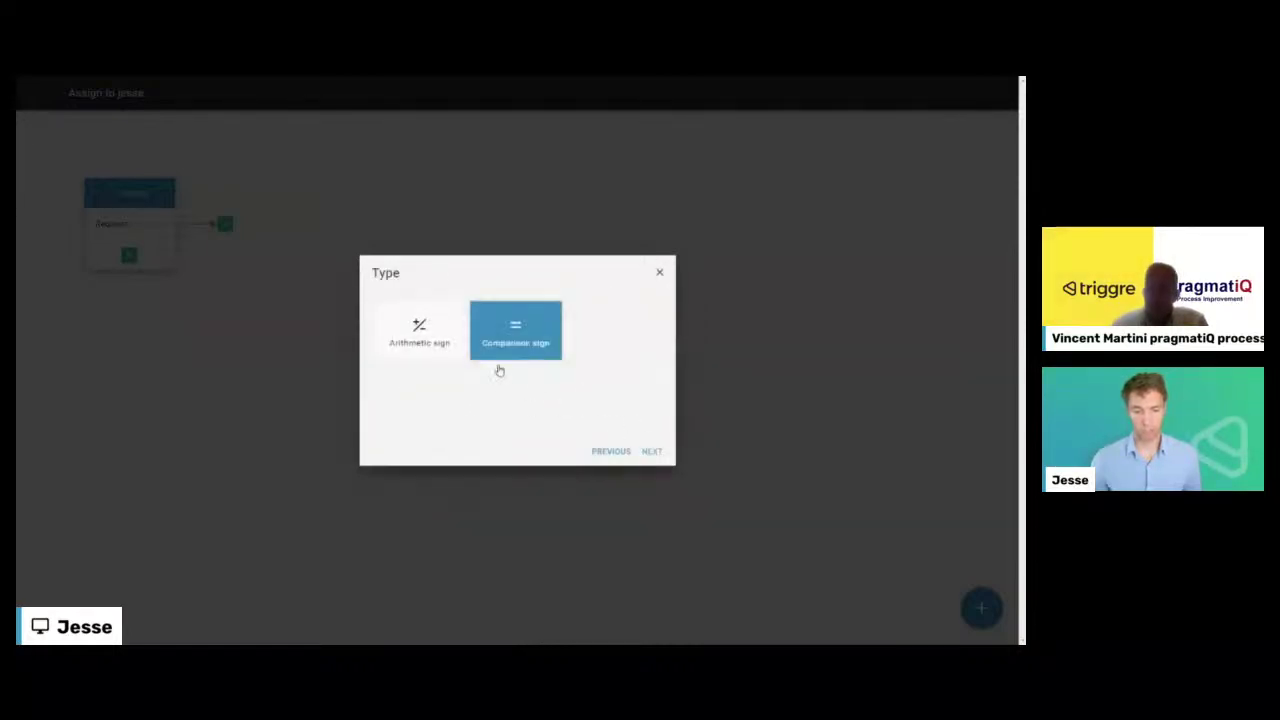
click(419, 330)
click(651, 451)
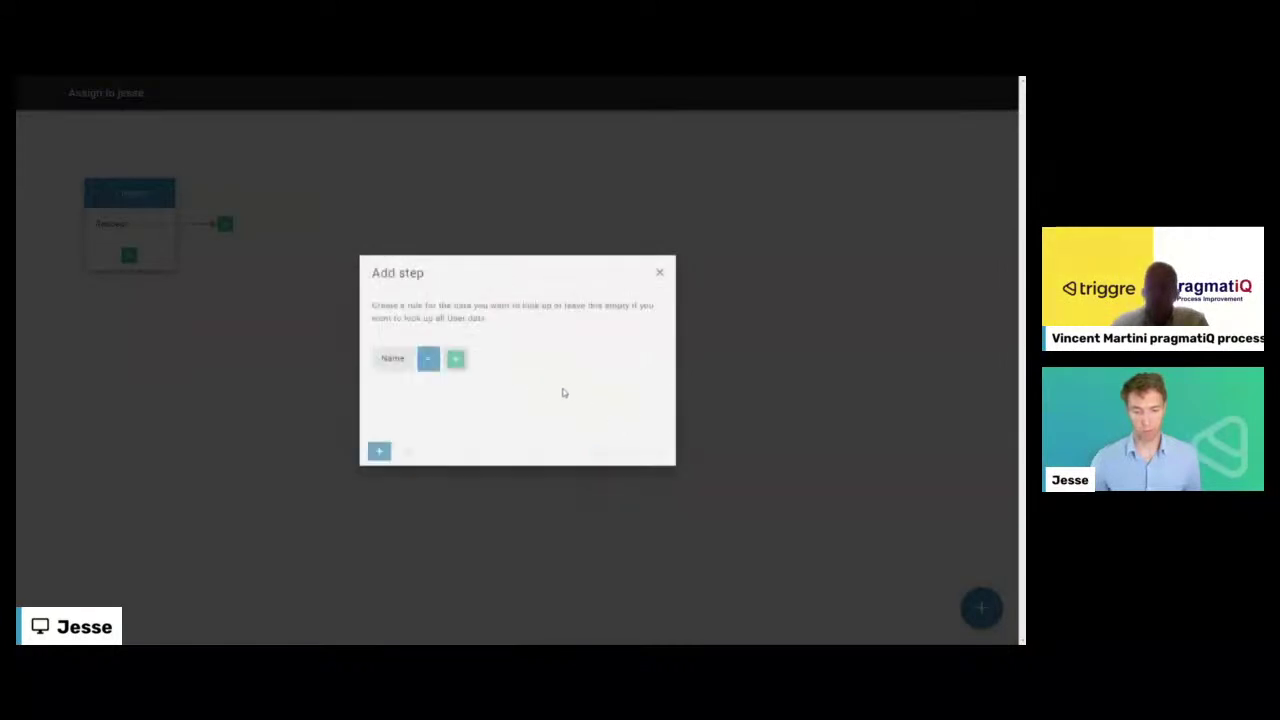
click(455, 358)
click(425, 340)
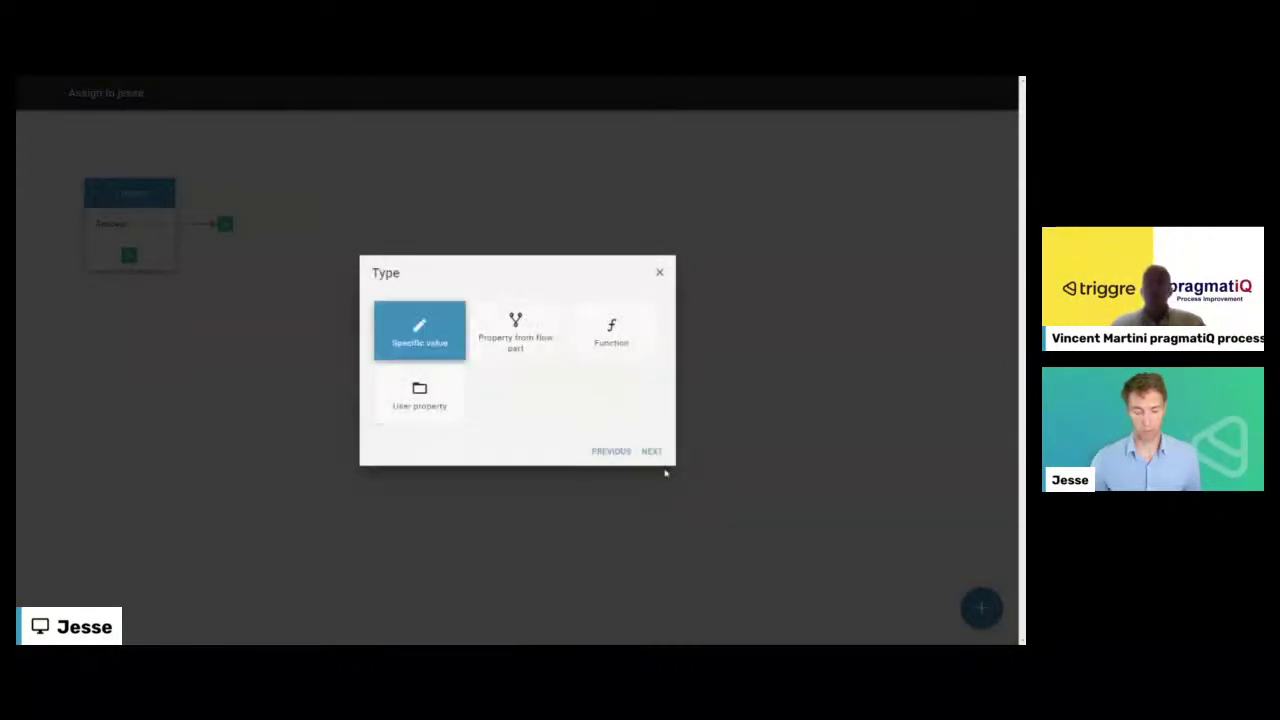
click(651, 451)
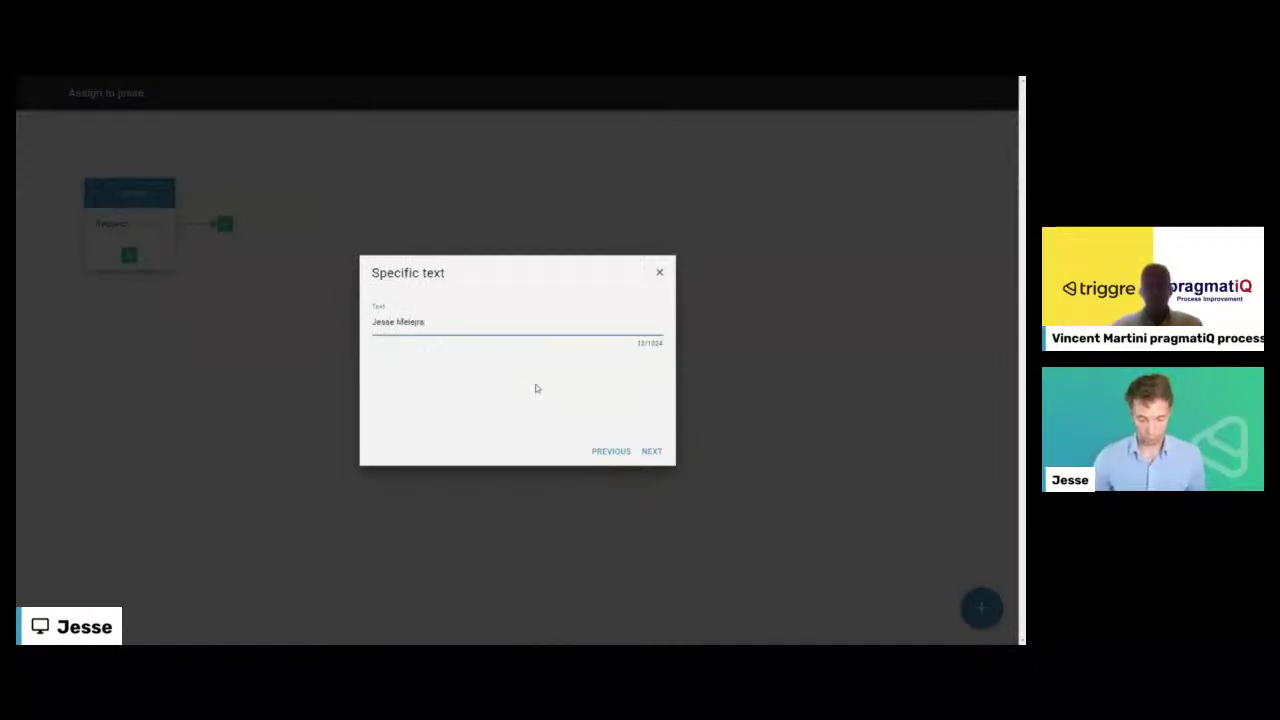
text(jers)
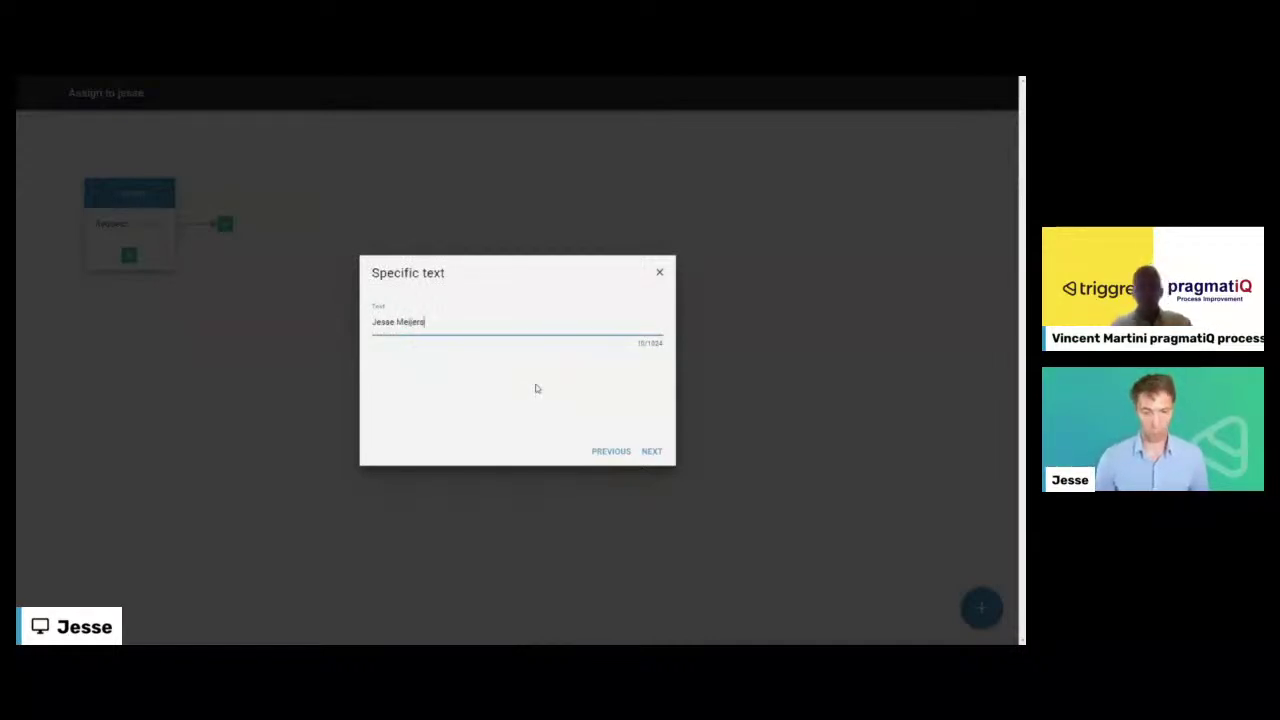
click(646, 453)
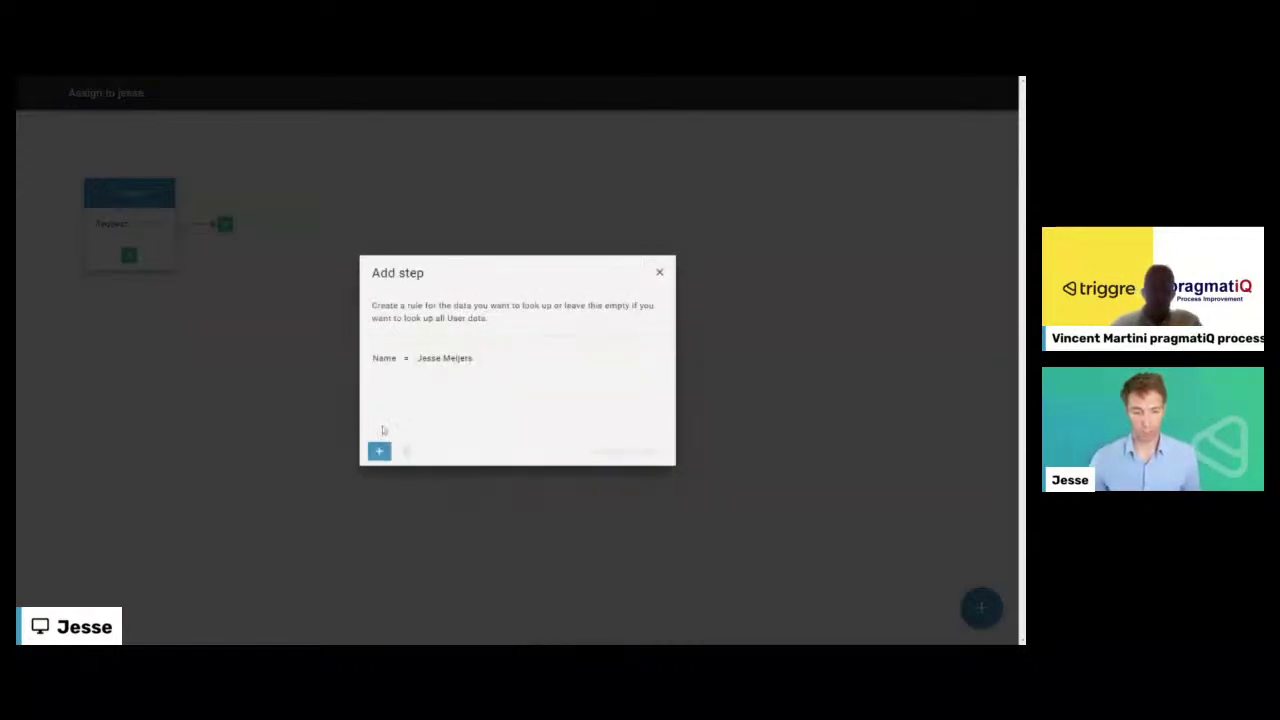
- Look up a single user, name the step after the team member, and nudge the node
click(649, 452)
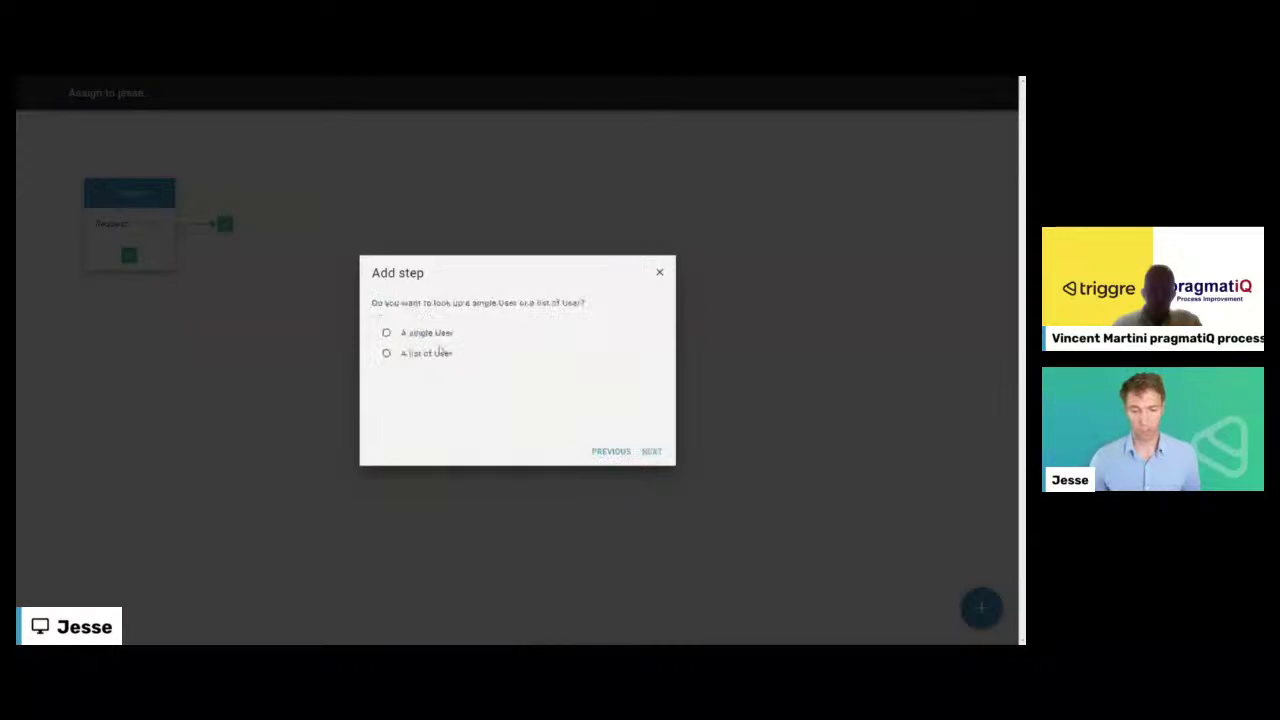
click(651, 451)
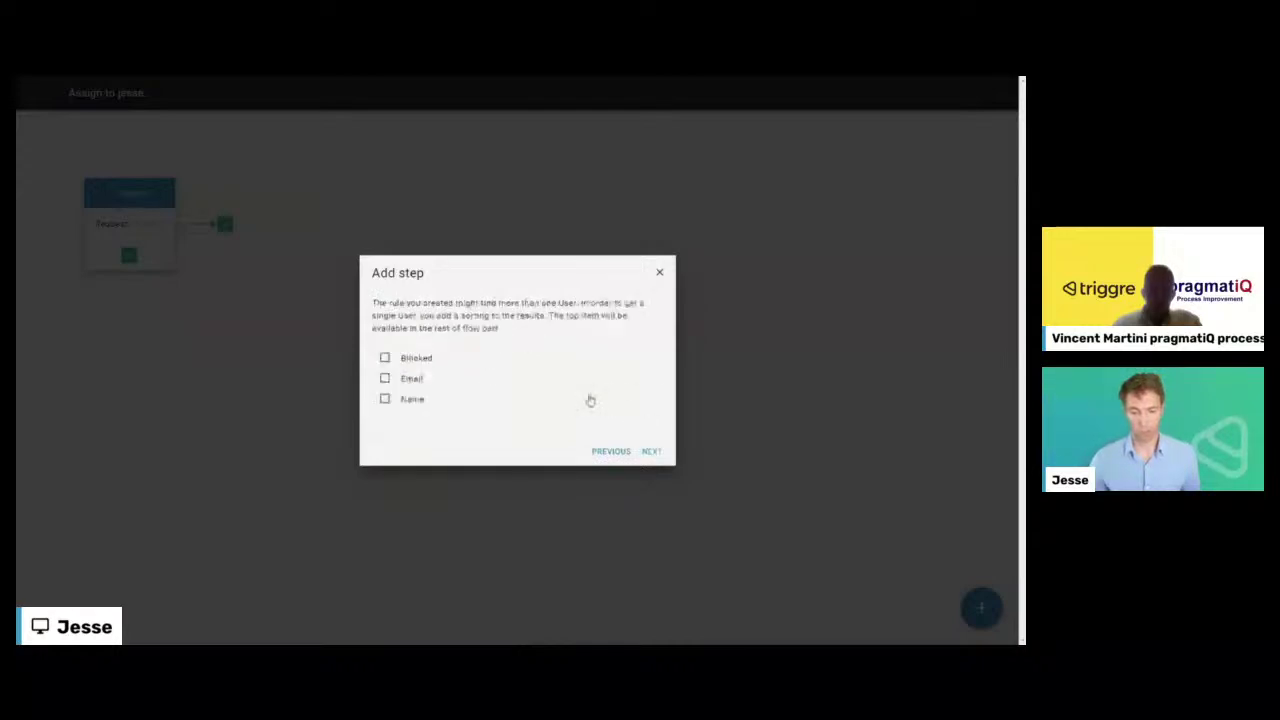
click(651, 451)
text(Jesse)
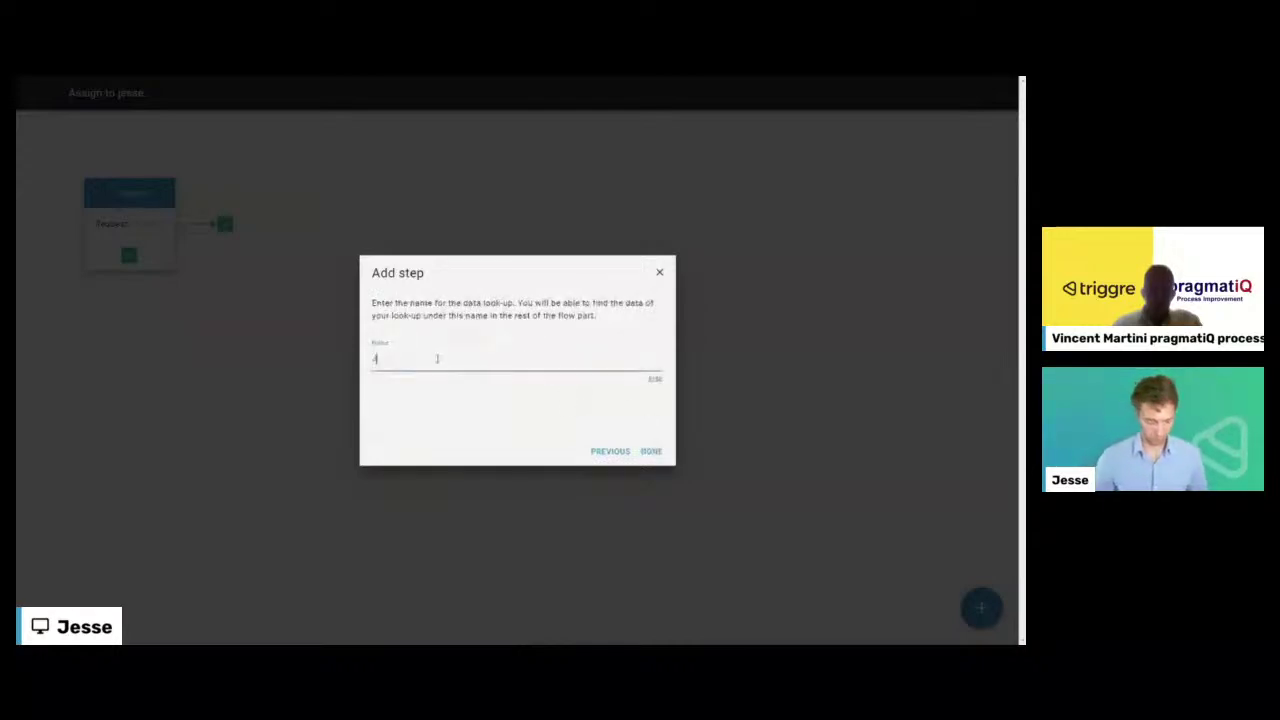
click(657, 455)
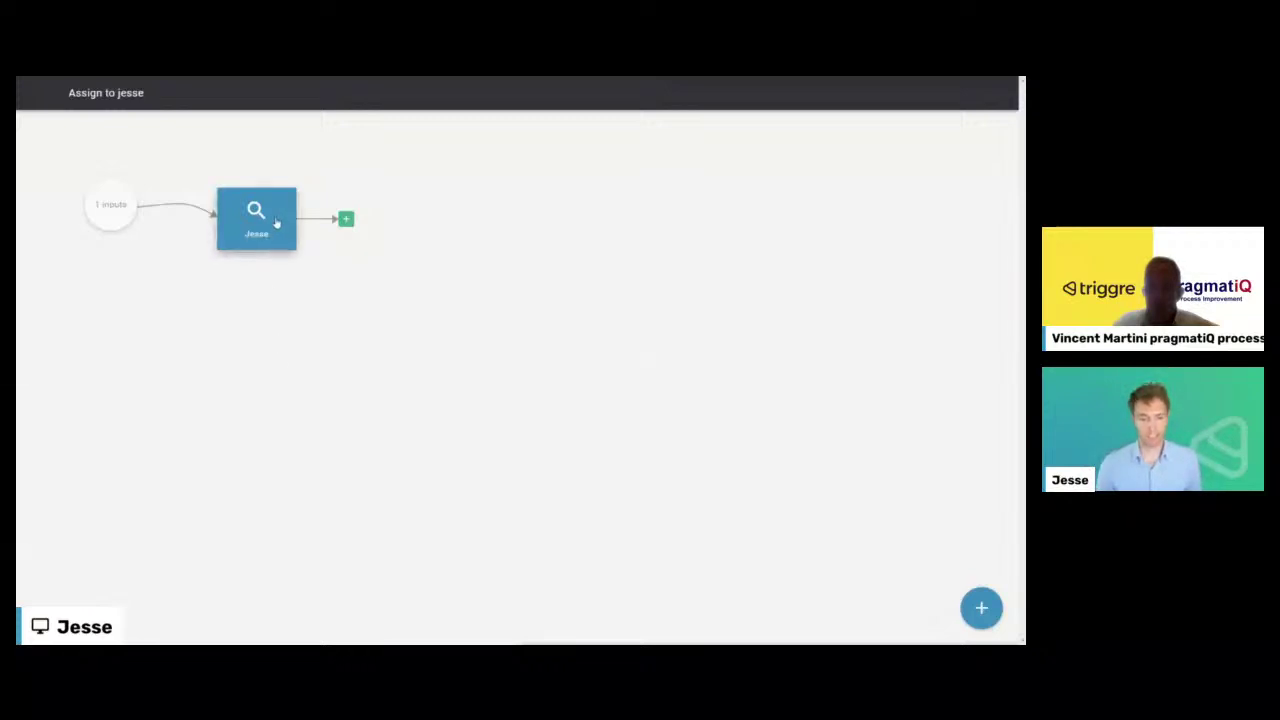
mouse_move(263, 220)
mouse_down()
mouse_move(278, 230)
mouse_move(258, 228)
mouse_move(248, 207)
mouse_up()
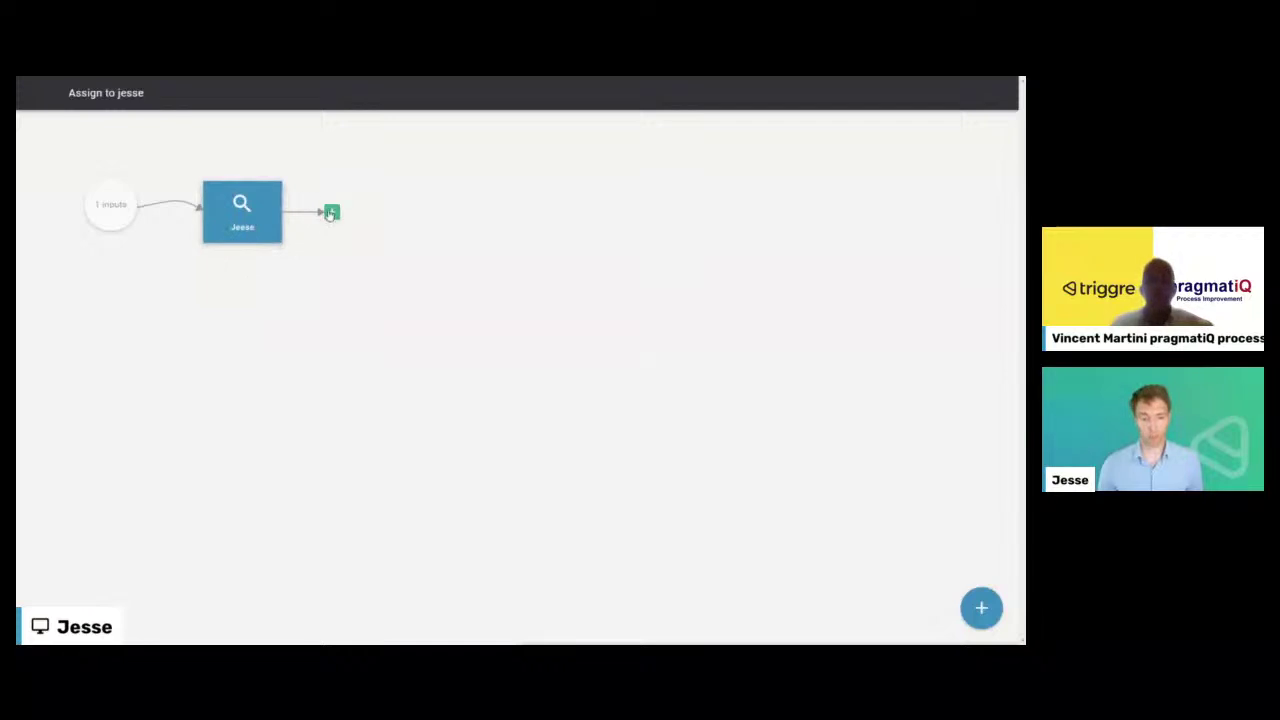
- Add an Edit data step that edits the incoming Request input
click(331, 211)
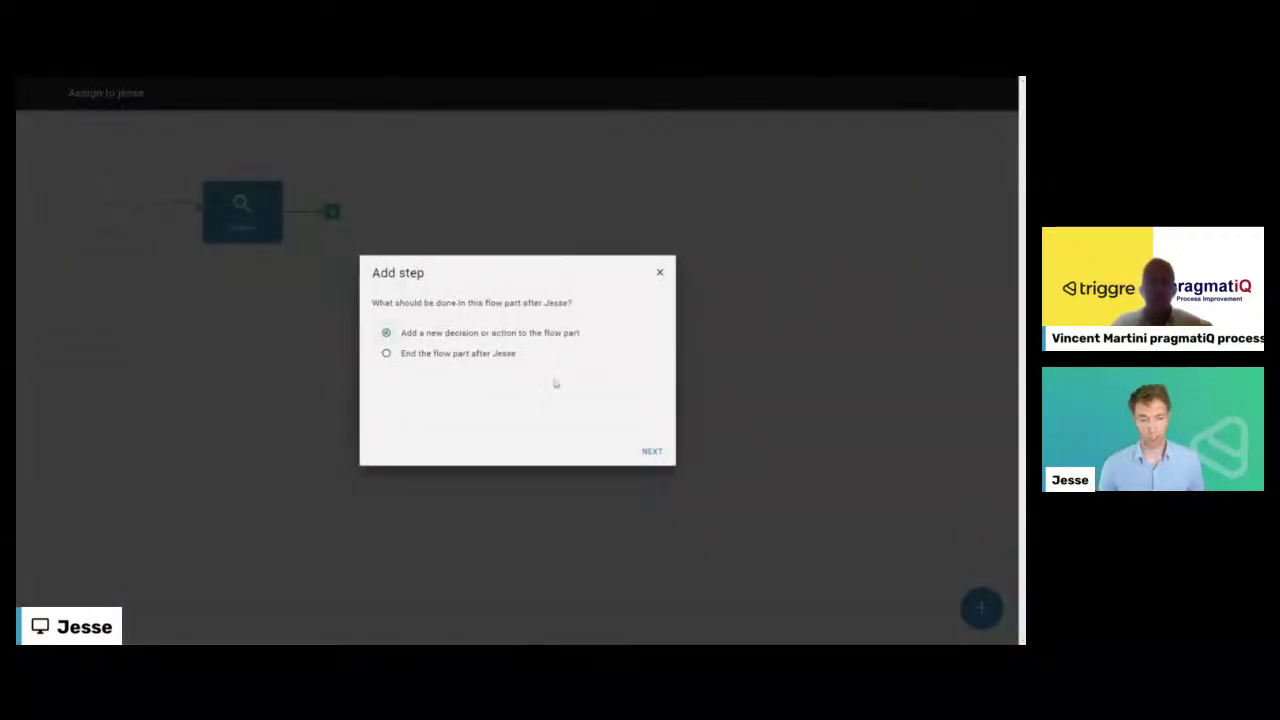
click(645, 446)
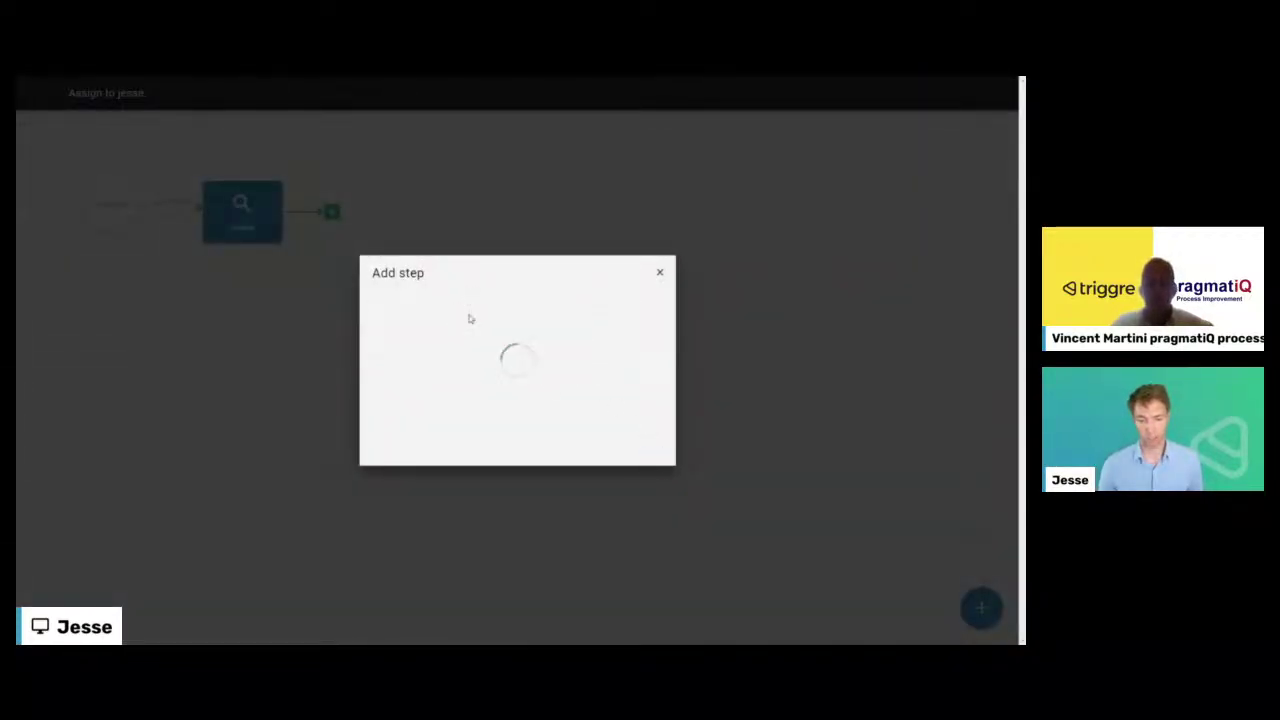
scroll(610, 372, down, 1)
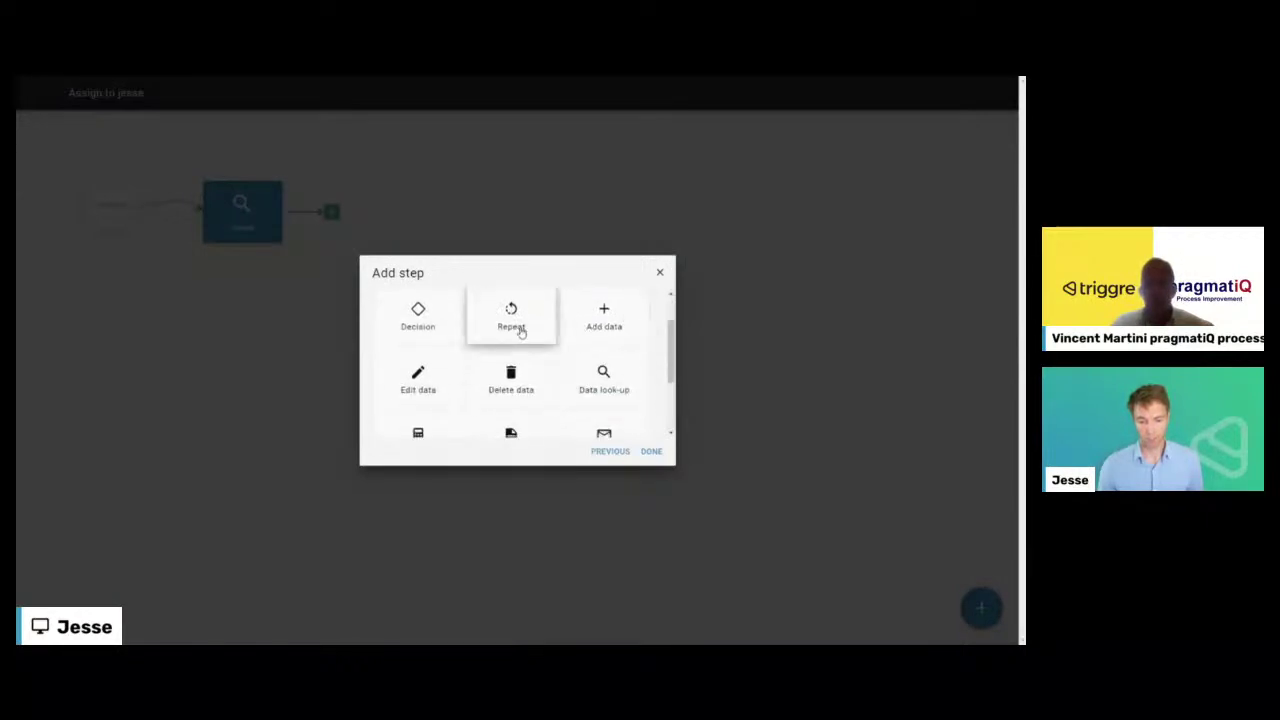
click(417, 385)
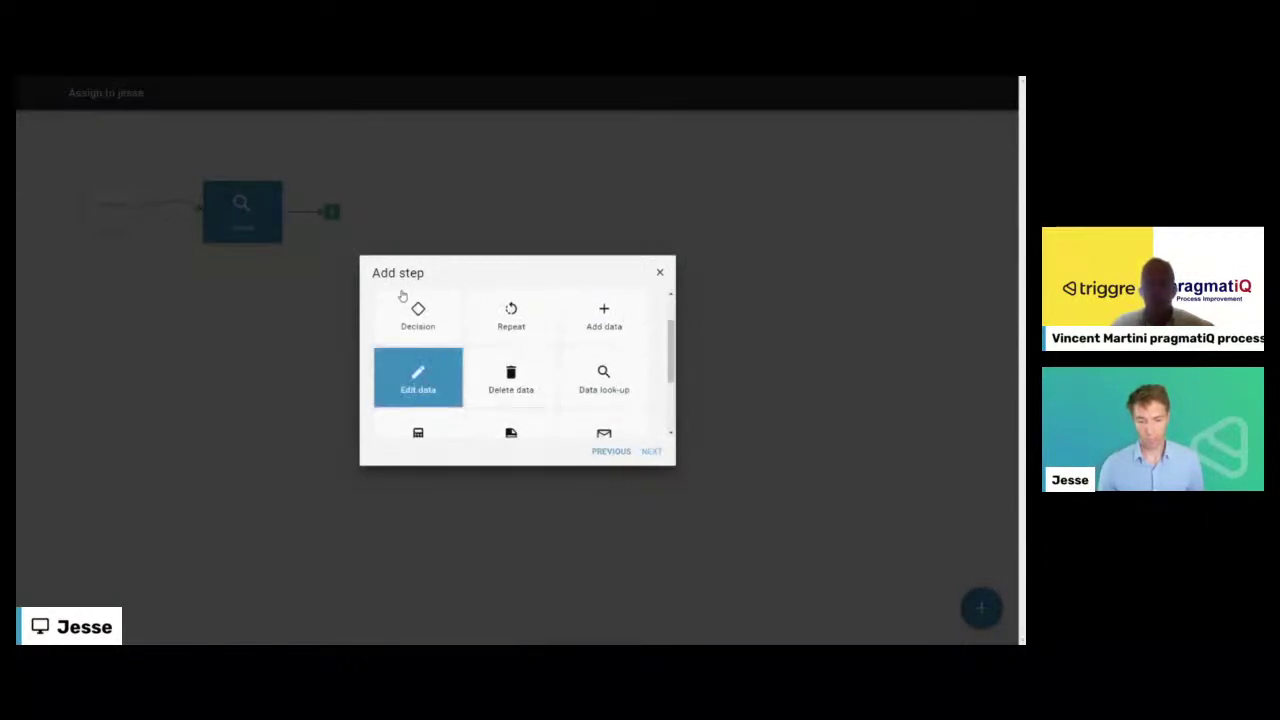
click(407, 353)
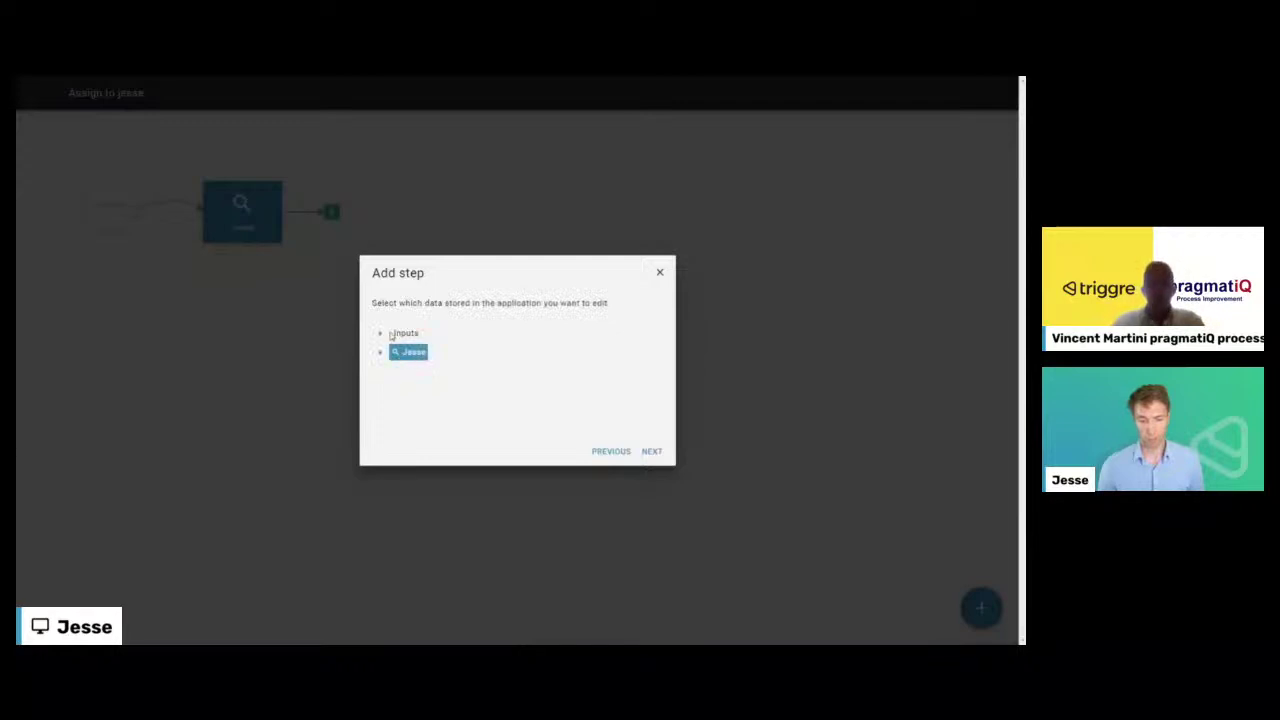
click(381, 334)
click(426, 356)
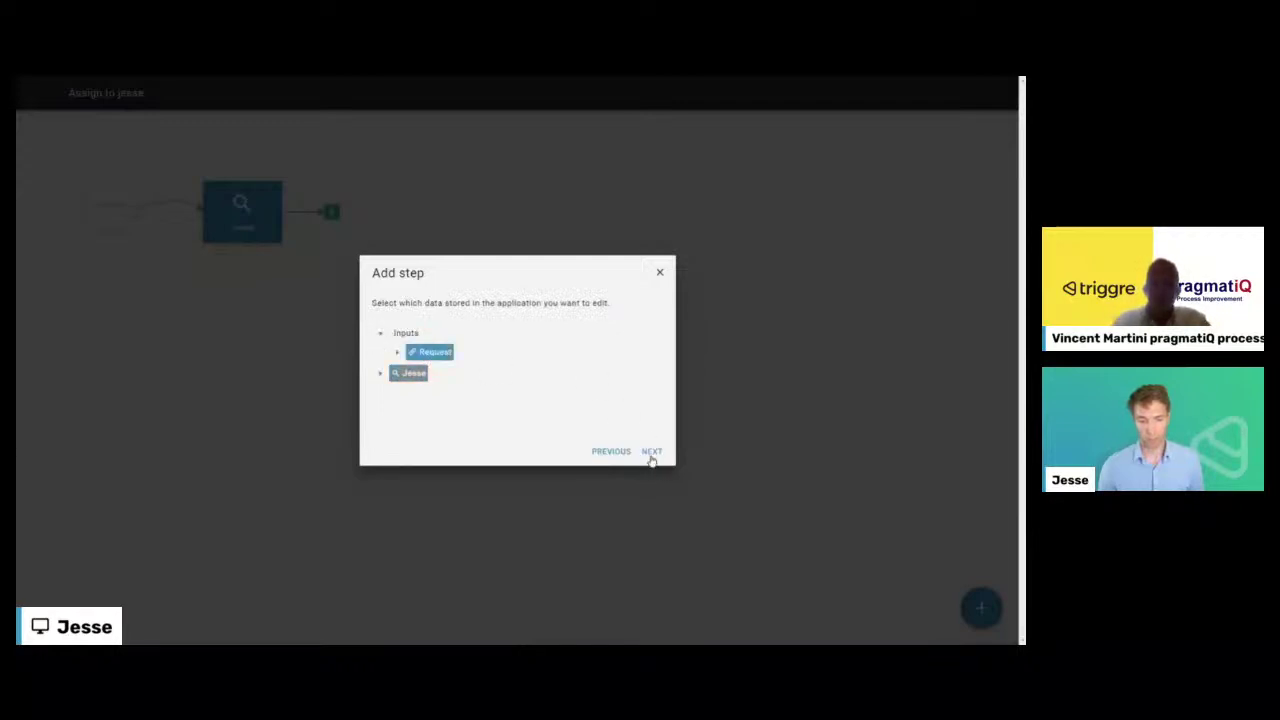
click(651, 455)
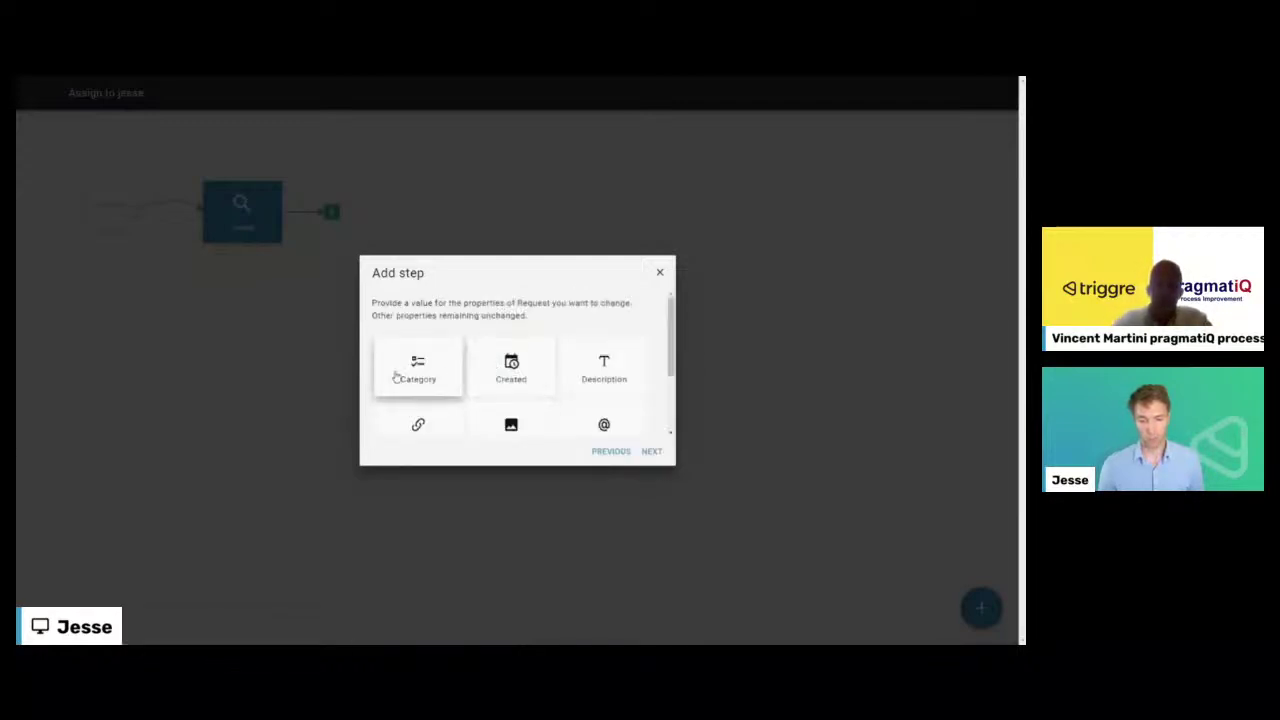
- Set Handled by to the looked-up user and Status to In progress
scroll(505, 380, down, 1)
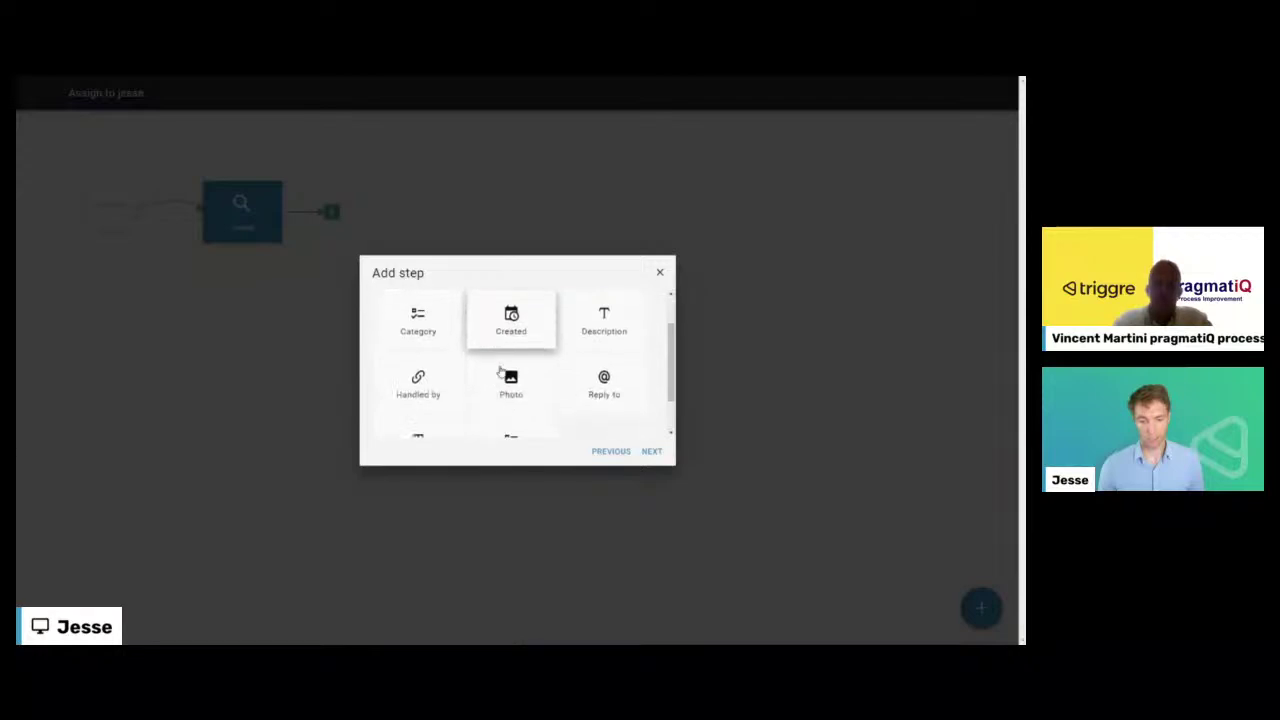
click(428, 372)
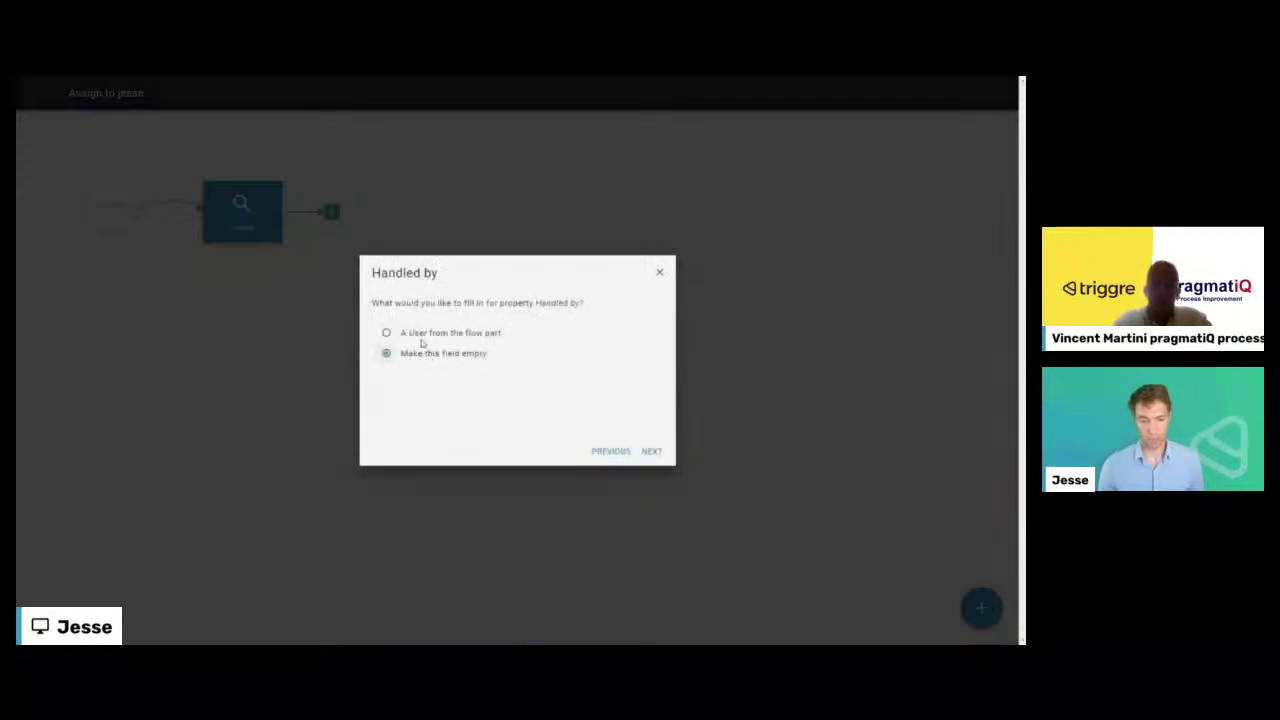
click(648, 451)
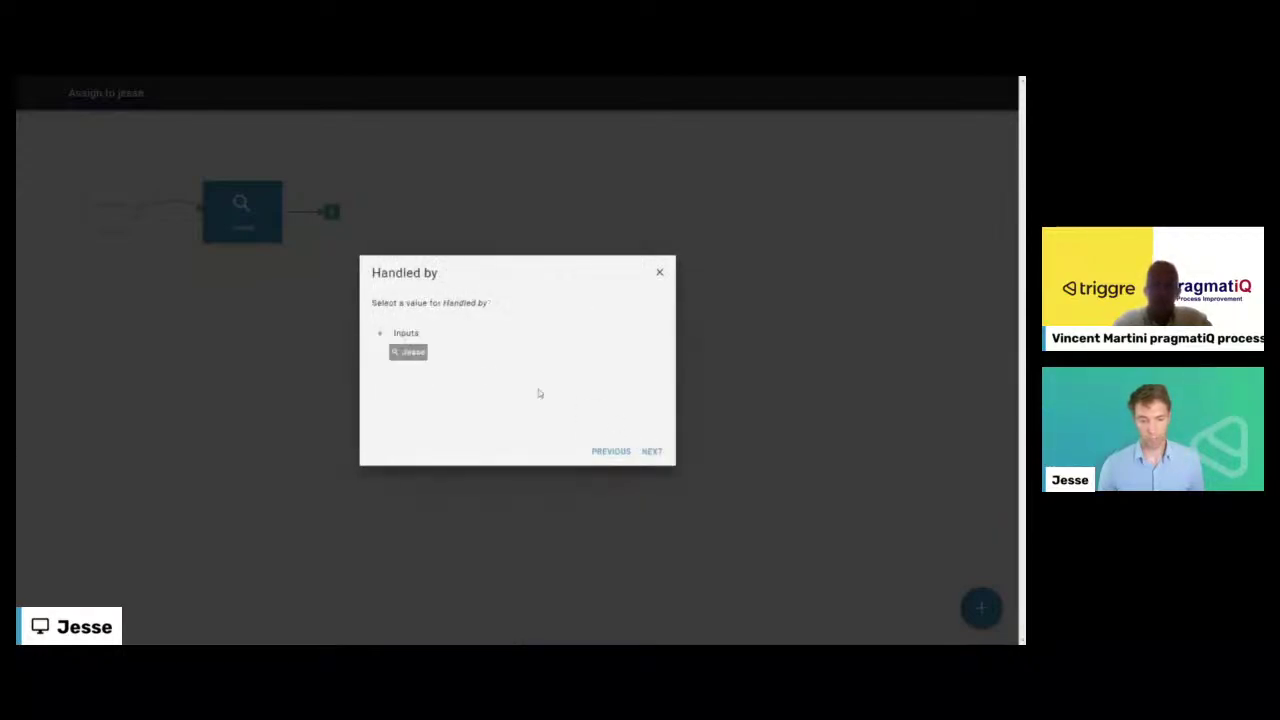
click(406, 352)
click(640, 453)
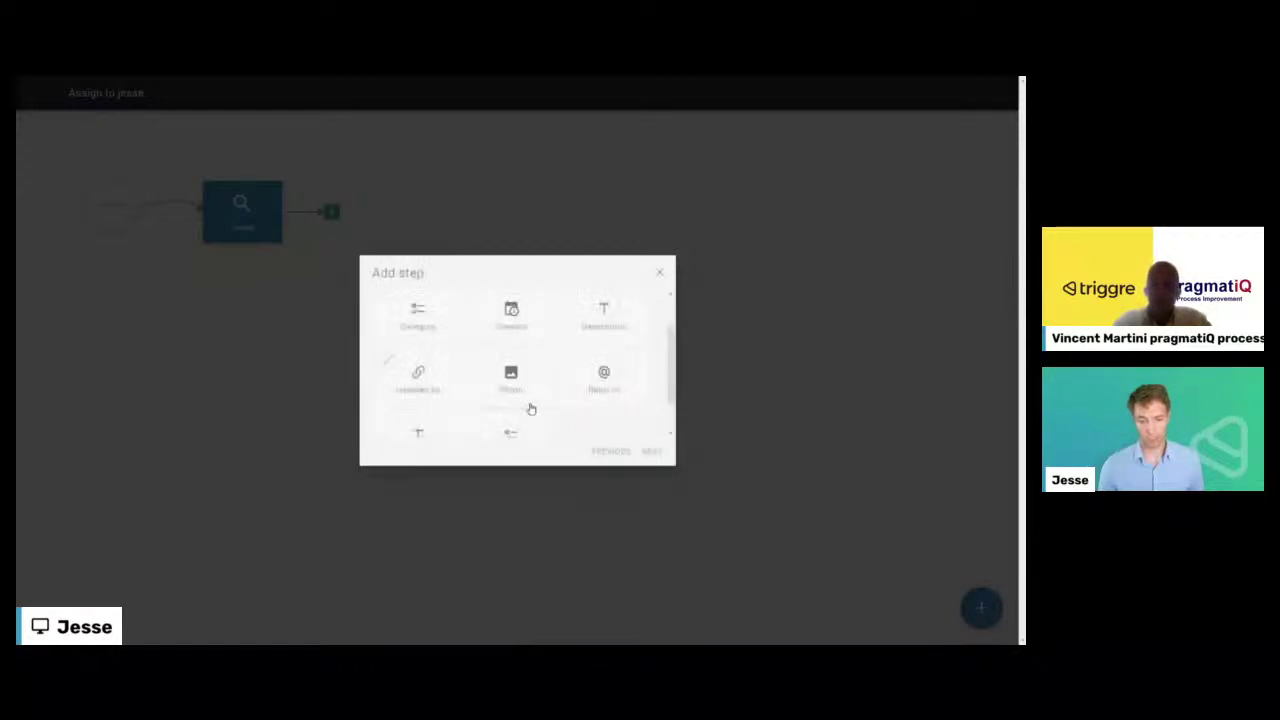
scroll(511, 425, down, 1)
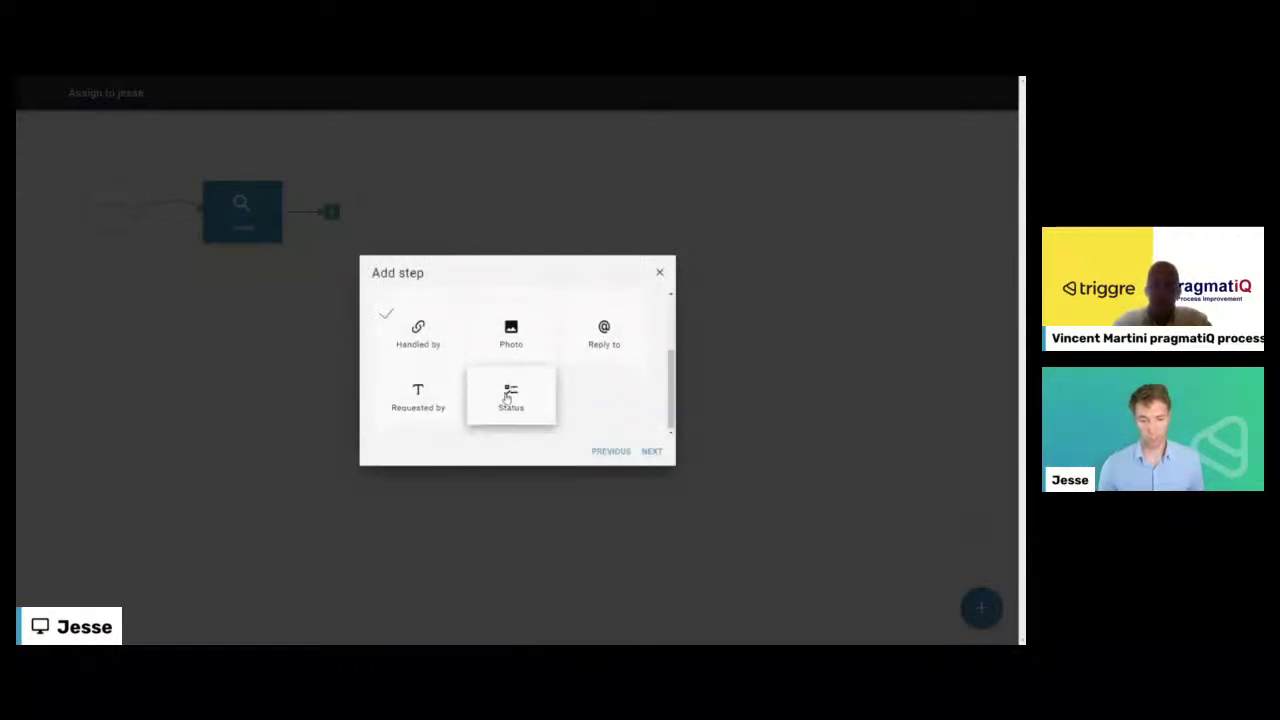
click(507, 398)
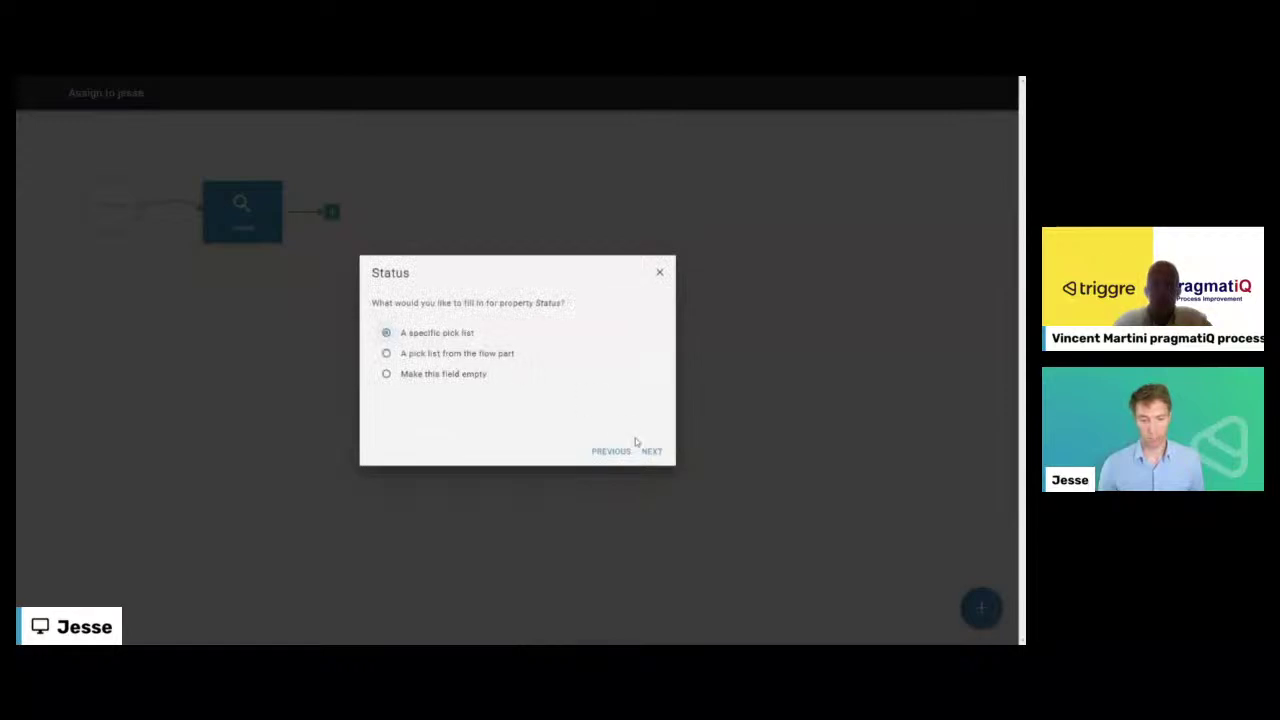
click(650, 452)
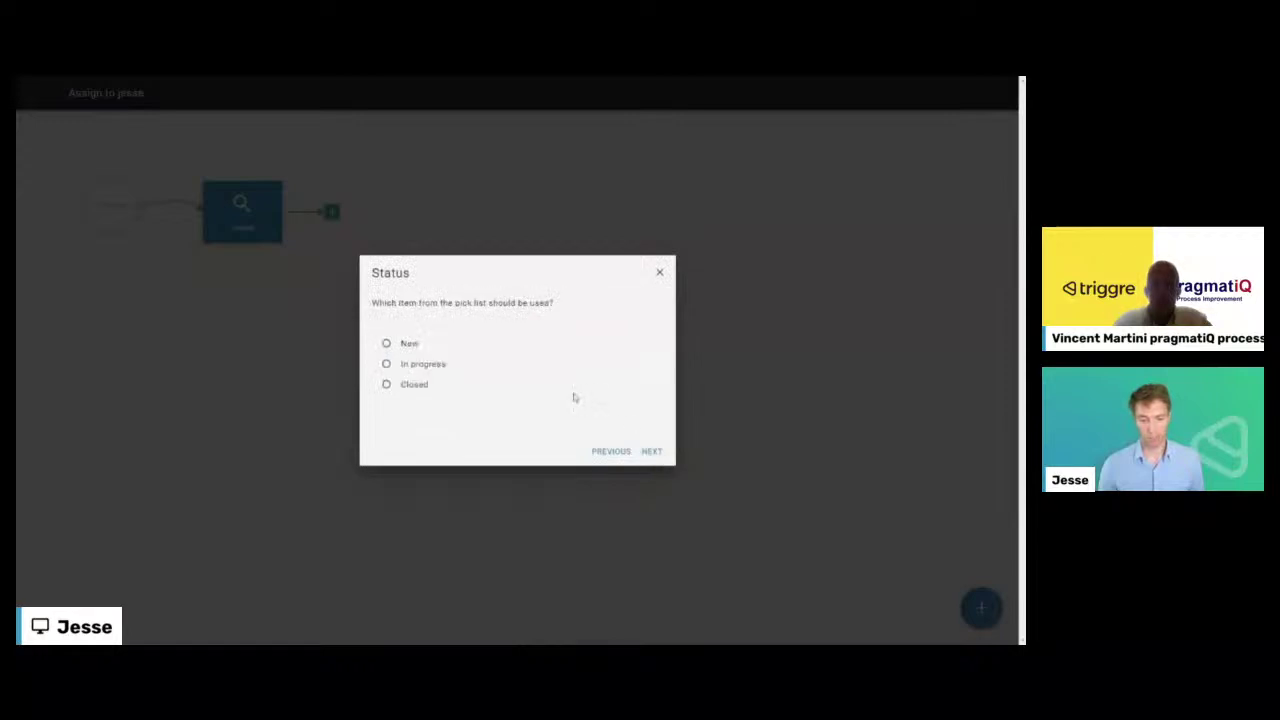
click(667, 456)
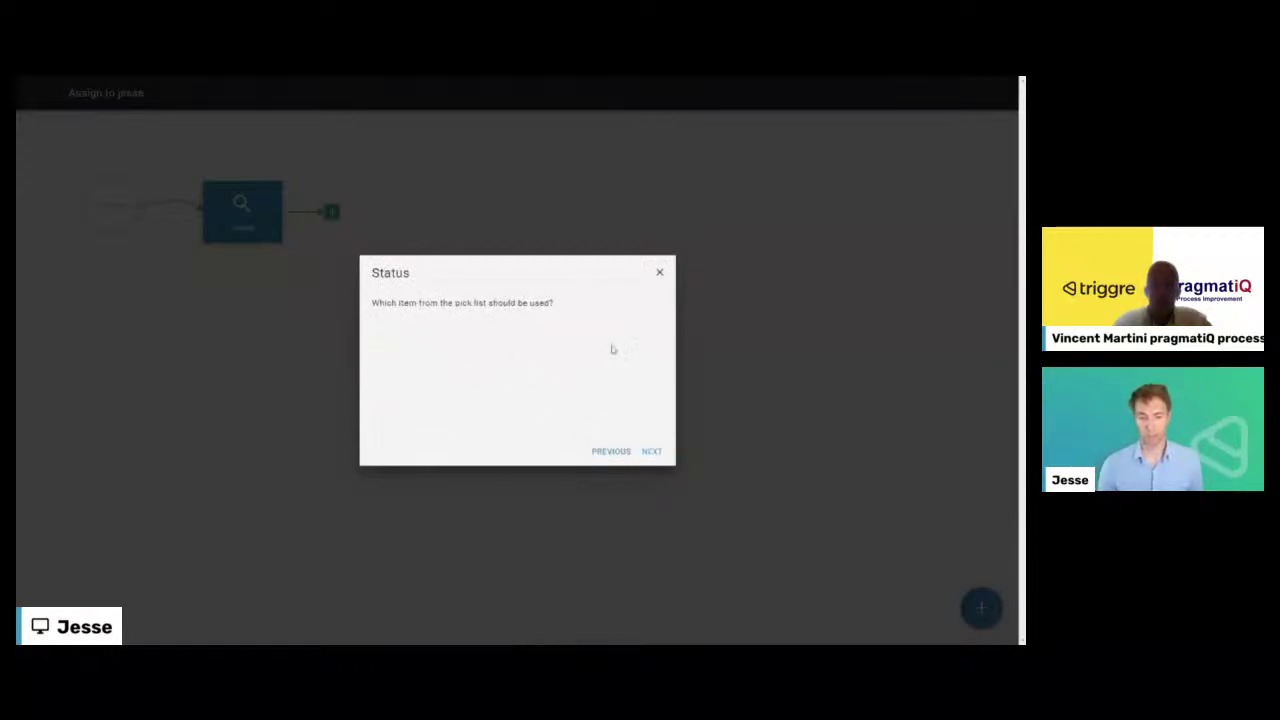
click(652, 453)
- Name the edit step for the assignment, end the flow part, and return to Design
click(500, 360)
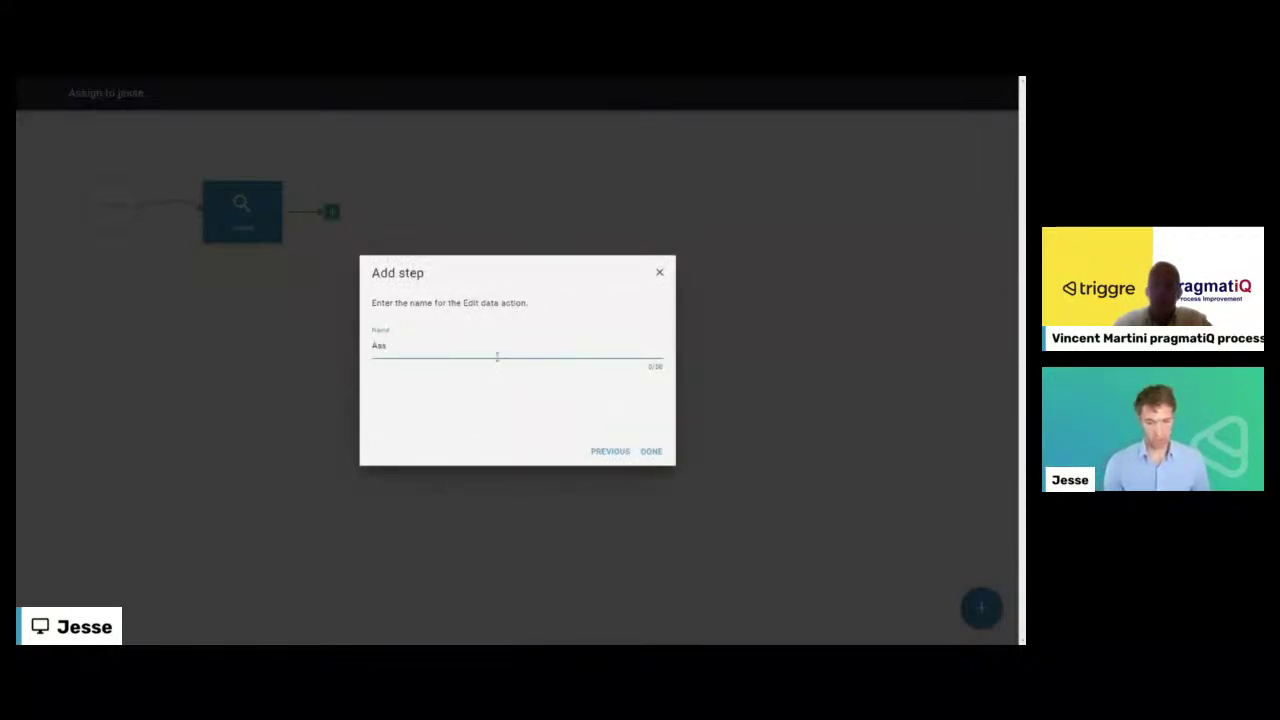
text(Assign to Jesse)
key(Return)
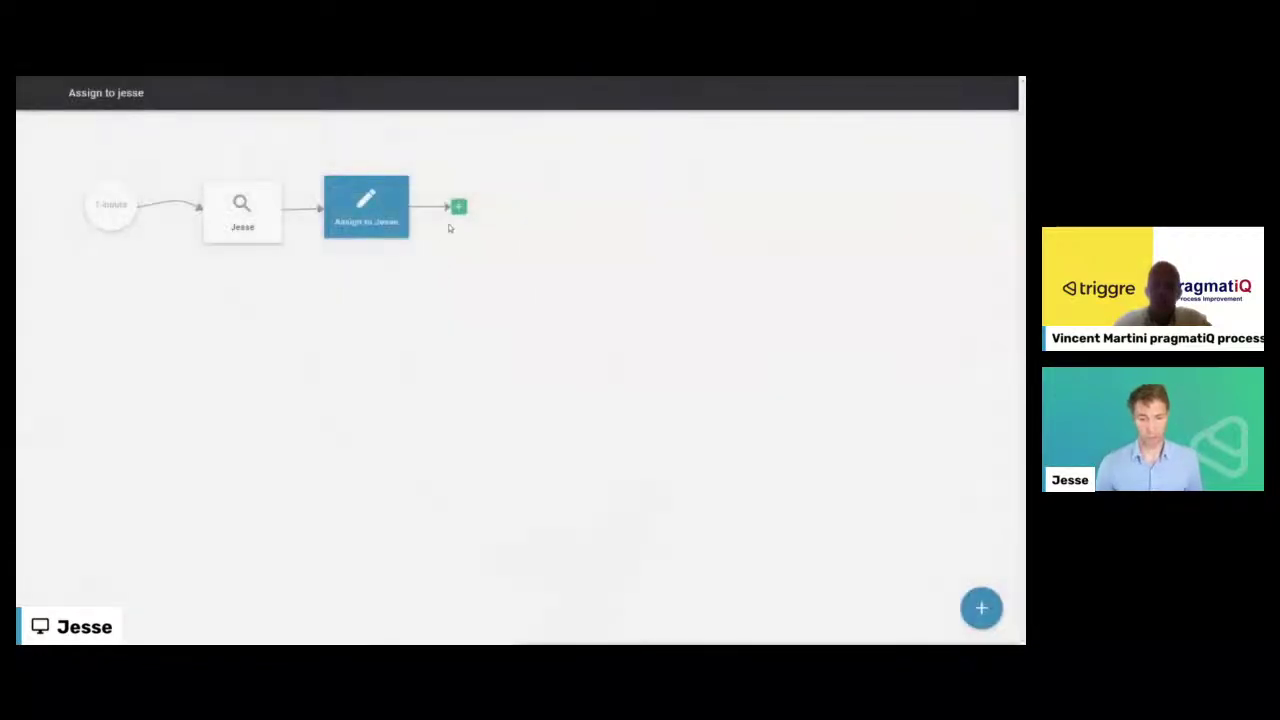
click(457, 208)
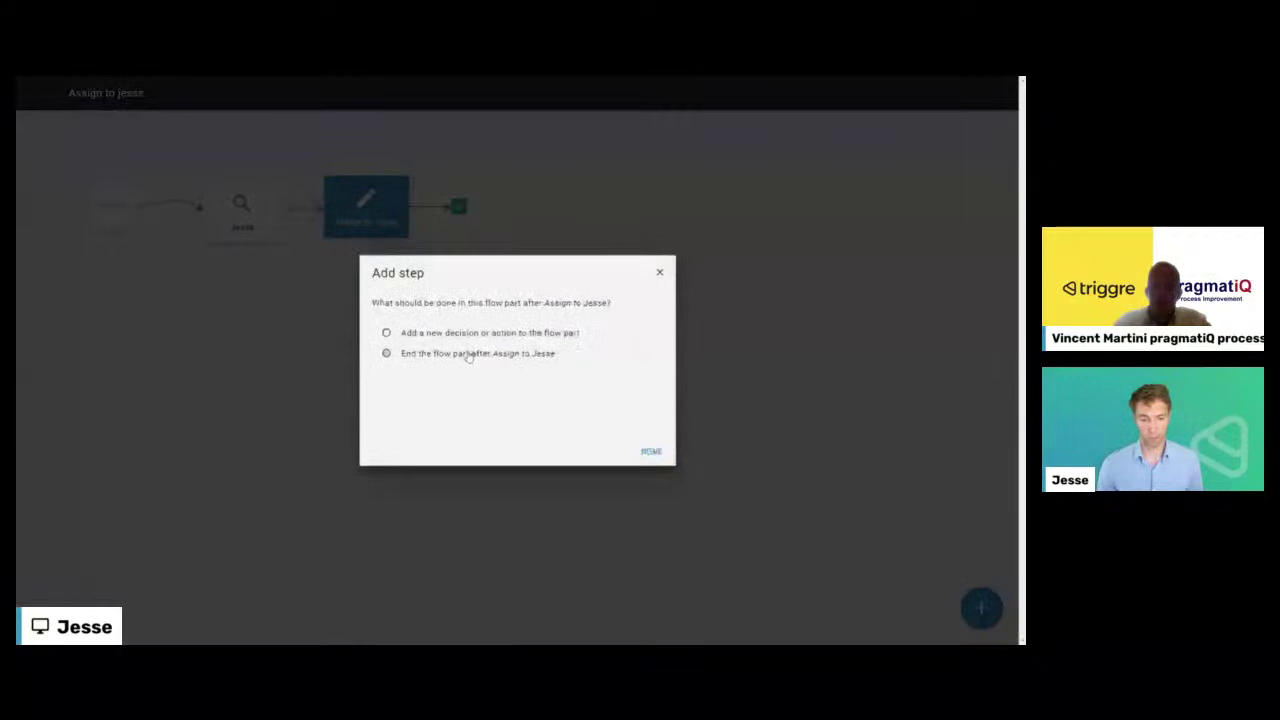
click(651, 451)
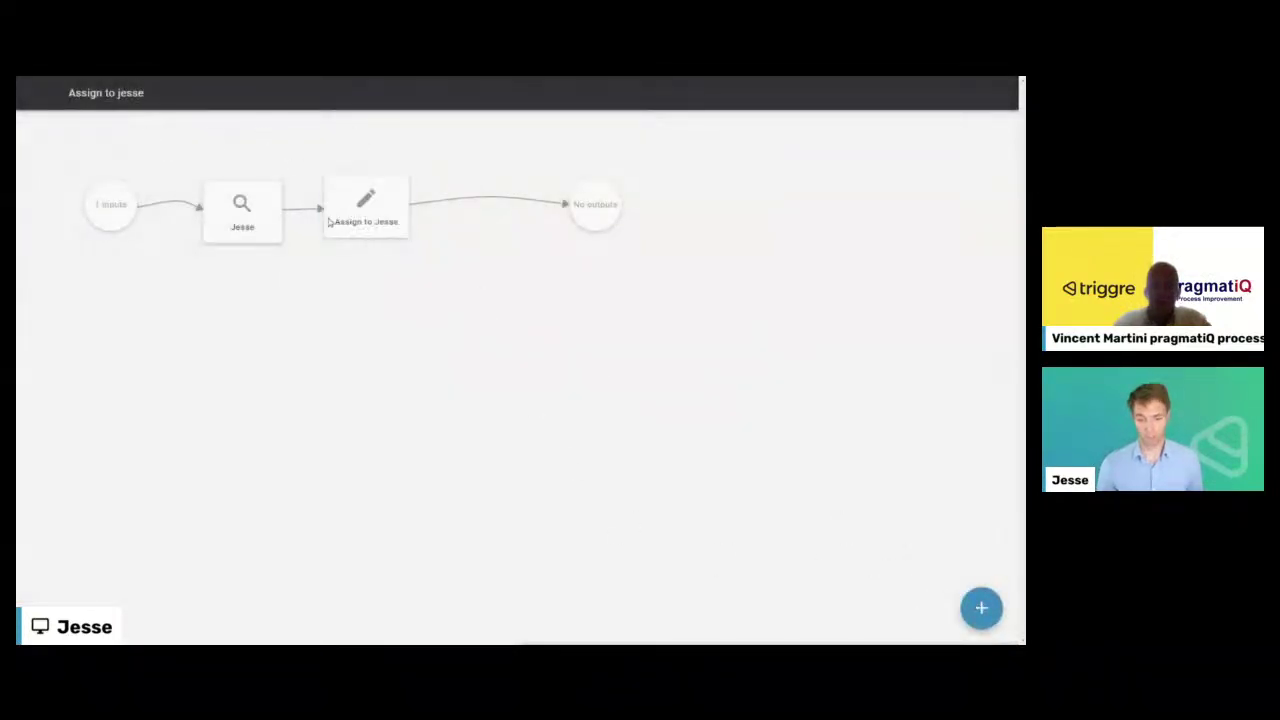
click(33, 94)
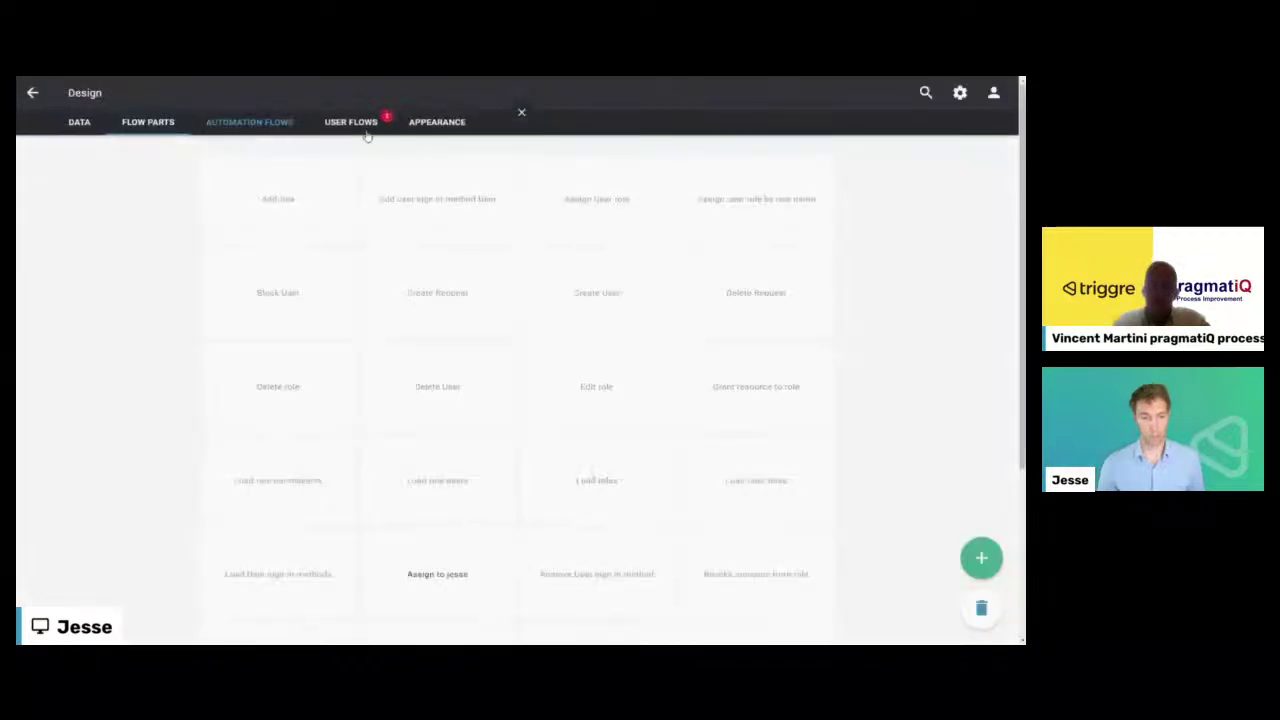
- Open the New request flow and add a path for the IT outcome of Which category
click(351, 121)
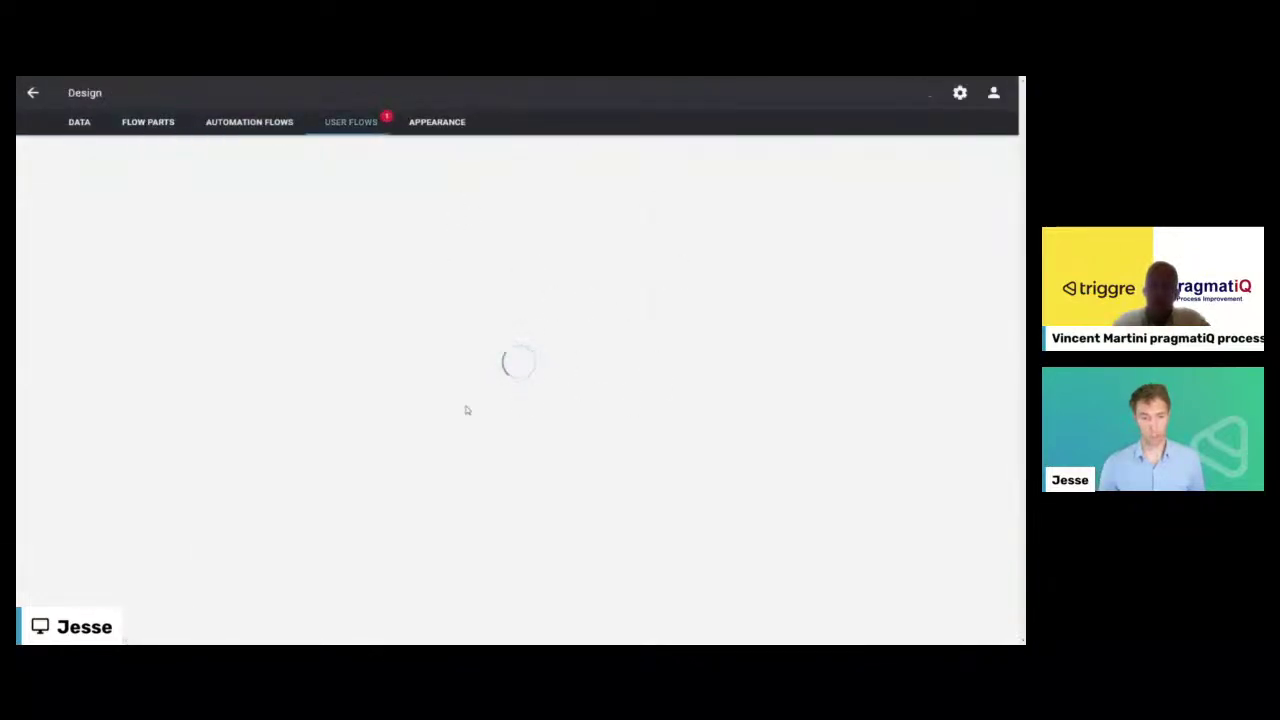
click(595, 197)
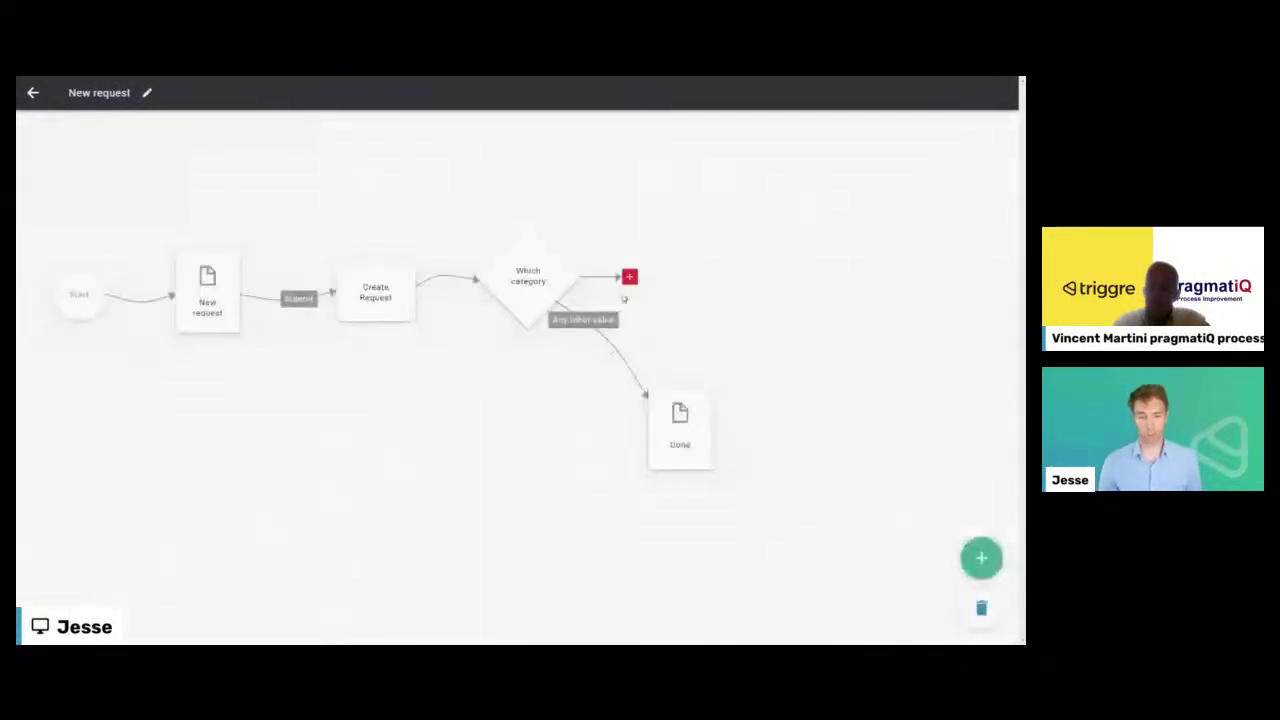
click(629, 277)
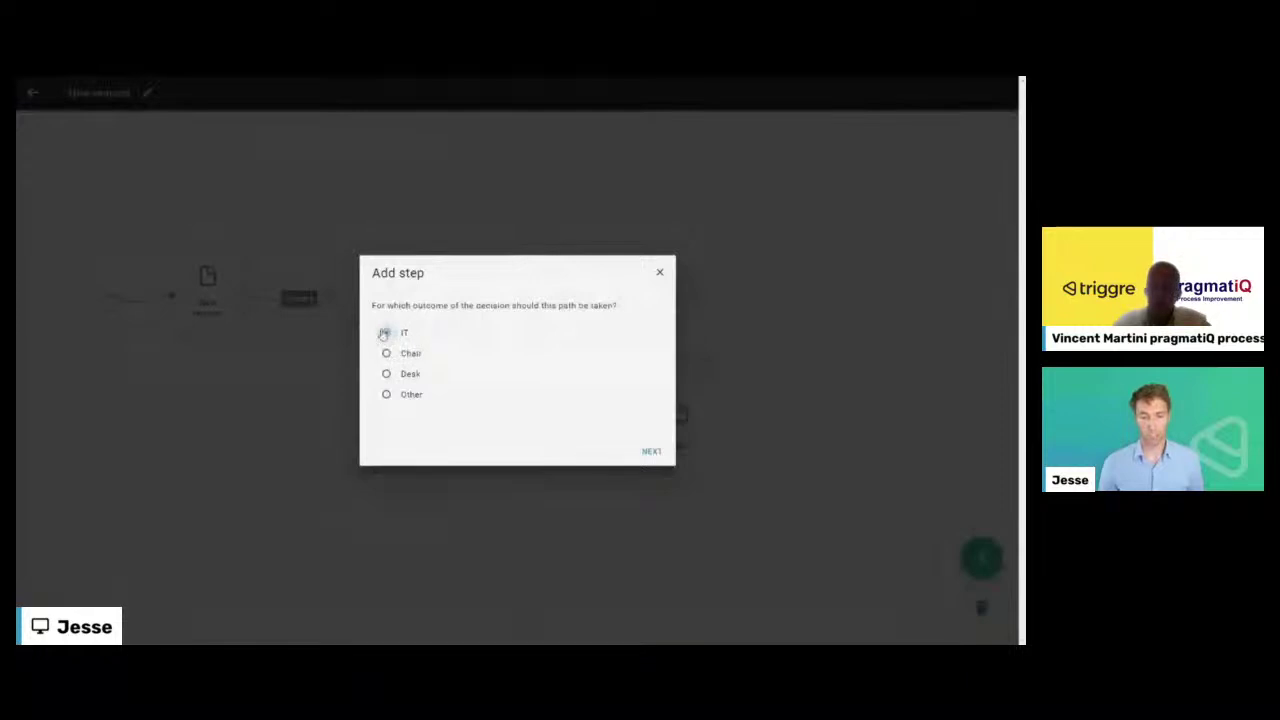
click(651, 452)
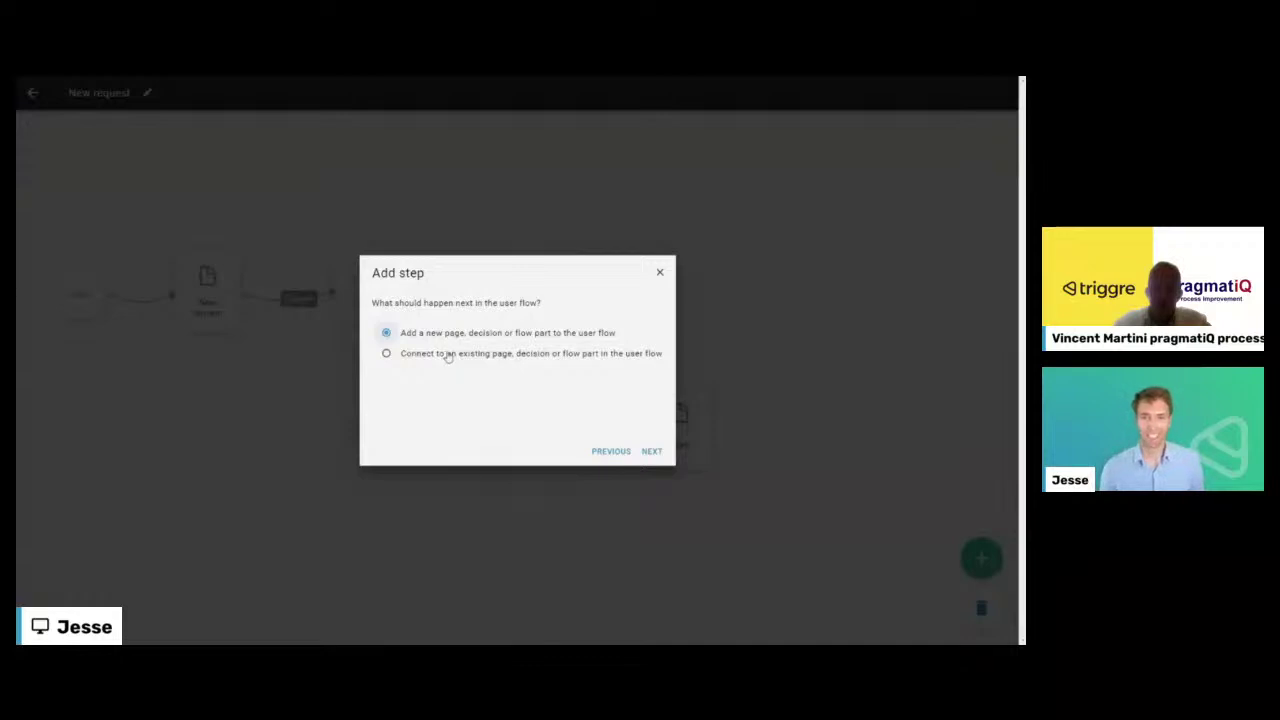
- Add the assignment flow part on that path, fed with Create Request's Request
click(443, 356)
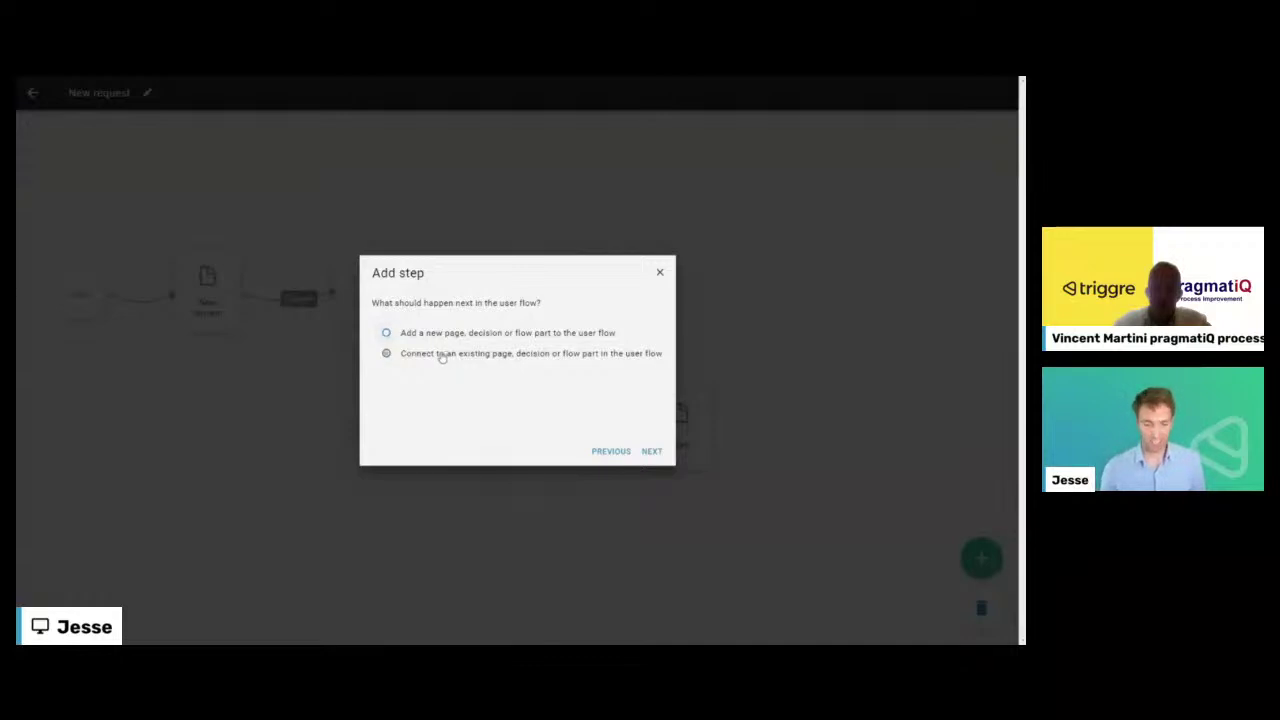
click(650, 452)
click(514, 366)
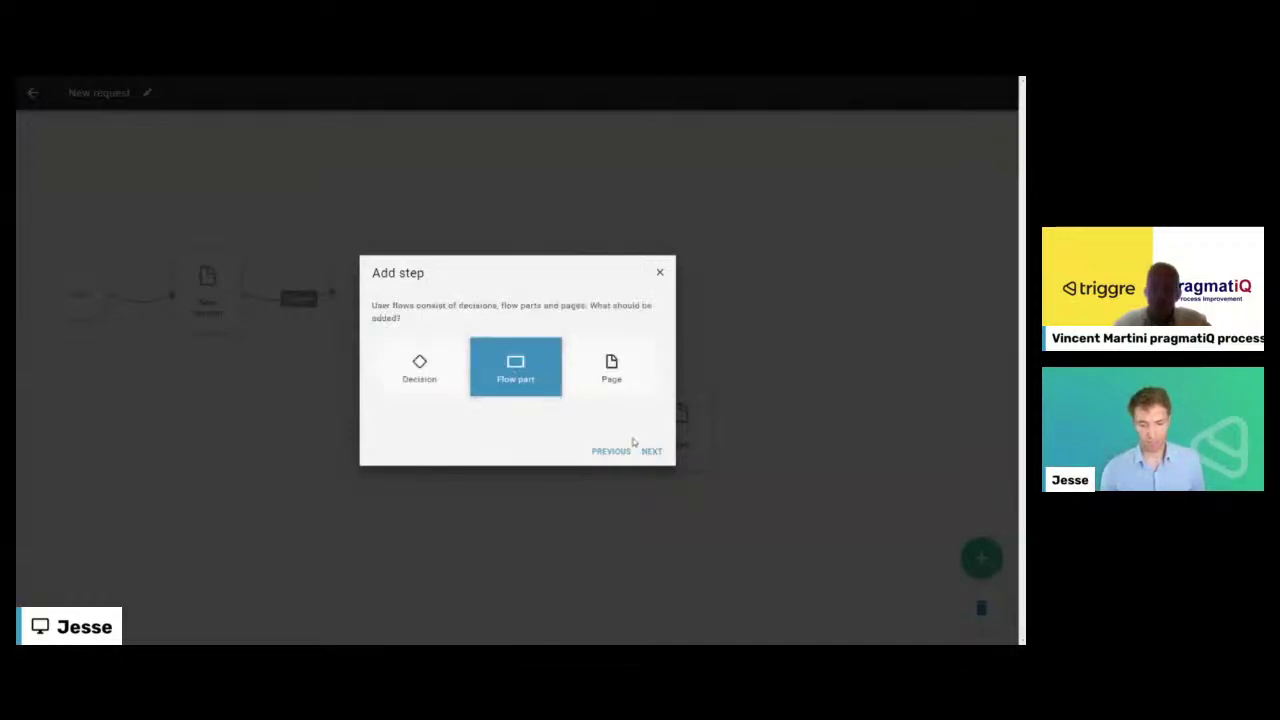
scroll(448, 366, down, 3)
scroll(440, 355, up, 3)
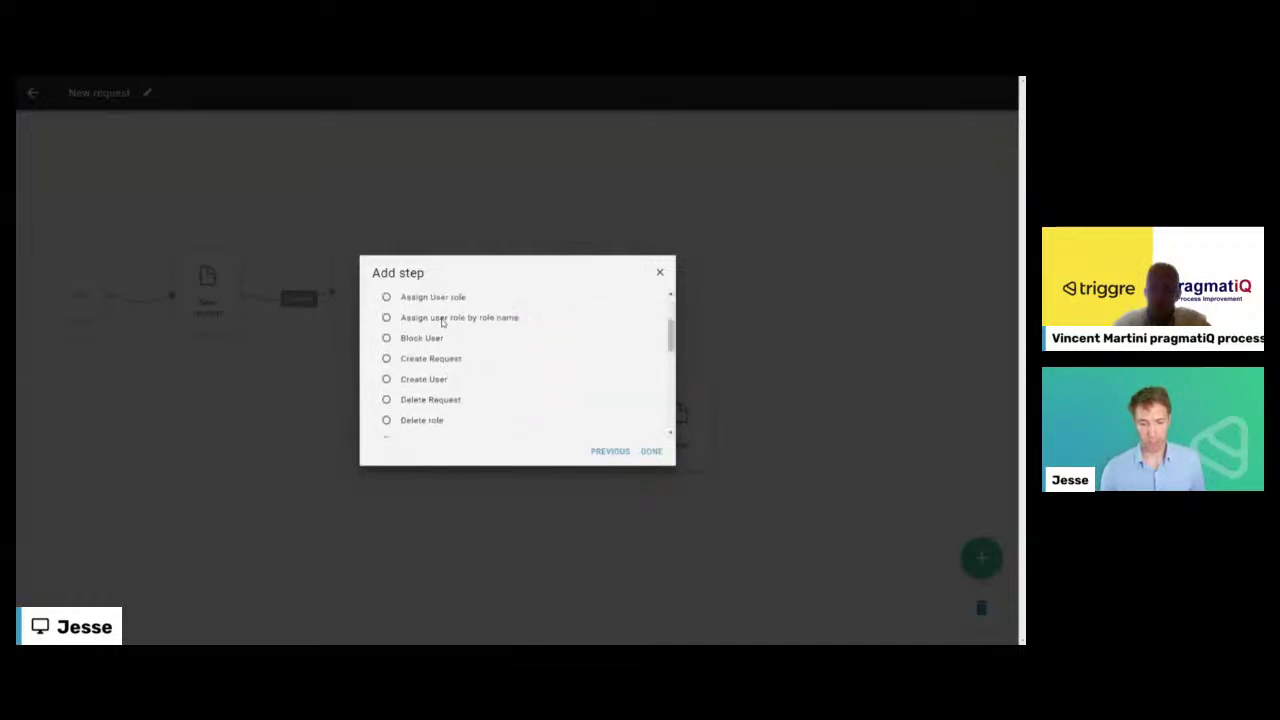
click(651, 451)
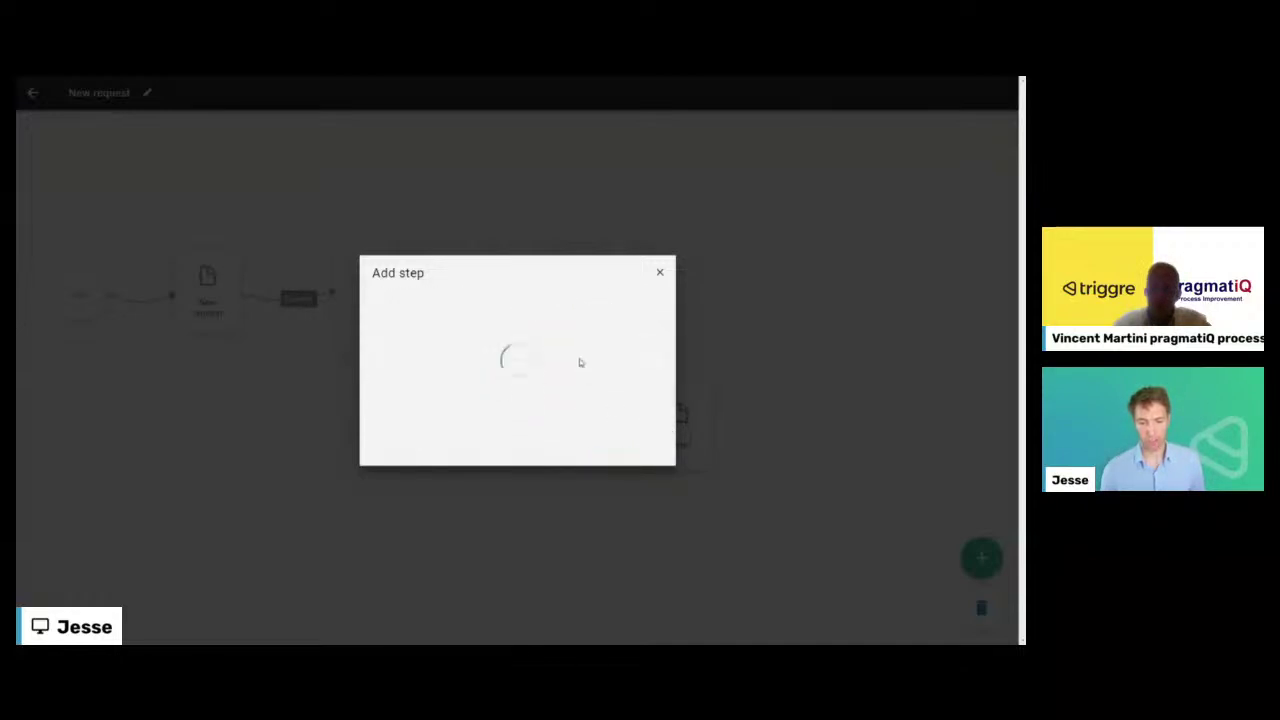
click(412, 374)
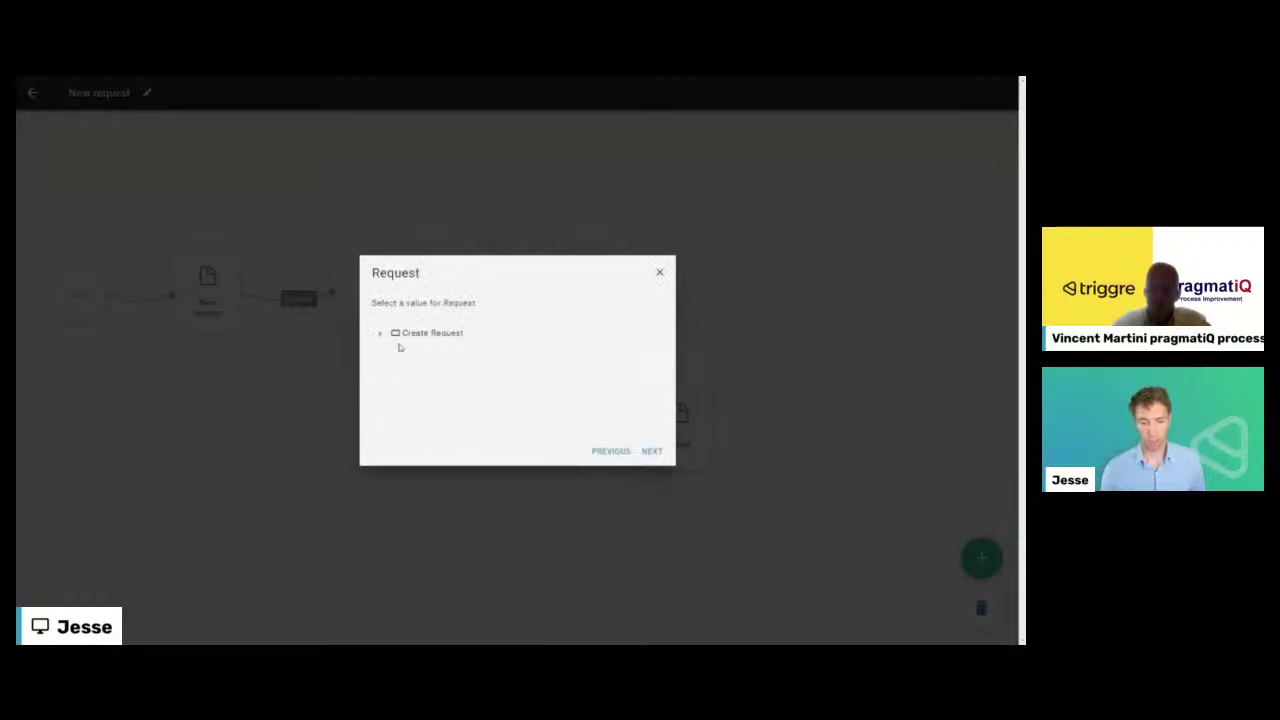
click(379, 333)
click(424, 356)
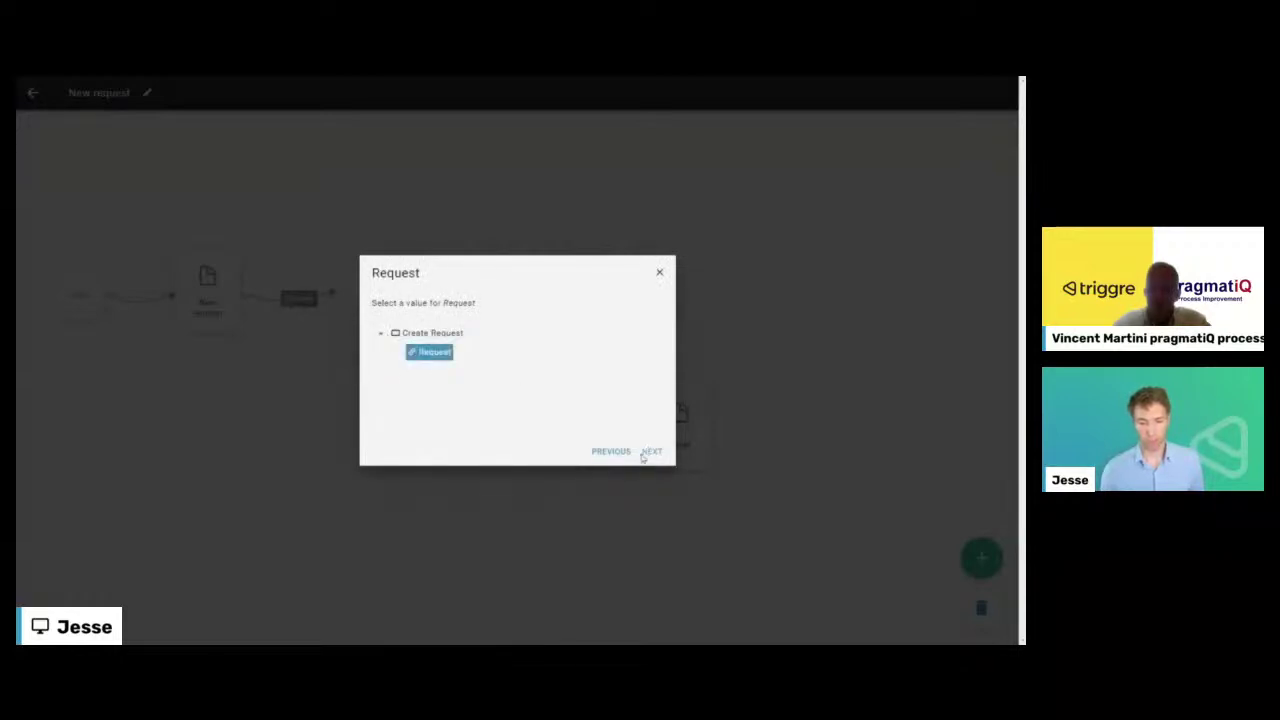
click(648, 452)
click(651, 452)
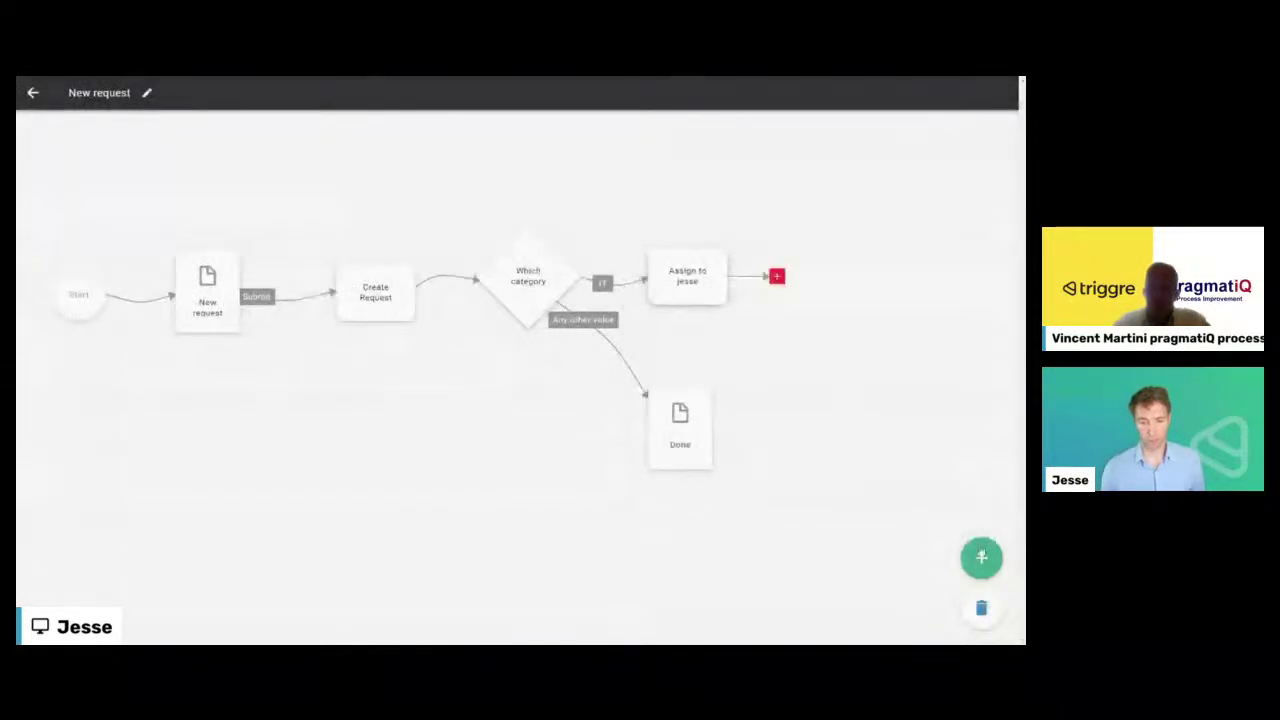
- Connect the assignment step to the existing Done page
click(981, 560)
click(712, 293)
click(777, 280)
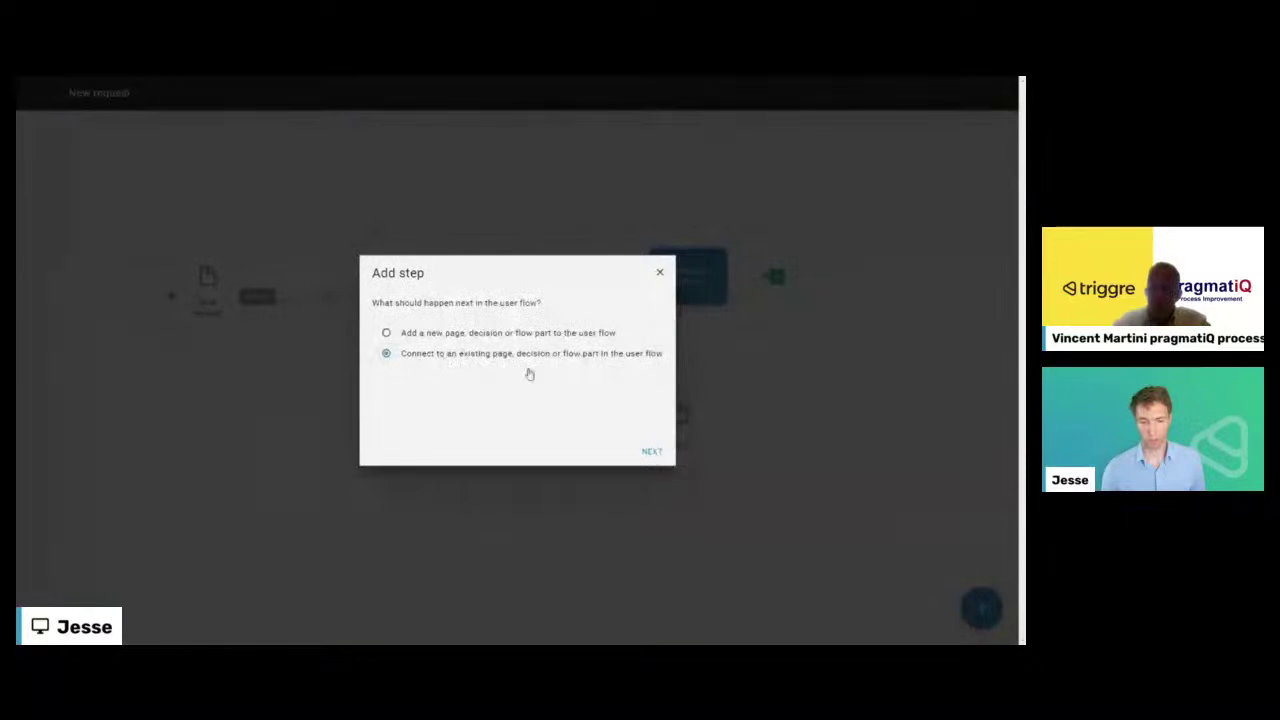
click(651, 452)
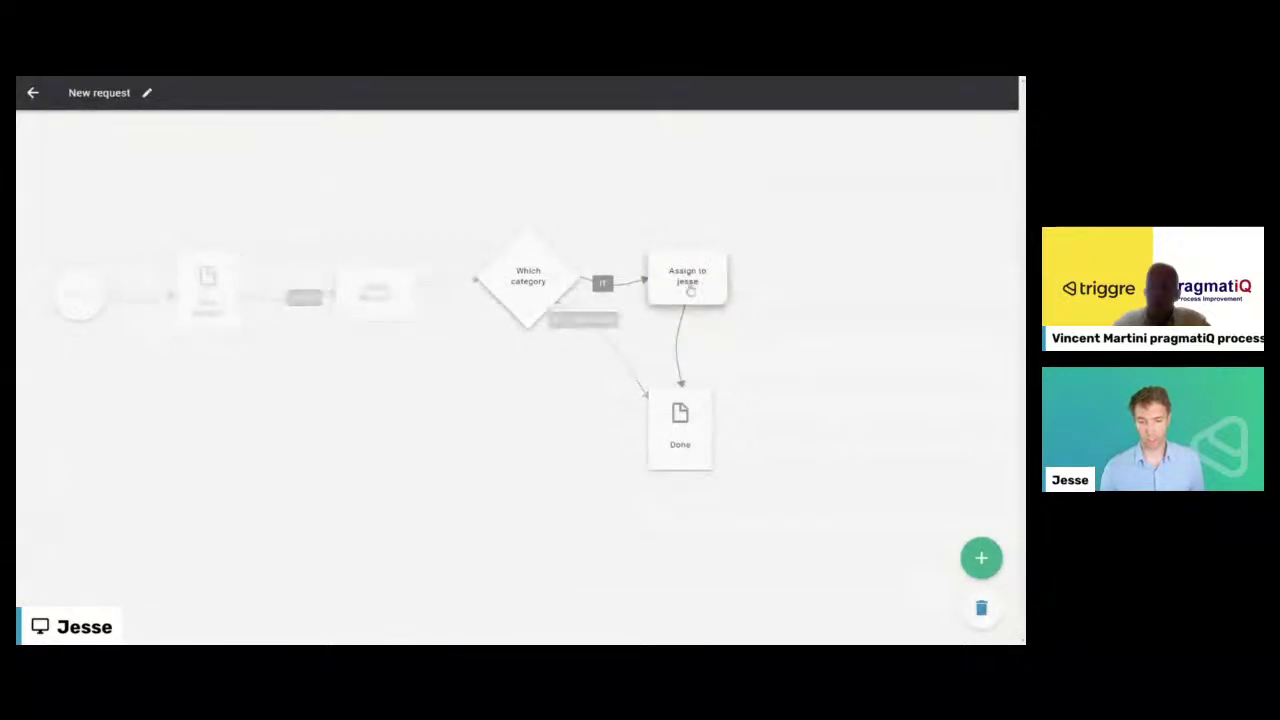
- Add an empty user flow and name it Statistics
click(33, 94)
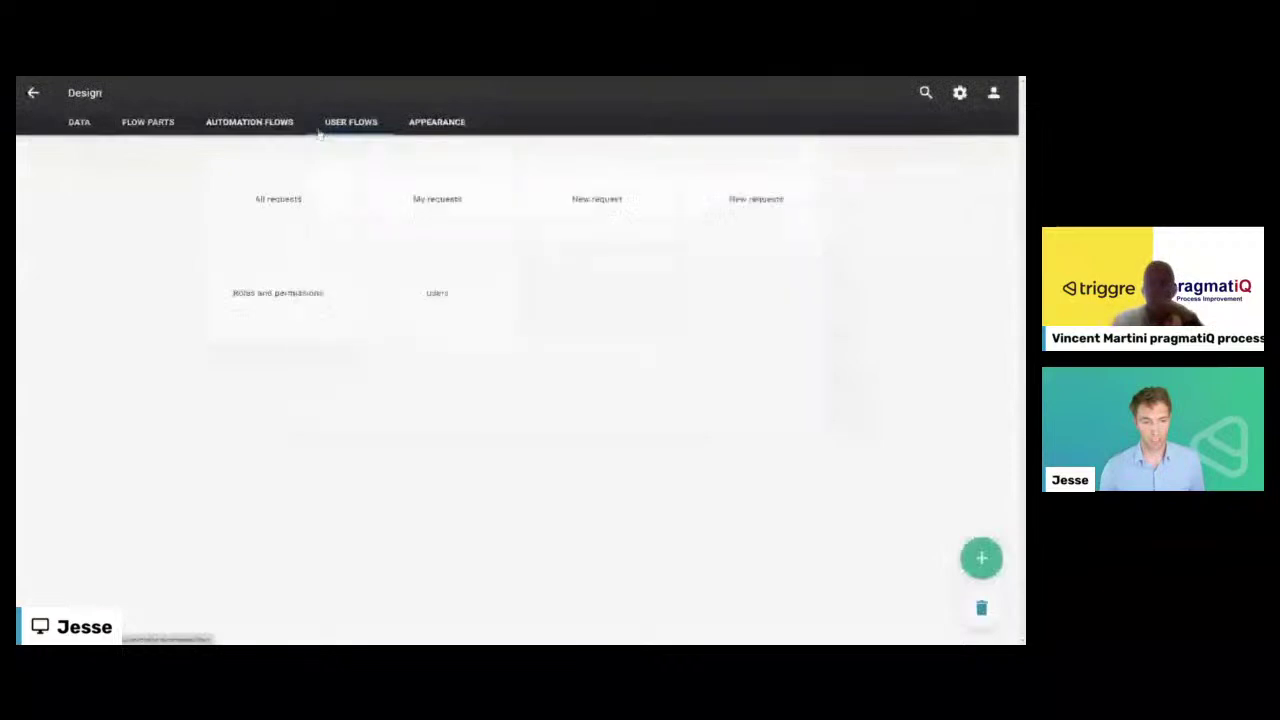
click(432, 124)
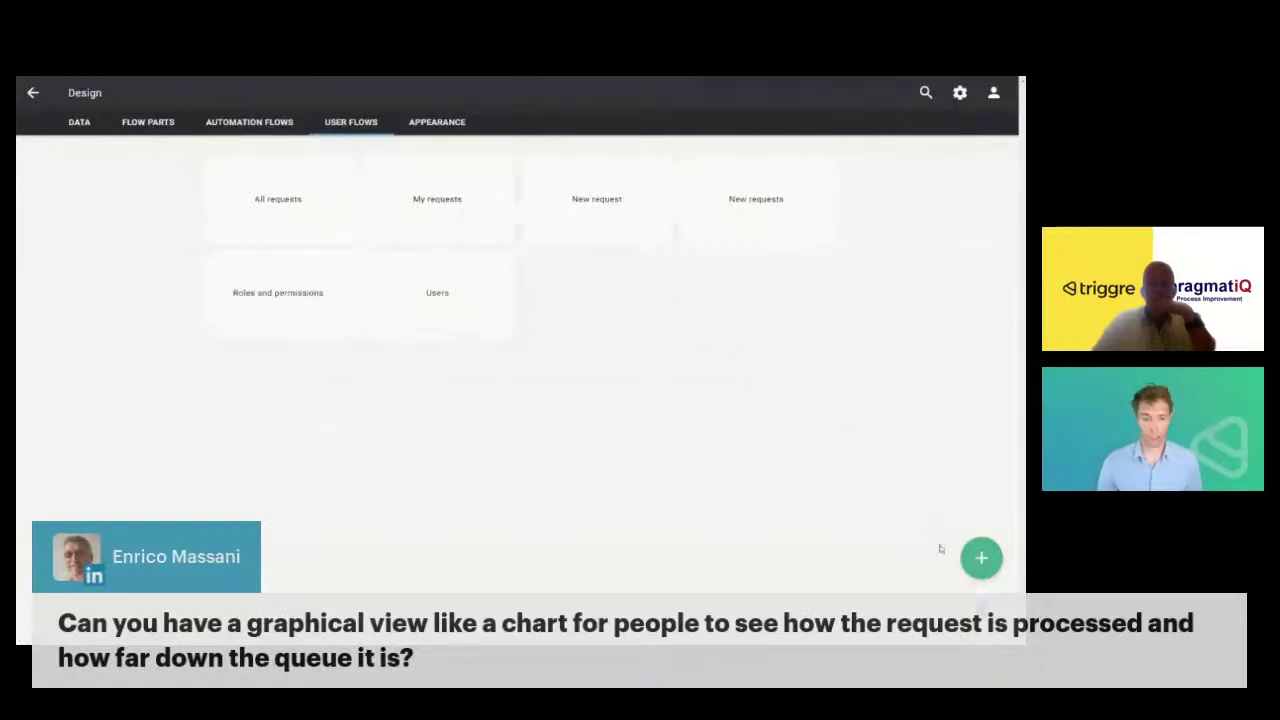
click(978, 557)
click(981, 557)
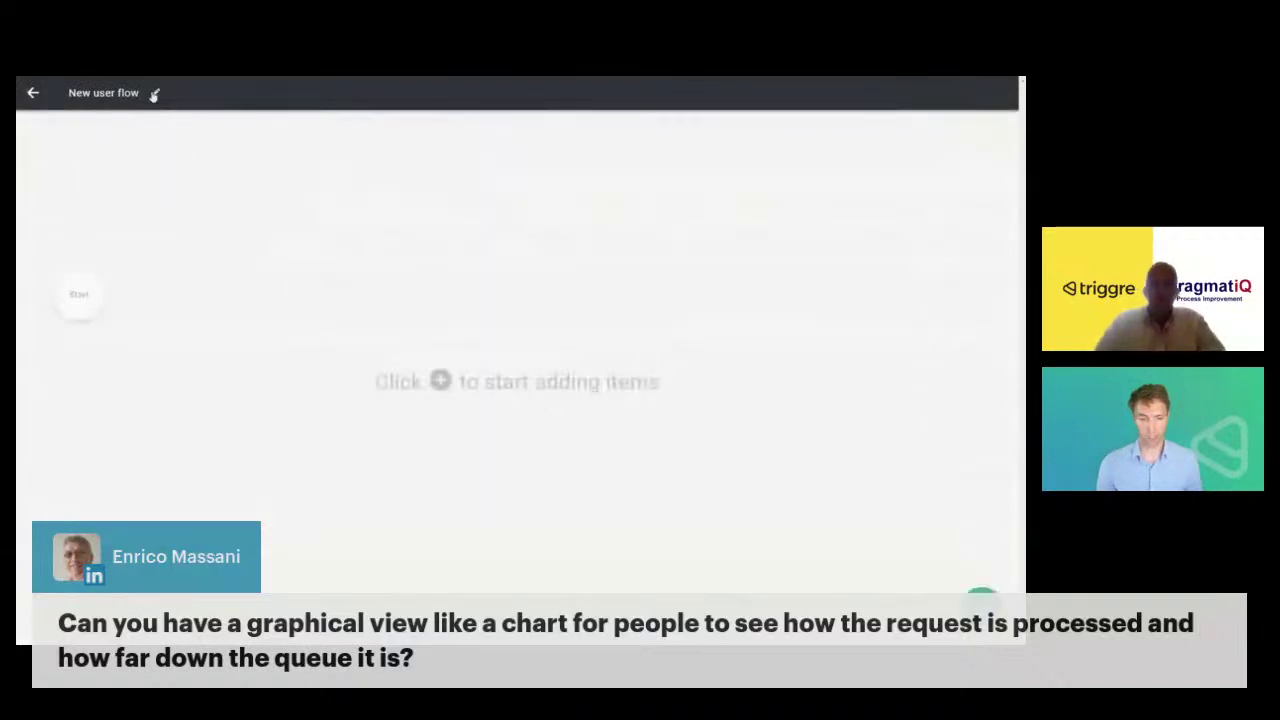
click(155, 92)
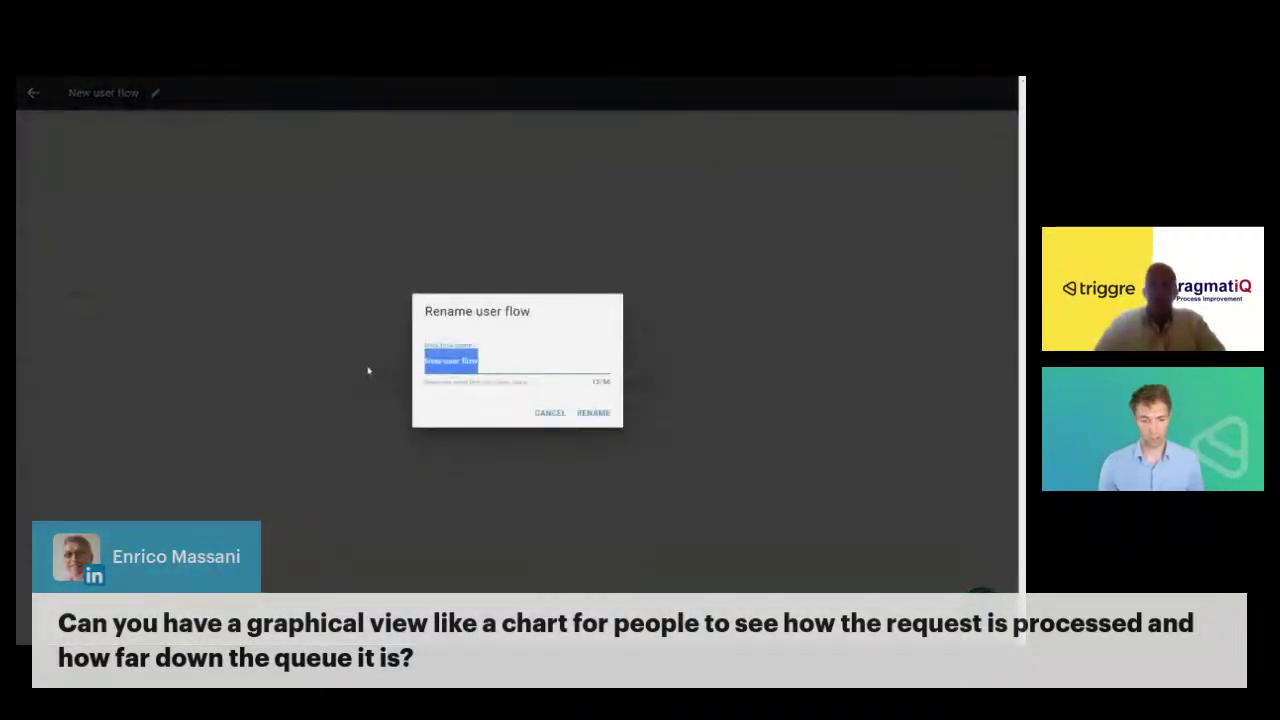
text(Startics)
key(Return)
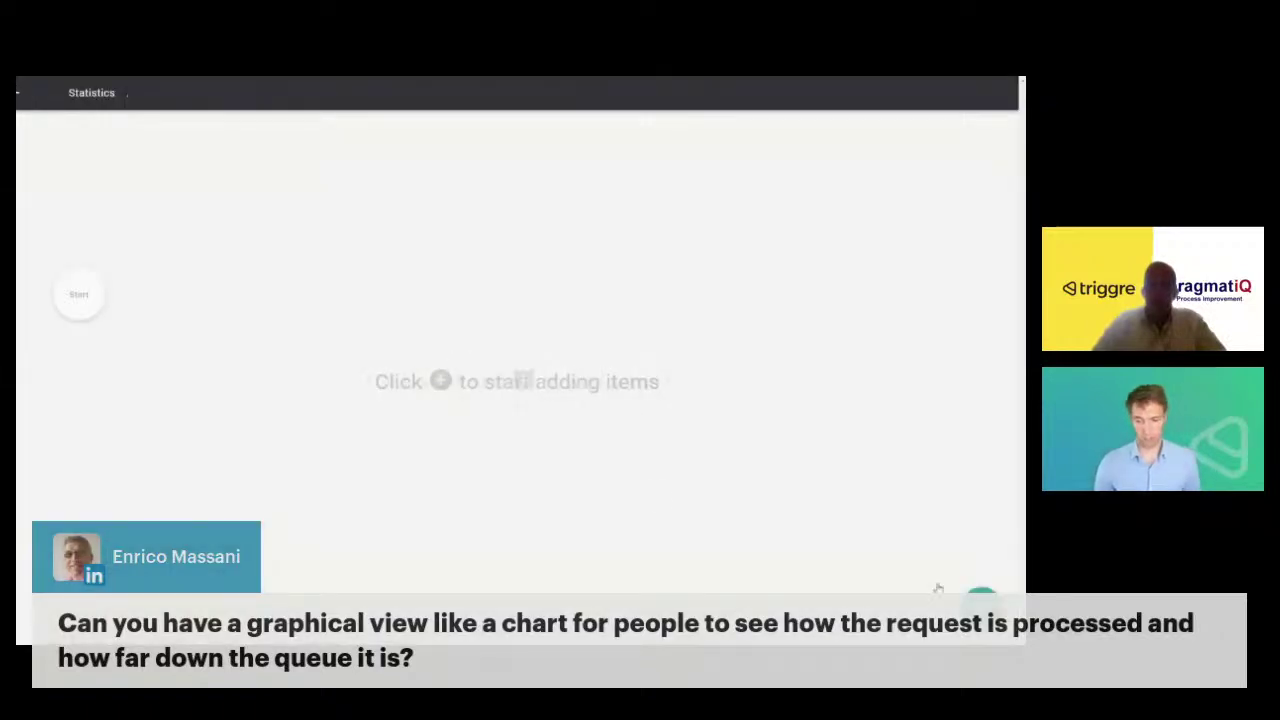
- Add a 'Request statistics' page after Start and open it for editing
click(83, 297)
click(154, 294)
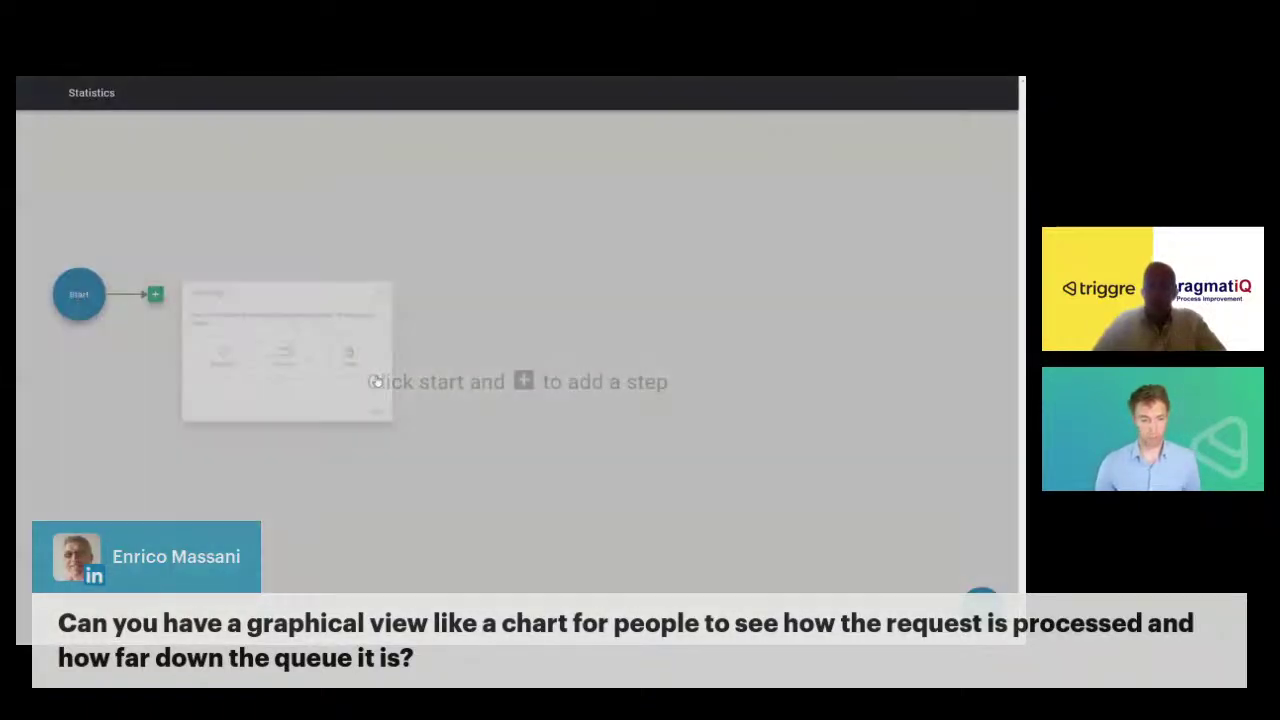
click(612, 370)
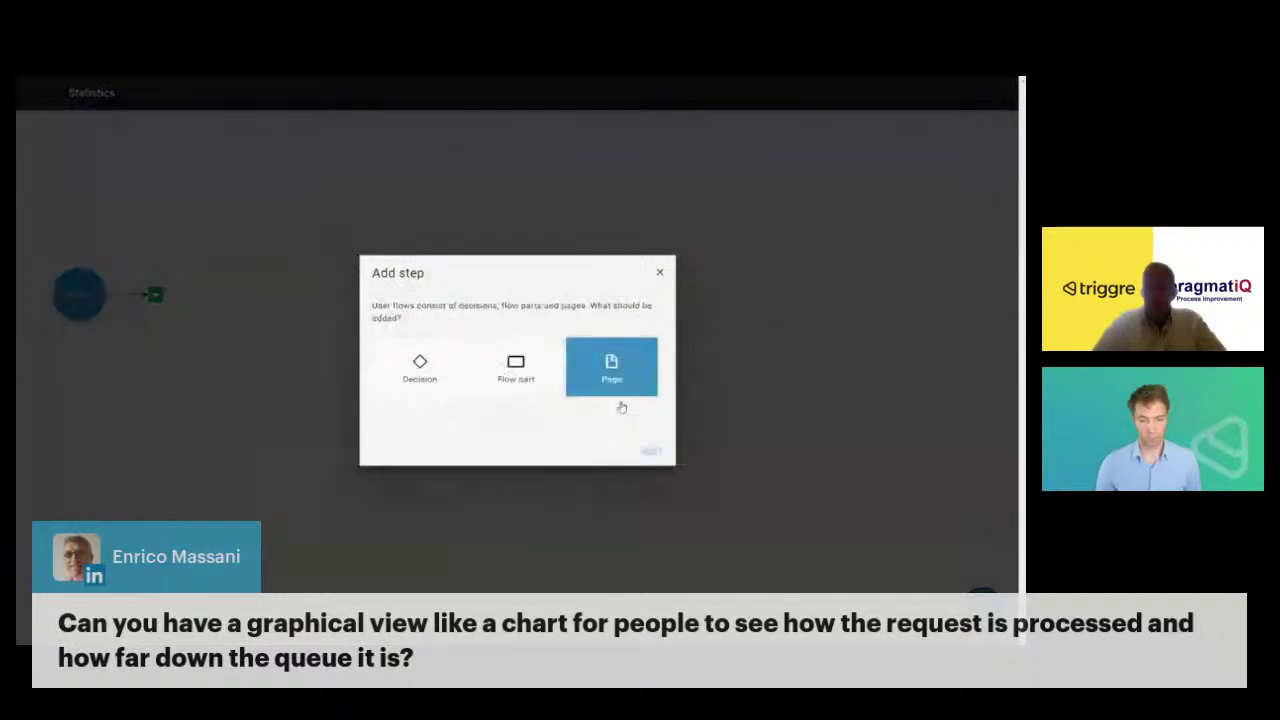
click(650, 451)
text(Statist)
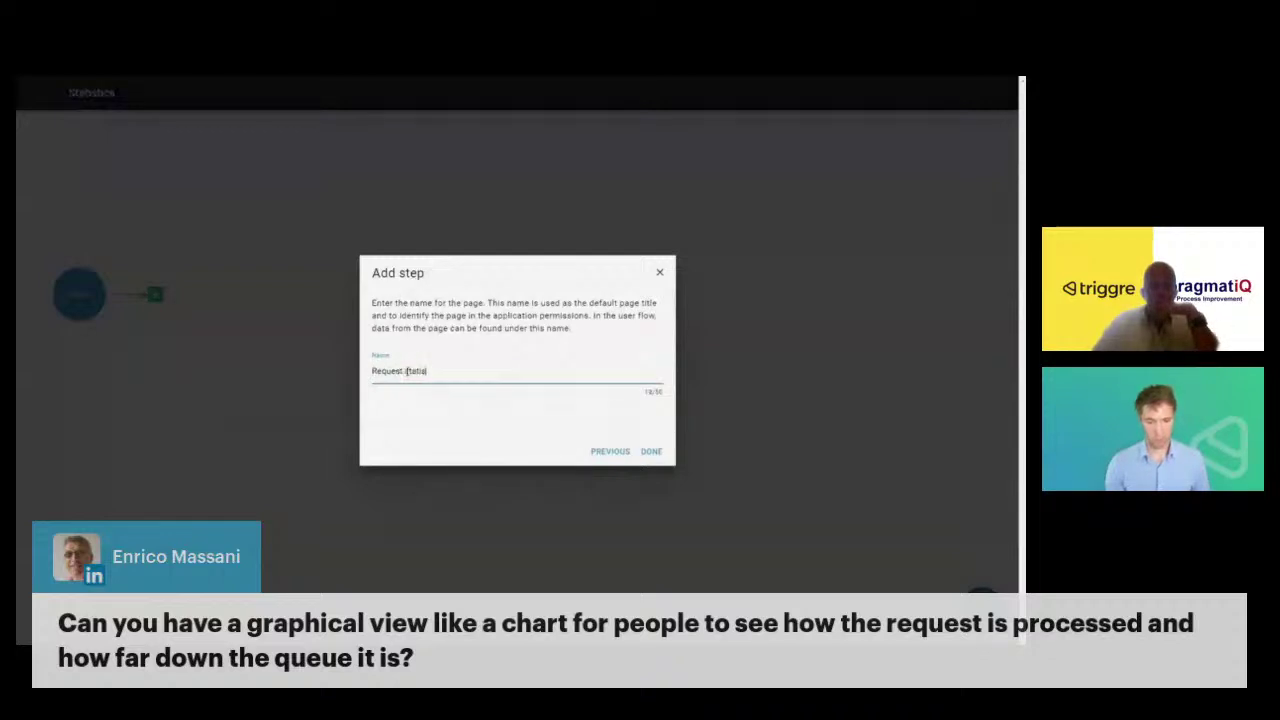
text(tics)
key(Return)
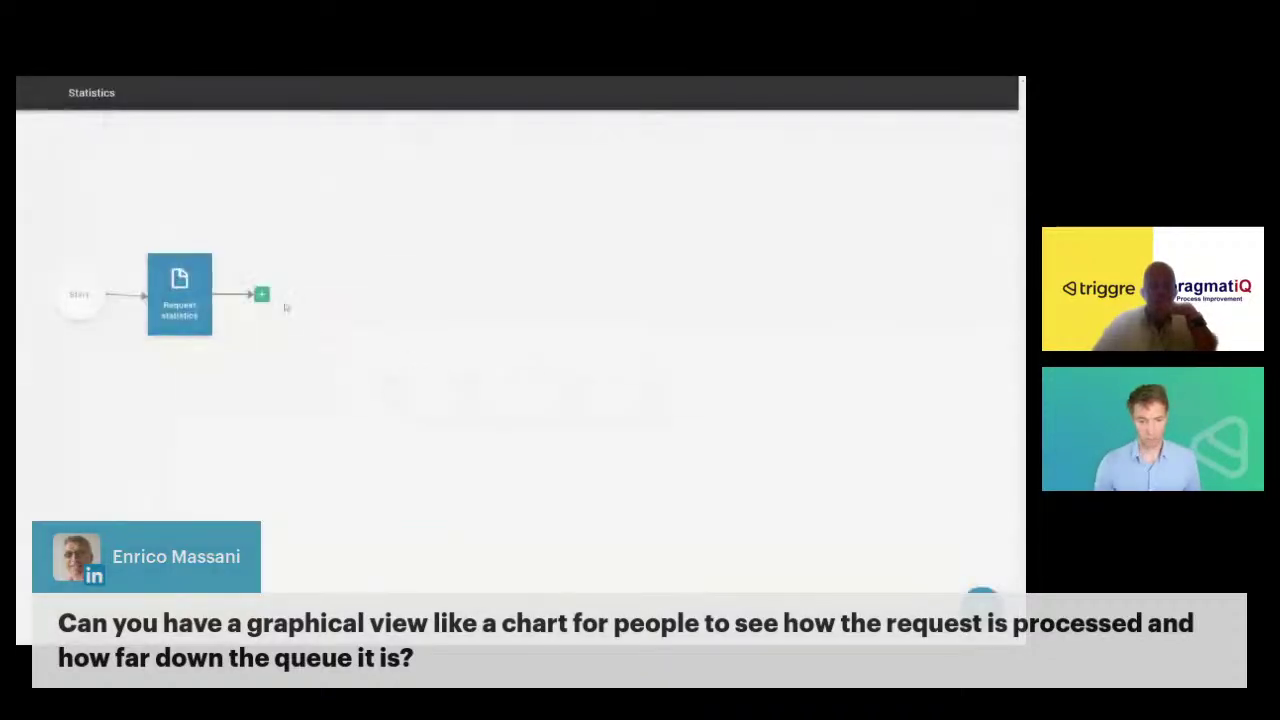
click(264, 296)
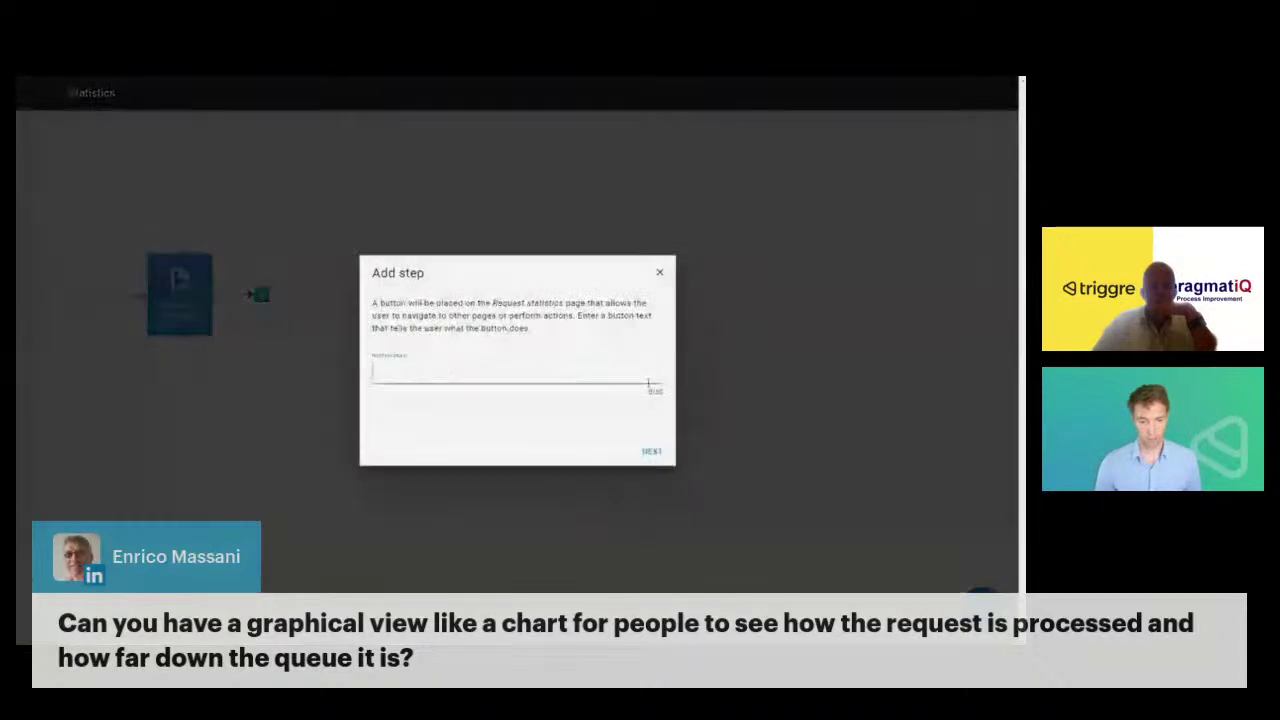
click(660, 272)
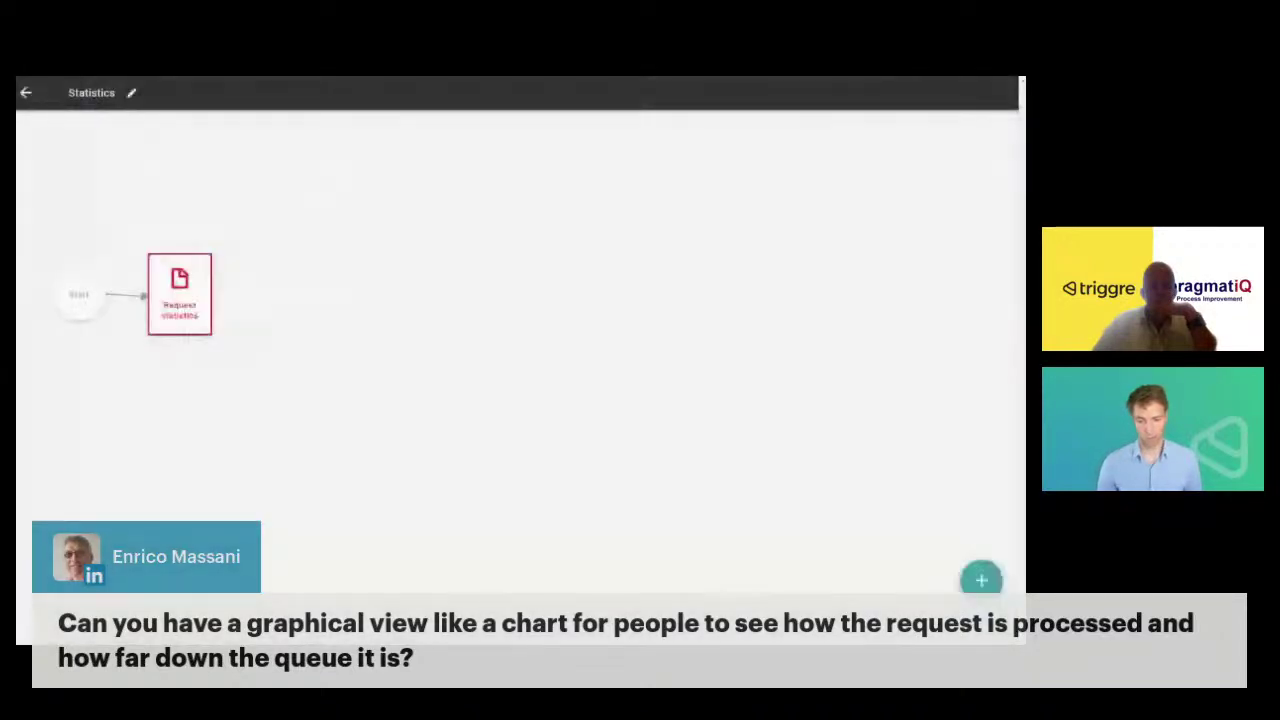
click(152, 322)
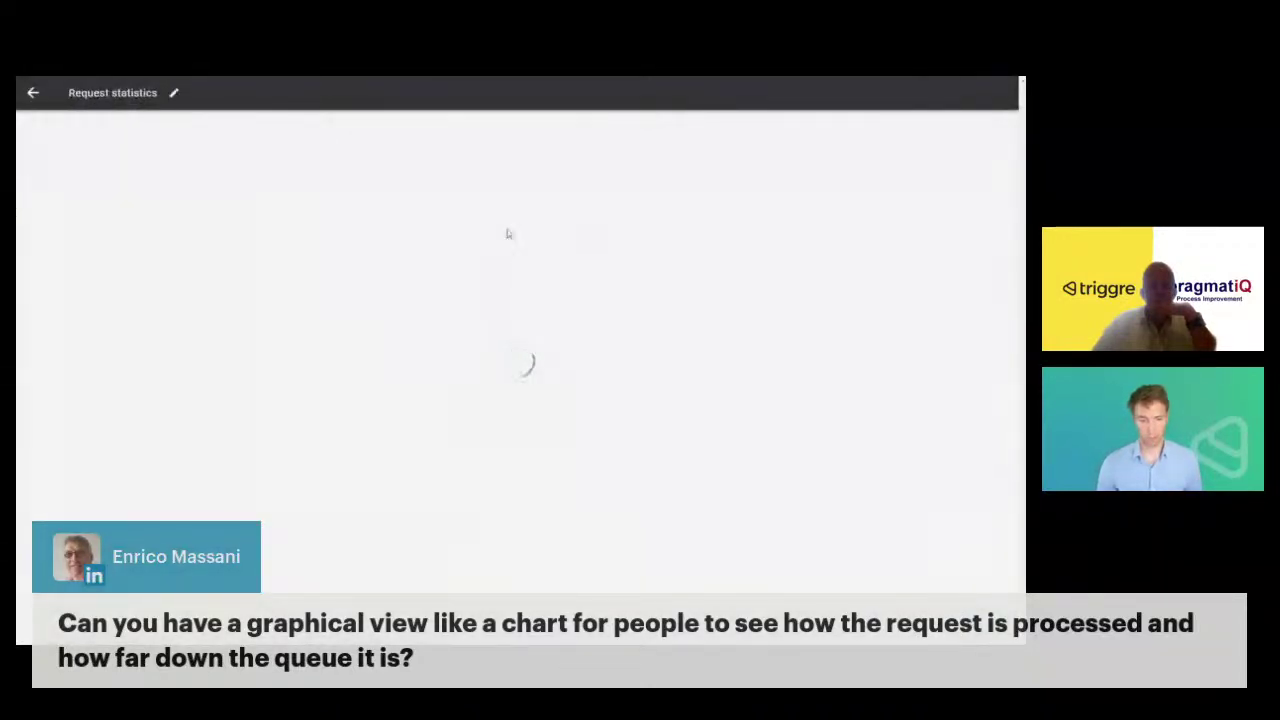
- Add a pie chart as content on the Request statistics page
click(458, 306)
click(652, 453)
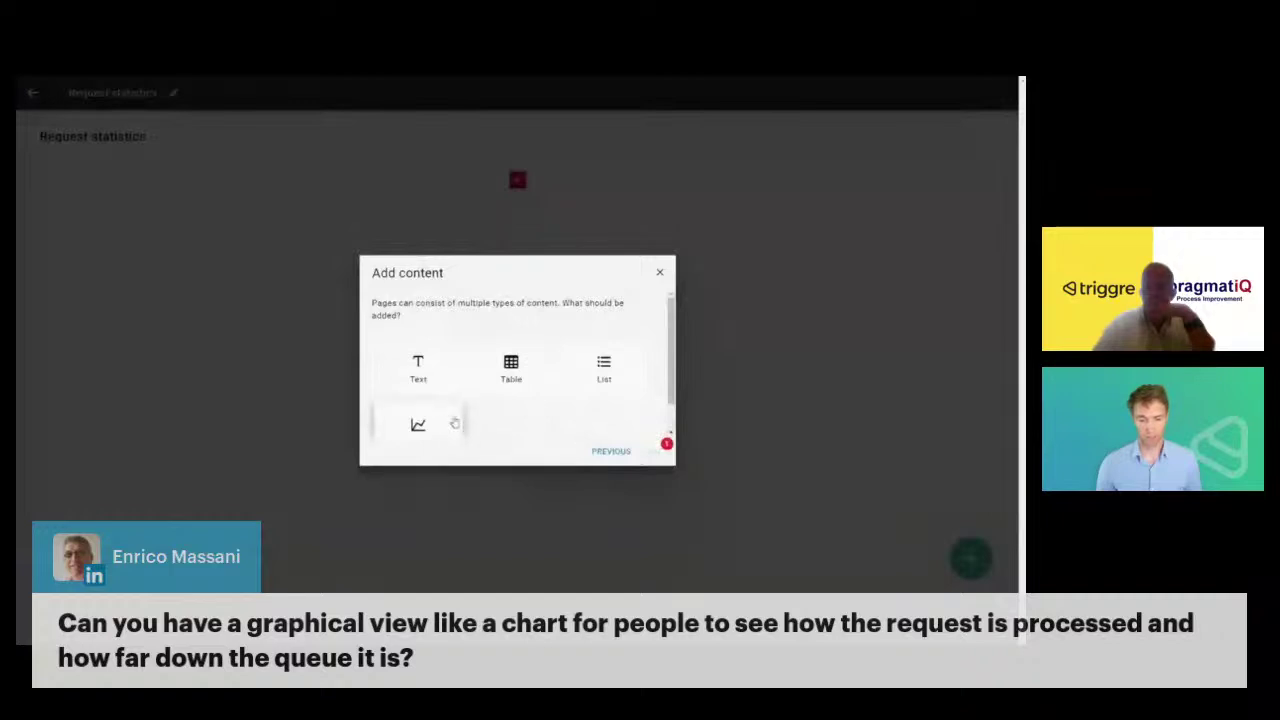
click(443, 423)
scroll(430, 415, down, 1)
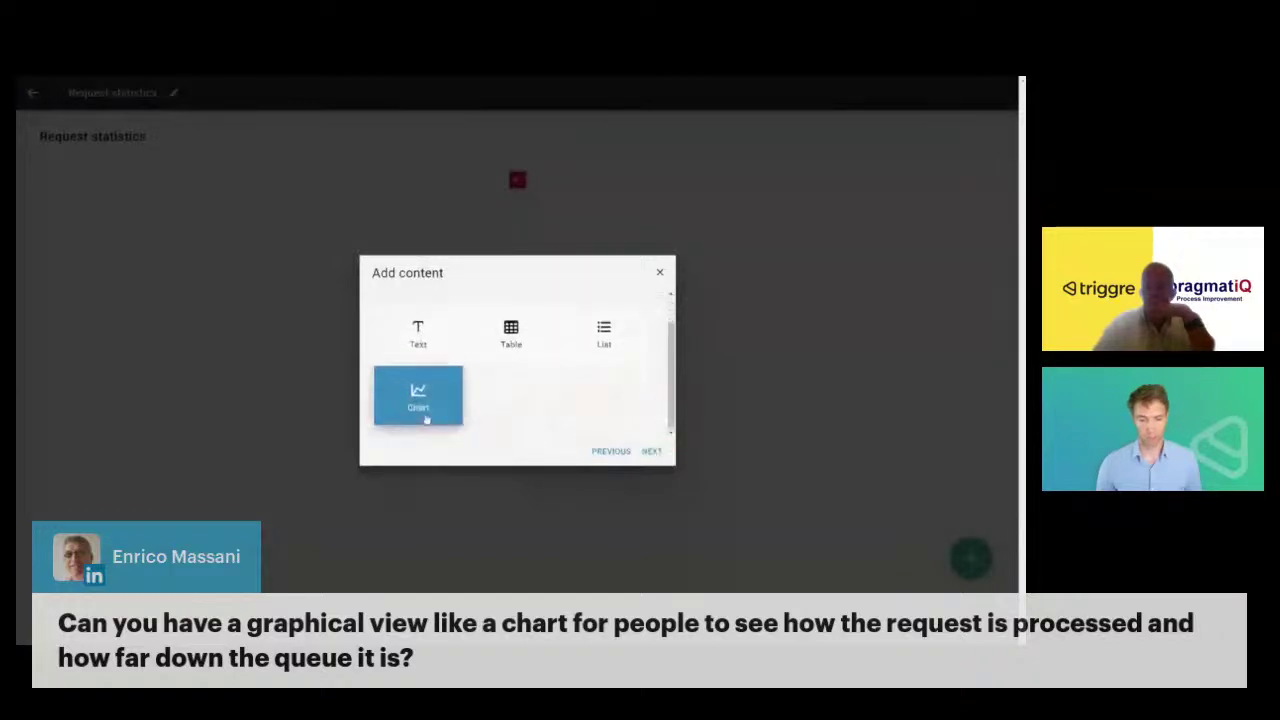
click(652, 451)
click(603, 345)
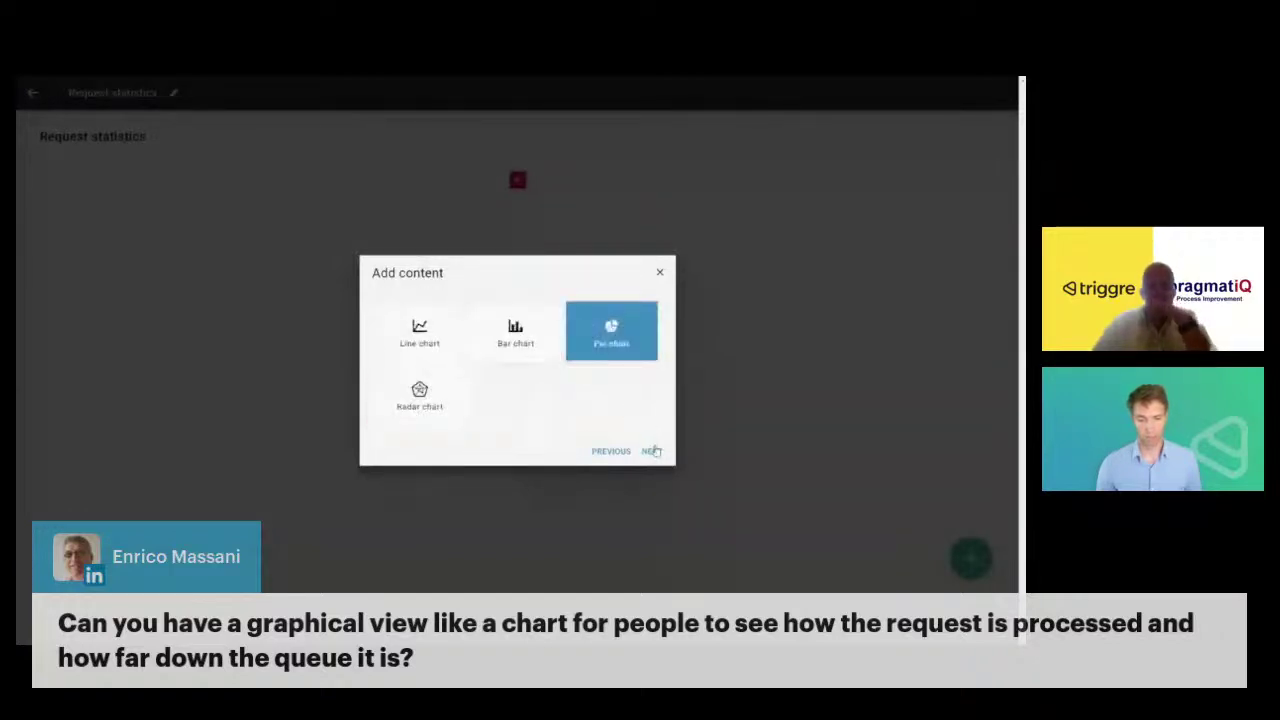
click(651, 451)
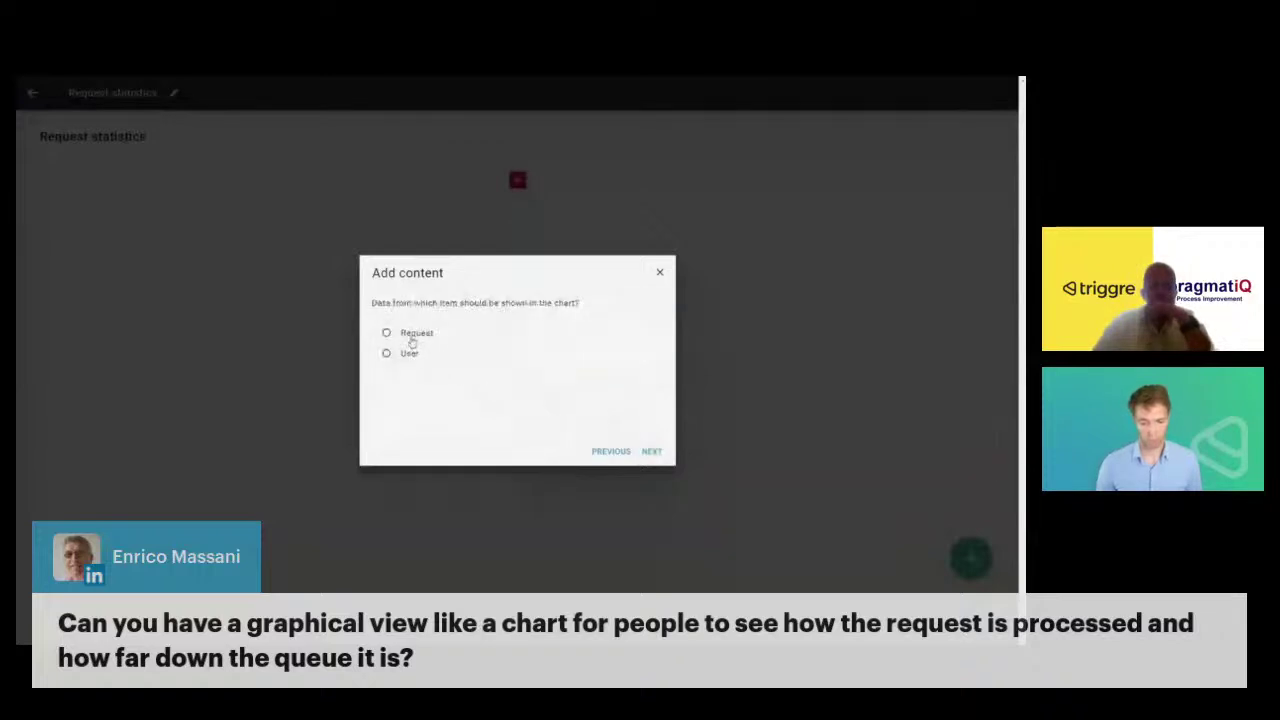
- Chart Request Status over all requests as a single series, then return to the flow
click(414, 334)
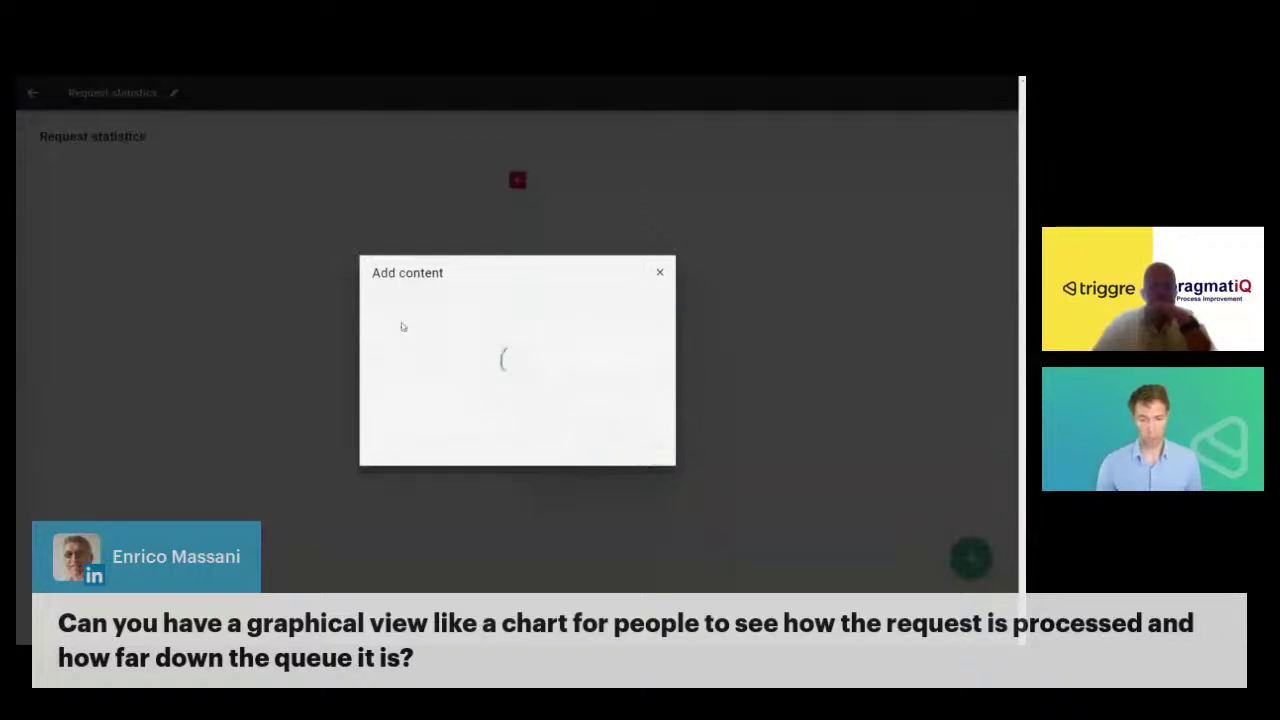
scroll(409, 362, down, 1)
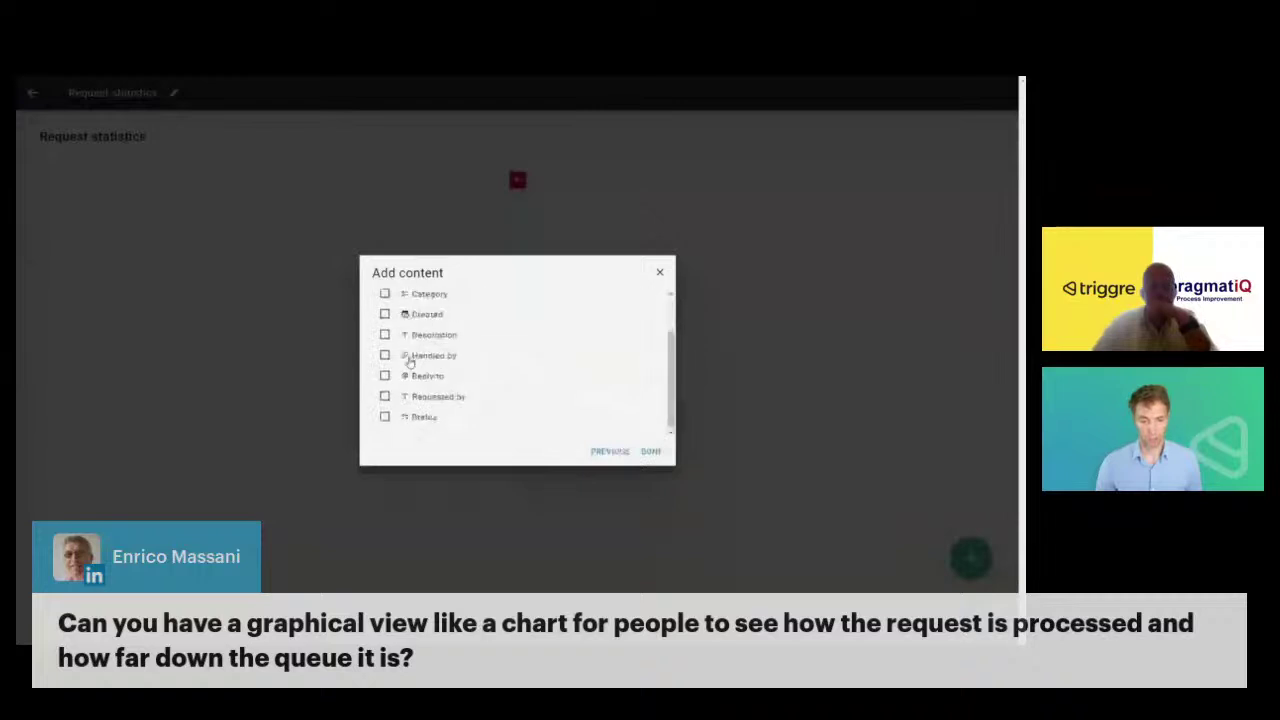
click(416, 416)
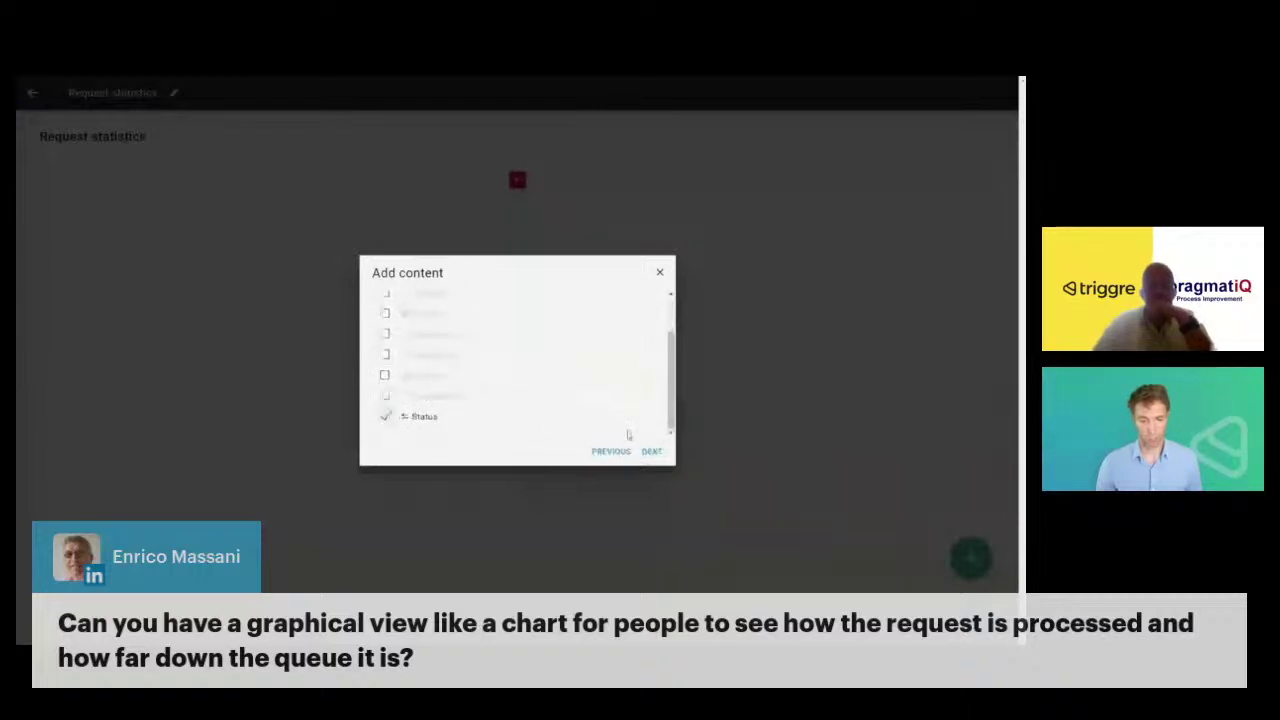
click(651, 451)
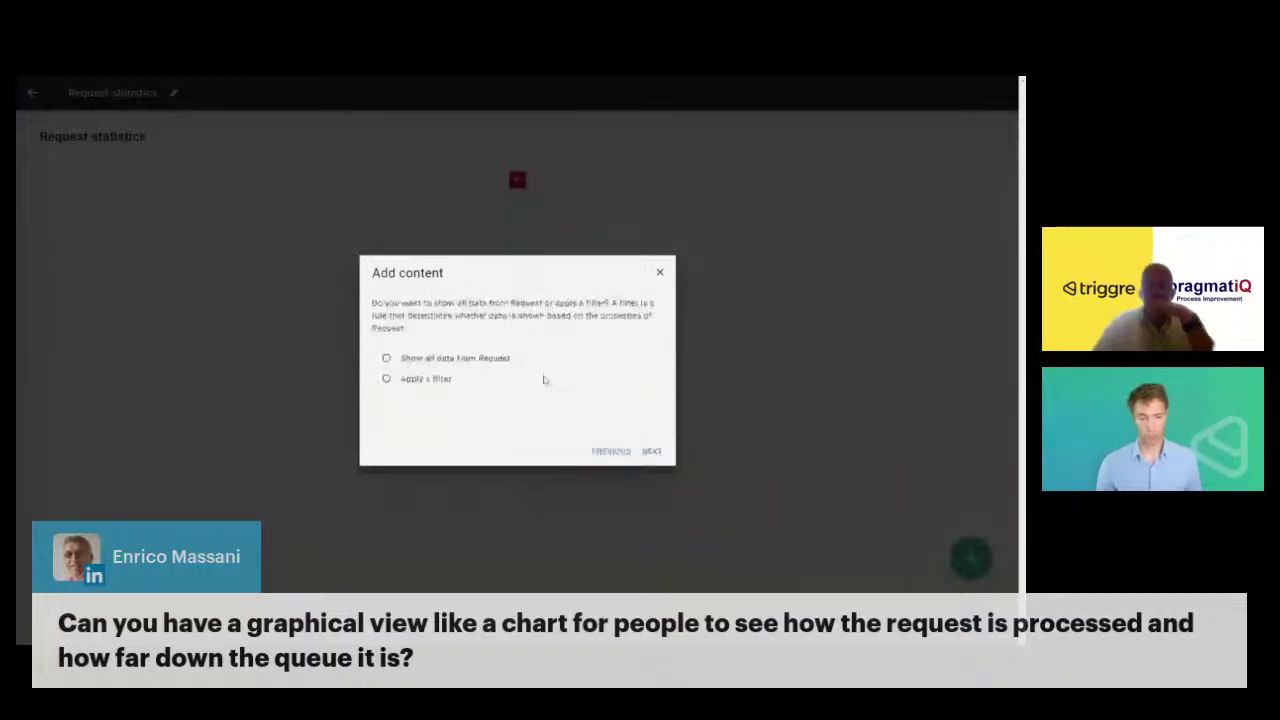
click(425, 359)
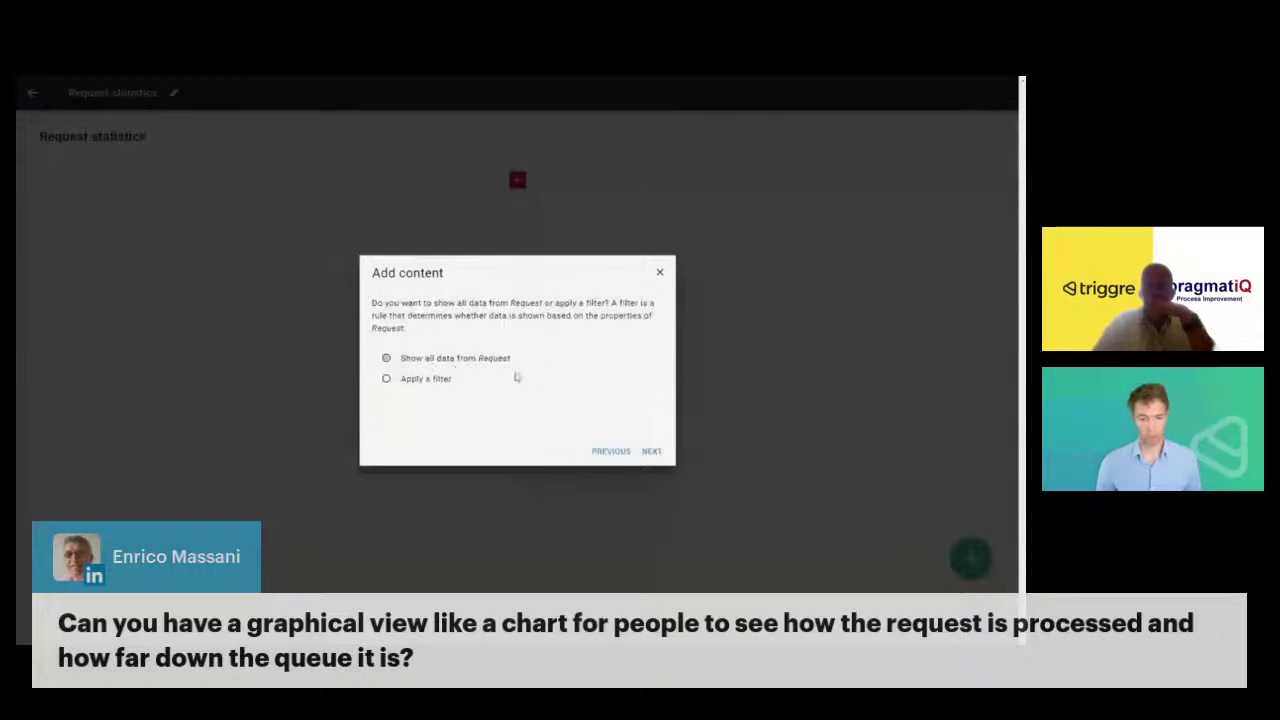
click(651, 451)
click(455, 359)
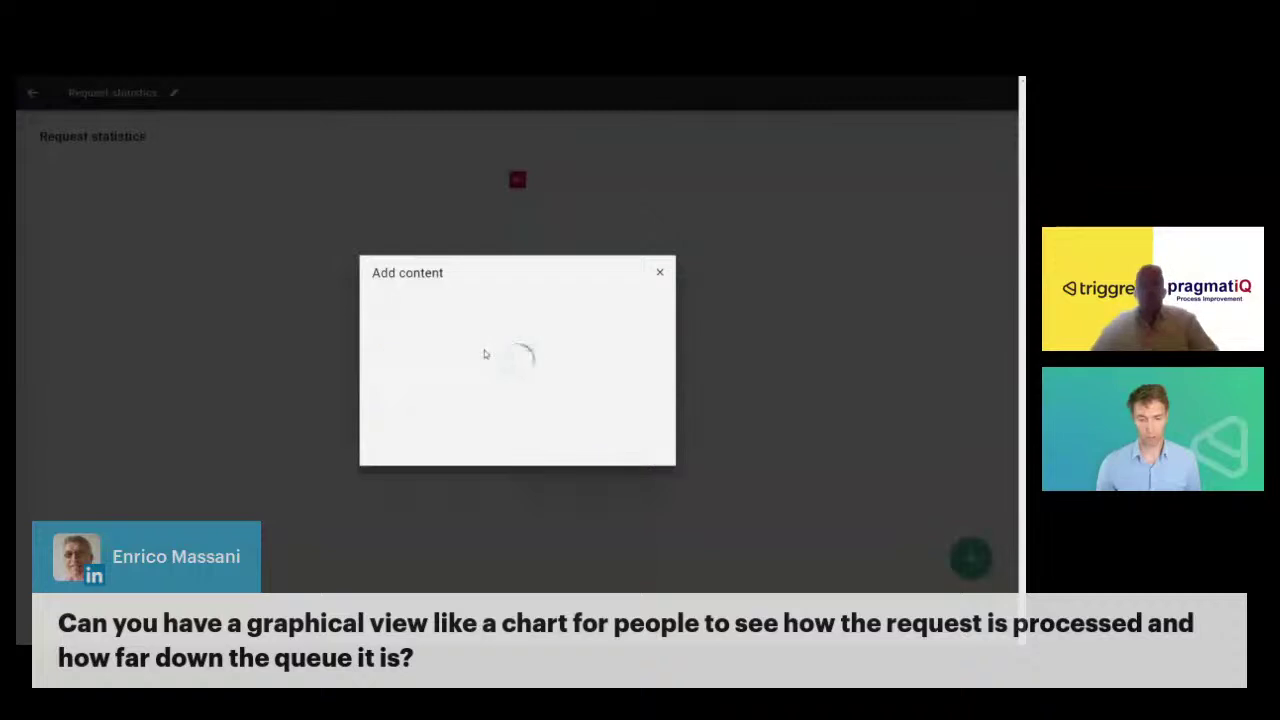
click(652, 453)
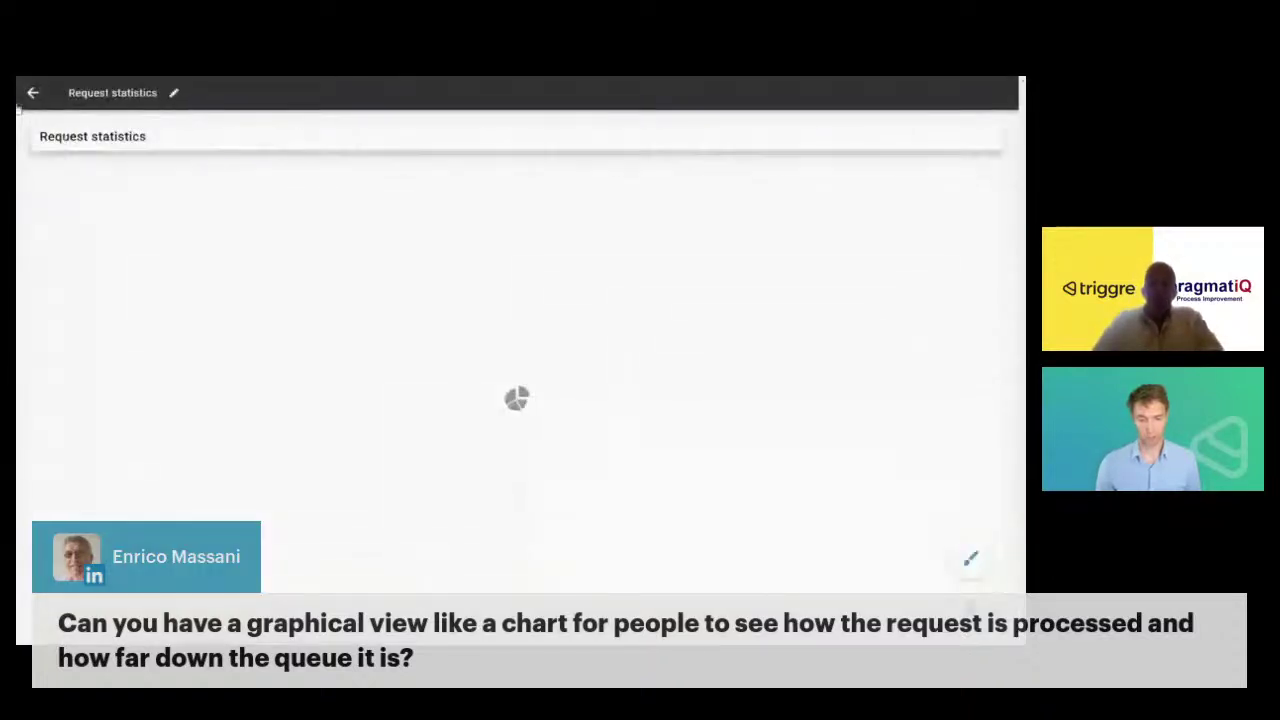
click(32, 92)
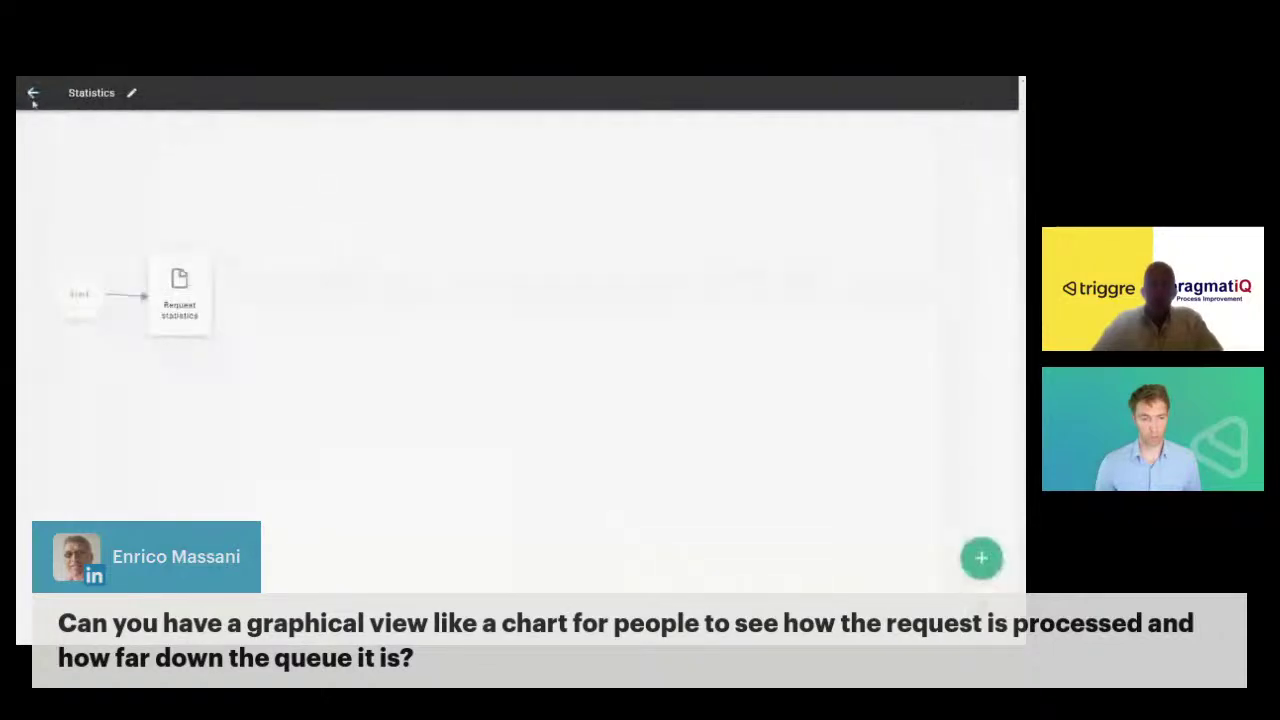
- Add the Statistics flow under the Requests menu in Appearance, then choose Lab publishing
click(32, 93)
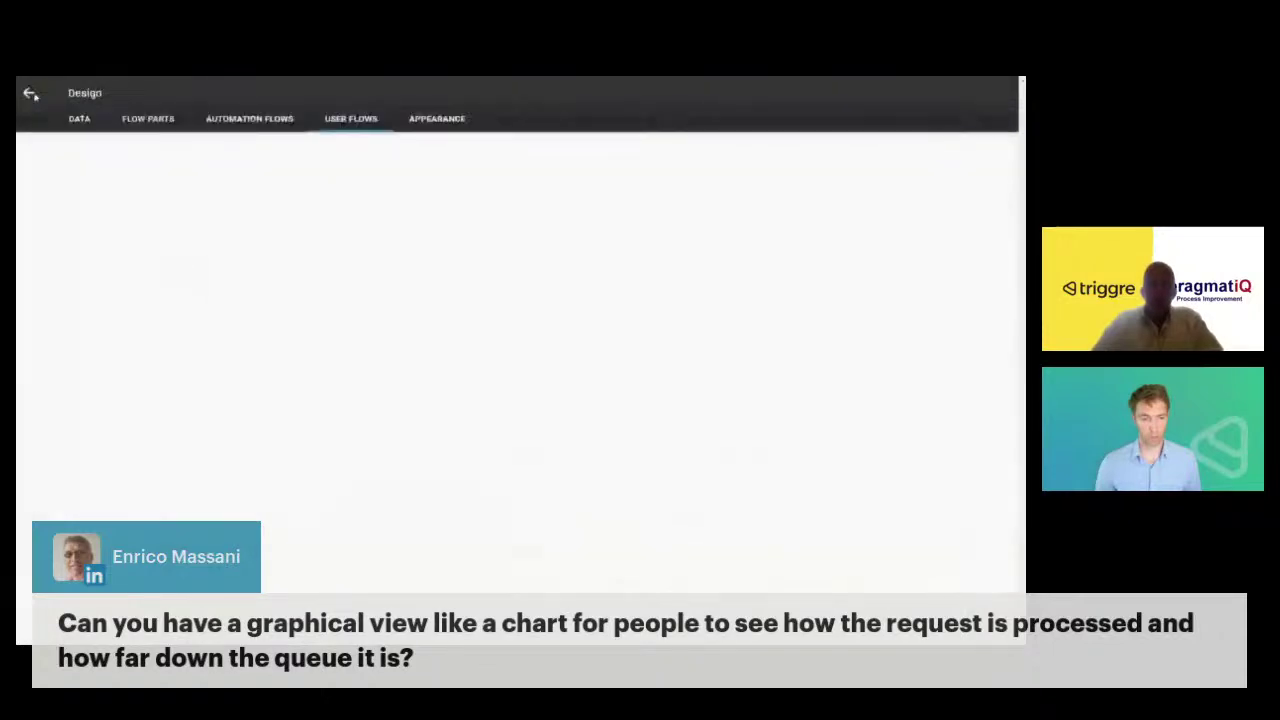
click(448, 124)
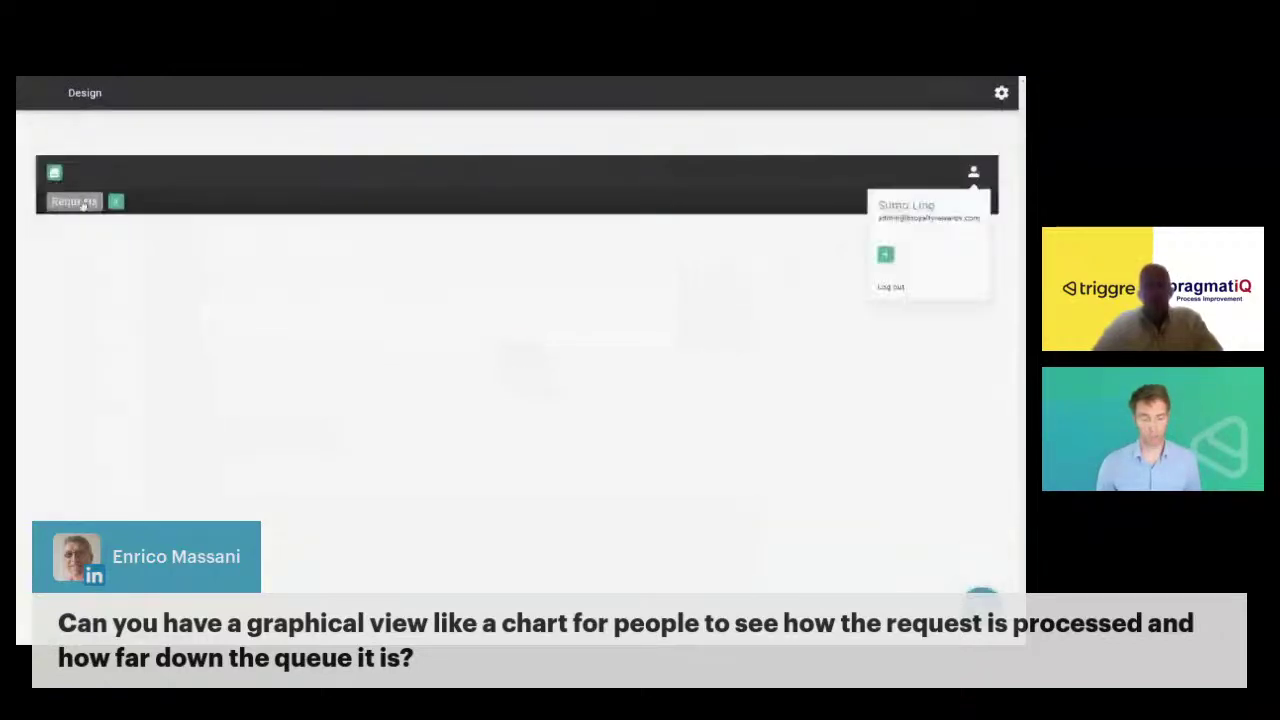
click(84, 204)
click(60, 233)
click(77, 283)
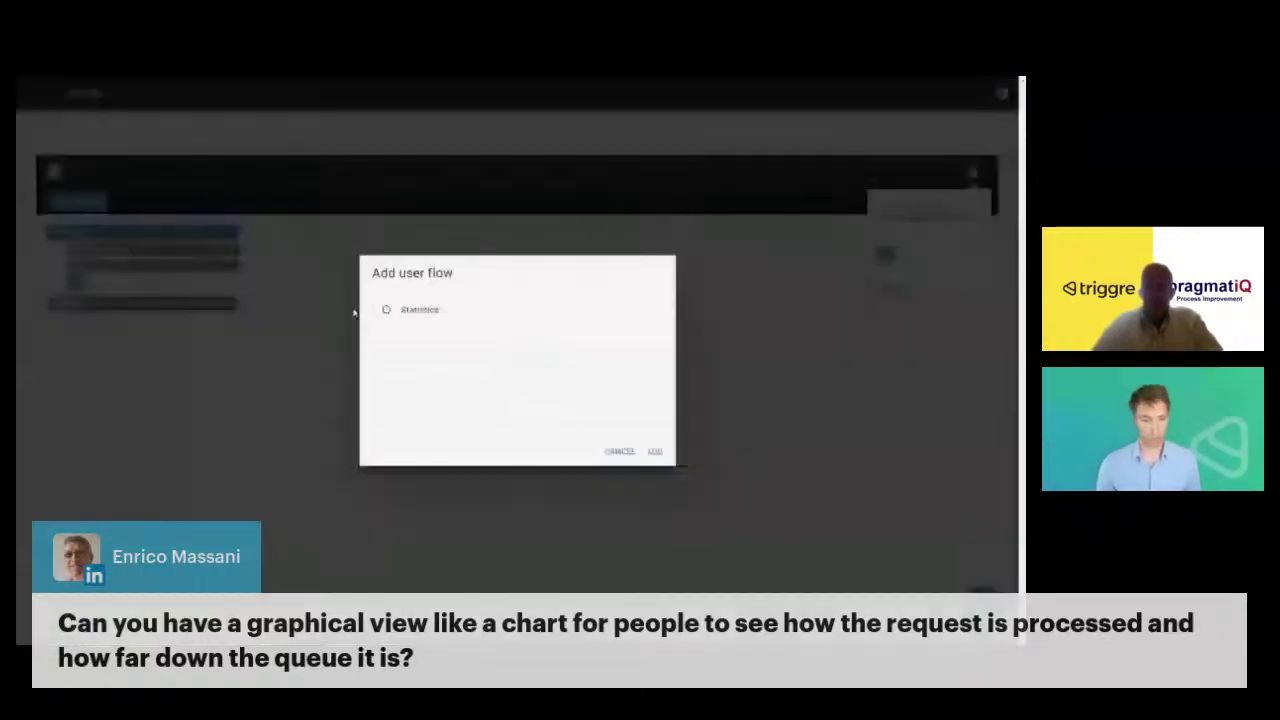
click(386, 309)
click(654, 451)
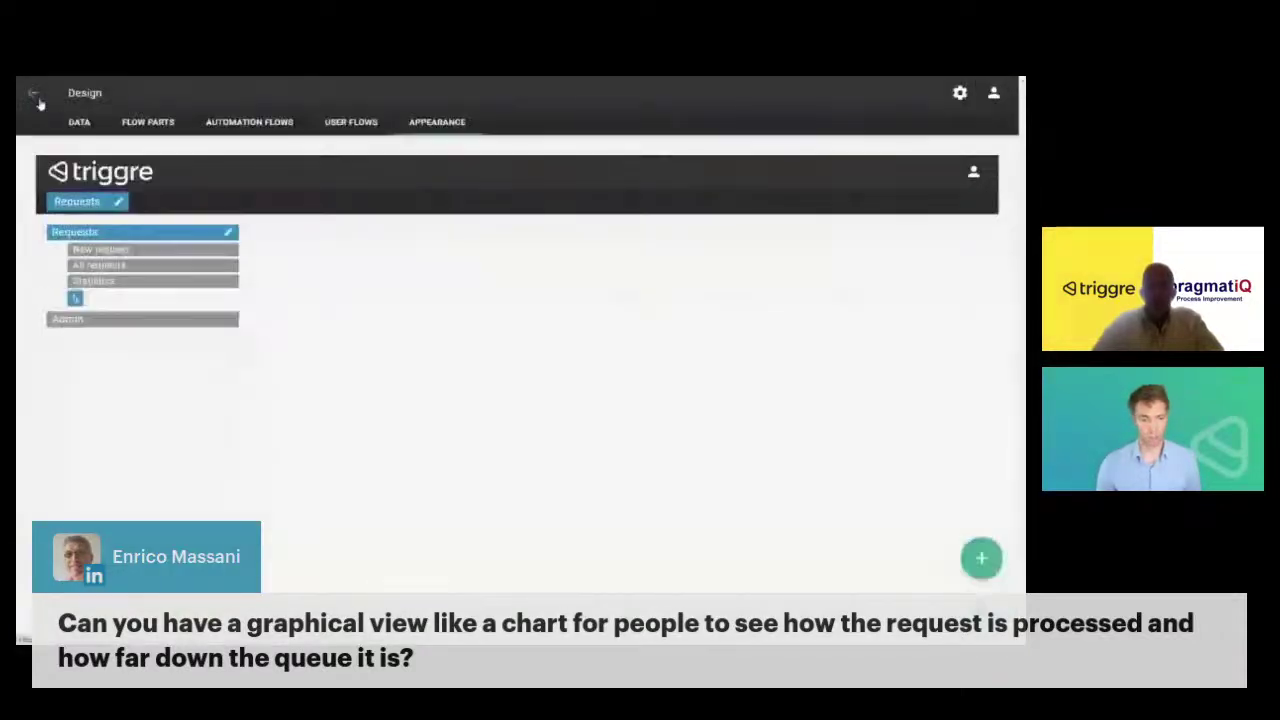
click(33, 93)
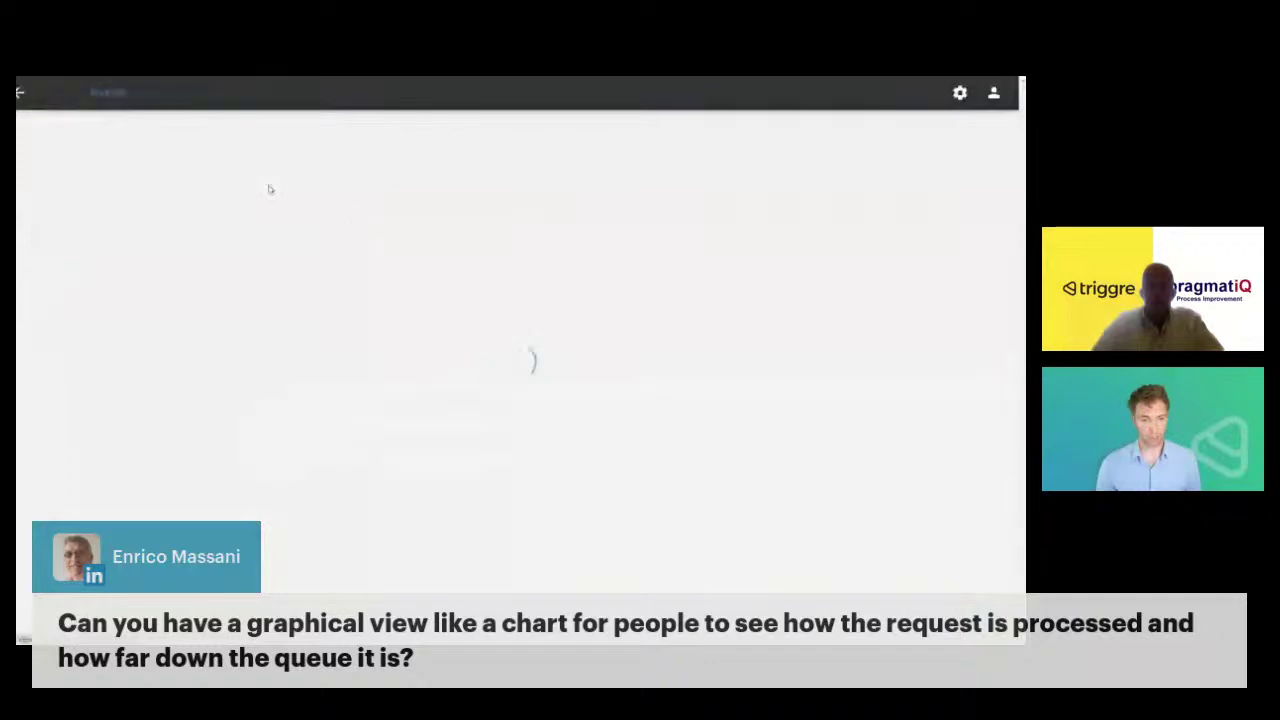
click(497, 220)
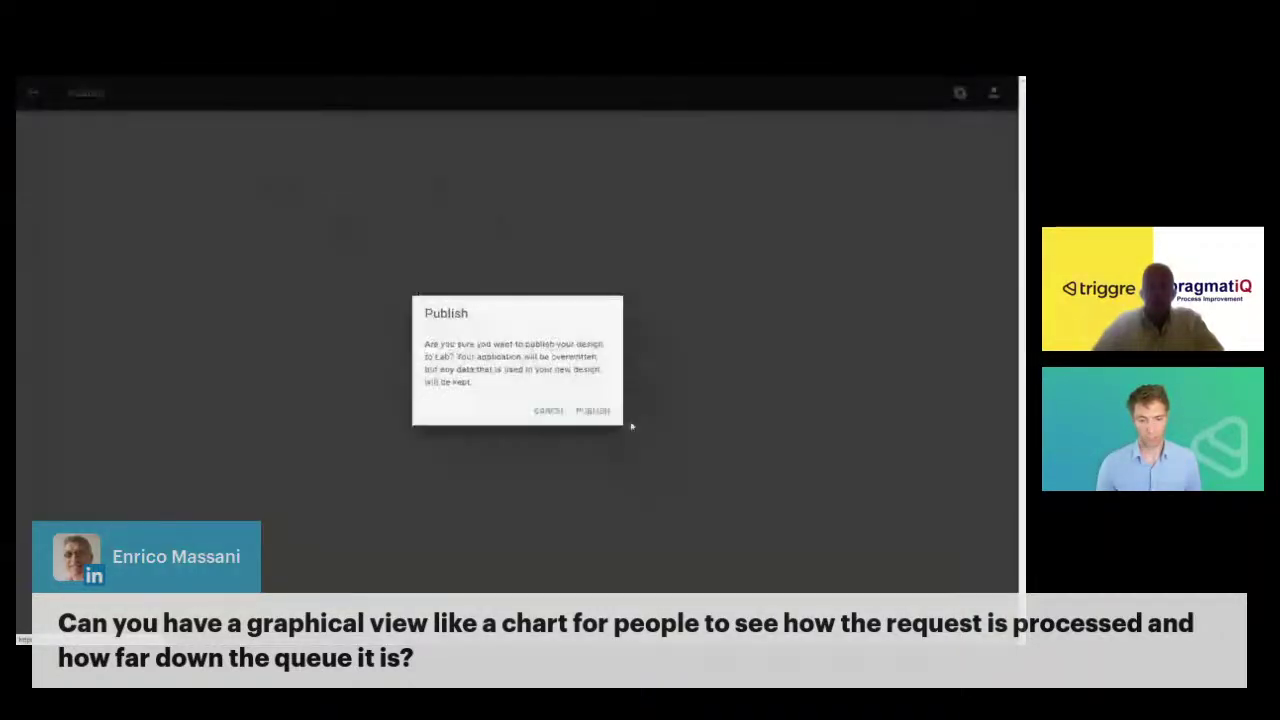
- Confirm publishing the design to Lab
click(593, 411)
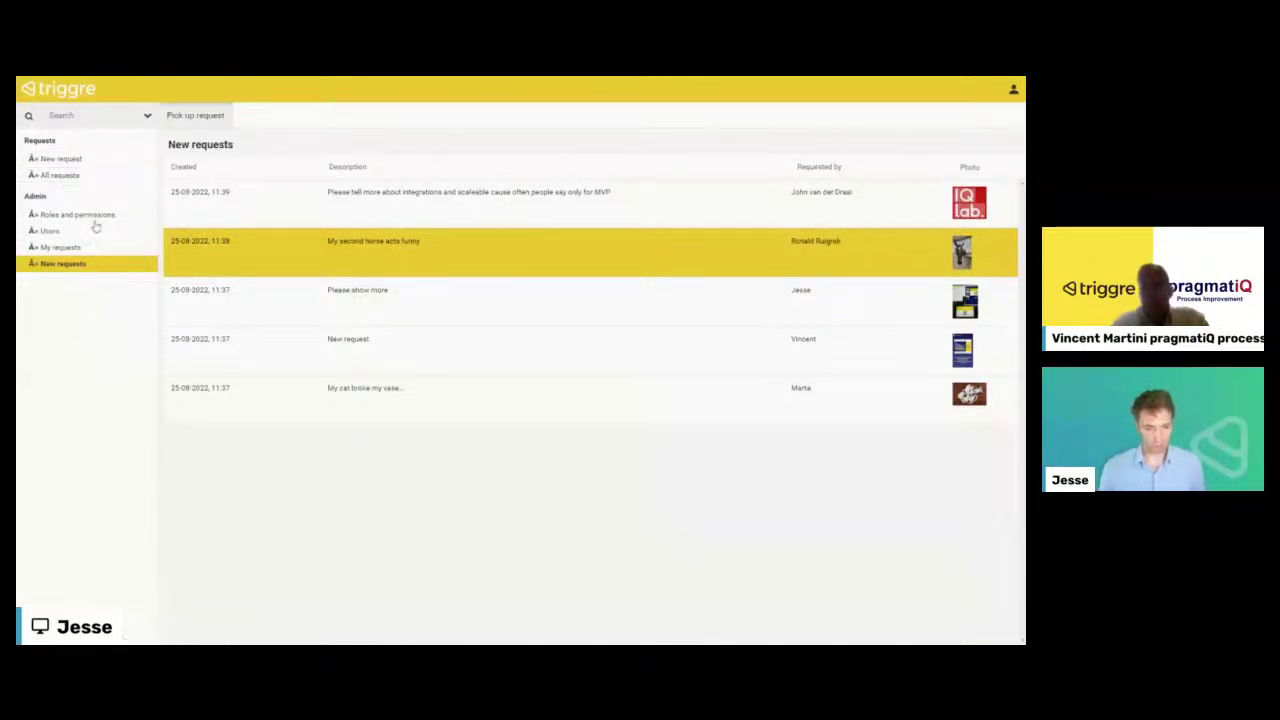
- Reload the app and view the Statistics page's Status pie chart (New 5, Closed 1)
click(85, 181)
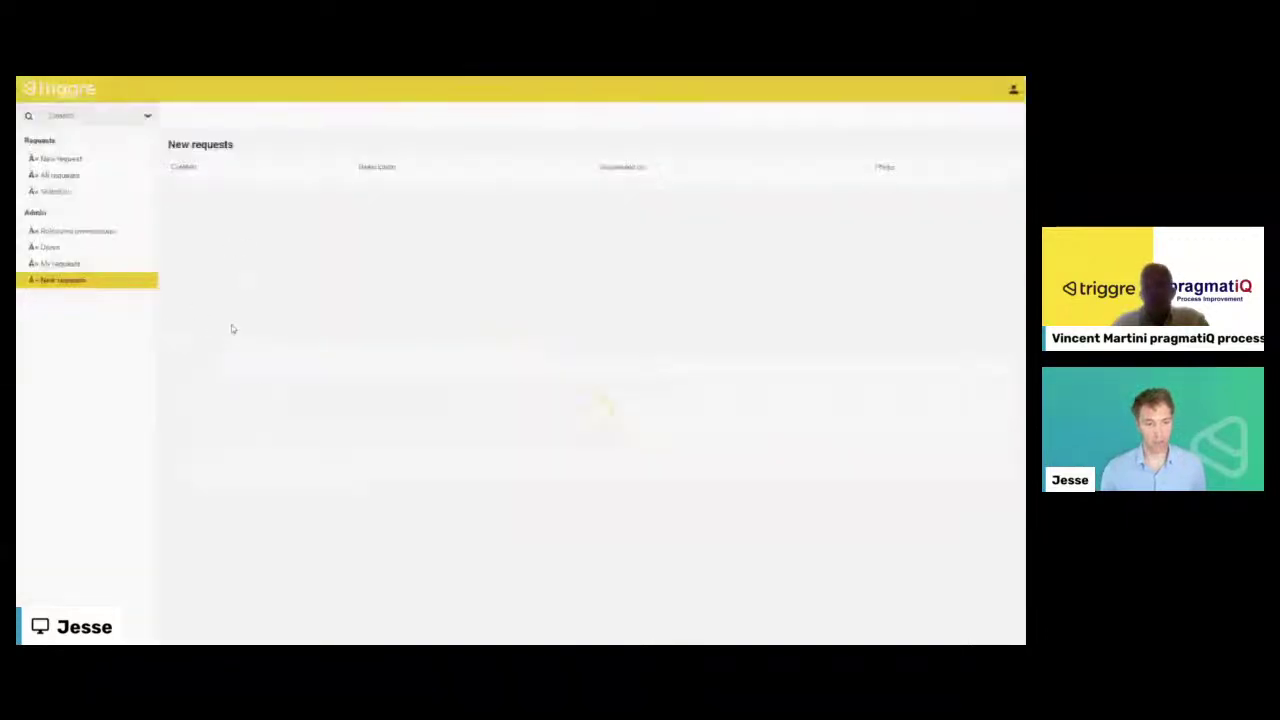
click(148, 192)
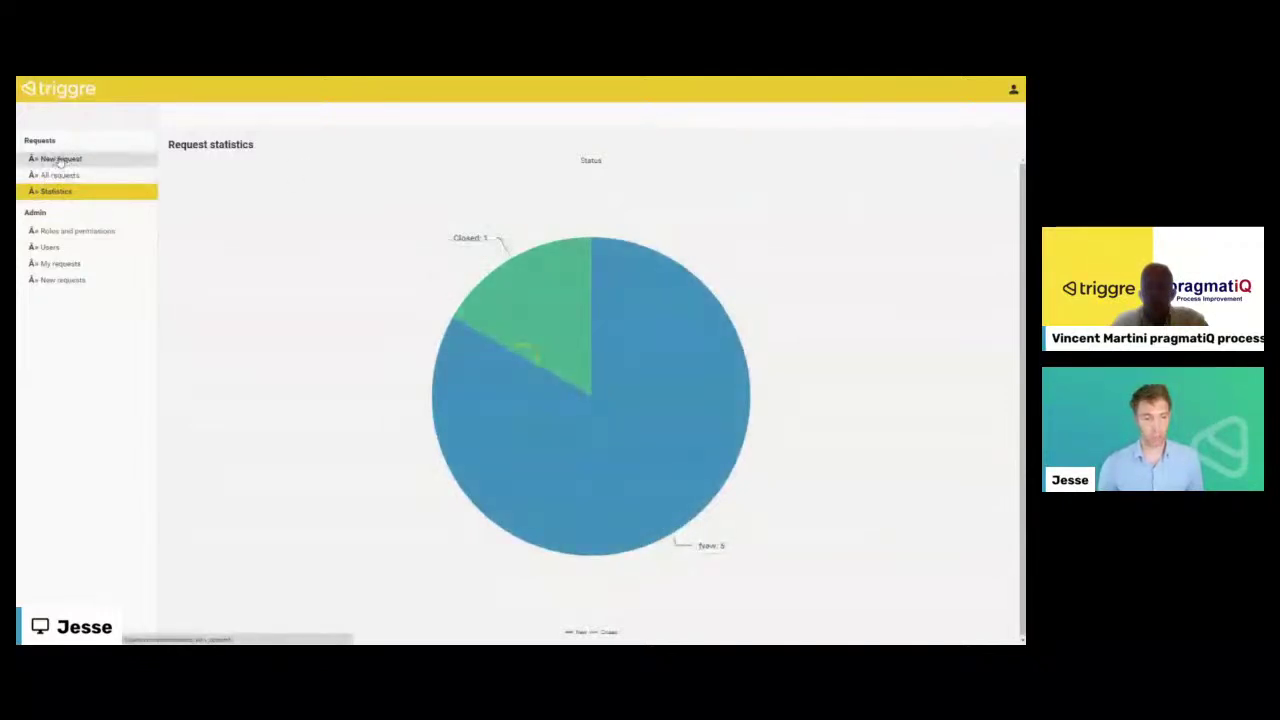
- Start a new request with the requester's name, e-mail and an attached photo
click(60, 160)
click(349, 165)
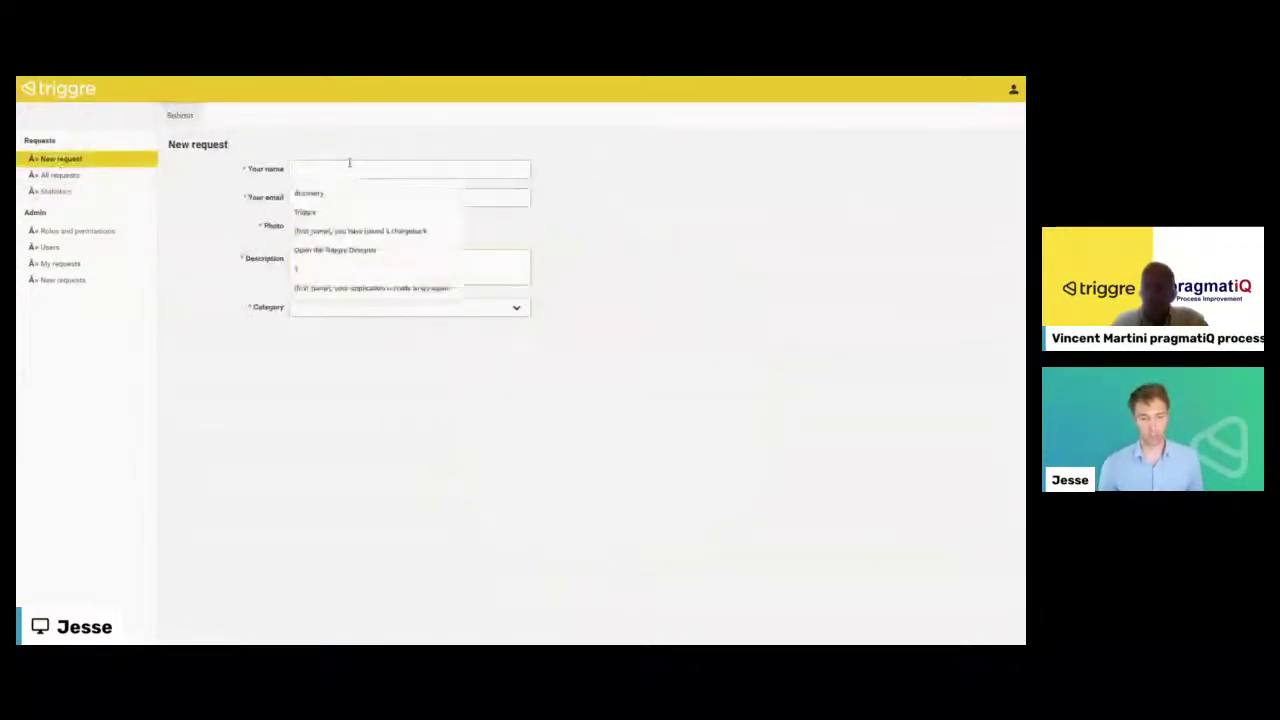
text(Jesse)
key(Tab)
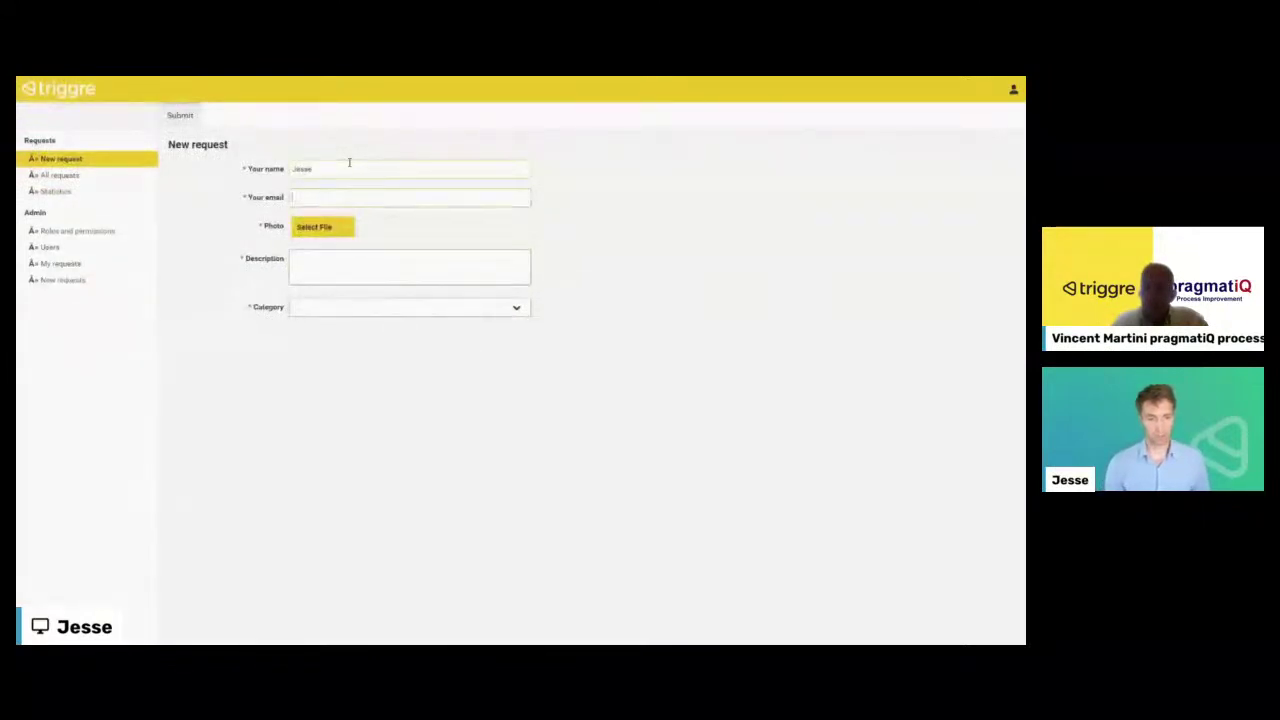
text(someth)
key(Tab)
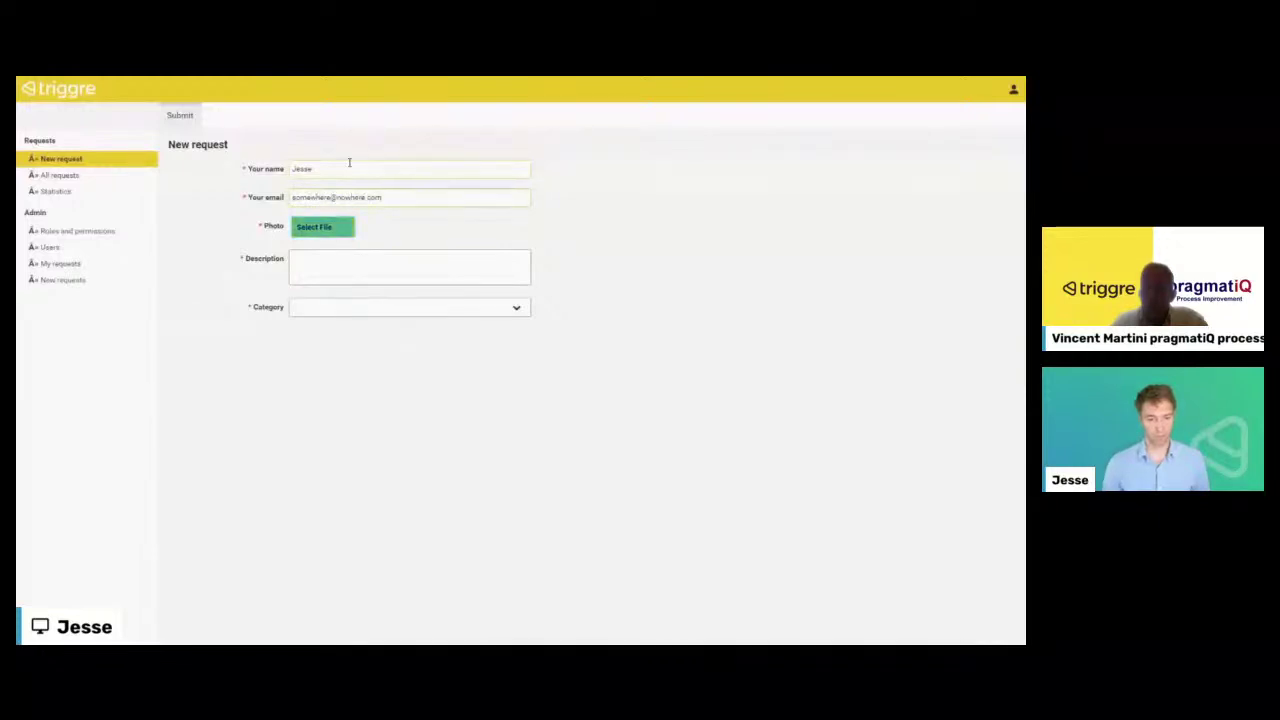
click(322, 228)
click(196, 174)
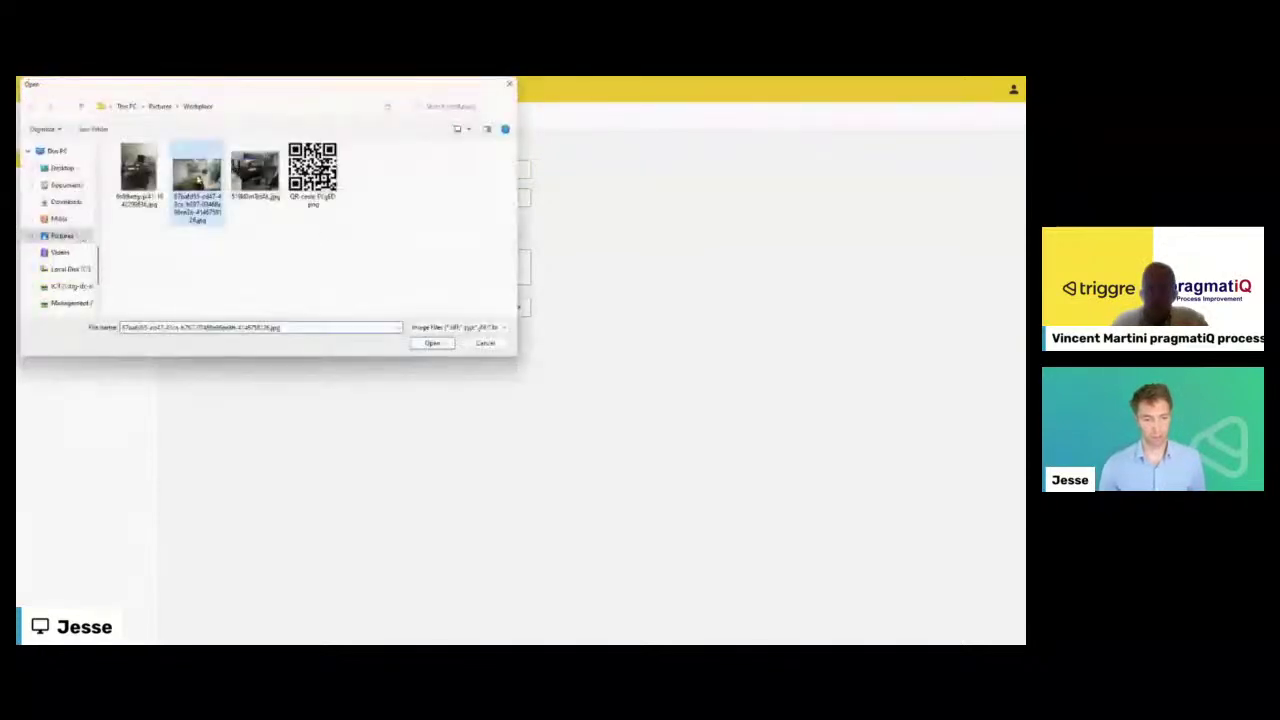
double_click(197, 177)
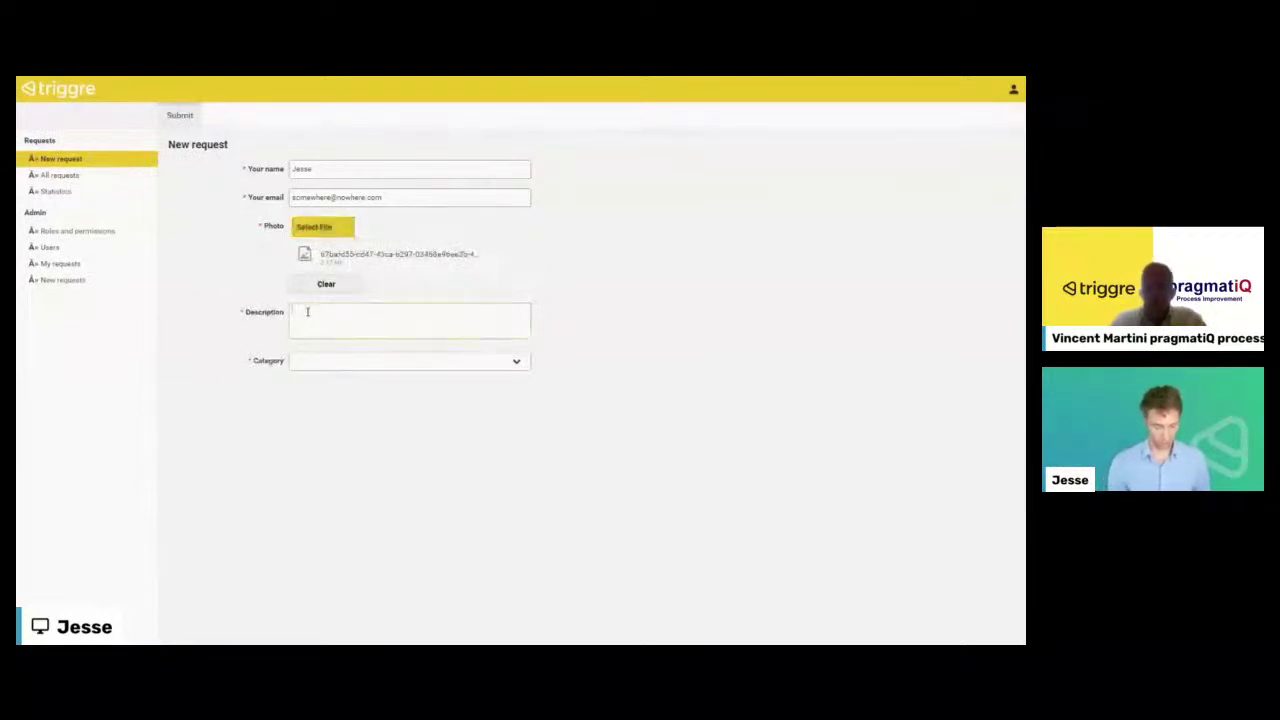
- Enter the description 'Please show this automated workflow thing', choose category IT, and submit the request
click(307, 311)
text(Please show this)
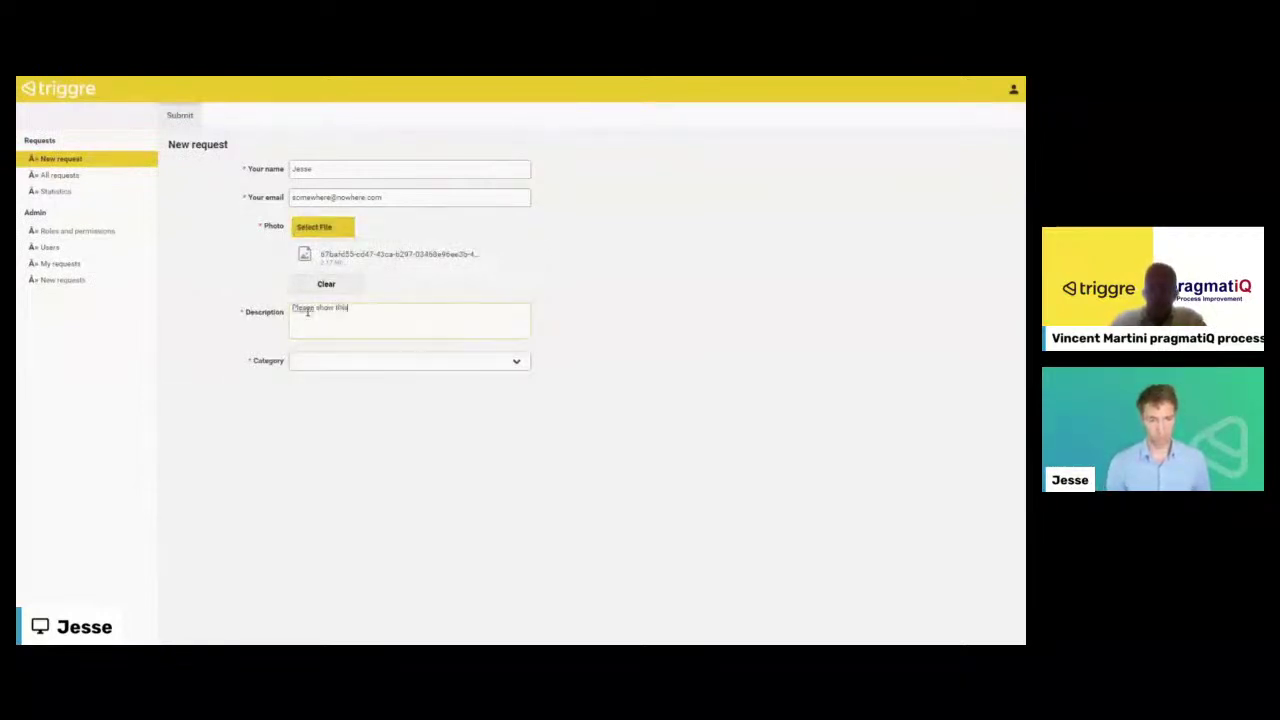
text( automated workflow thin)
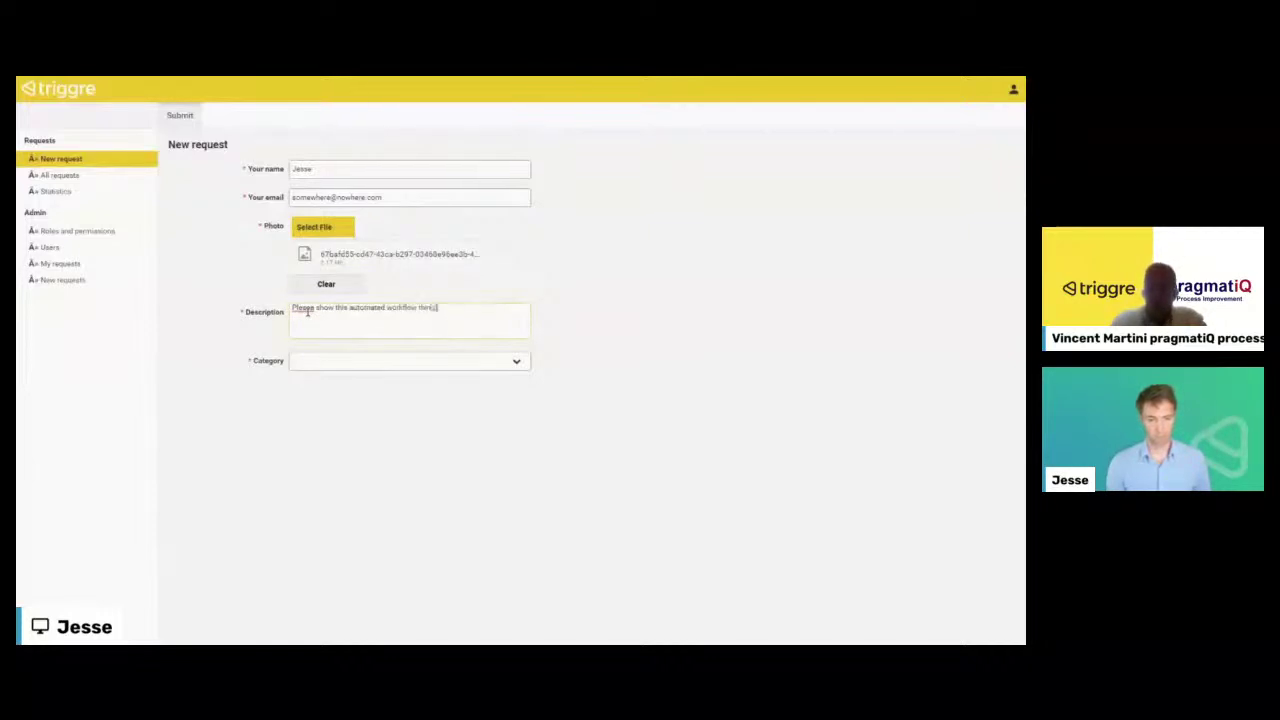
text(g)
click(312, 360)
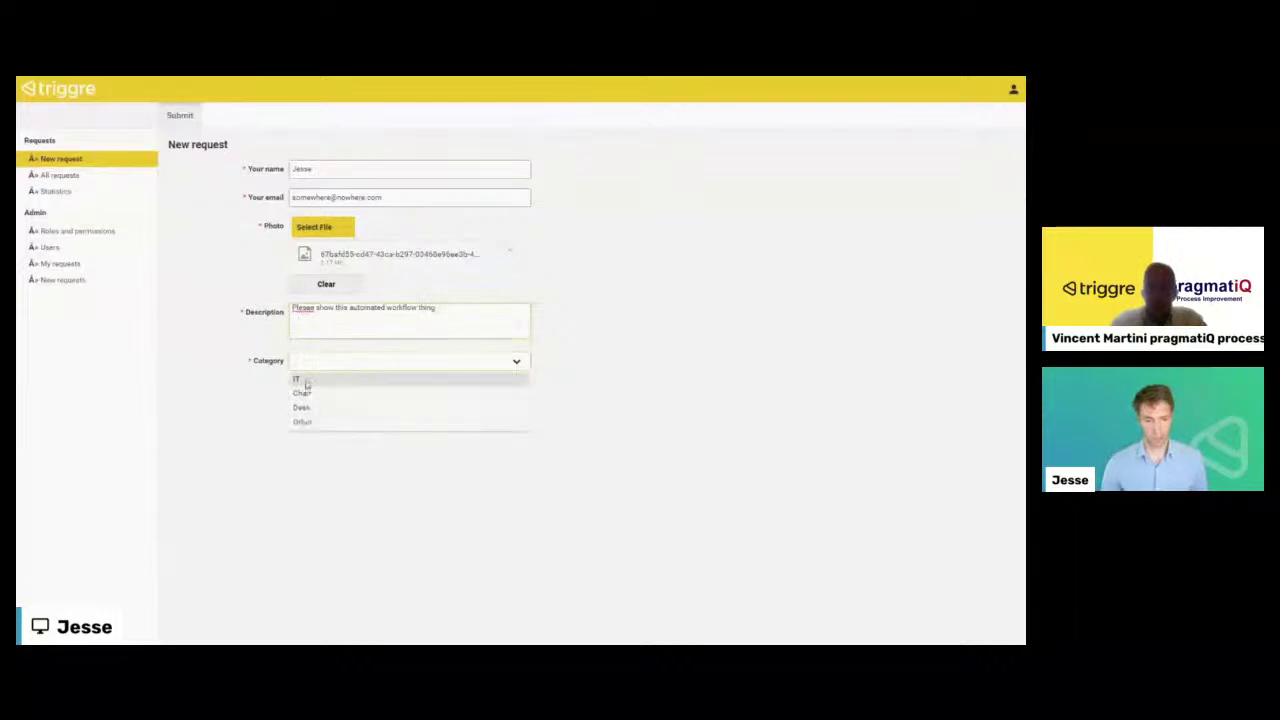
click(306, 381)
click(180, 115)
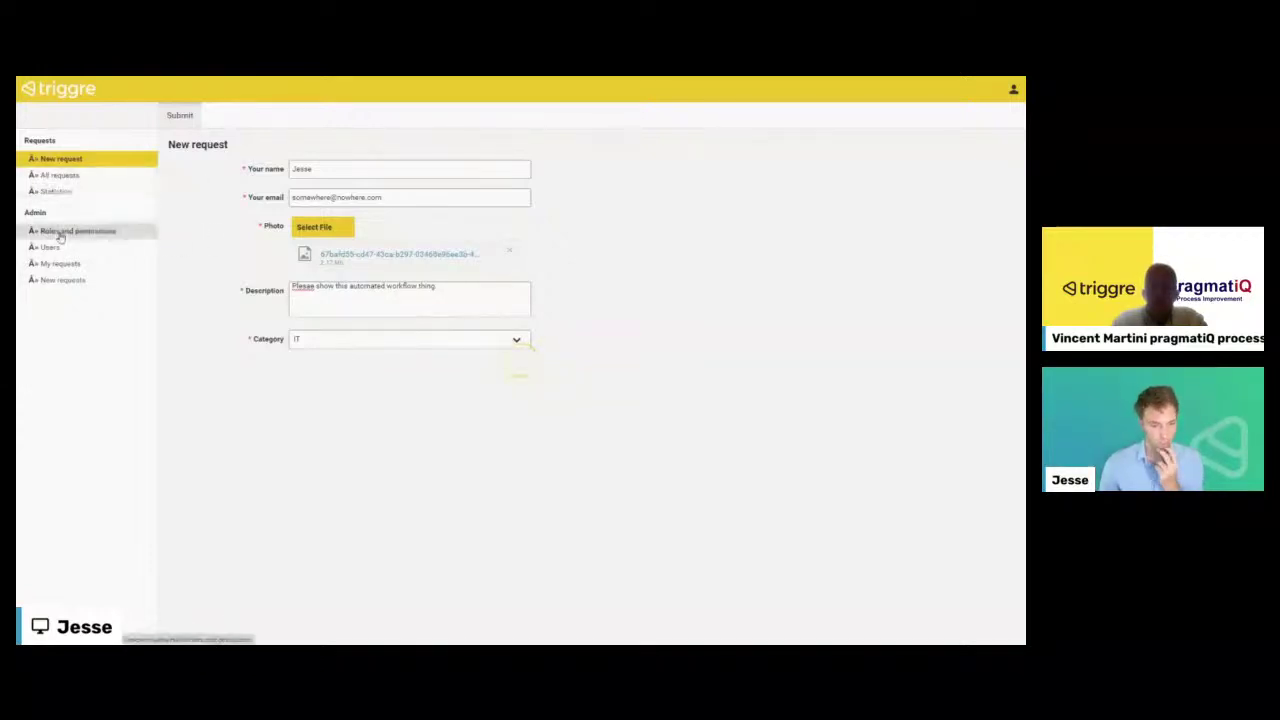
click(57, 176)
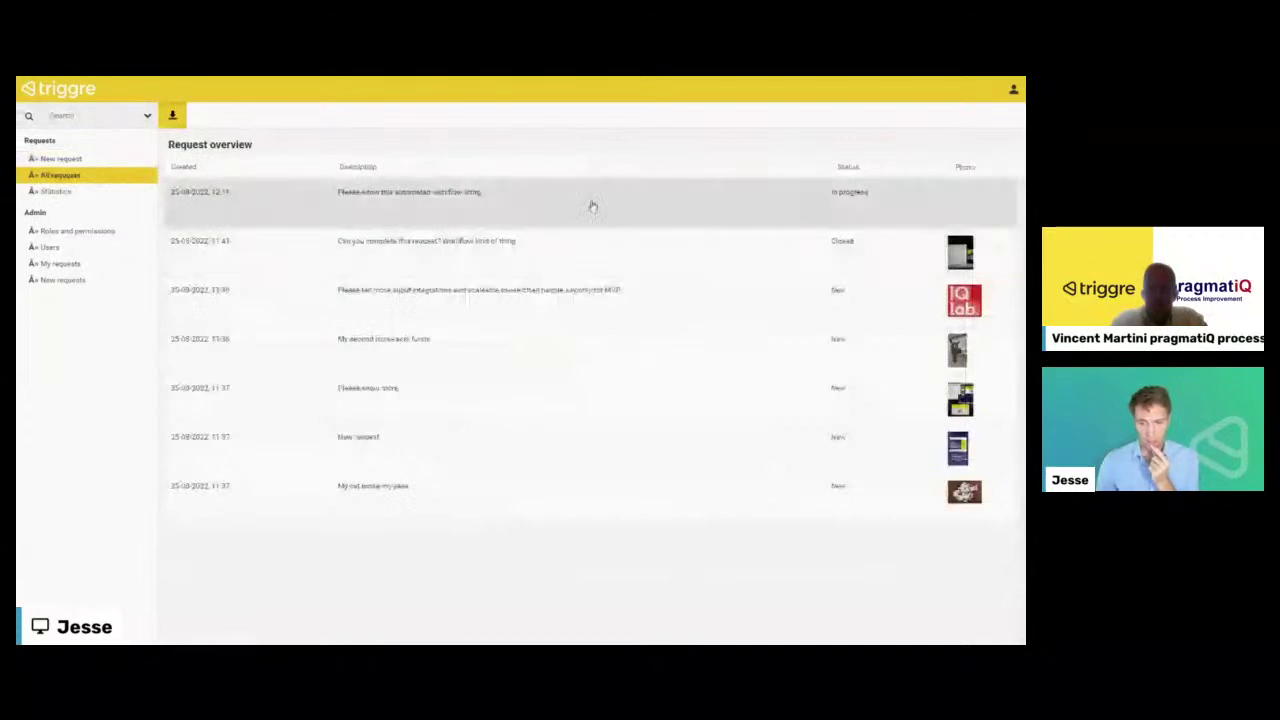
- Check the new In progress request in All requests, the Status pie chart and My requests
click(516, 203)
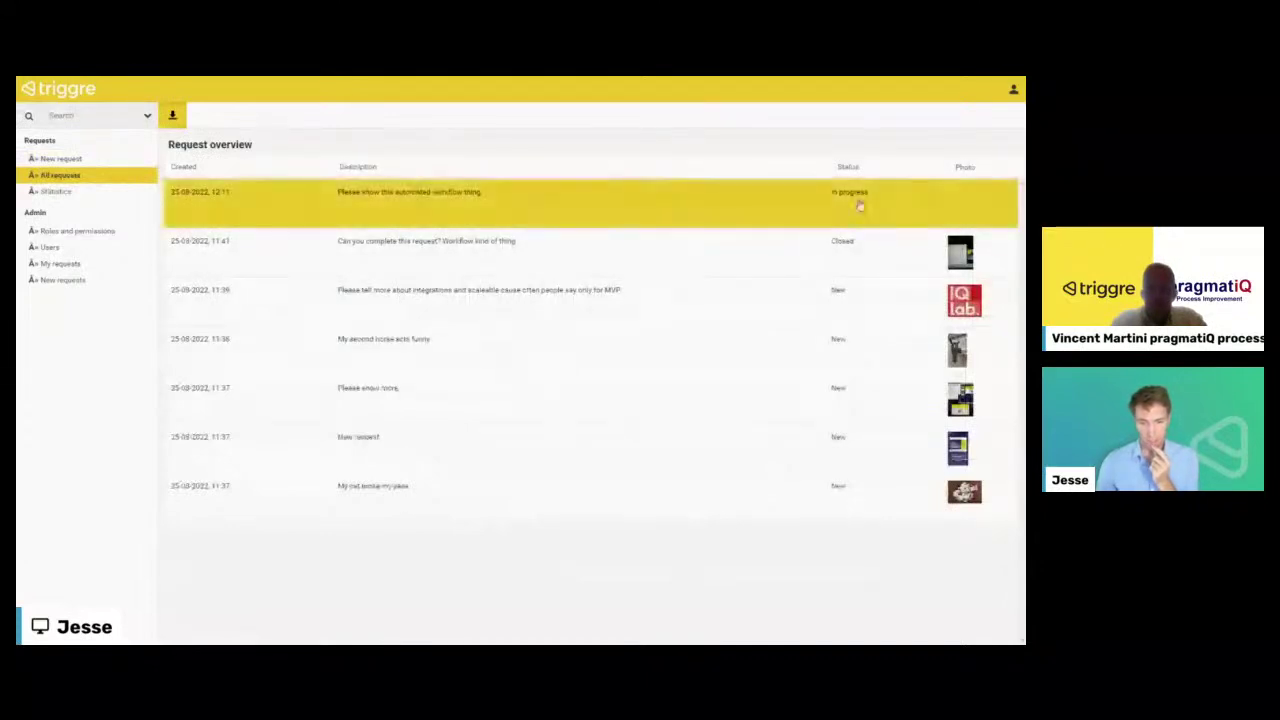
click(45, 193)
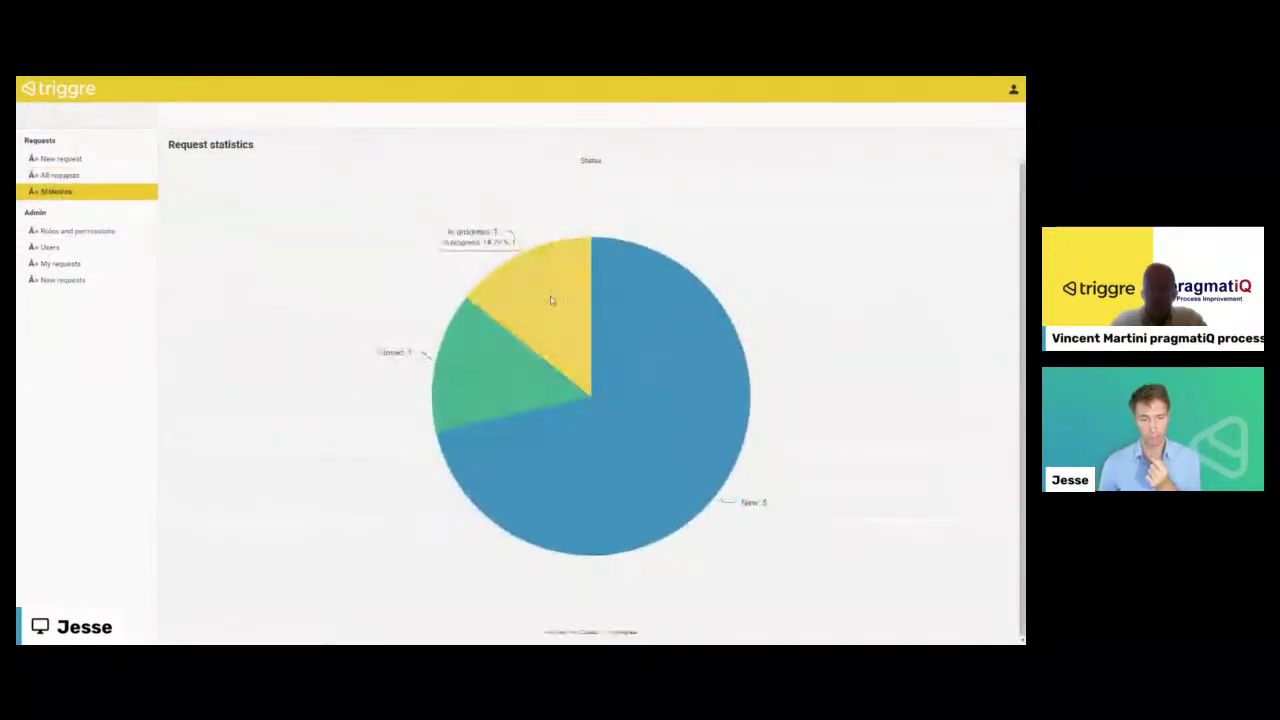
click(58, 263)
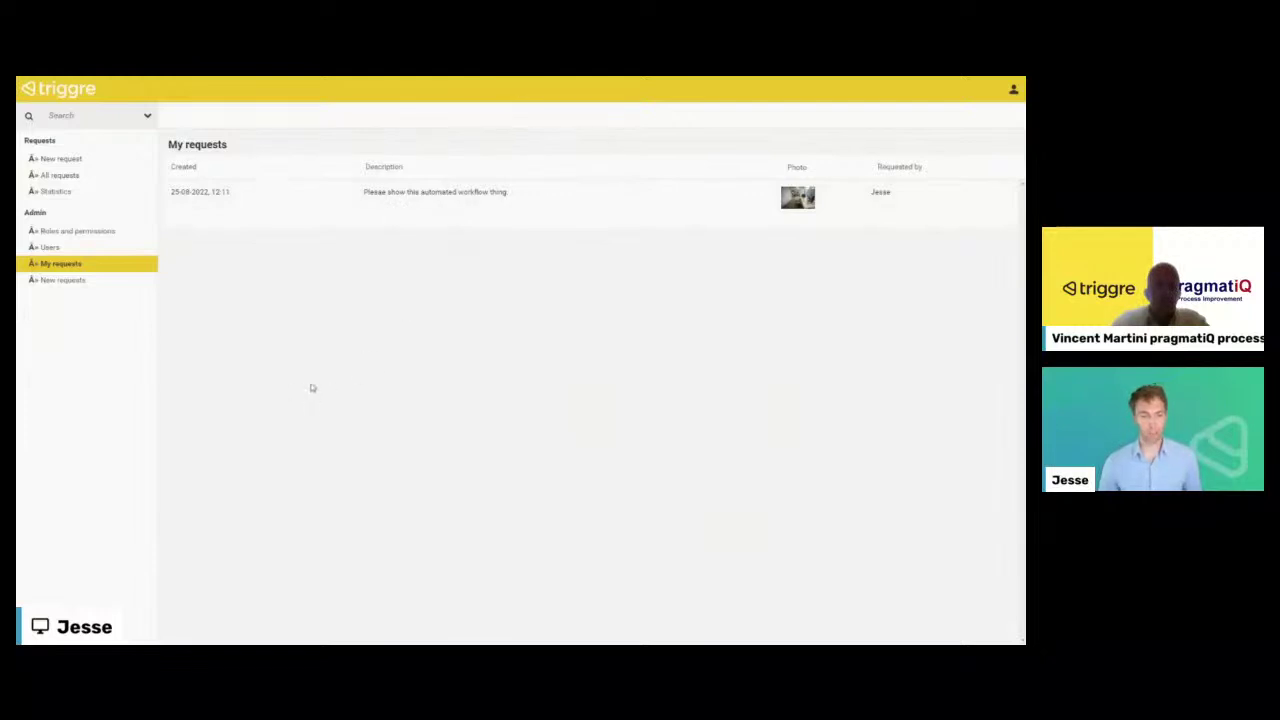
- Switch between the Publish page and request app windows, then over to the presentation slides
key(ctrl+Tab)
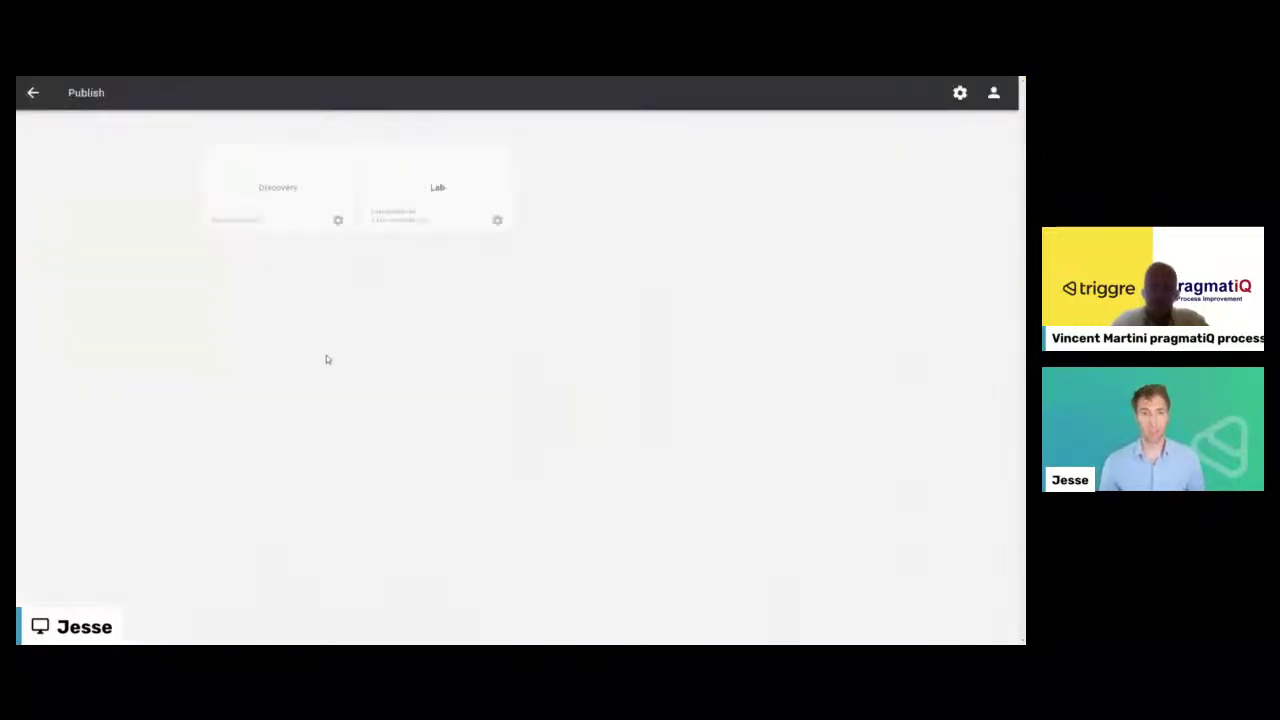
key(ctrl+shift+Tab)
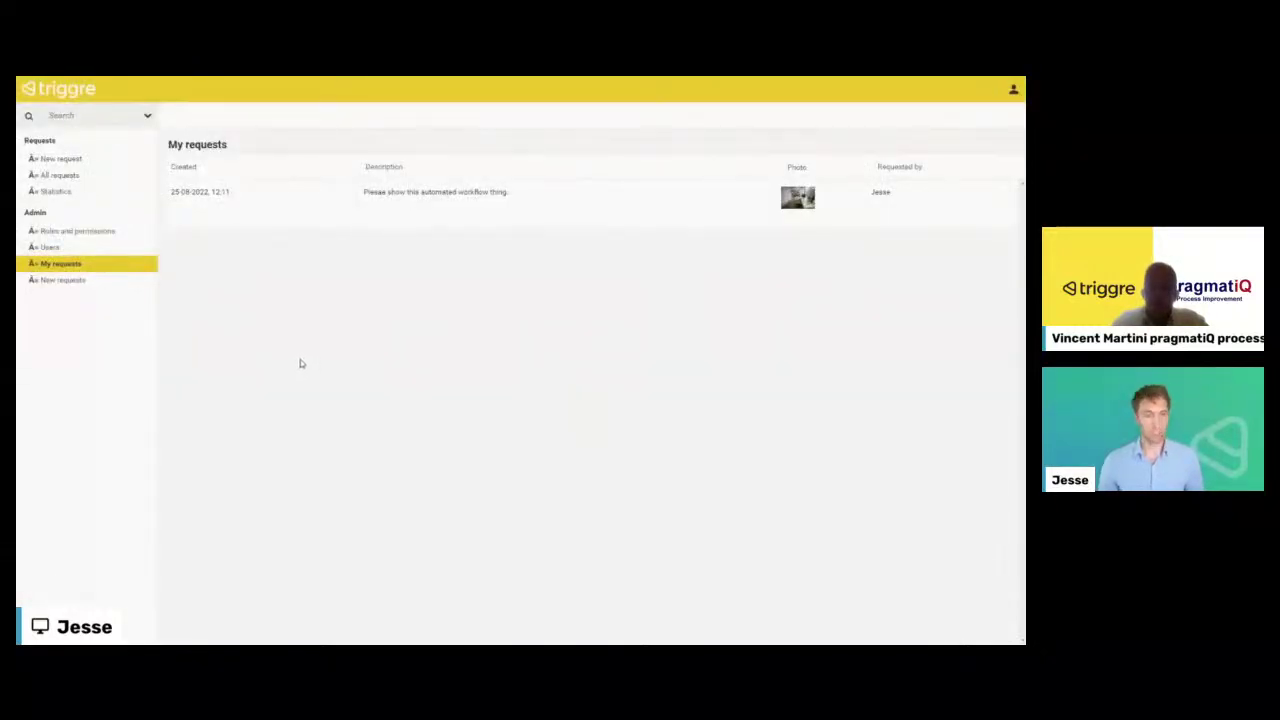
key(ctrl+Tab)
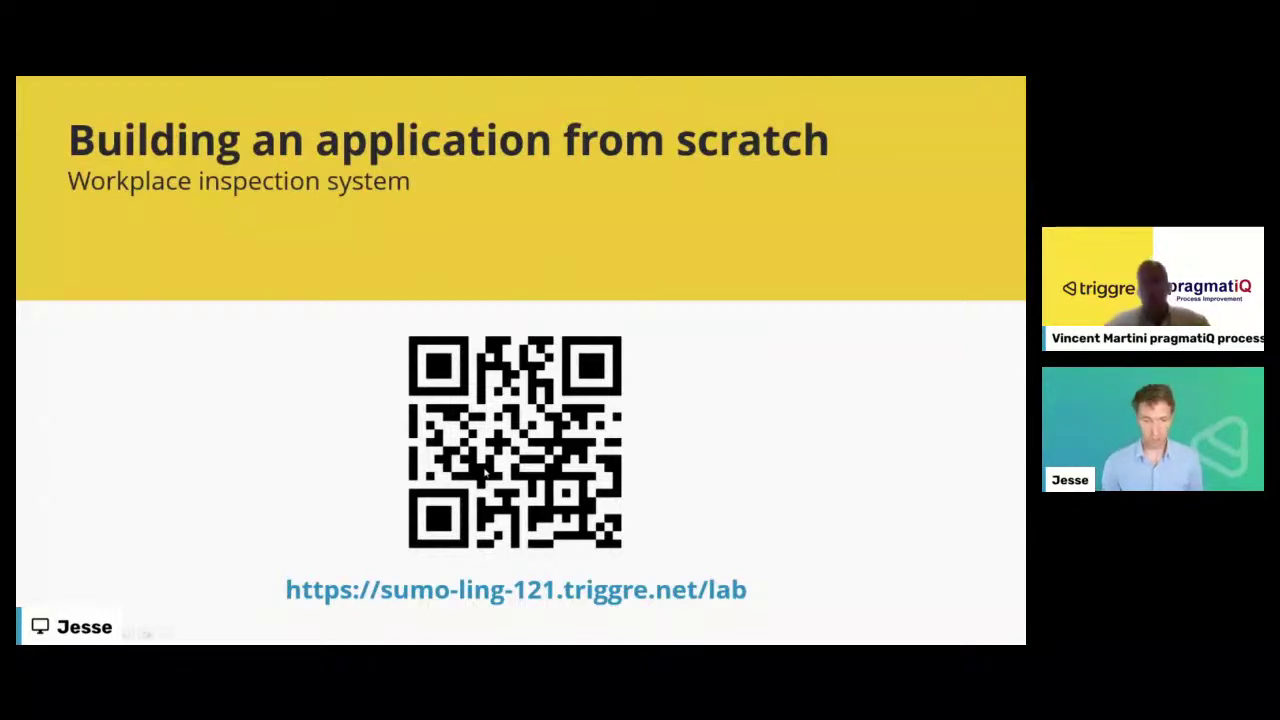
- Advance past the Application templates slide to the closing Questions slide
key(Right)
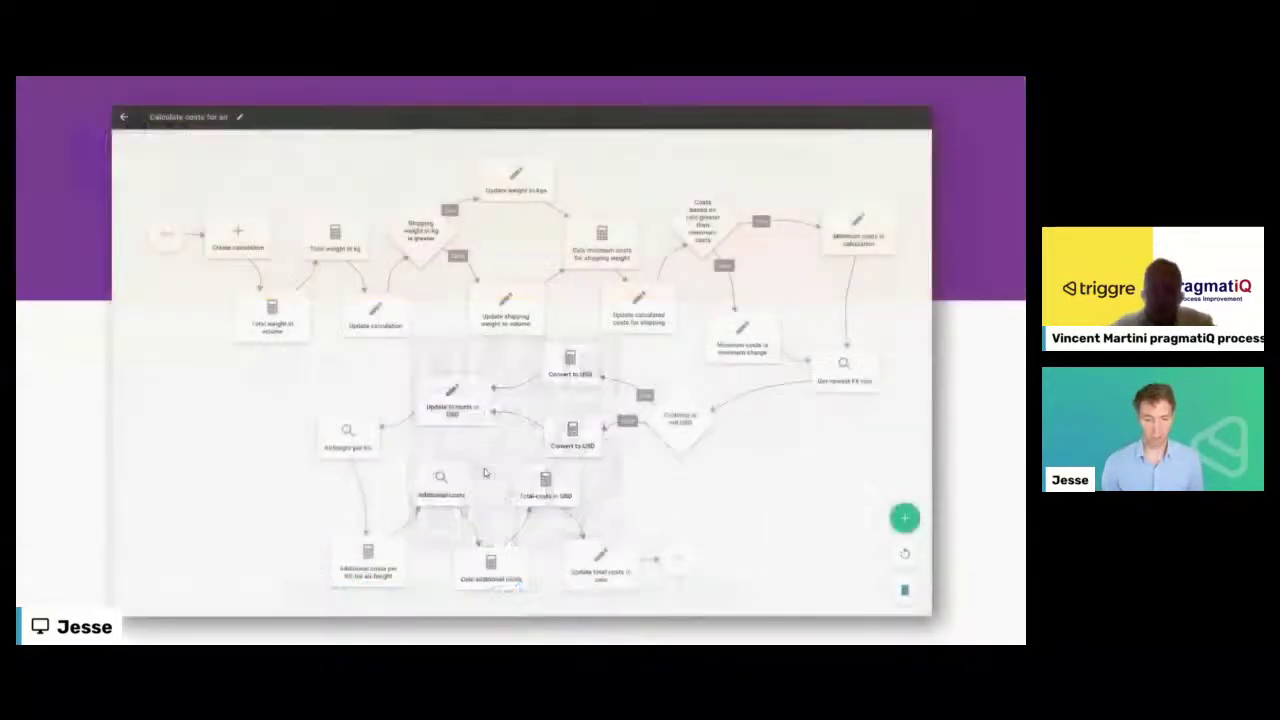
key(Right)
key(Right)
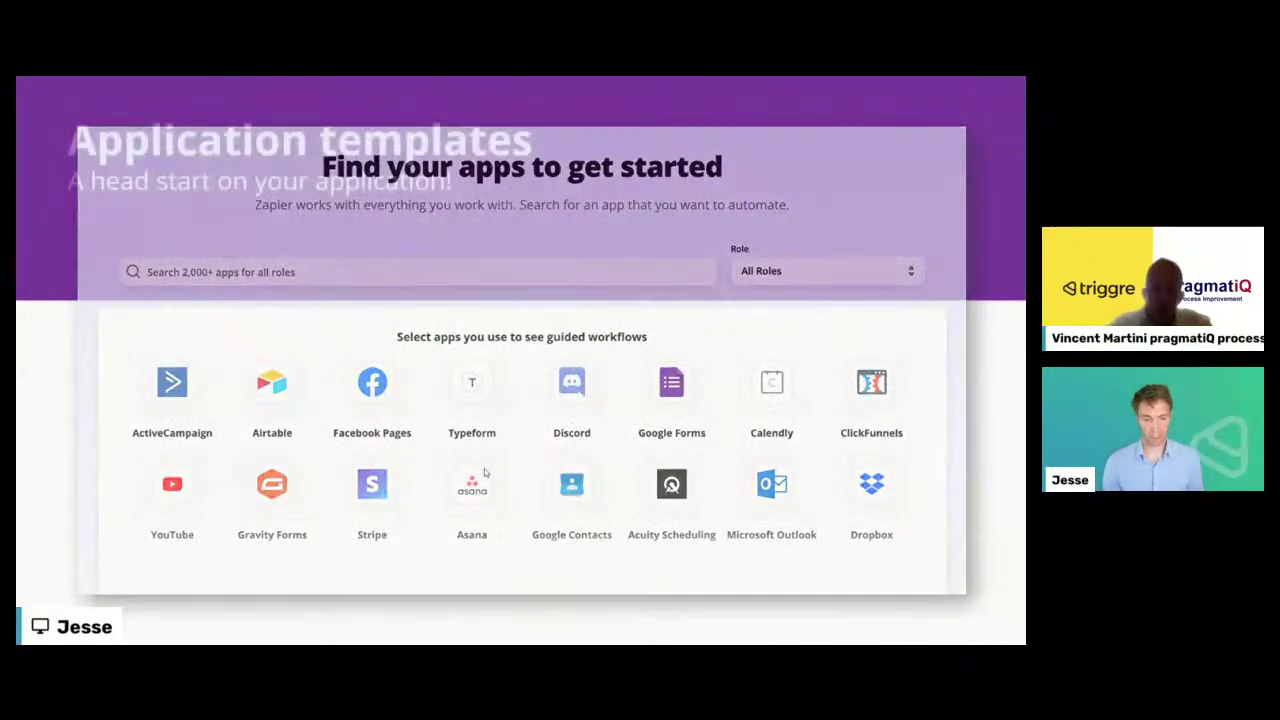
key(Right)
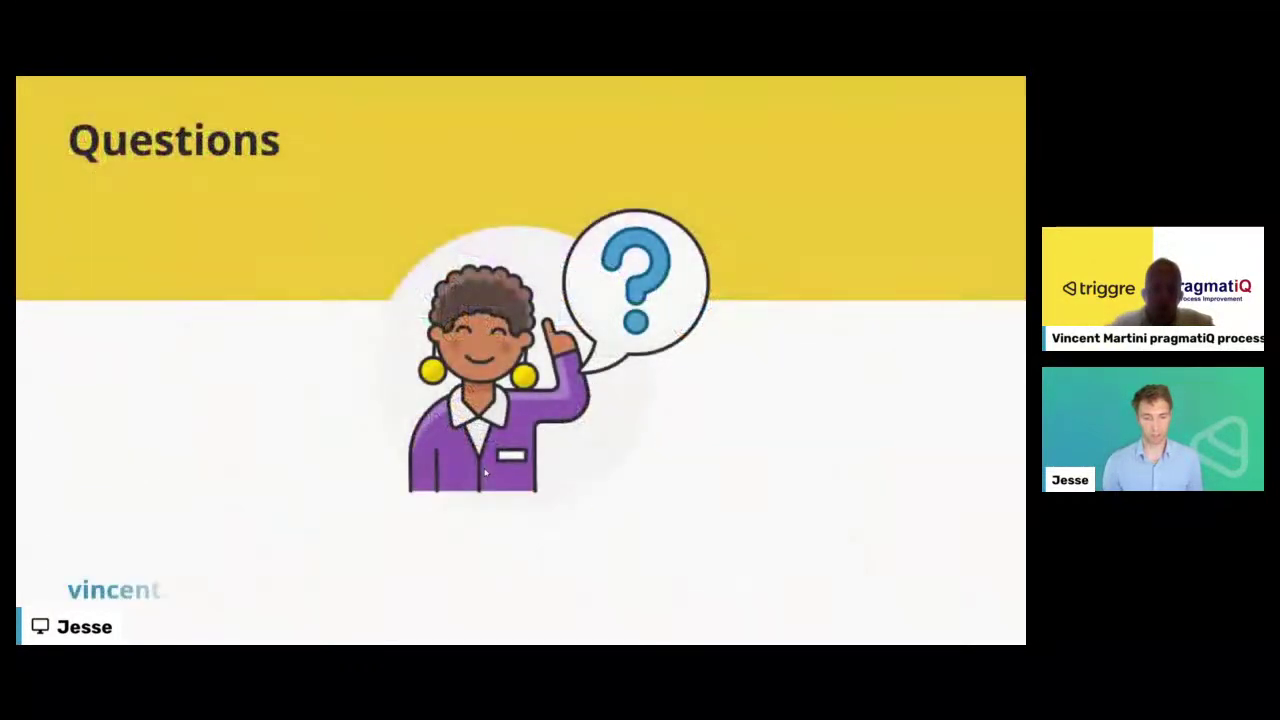